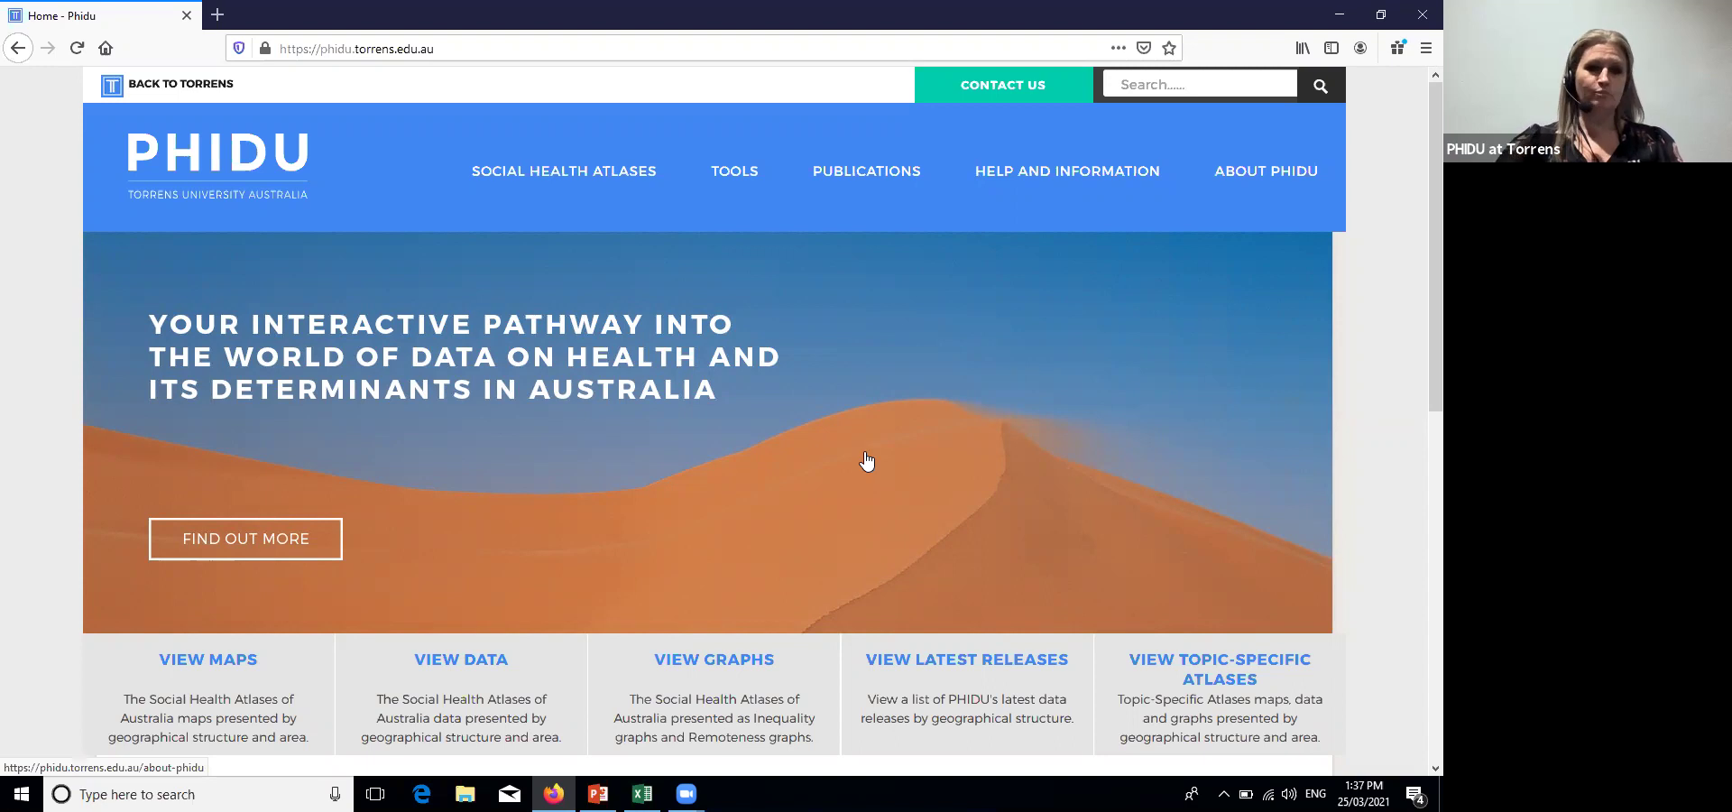
Open the Social Health Atlases of Australia: Topics, Indicators & Notes page from the atlases' topics, indicators and notes section
mouse_move(565, 194)
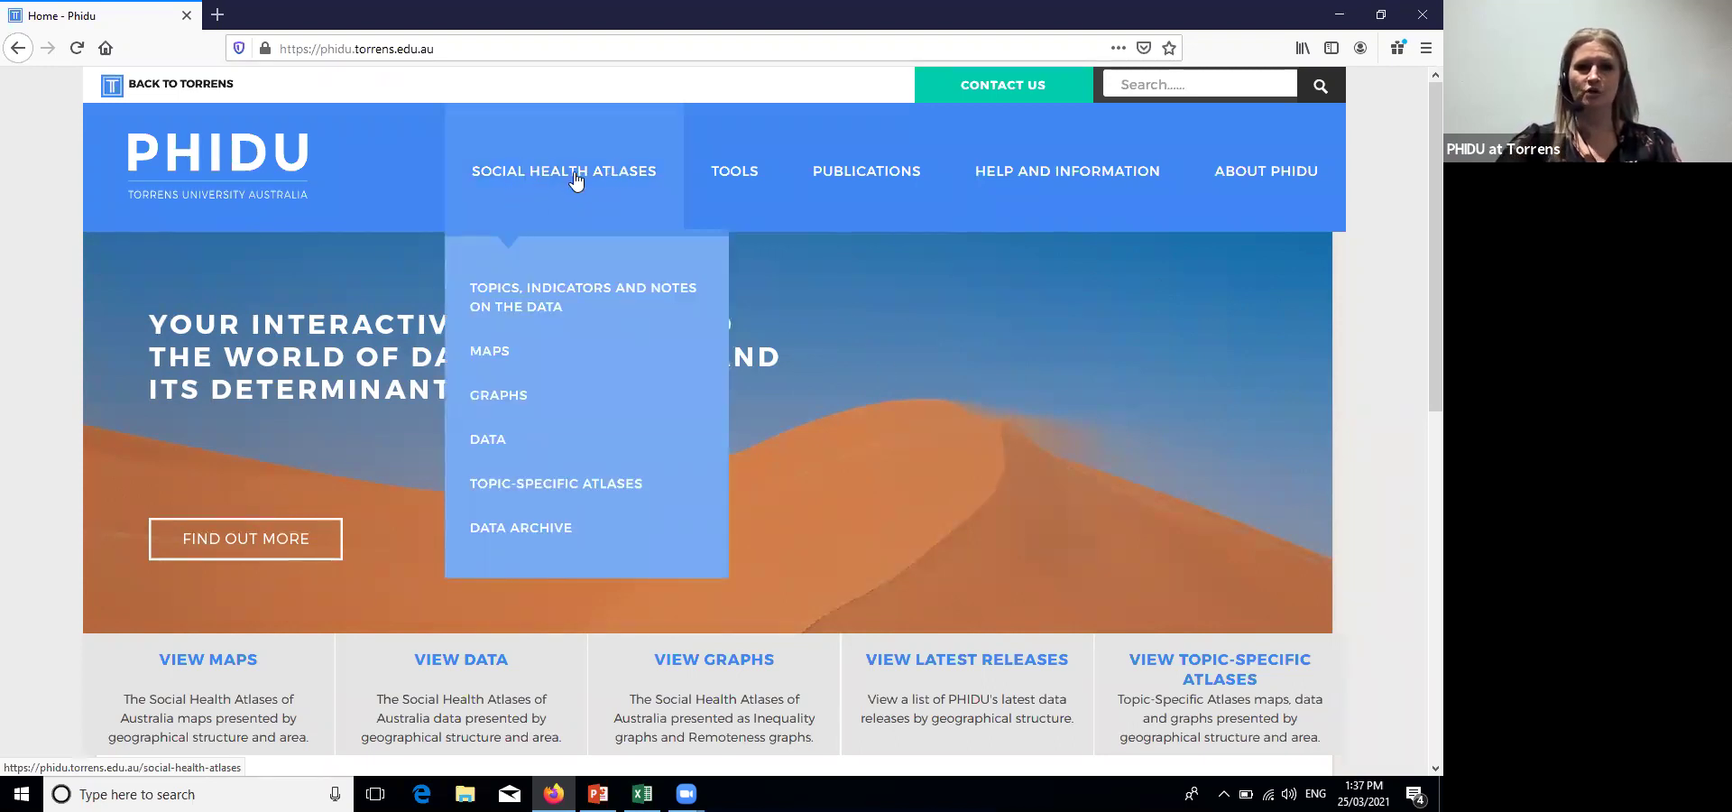
left_click(540, 300)
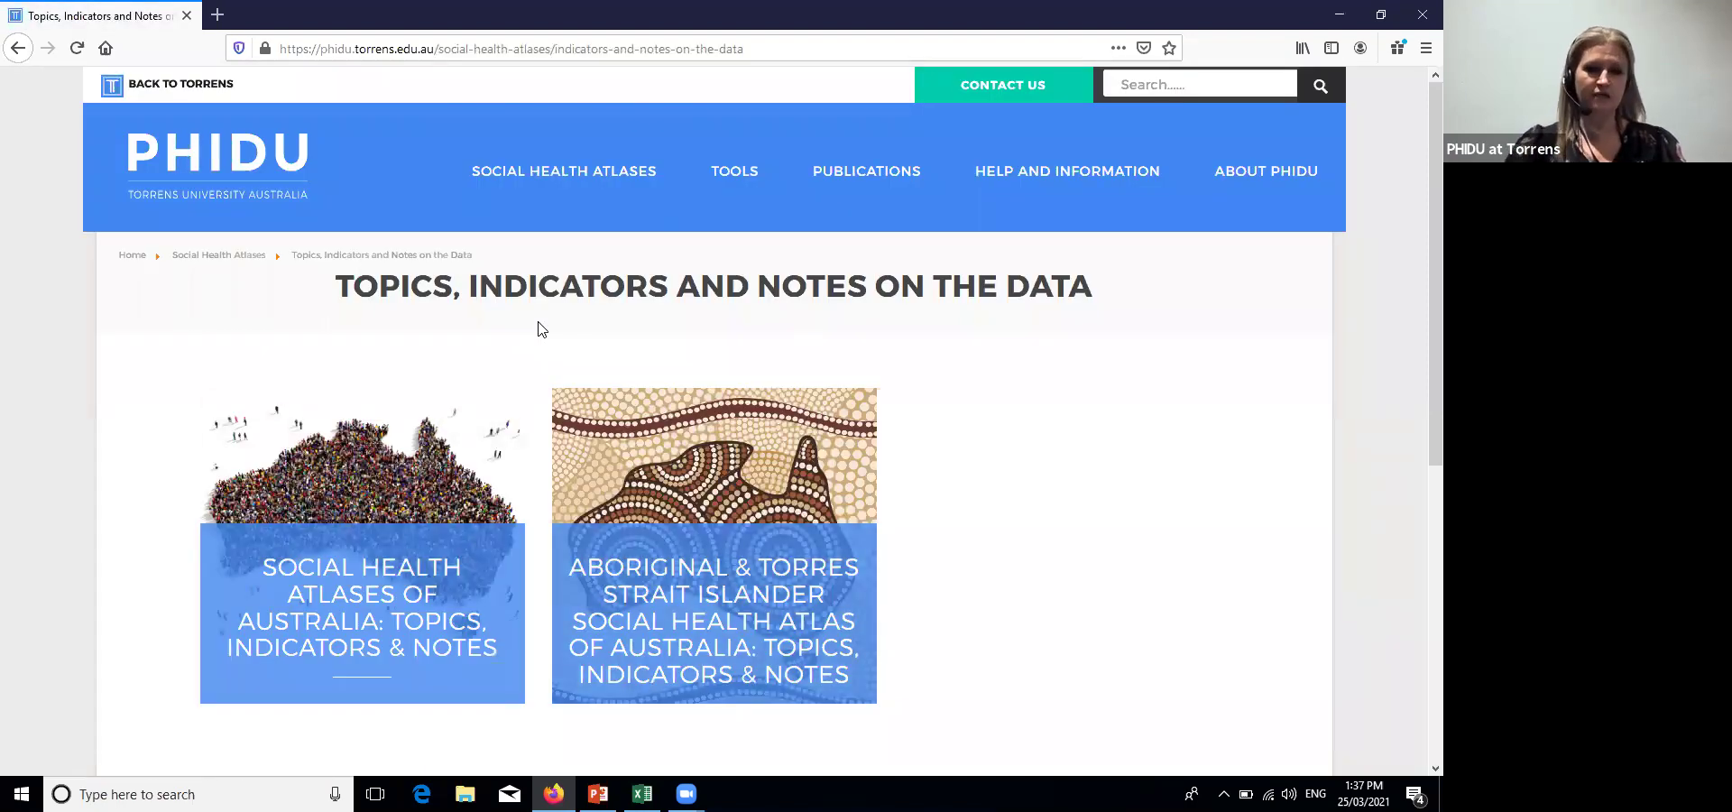
mouse_move(441, 509)
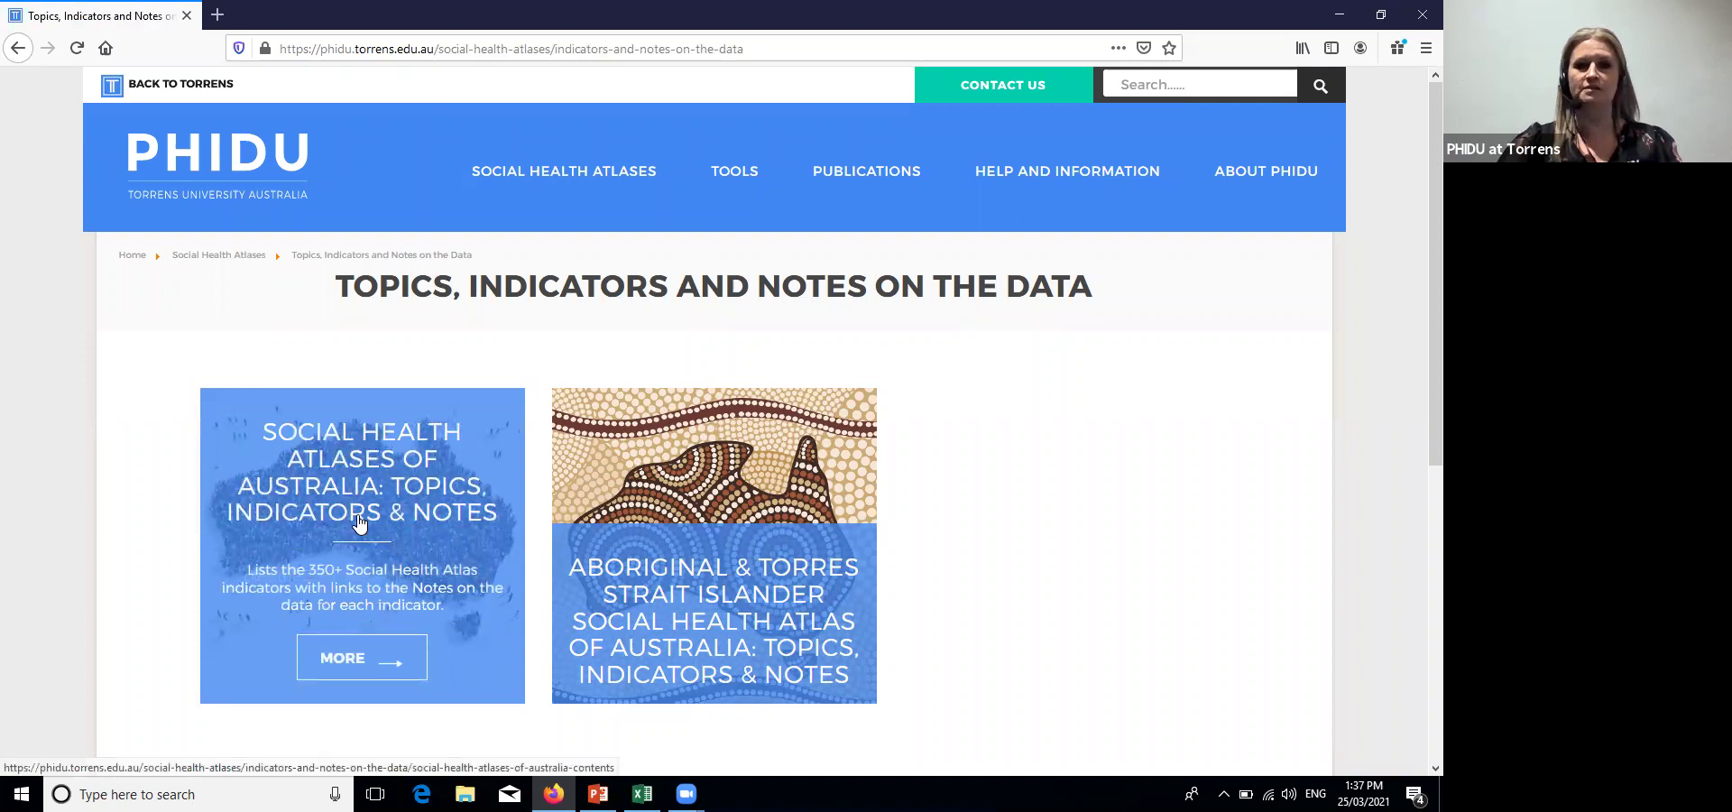
mouse_move(733, 476)
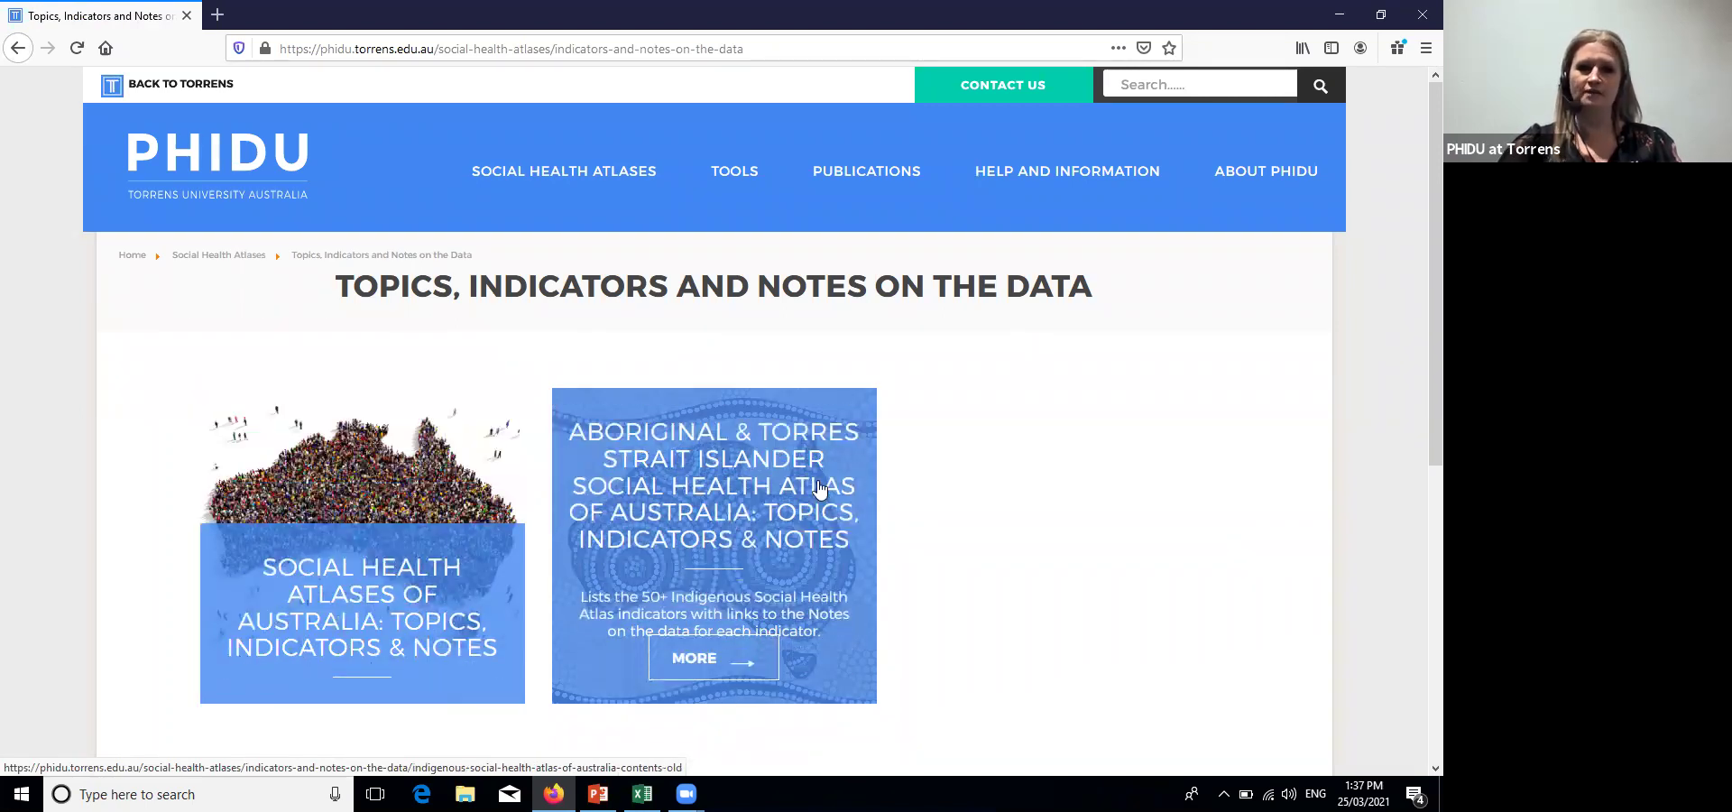
mouse_move(329, 454)
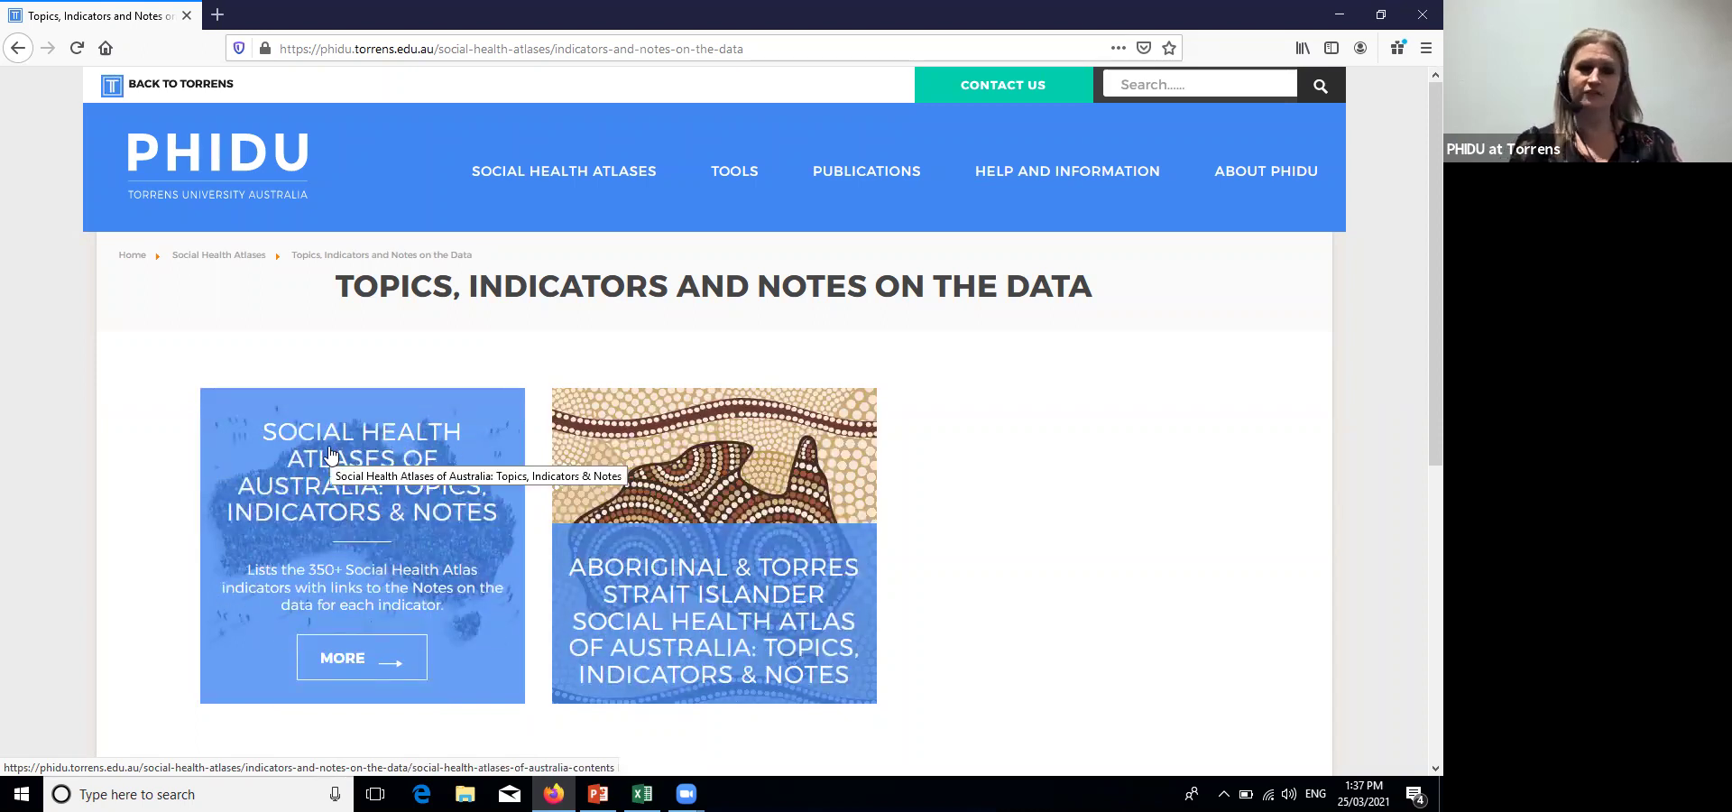
mouse_move(776, 436)
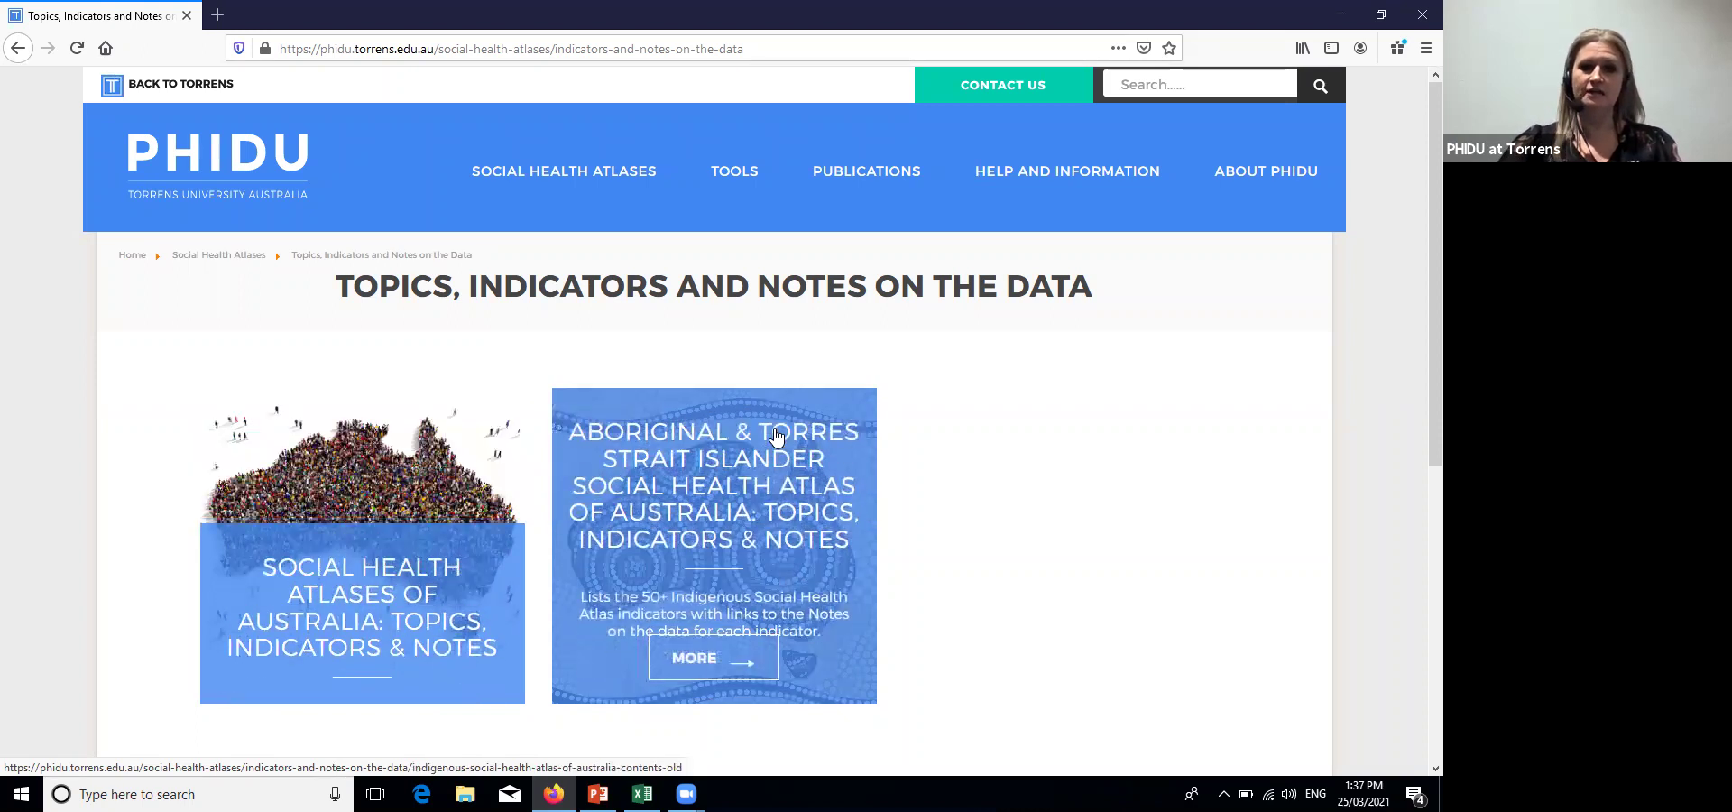
left_click(334, 492)
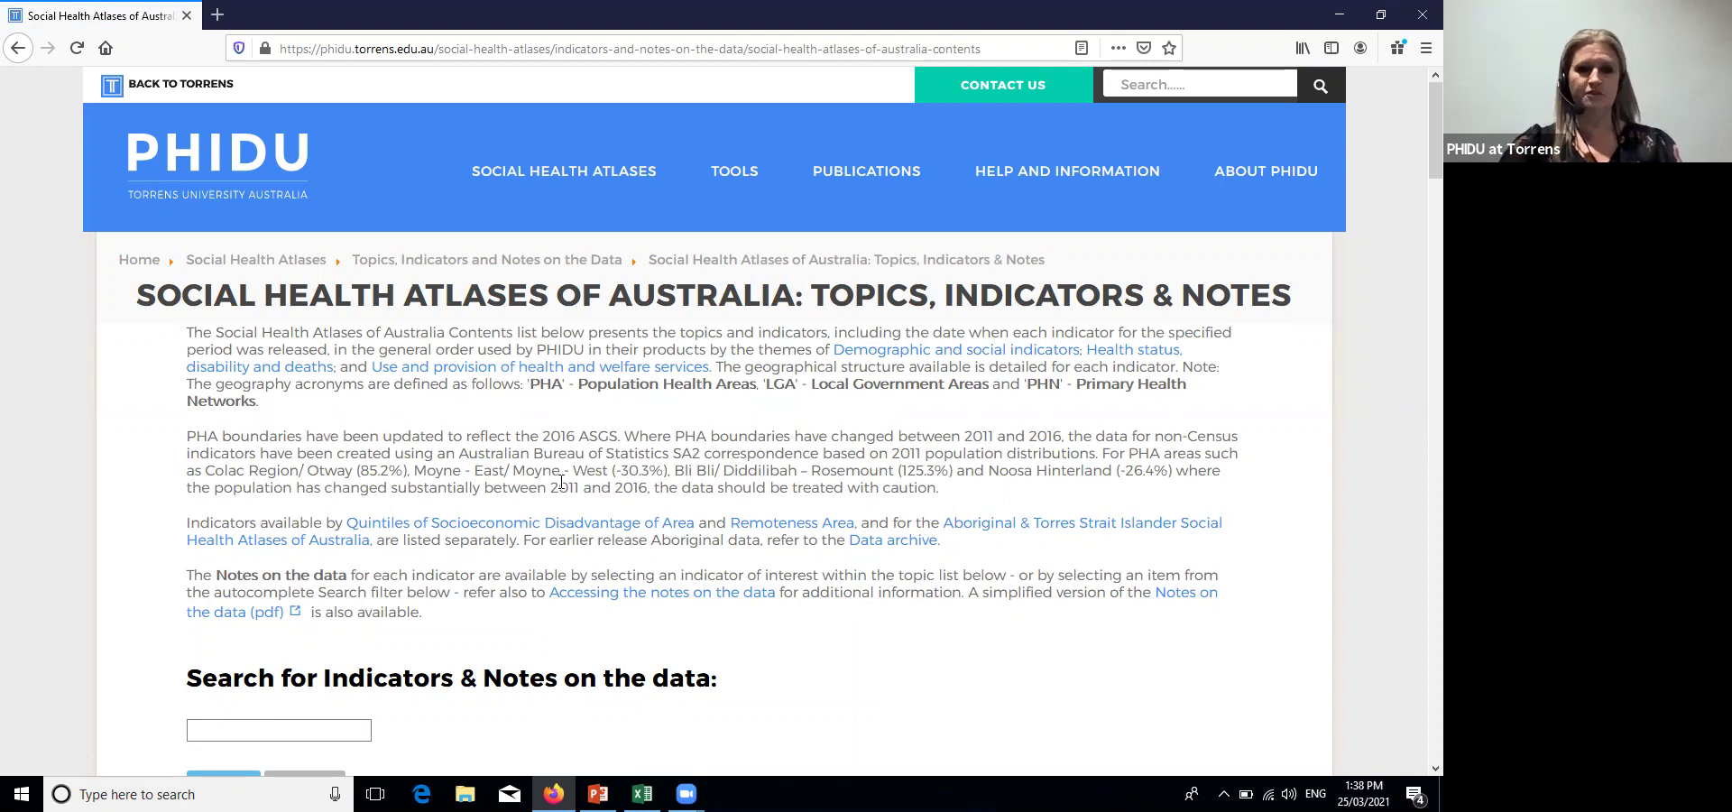
Examine the full topic list, from demographic and social indicators through health status to use and provision of health and welfare services
scroll(556, 483, "down", 5)
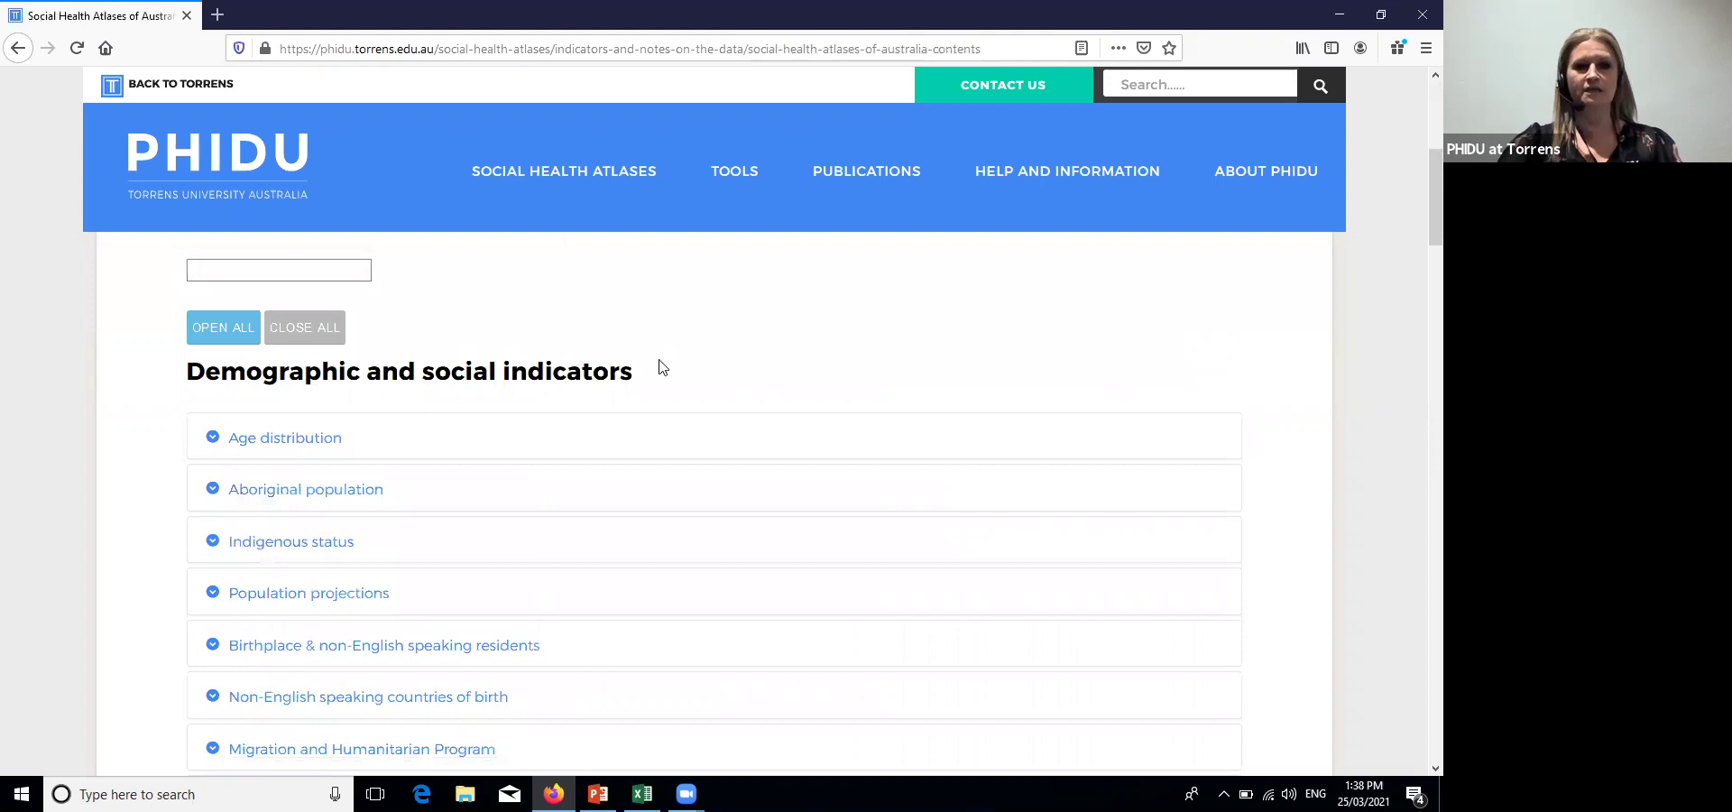
scroll(667, 377, "down", 2)
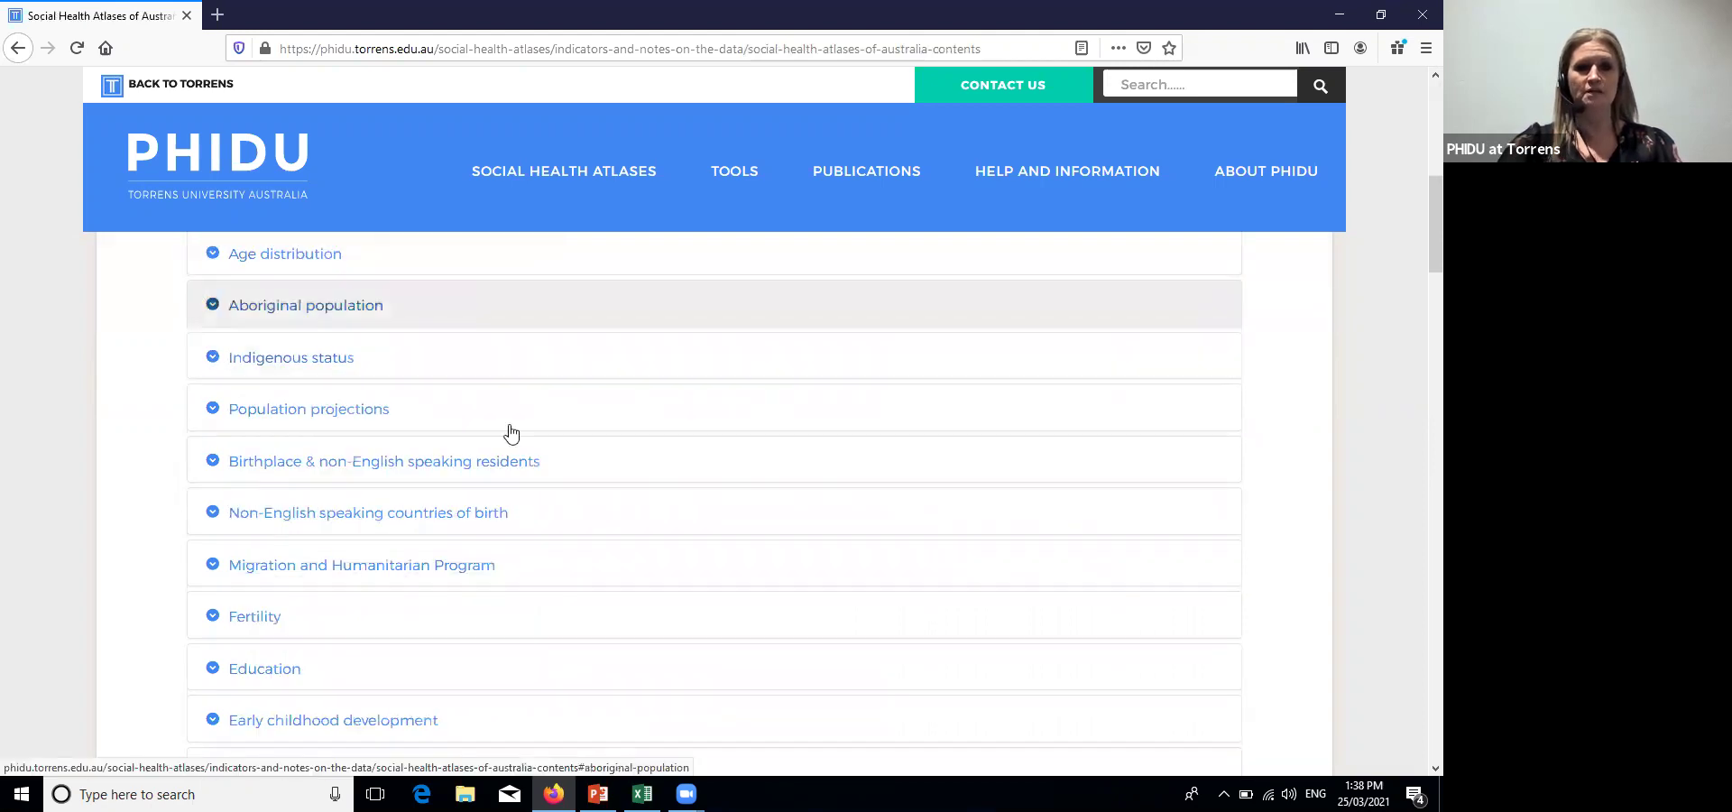
scroll(511, 434, "down", 1)
scroll(513, 434, "down", 3)
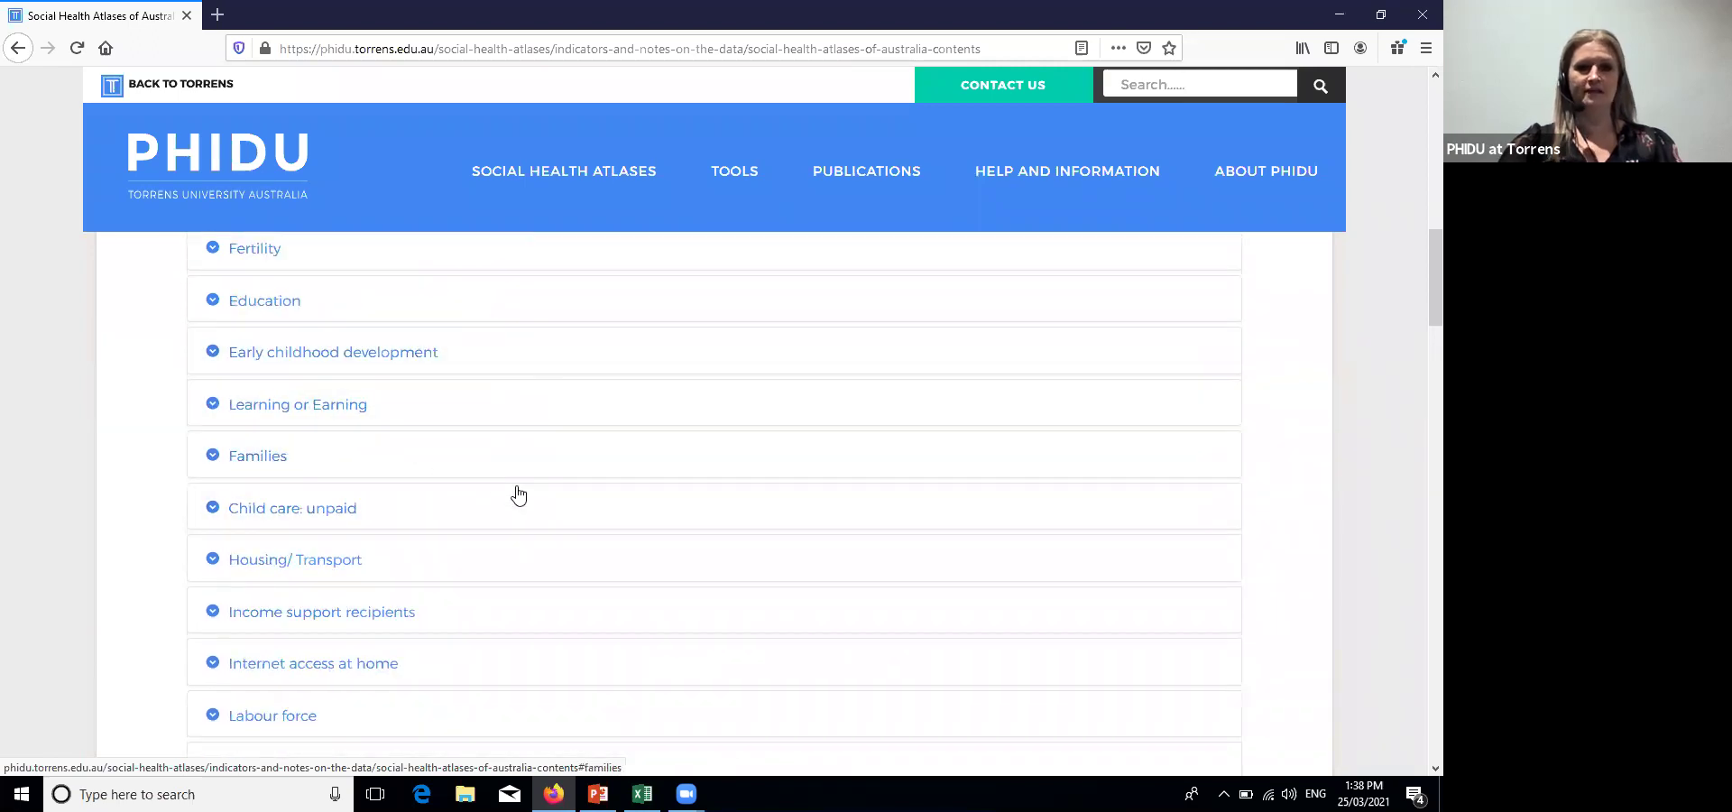
scroll(515, 491, "down", 1)
scroll(470, 585, "down", 1)
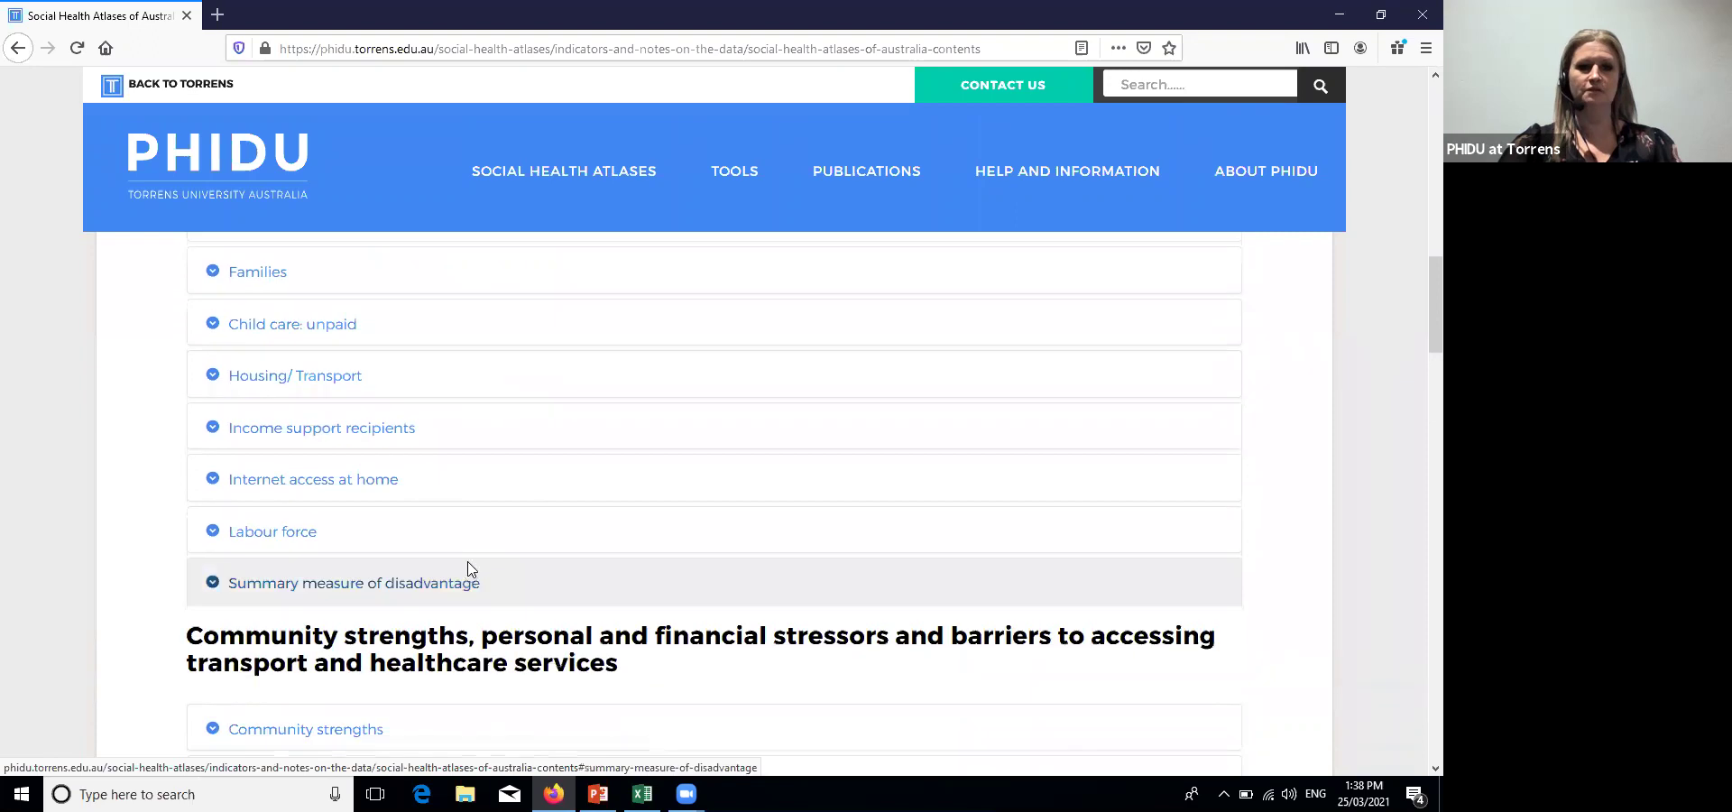
scroll(508, 537, "down", 3)
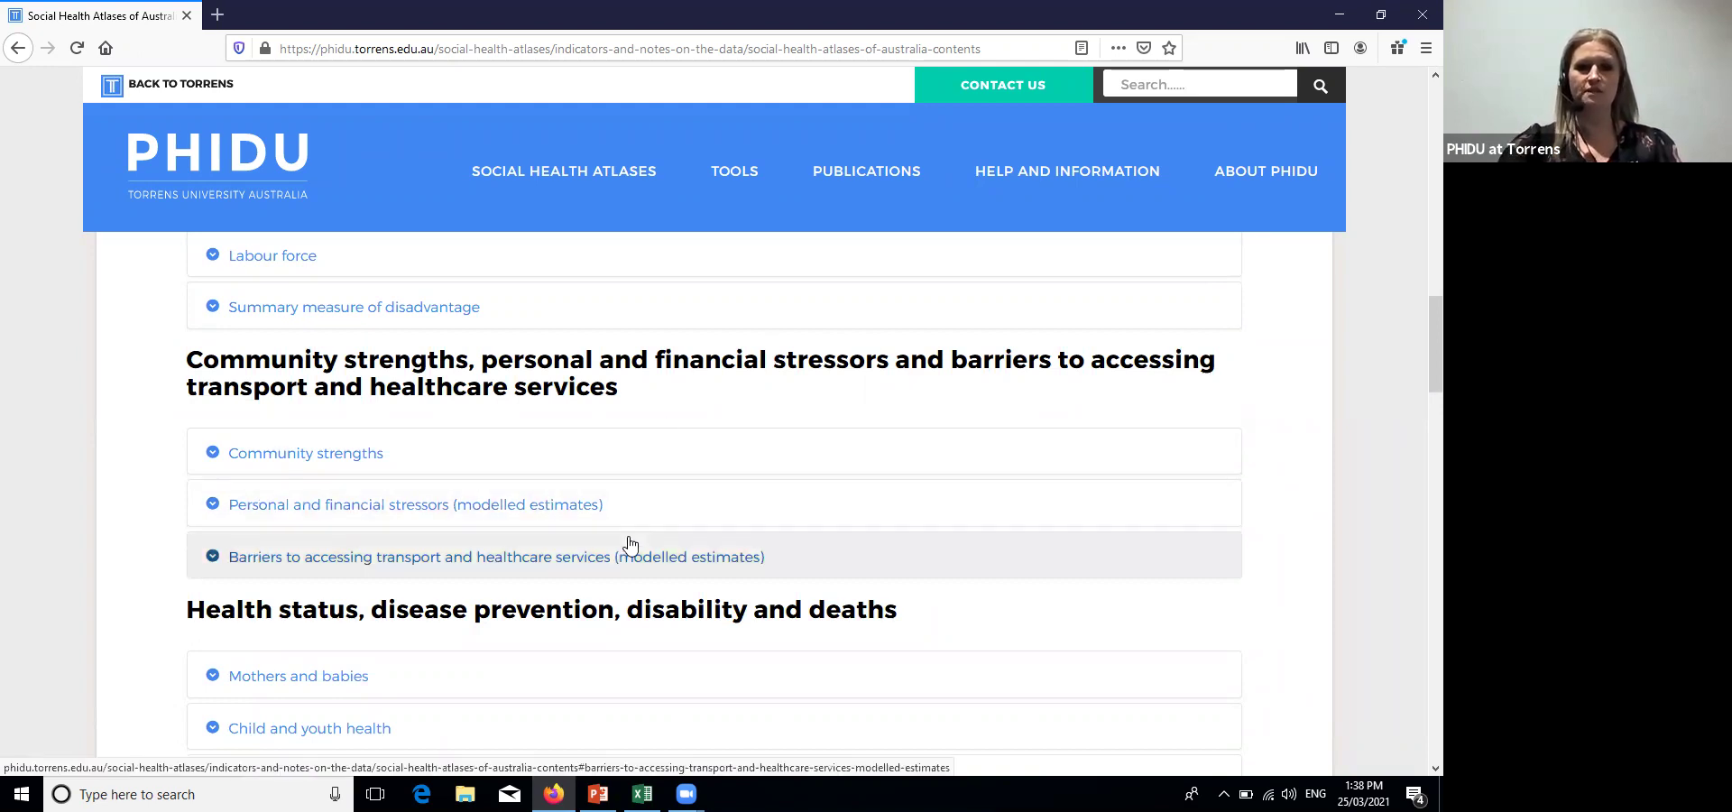
scroll(624, 537, "down", 2)
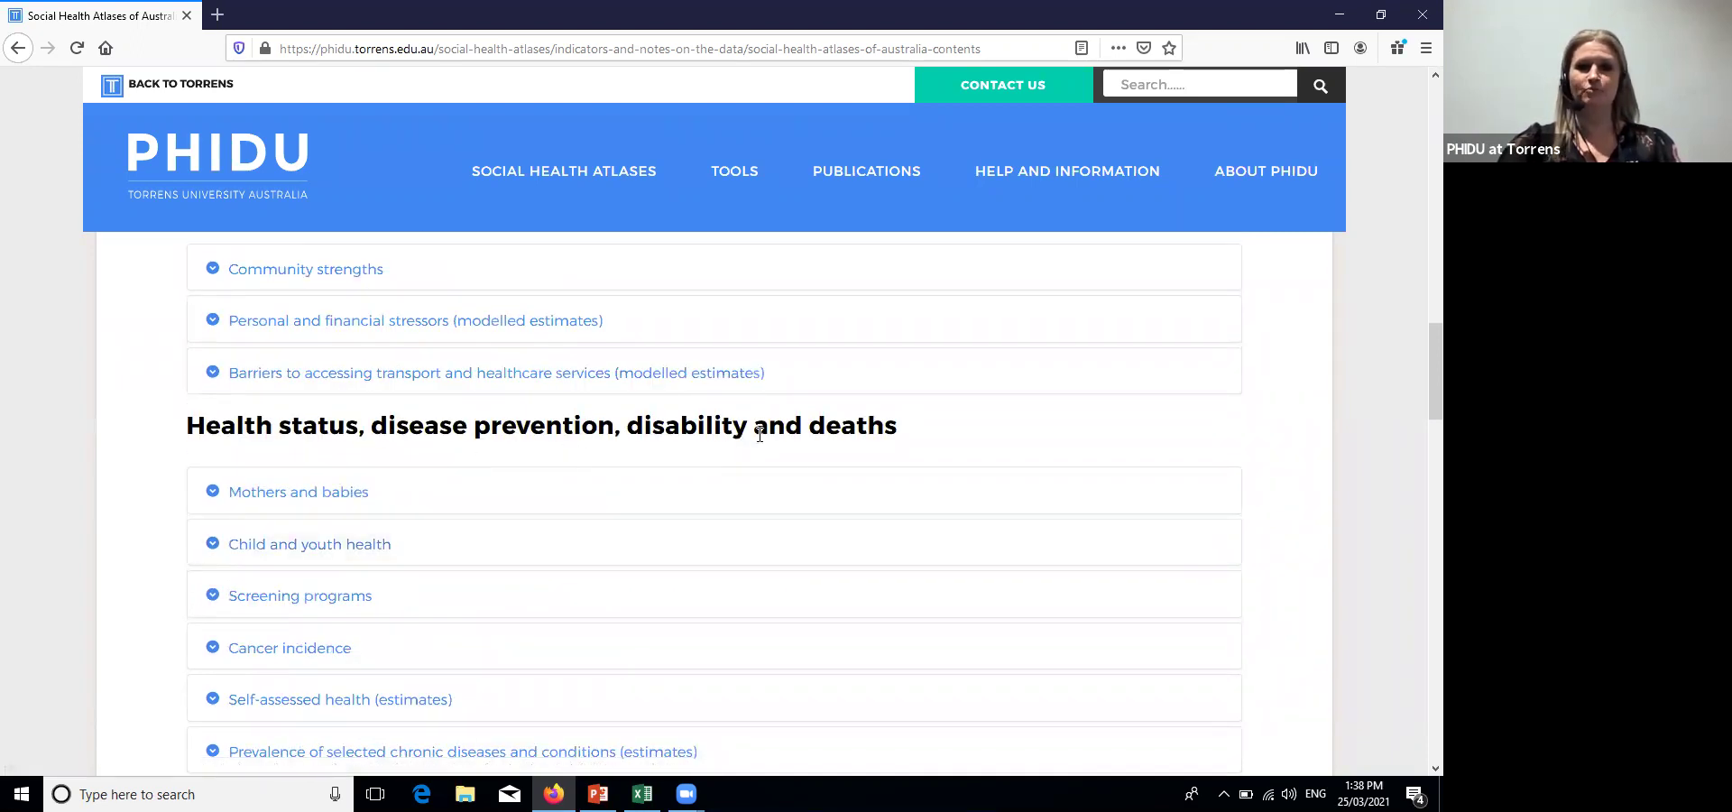
scroll(820, 436, "down", 2)
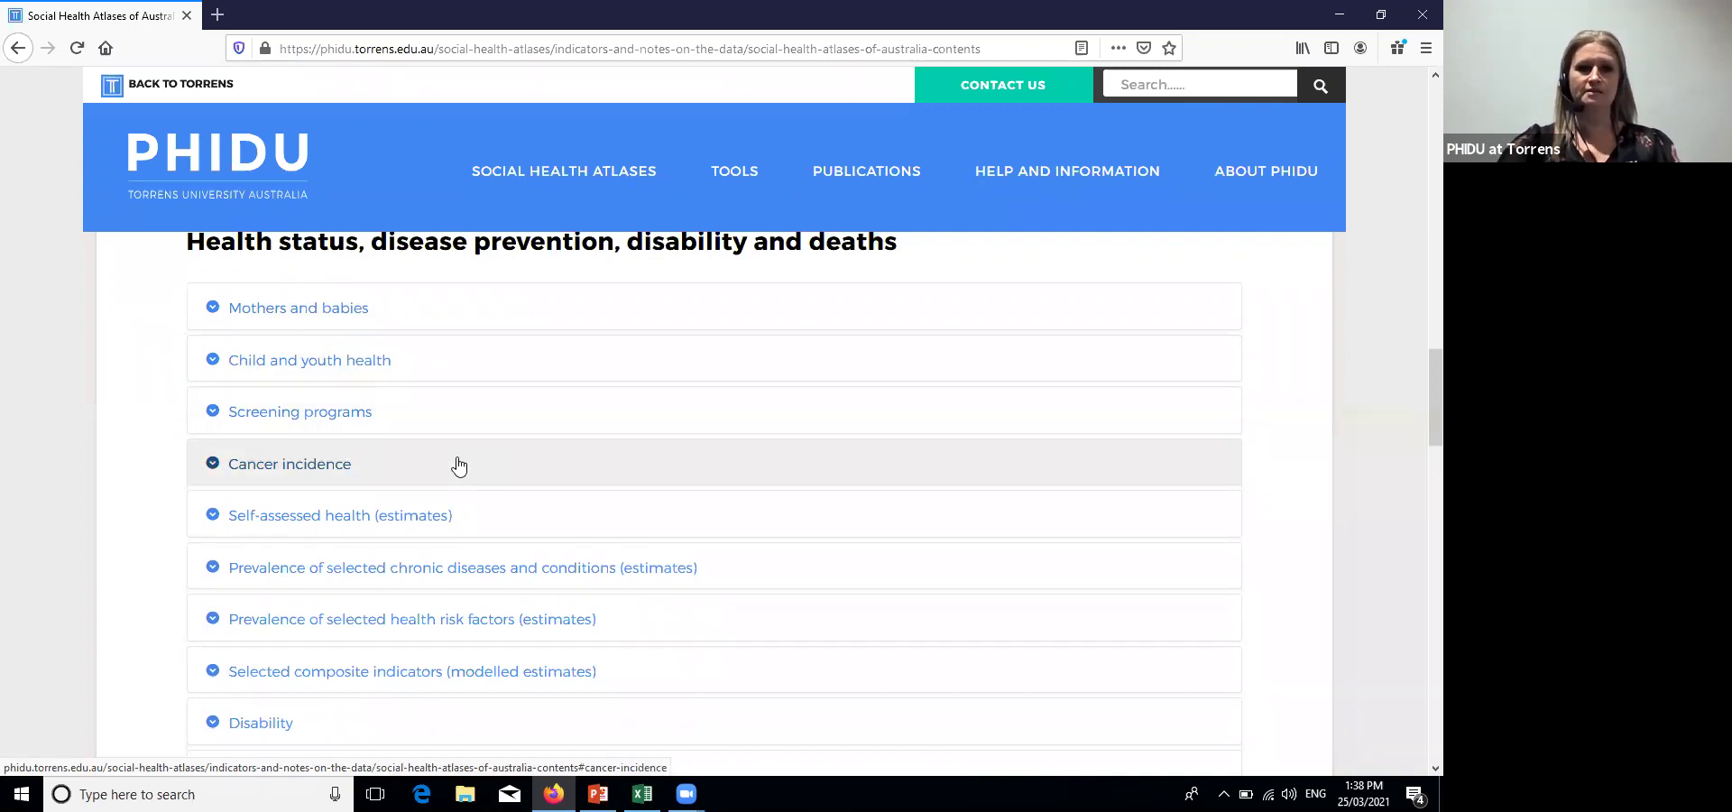
scroll(458, 465, "down", 3)
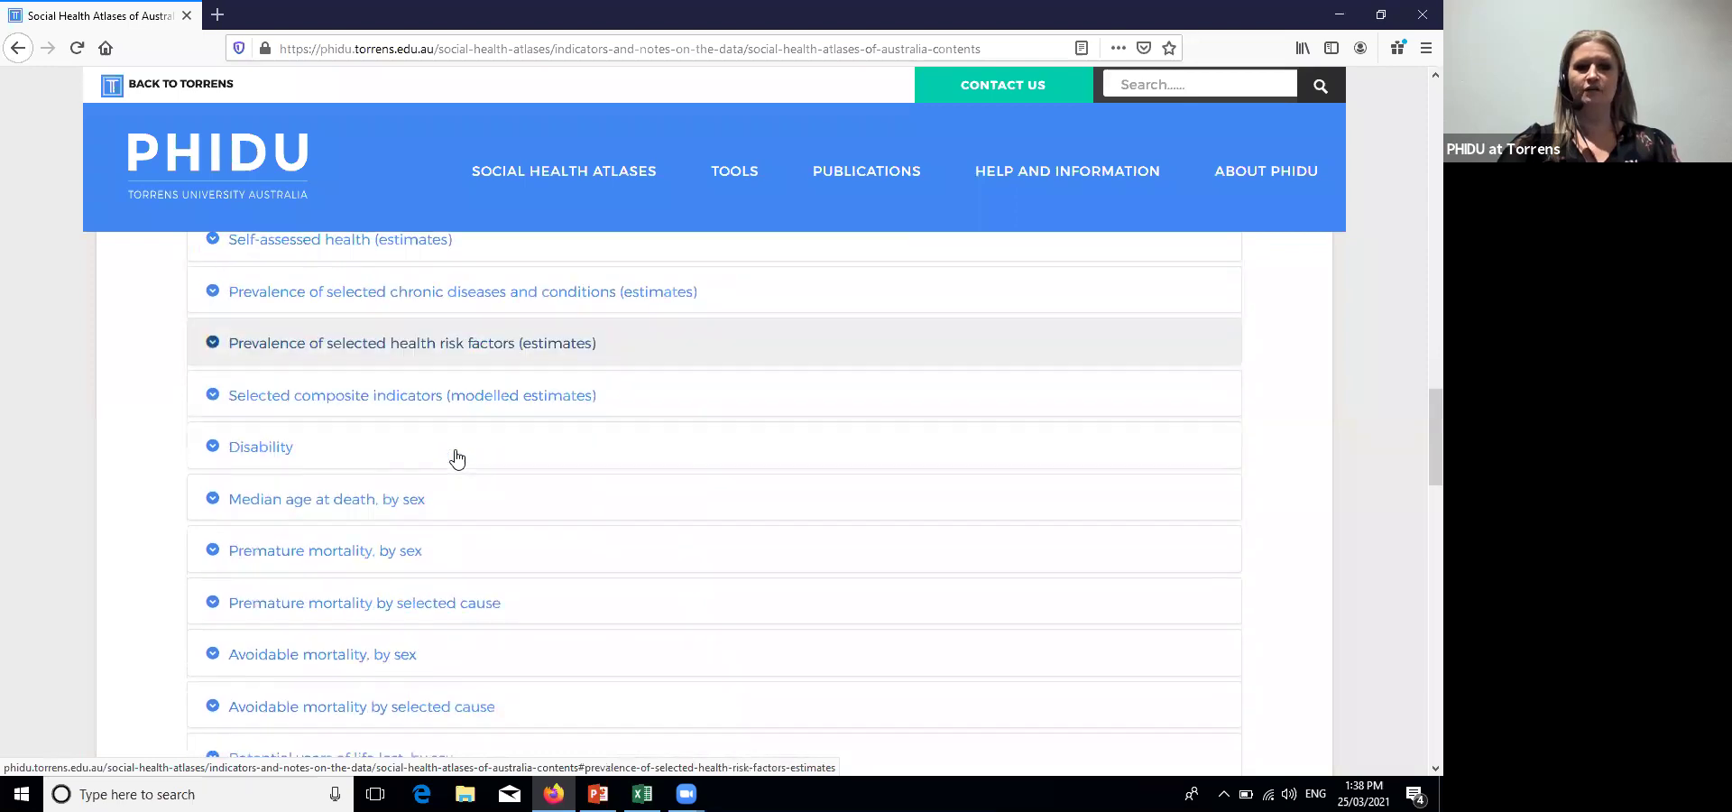
scroll(456, 459, "down", 1)
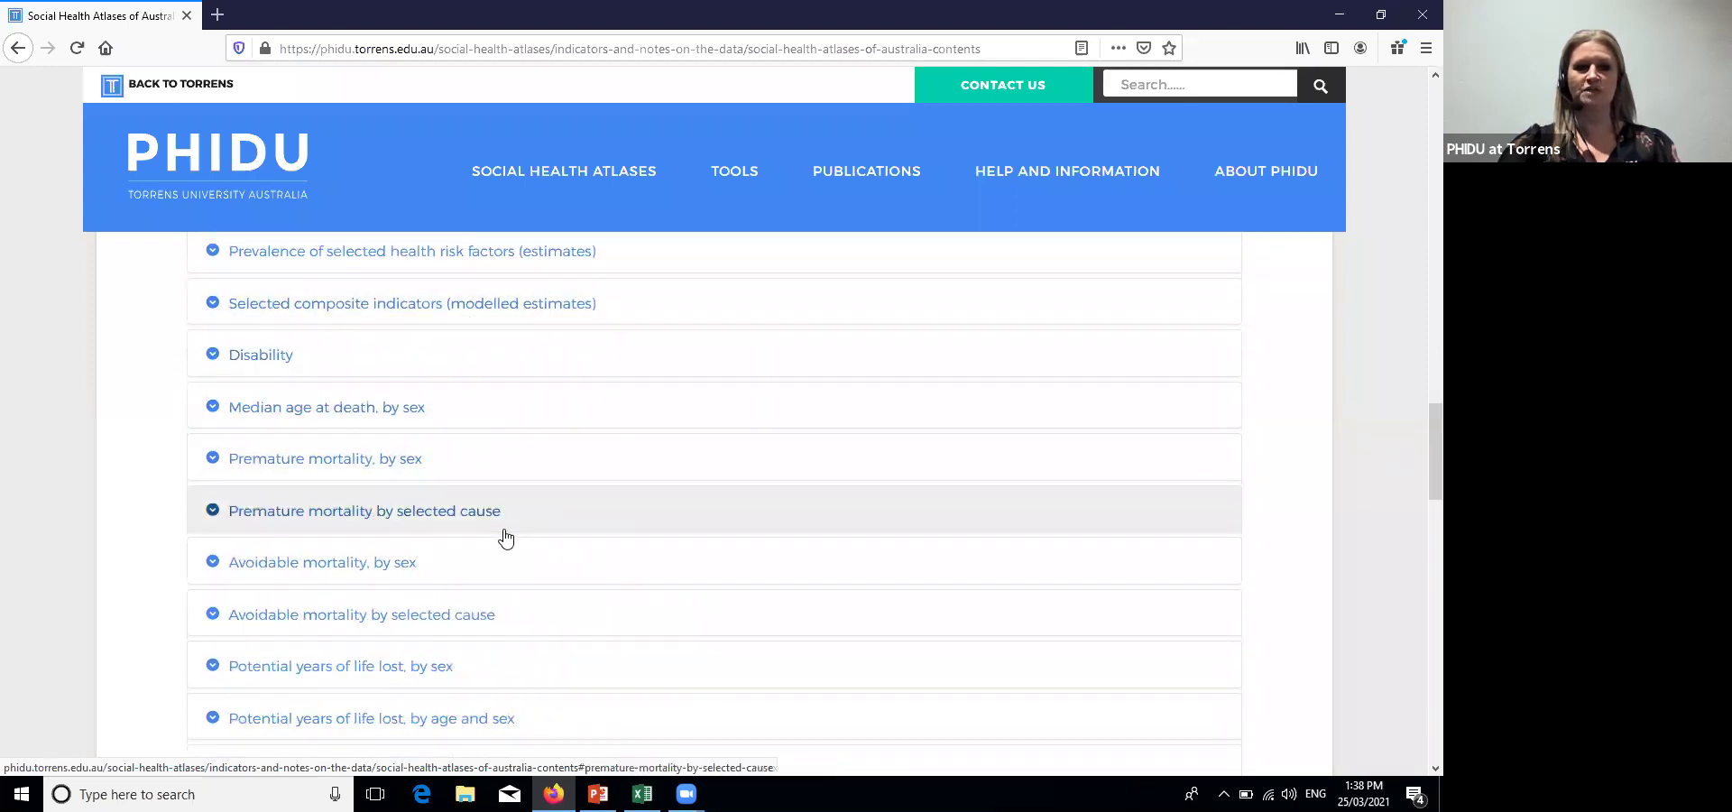
scroll(504, 532, "down", 2)
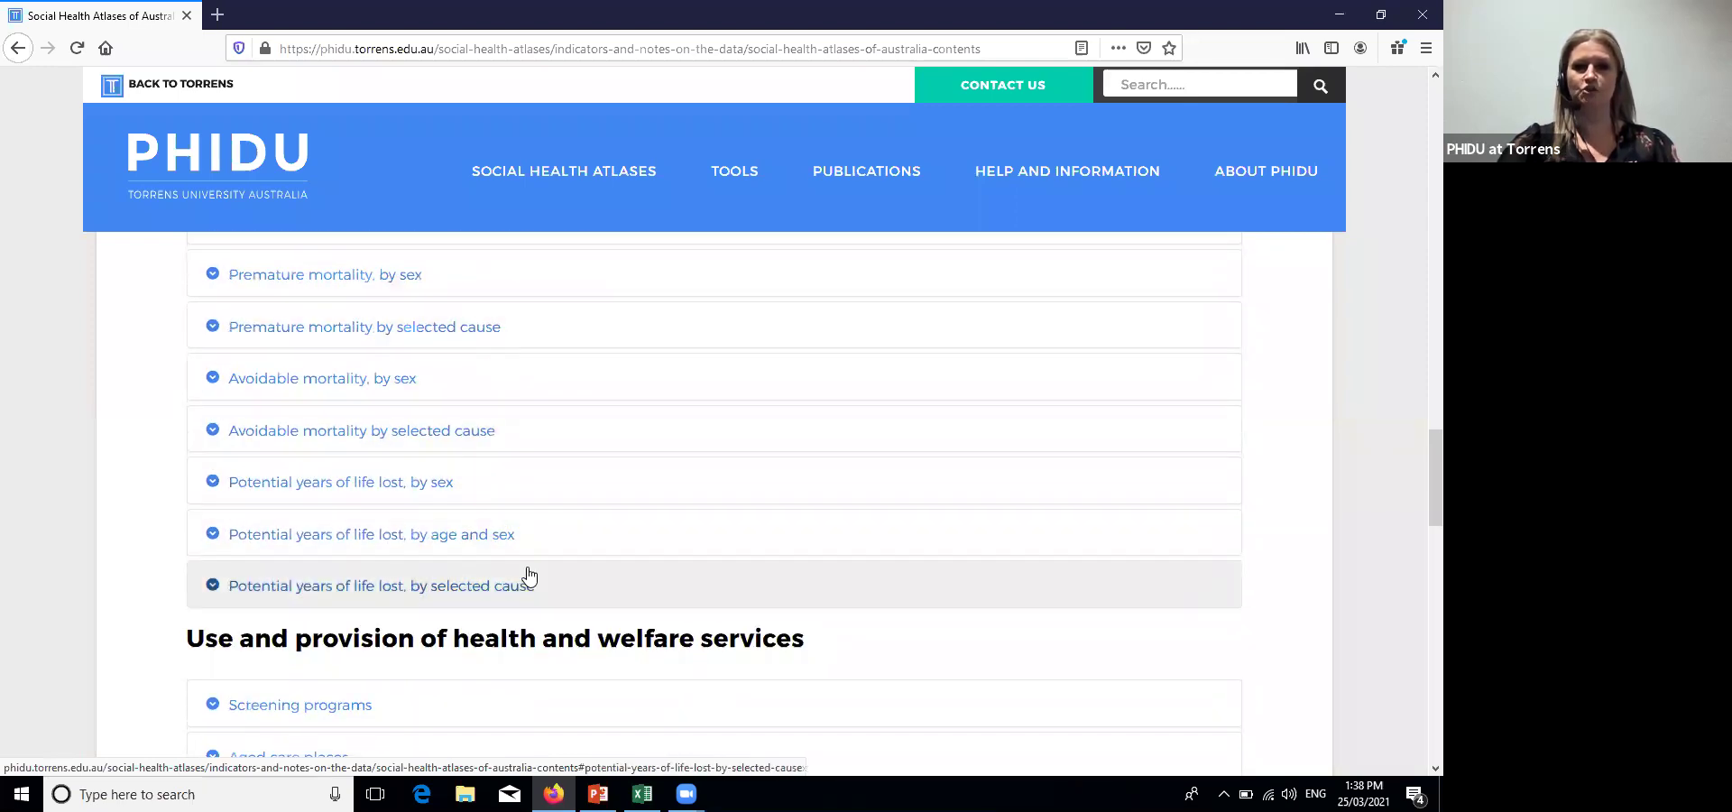
scroll(529, 574, "down", 3)
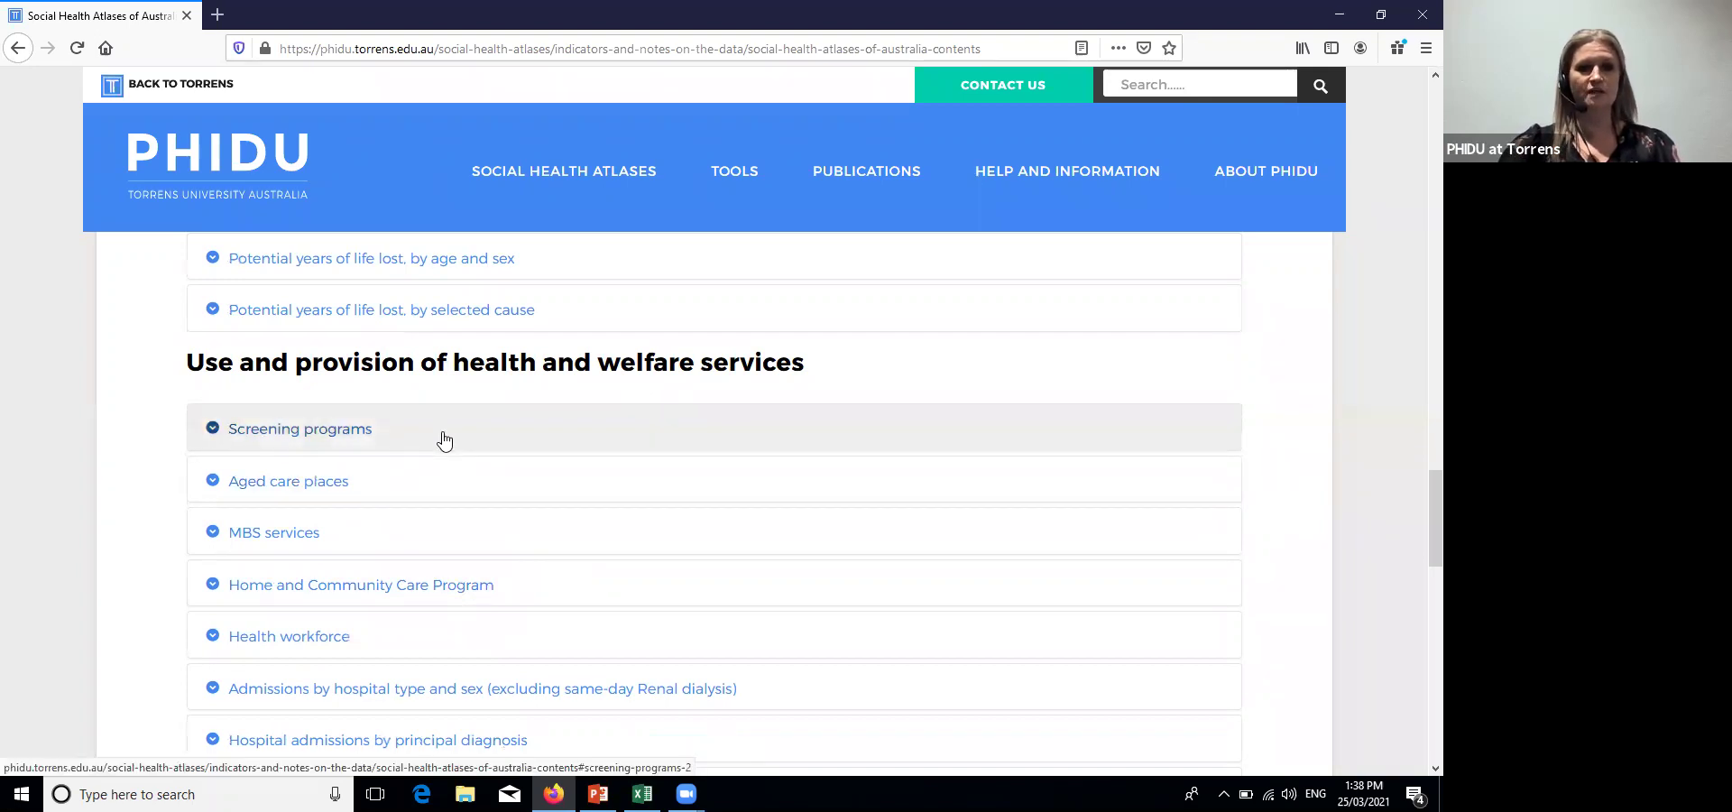
scroll(443, 438, "down", 2)
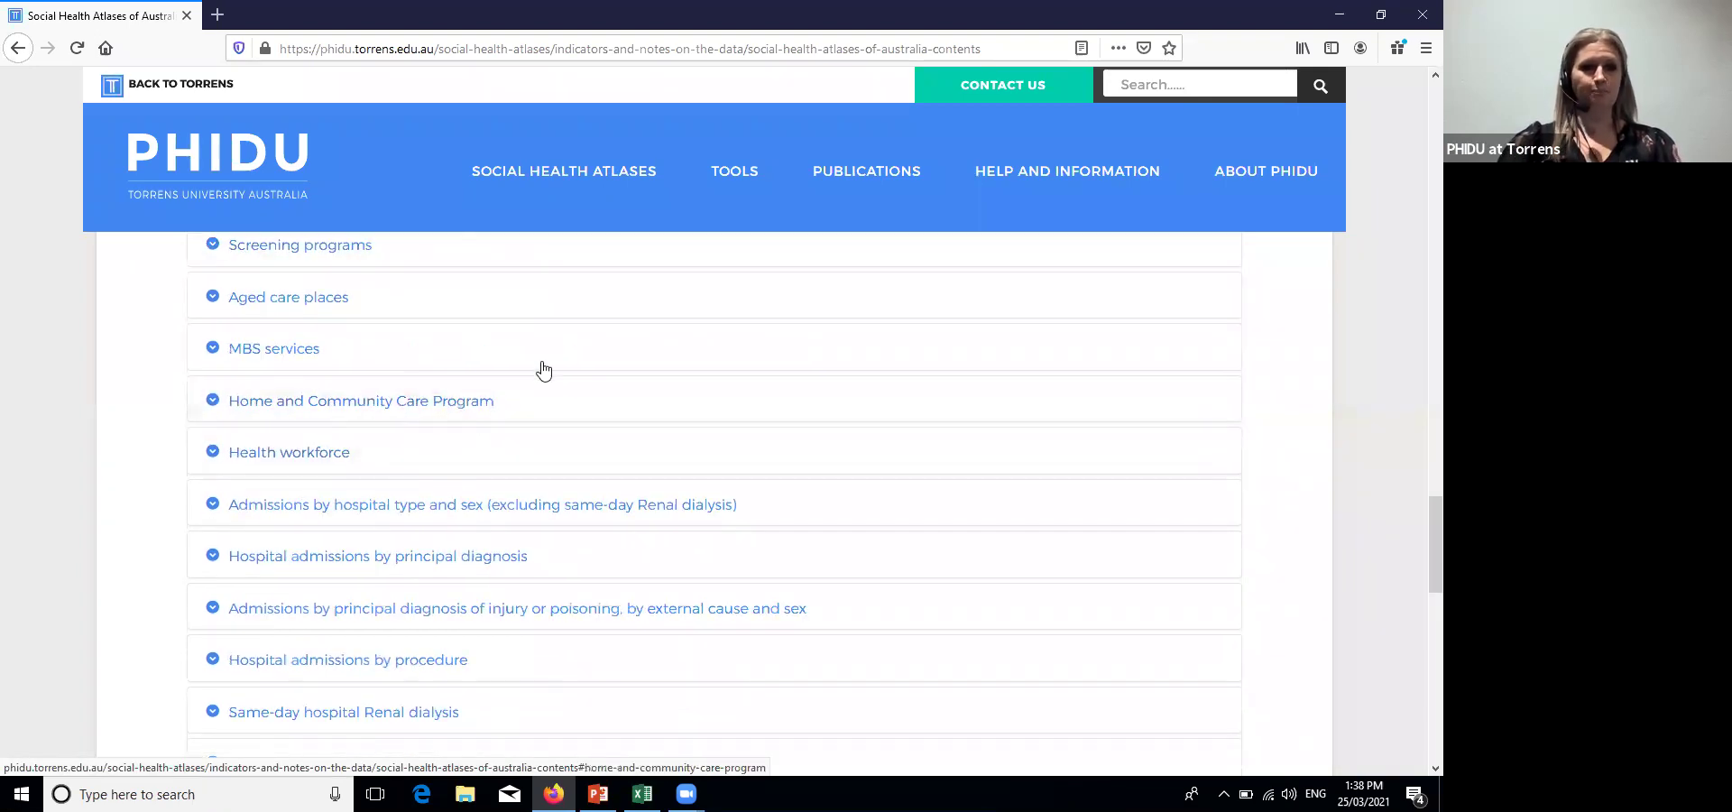
scroll(571, 451, "down", 3)
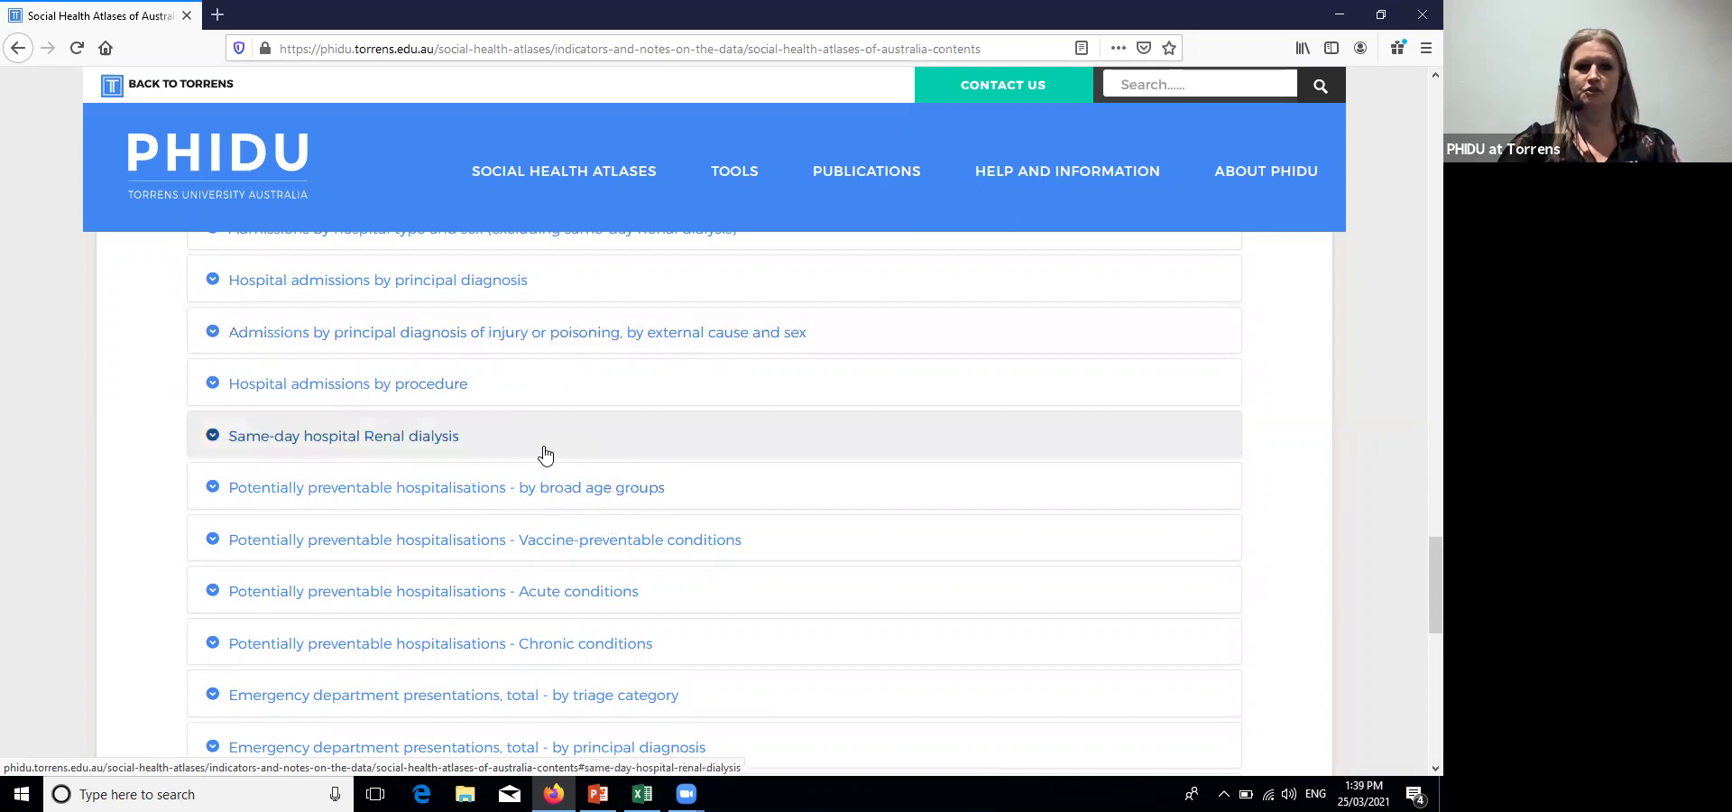
scroll(544, 572, "down", 1)
scroll(543, 572, "down", 3)
scroll(445, 449, "down", 1)
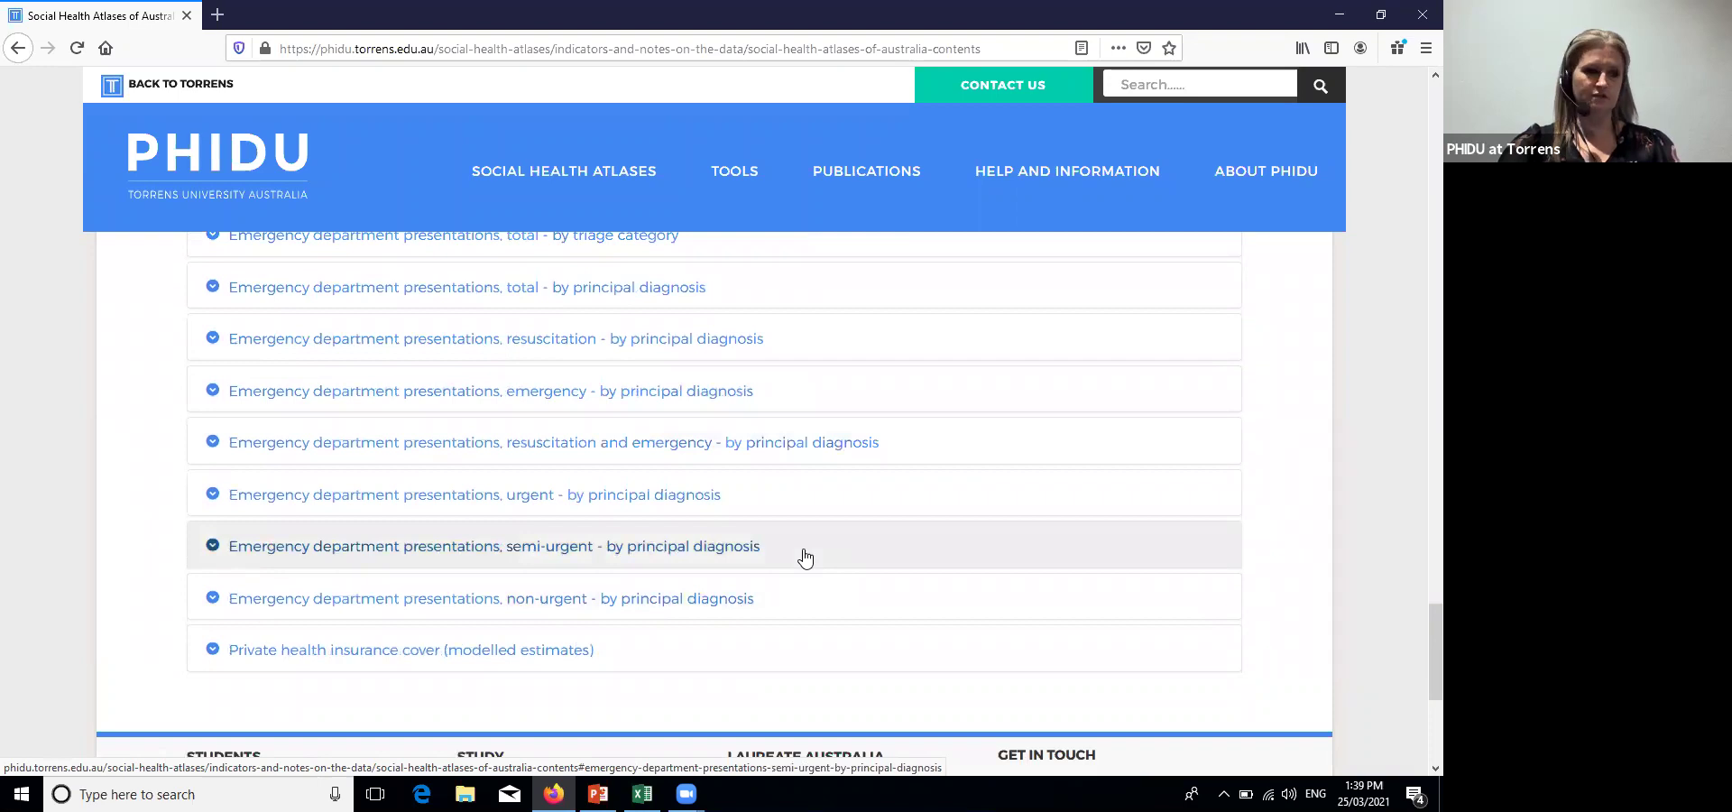
Expand the Families topic under Demographic and social indicators to view its indicators, geographies and release dates
scroll(800, 529, "up", 8)
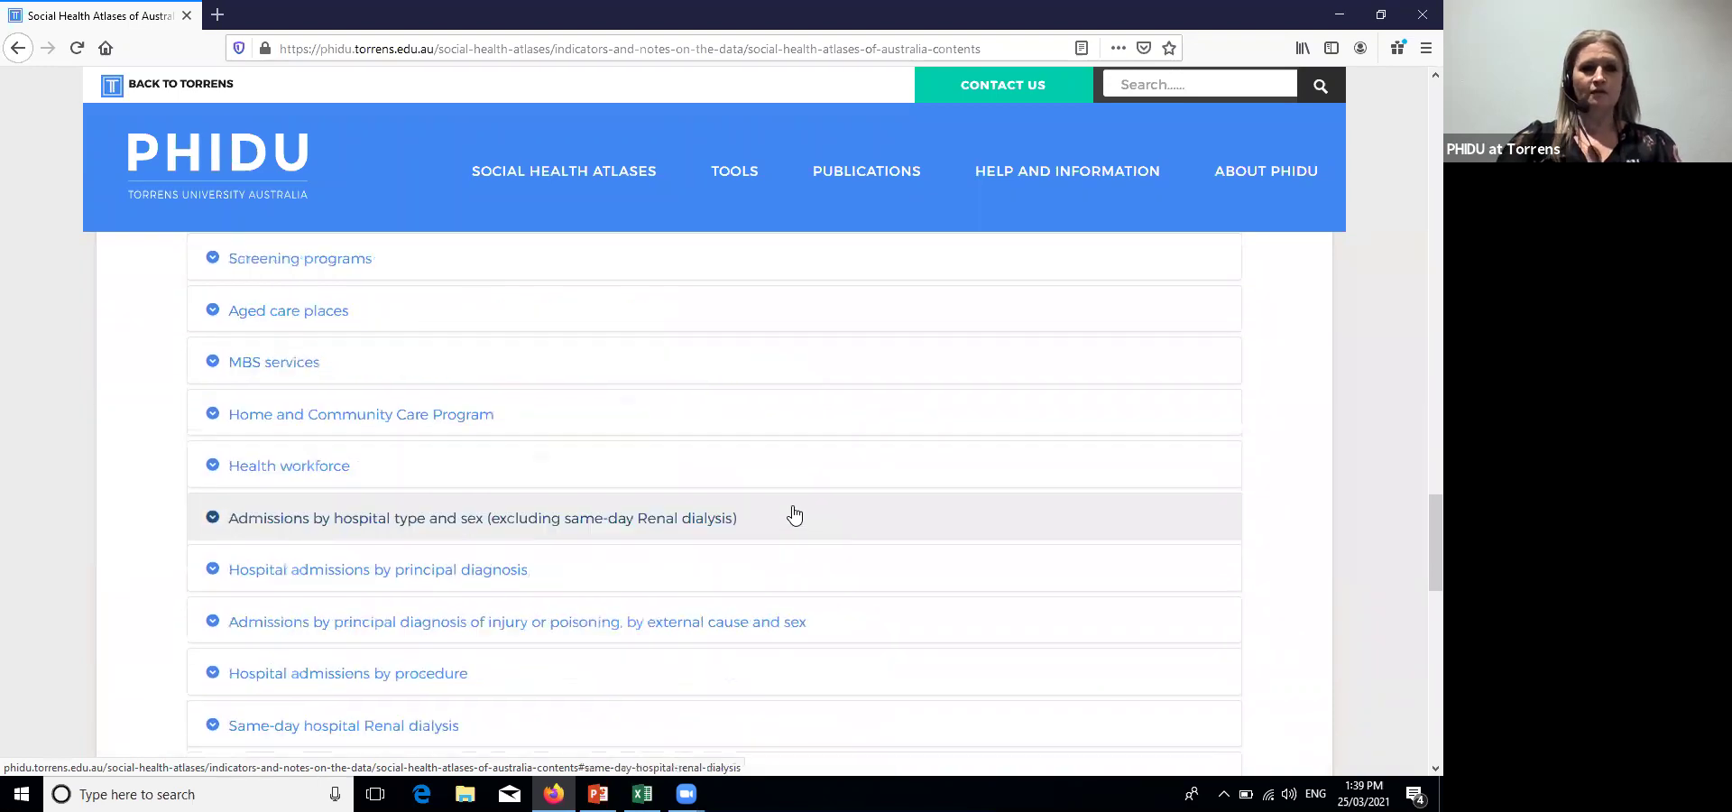
scroll(794, 514, "up", 14)
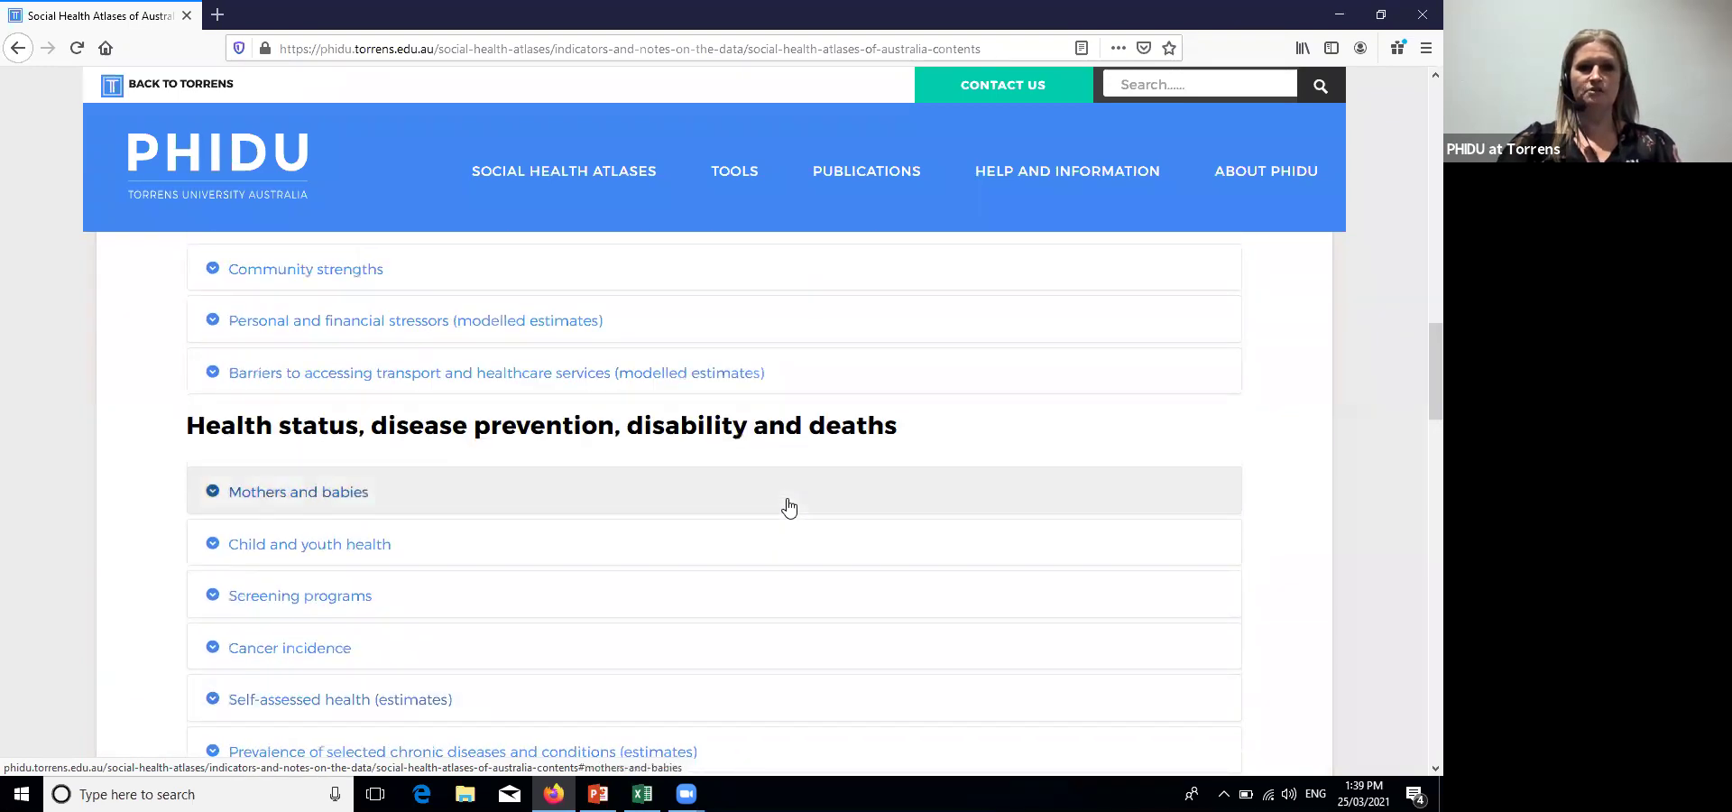
scroll(789, 506, "up", 5)
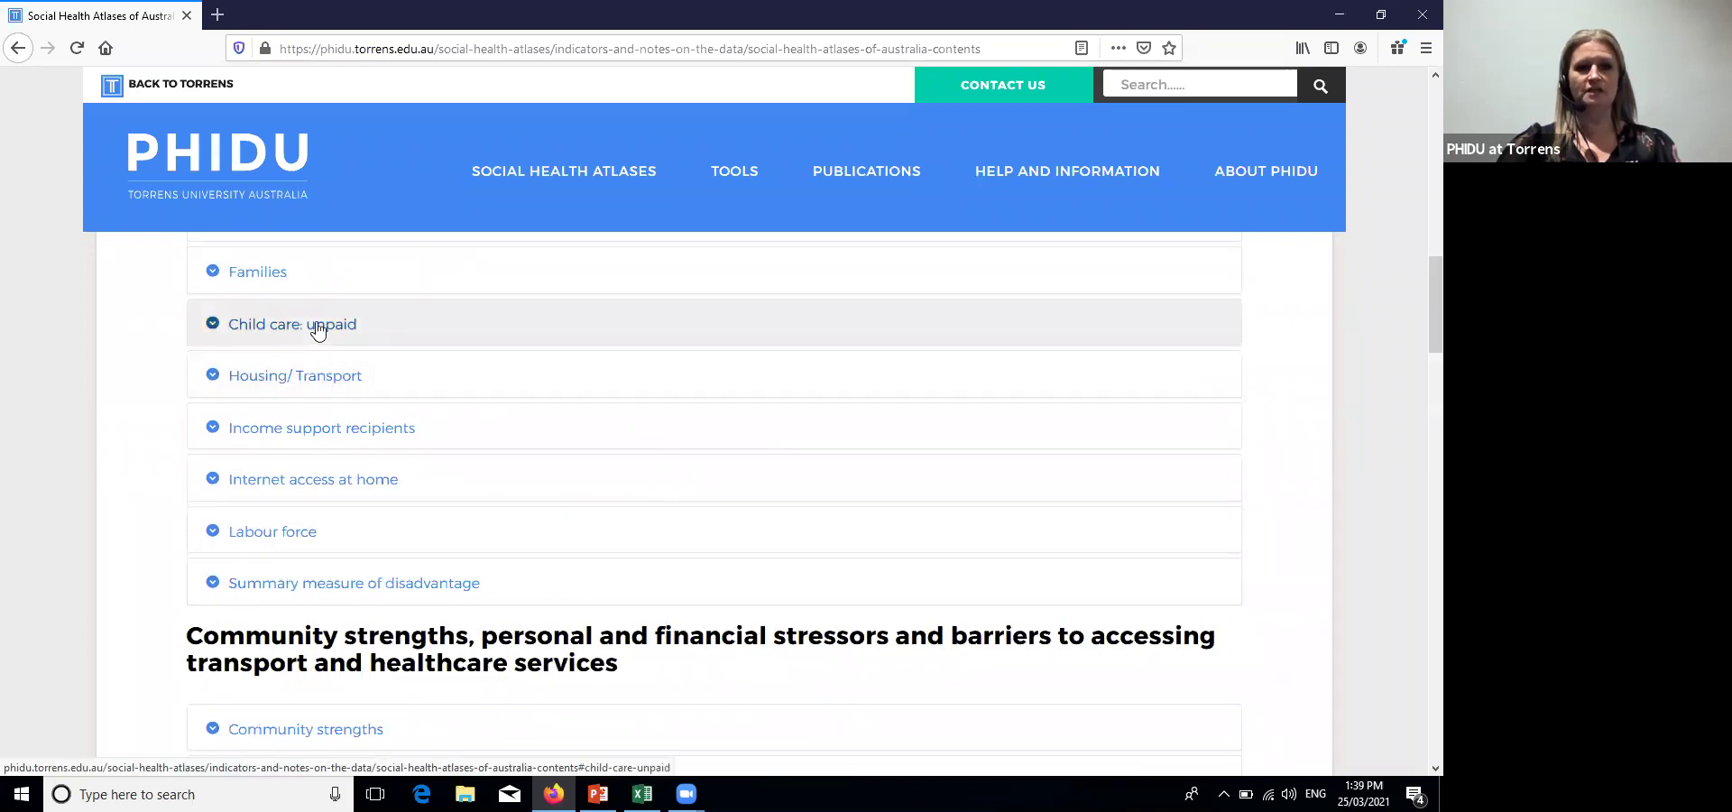
left_click(309, 274)
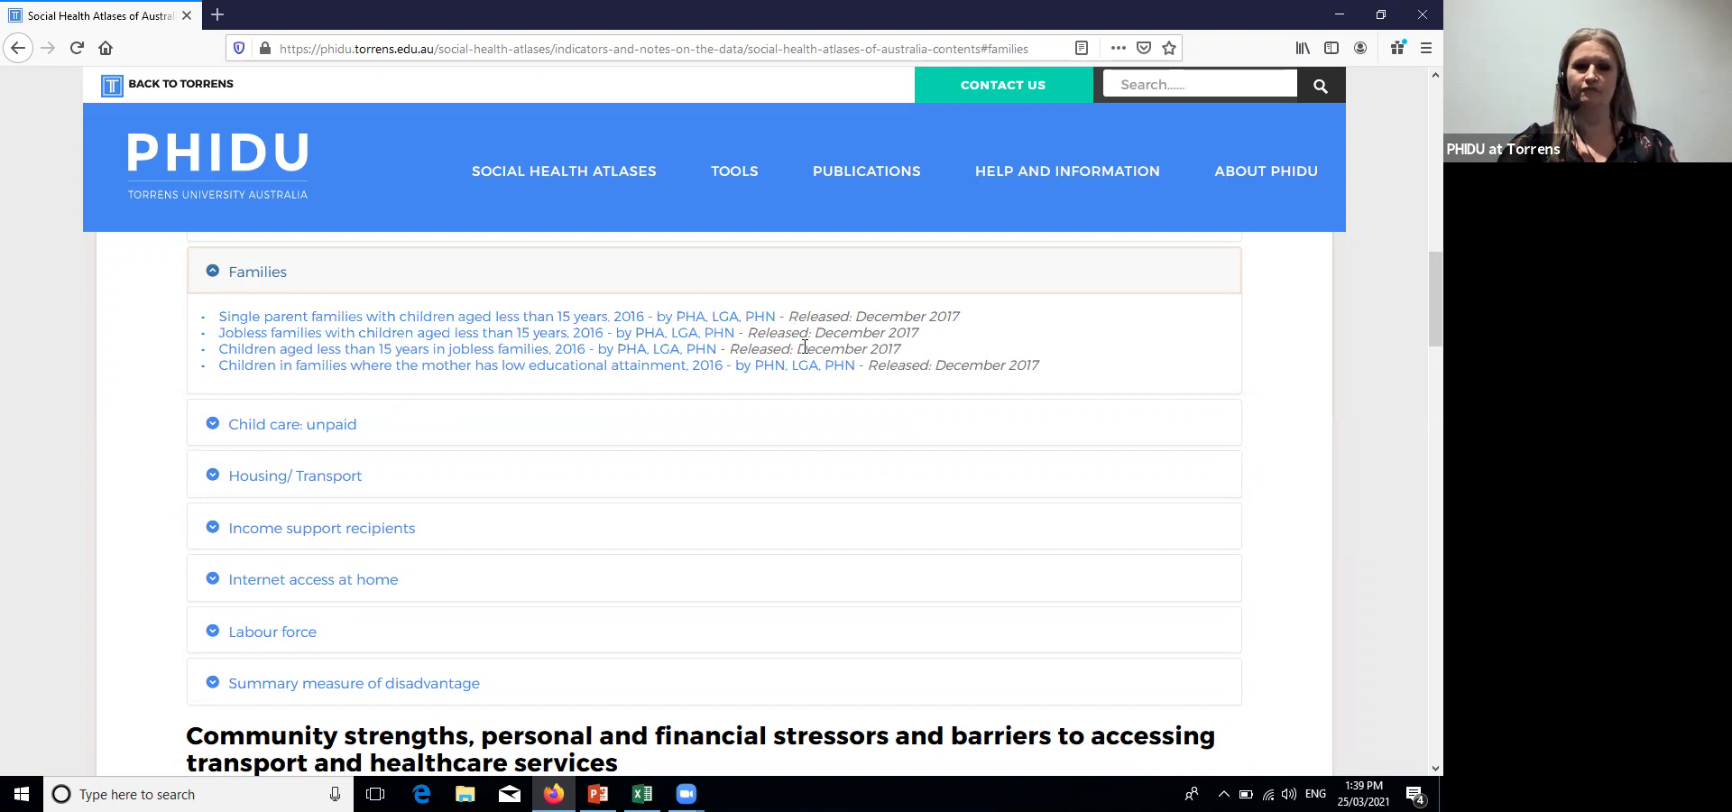
Search the indicators and notes for "hosp", look through the suggested entries, and clear the search text
scroll(804, 347, "up", 10)
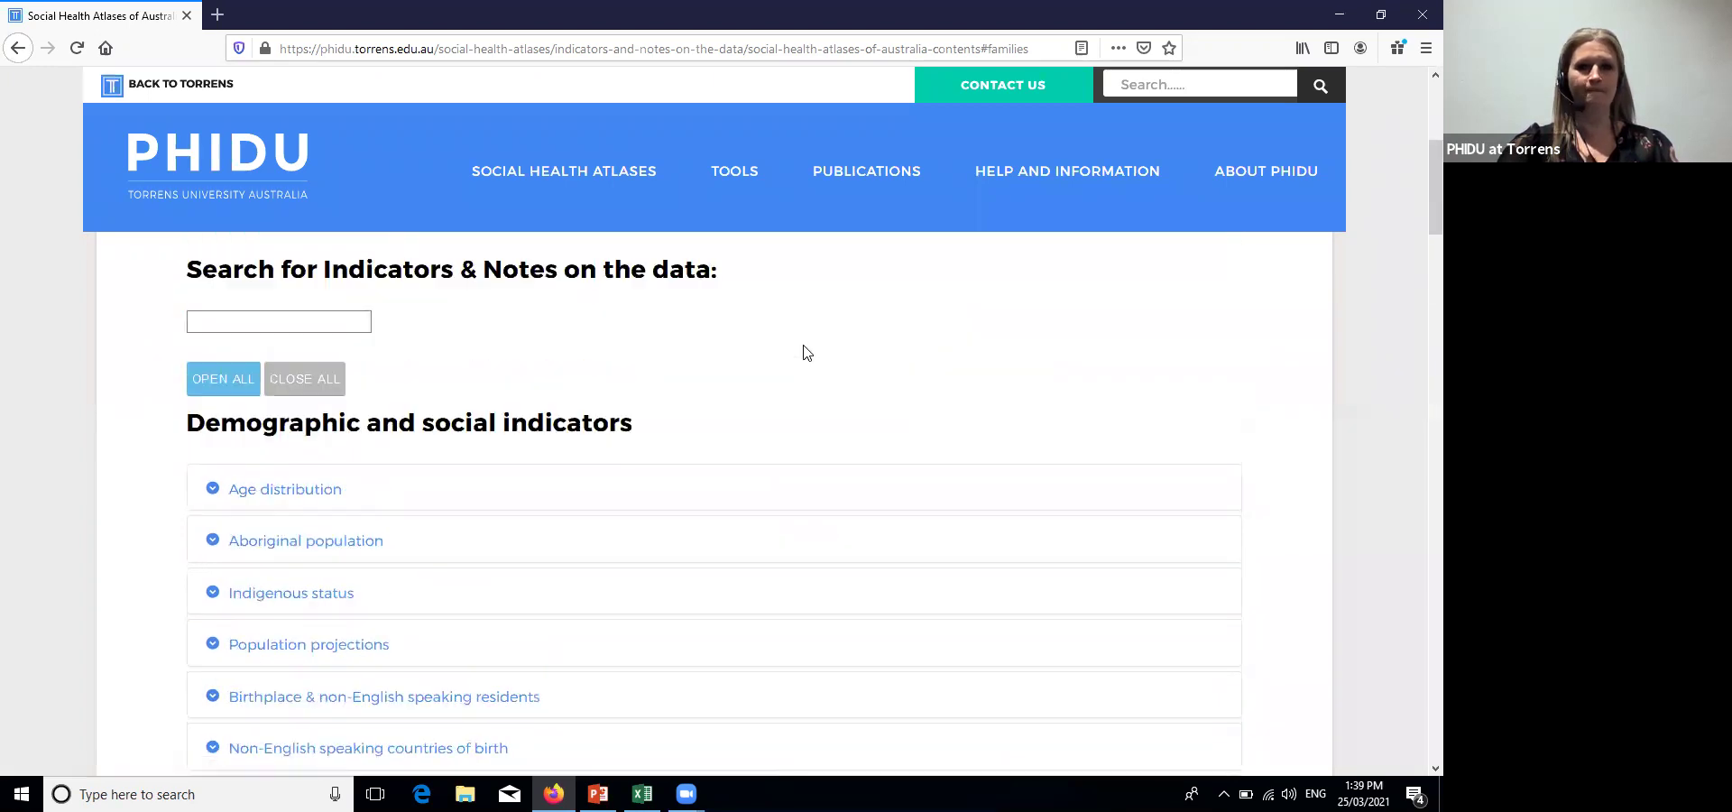
left_click(253, 360)
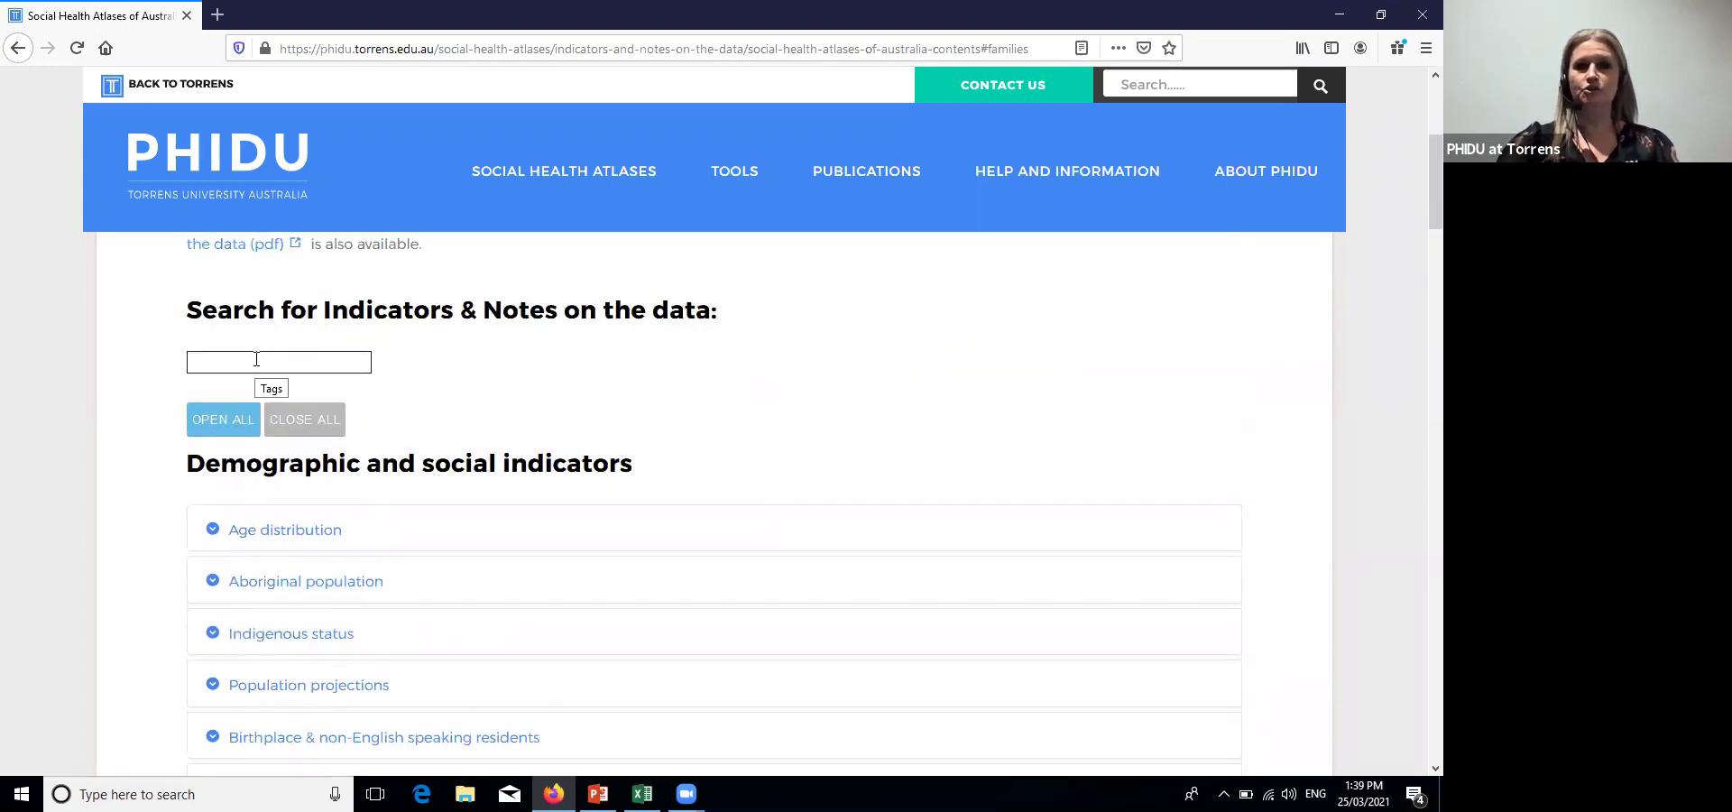
type("hosp")
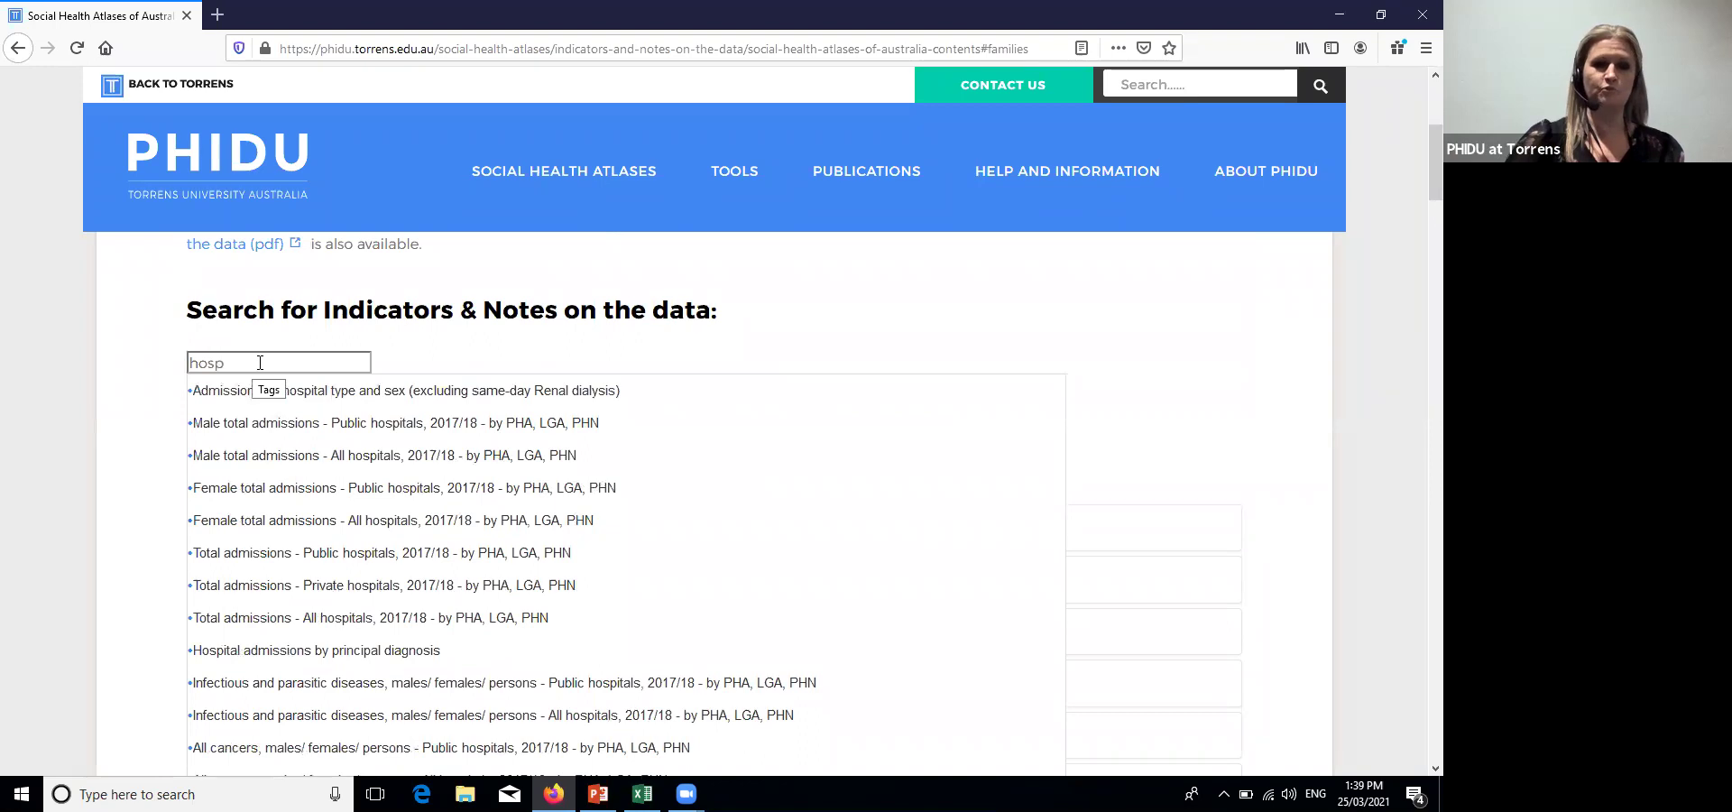
scroll(351, 513, "down", 5)
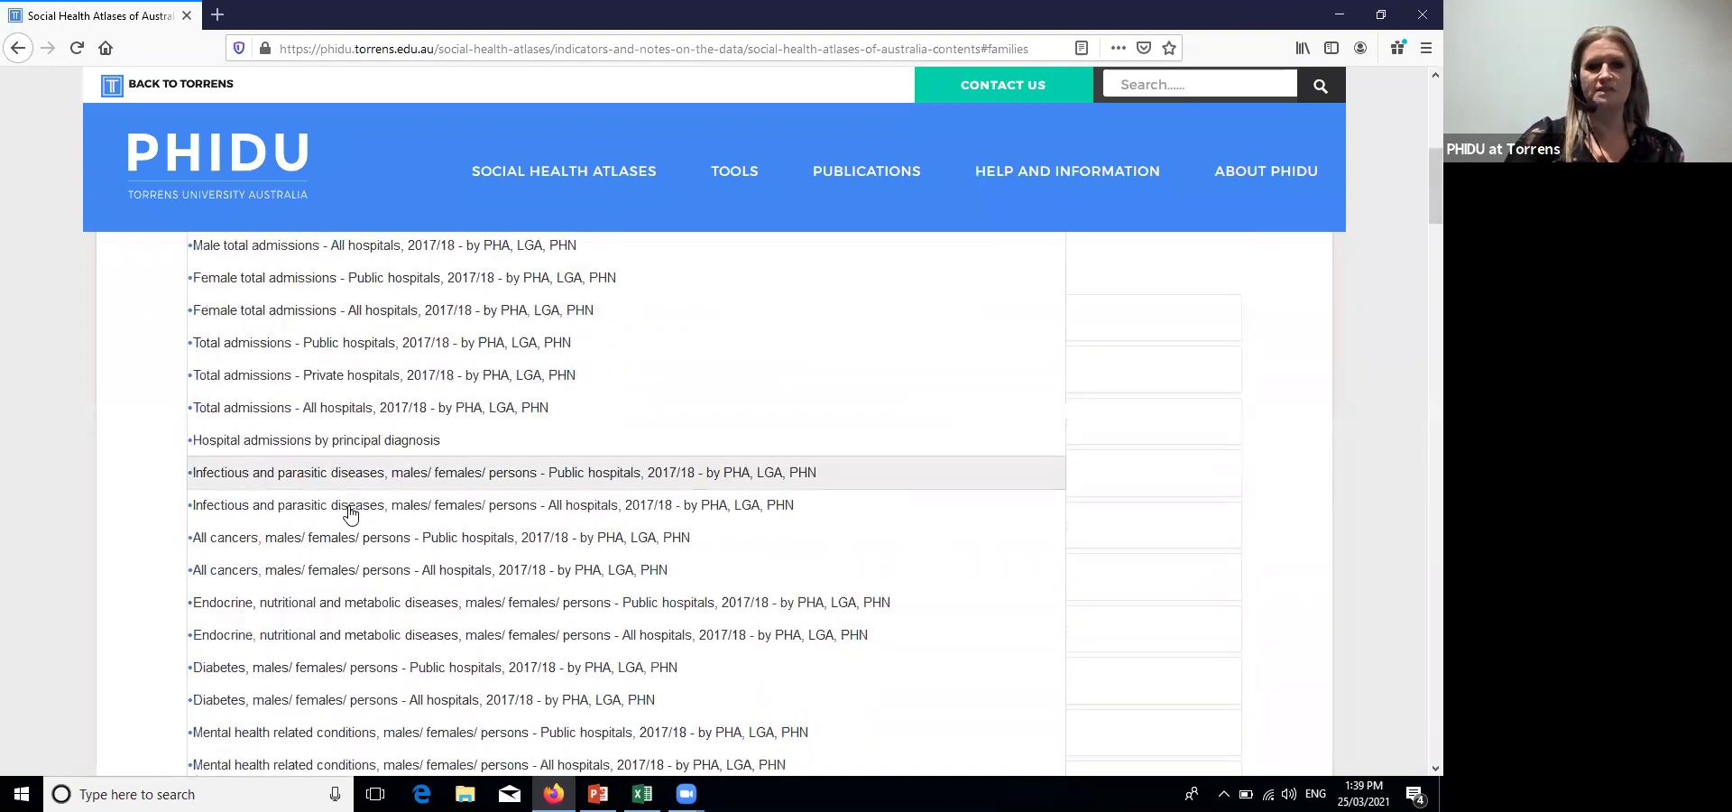
scroll(351, 512, "down", 3)
scroll(351, 512, "up", 3)
scroll(351, 512, "up", 6)
left_click_drag(256, 454, 85, 474)
key("BackSpace")
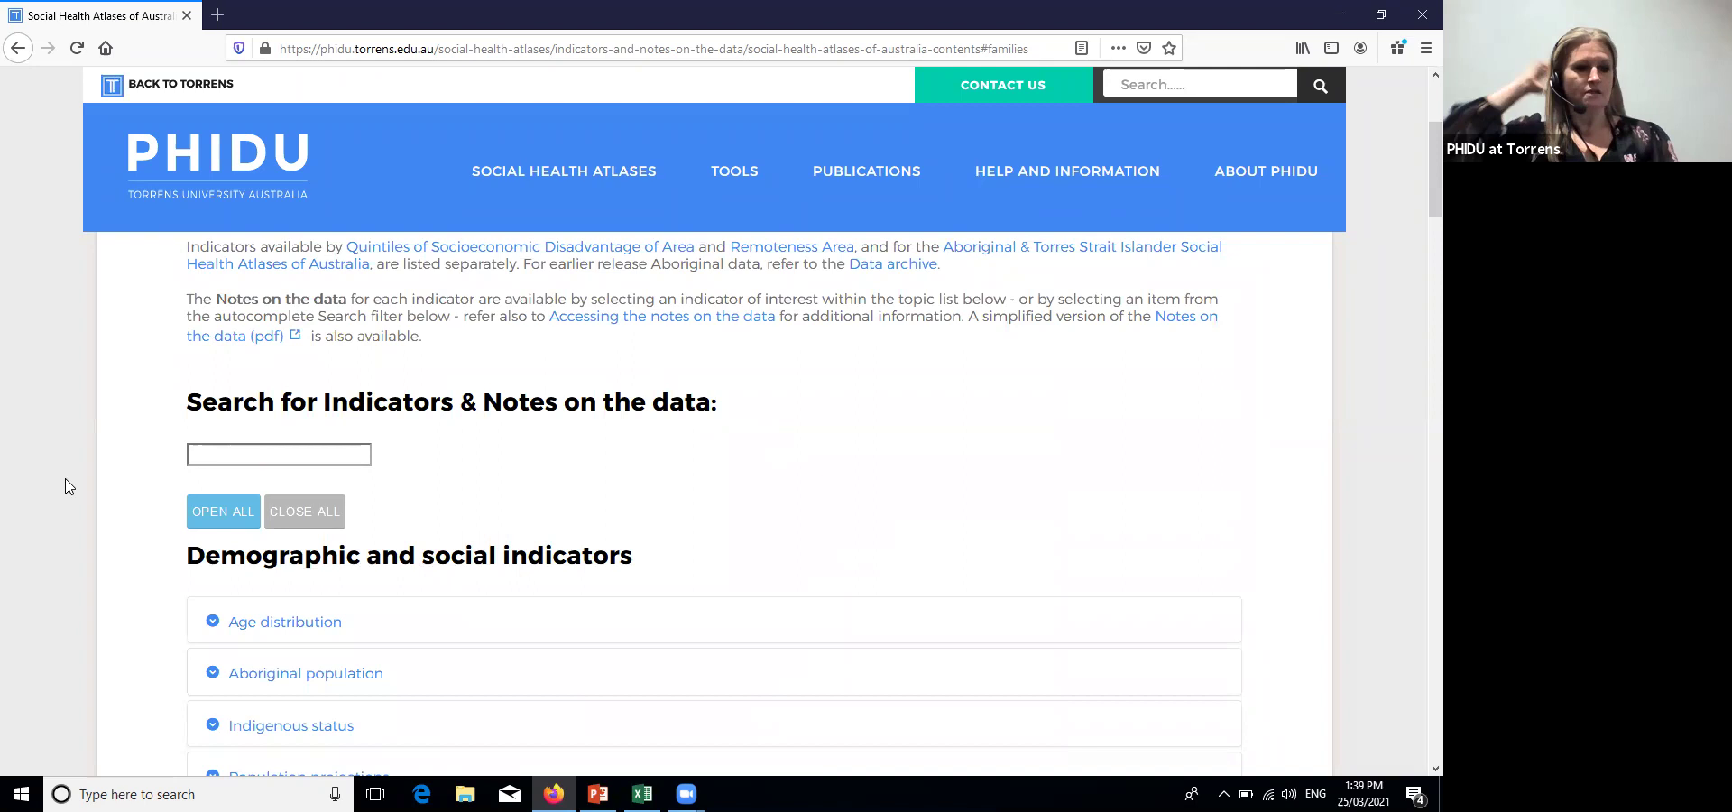
Expand the Mothers and babies topic under Health status and open the notes on the data for low birth weight babies
scroll(191, 508, "down", 8)
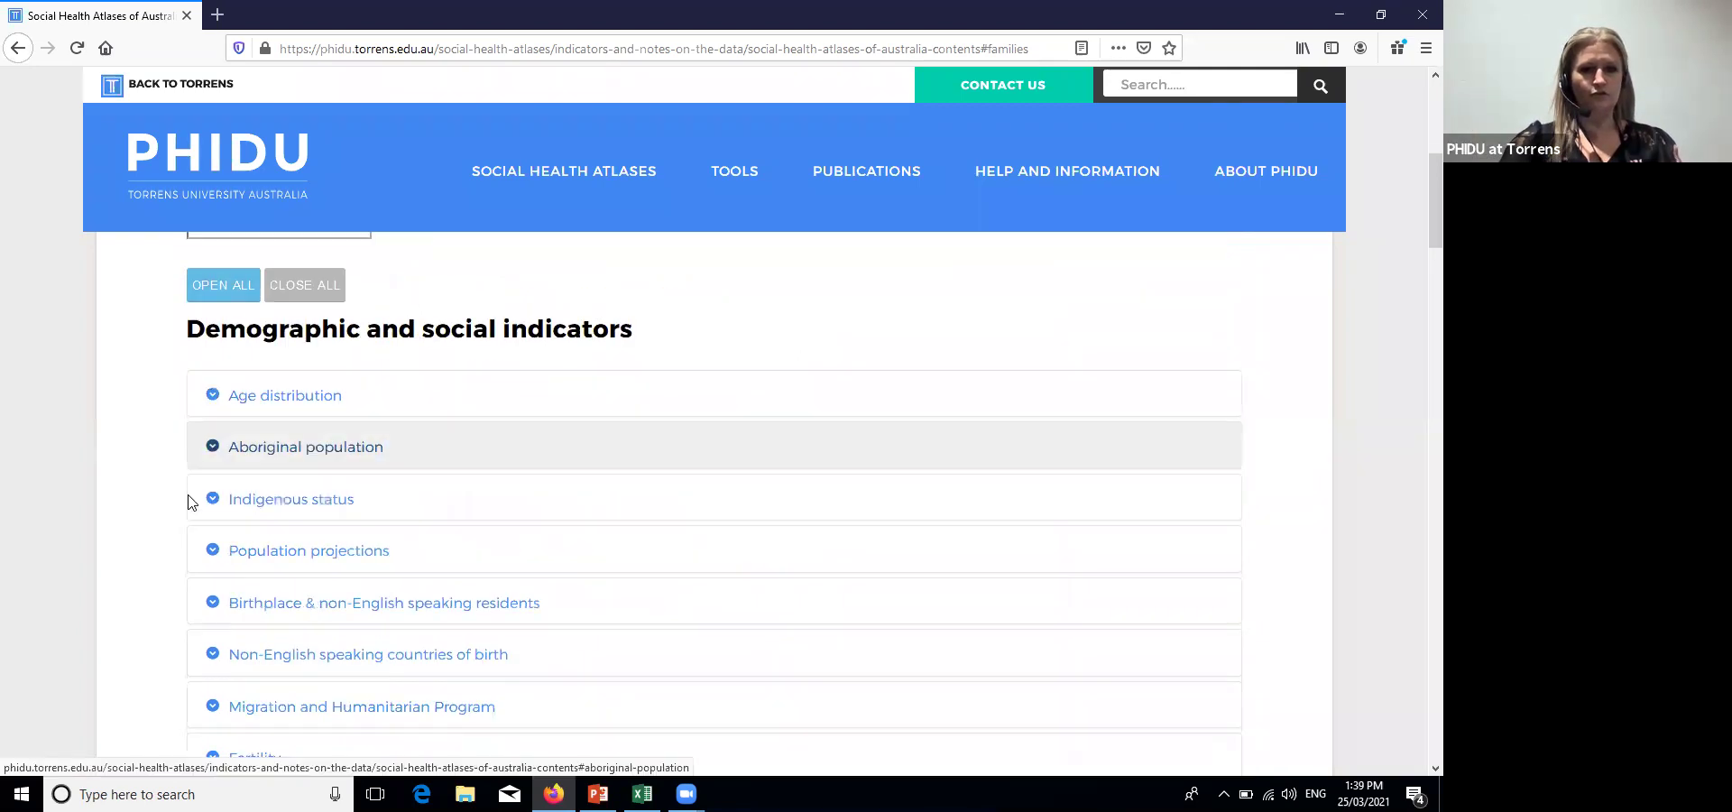
scroll(189, 502, "down", 6)
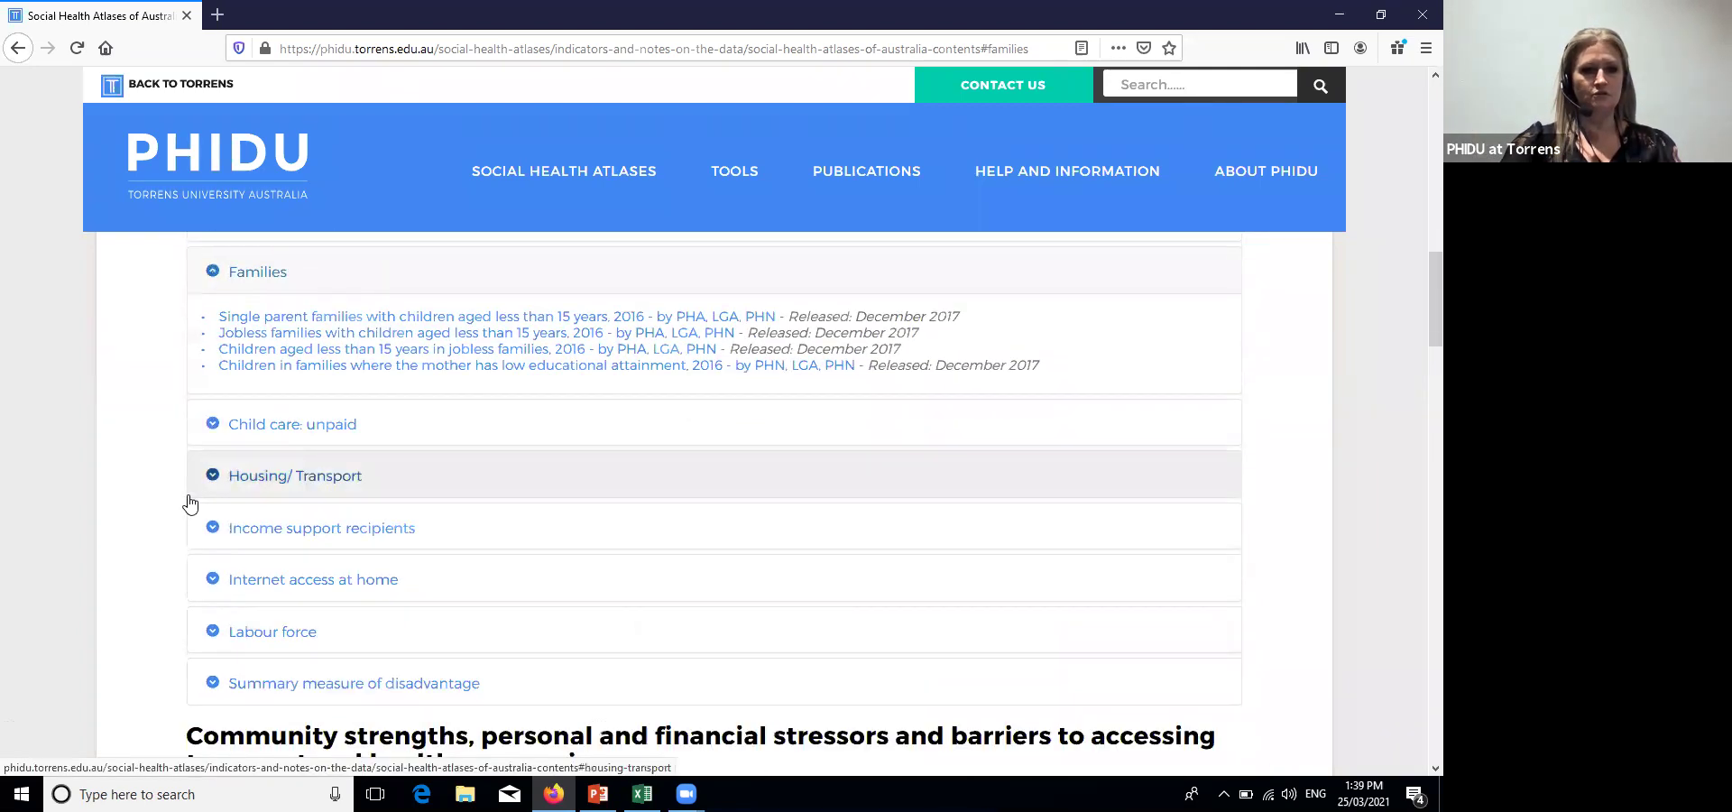
scroll(207, 519, "down", 2)
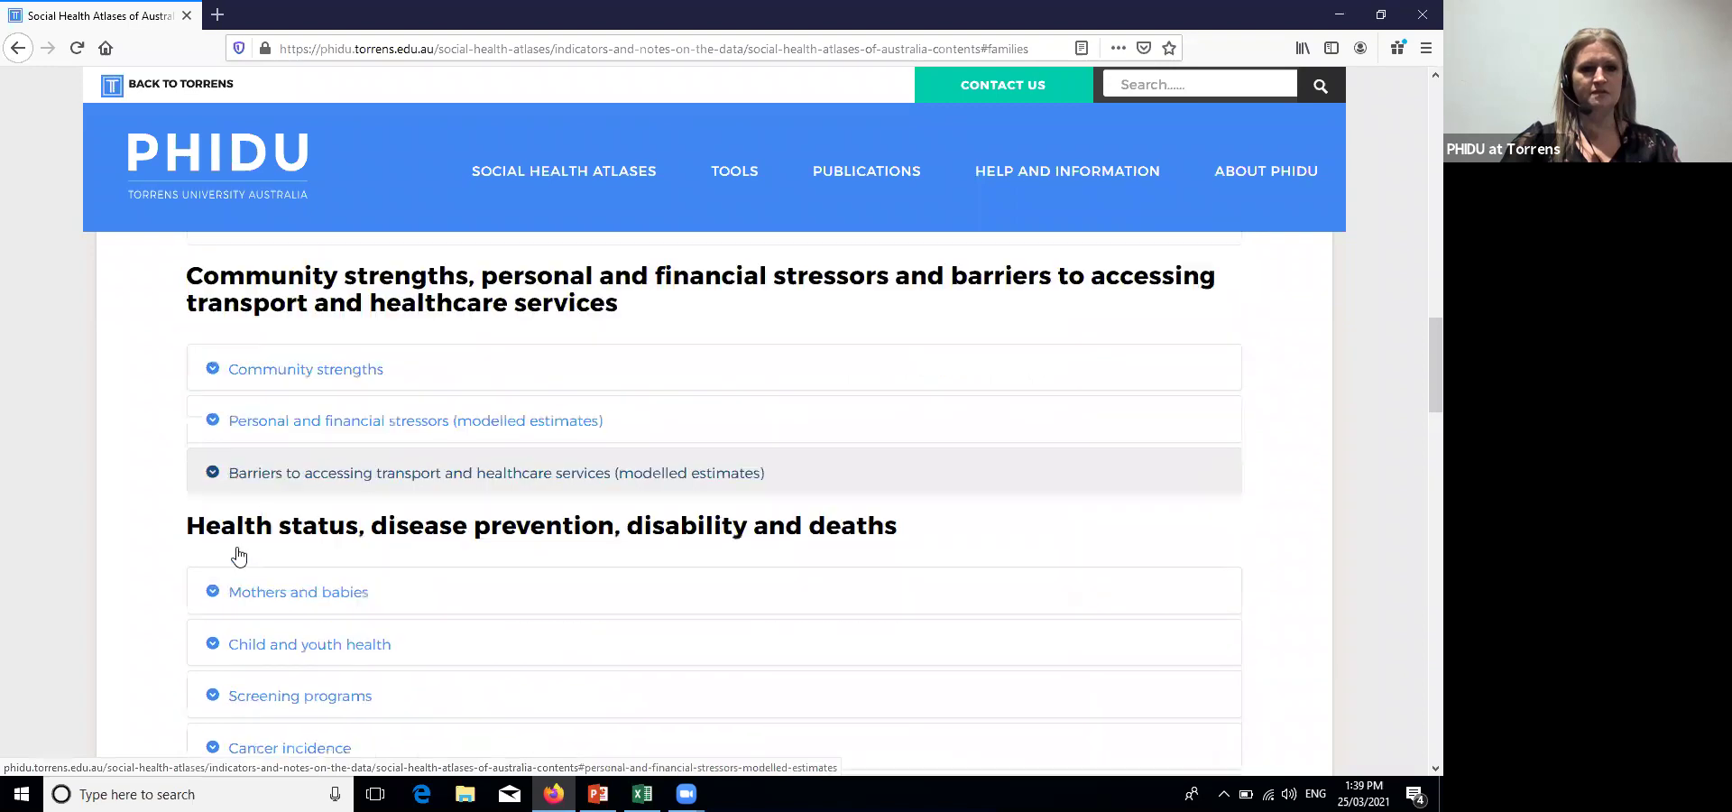
left_click(246, 510)
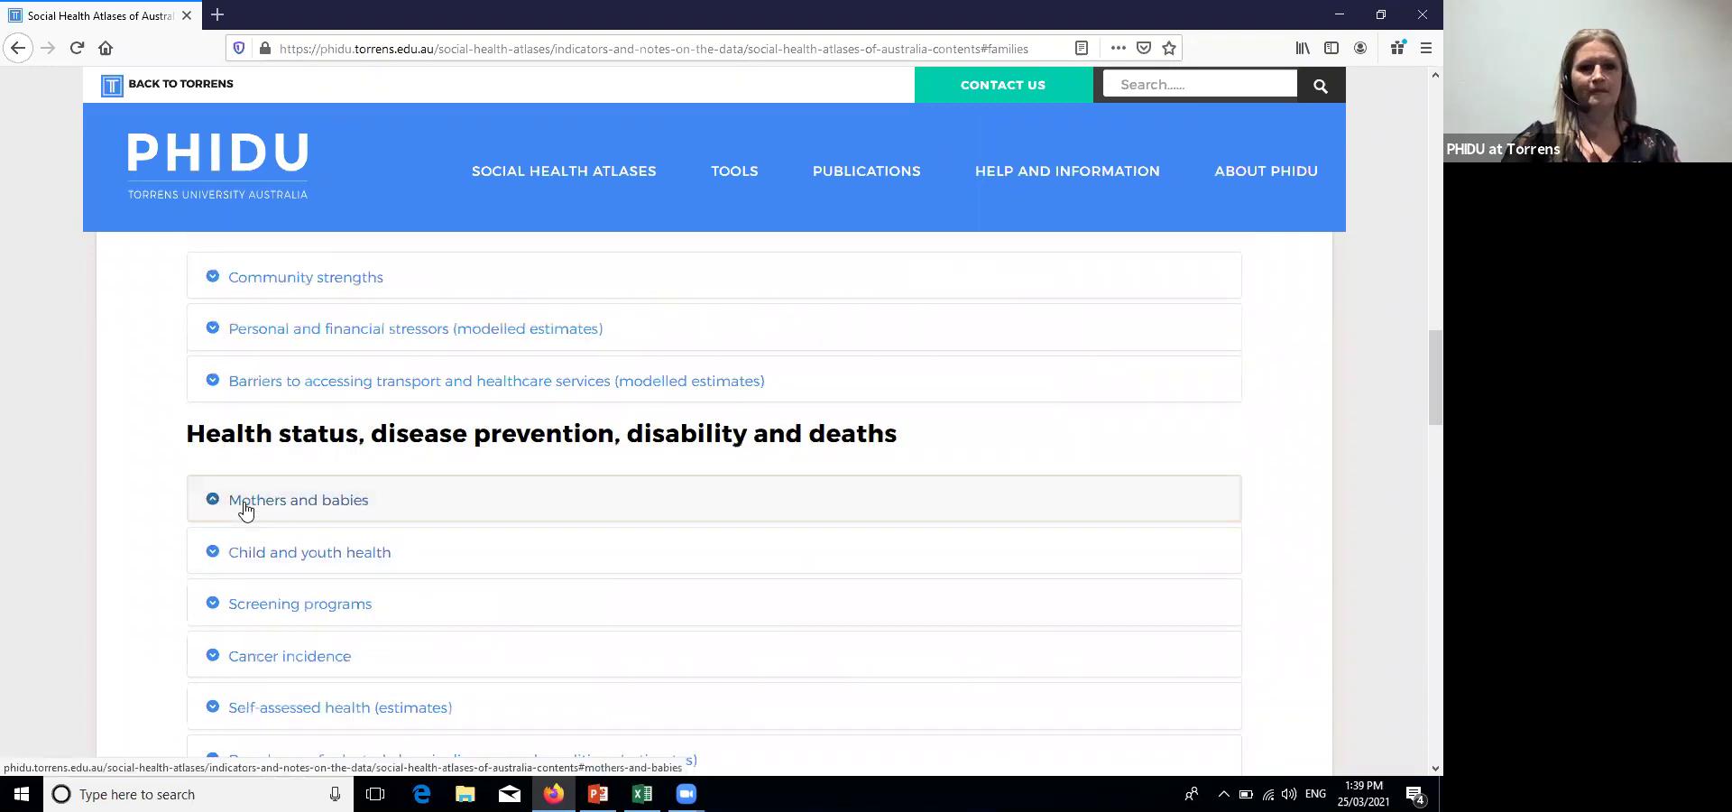
left_click(399, 546)
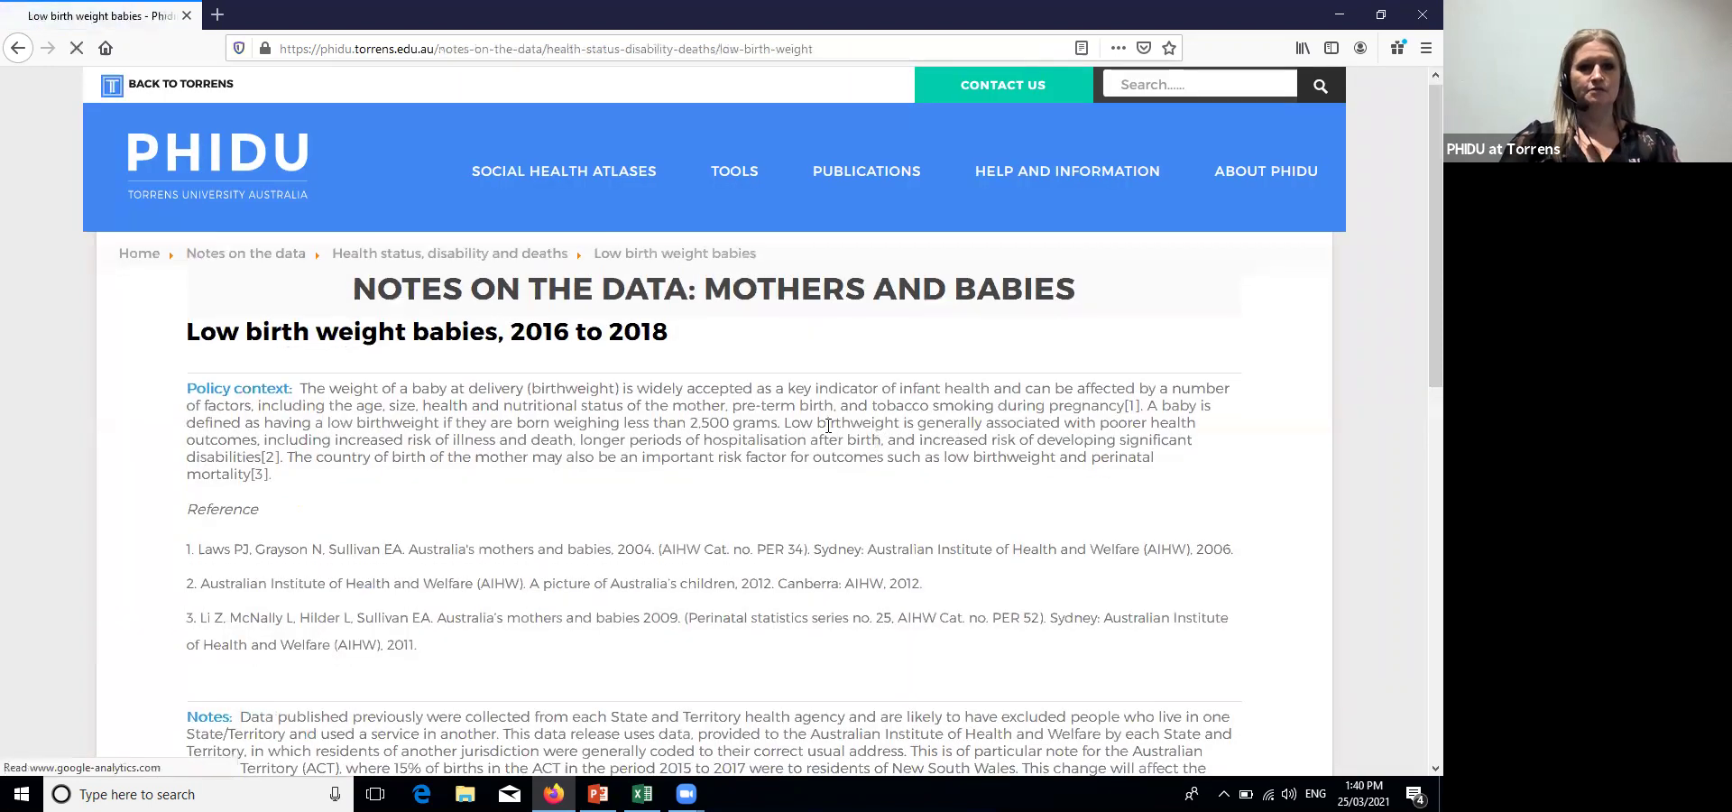
Read the low birth weight babies notes from policy context to source, and return to the start of the topics and indicators page
scroll(829, 424, "down", 1)
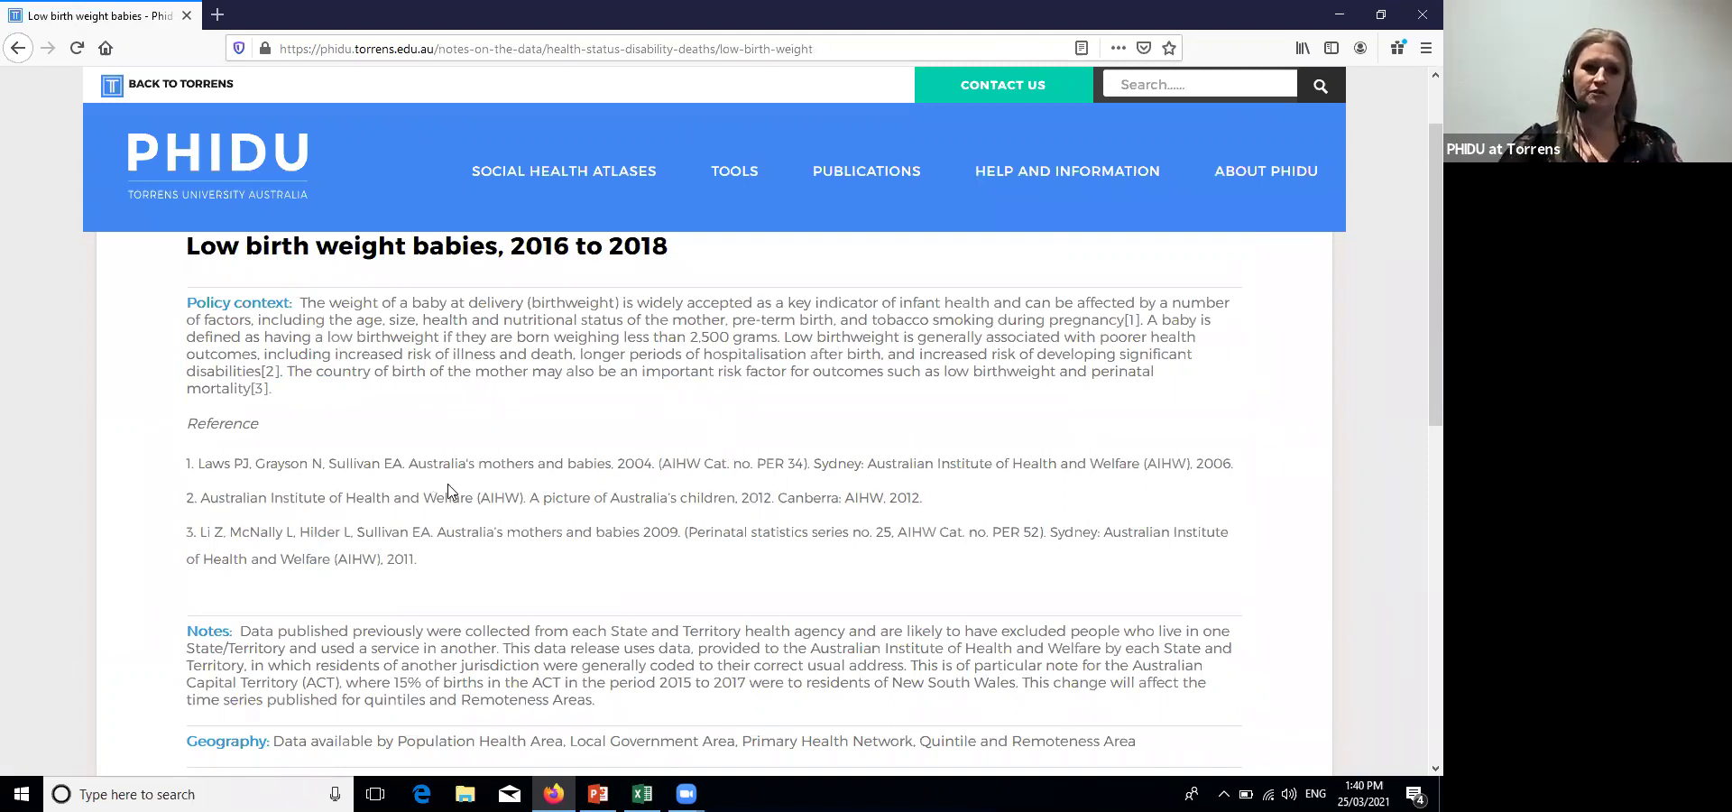
scroll(329, 515, "down", 2)
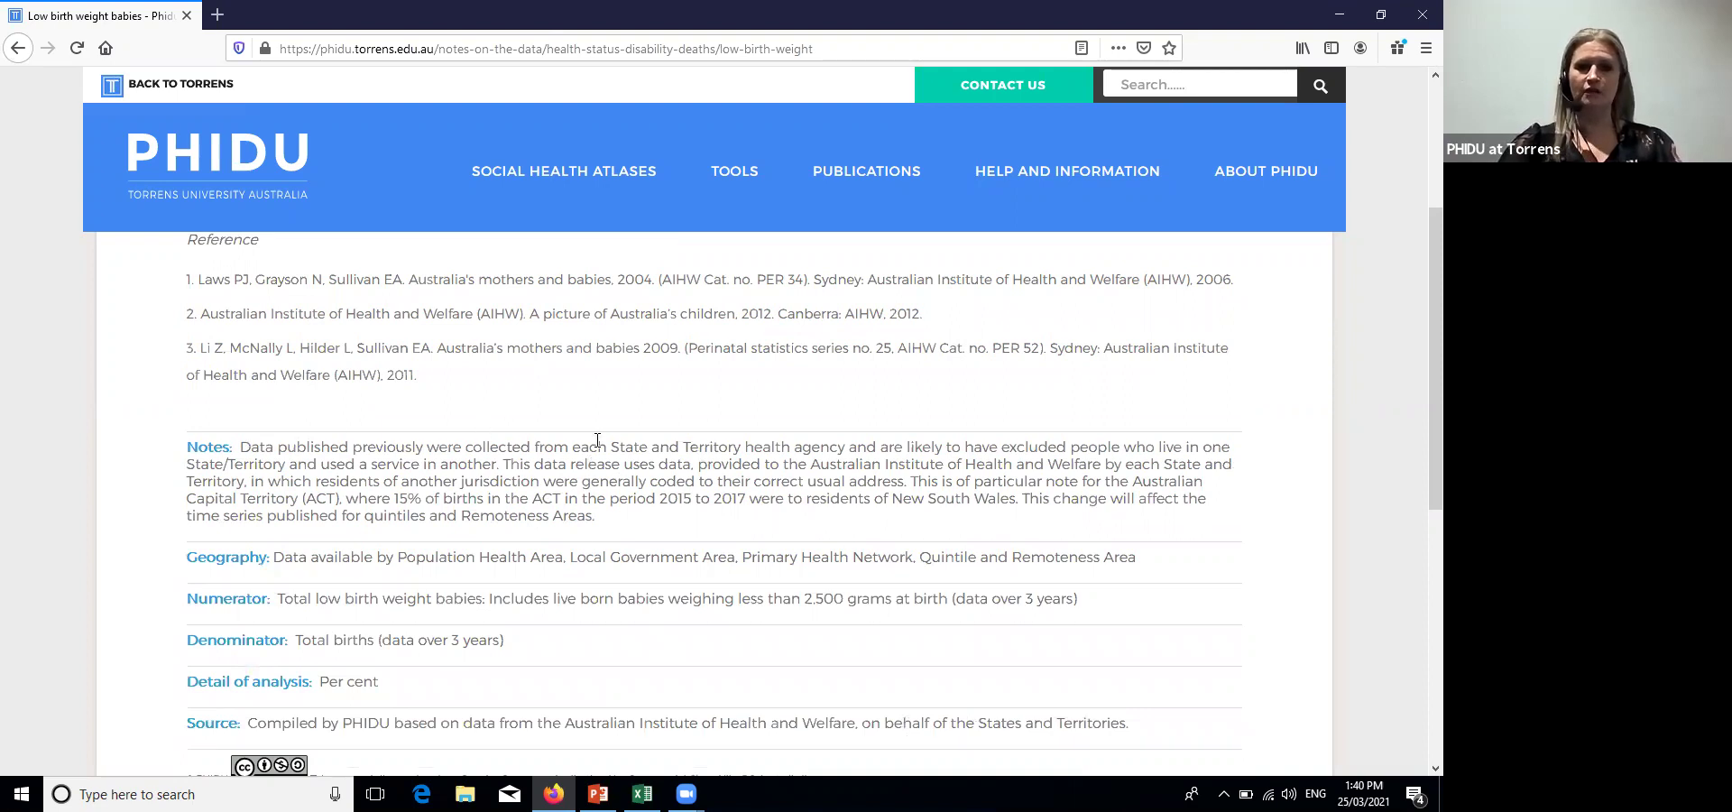
scroll(443, 515, "down", 2)
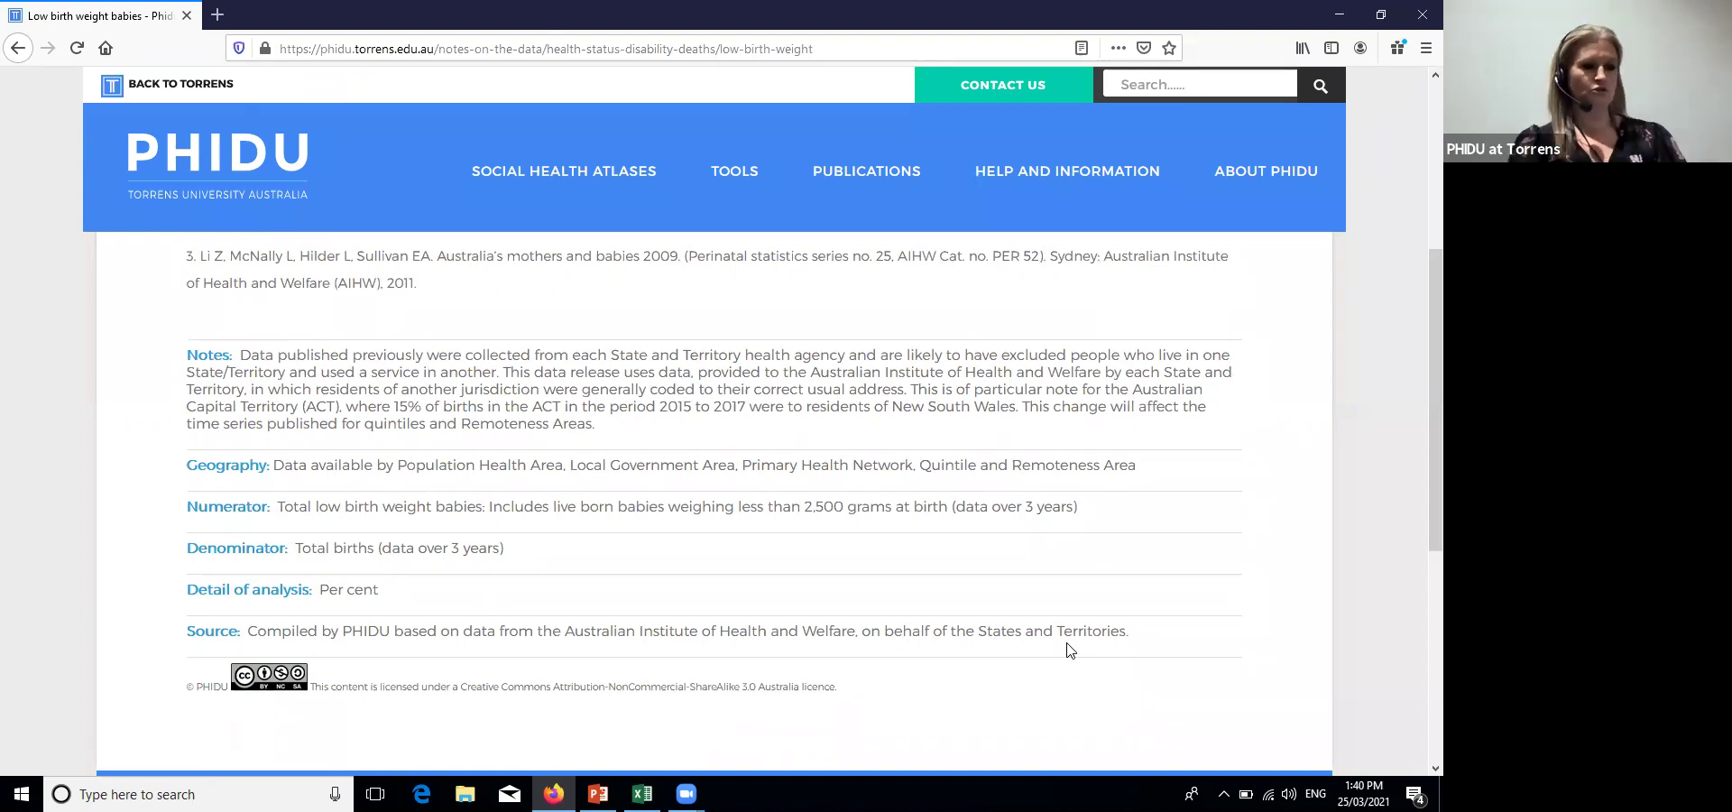
scroll(1108, 451, "up", 5)
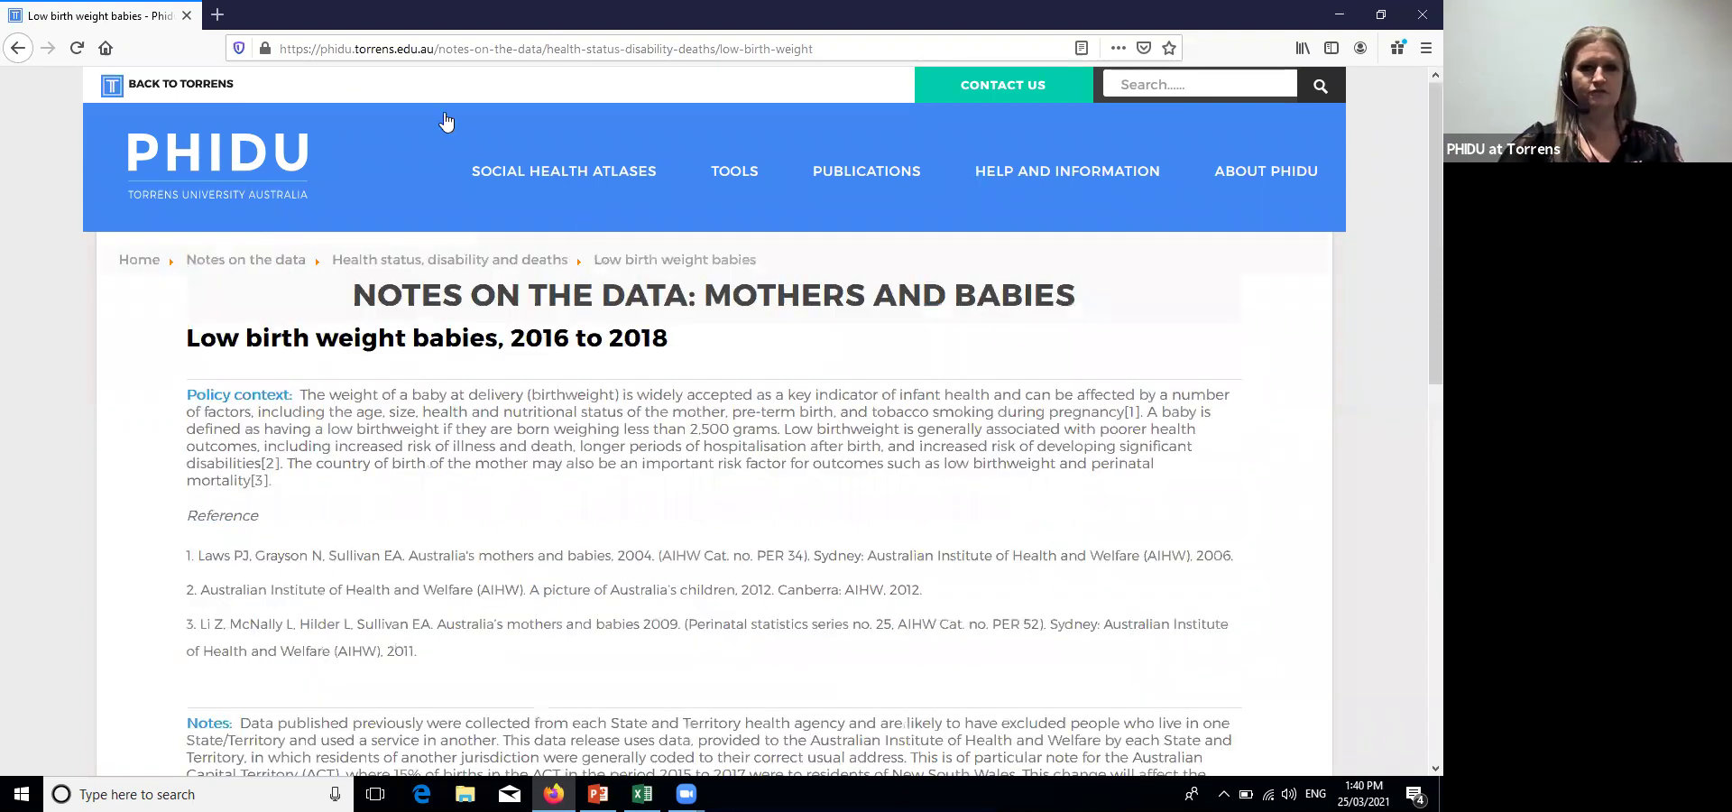
left_click(16, 50)
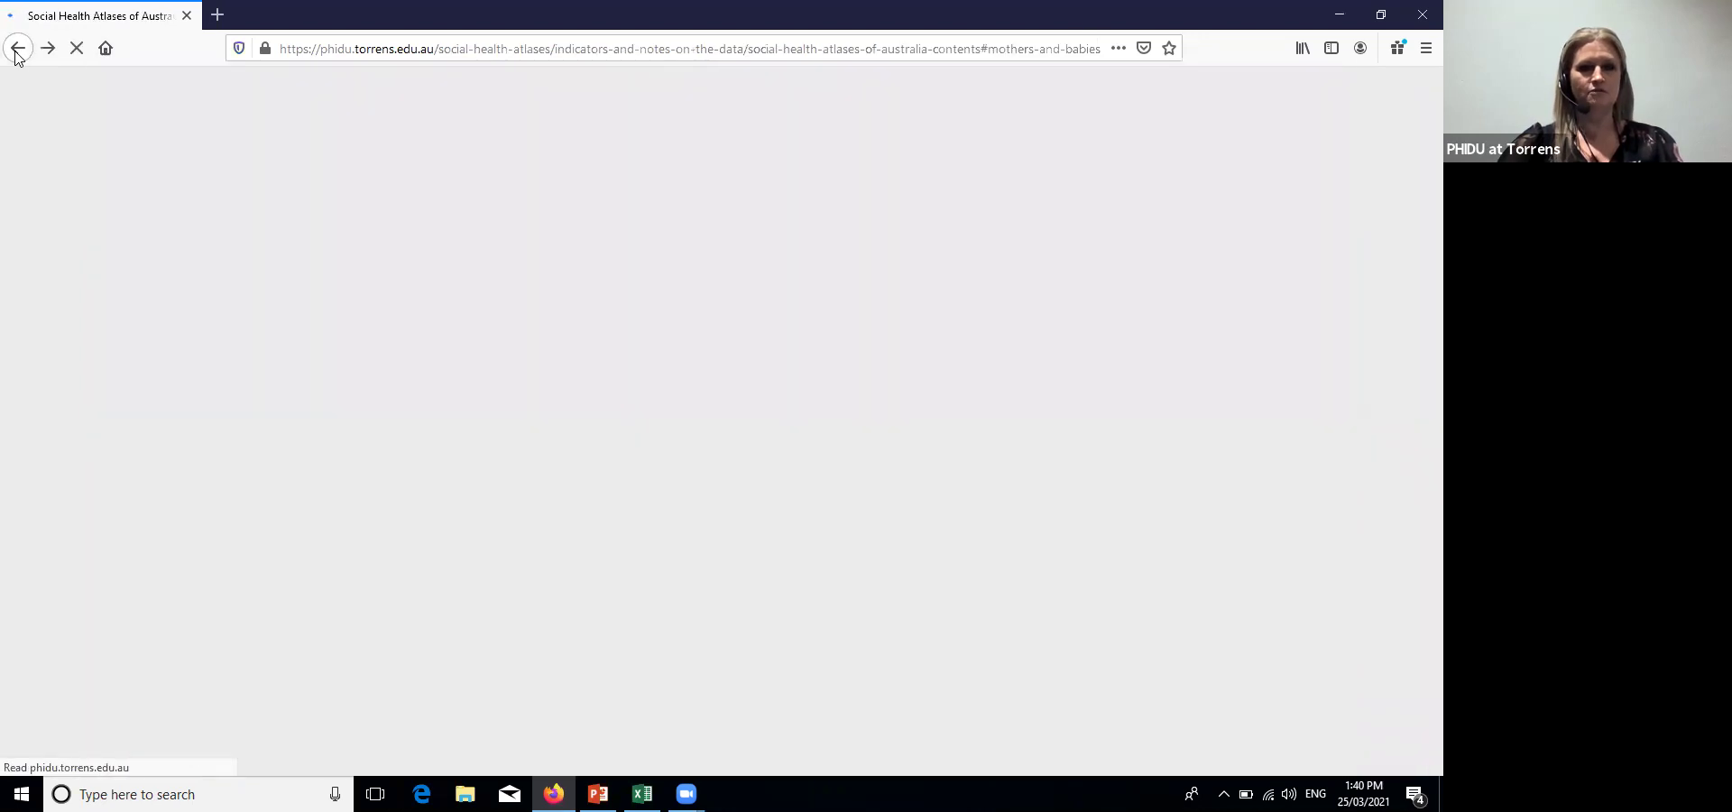
scroll(1150, 507, "up", 15)
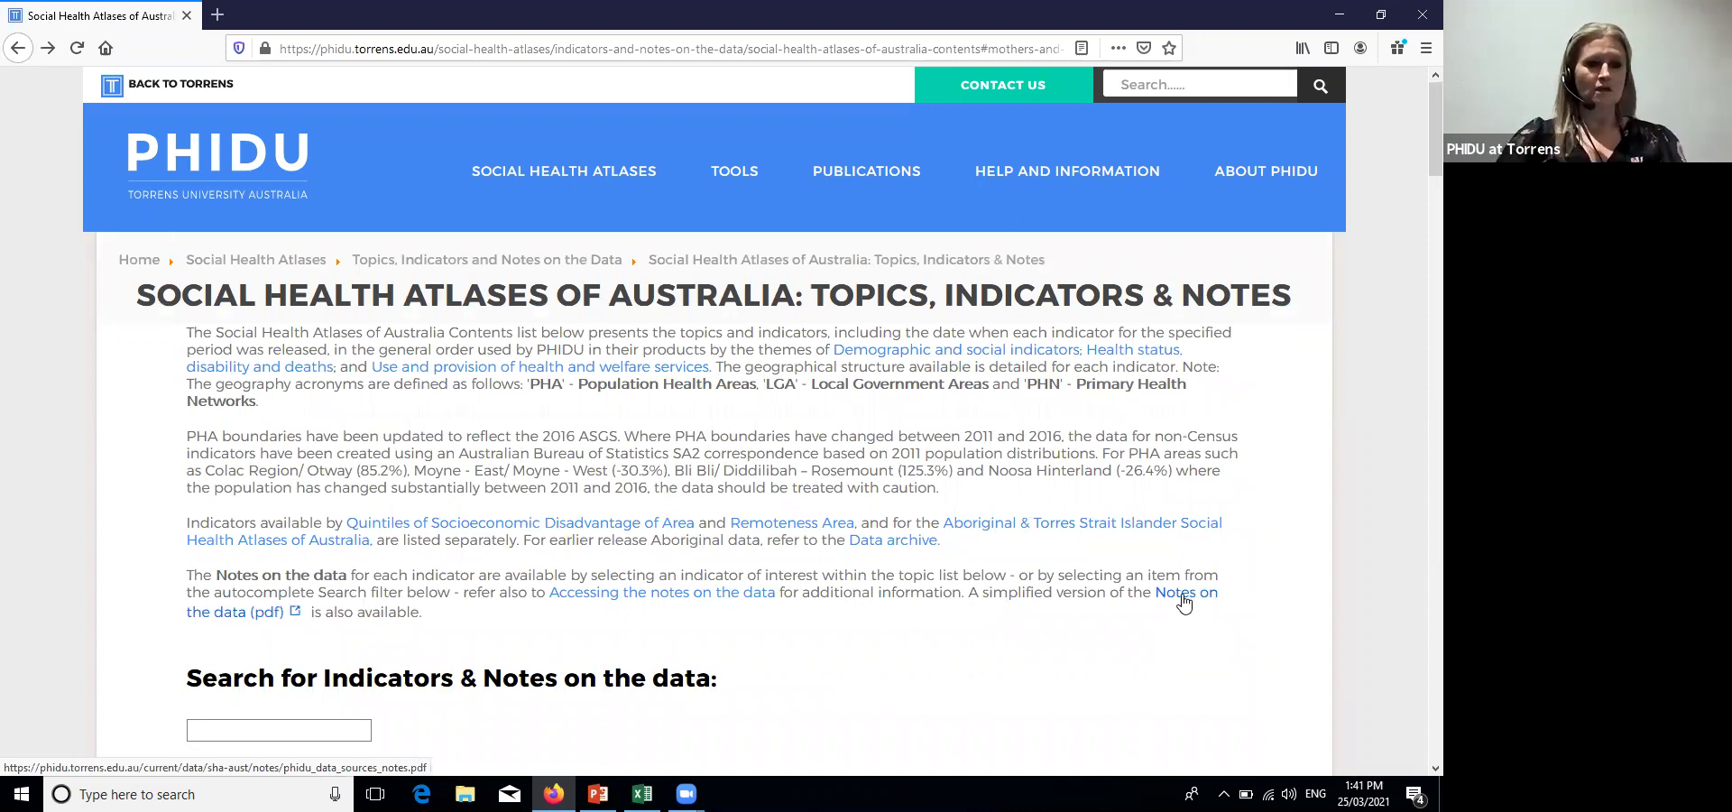
Open the Maps page of the Social Health Atlases and look over the available atlas groups
mouse_move(587, 185)
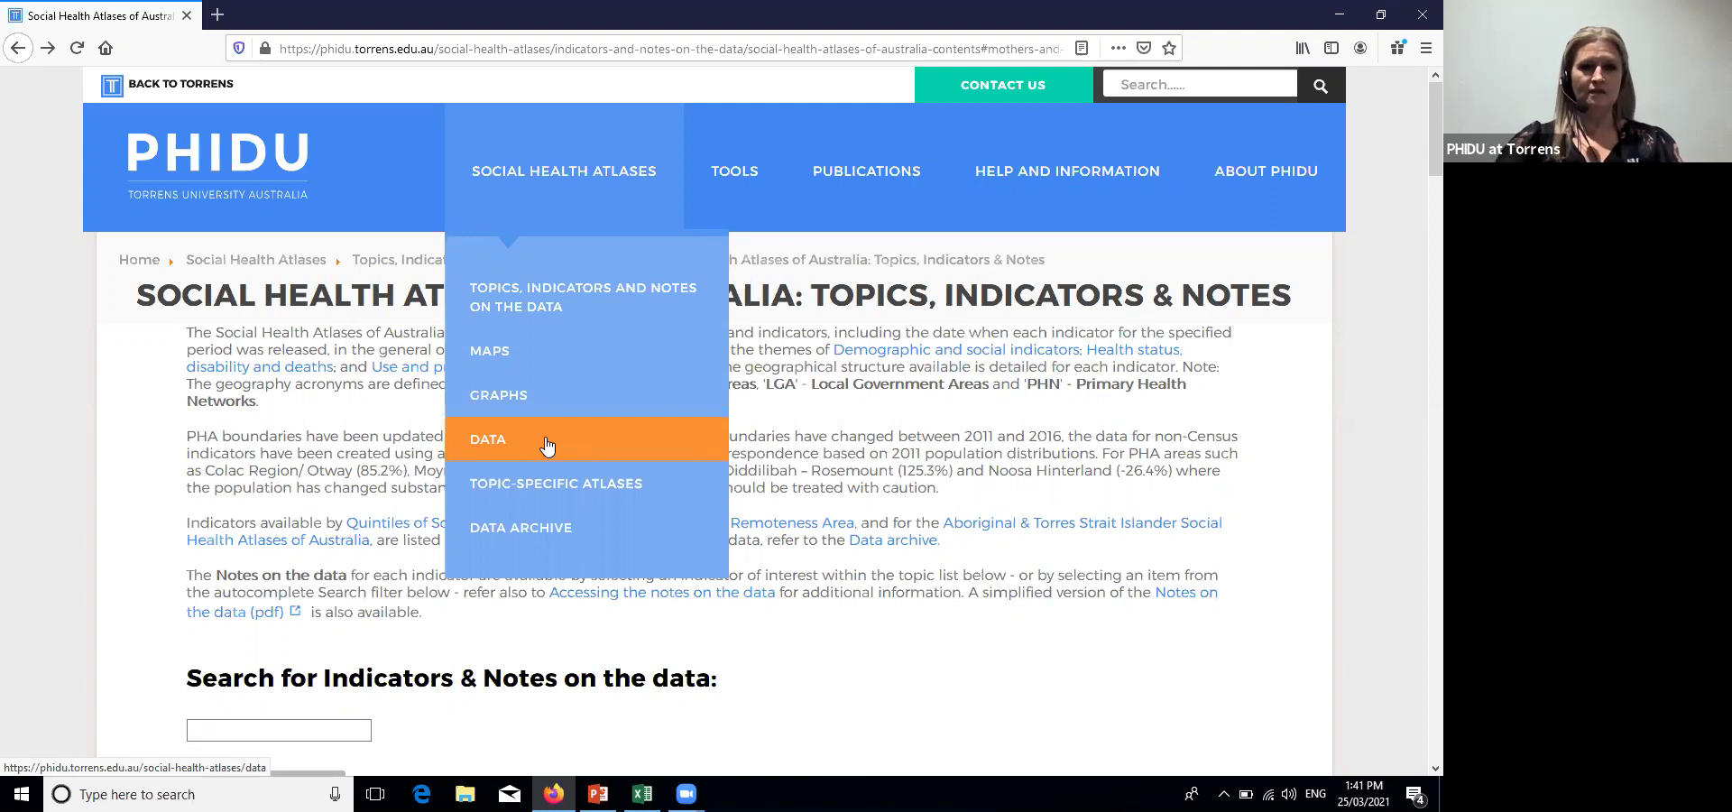
left_click(545, 359)
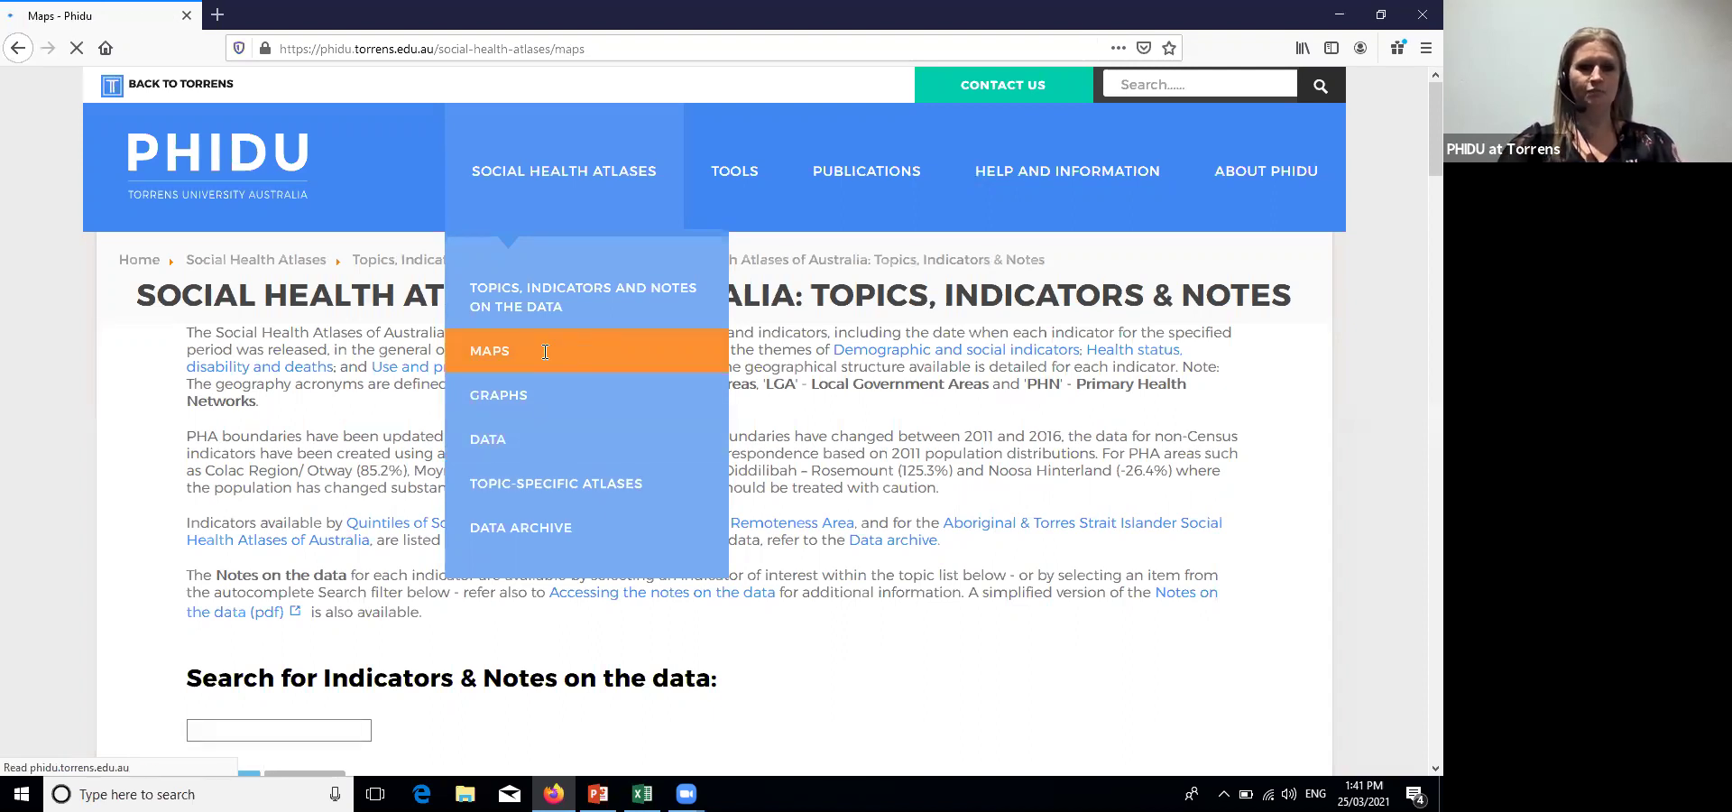
scroll(857, 492, "down", 2)
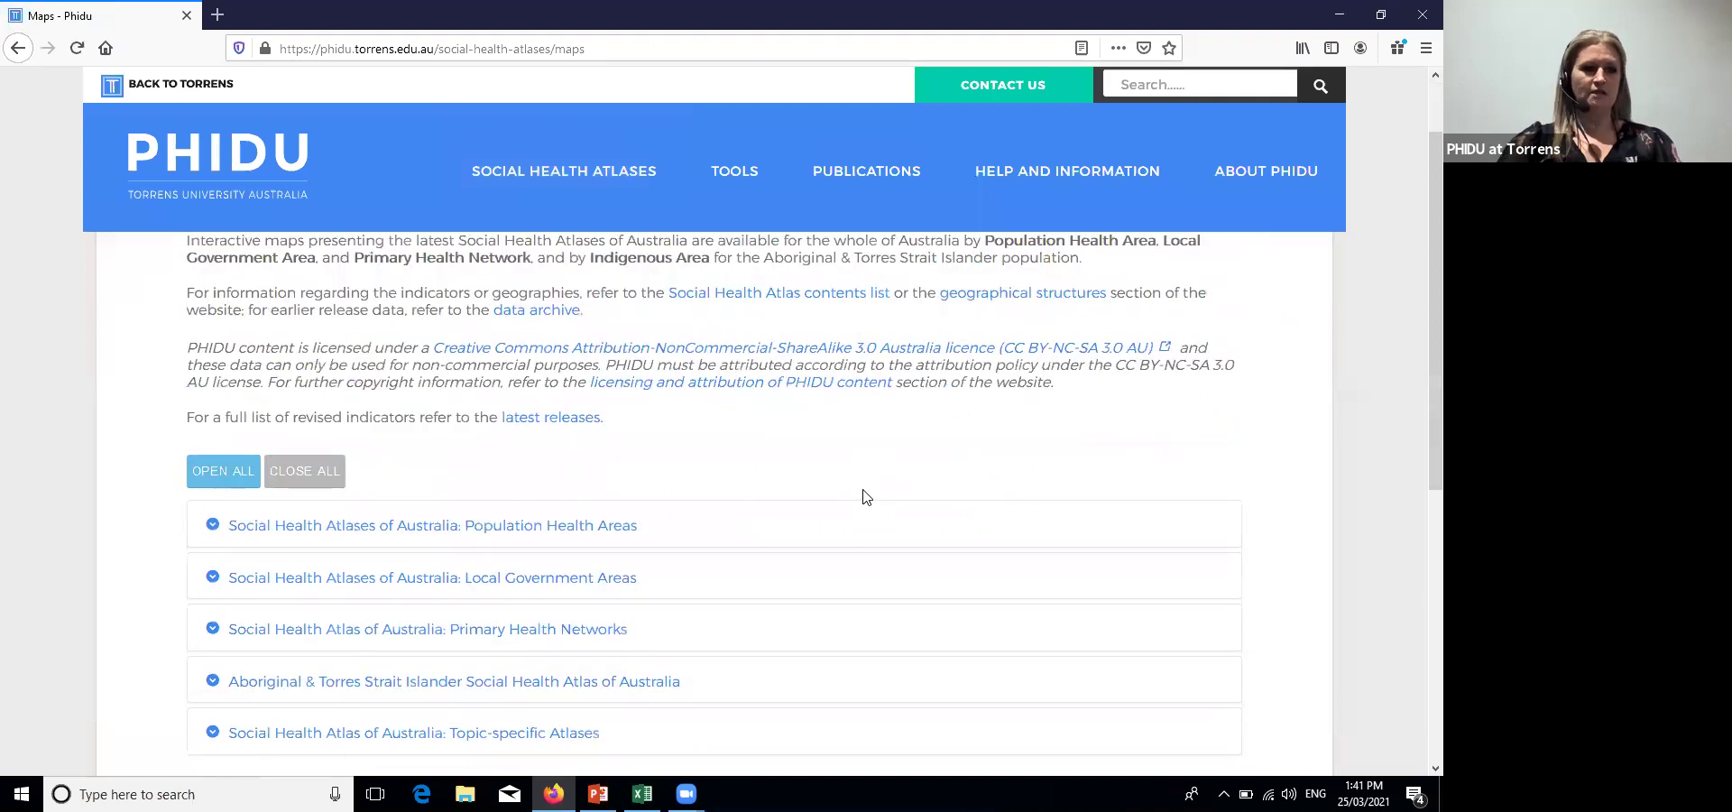
scroll(866, 496, "down", 2)
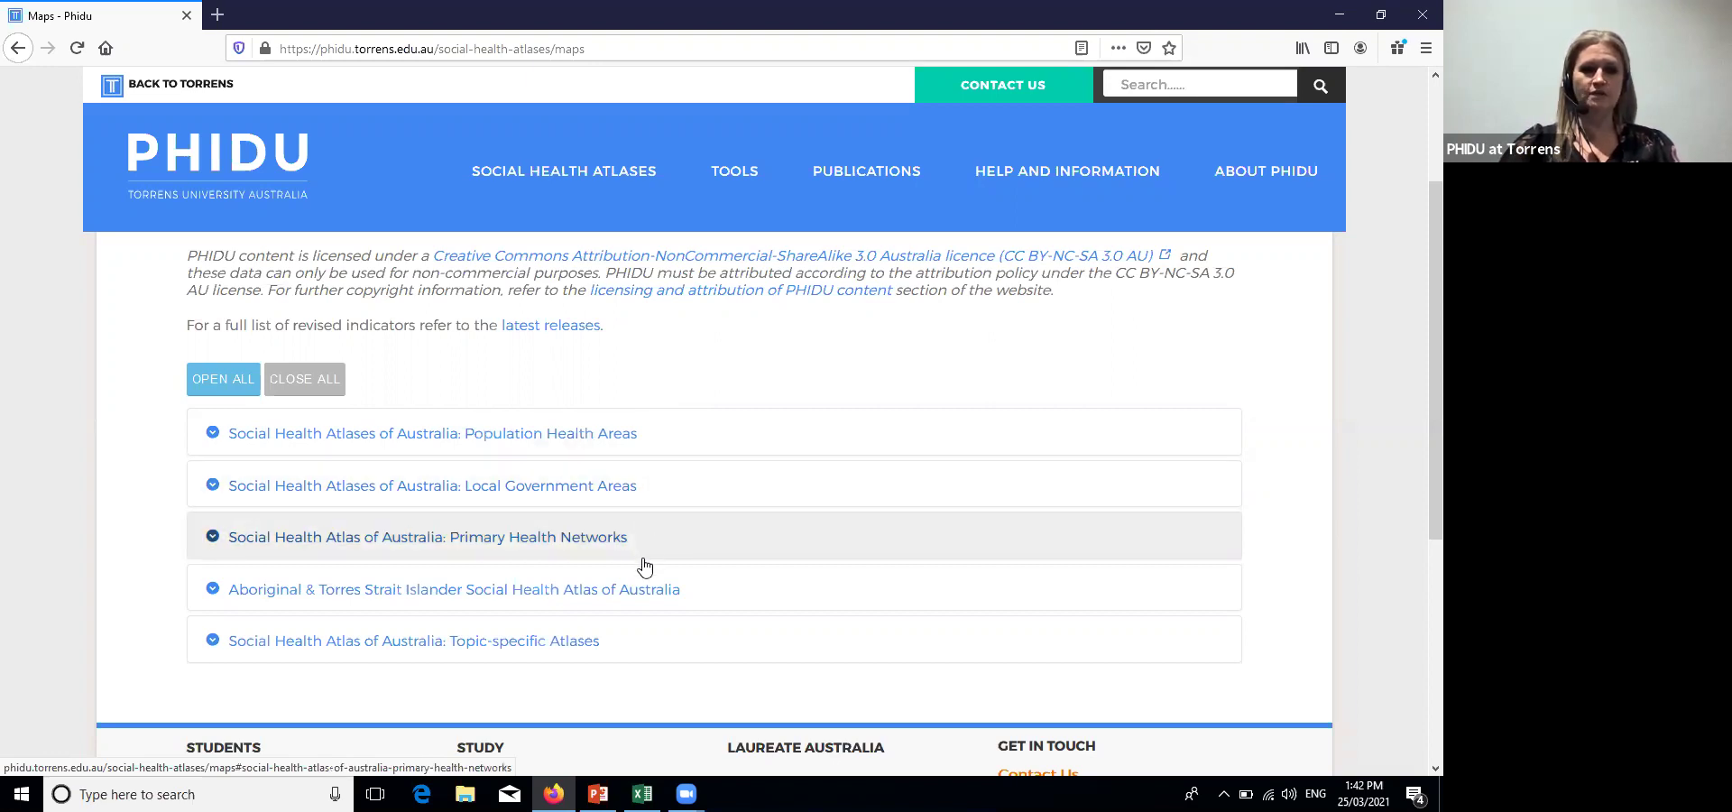
scroll(650, 586, "down", 2)
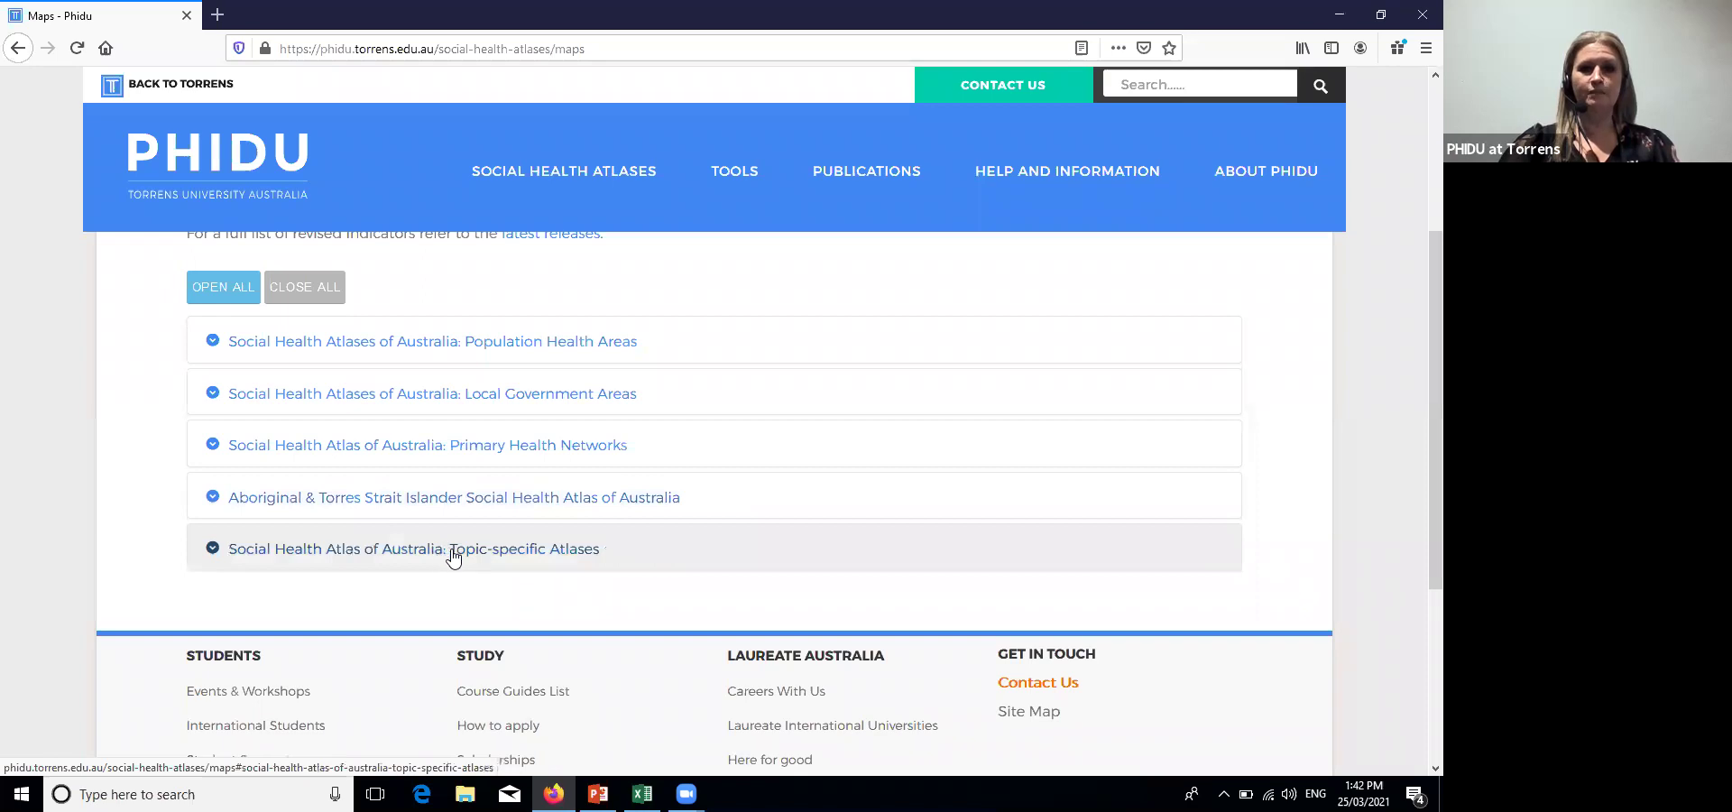
Expand the Topic-specific Atlases group and look through its map atlases, from Closing the Gap to Regional Centres
left_click(528, 556)
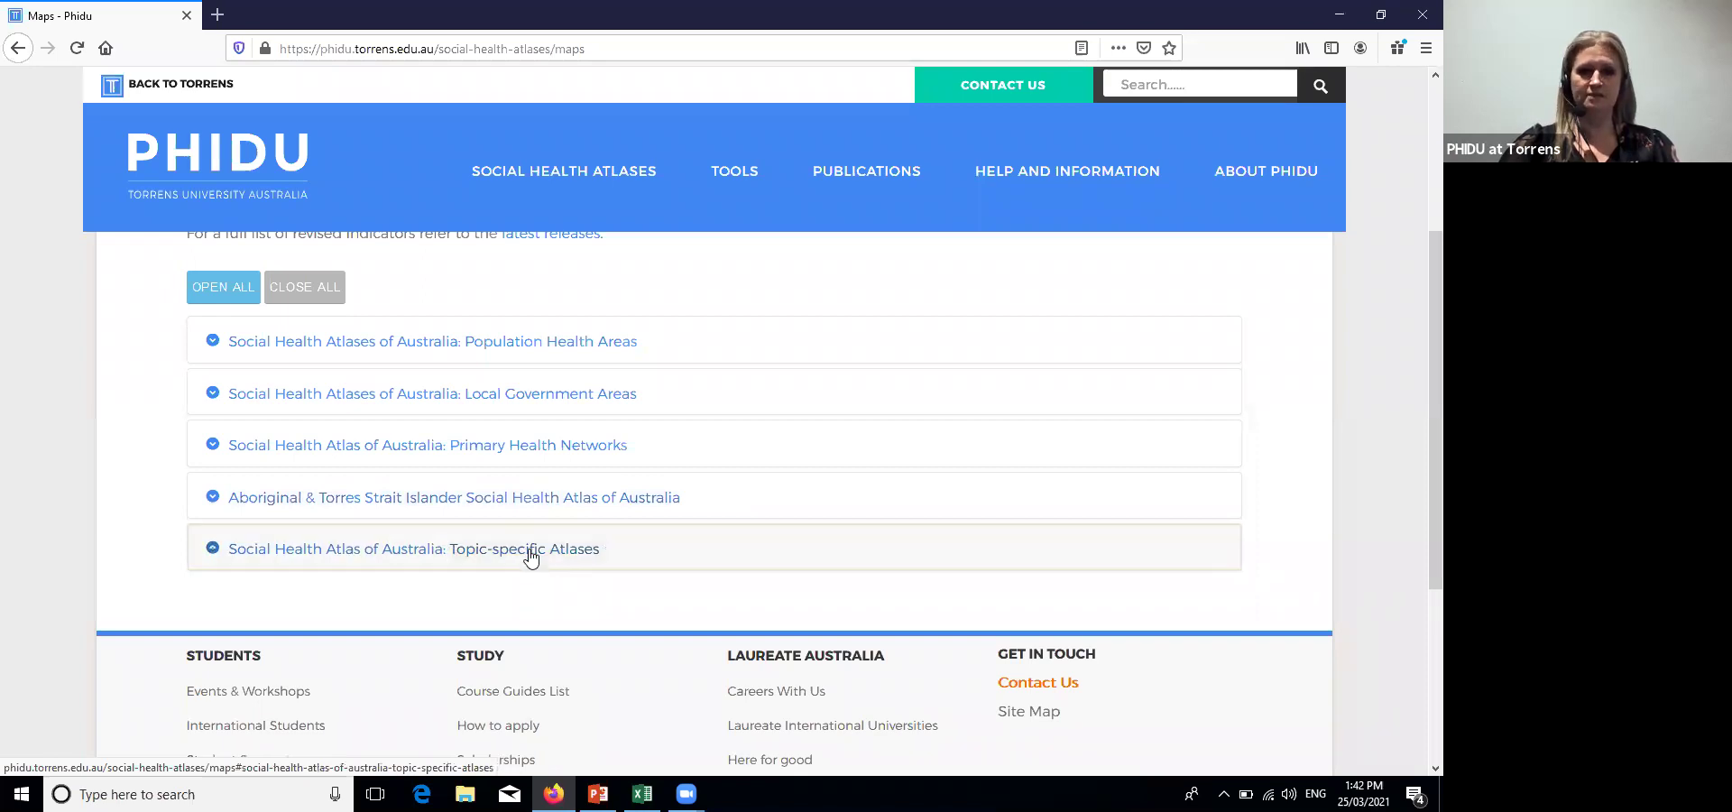
scroll(530, 552, "down", 1)
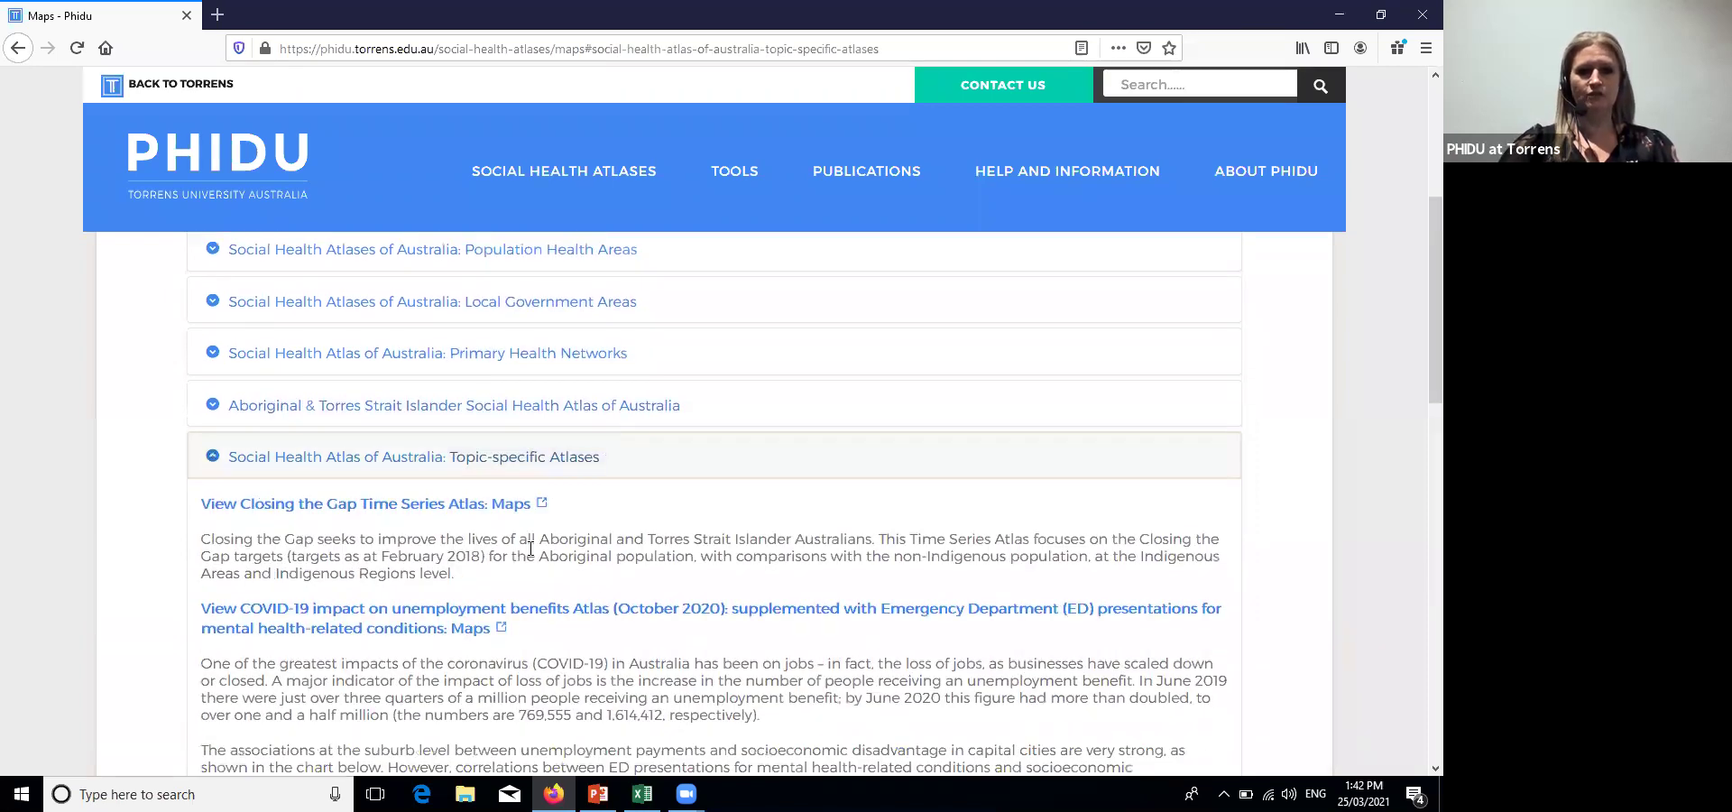
scroll(531, 549, "down", 4)
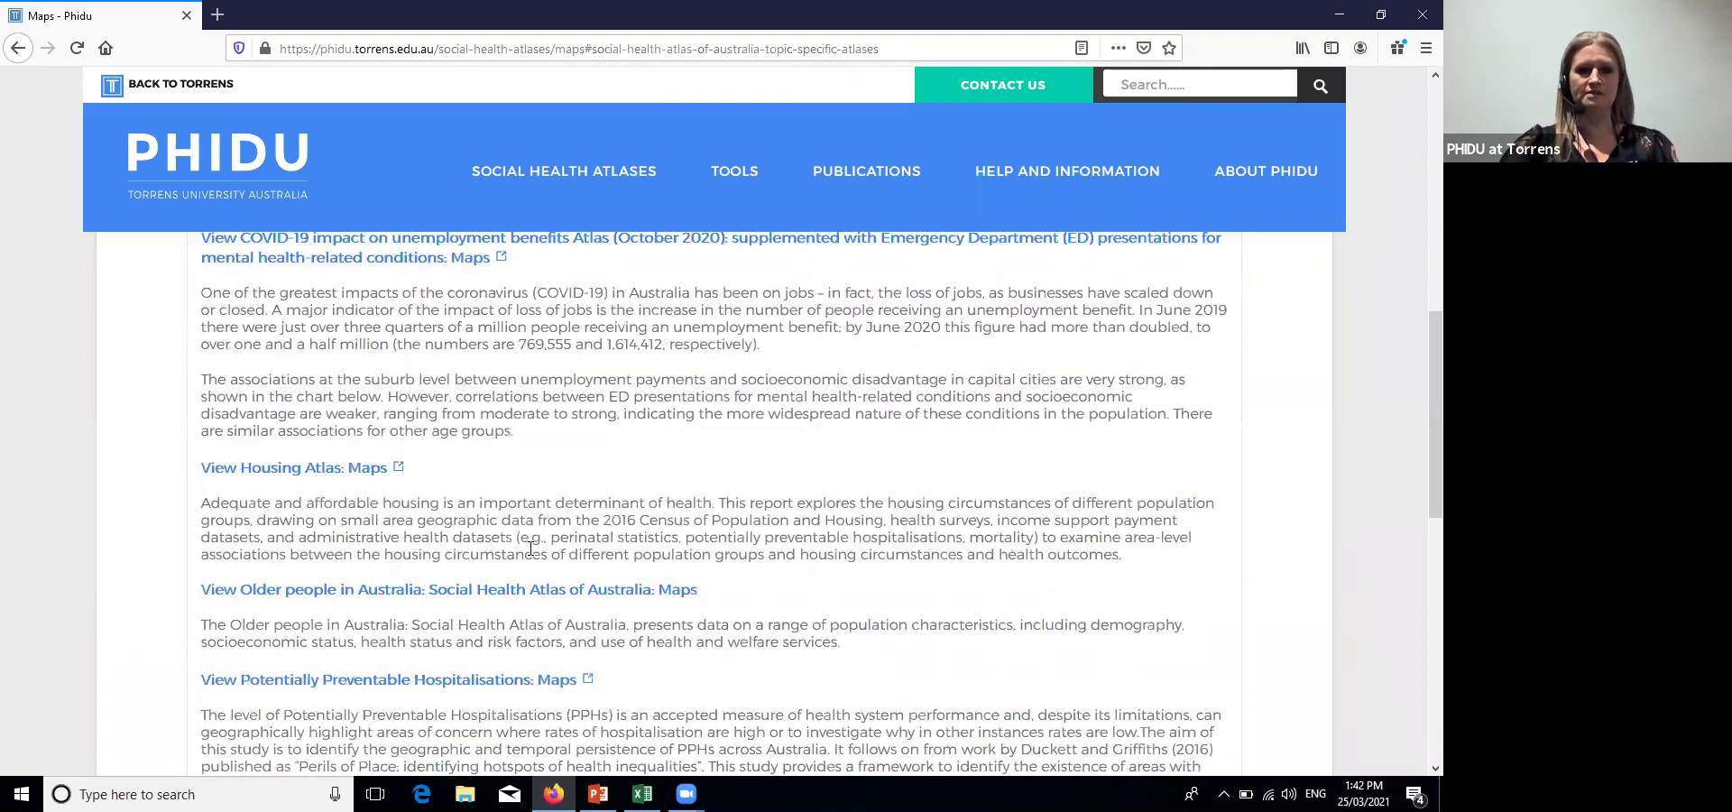
scroll(530, 549, "down", 2)
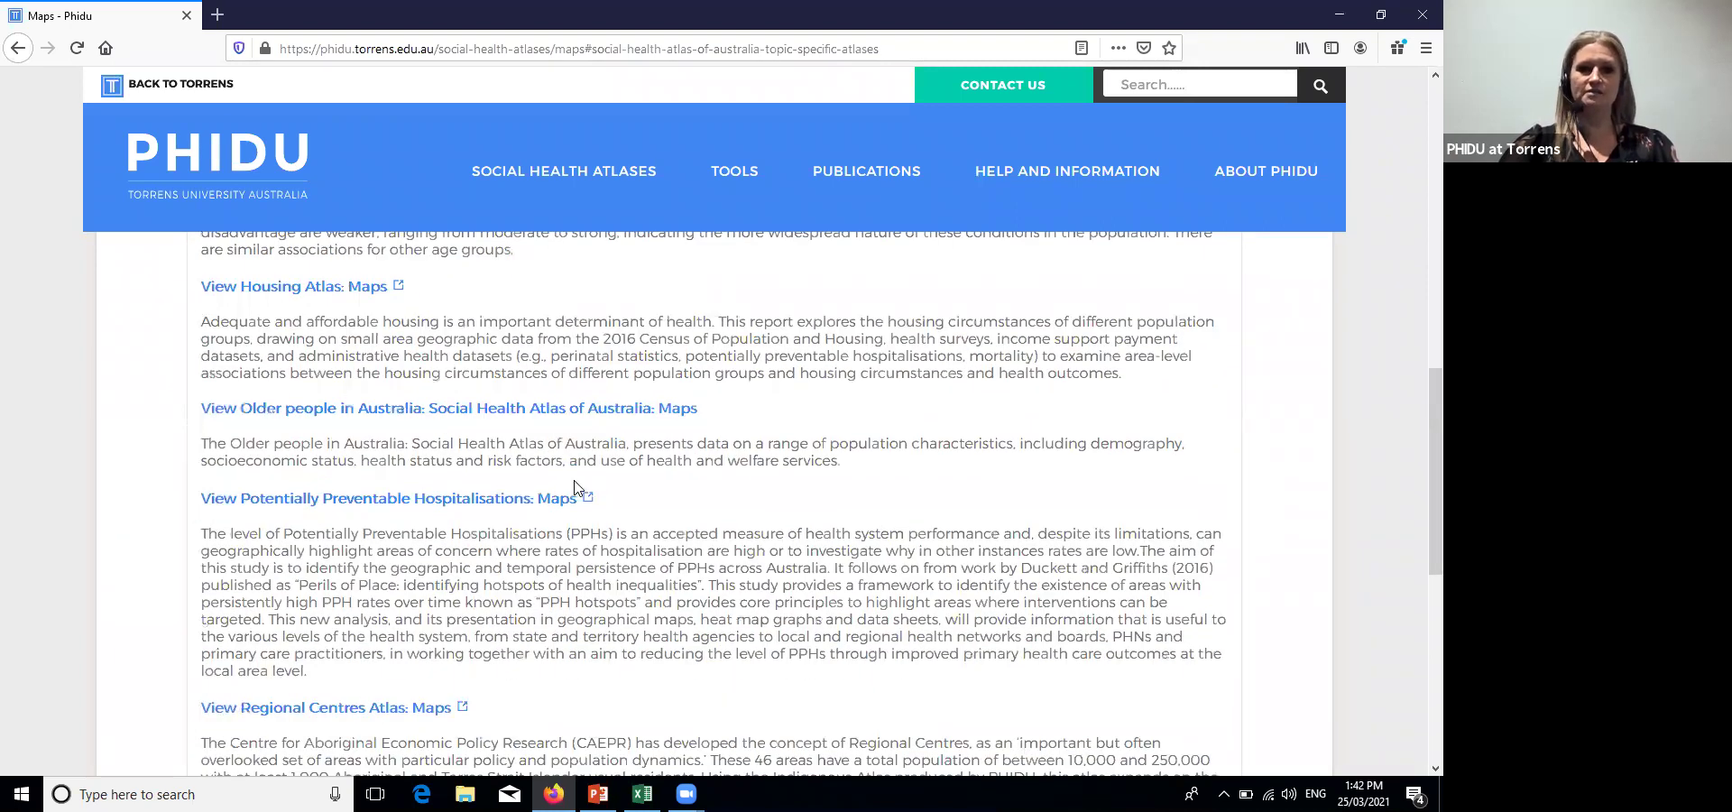
scroll(562, 531, "down", 1)
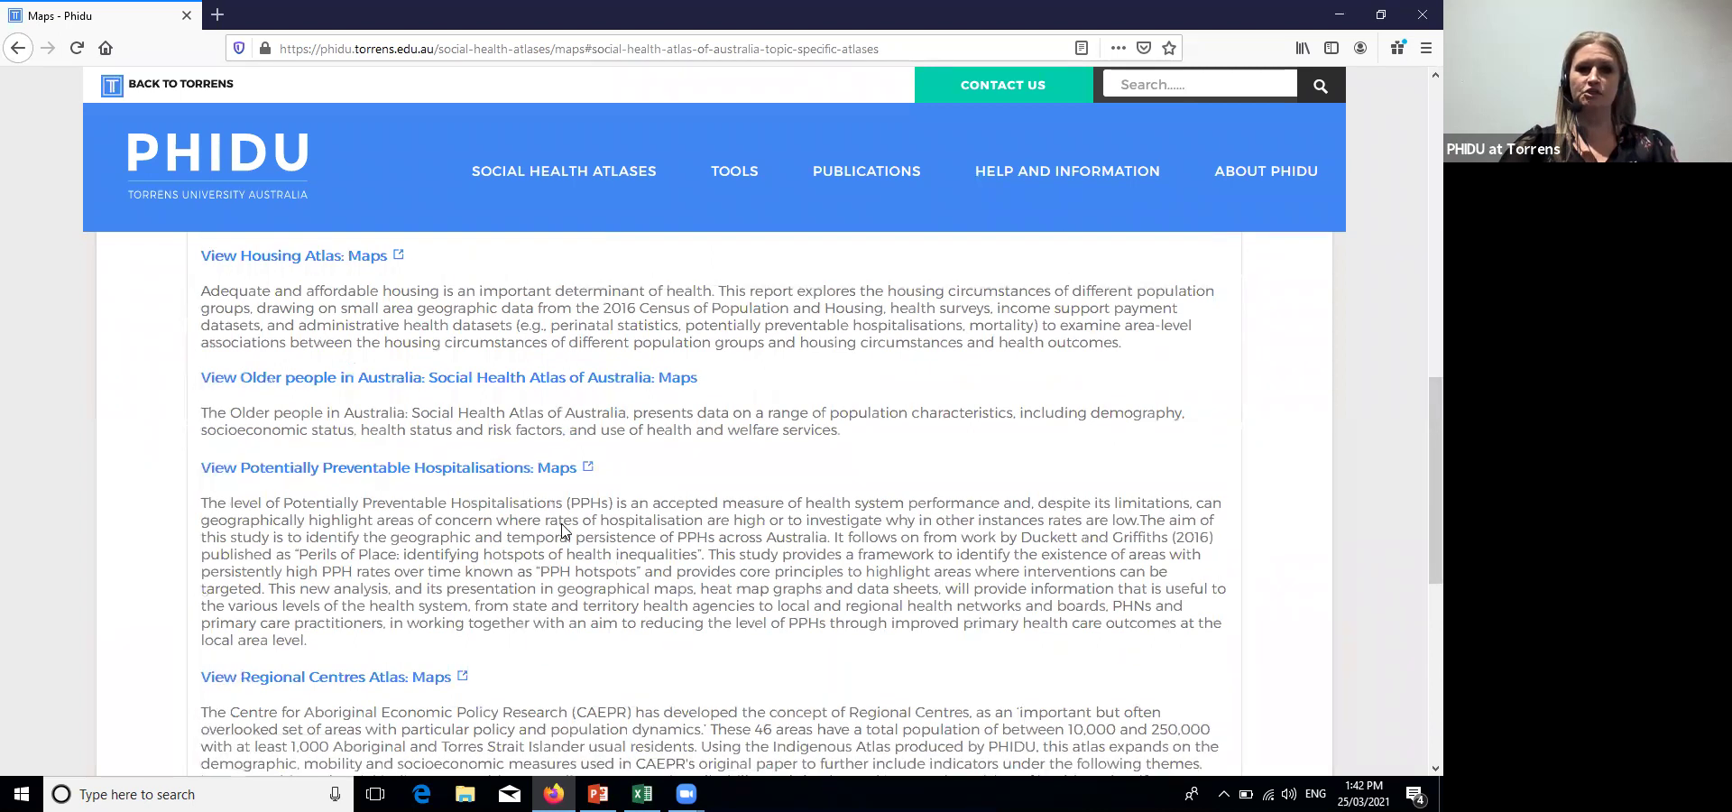
scroll(562, 531, "down", 2)
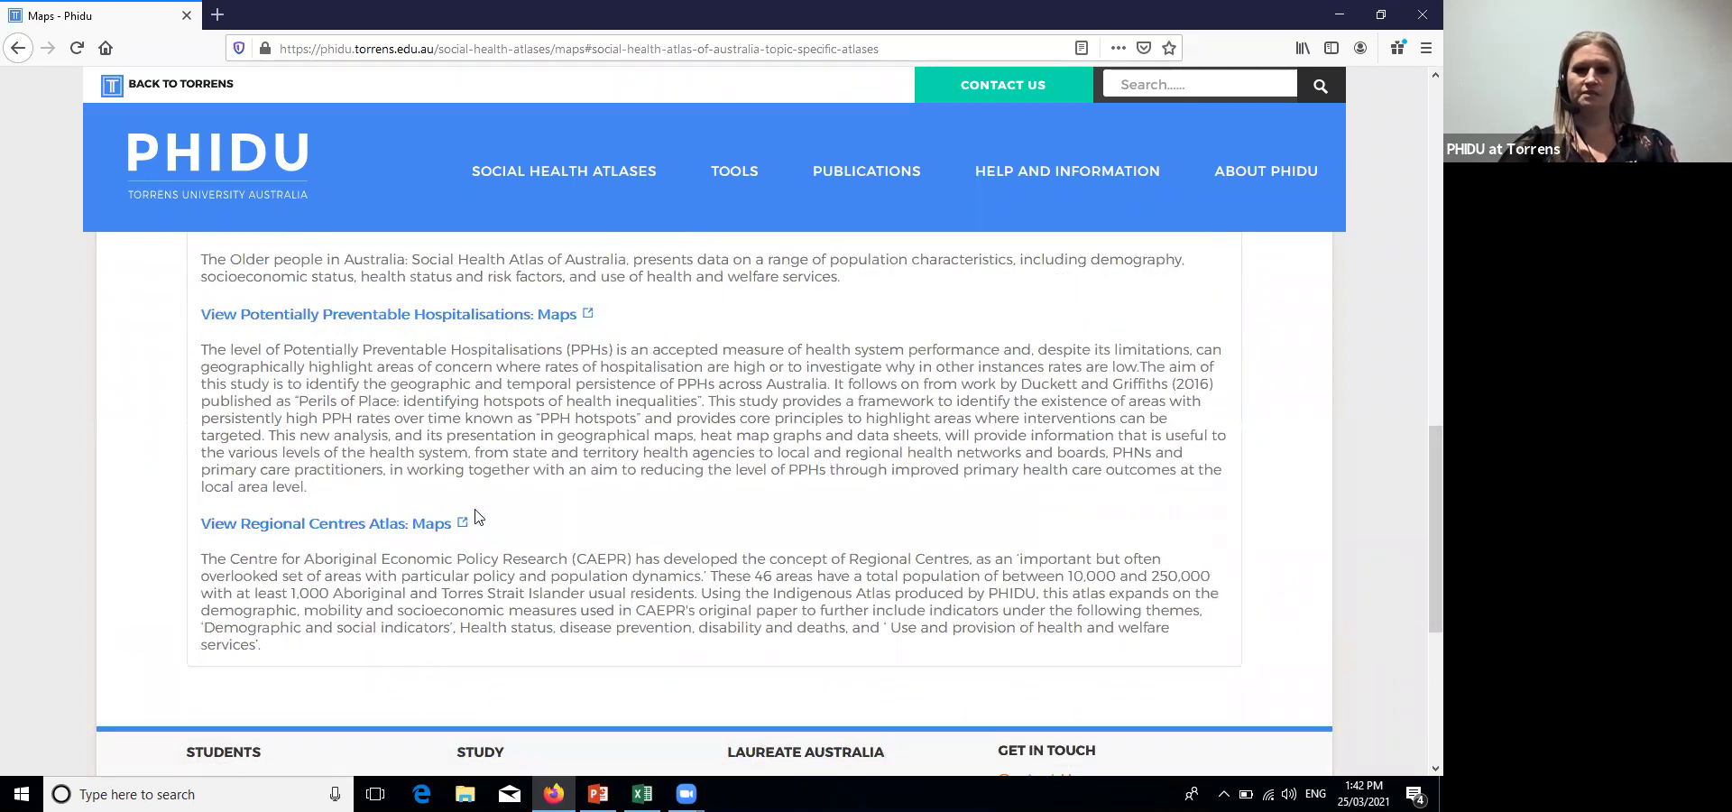
scroll(479, 516, "up", 7)
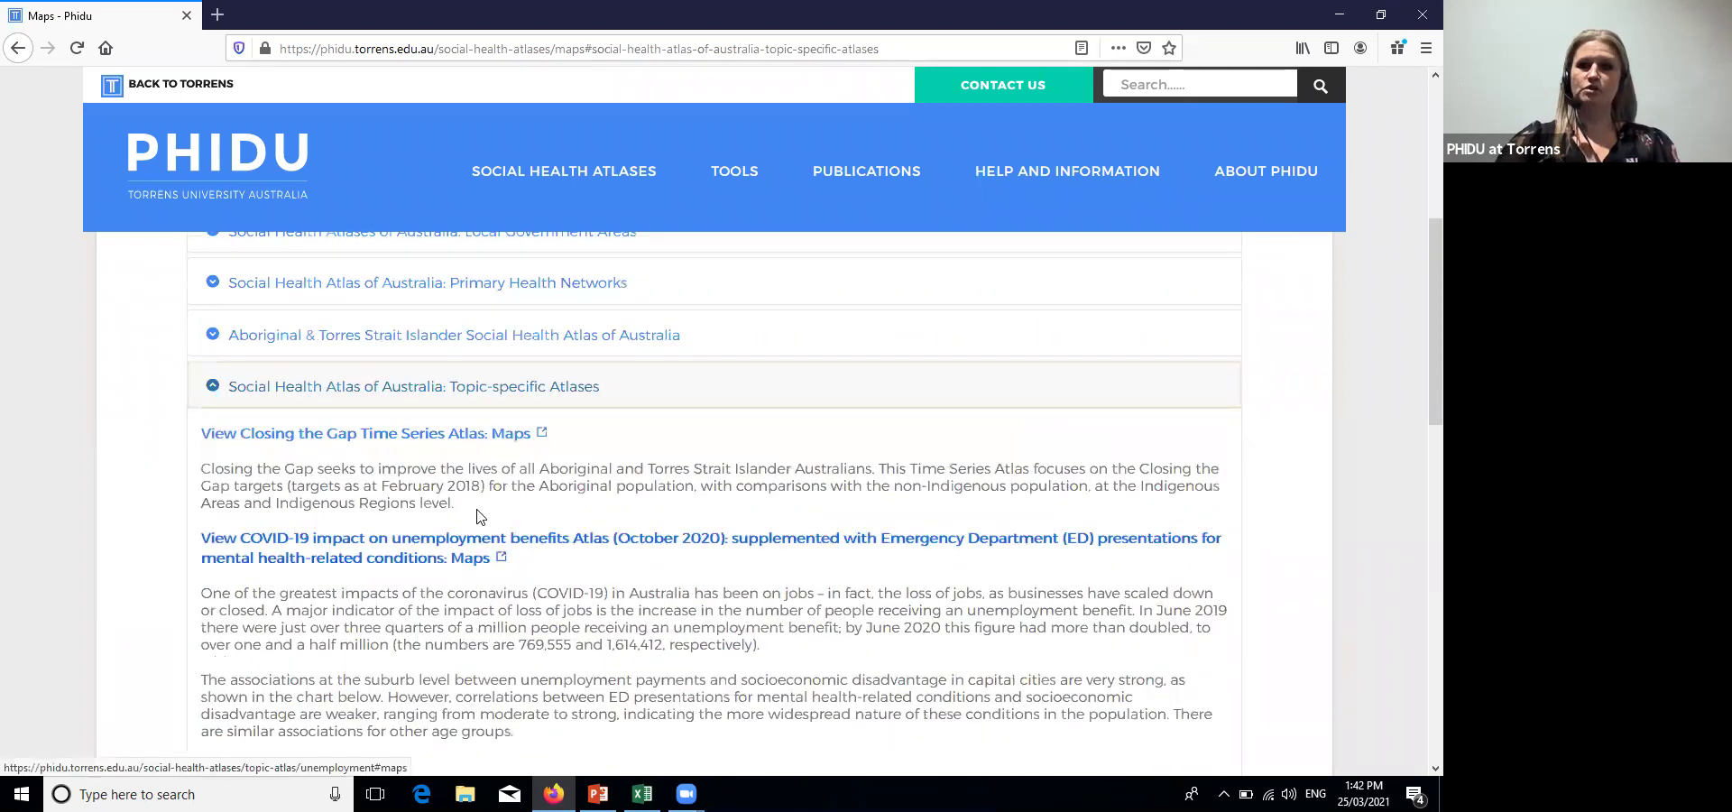
scroll(478, 519, "up", 2)
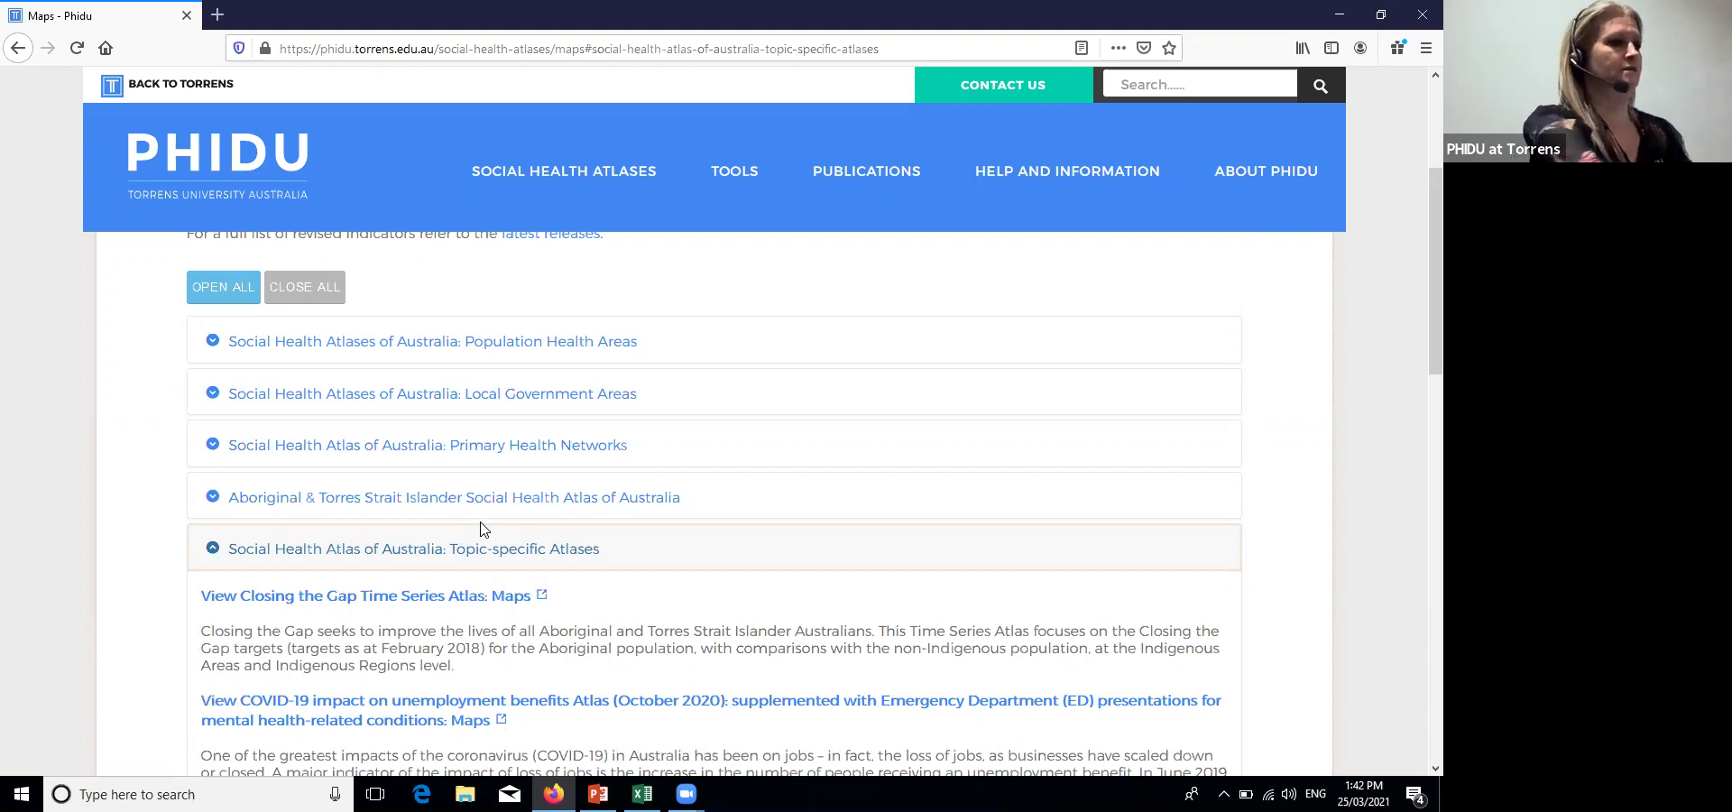
Expand the Local Government Areas atlases, review the map templates, and open the LGA single map for Australia
left_click(534, 396)
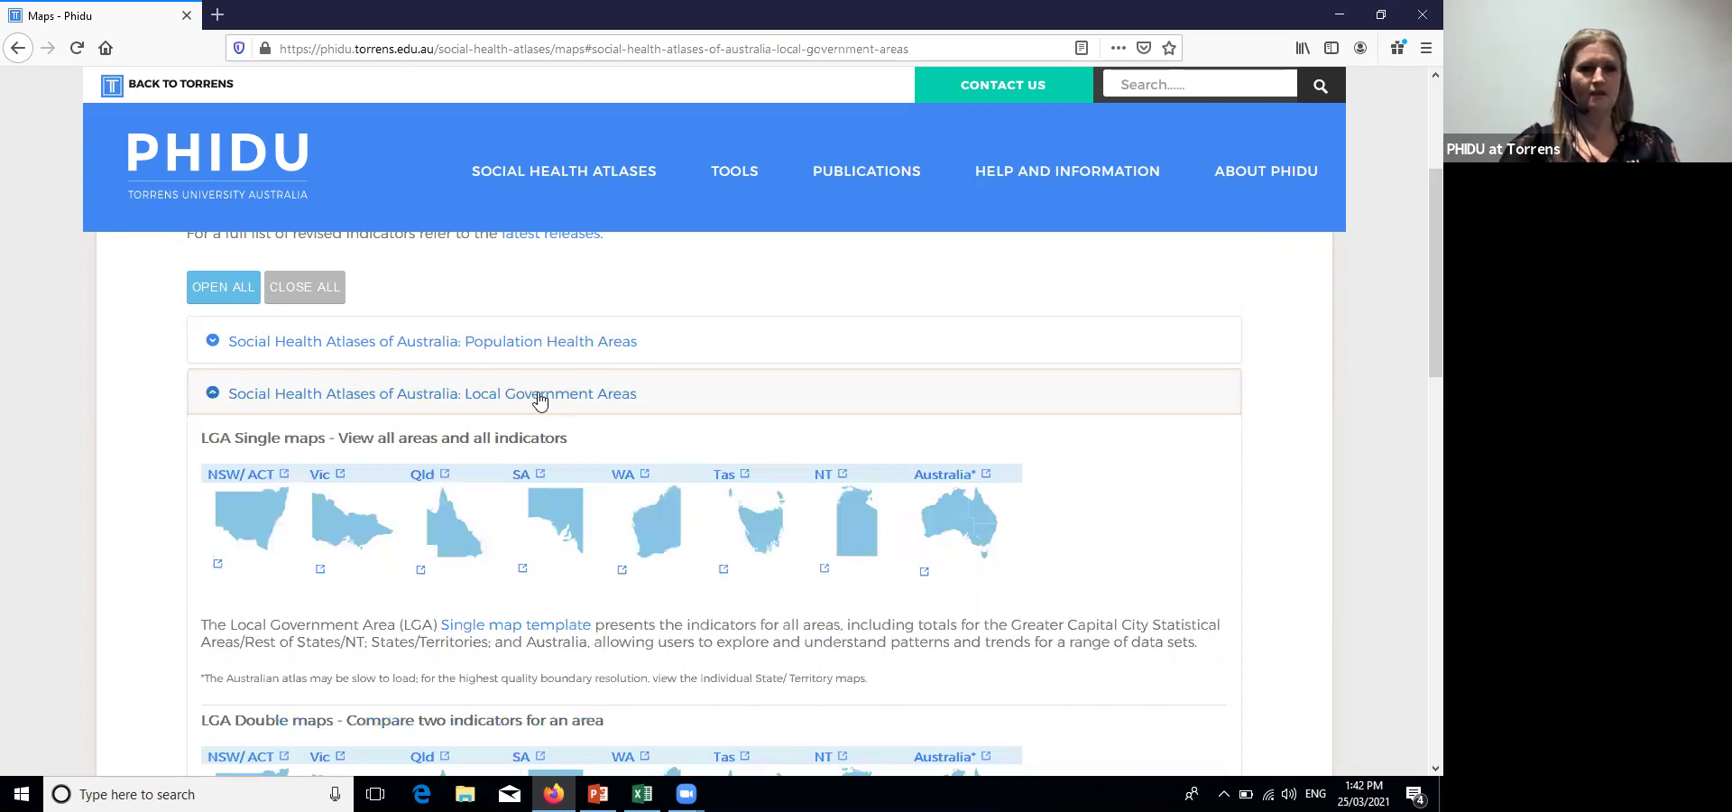
scroll(538, 400, "down", 1)
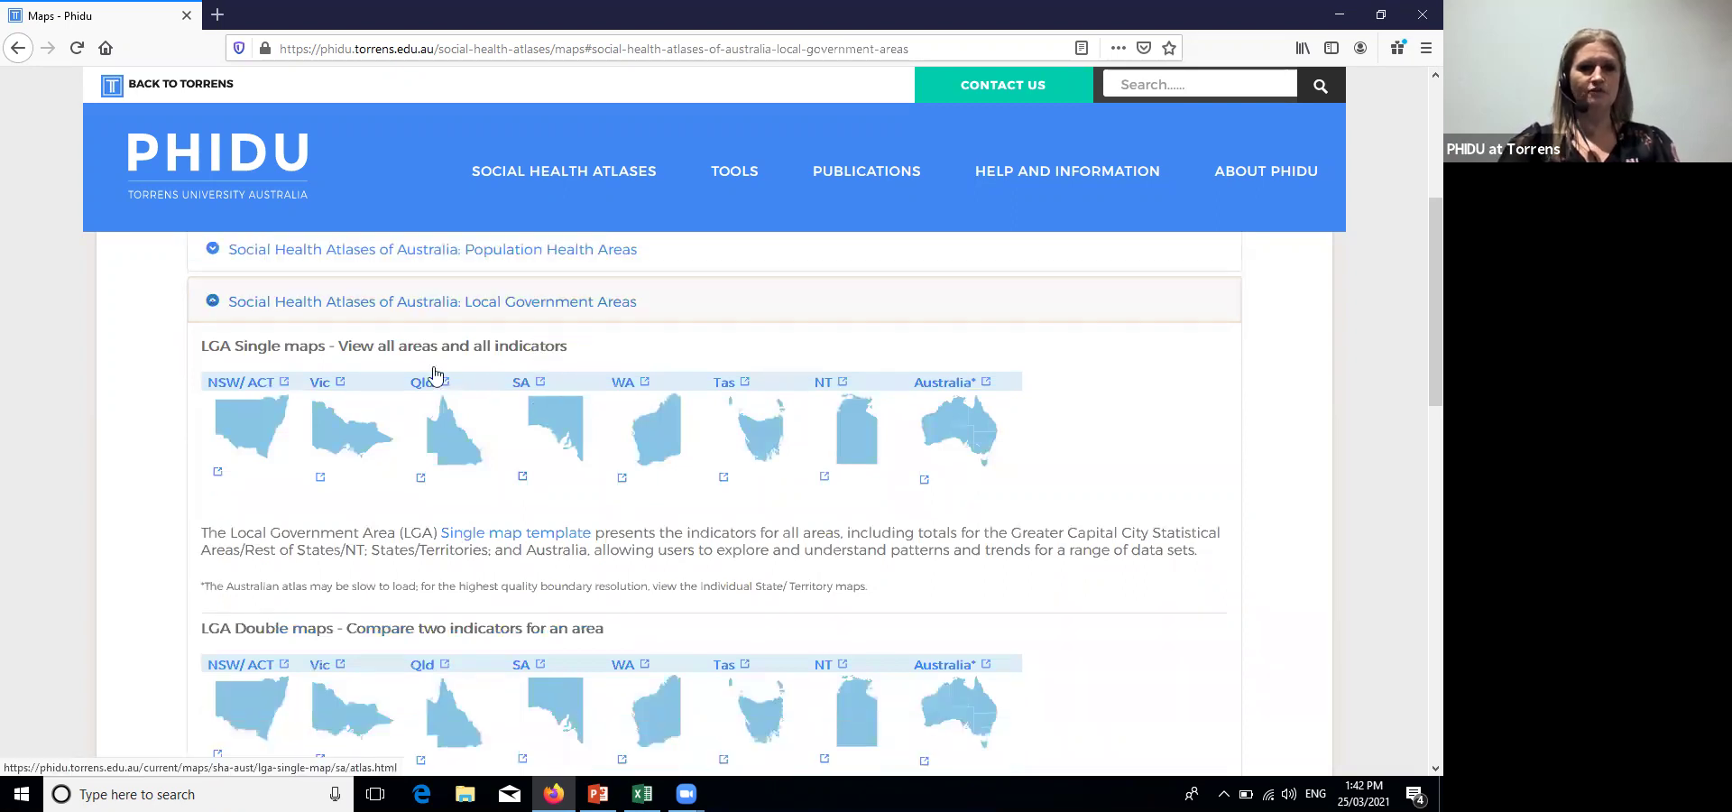
scroll(350, 354, "down", 1)
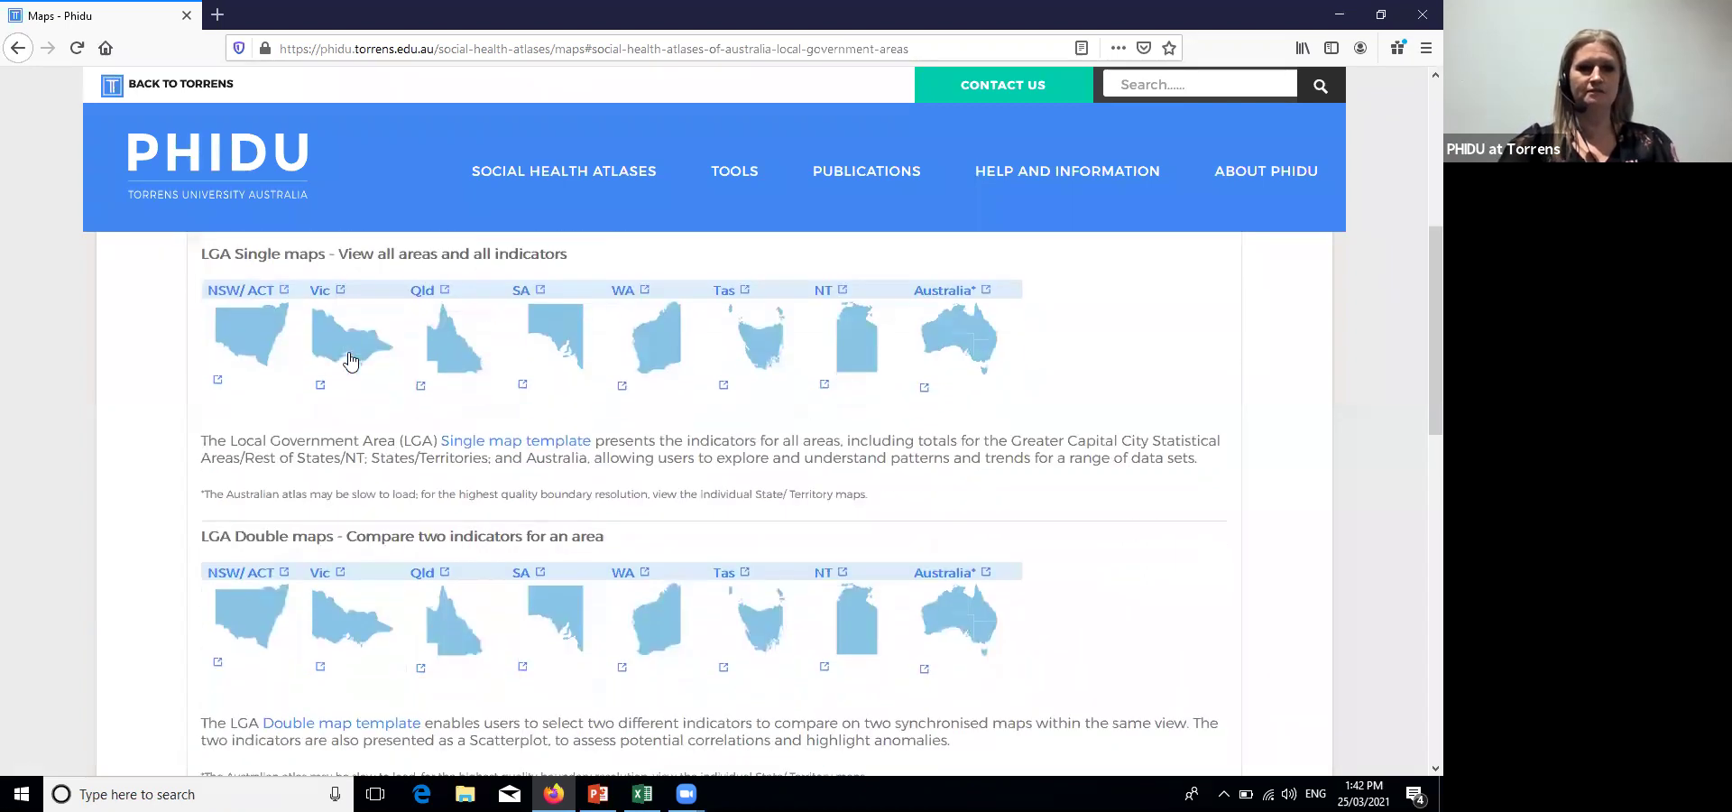
scroll(336, 541, "down", 2)
scroll(334, 539, "down", 1)
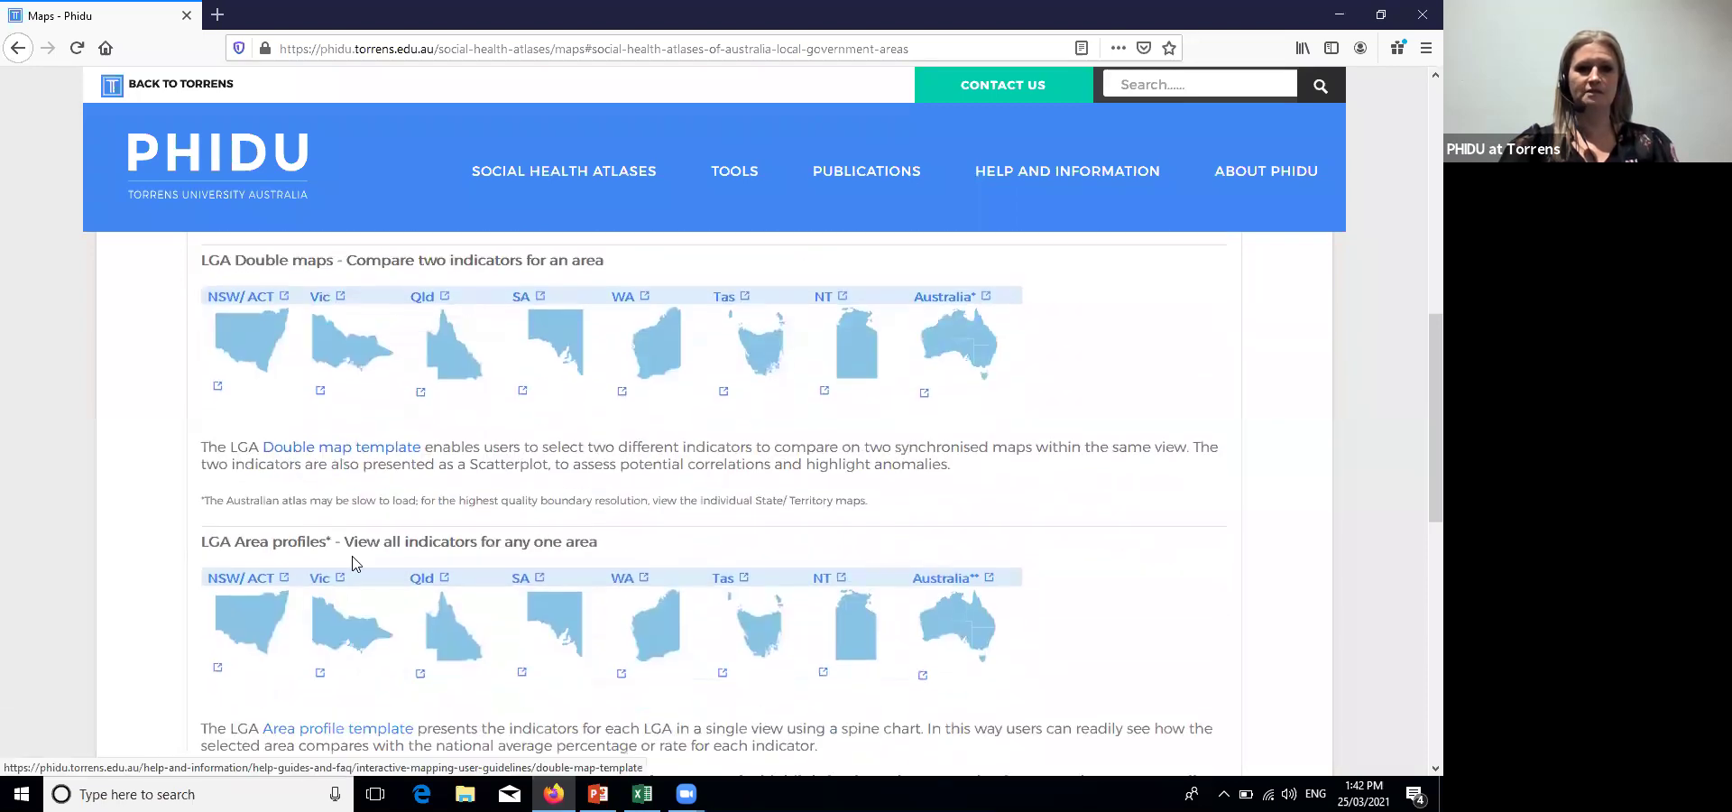
scroll(341, 547, "up", 3)
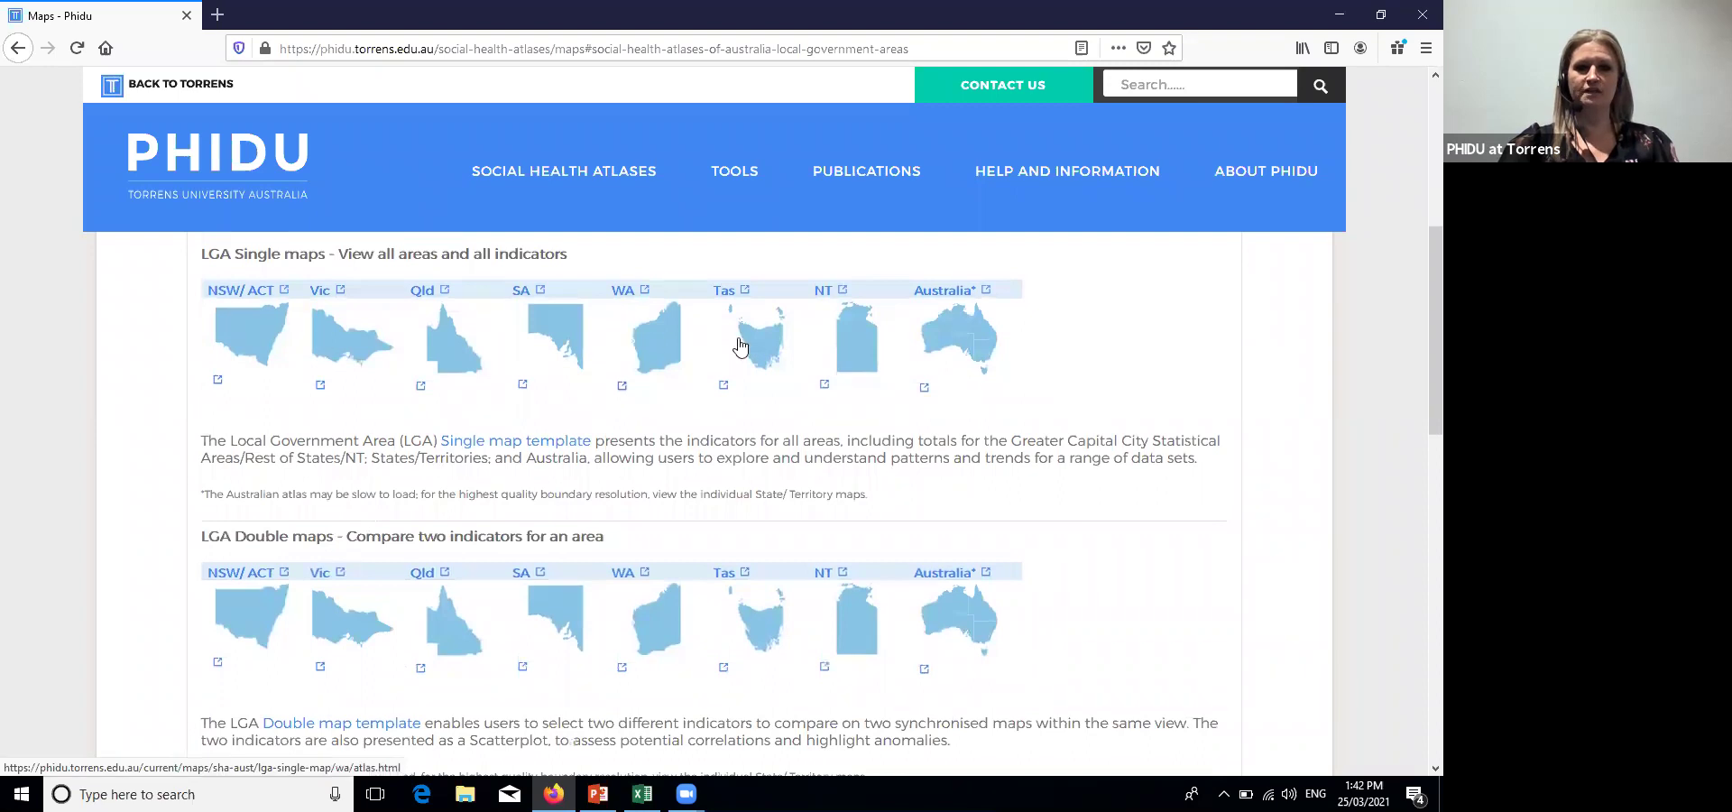
left_click(958, 338)
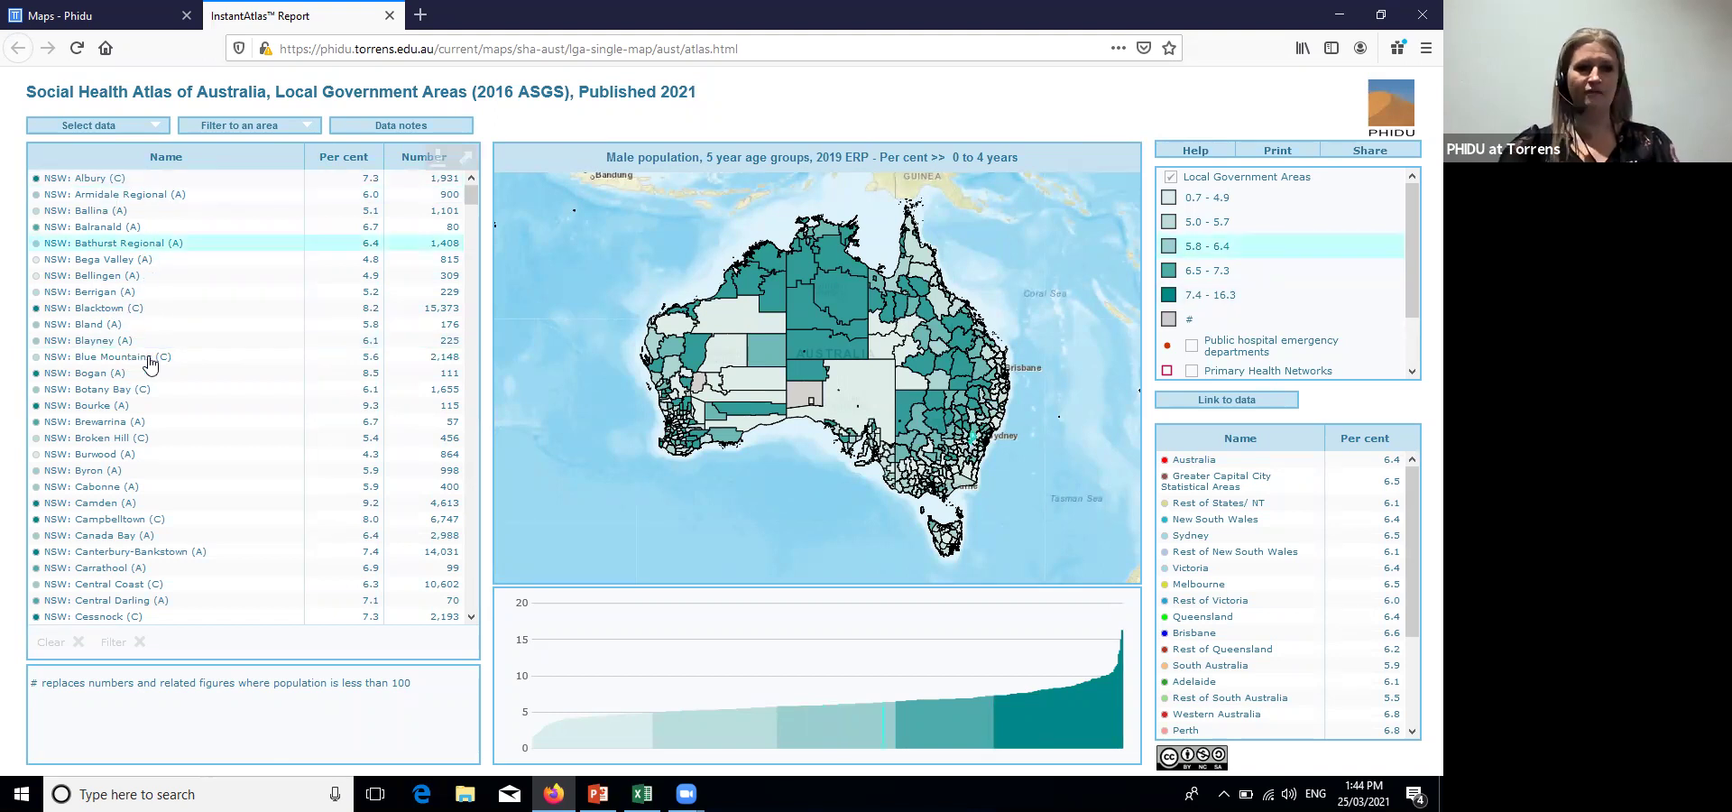
Look through the atlas table of local government areas with their percentages and numbers, and return to its start
scroll(117, 280, "down", 10)
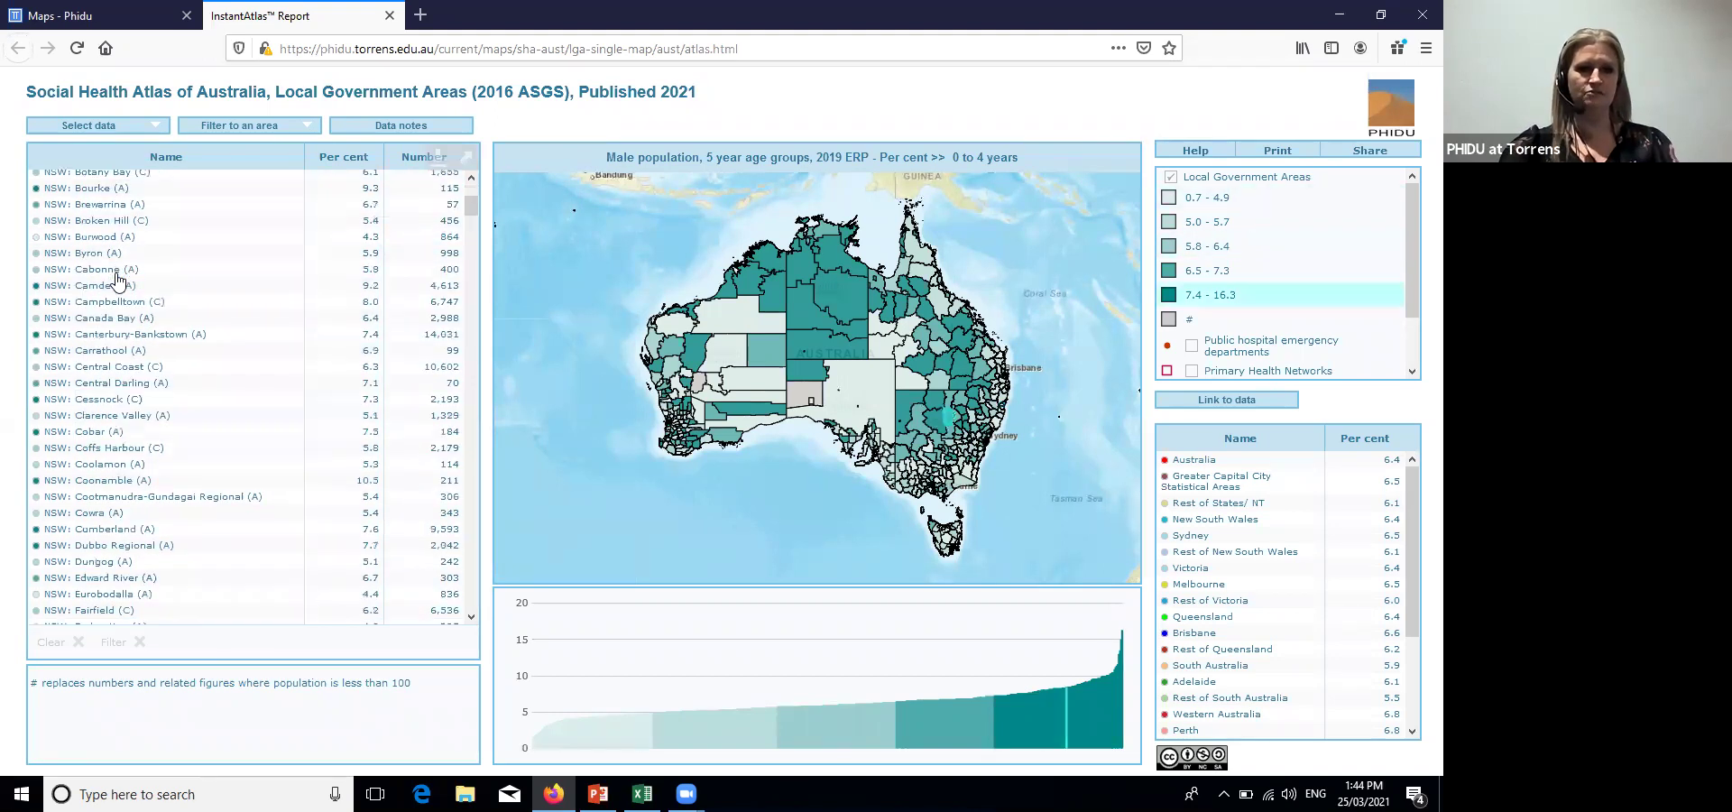
scroll(117, 280, "down", 5)
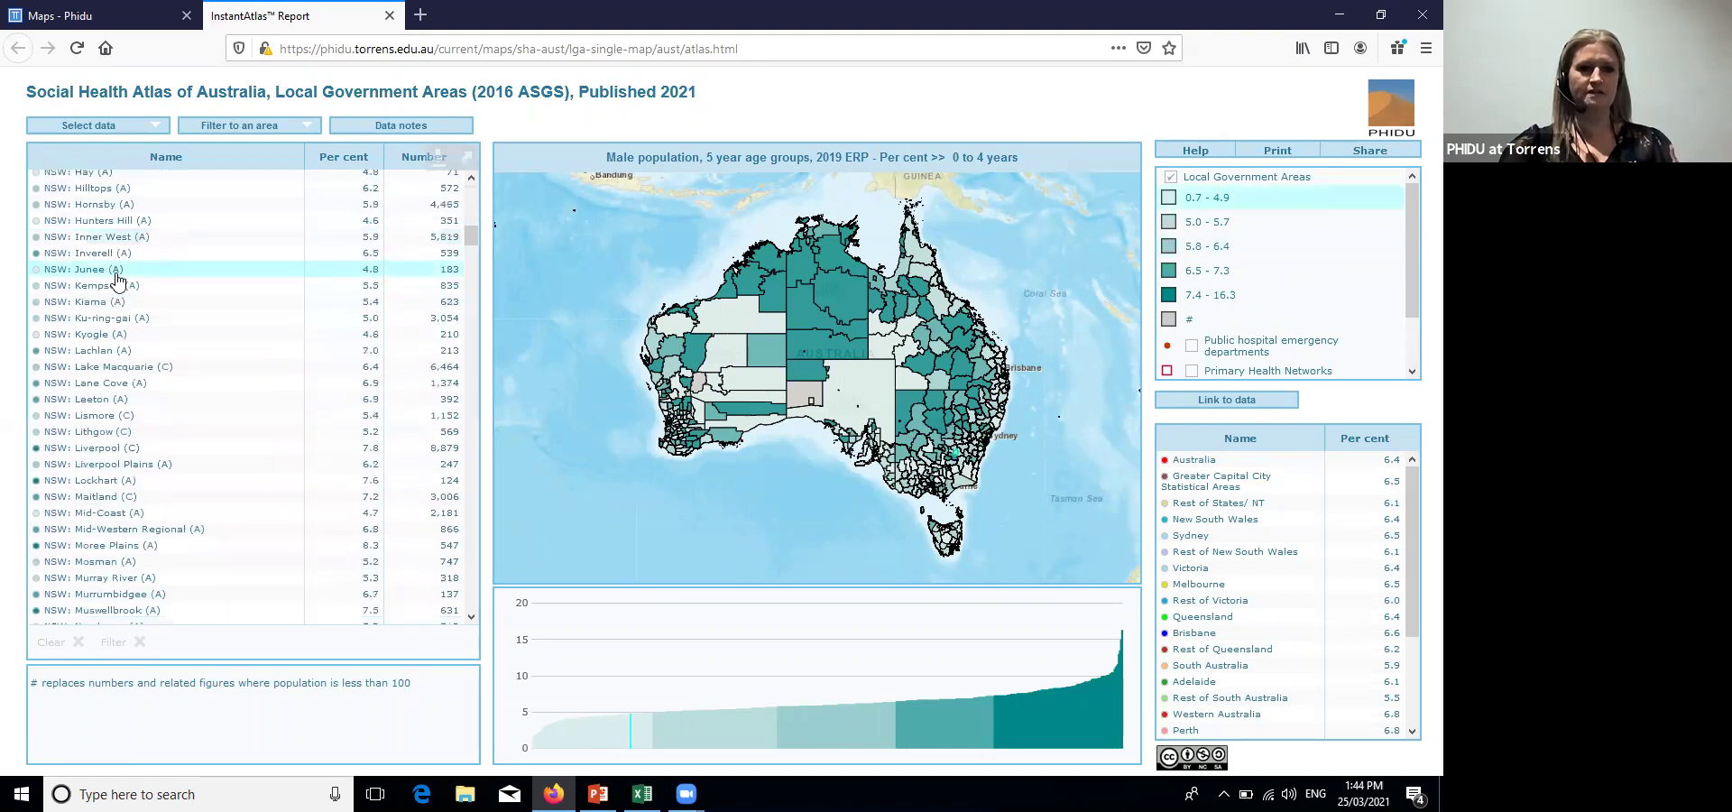
scroll(117, 280, "down", 4)
scroll(118, 280, "up", 20)
scroll(117, 280, "up", 3)
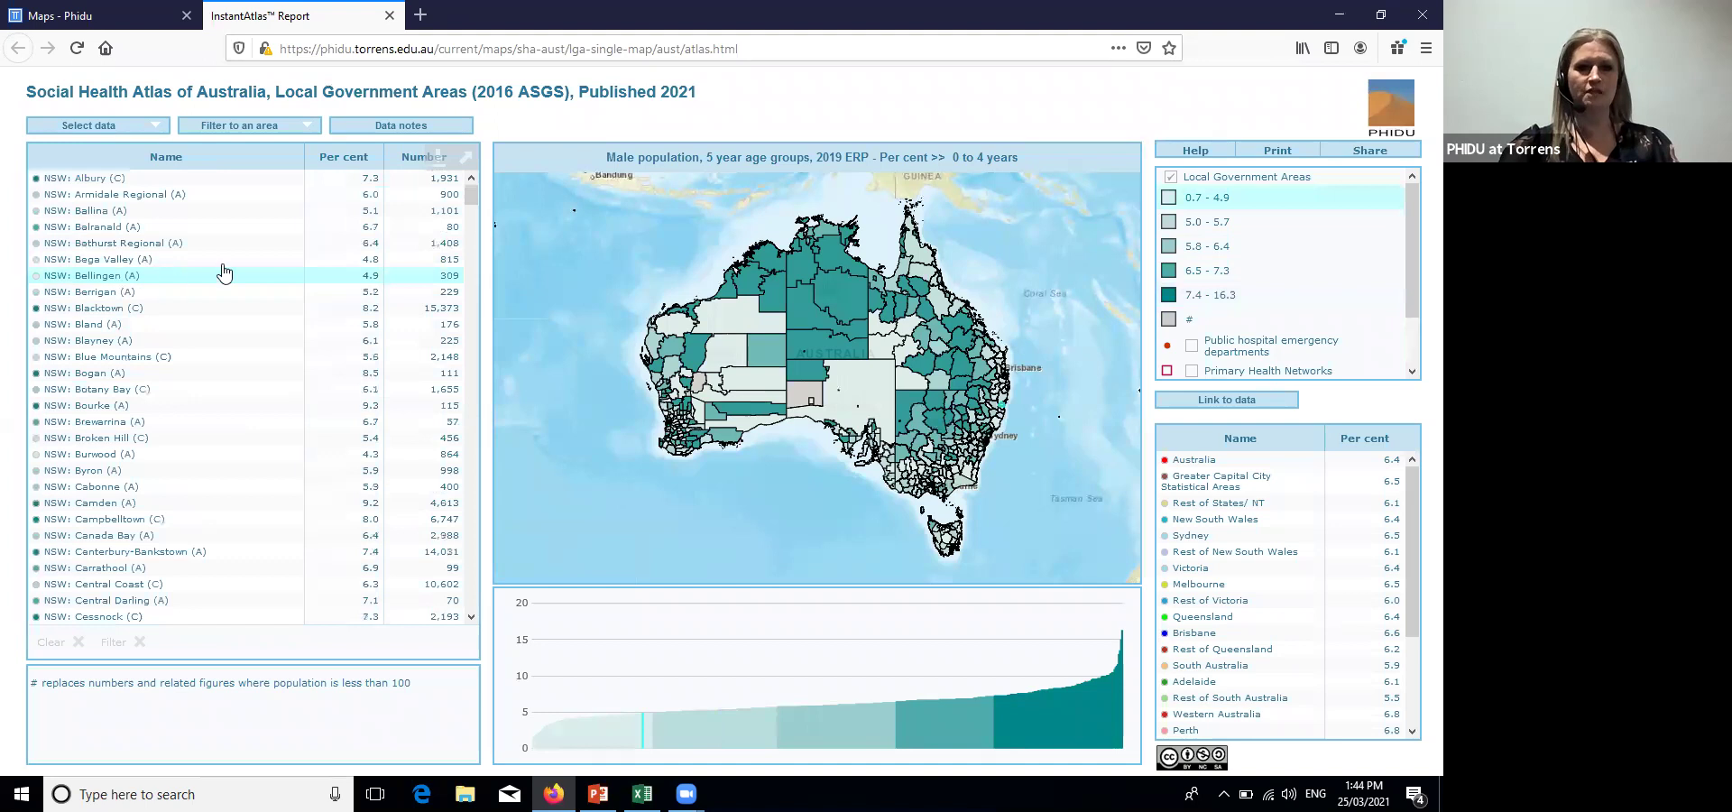
Sort the area table by per cent and by number, each in descending order, and restore alphabetical order by name
left_click(345, 158)
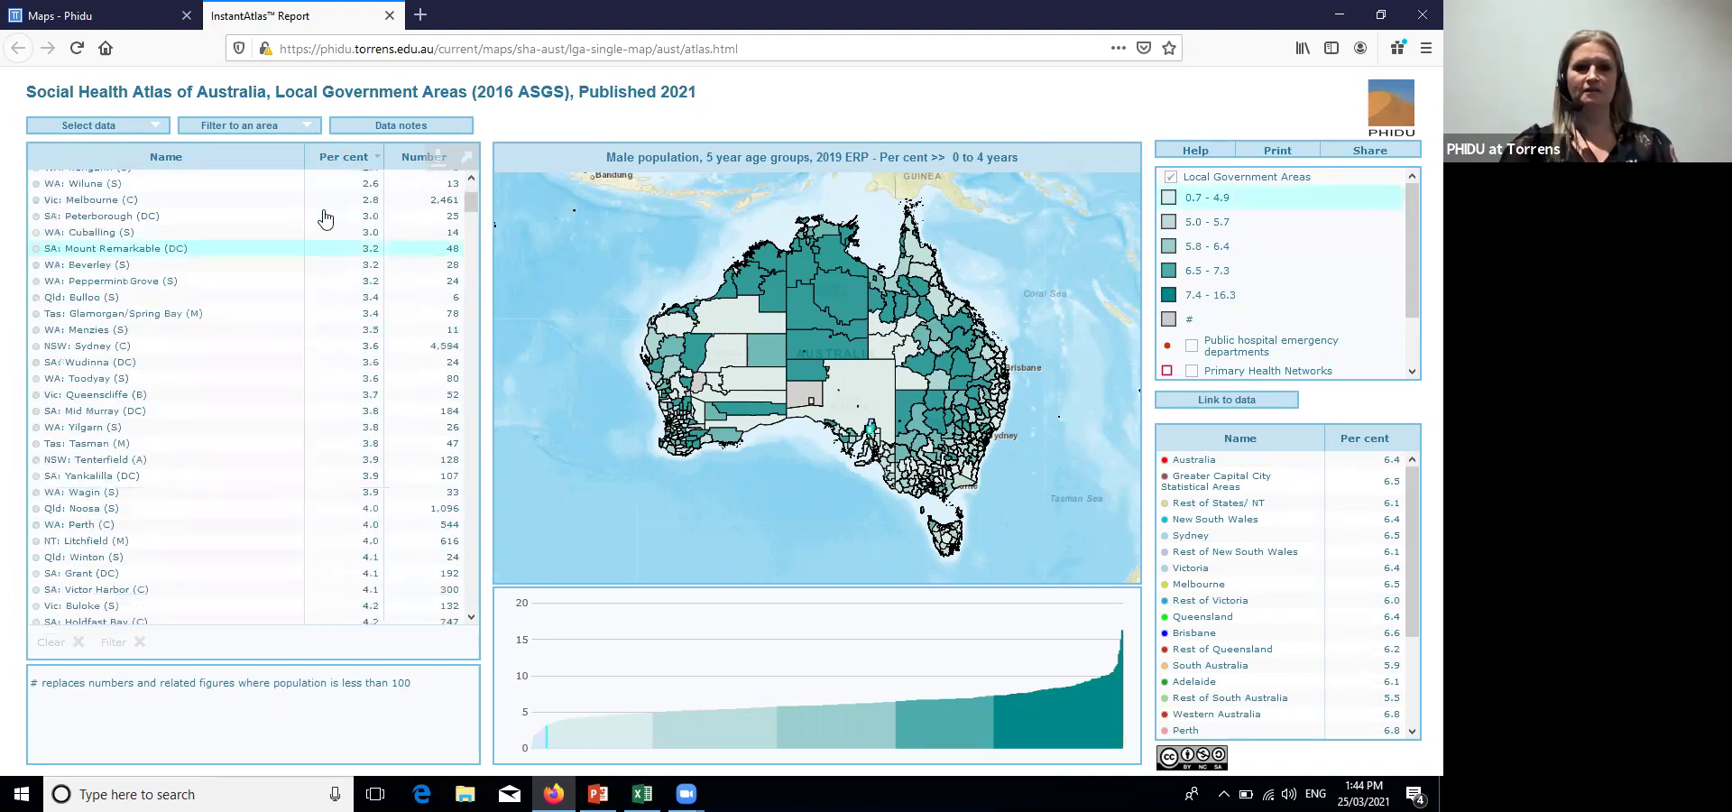
left_click(332, 159)
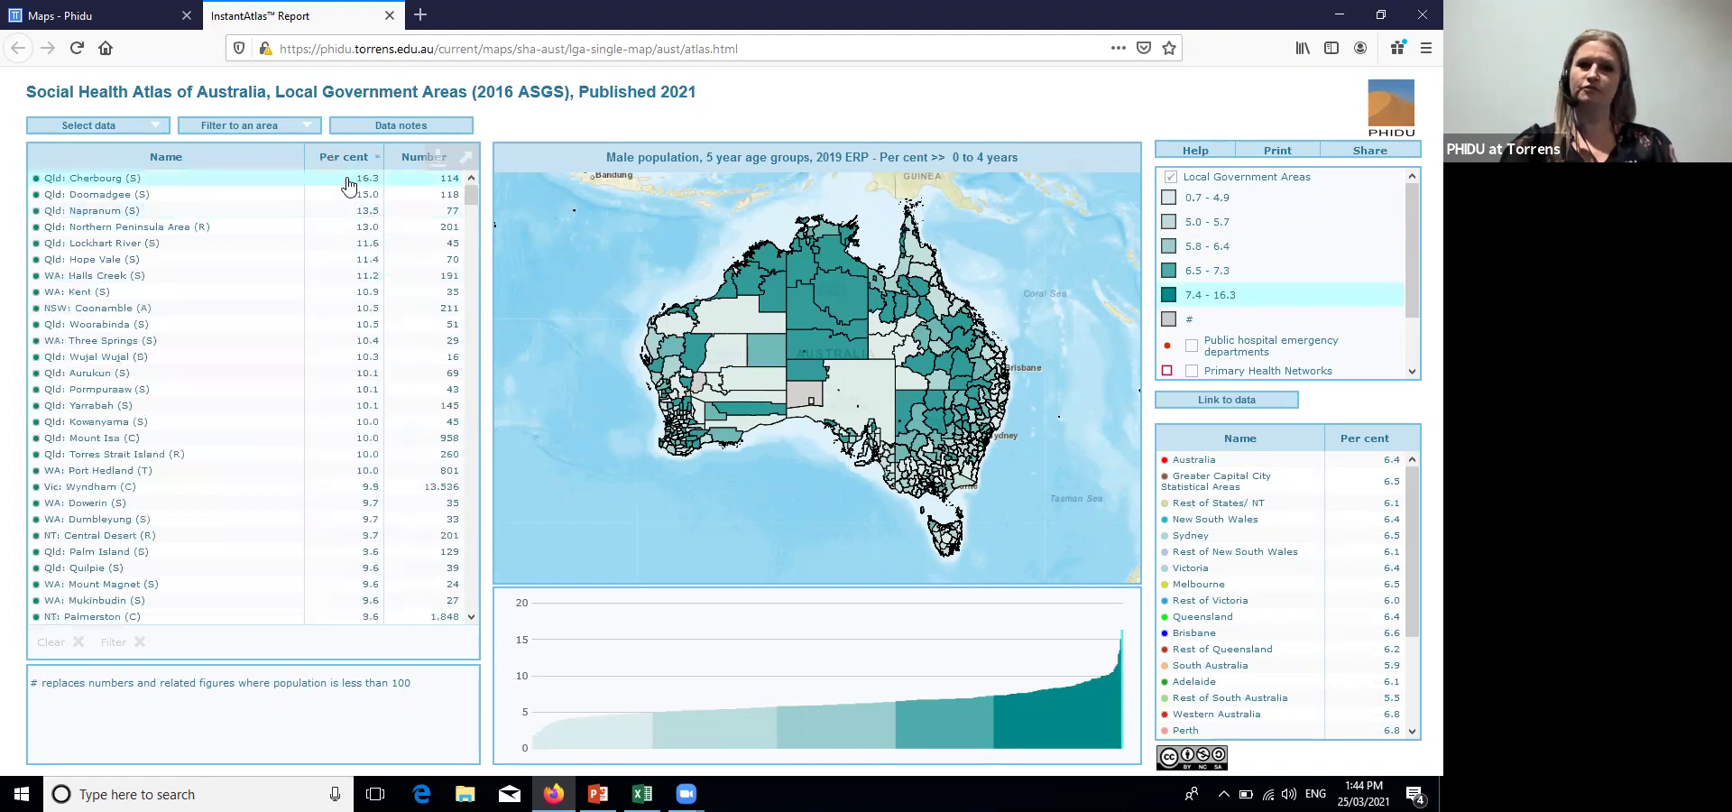
left_click(408, 160)
left_click(408, 160)
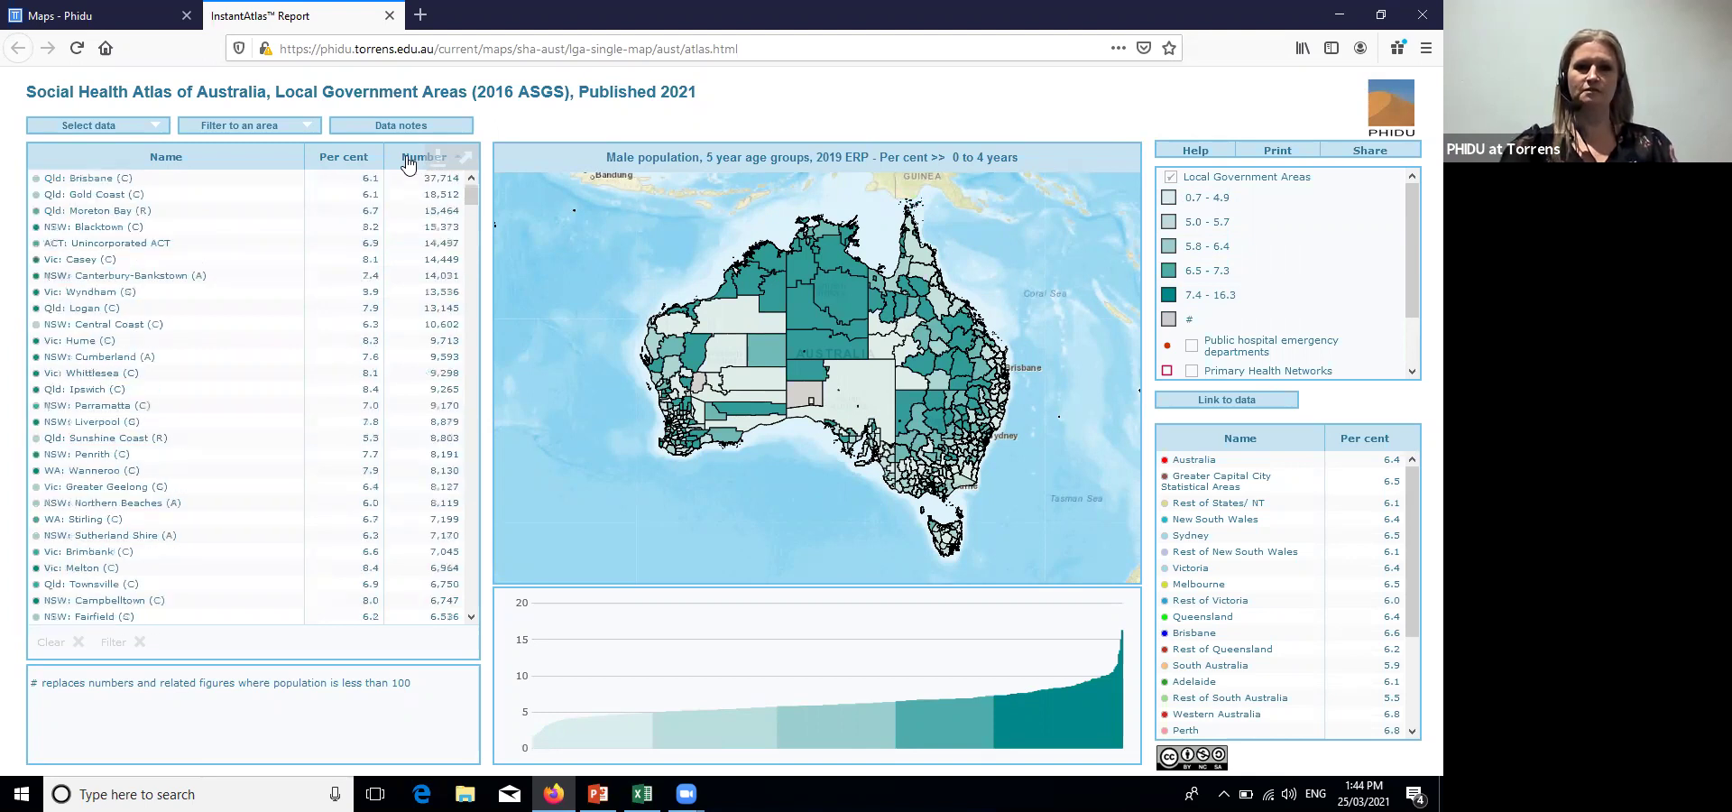
left_click(177, 159)
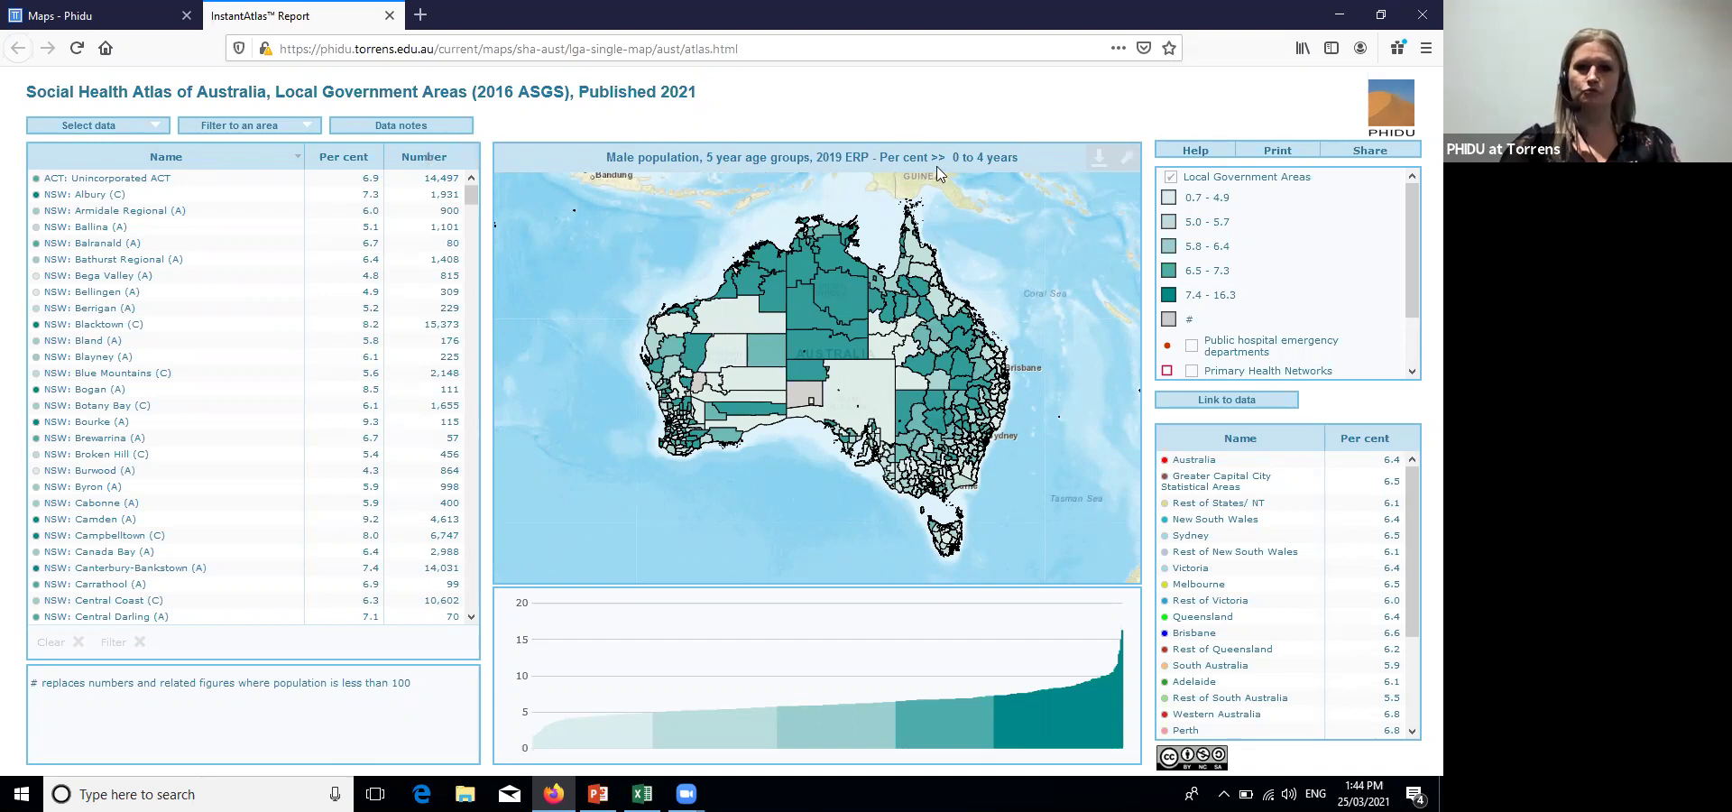
Look through the atlas's selectable data topics and expand the Income support recipients - Per cent group
left_click(64, 128)
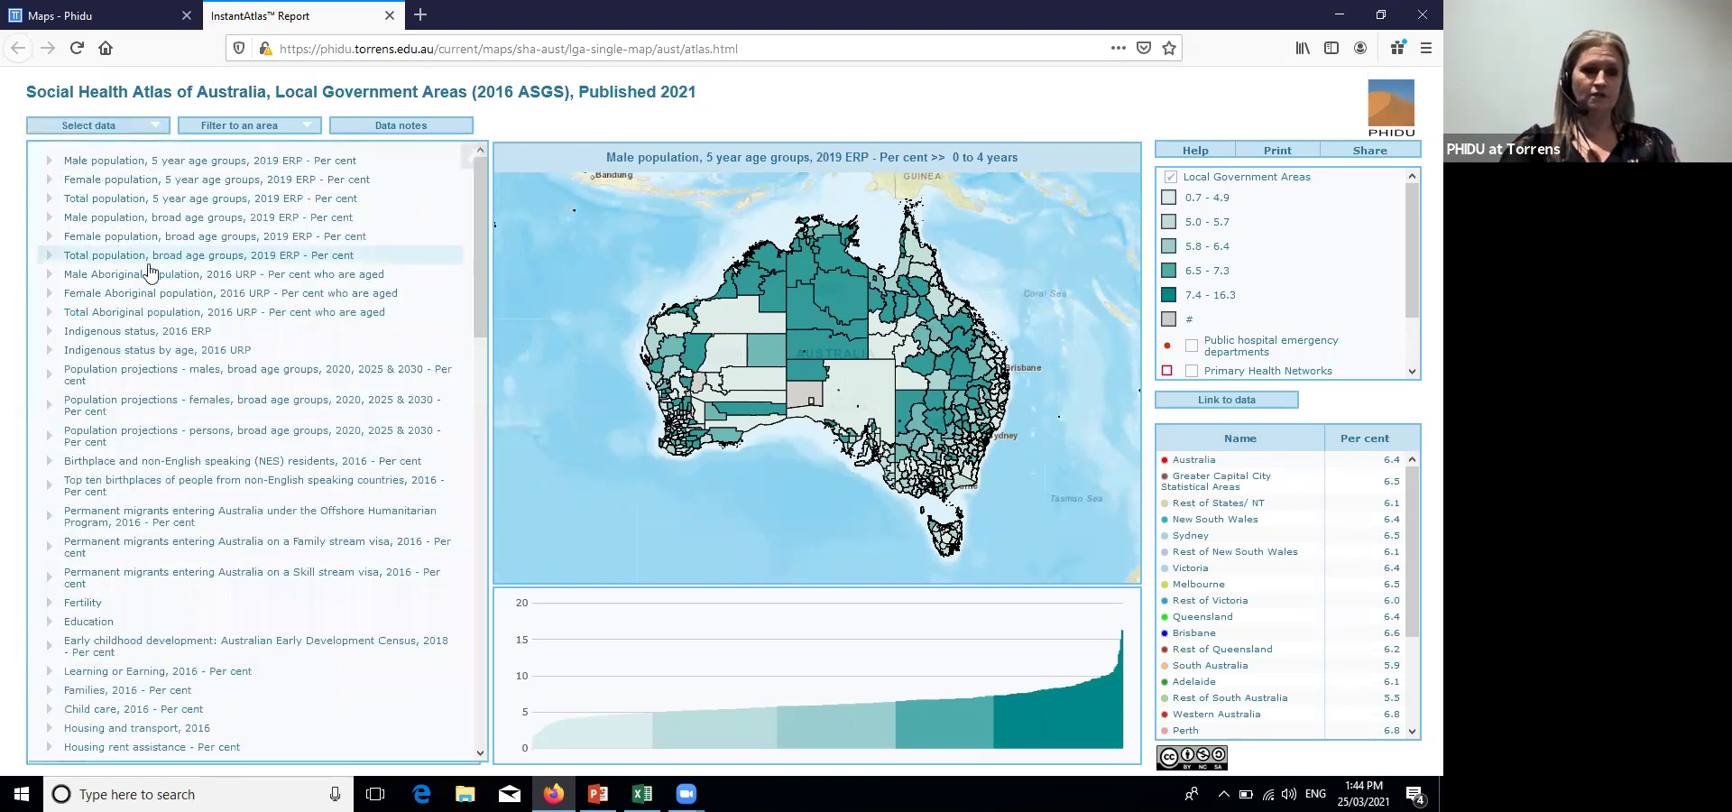
scroll(149, 271, "down", 3)
scroll(152, 272, "down", 5)
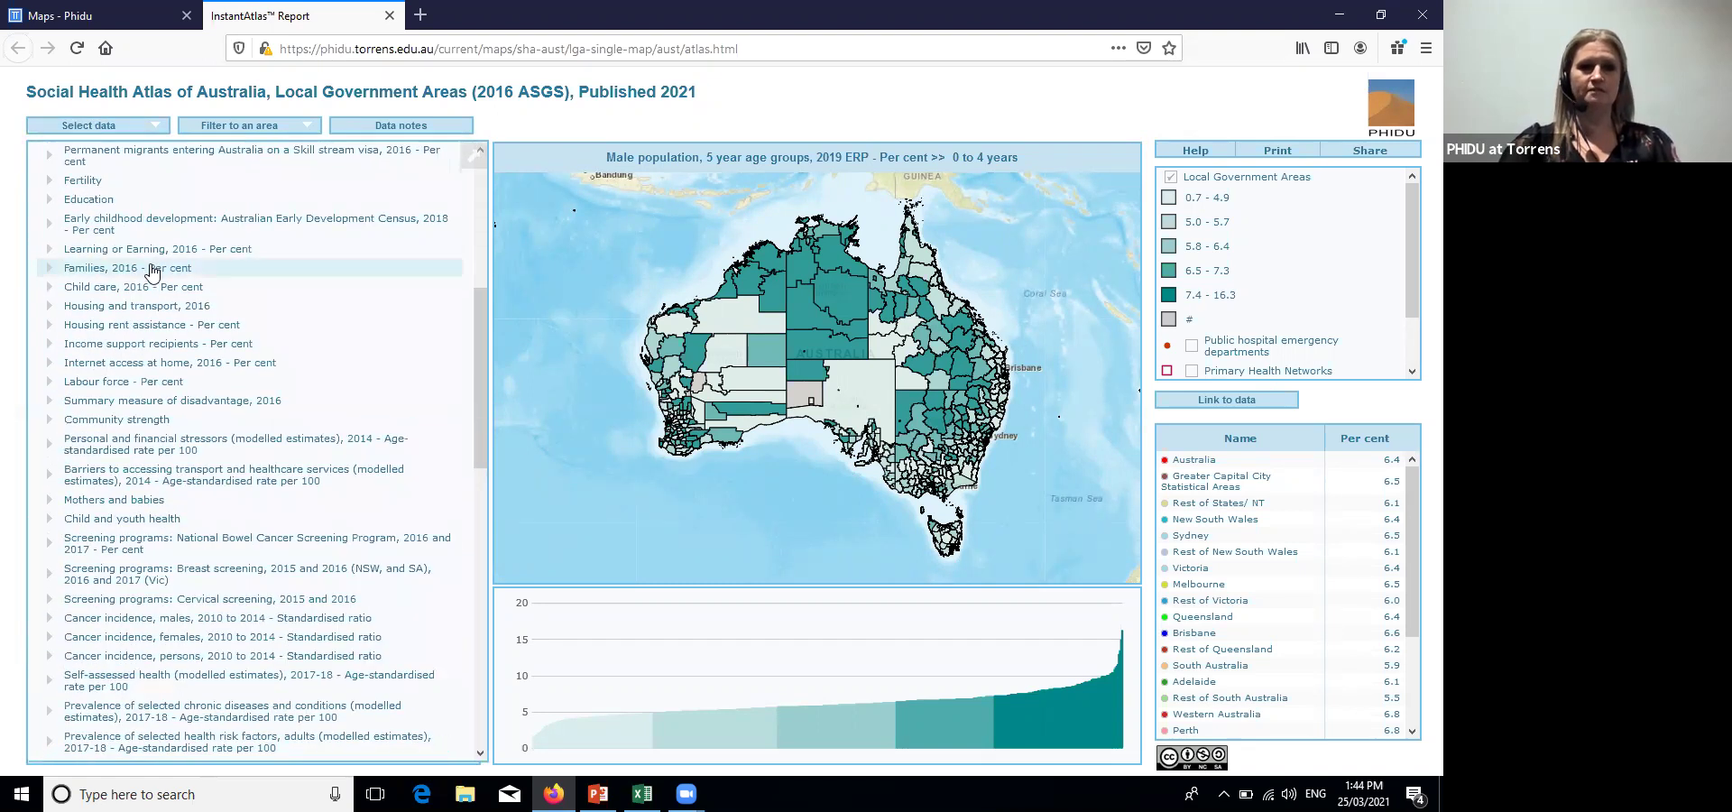
scroll(151, 271, "down", 1)
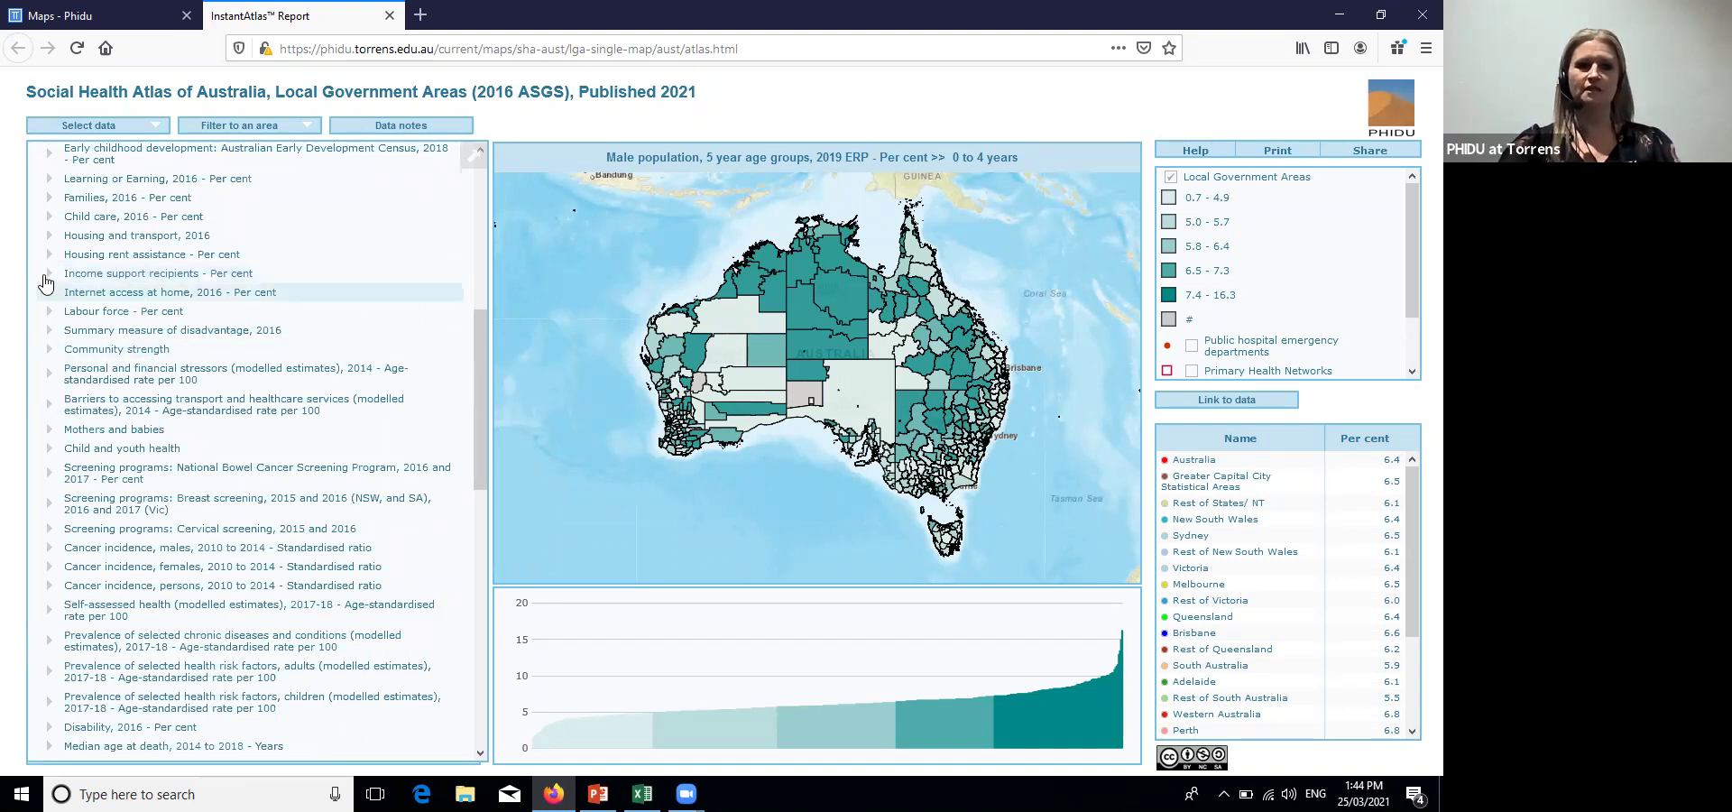
left_click(50, 273)
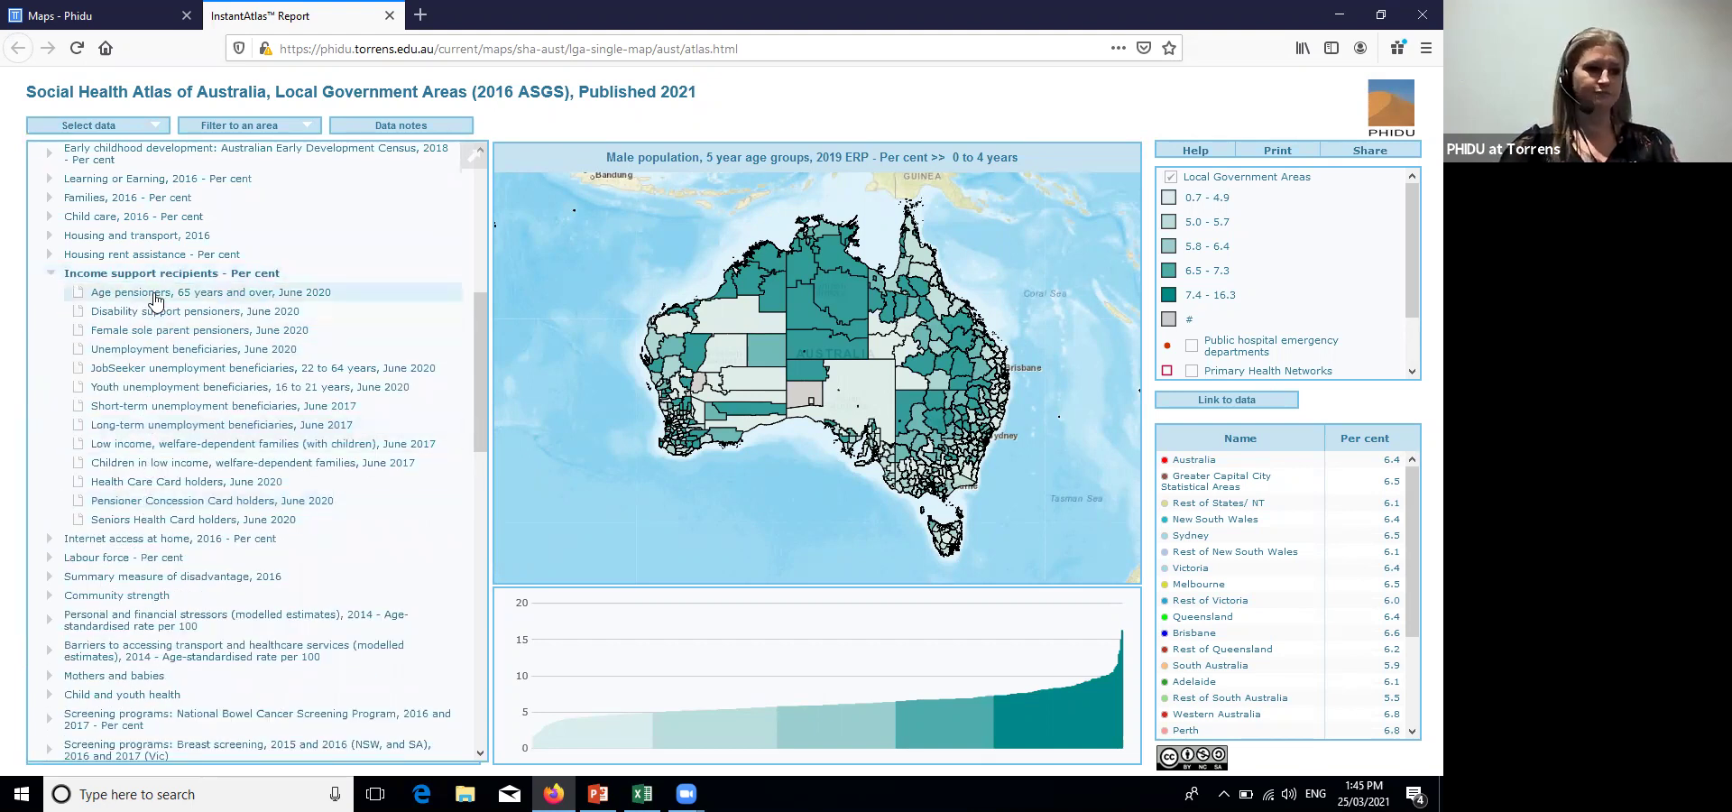
Open the data notes for Disability support pensioners, June 2020, and skim them
left_click(79, 314)
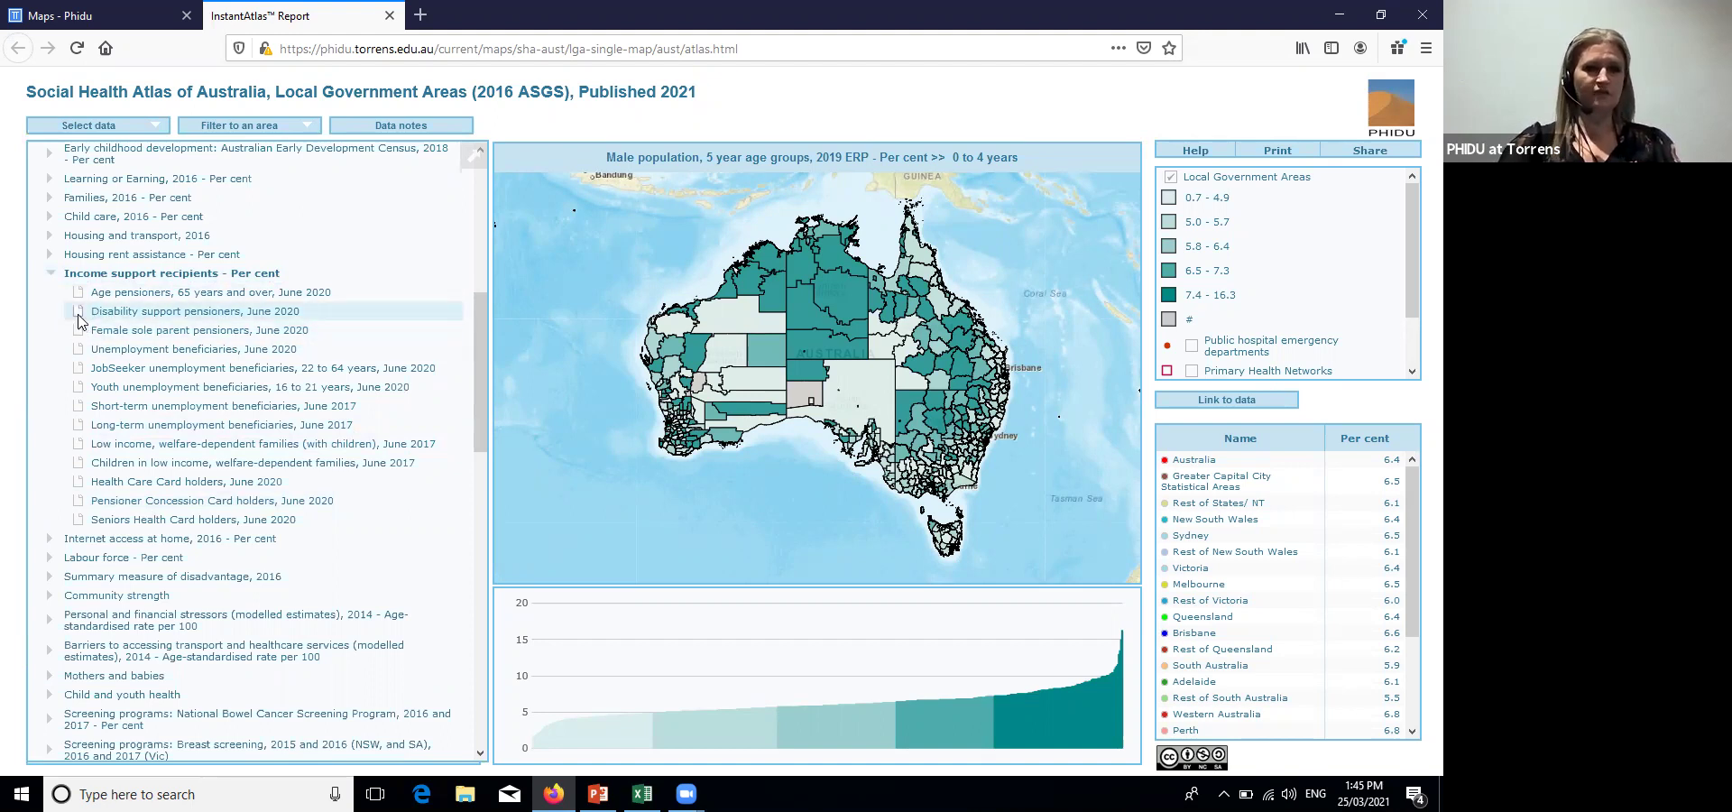
scroll(686, 454, "down", 10)
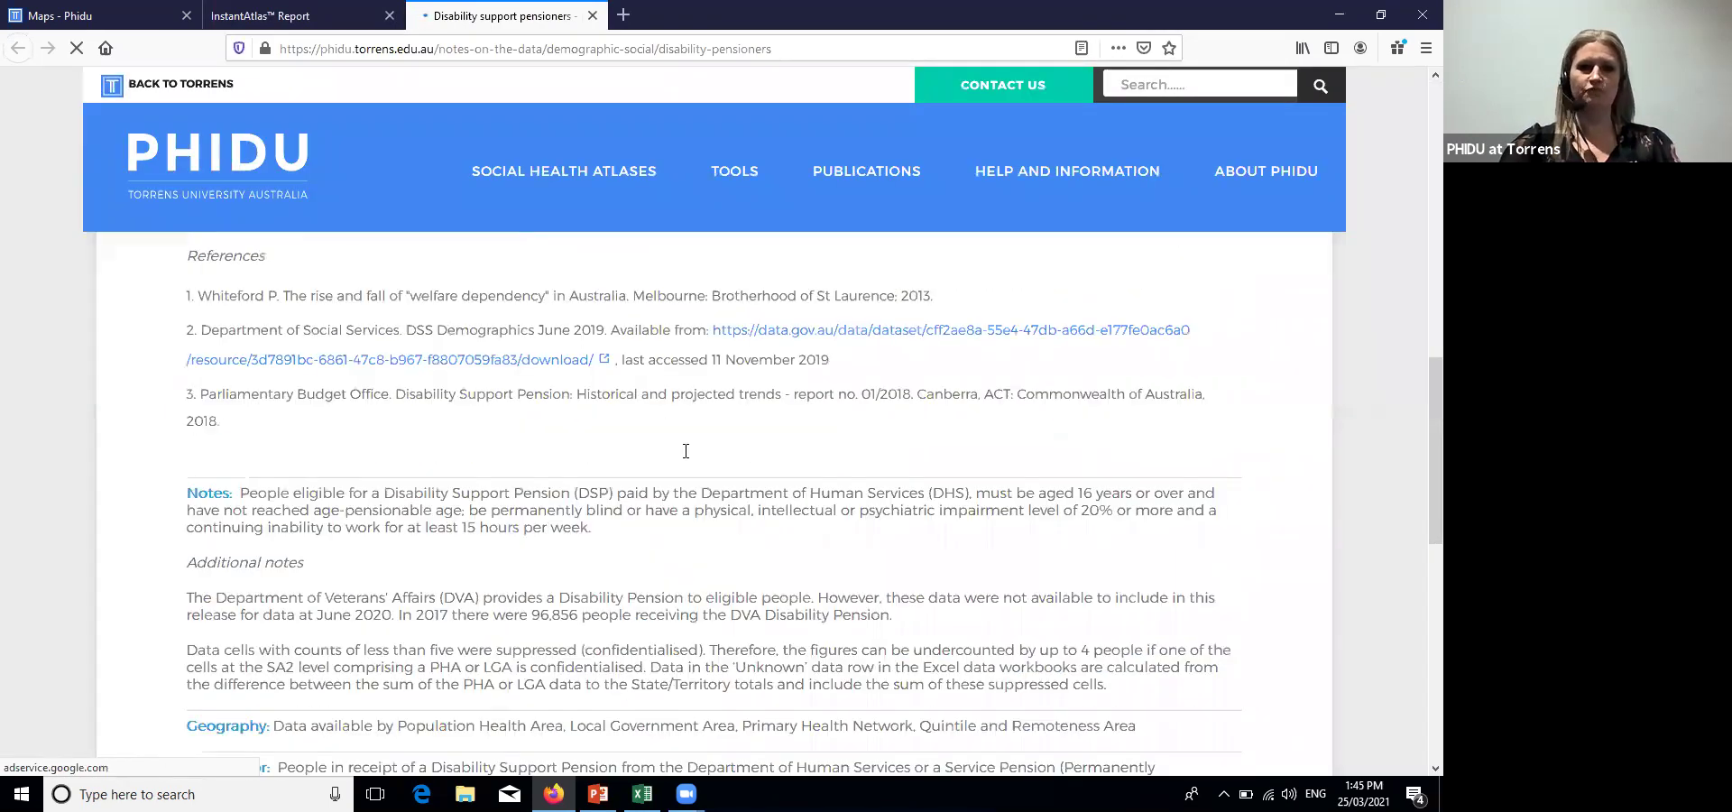
scroll(685, 456, "up", 2)
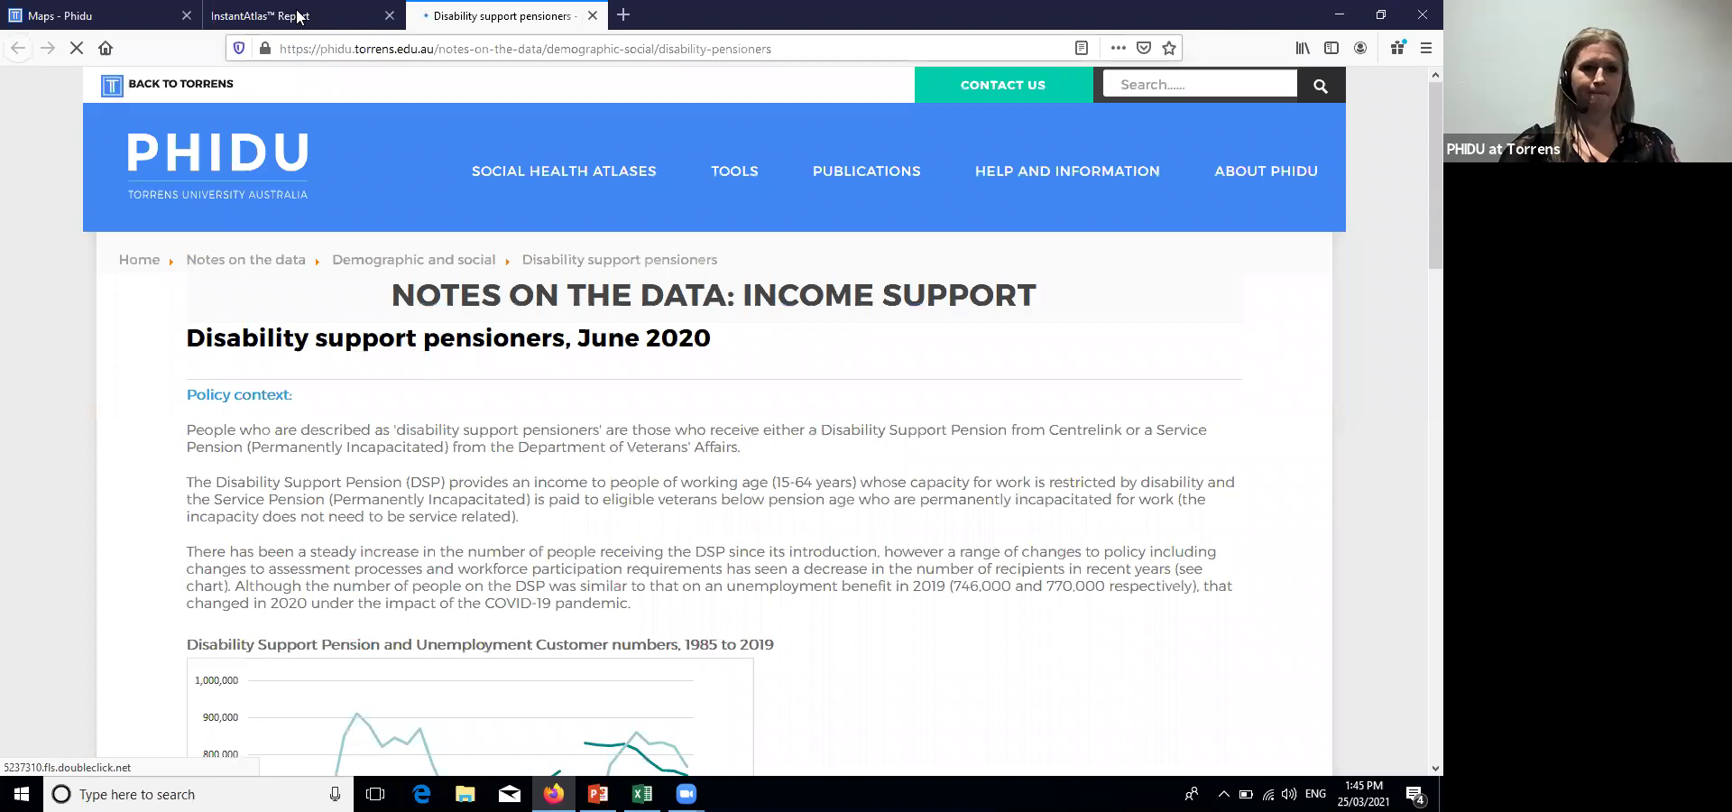
Return to the atlas and map households in dwellings receiving rent assistance from the Australian Government, June 2020
left_click(300, 16)
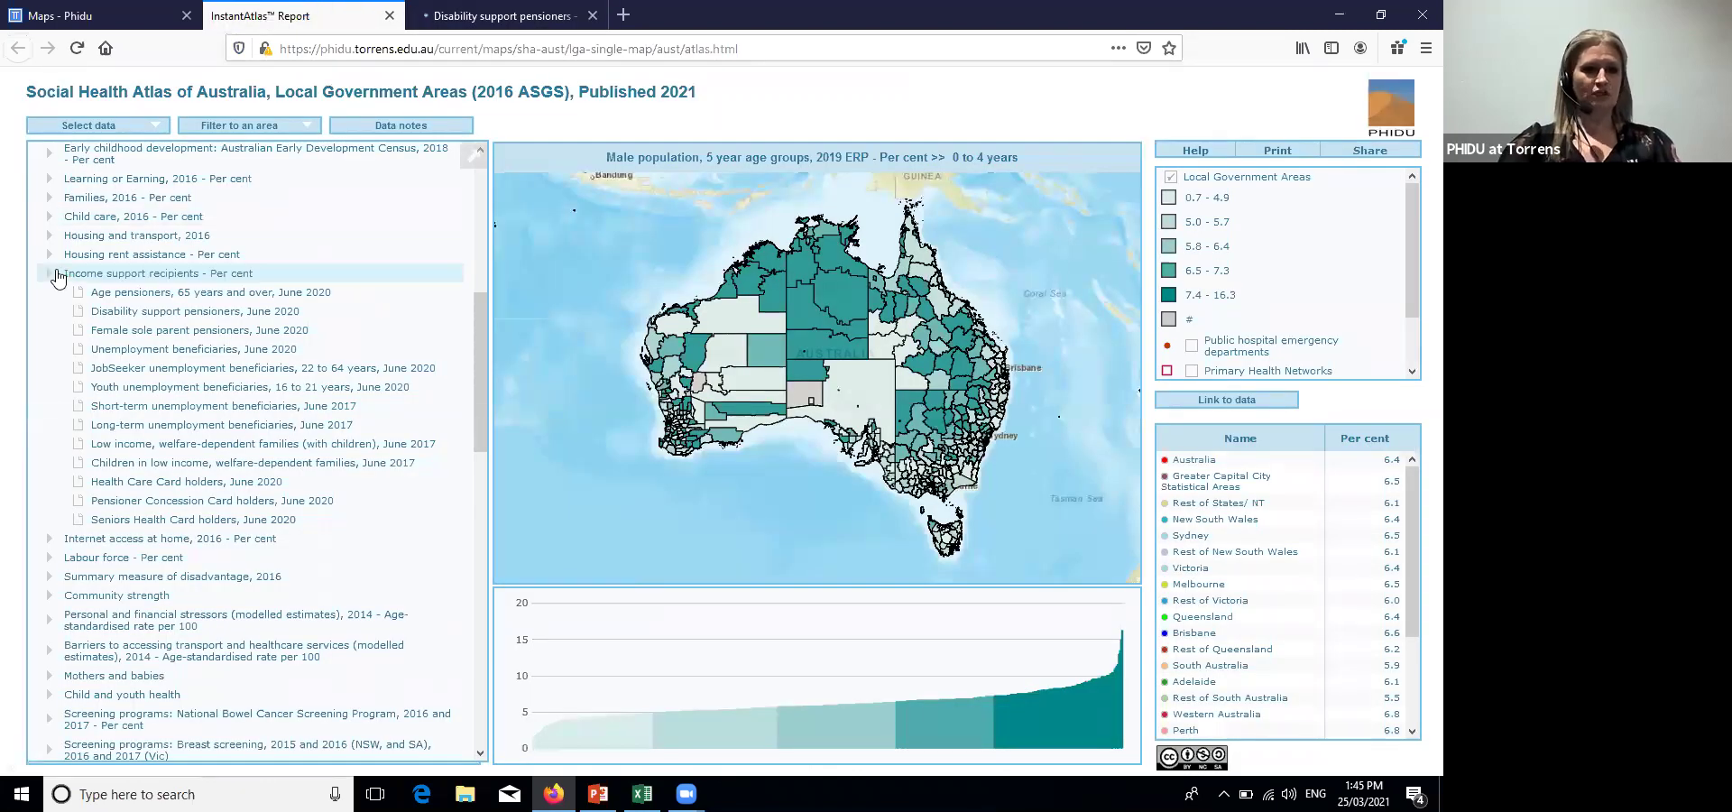
left_click(56, 273)
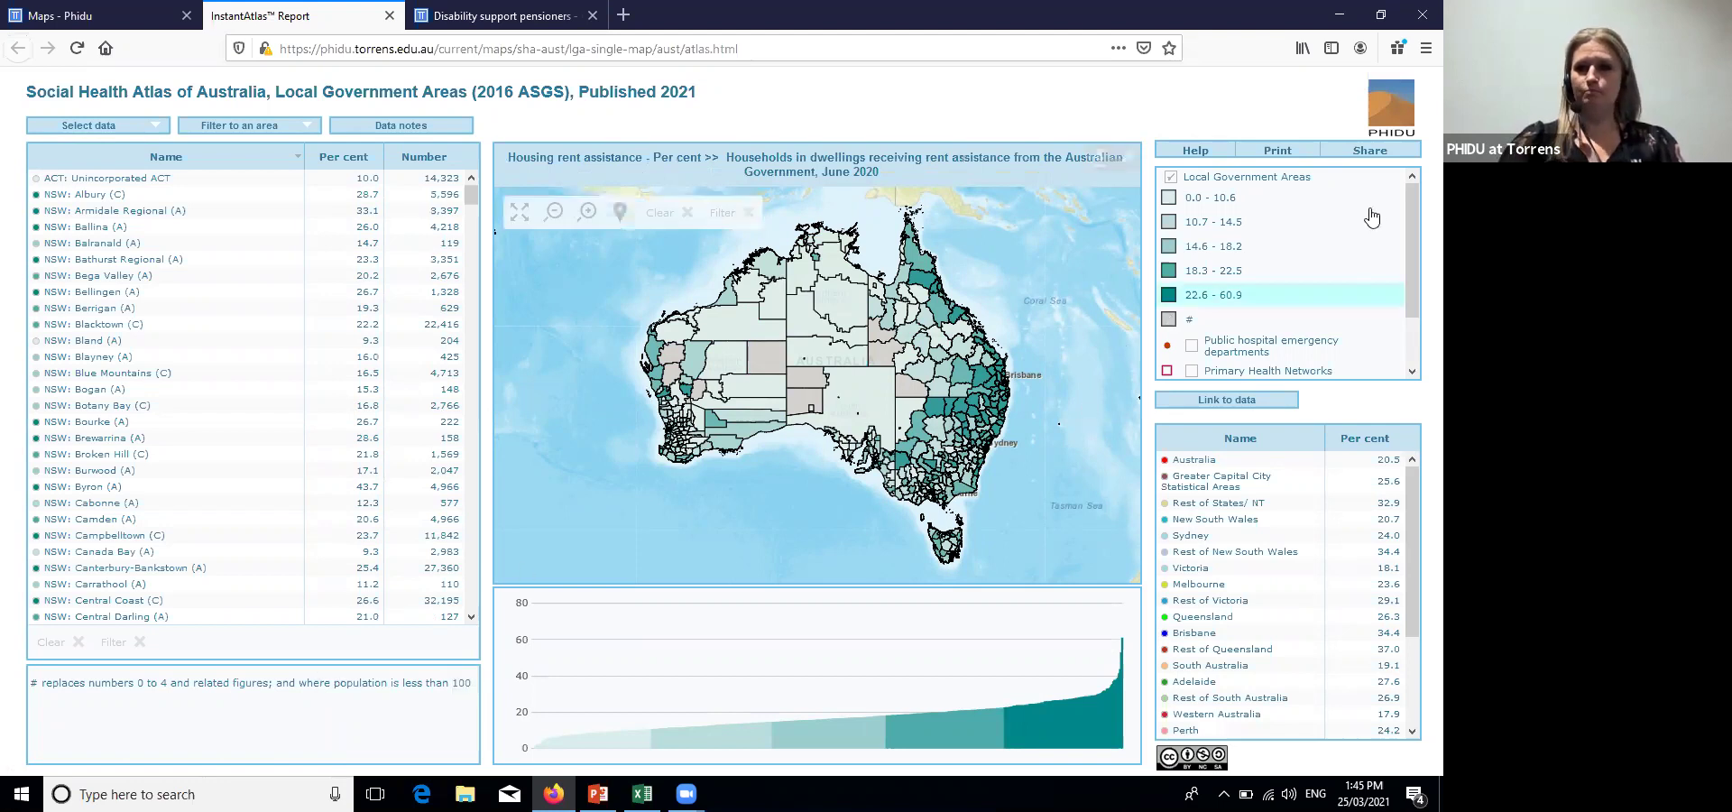
Overlay the public hospital emergency departments on the map, hide them, and do the same with the Primary Health Networks boundaries
left_click_drag(1414, 256, 1415, 317)
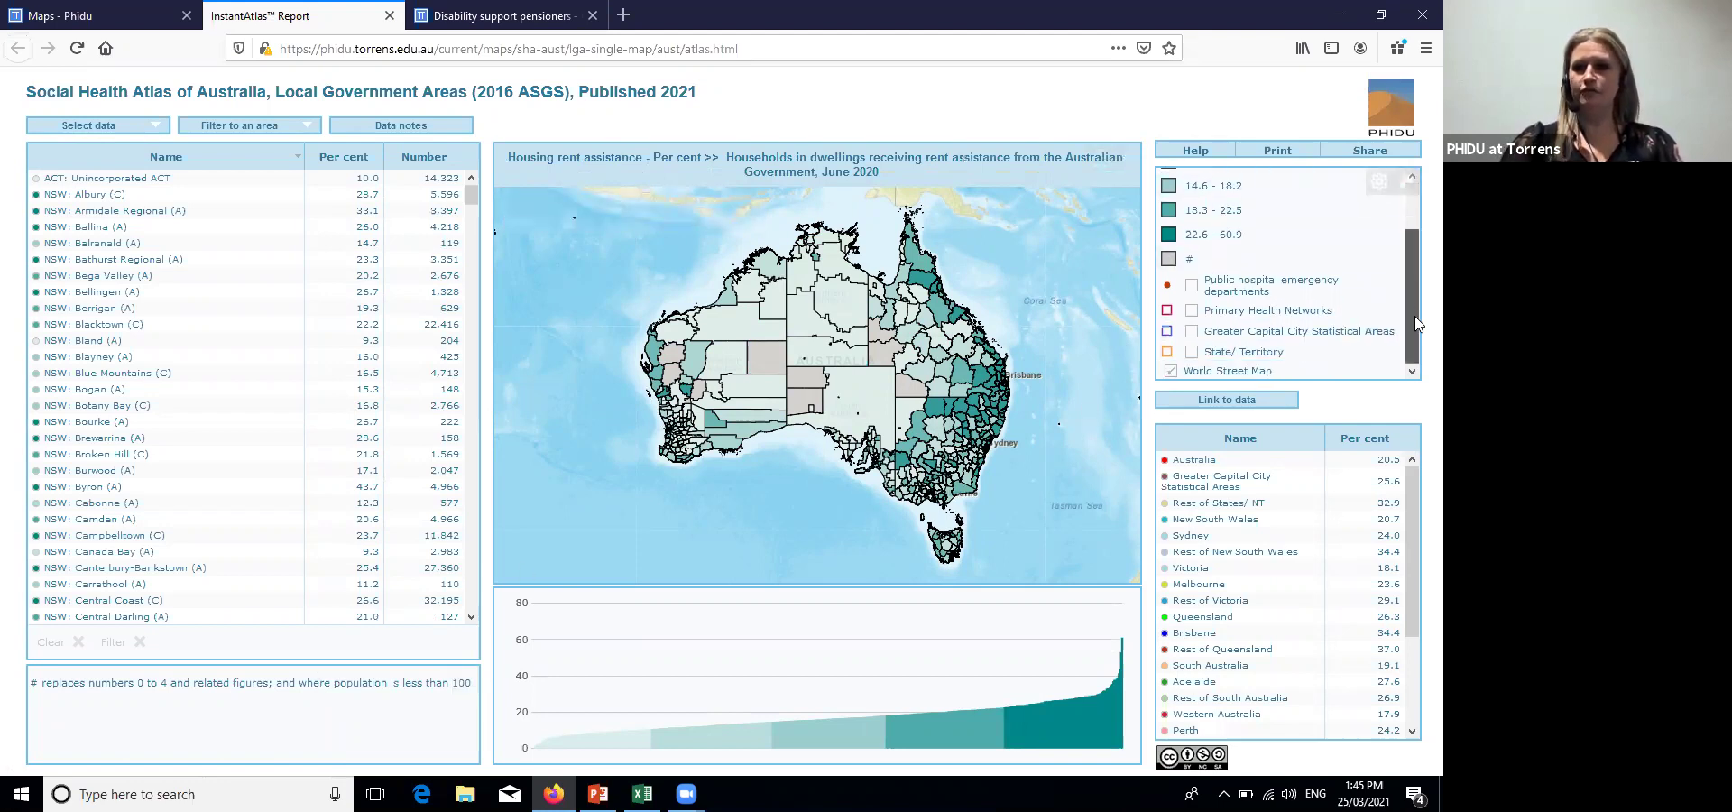
left_click(1192, 286)
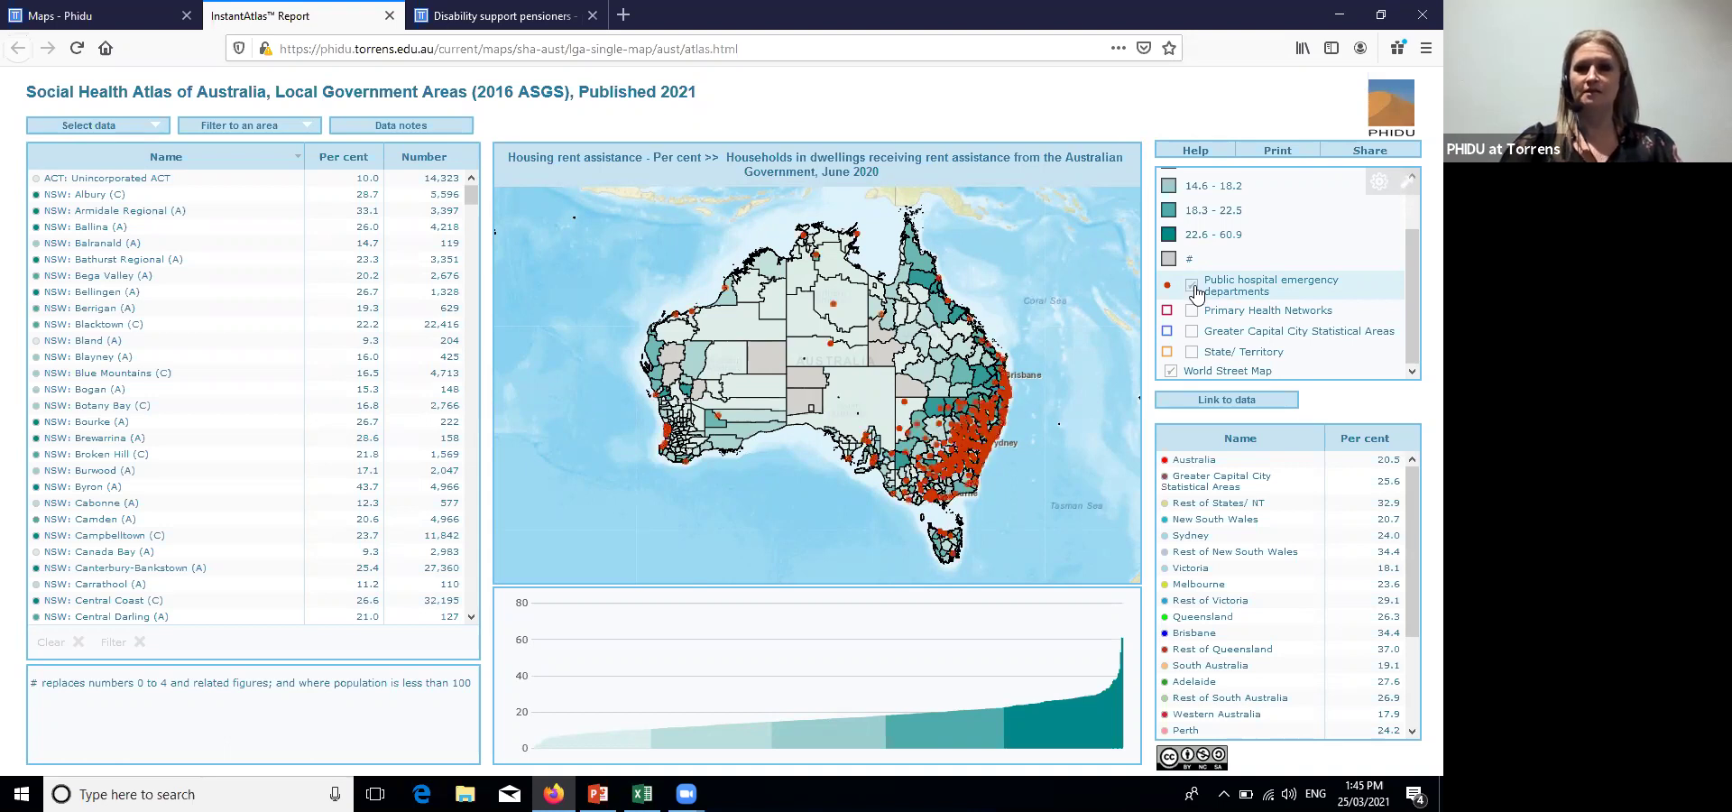
left_click(1193, 287)
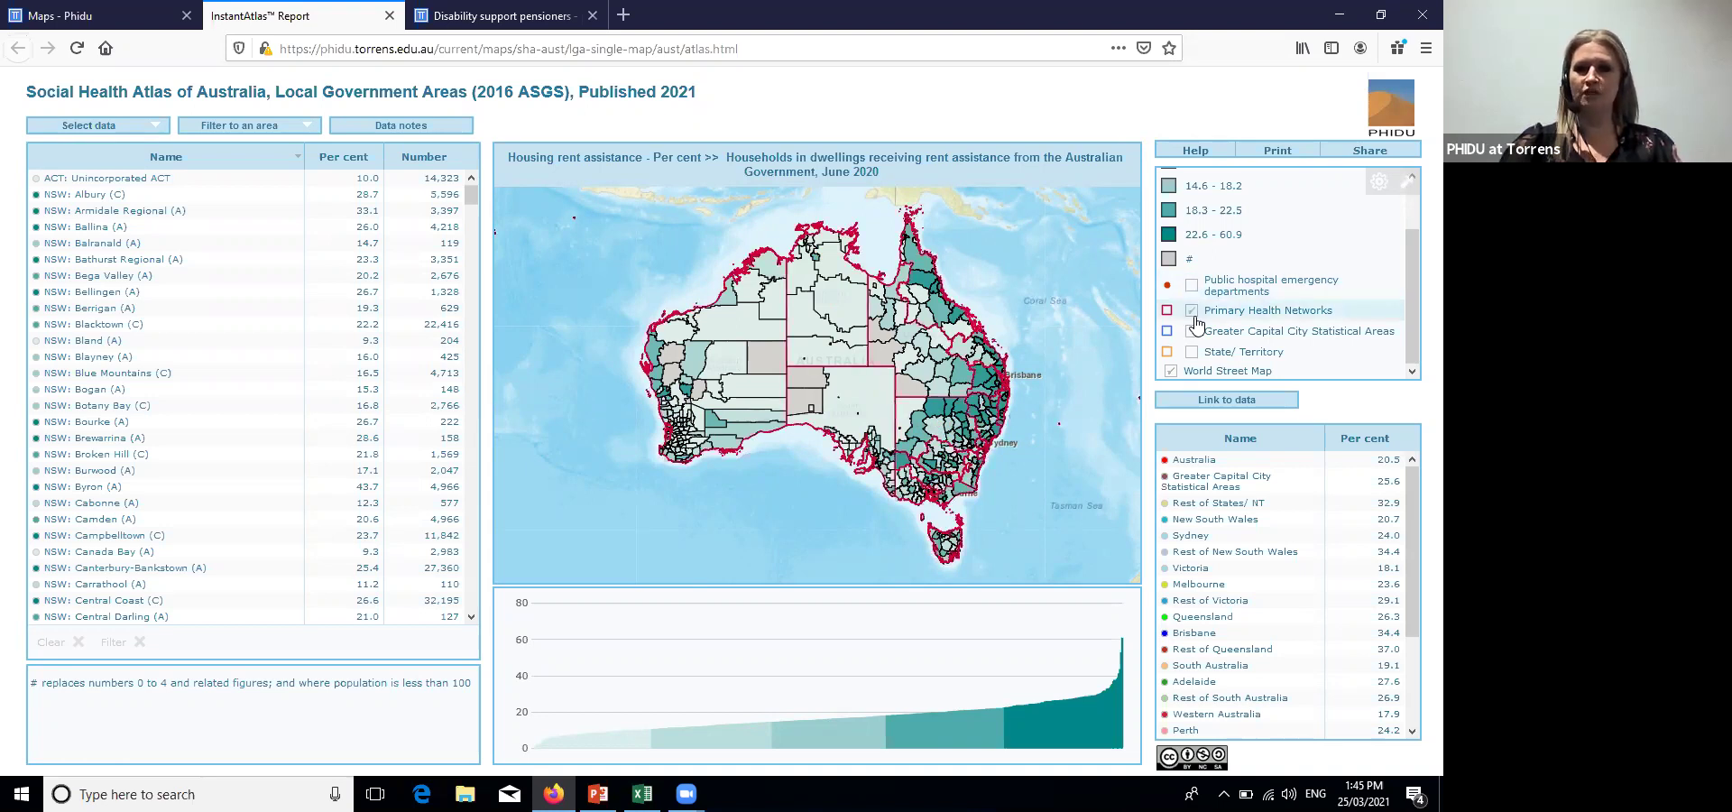
left_click(1193, 314)
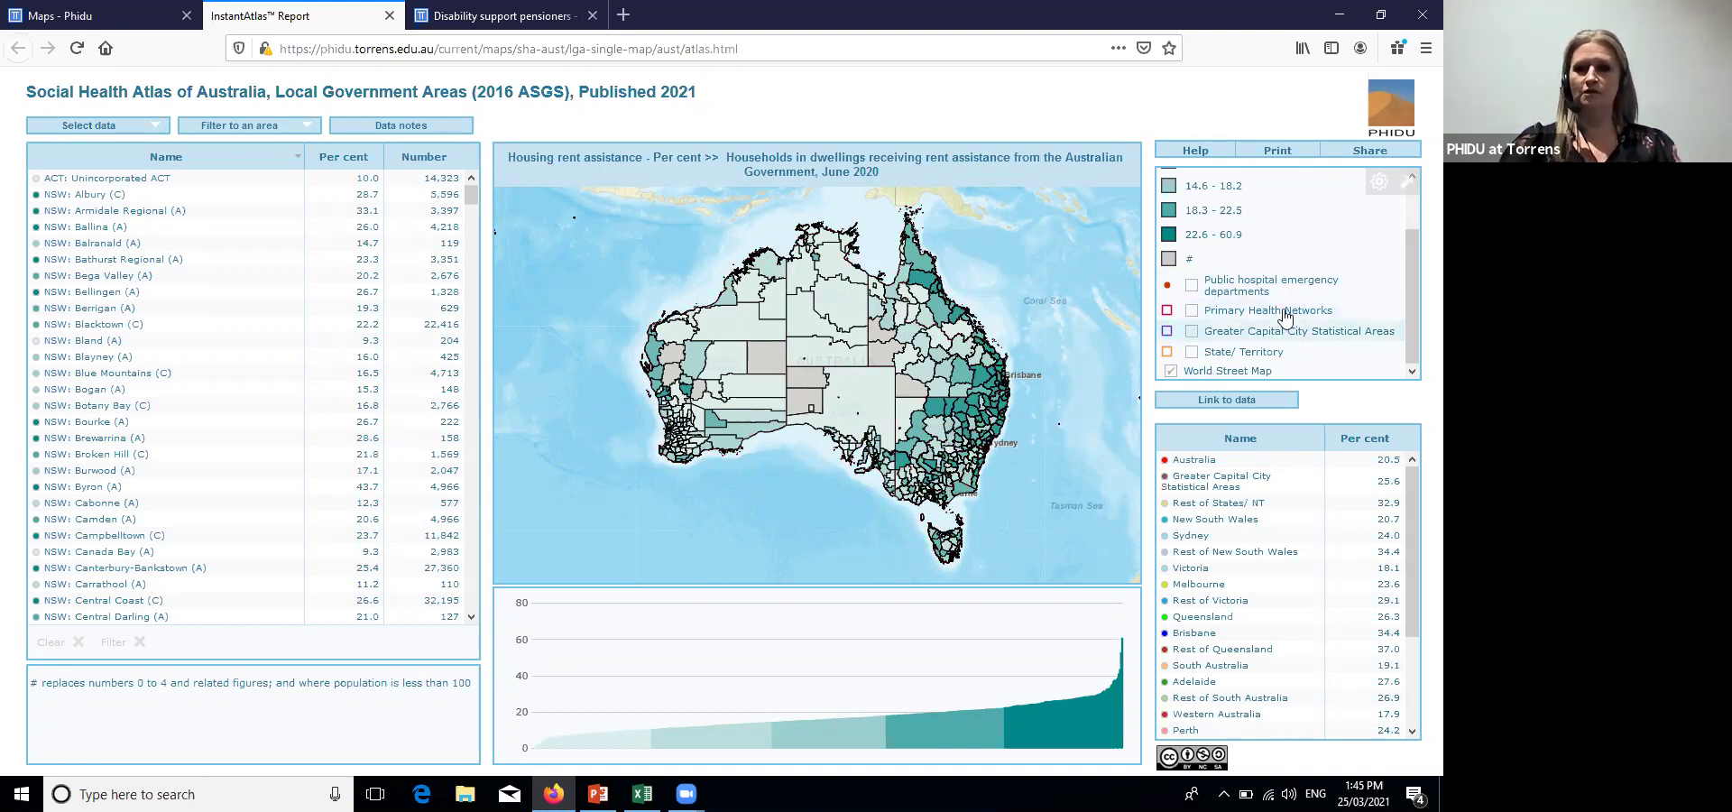
Hide the Local Government Areas layer to view the base map, and show the layer again
scroll(1189, 197, "up", 2)
left_click(1171, 178)
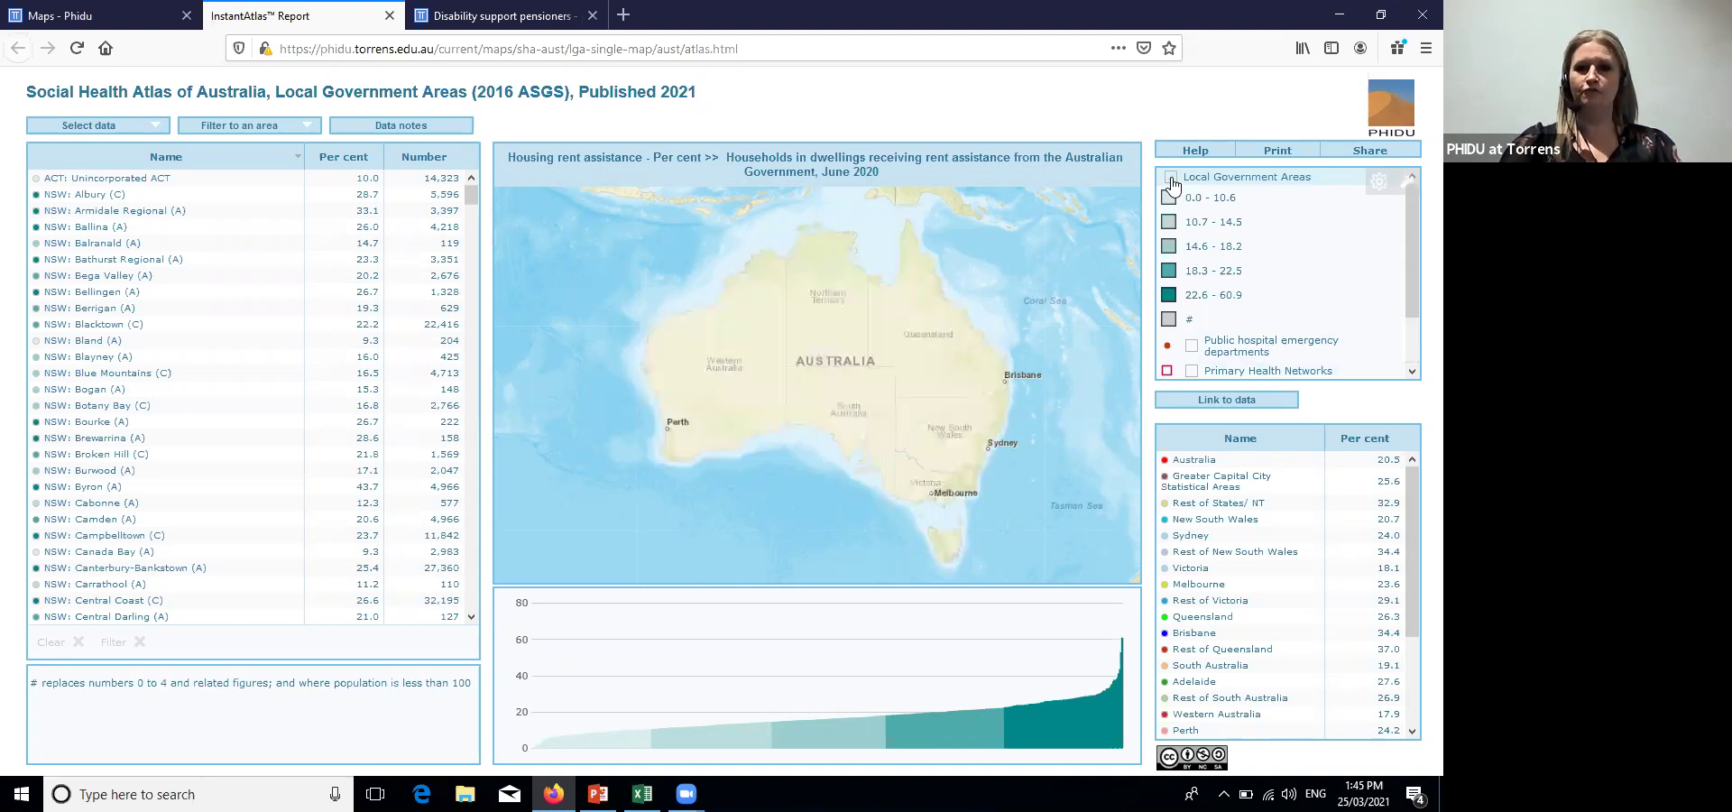
left_click(1170, 179)
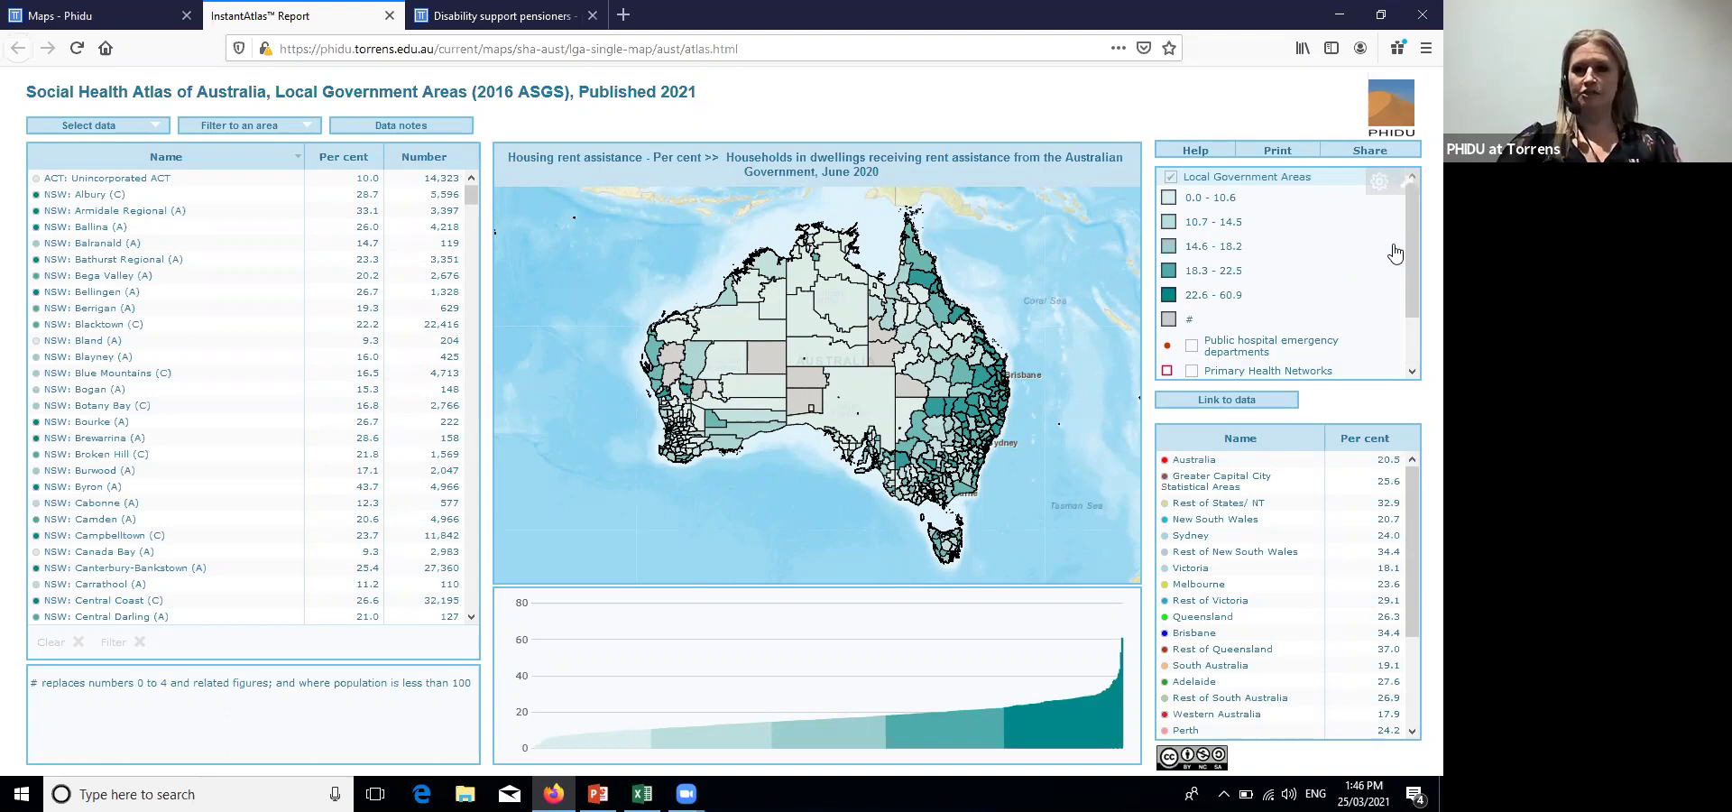
Open the legend settings, try the yellow-to-red and blue map palettes, and restore the teal palette
left_click(1377, 187)
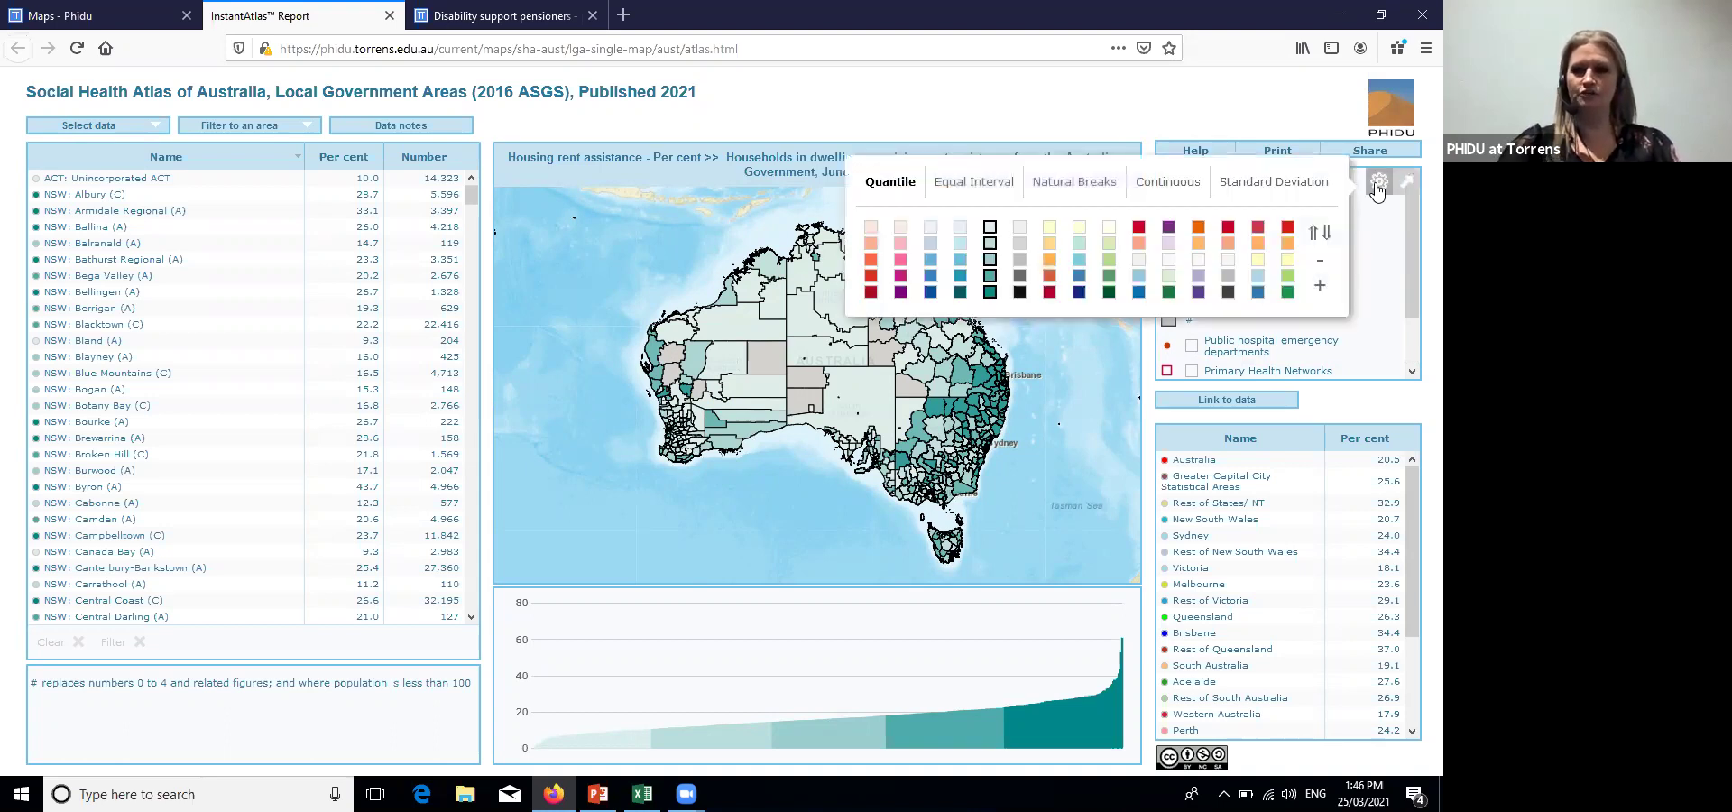
left_click(1050, 266)
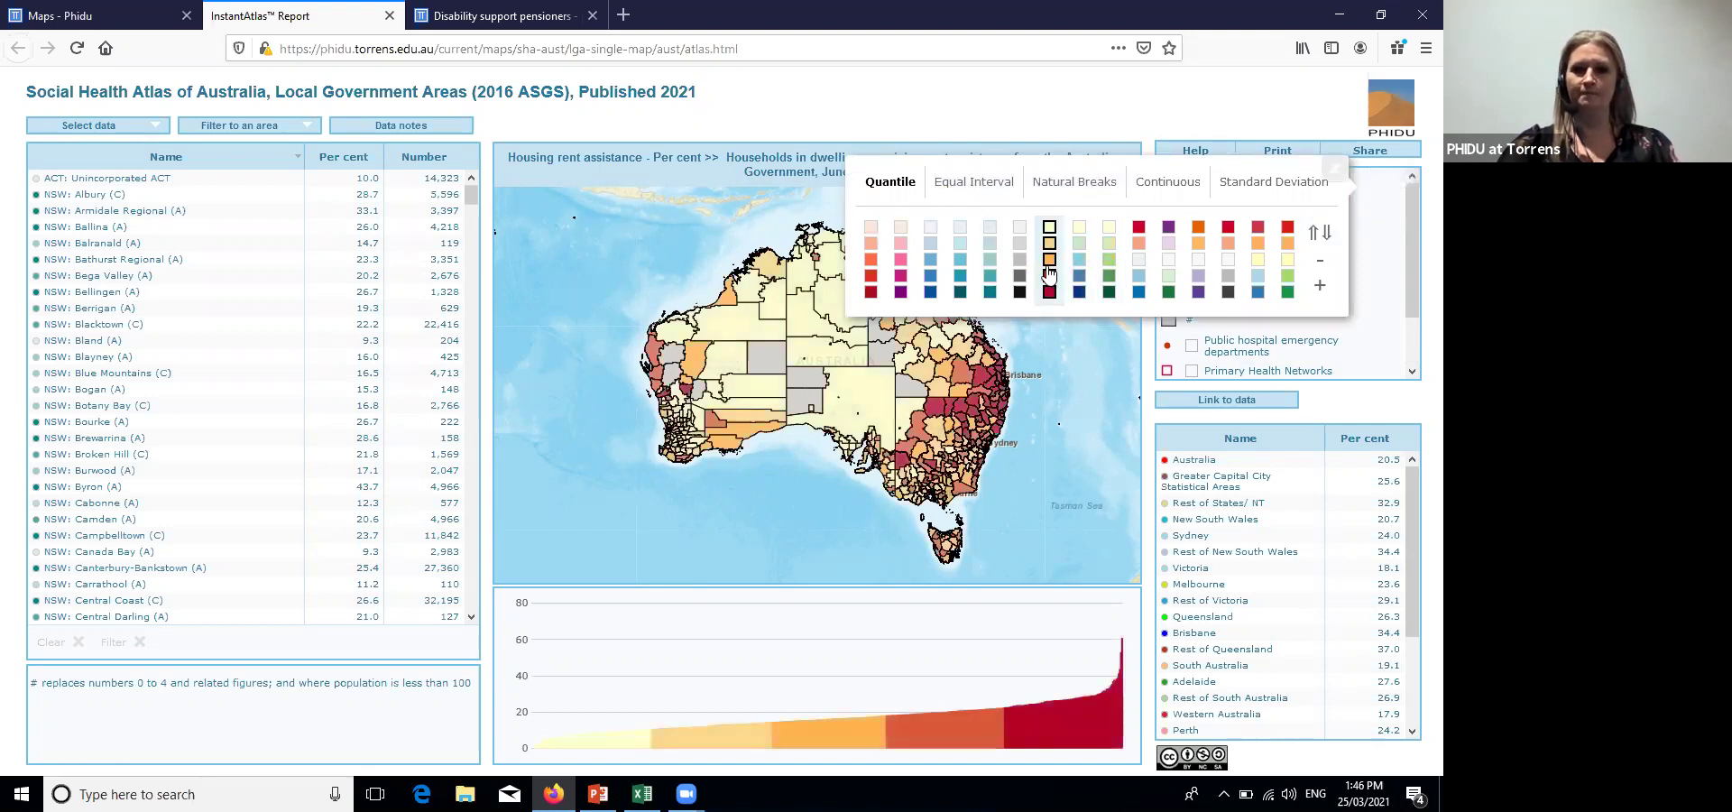
left_click(933, 259)
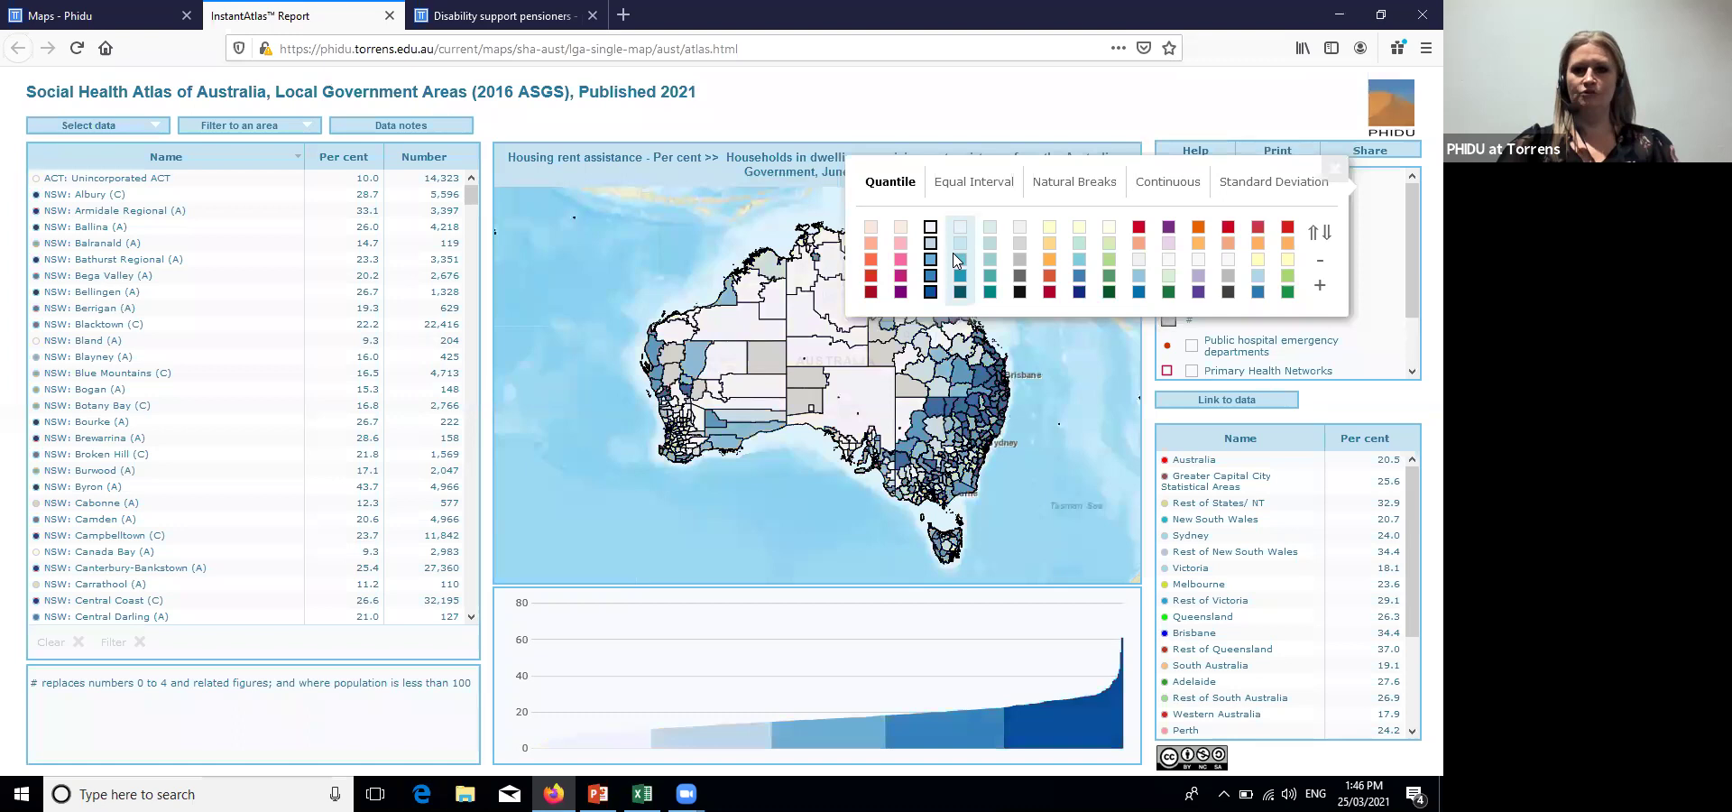
left_click(991, 264)
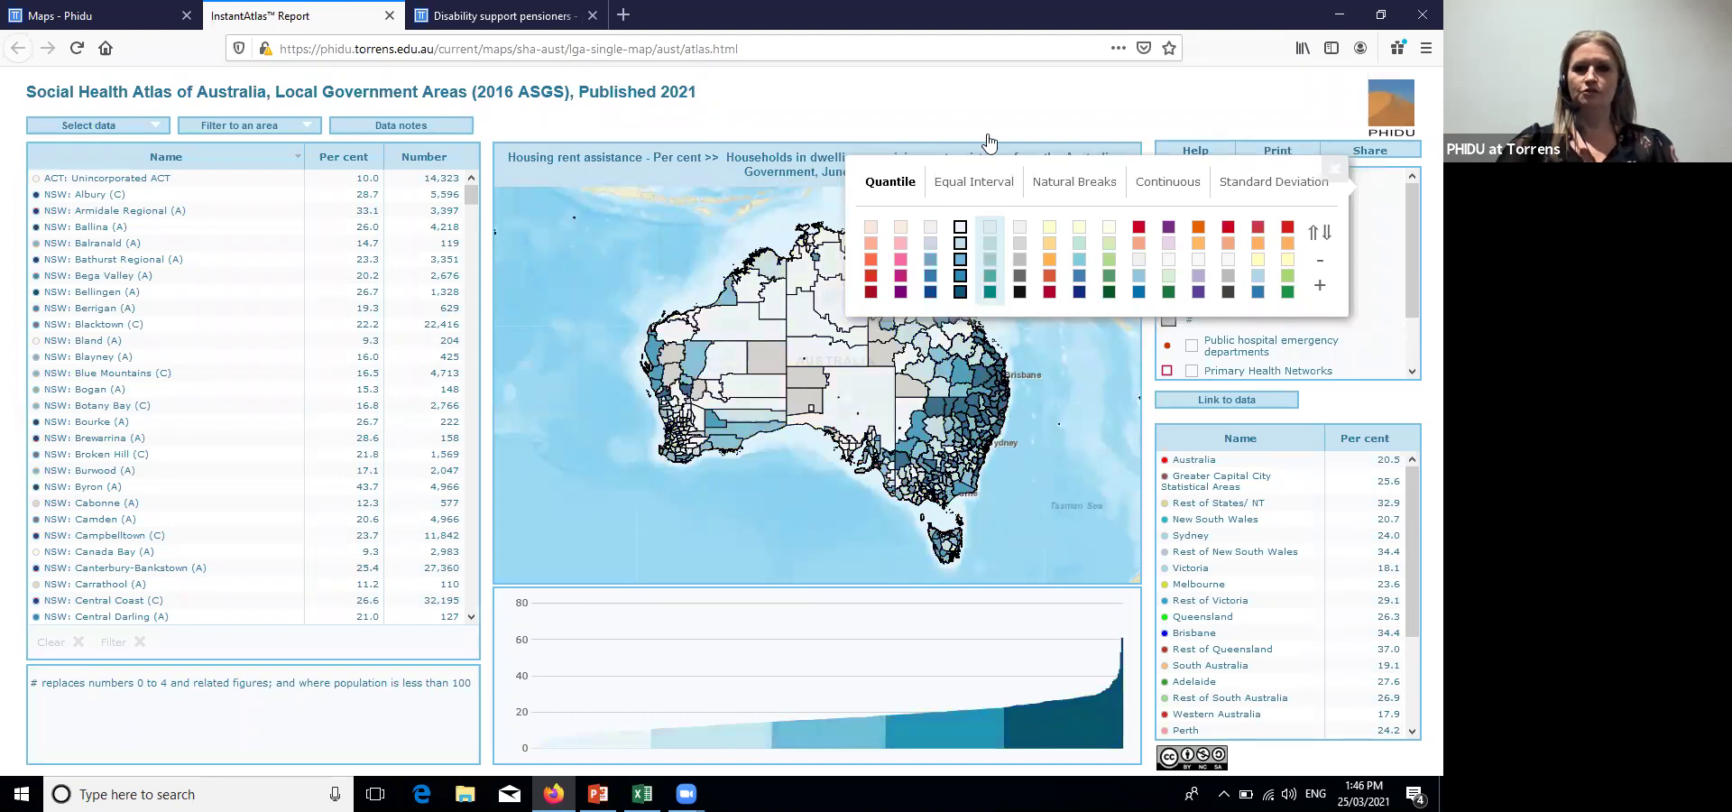
left_click(1320, 289)
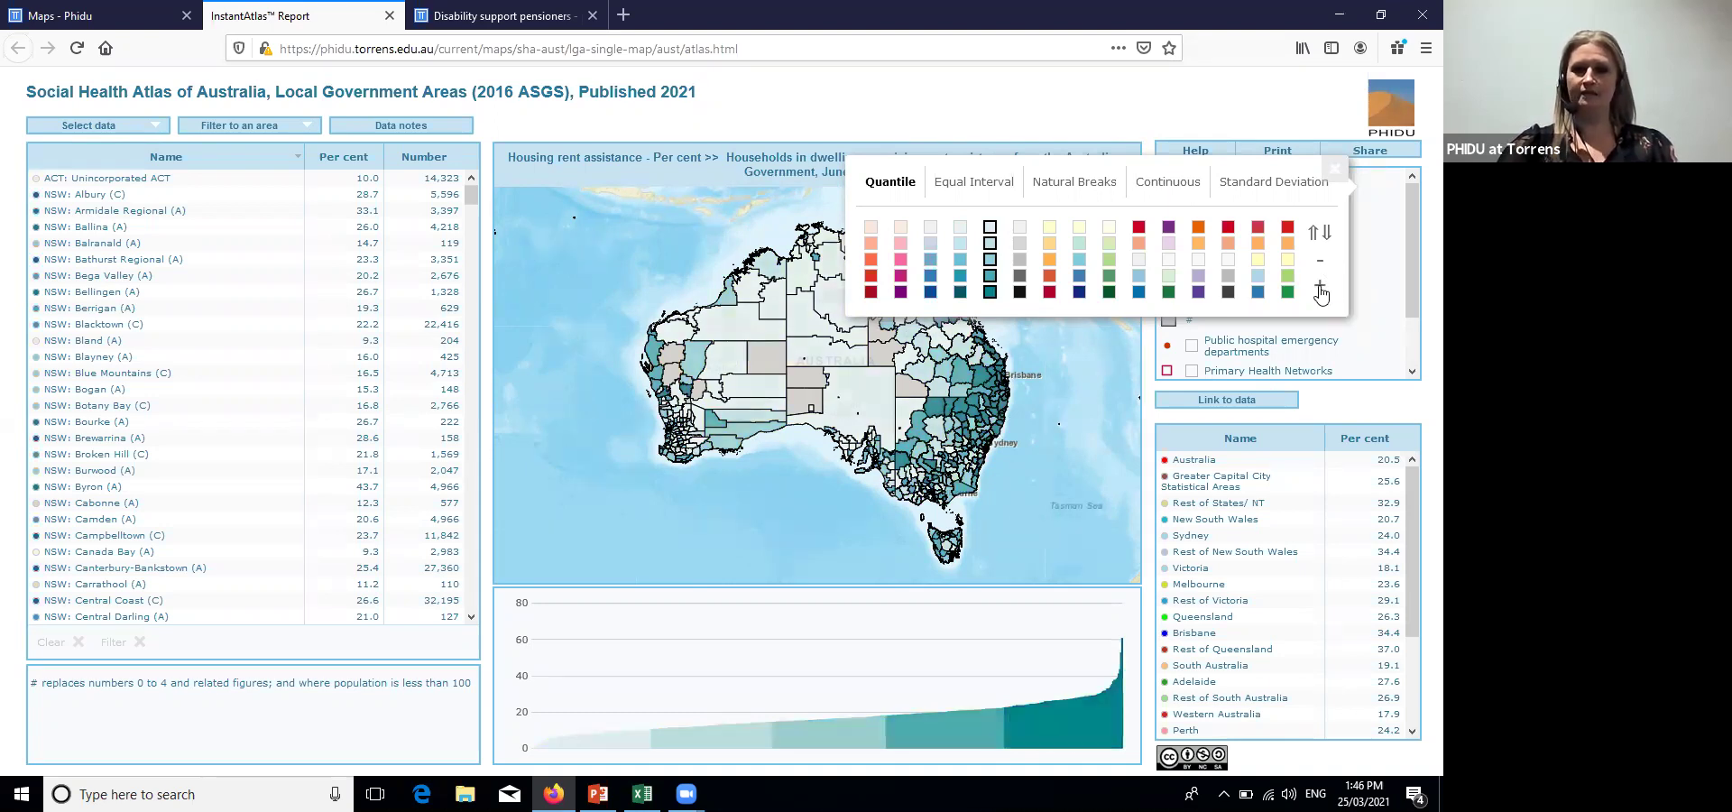
Try the Equal Interval and Natural Breaks classifications, restore Quantile, and close the legend settings
left_click(977, 190)
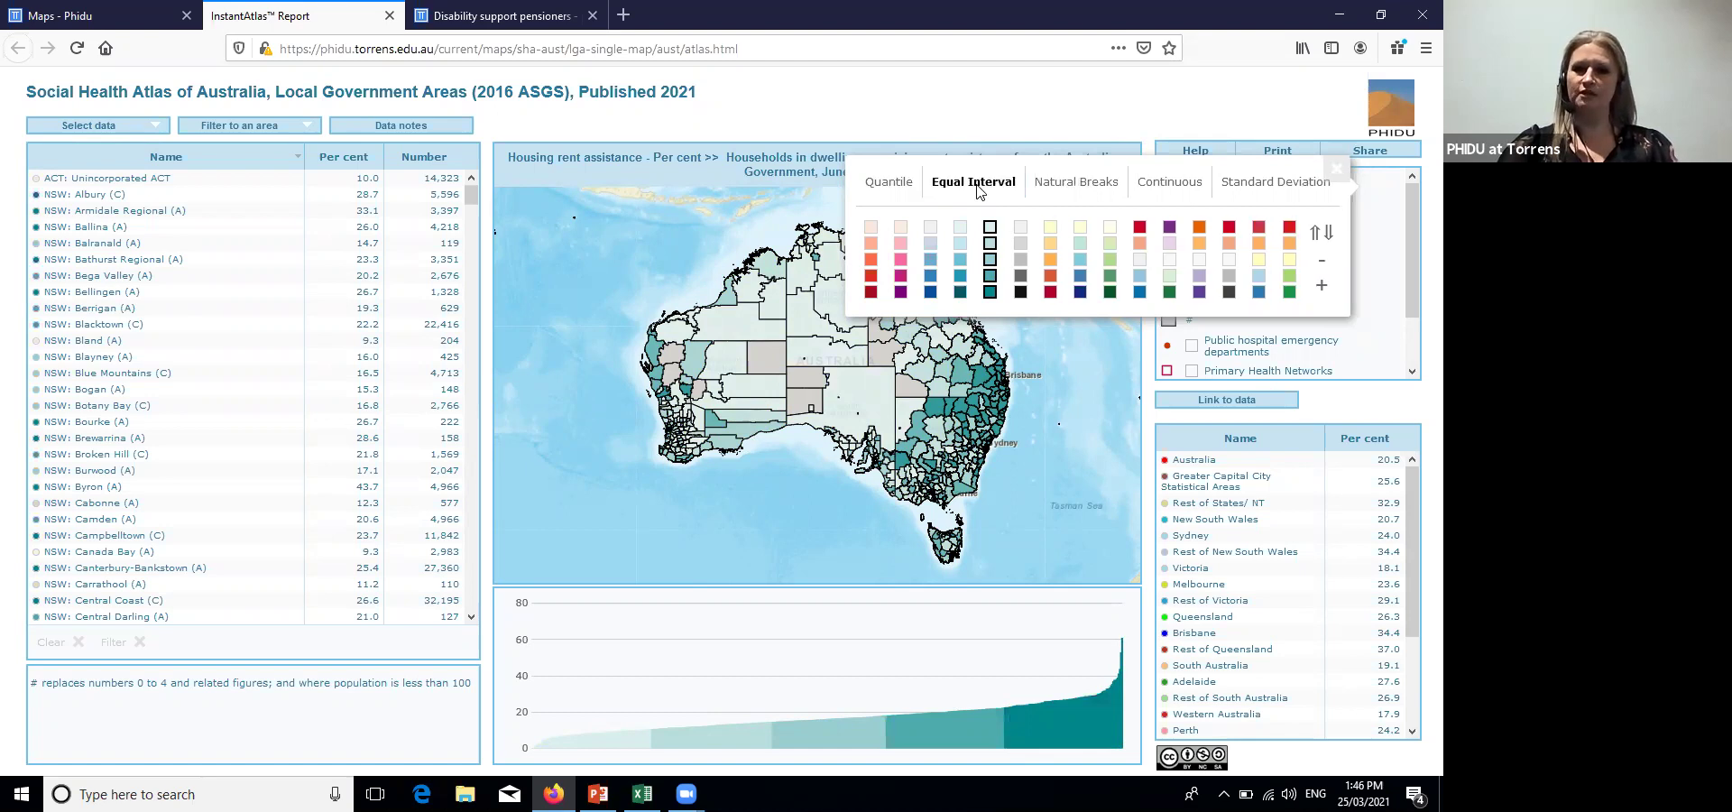
left_click(1058, 191)
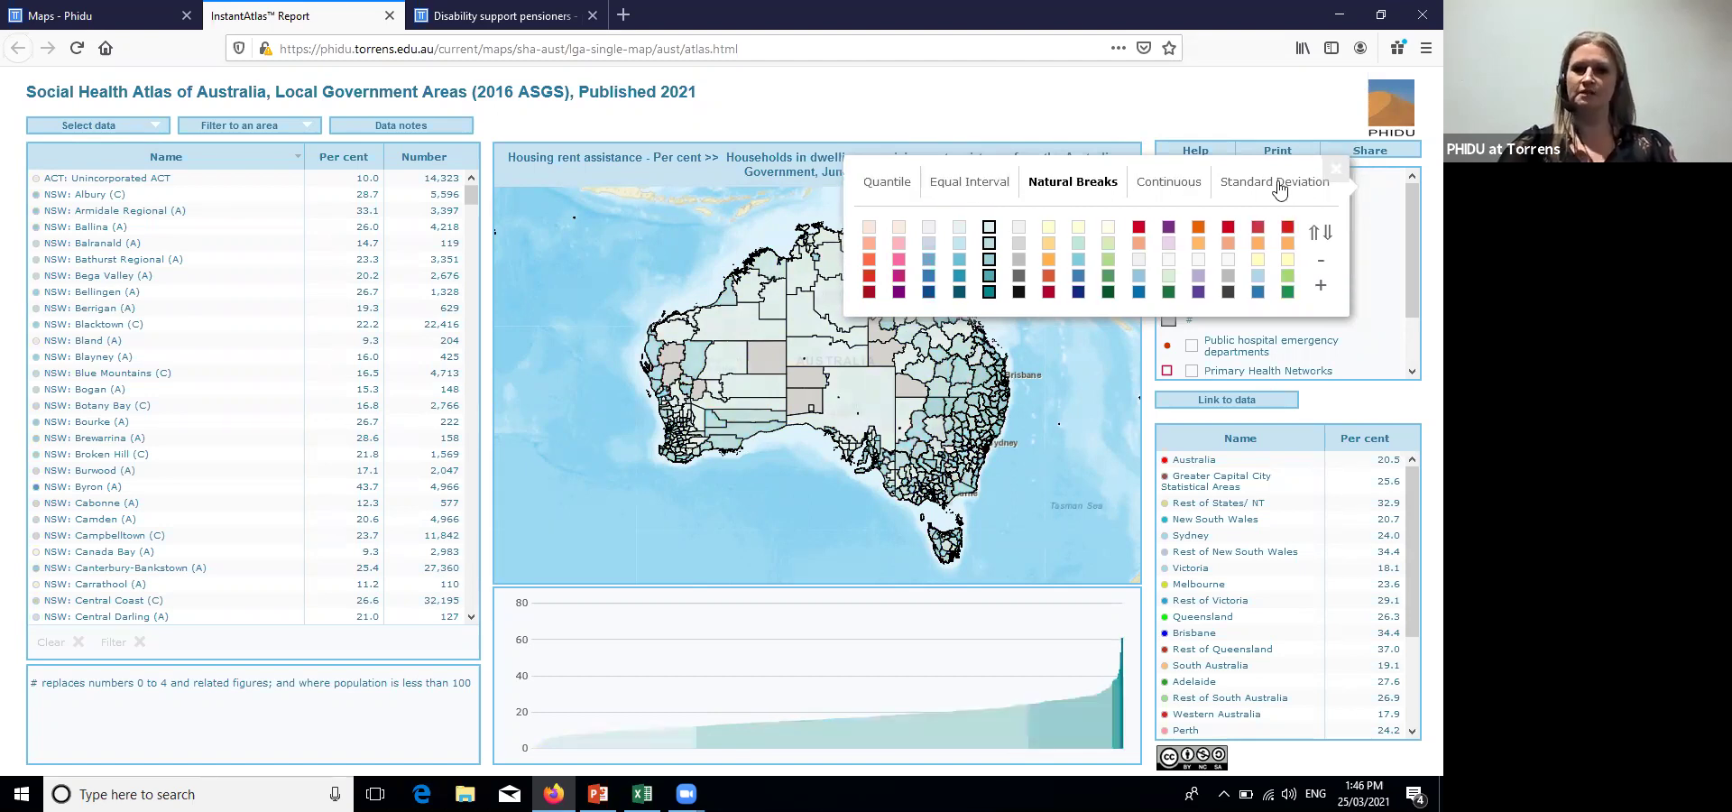
left_click(887, 183)
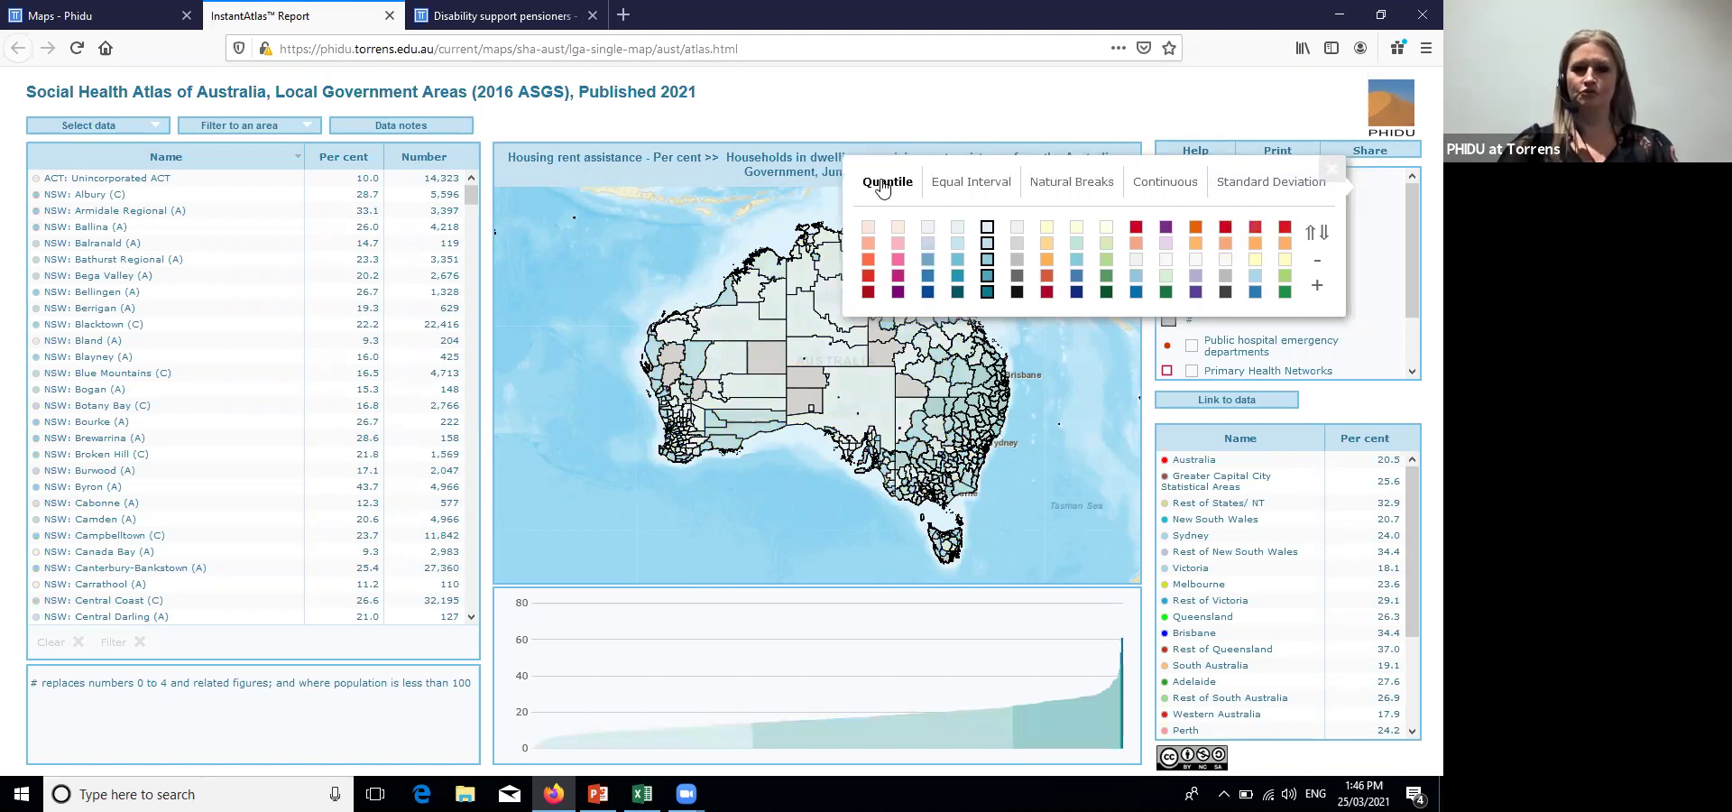
left_click(1336, 171)
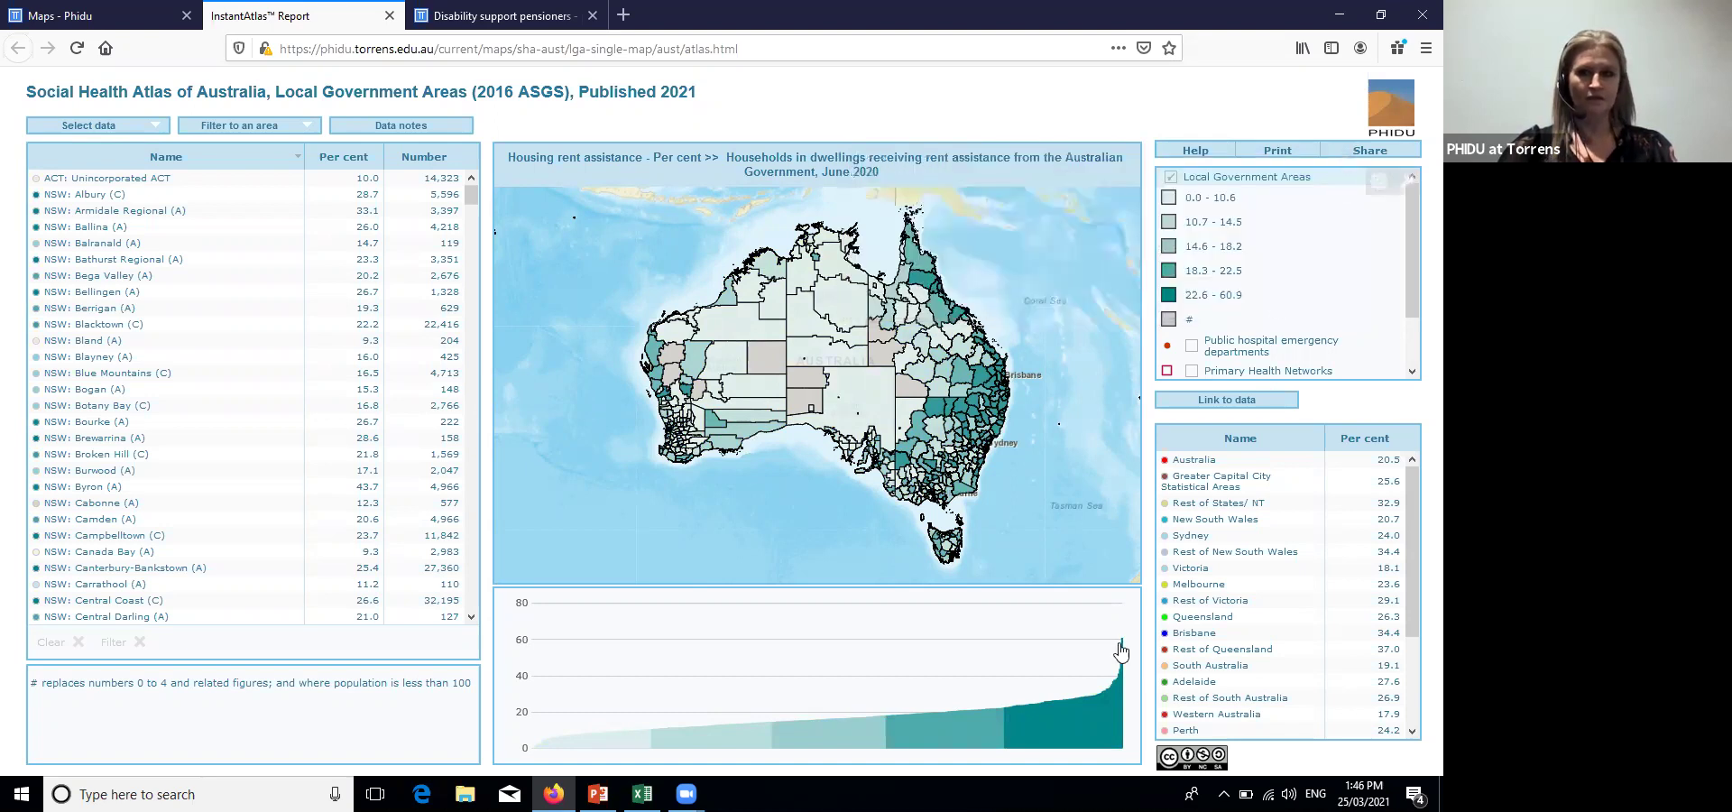
Add the Australia comparison line to the bar chart and compare the highest areas against it
mouse_move(1121, 649)
mouse_move(1126, 688)
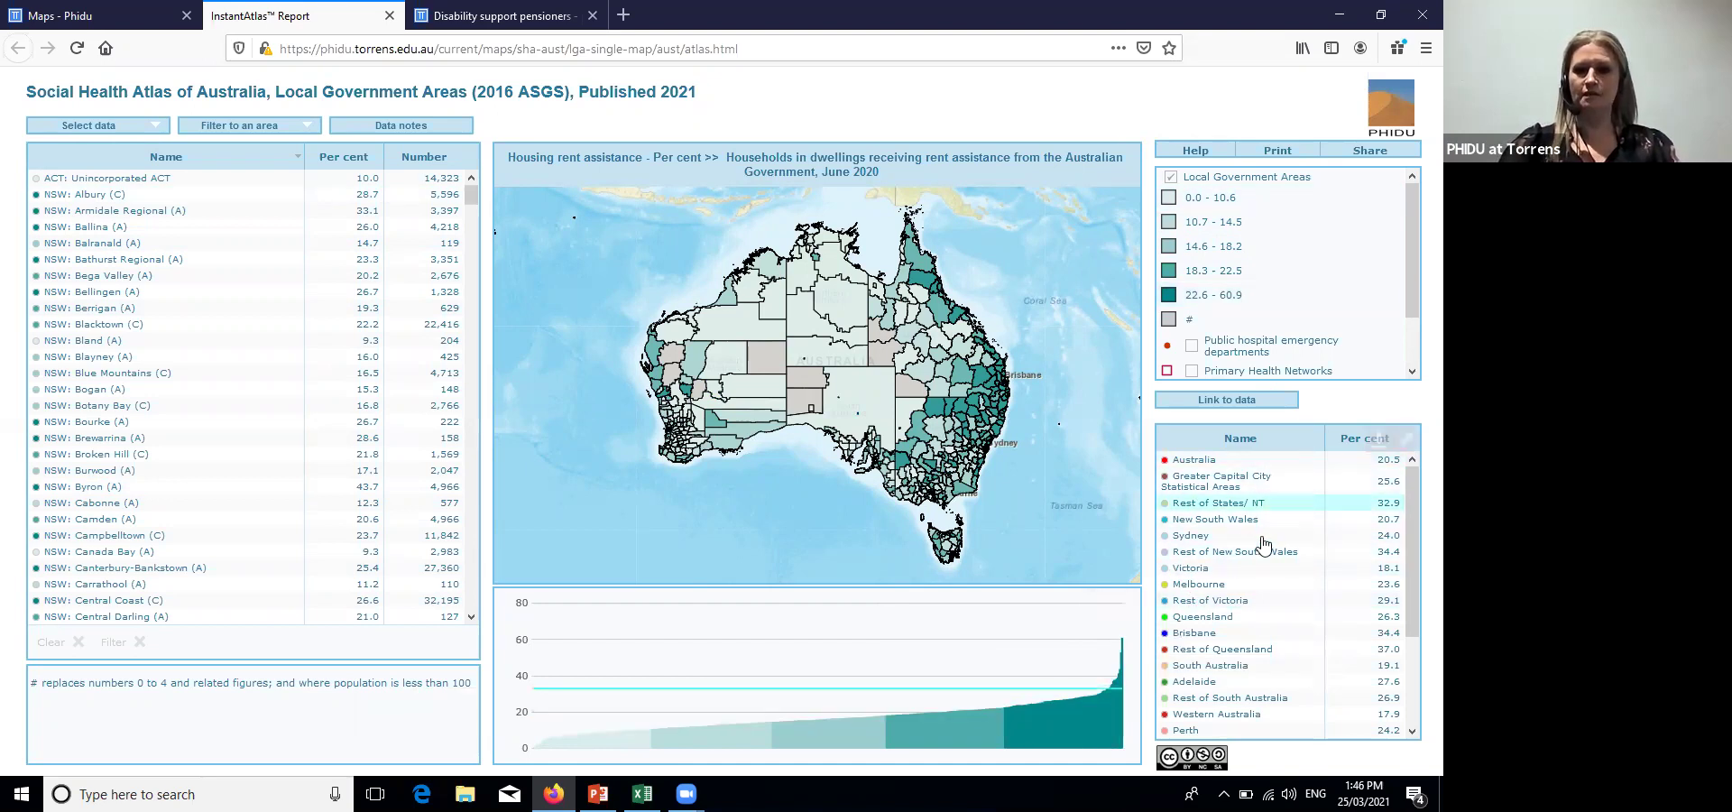
left_click(1261, 468)
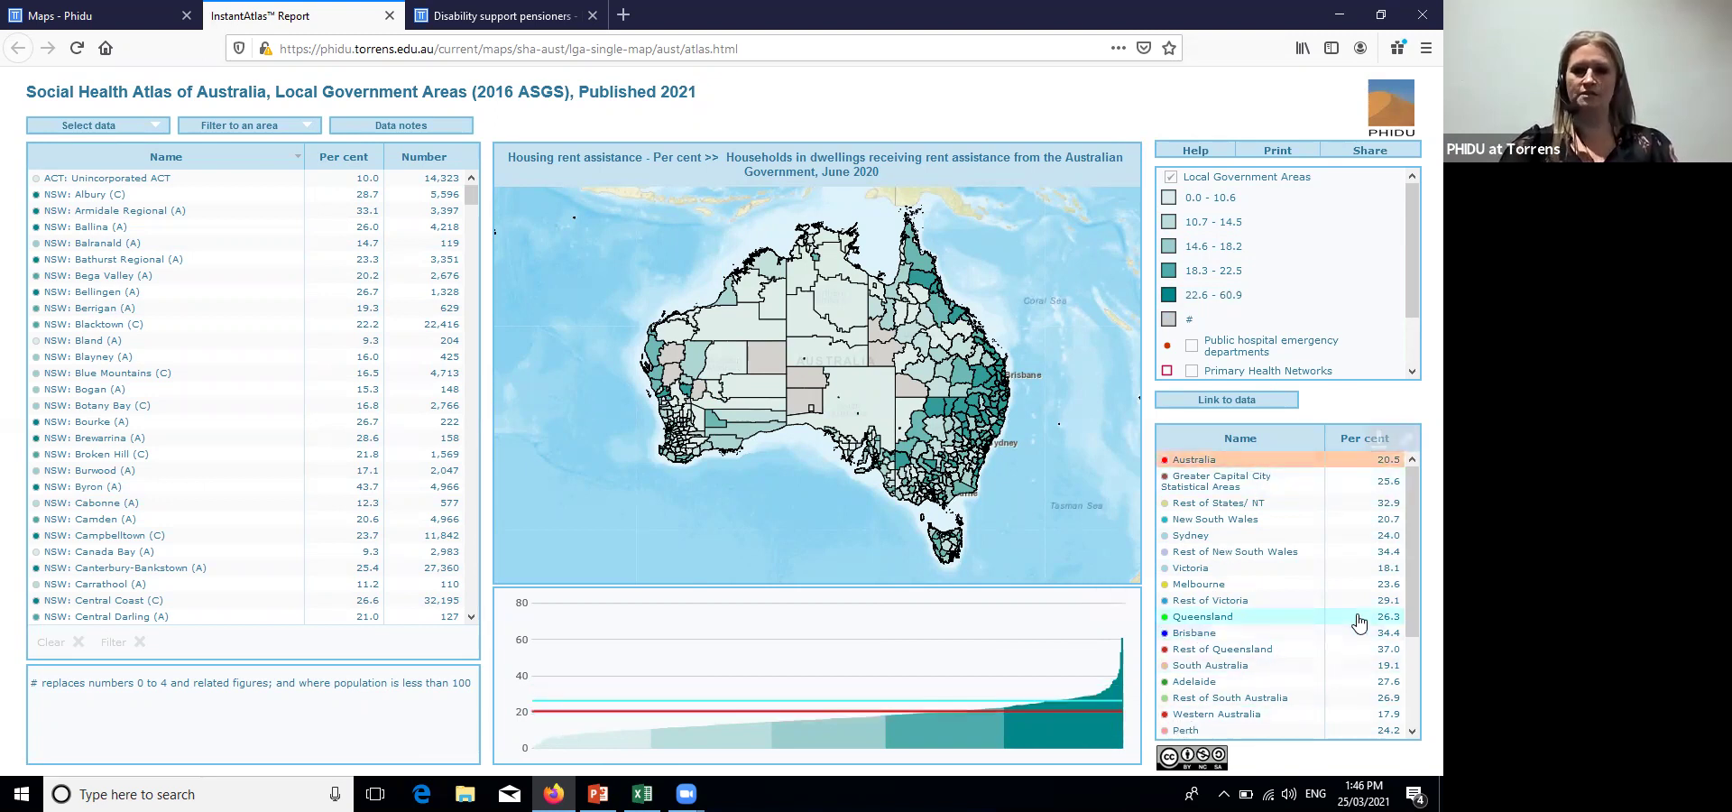
mouse_move(1099, 715)
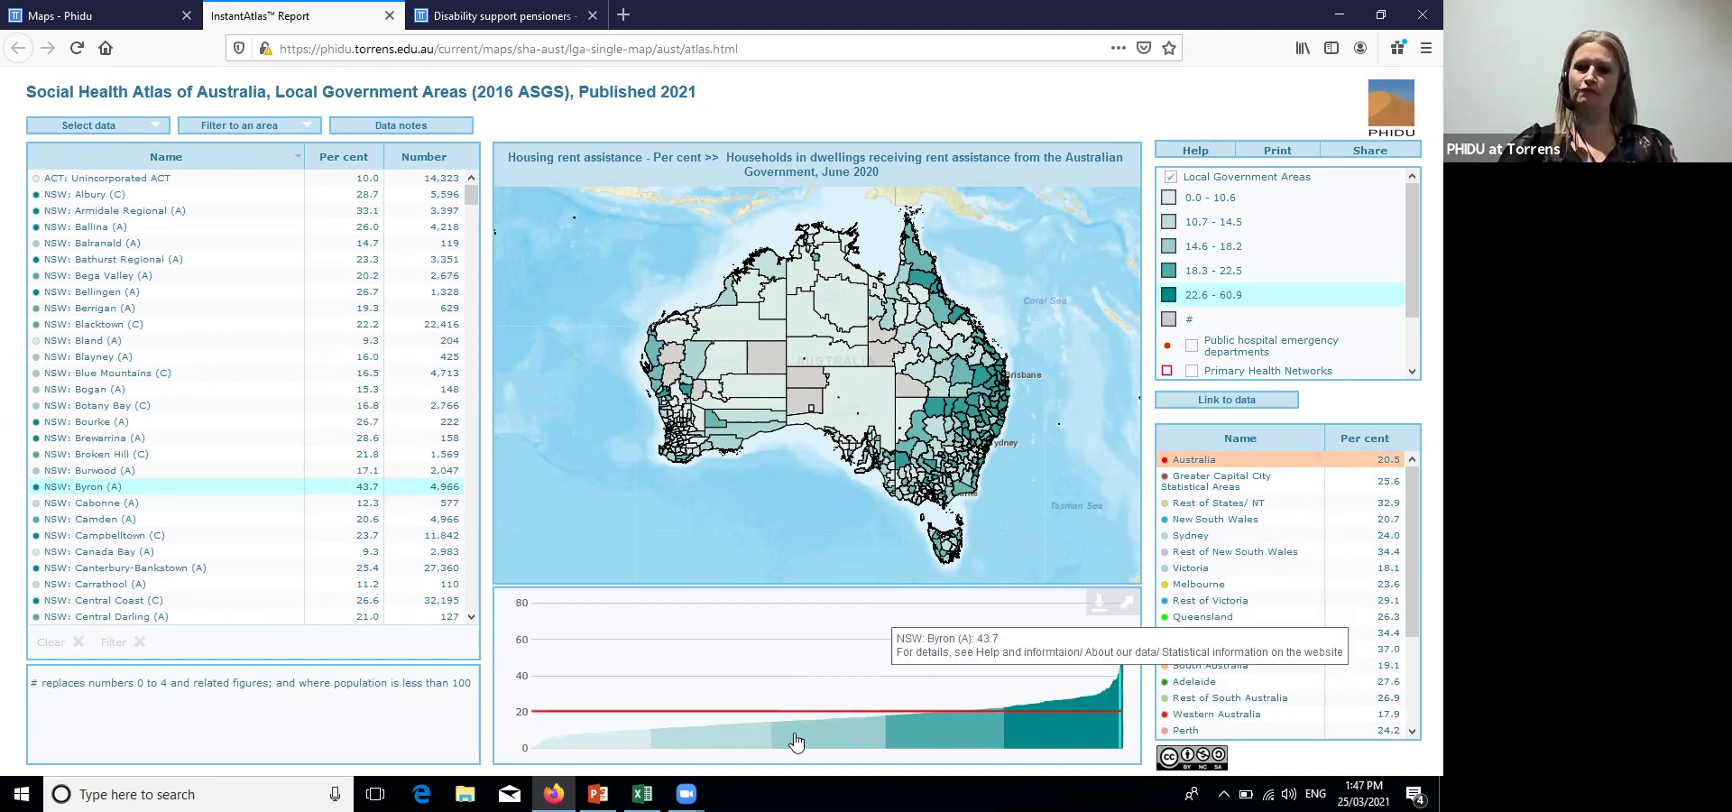
Add comparison lines for Victoria and Brisbane to the chart, and clear all selected comparison areas
left_click(1216, 571)
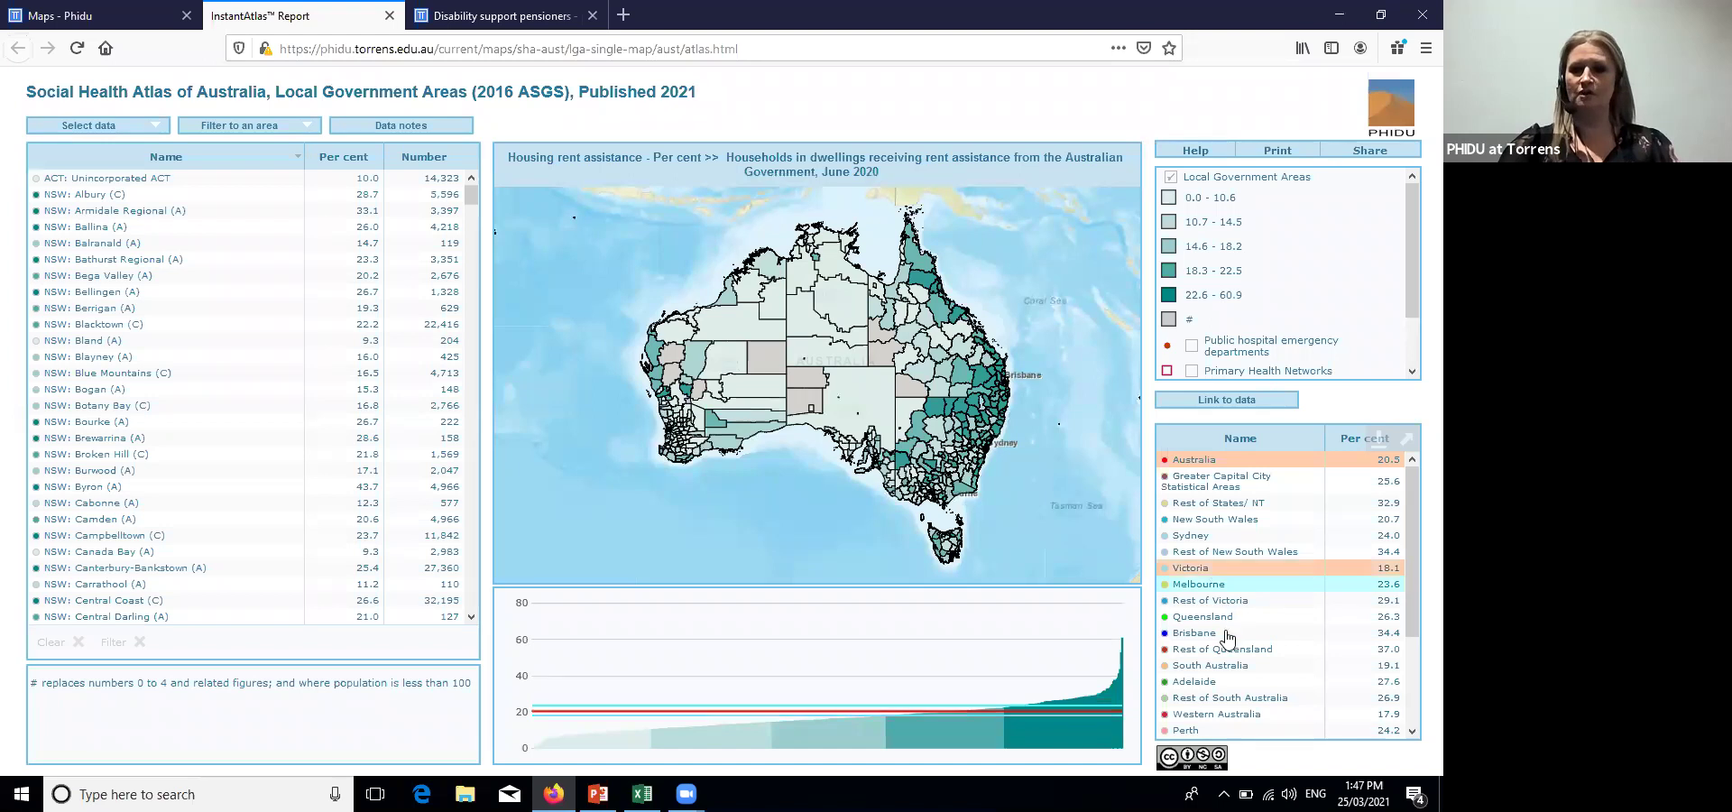
left_click(1227, 634)
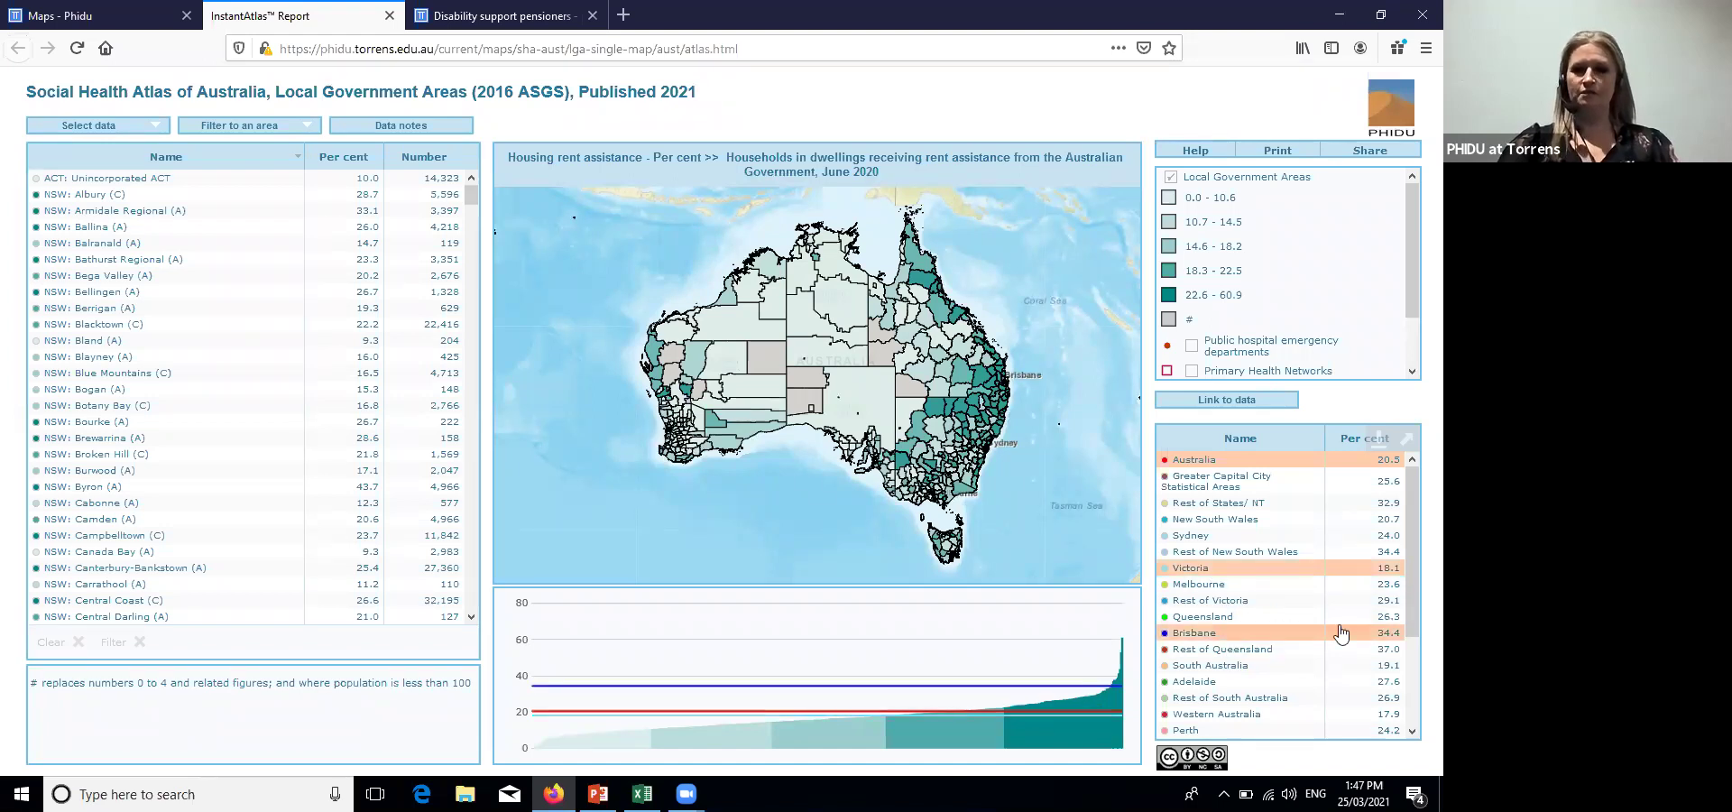
left_click(1212, 634)
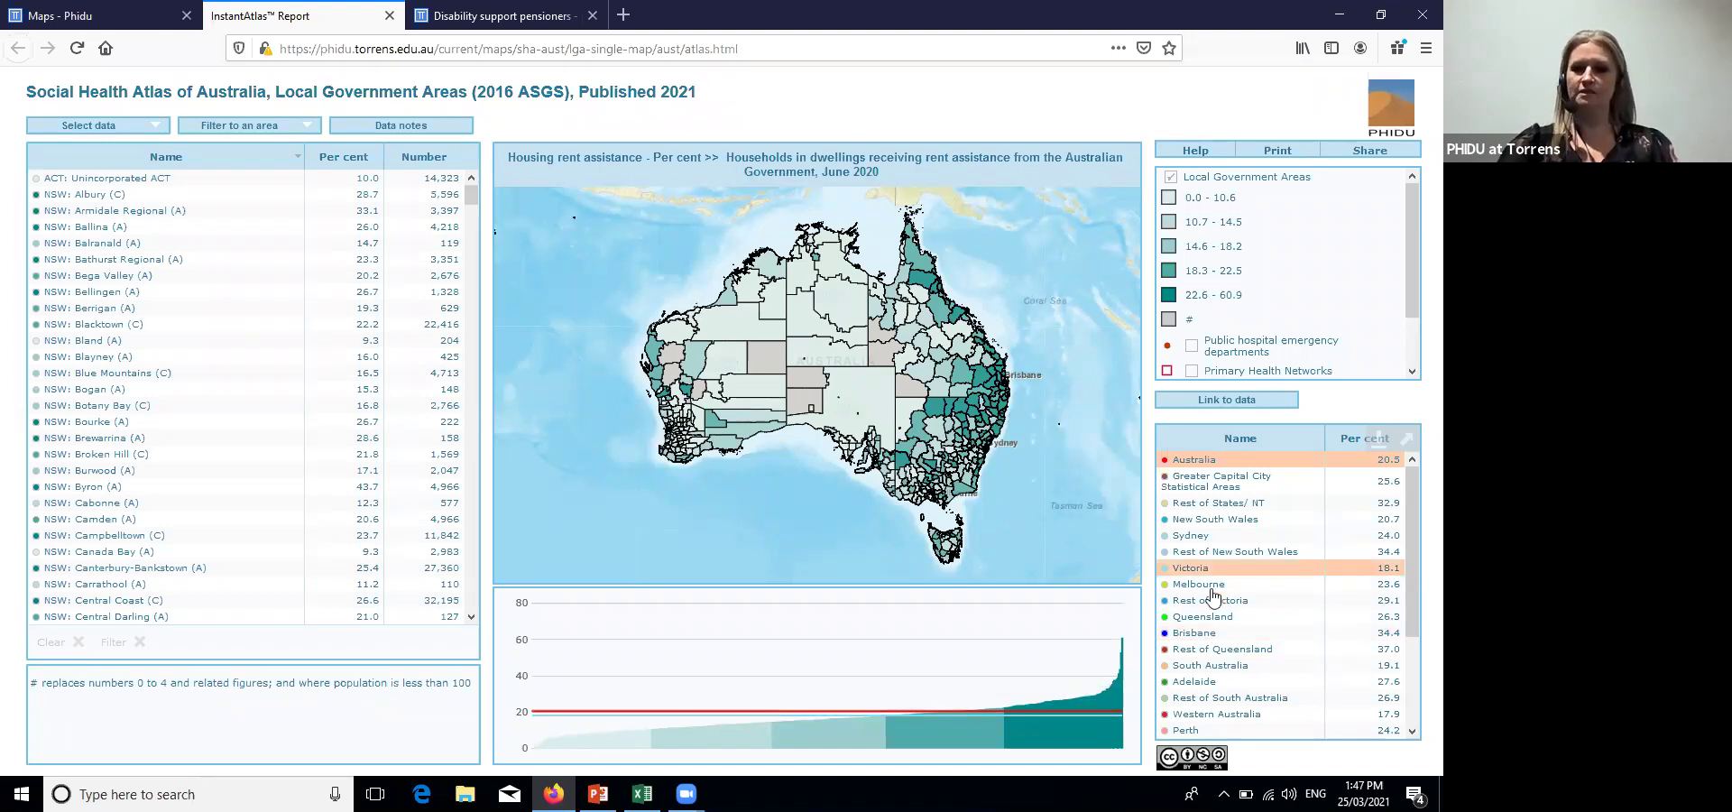
left_click(1197, 460)
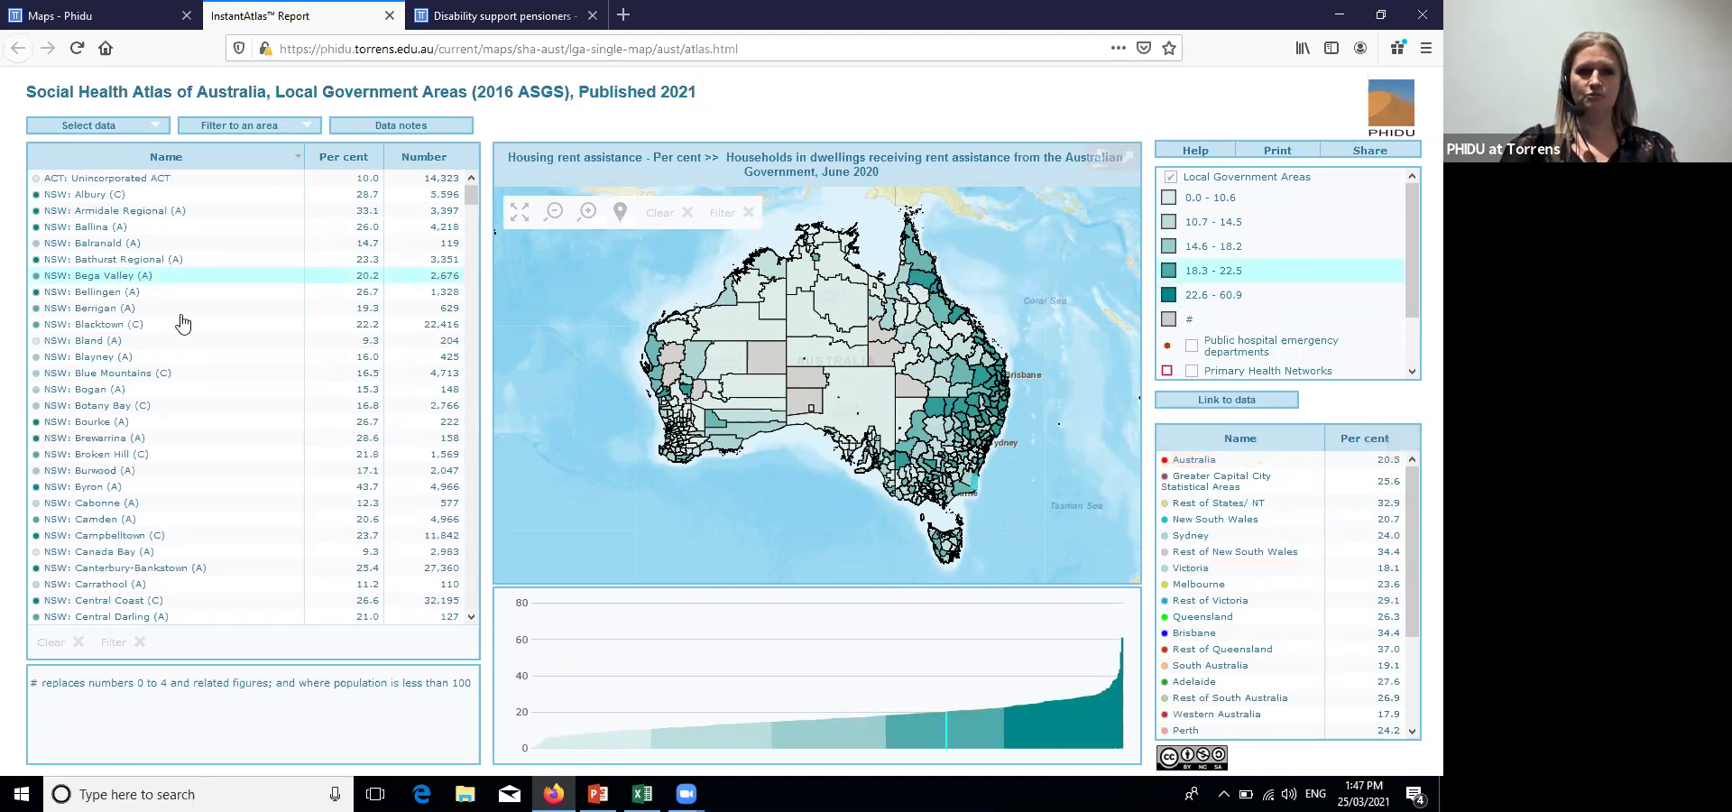
Filter the rent assistance atlas by State/ Territory to Queensland
left_click(171, 438)
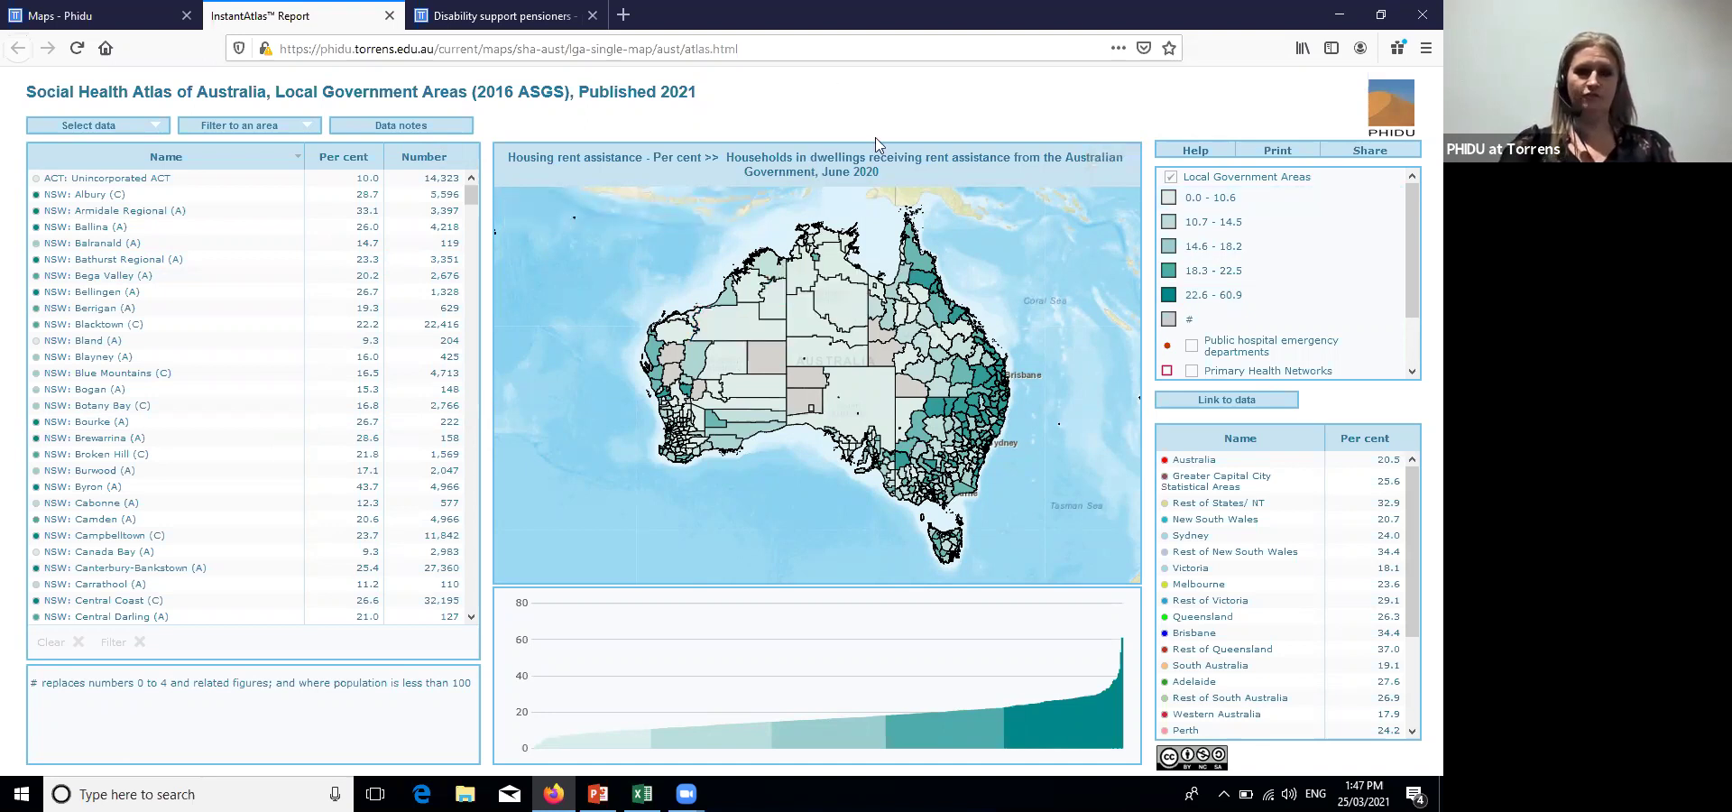
left_click(267, 132)
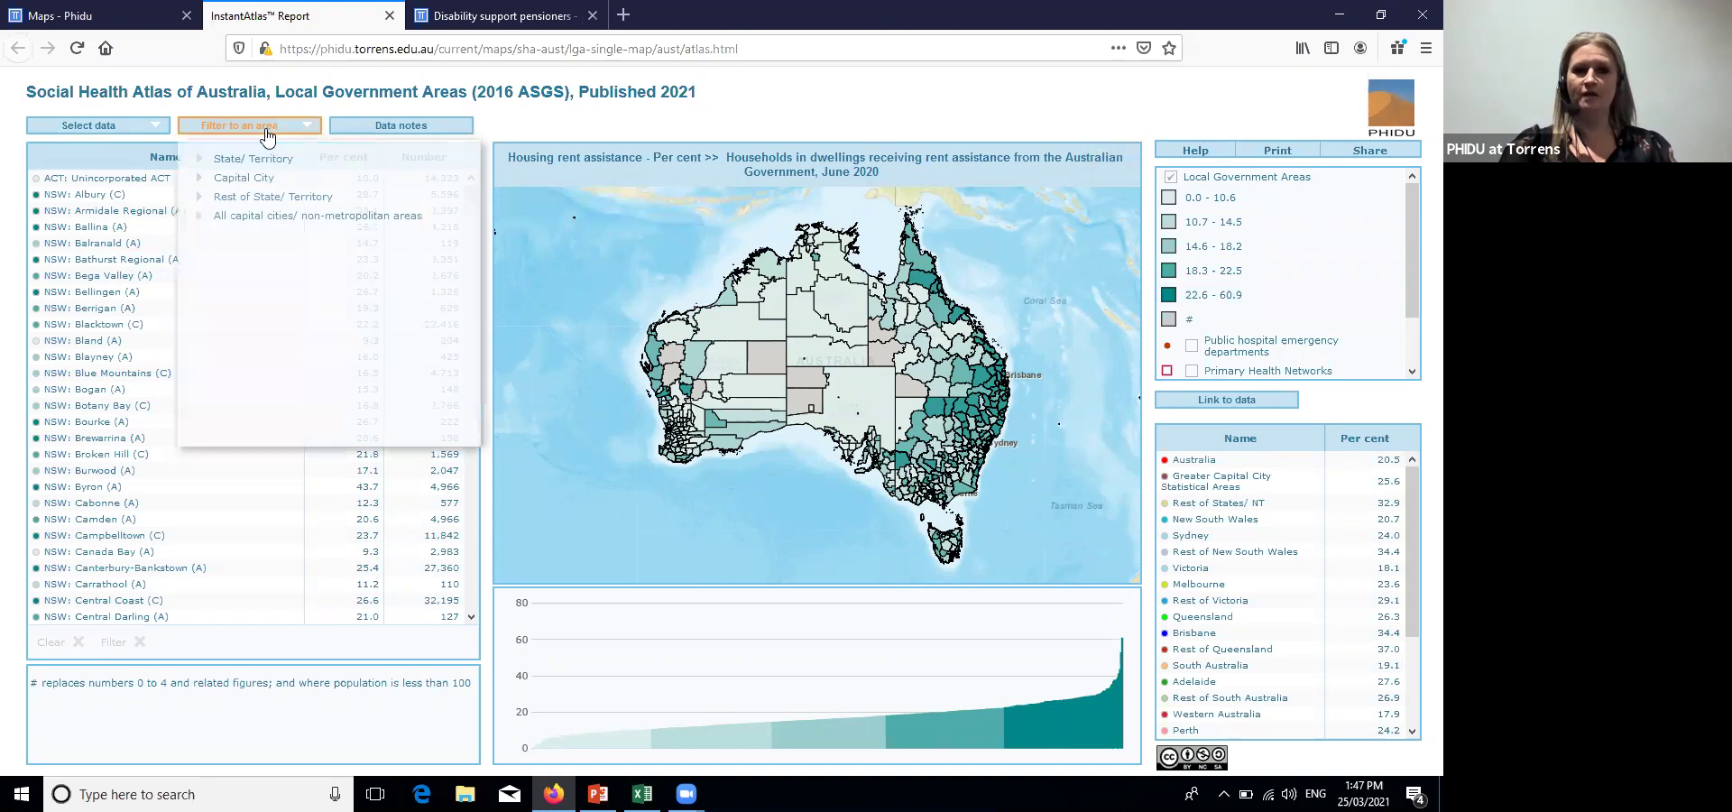
left_click(271, 159)
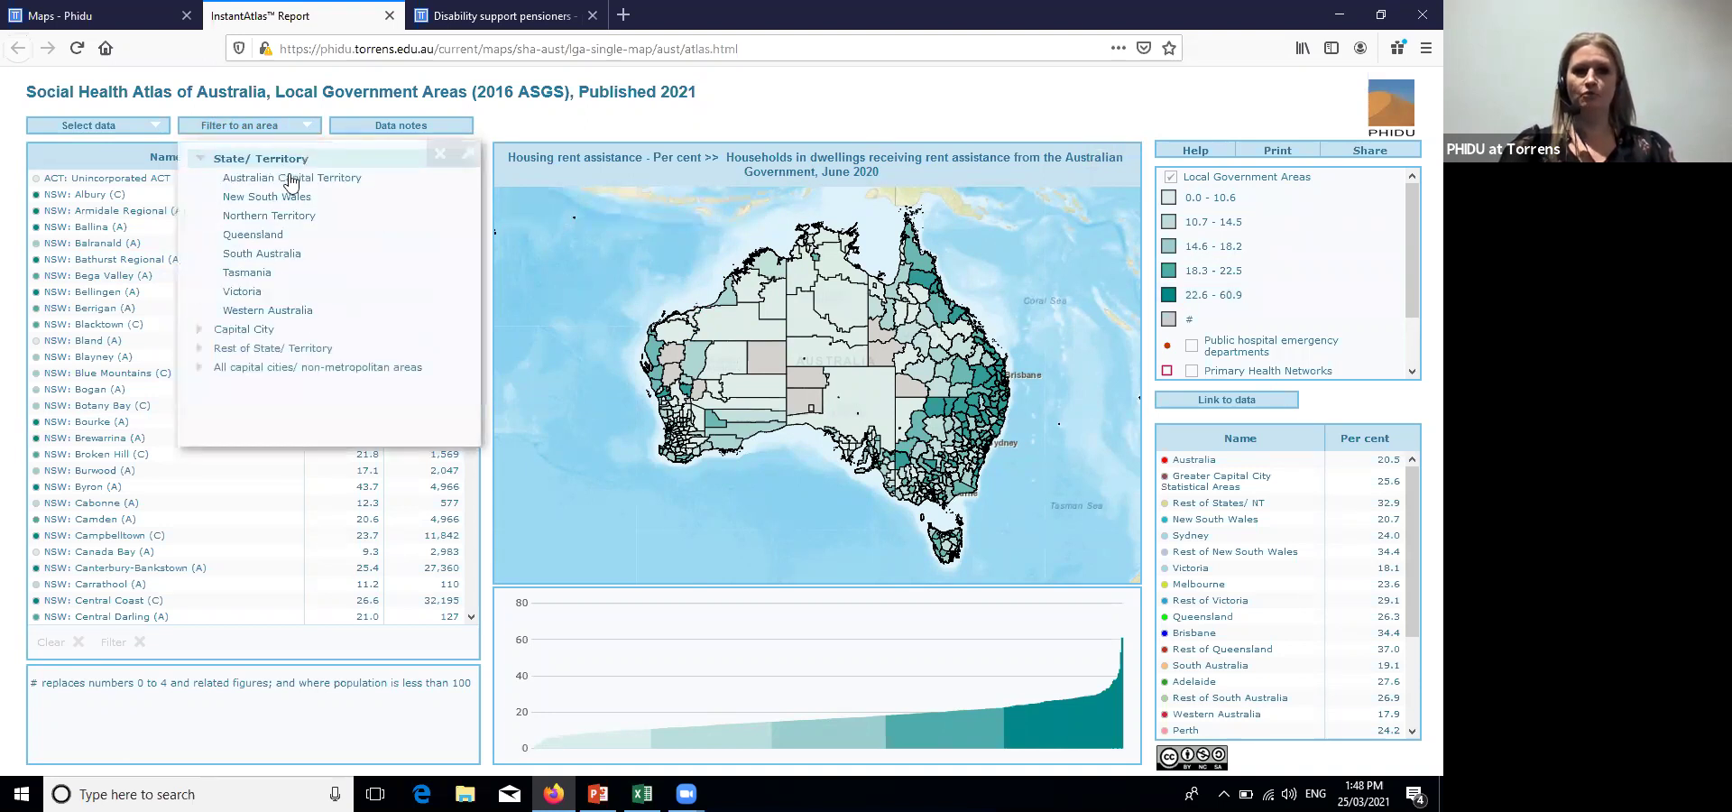
left_click(307, 238)
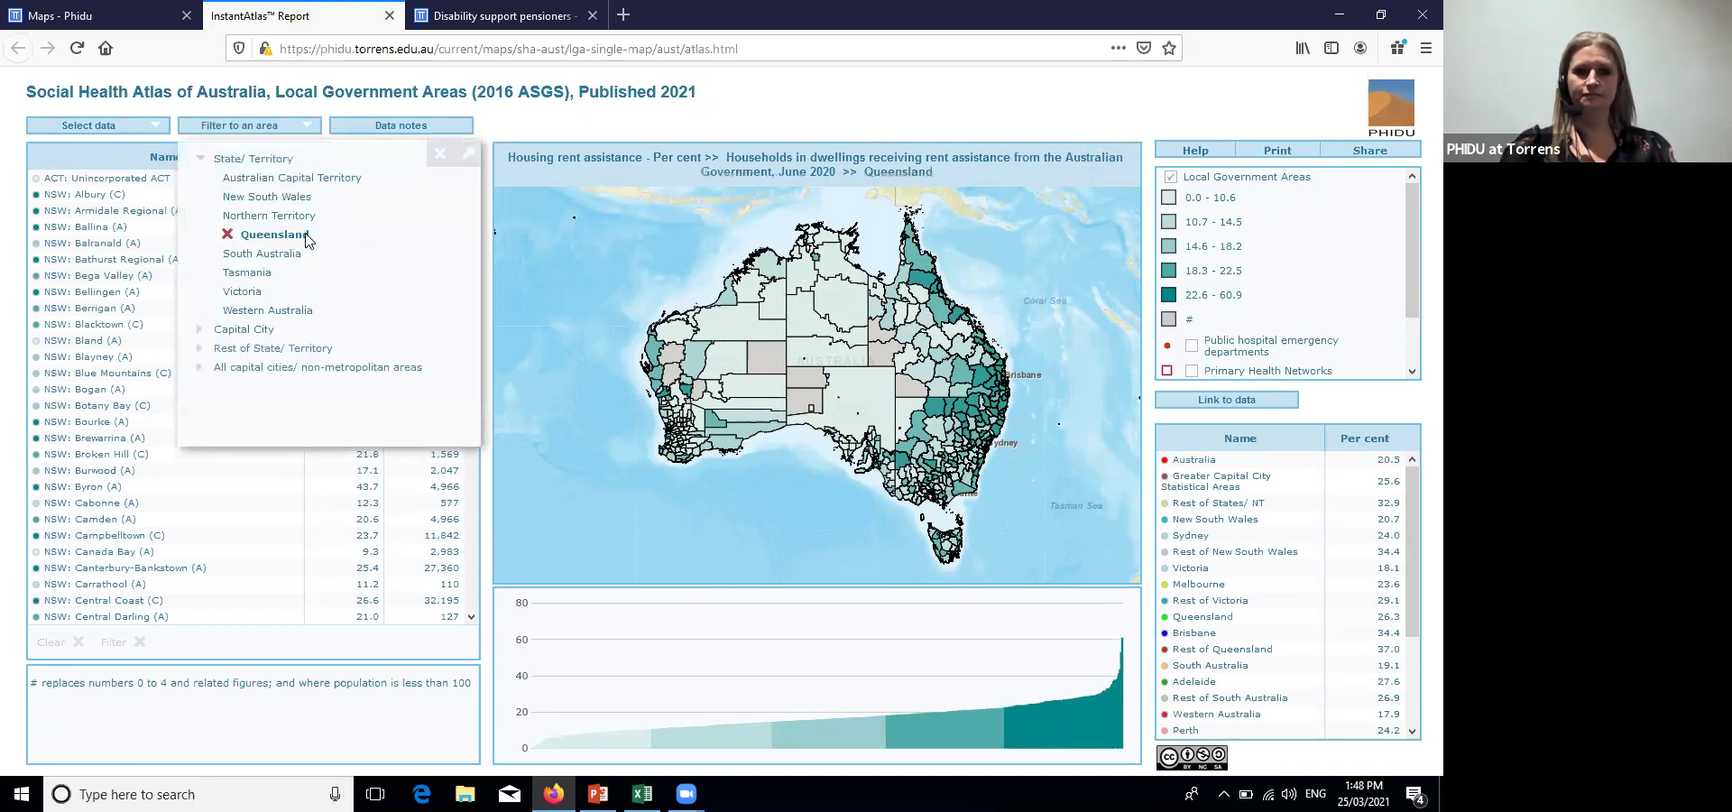
Filter the rent assistance atlas by Capital City to Adelaide, and clear the area filter
left_click(244, 132)
left_click(245, 130)
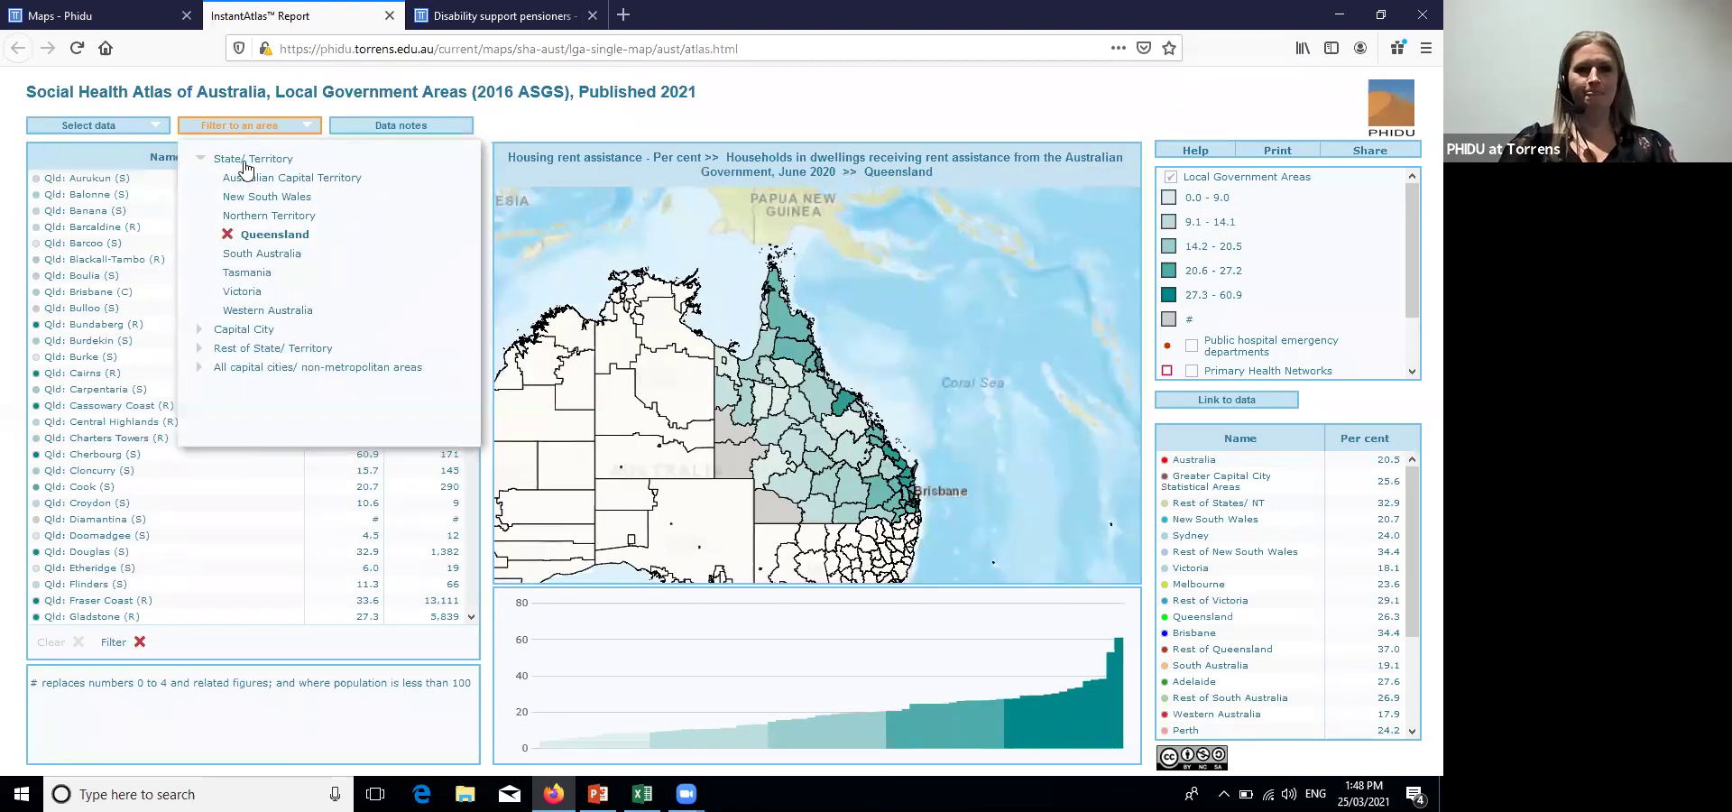
left_click(244, 162)
left_click(242, 178)
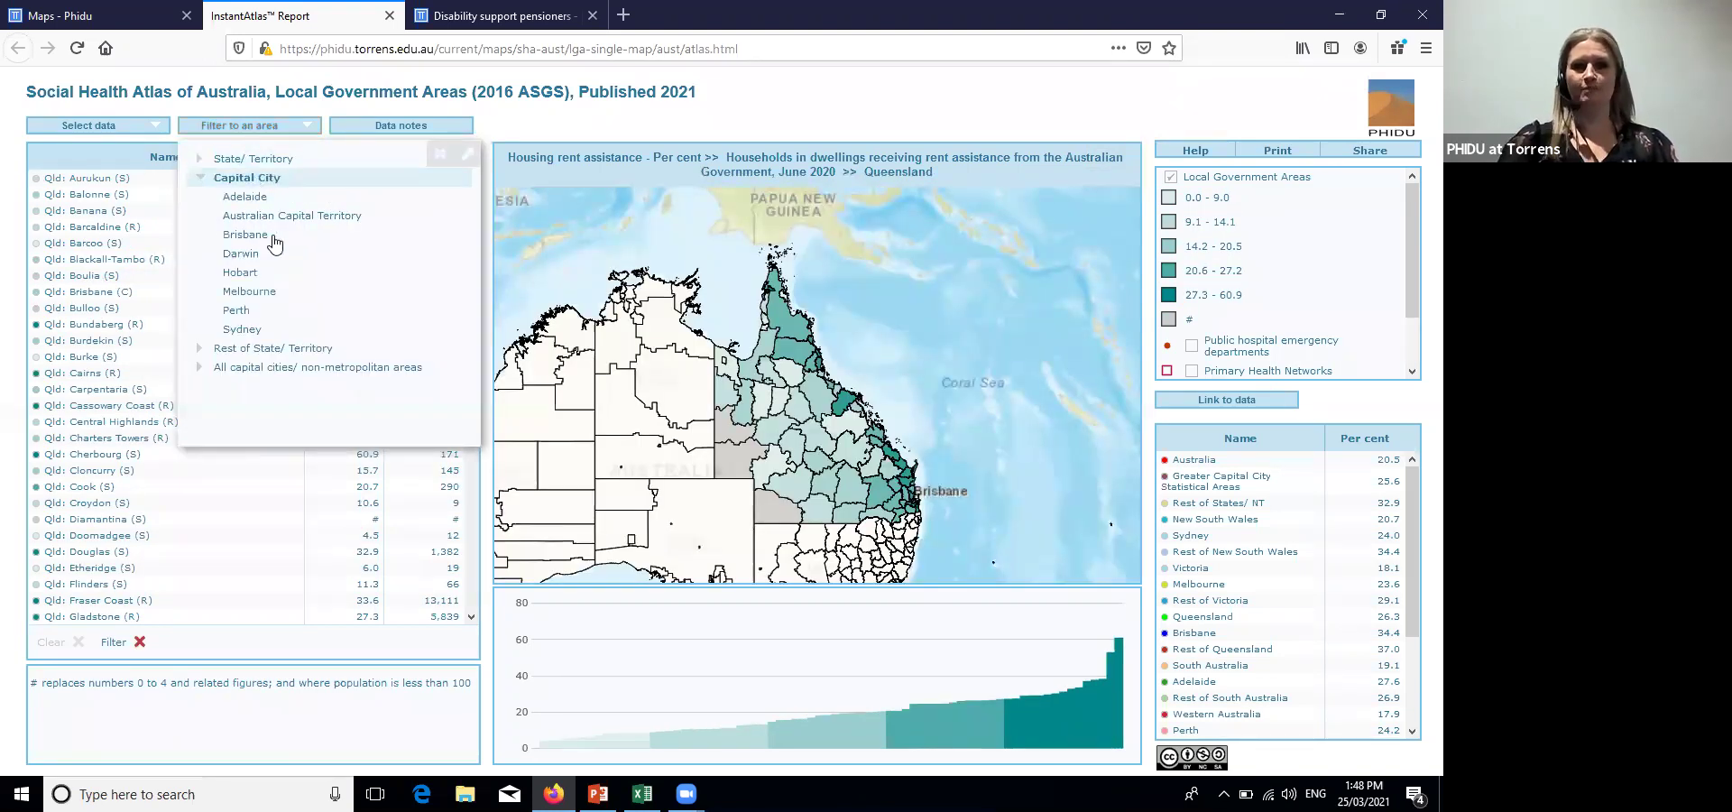
left_click(272, 201)
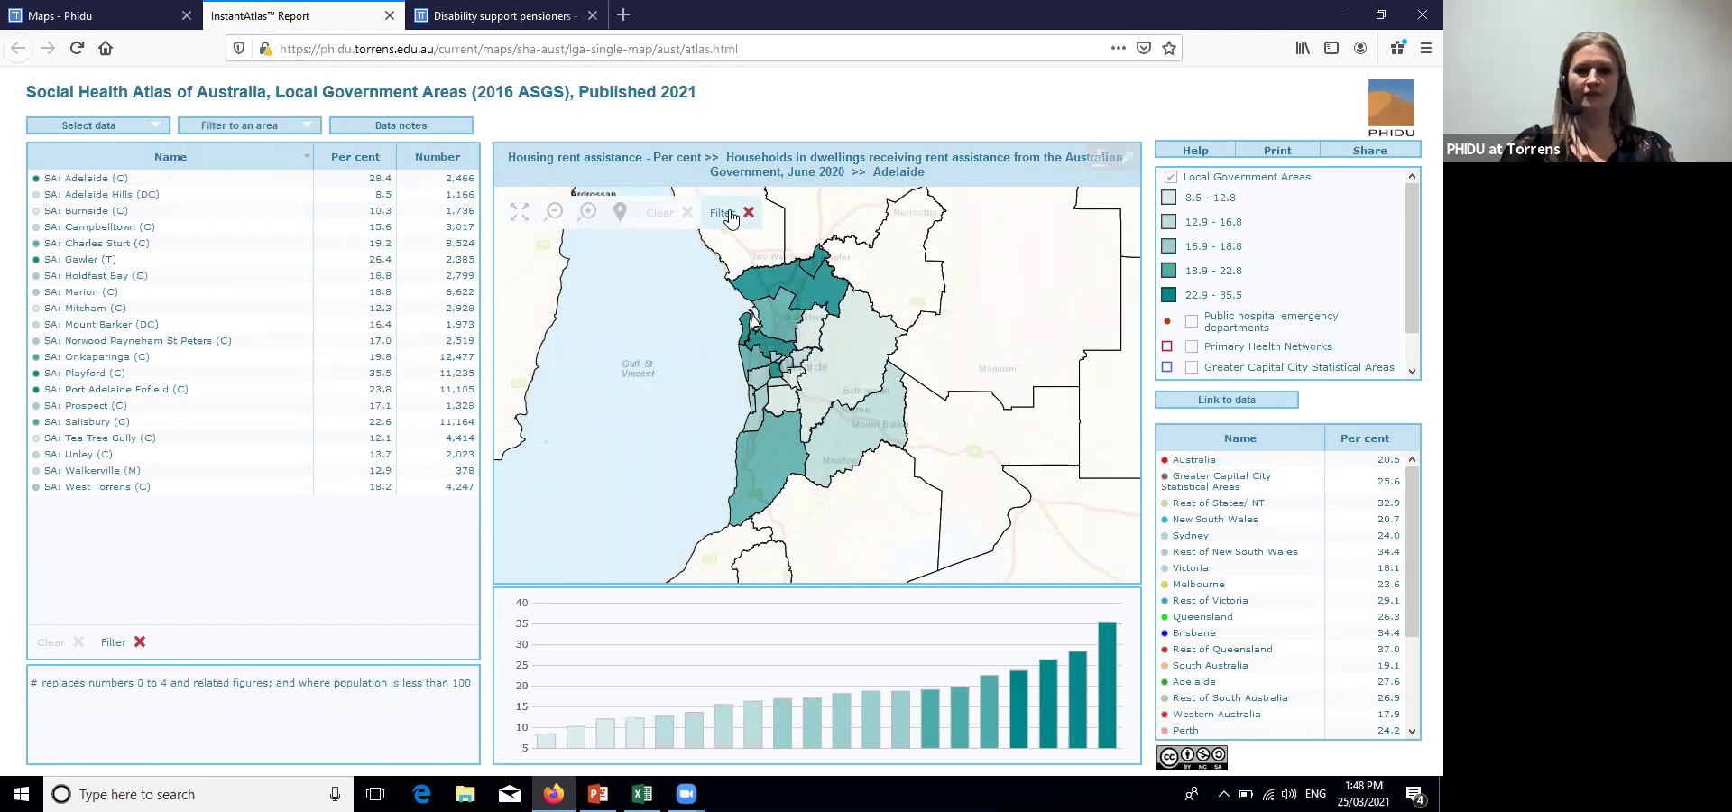
left_click(730, 218)
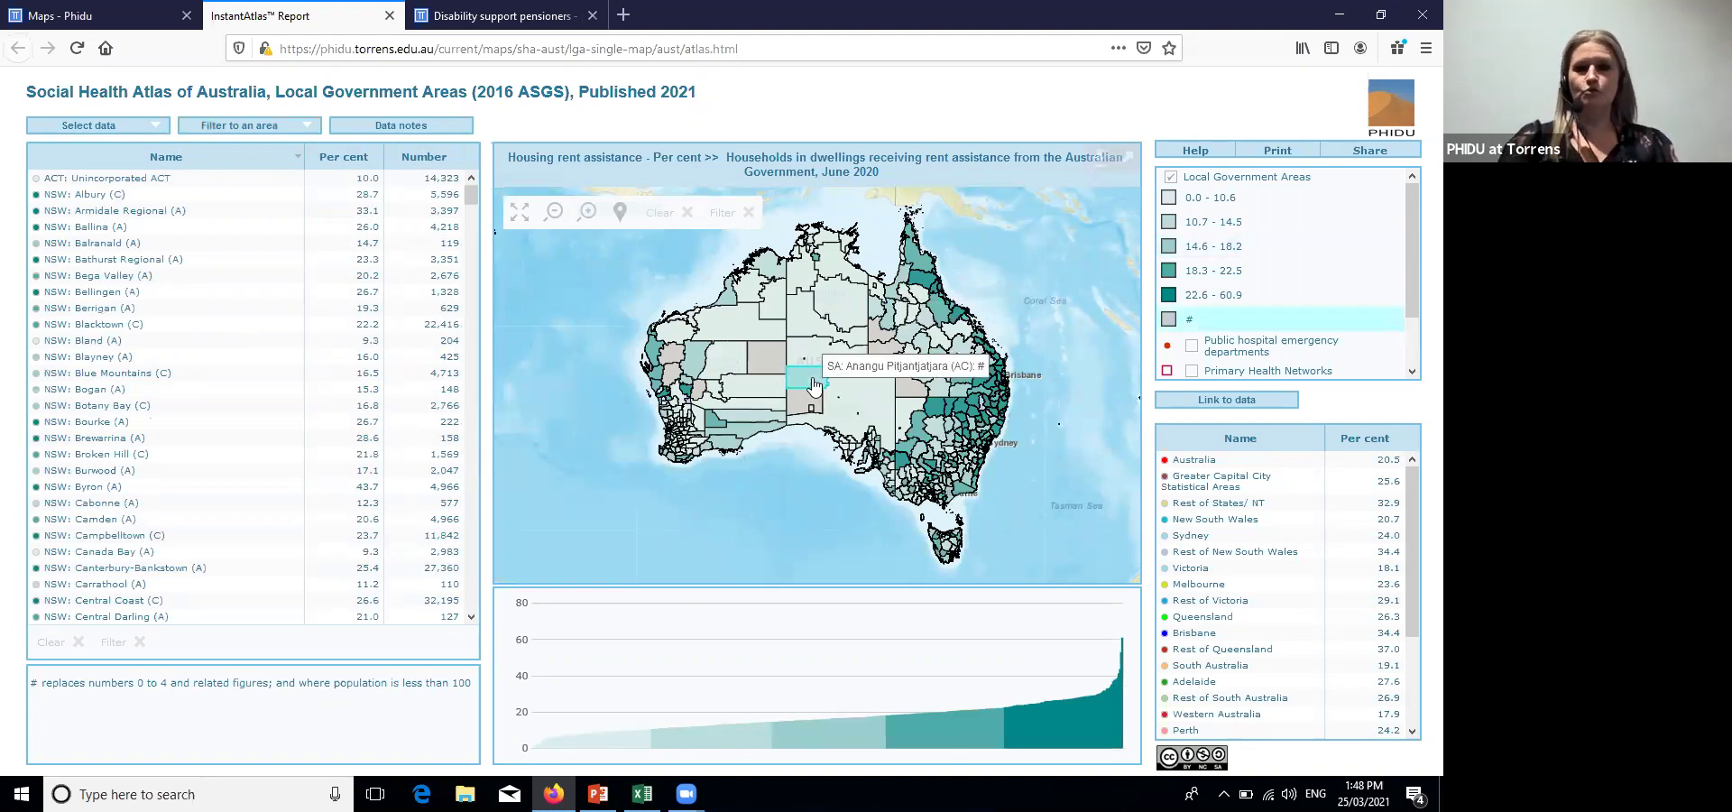
Zoom in on the map around central Australia and return it to the full extent
scroll(814, 385, "up", 1)
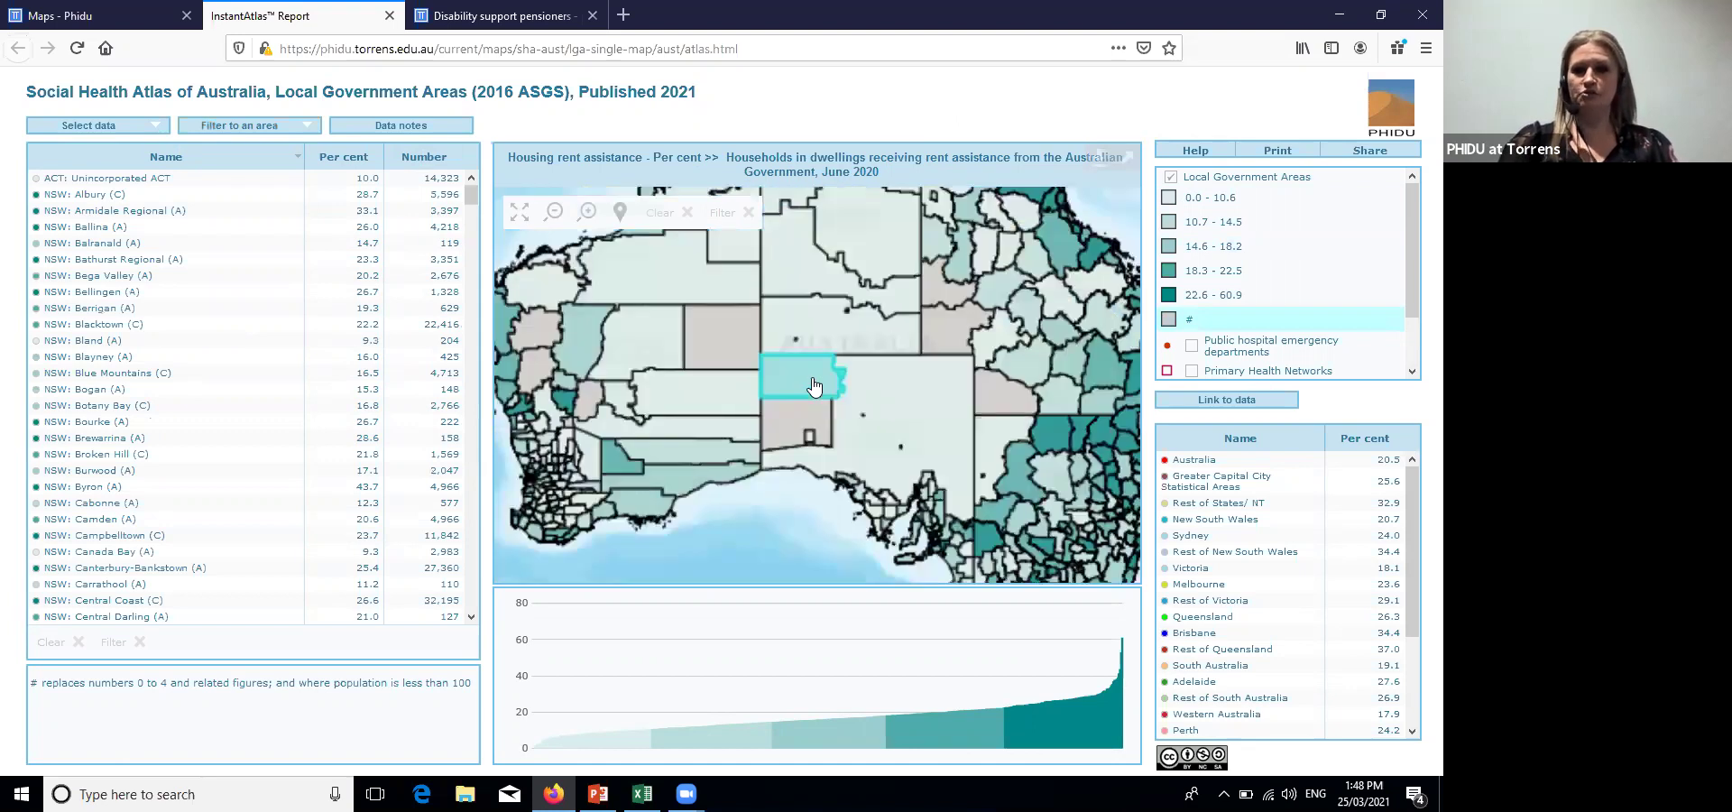
scroll(813, 385, "up", 1)
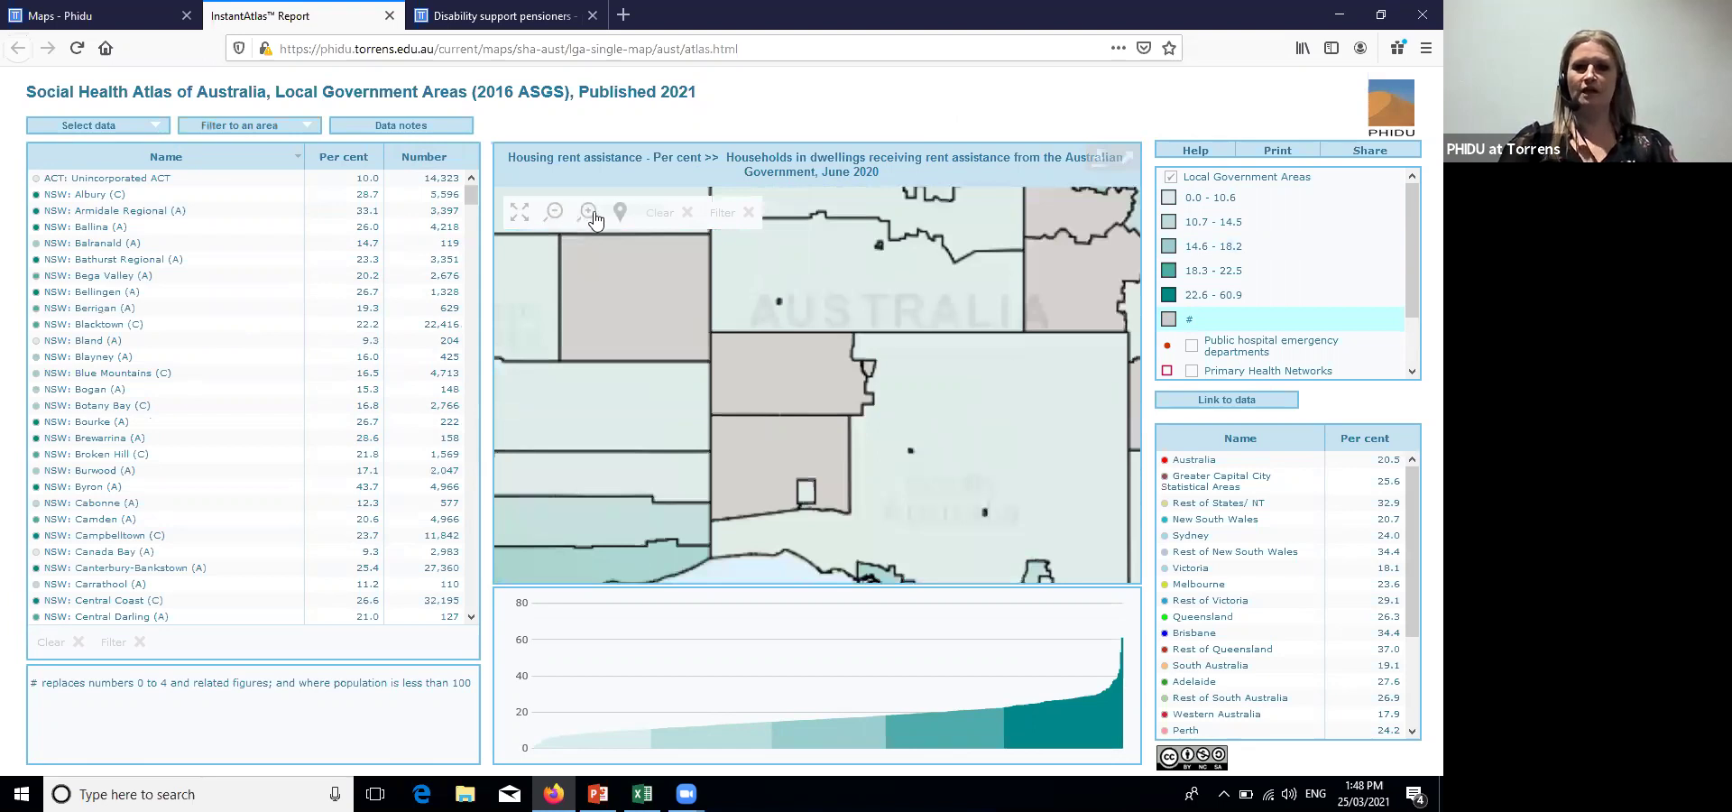
left_click(591, 215)
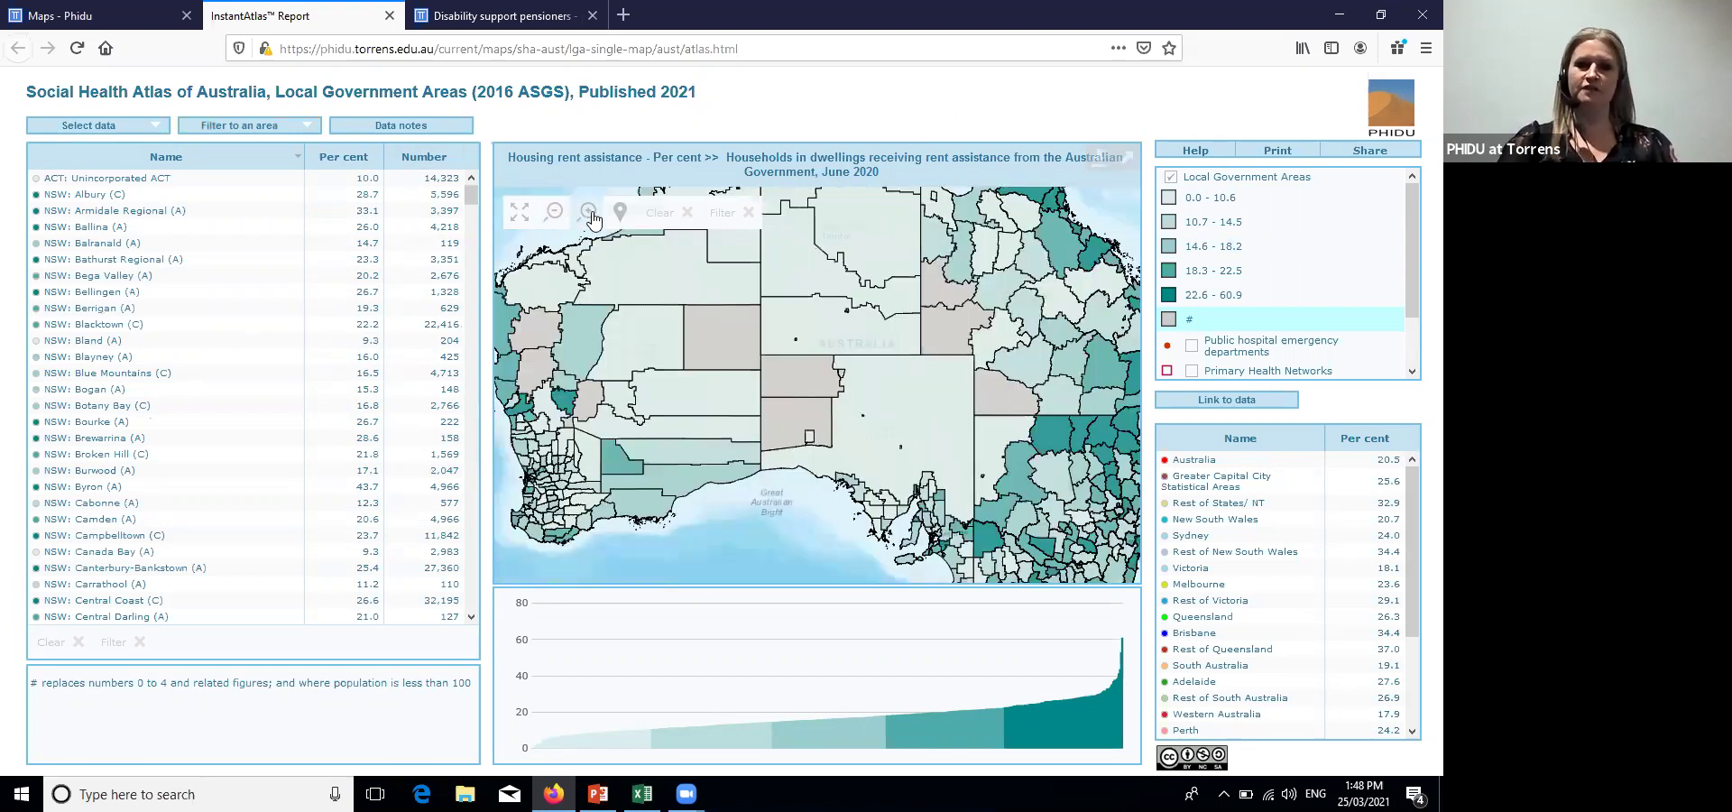
left_click(588, 215)
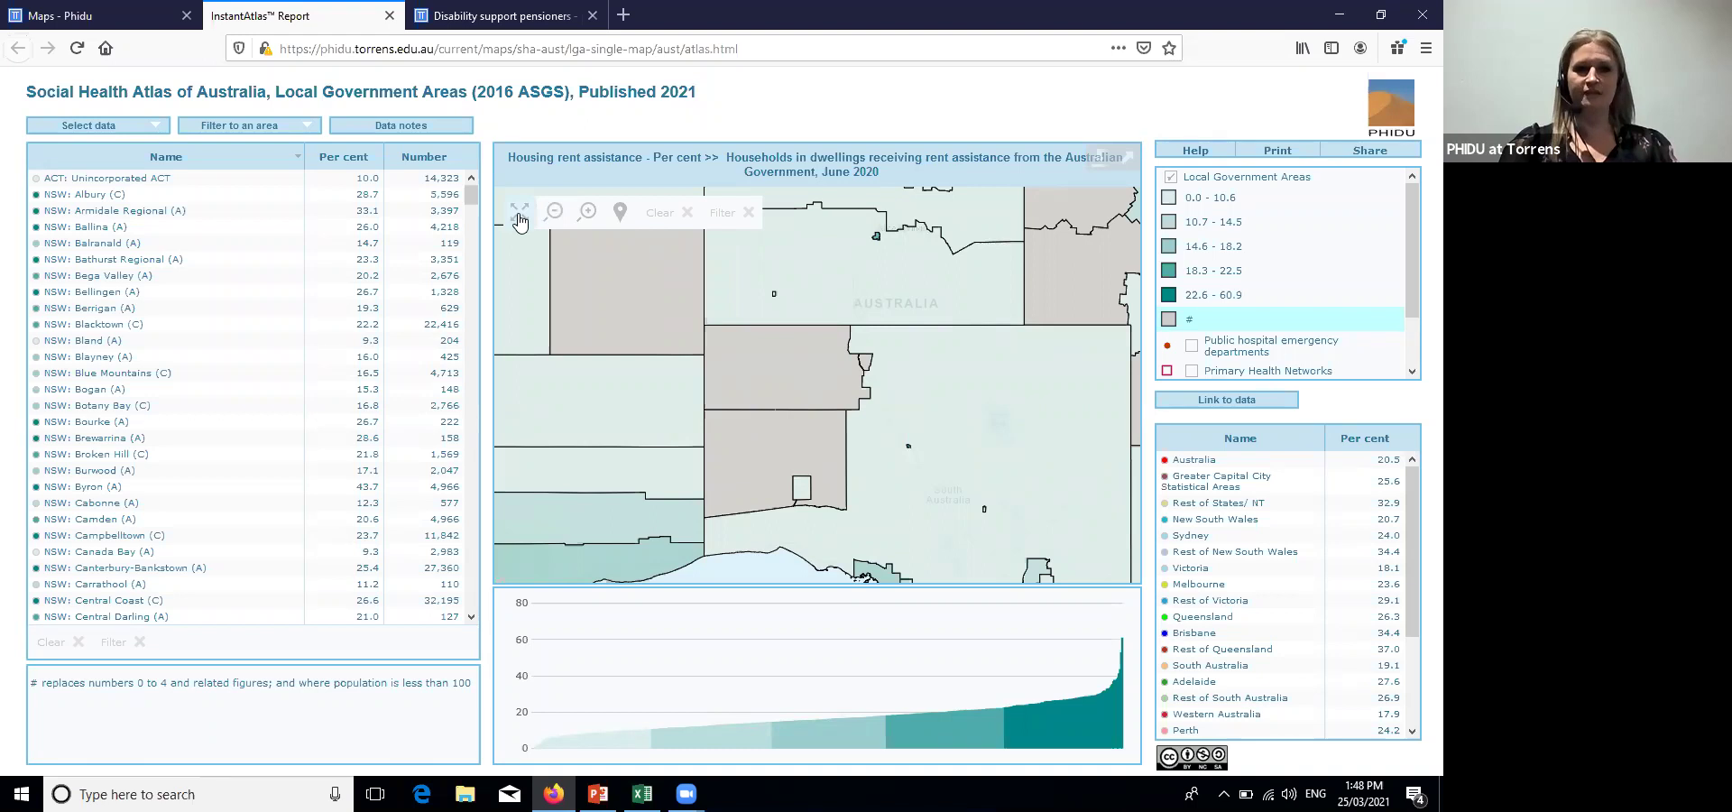
left_click(519, 217)
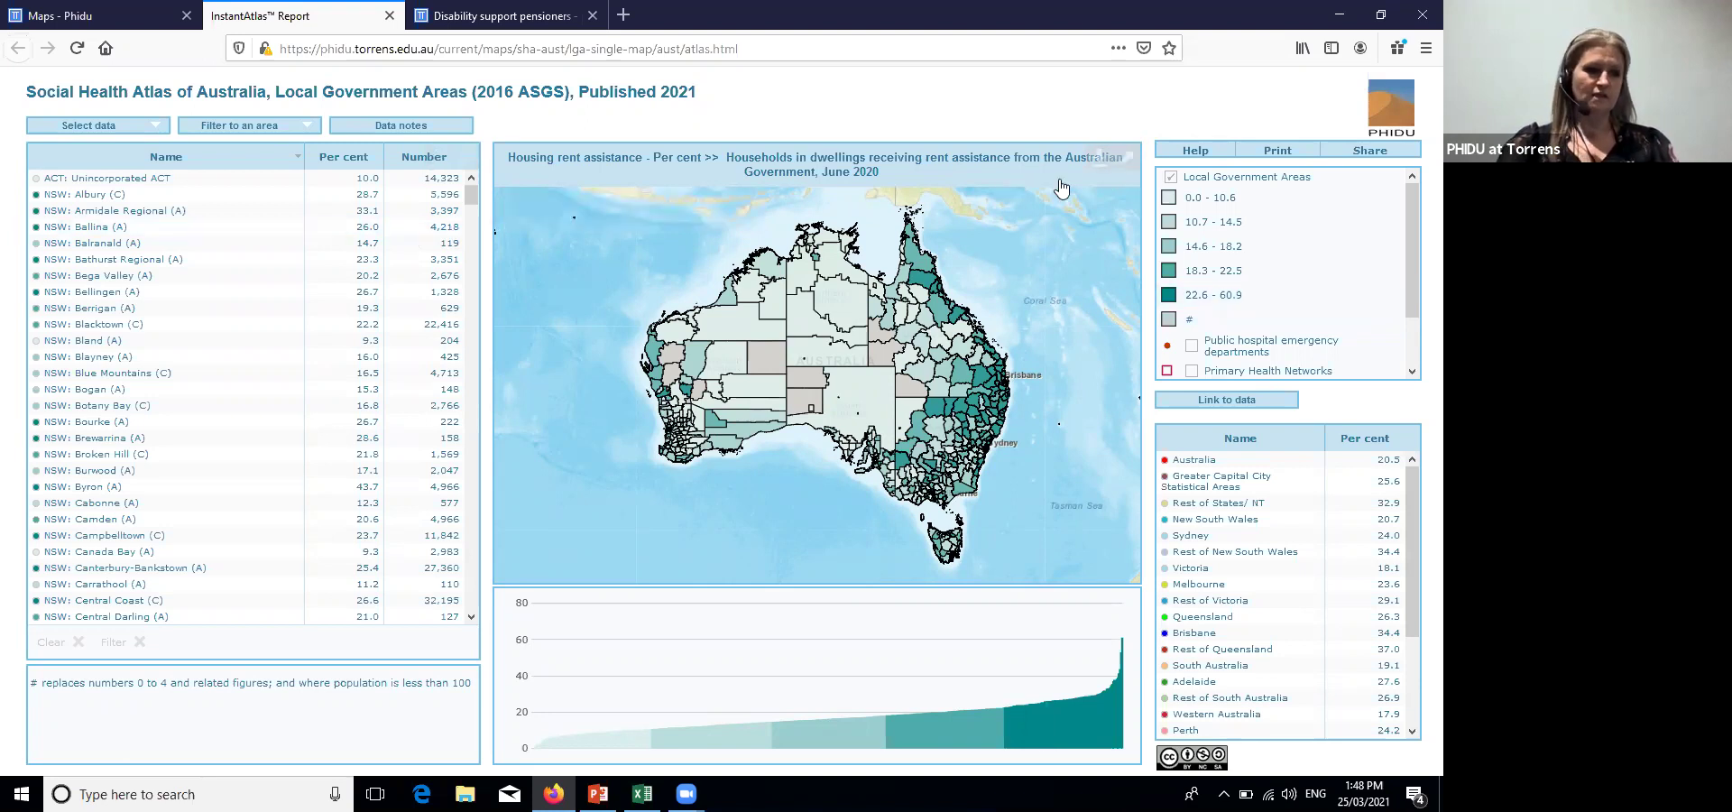
Enlarge the rent assistance map to full window, check its image saving options, and restore the normal layout
left_click(1127, 162)
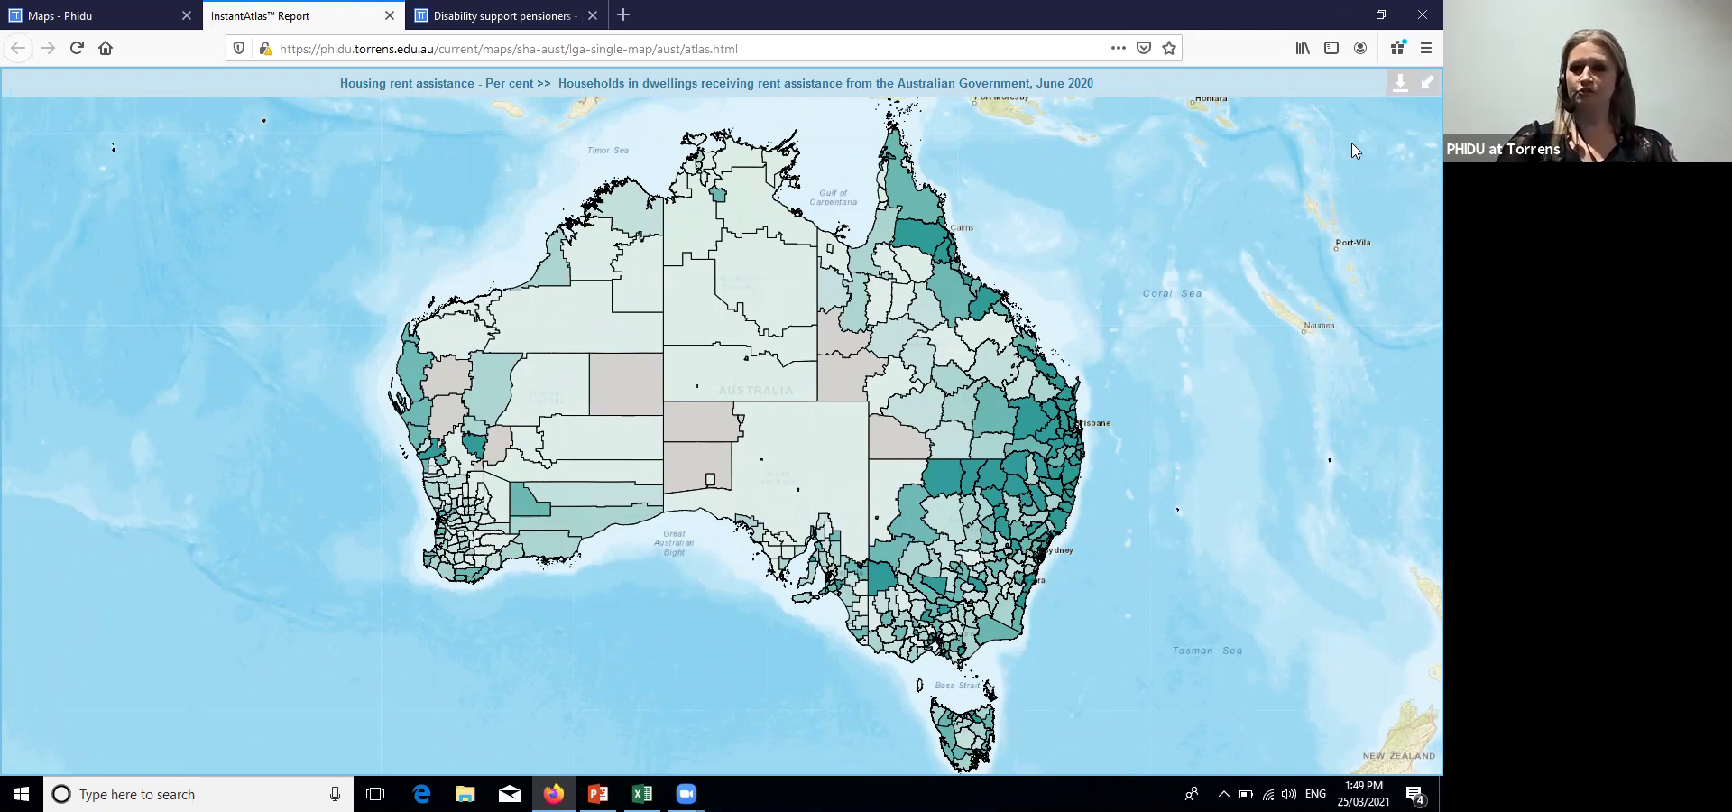
left_click(1400, 82)
right_click(1341, 180)
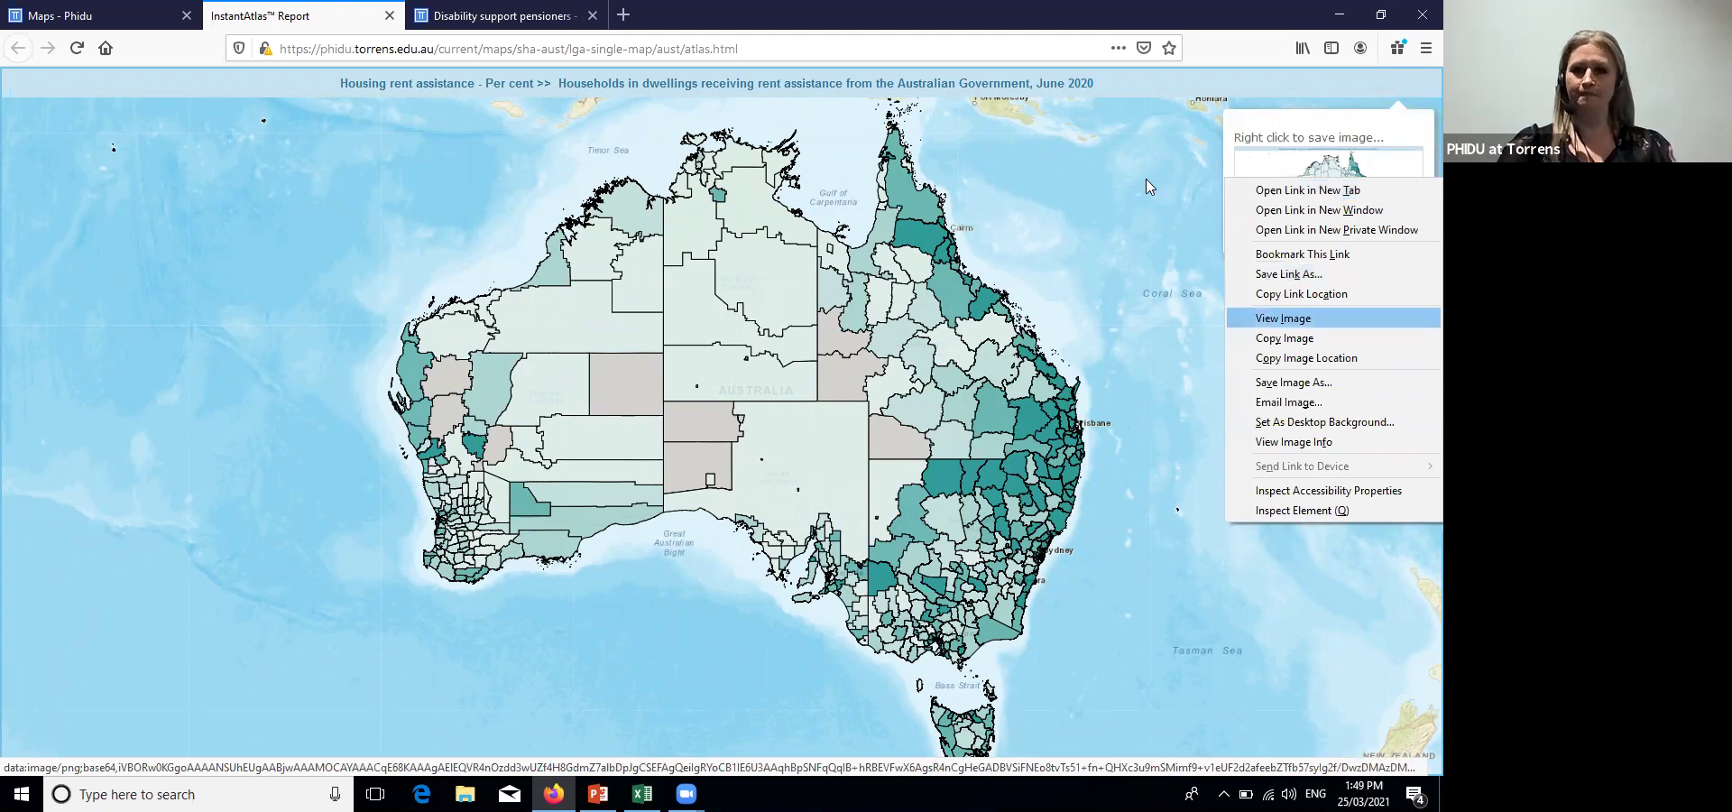
left_click(1424, 87)
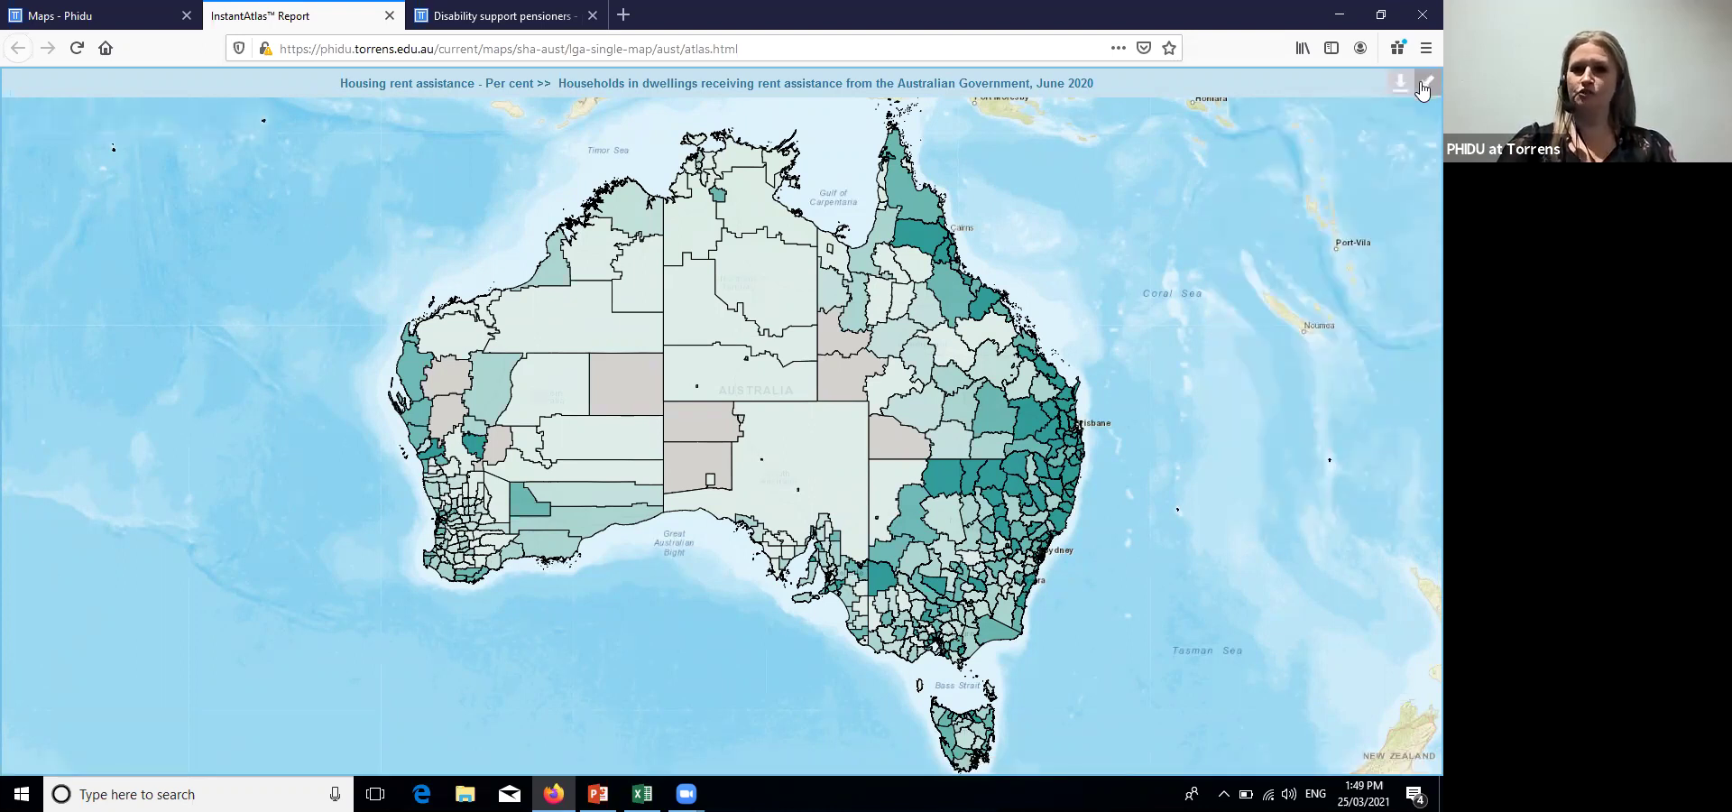
left_click(1417, 87)
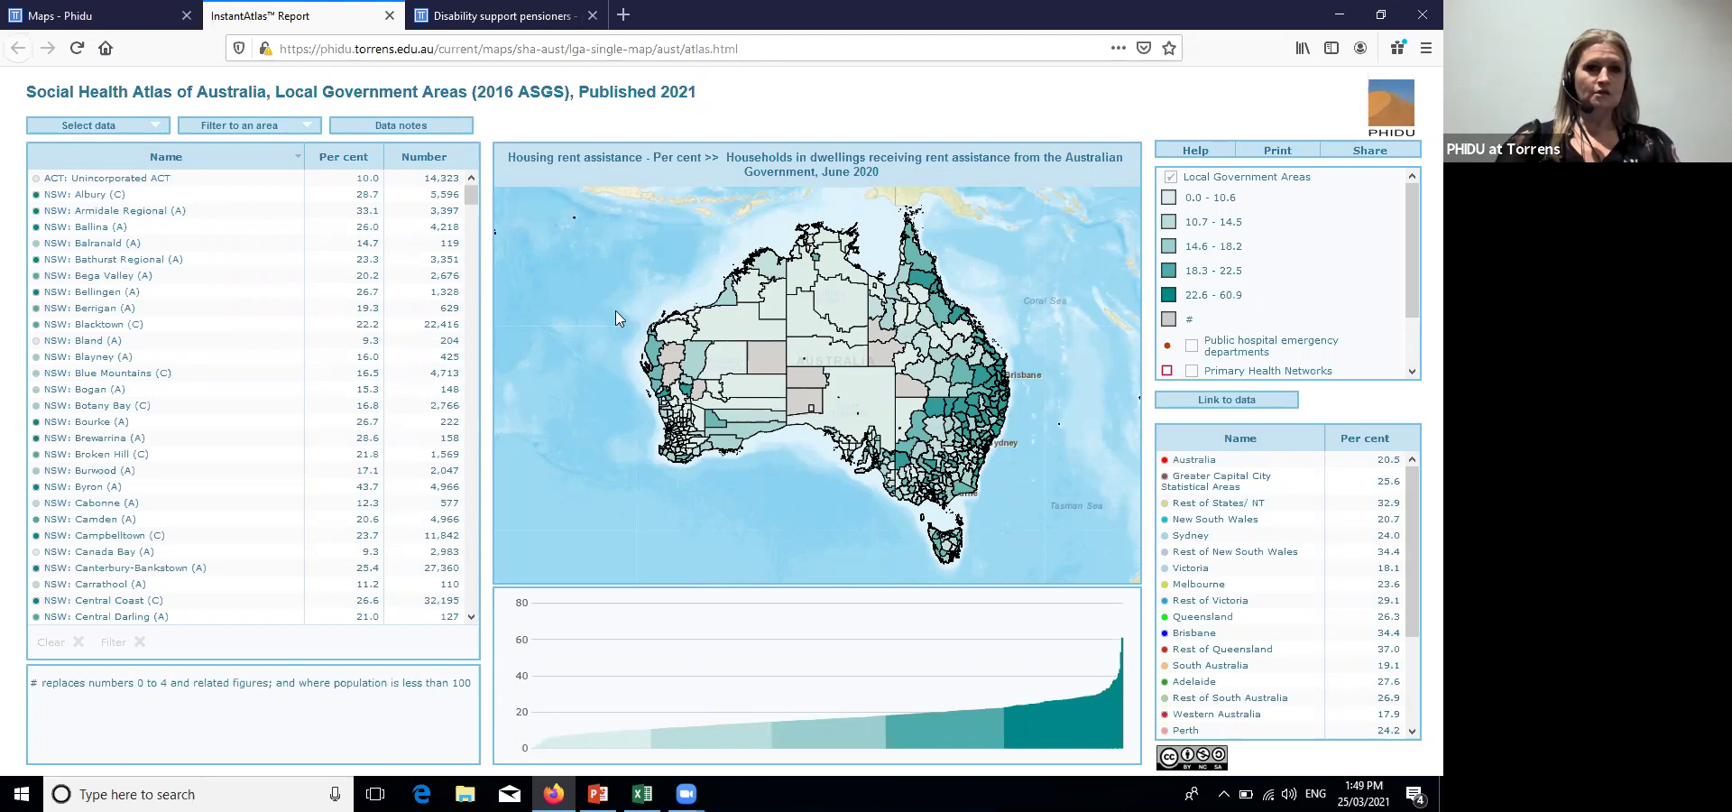
Open the atlas help, look through the single map template user guidelines, and return to the atlas
mouse_move(517, 149)
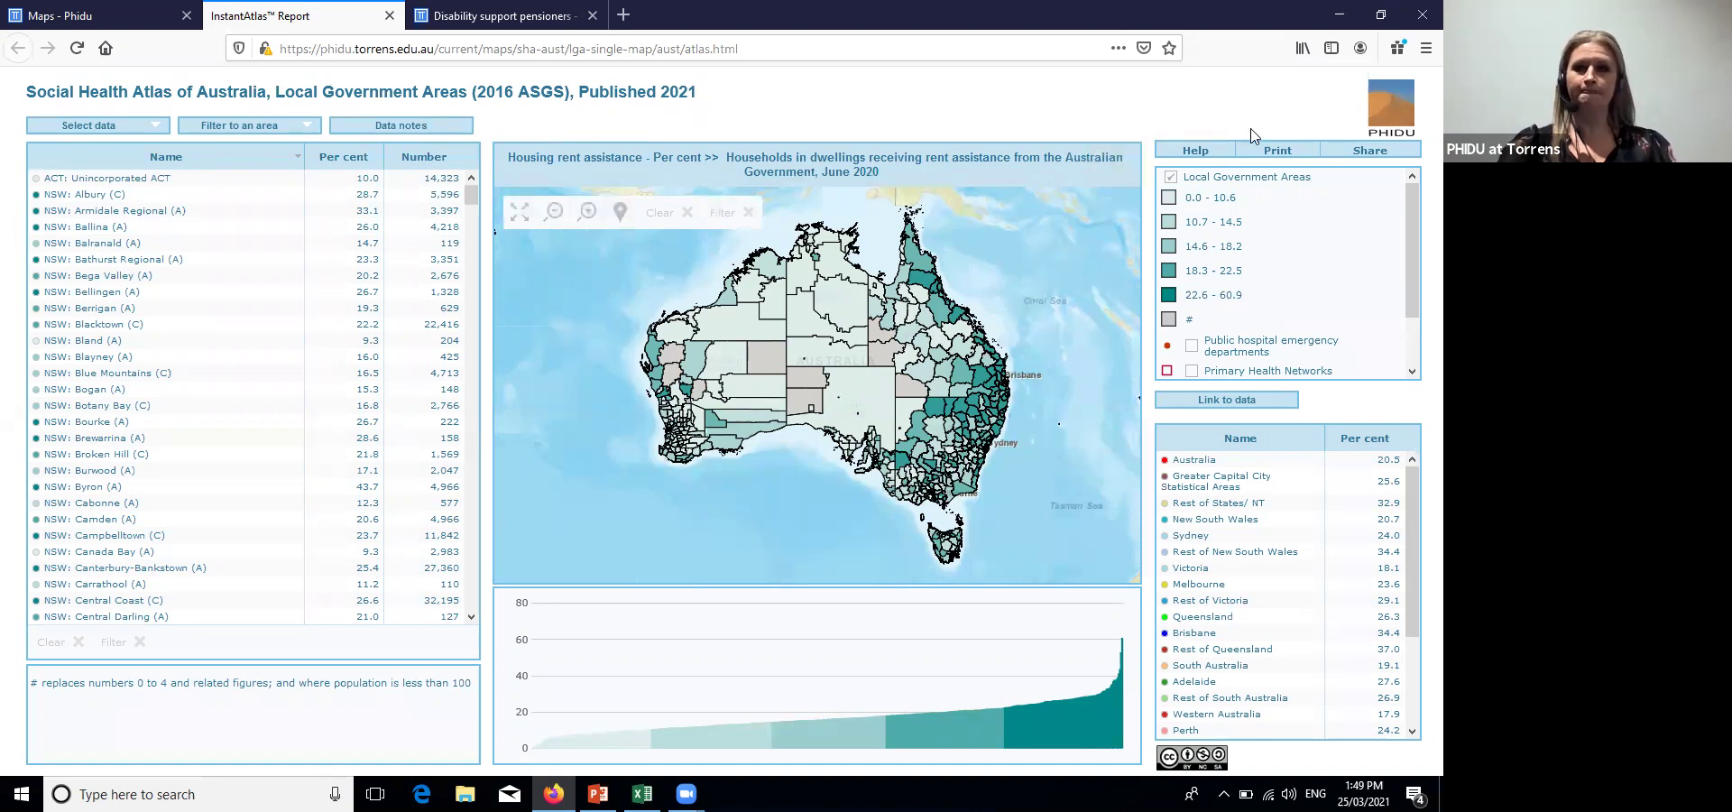
left_click(1191, 156)
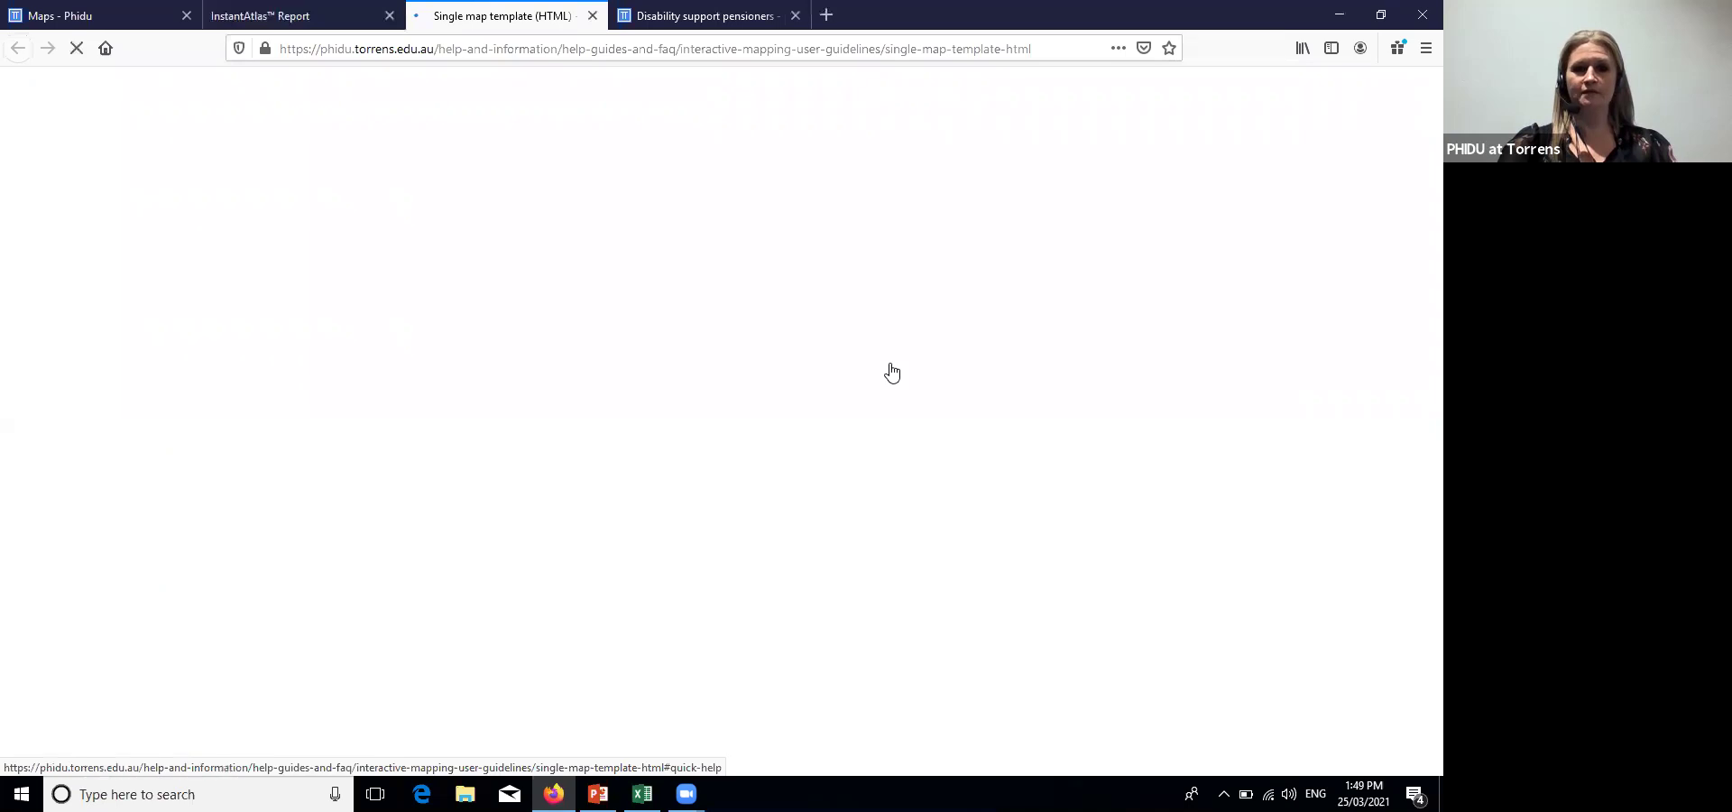
scroll(891, 368, "down", 15)
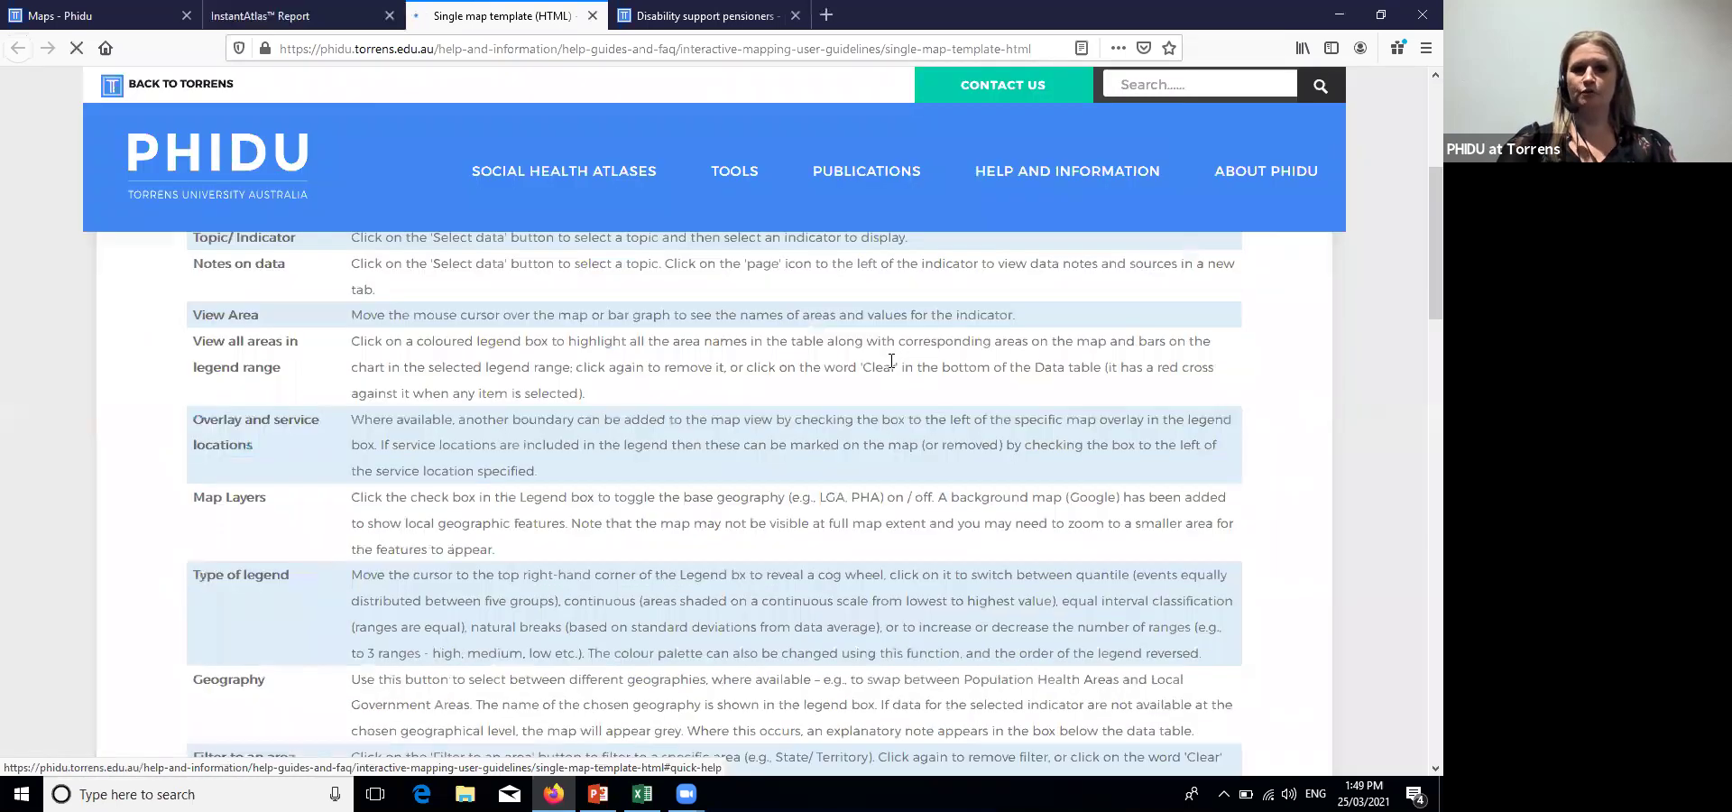
scroll(891, 368, "down", 5)
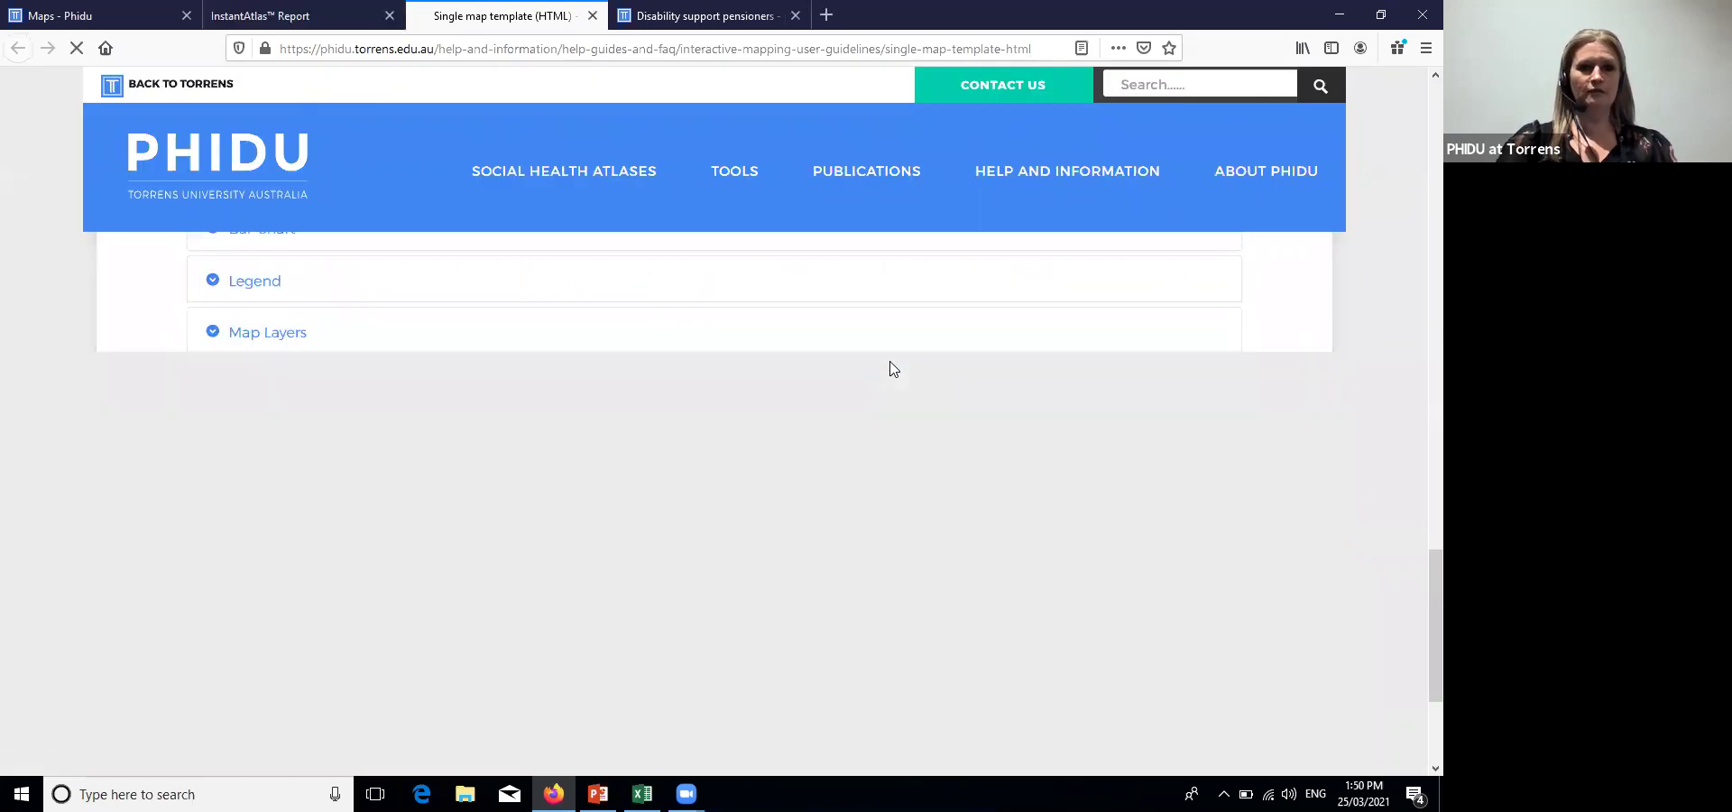
scroll(891, 368, "up", 8)
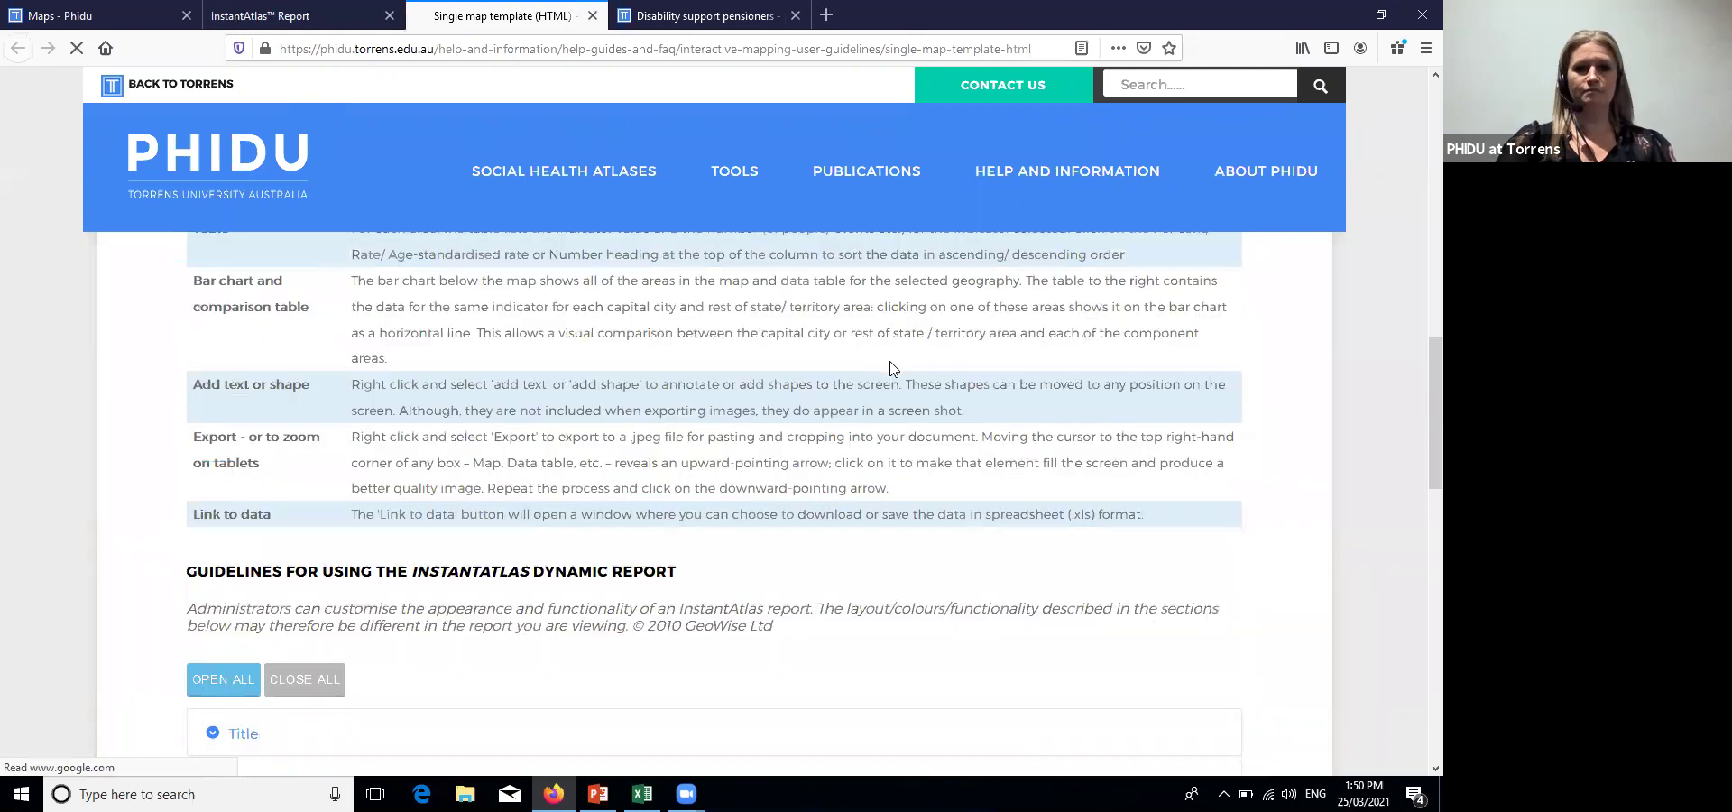
scroll(891, 369, "up", 5)
left_click(315, 22)
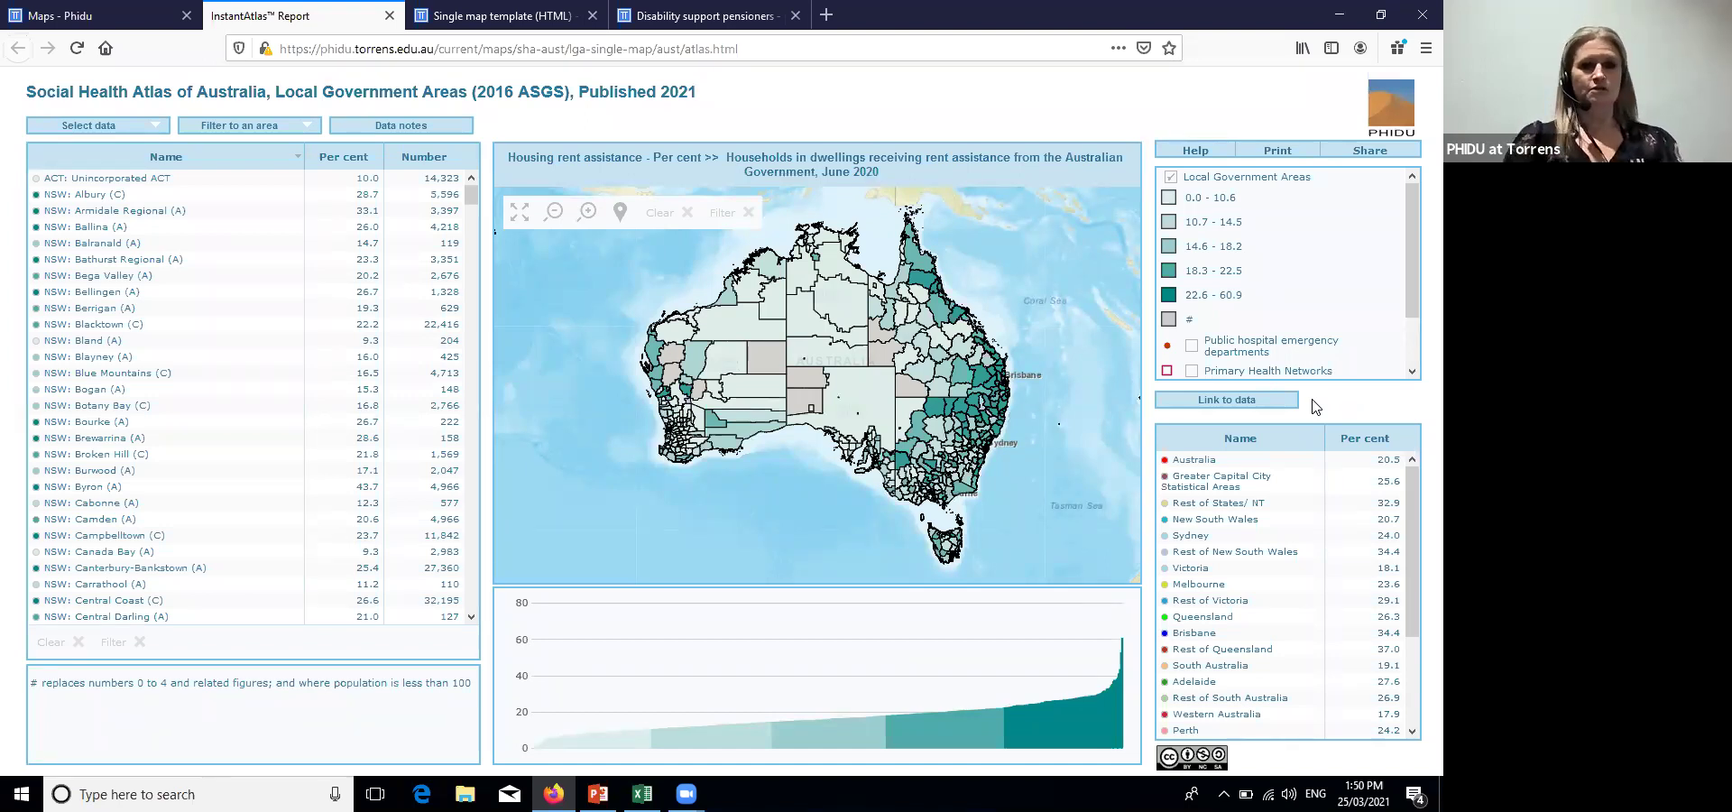
Try to expand the Aboriginal & Torres Strait Islander Social Health Atlas section on the PHIDU Maps page, and reload the page
left_click(82, 16)
mouse_move(621, 180)
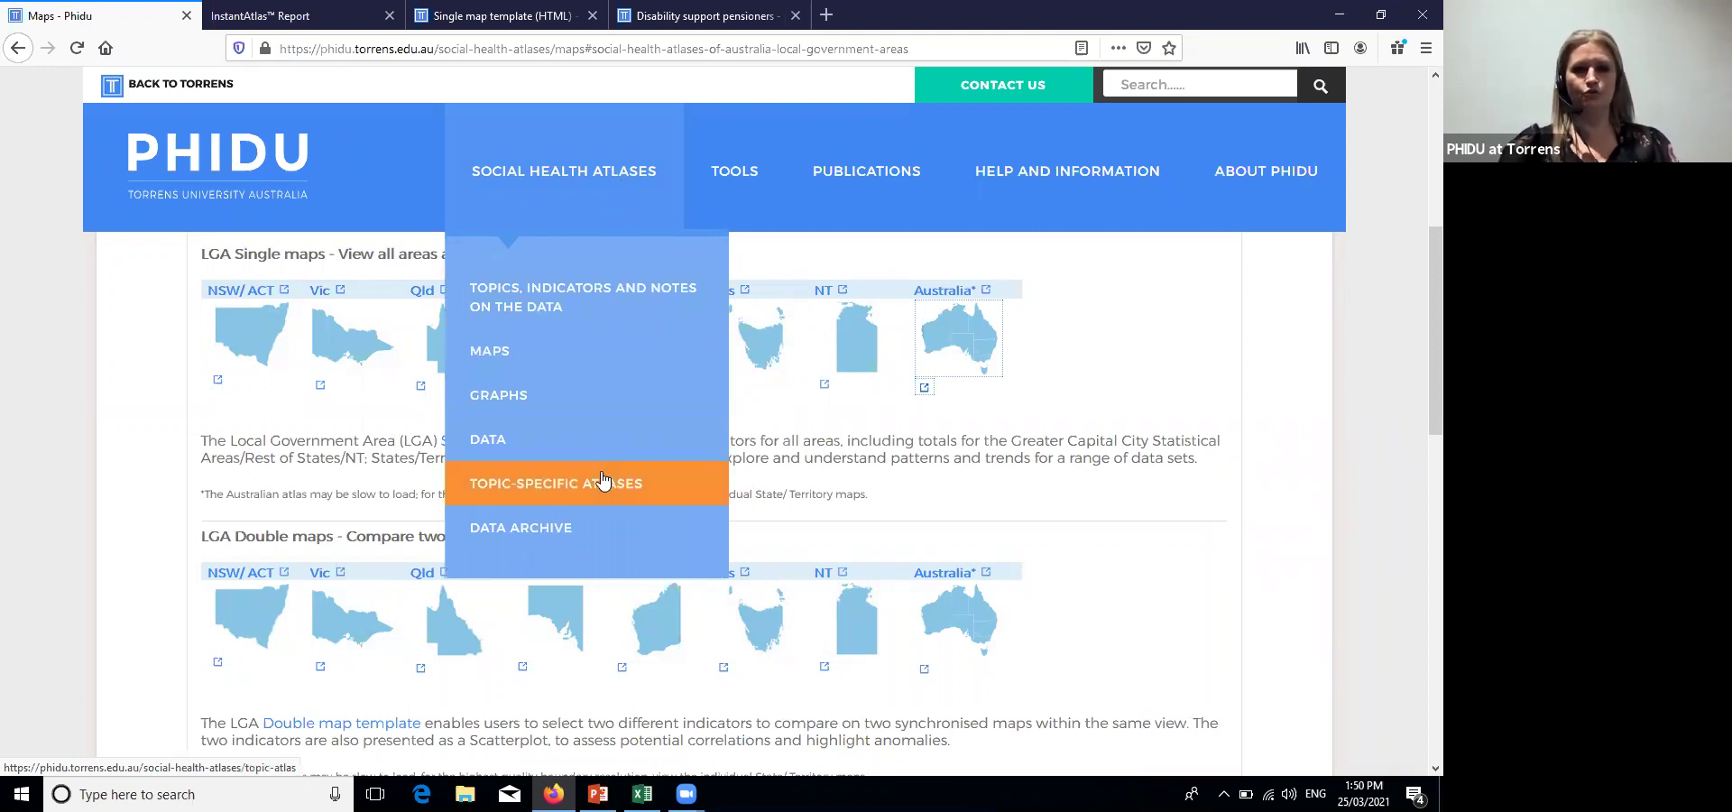
left_click(566, 359)
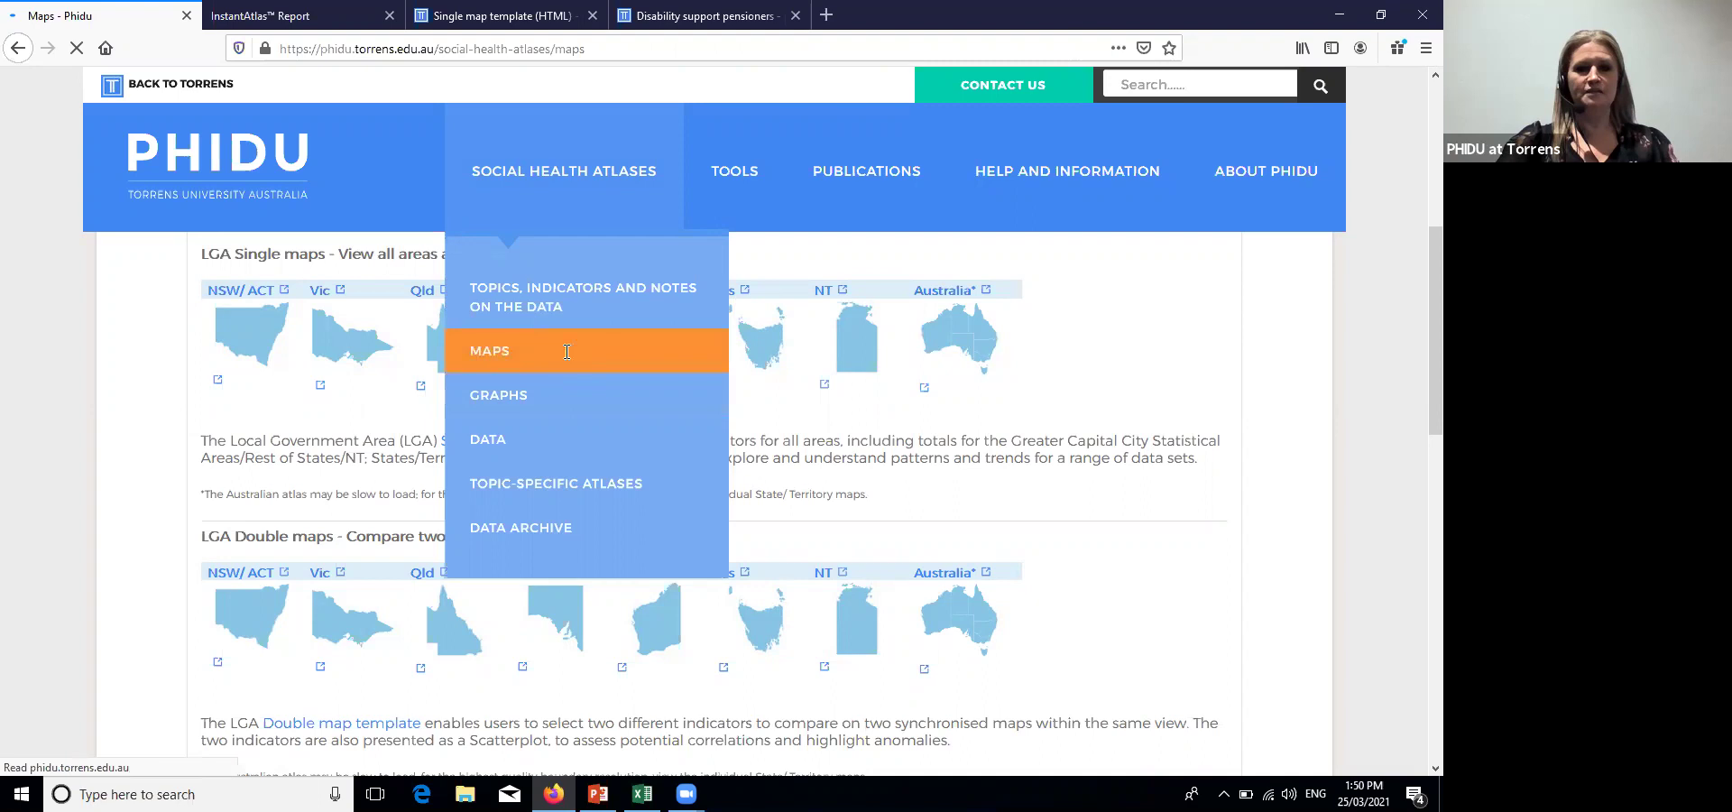
scroll(719, 483, "down", 3)
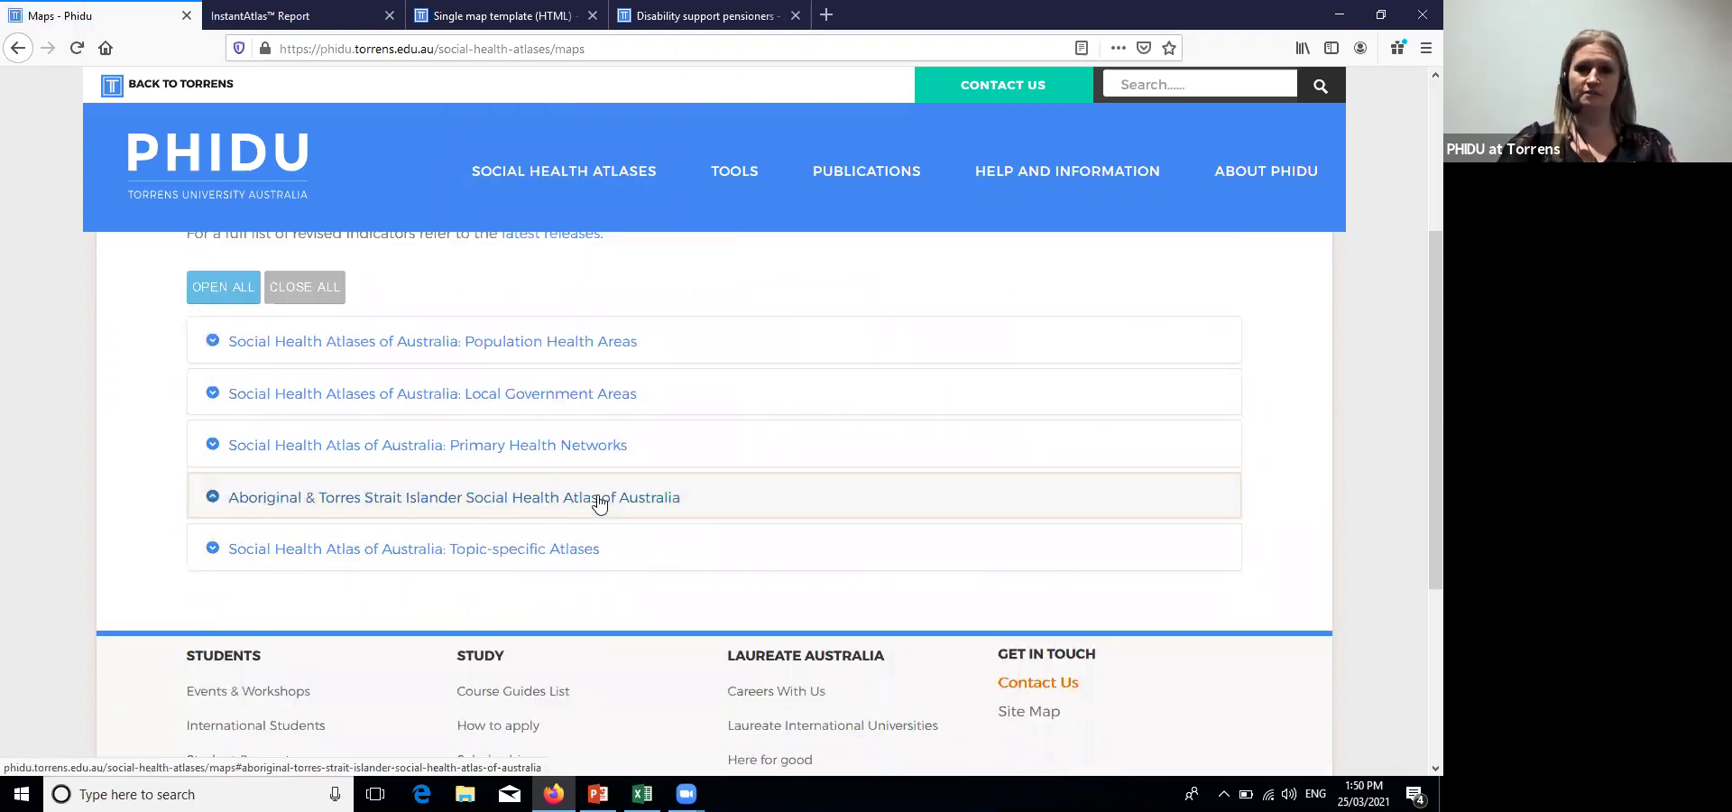
left_click(214, 499)
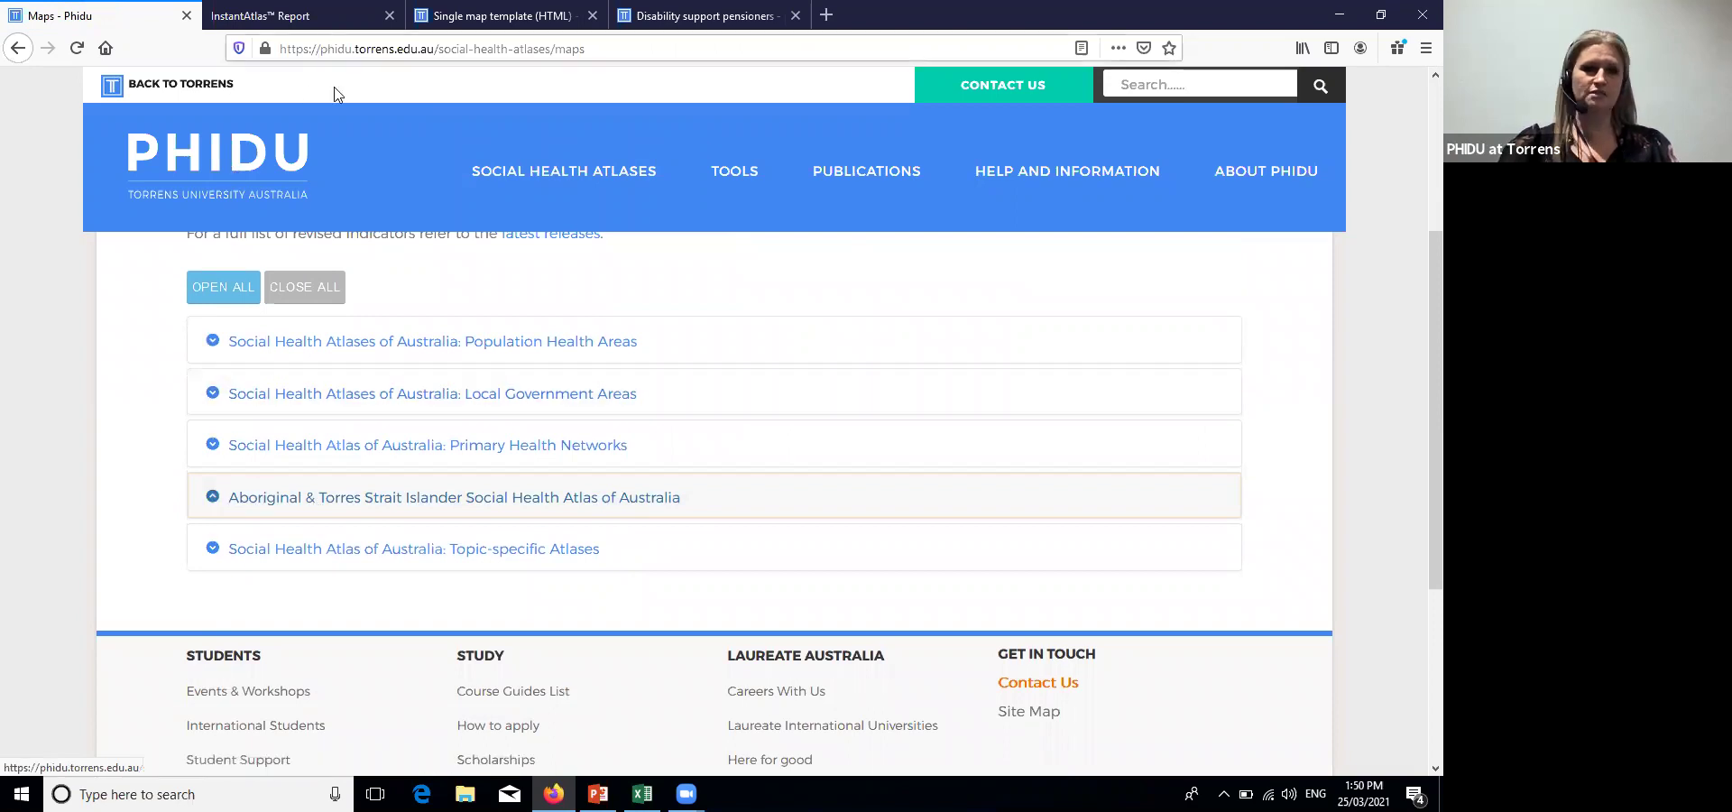
key("ctrl+l")
key("Return")
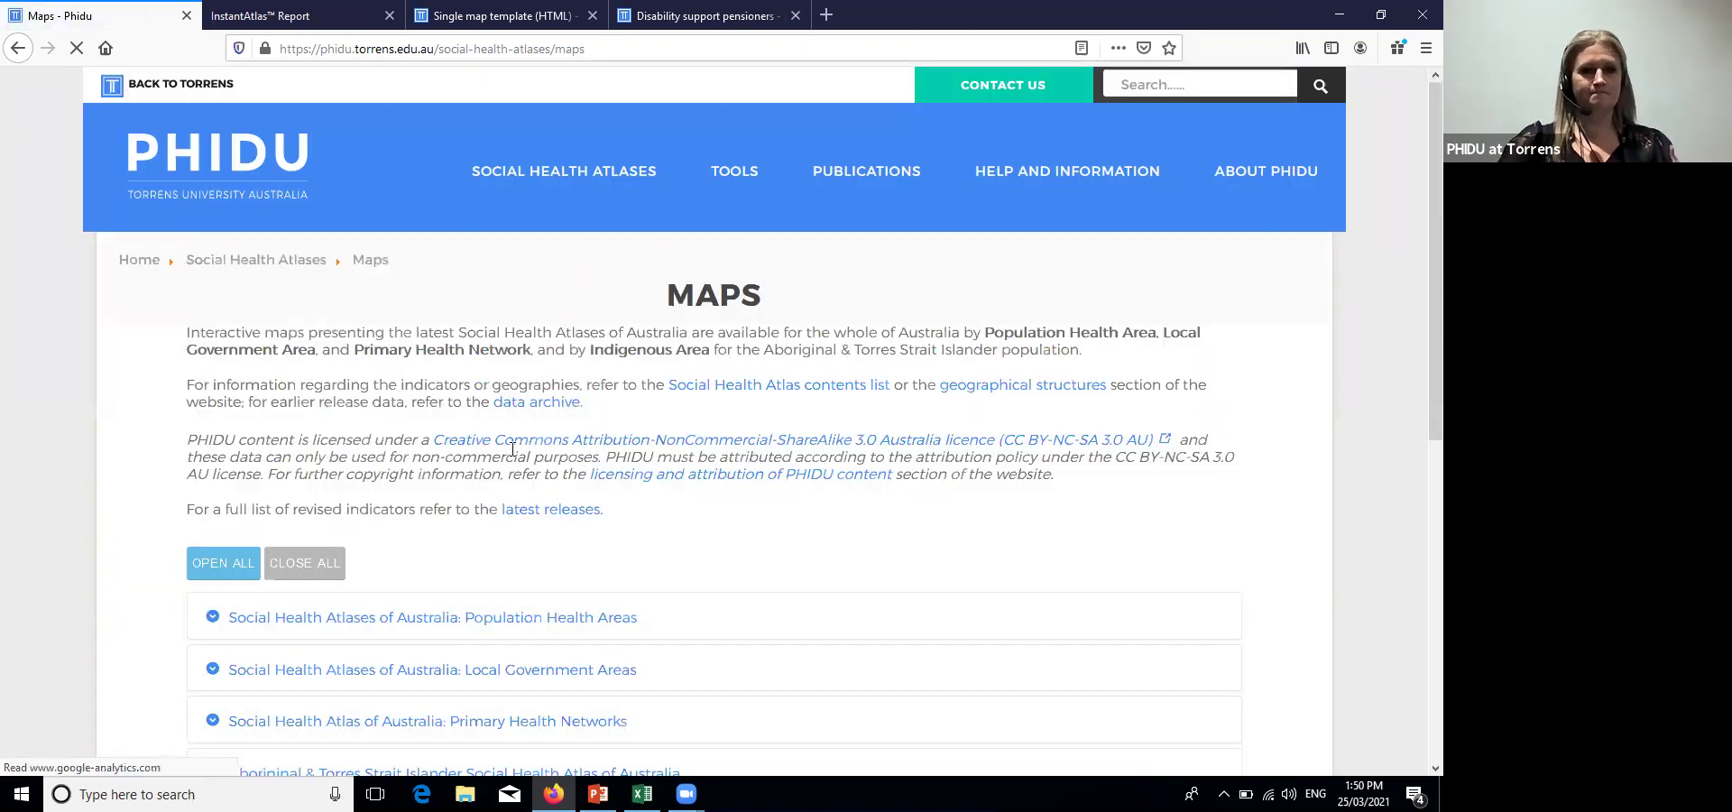
scroll(513, 448, "down", 4)
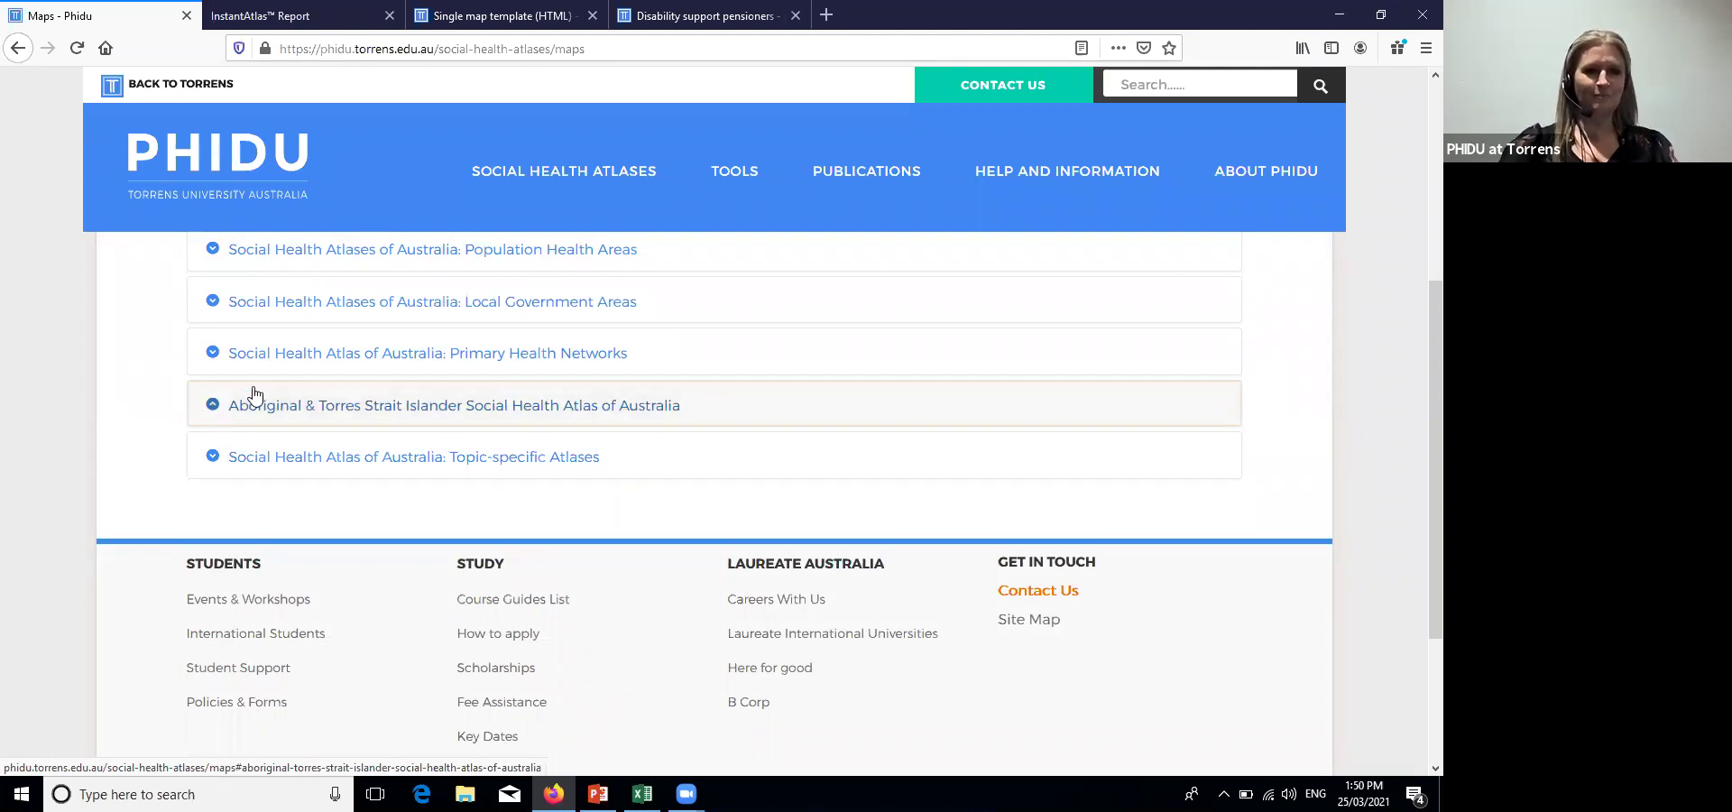
Open the Indigenous Status Comparison: Social Health Atlas from the PHIDU topic-specific atlases
mouse_move(541, 177)
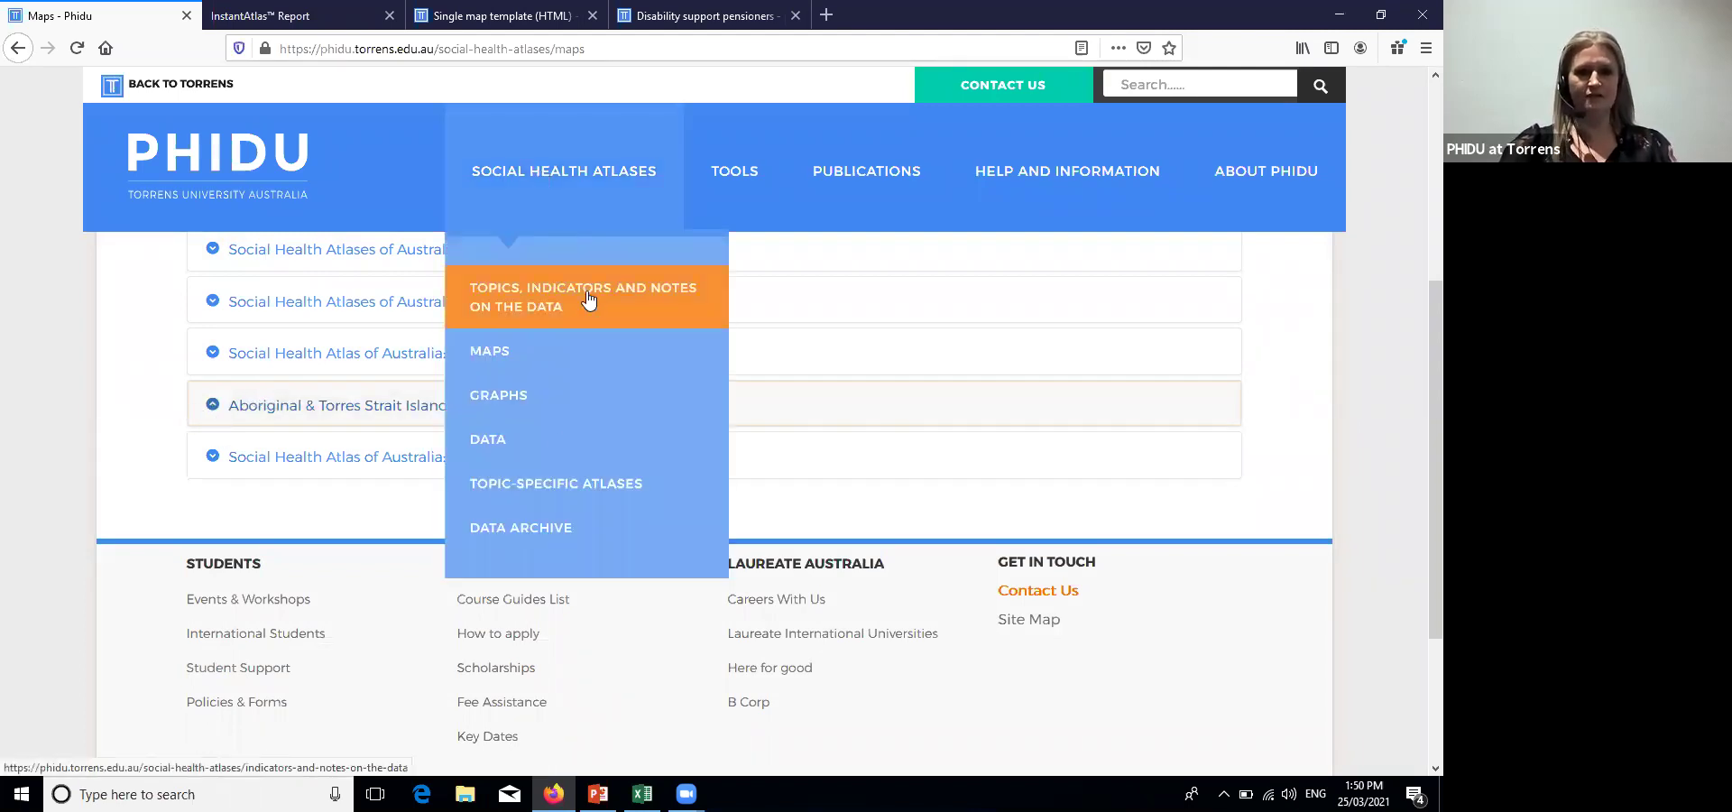
left_click(568, 499)
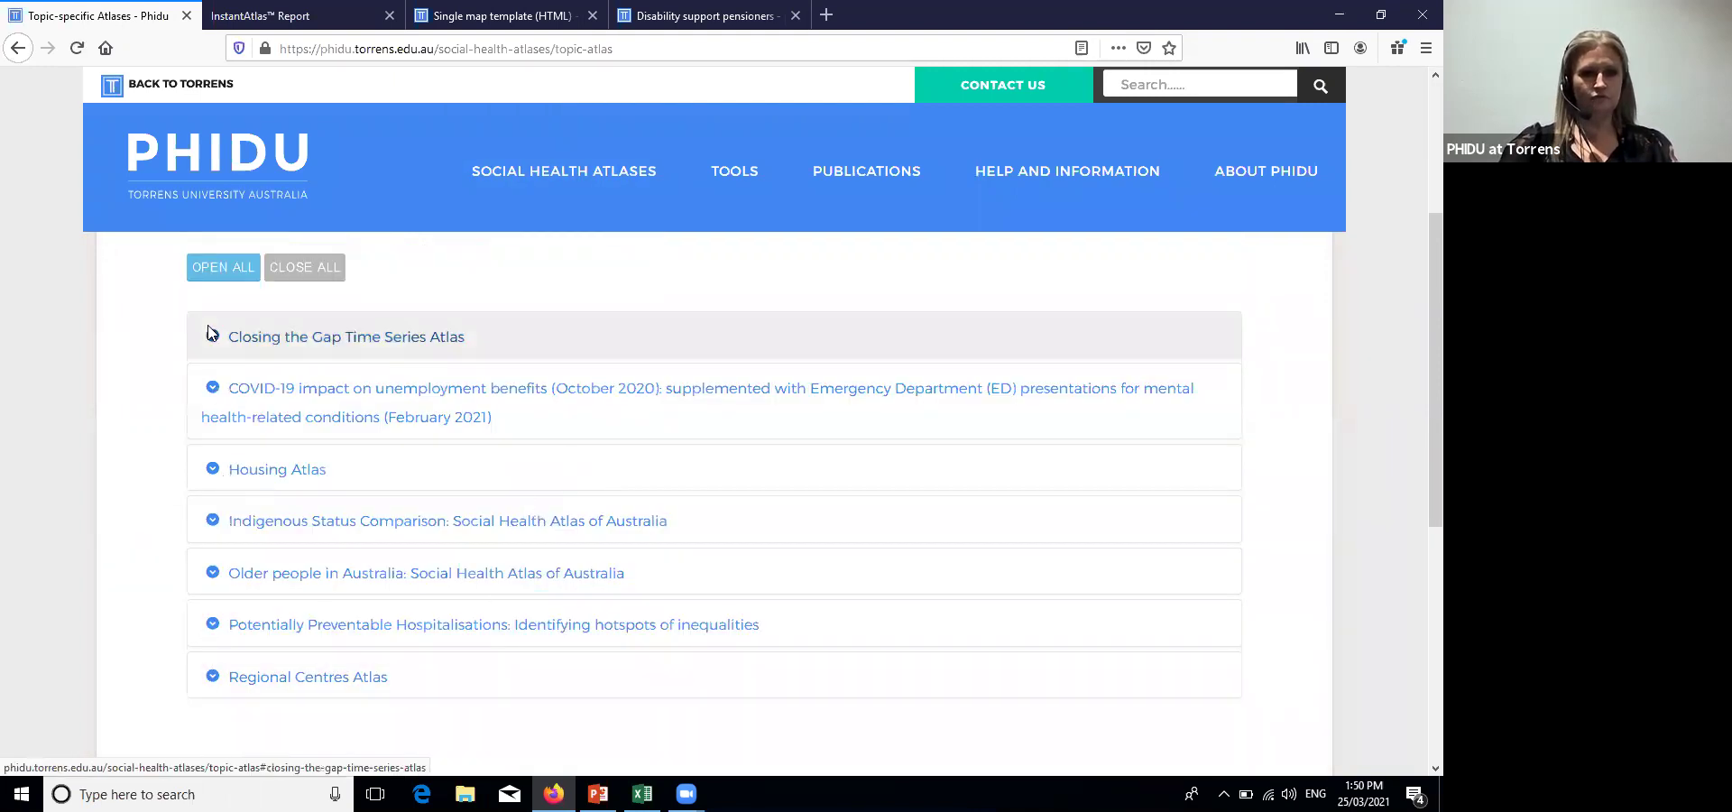
left_click(294, 532)
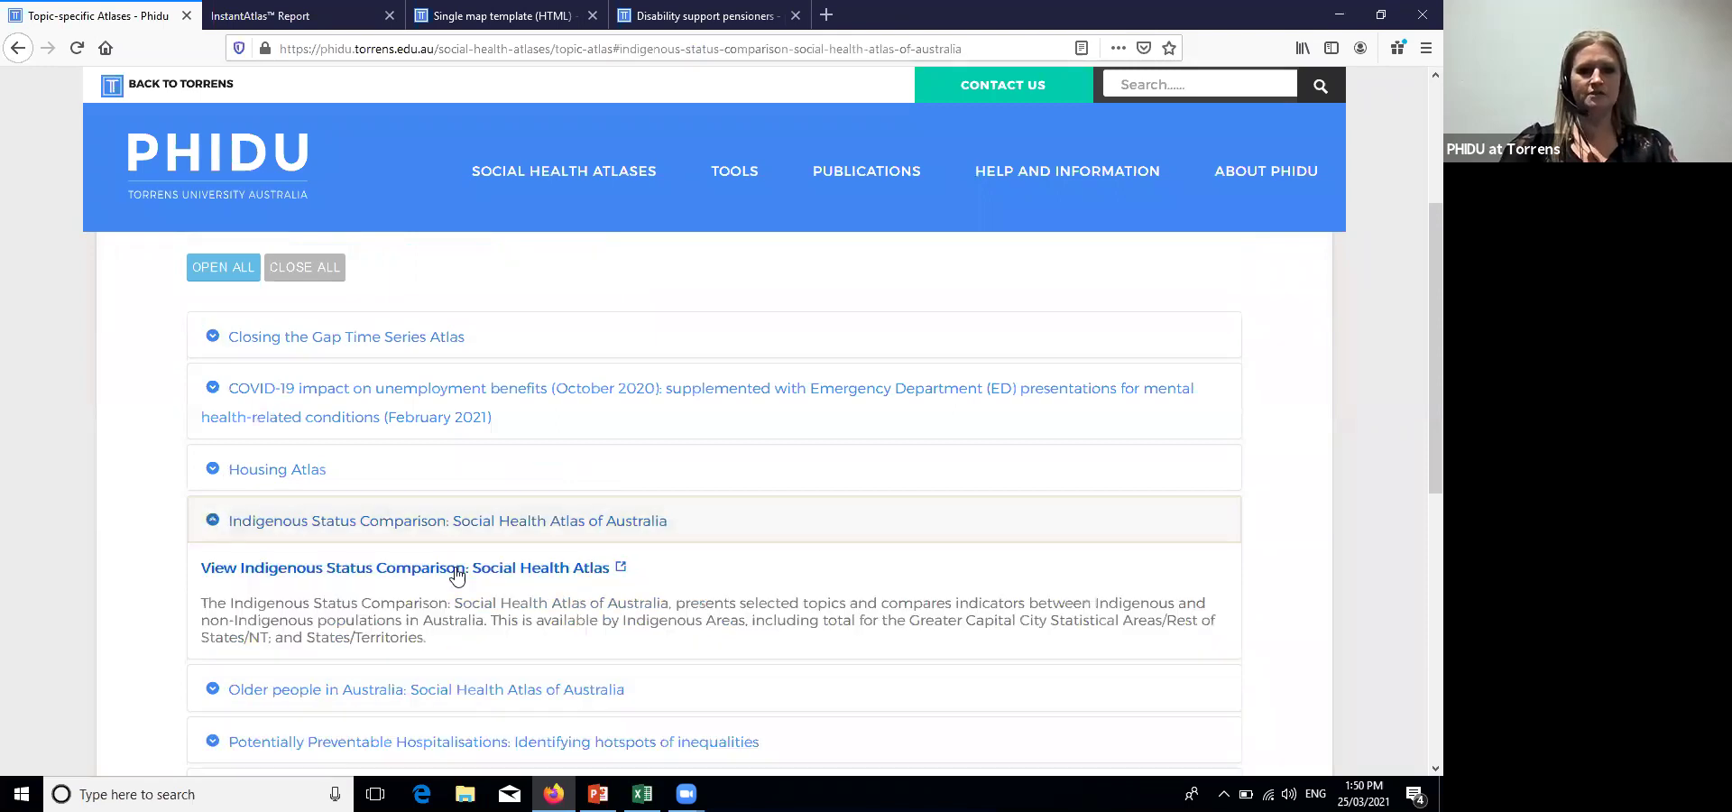
left_click(456, 570)
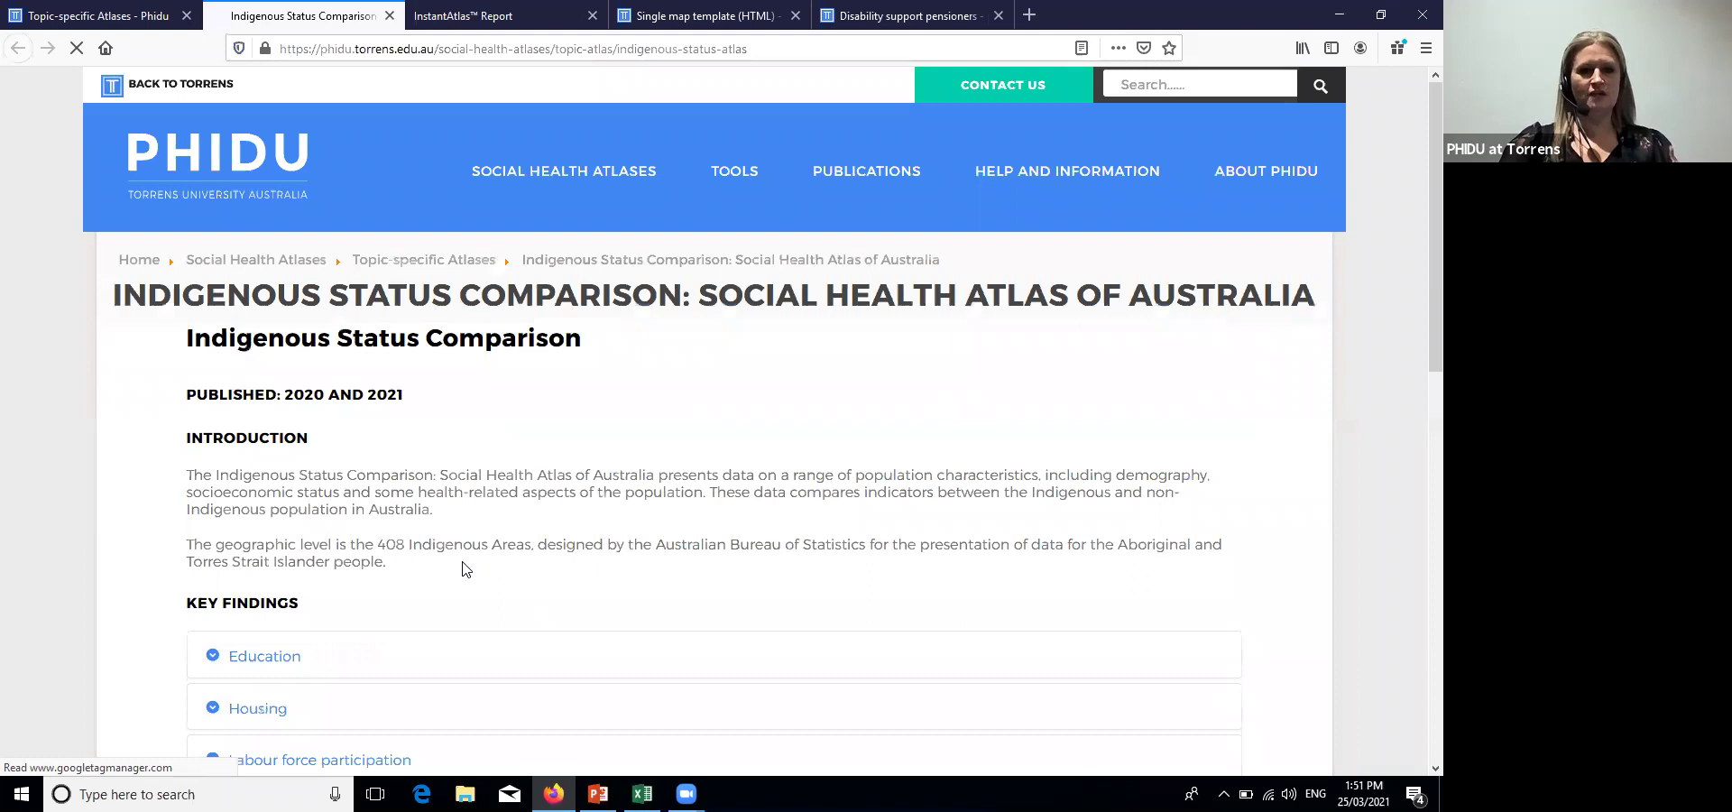
Open the Indigenous Areas (IARE) Double map of the Indigenous Status Comparison atlas
scroll(465, 568, "down", 4)
scroll(387, 332, "down", 3)
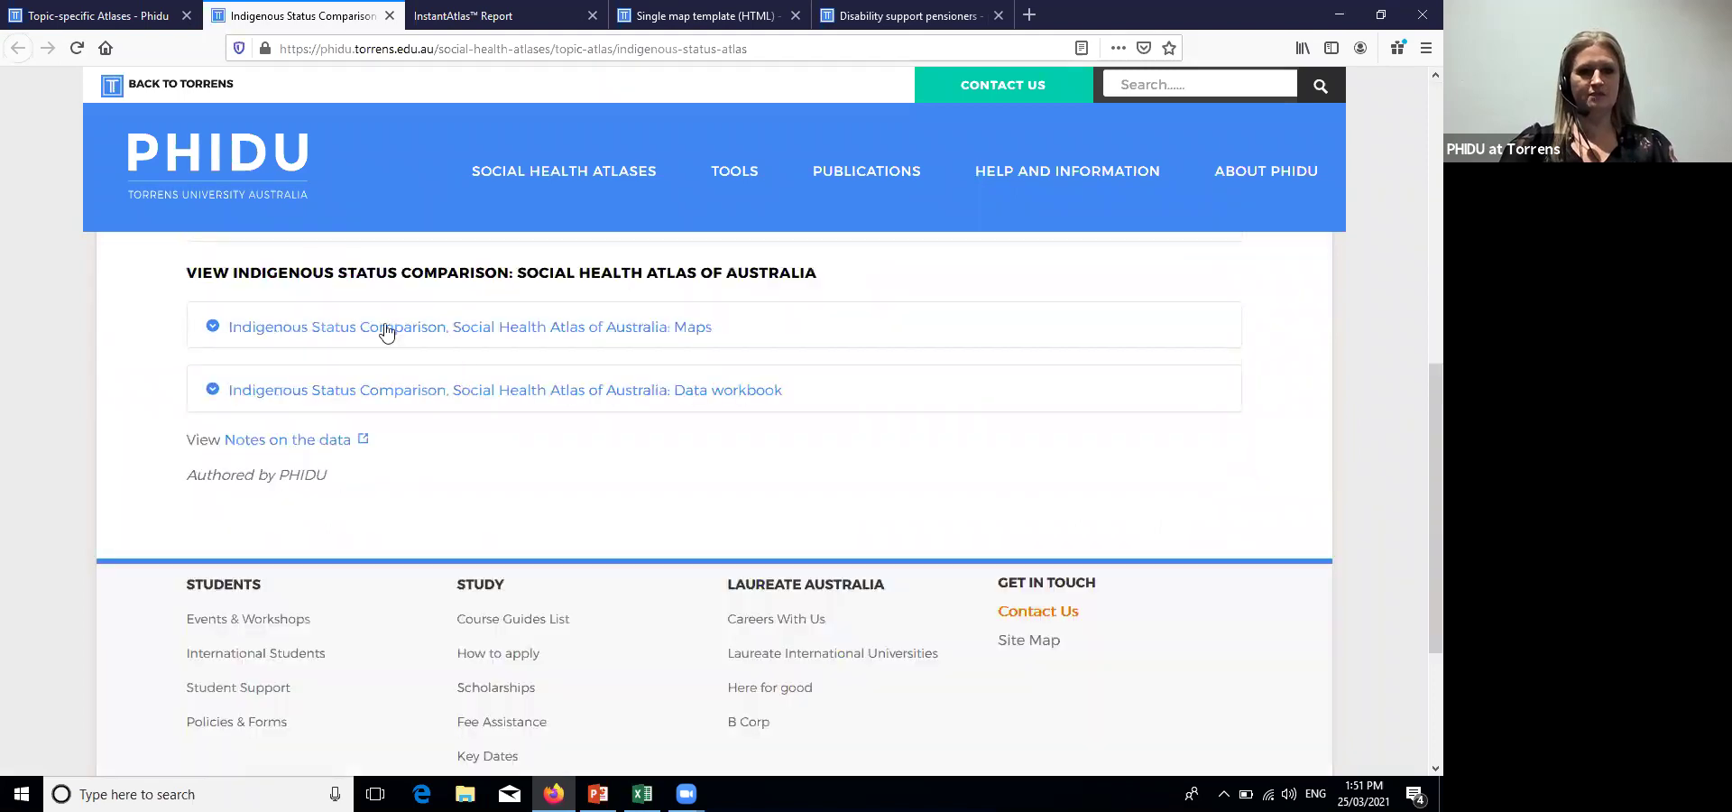
left_click(256, 332)
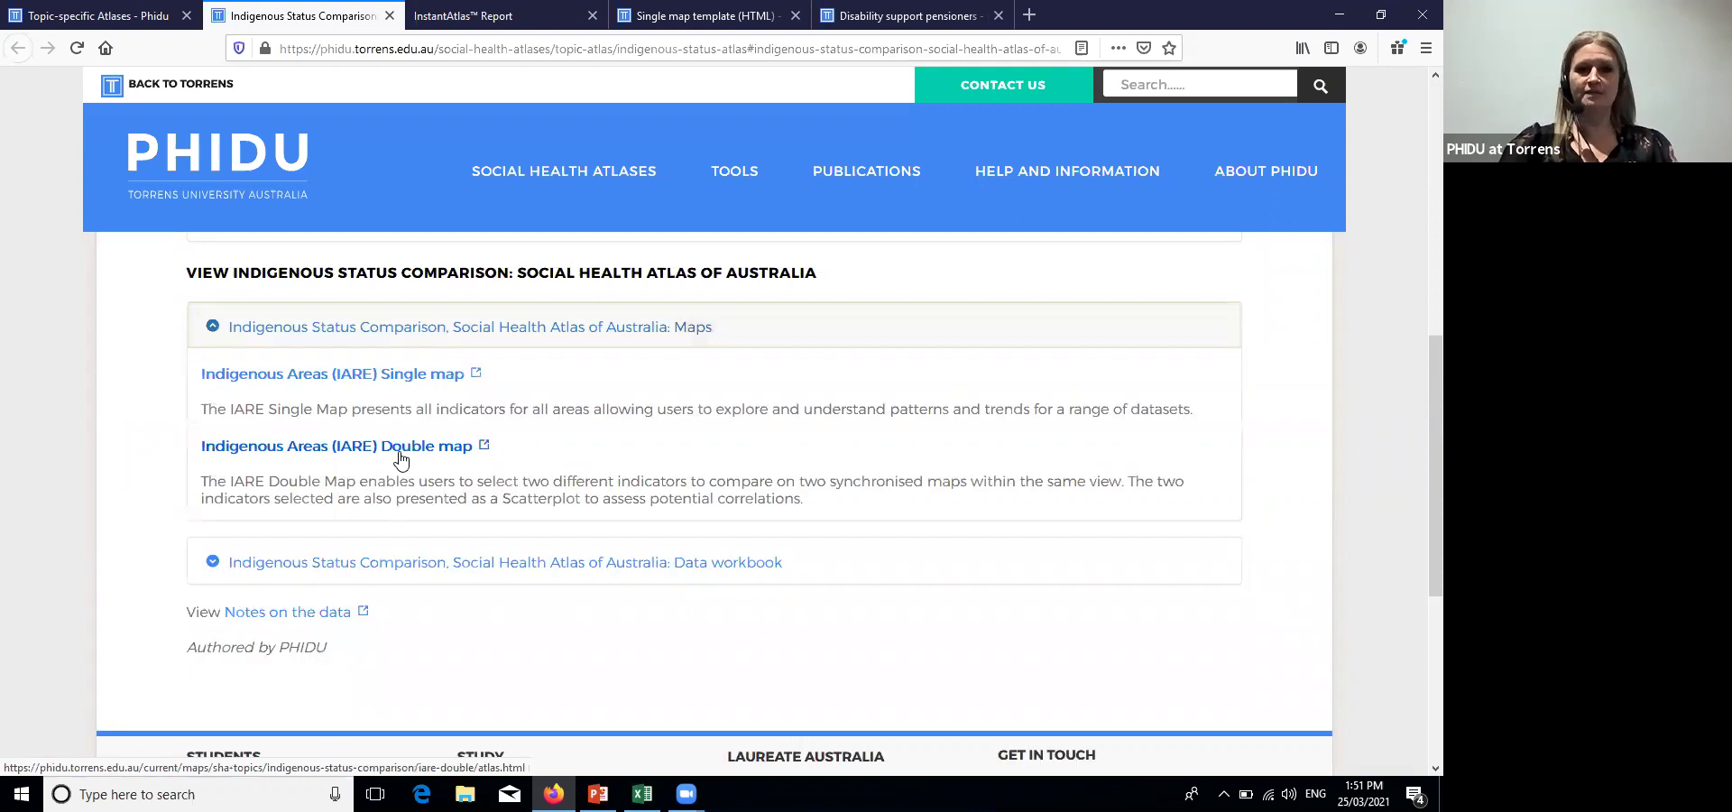
left_click(400, 455)
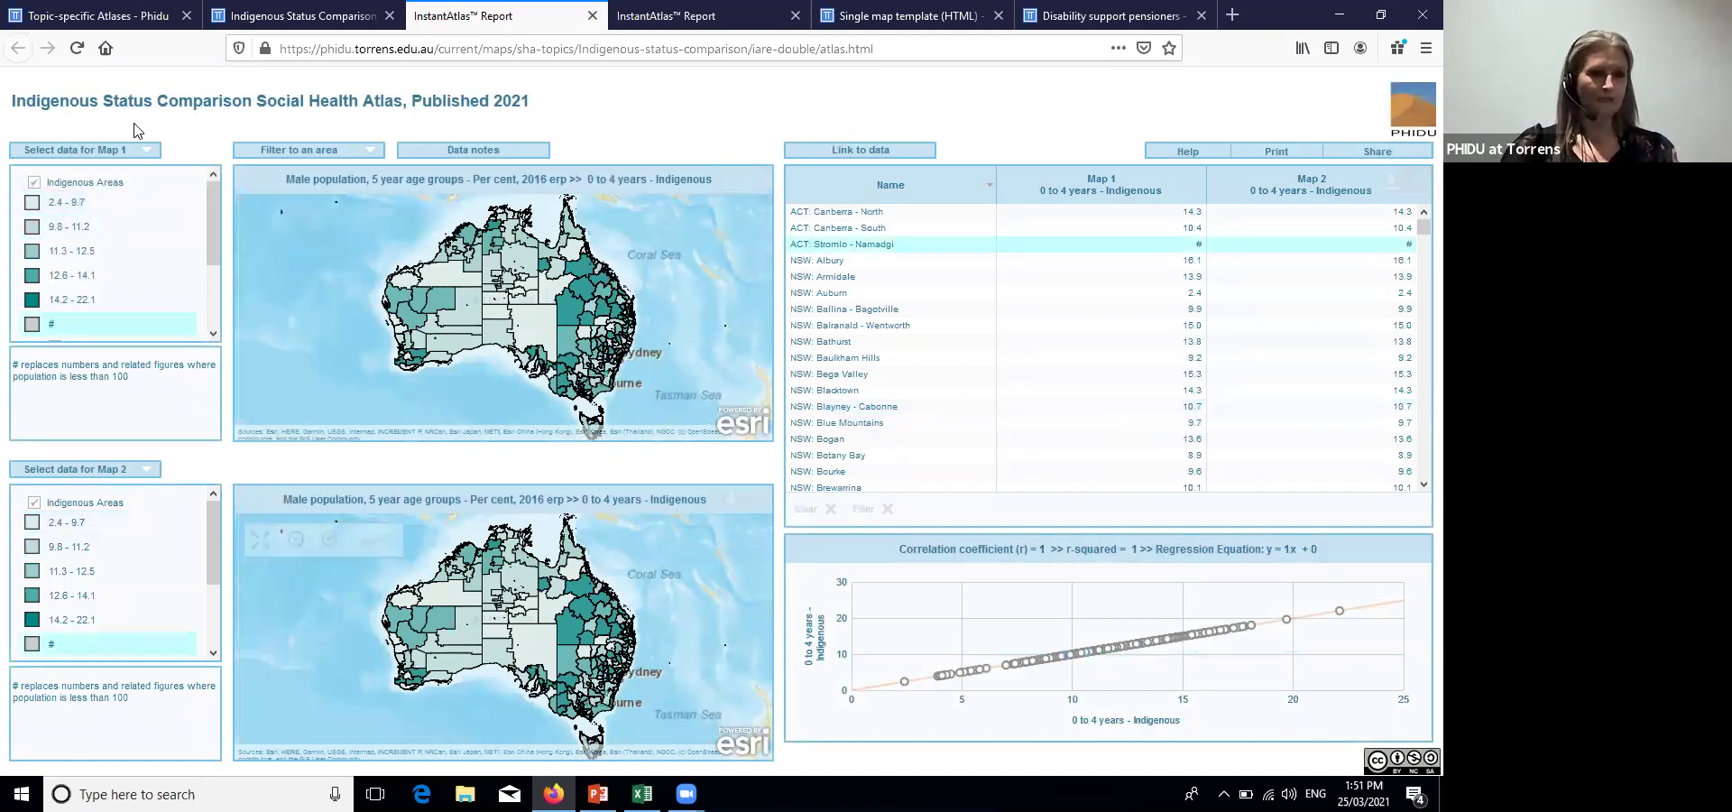
Set the Map 1 data to Indigenous unemployment from the Labour force - Per cent, 2016 topic
left_click(107, 157)
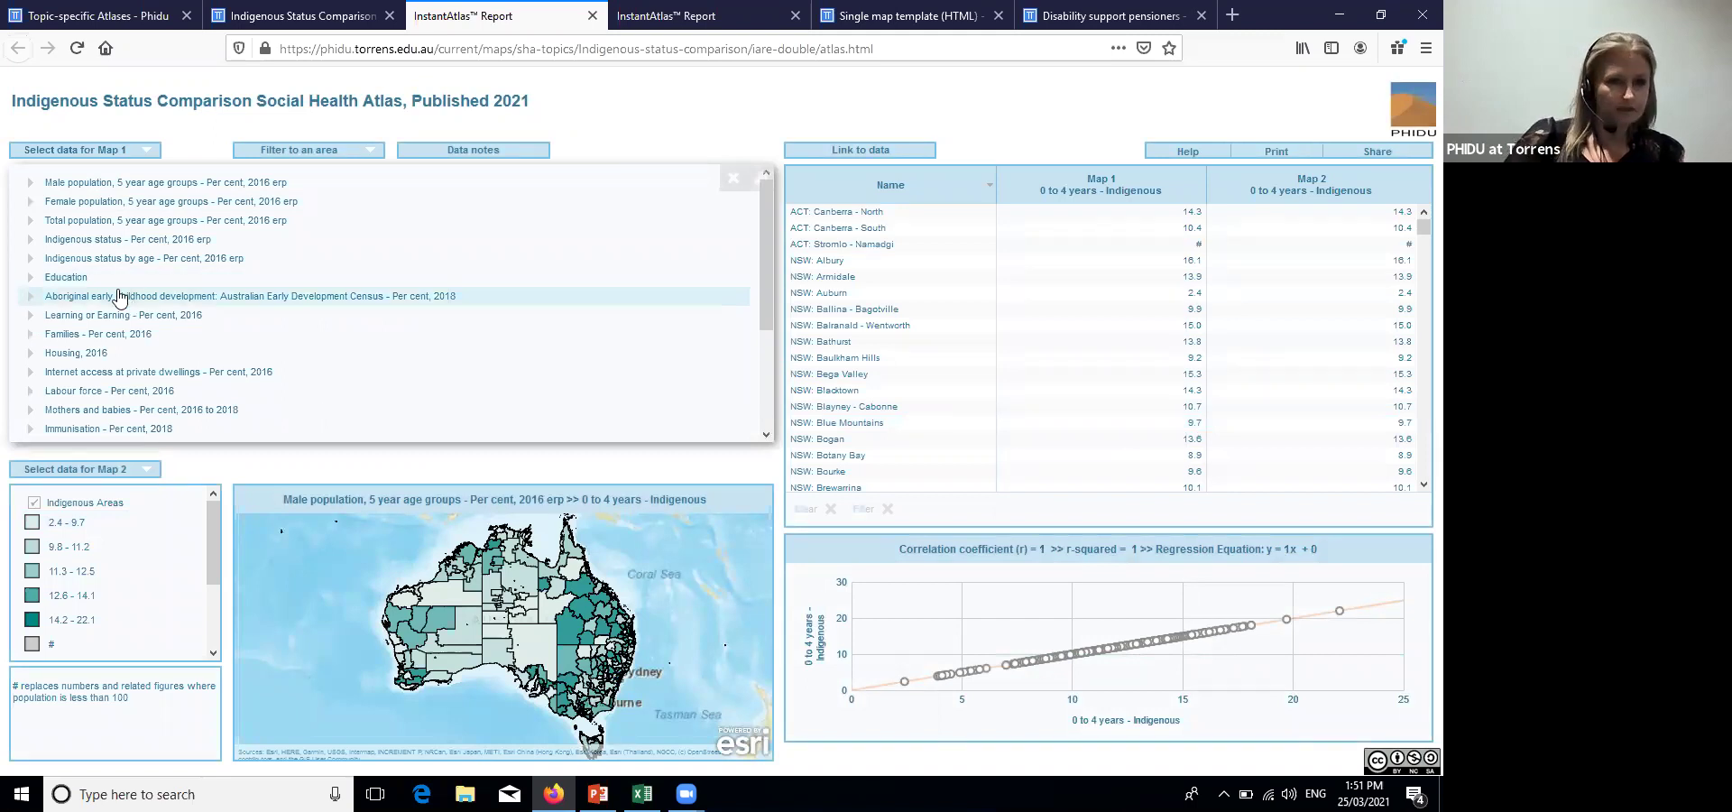
left_click(113, 390)
left_click(125, 345)
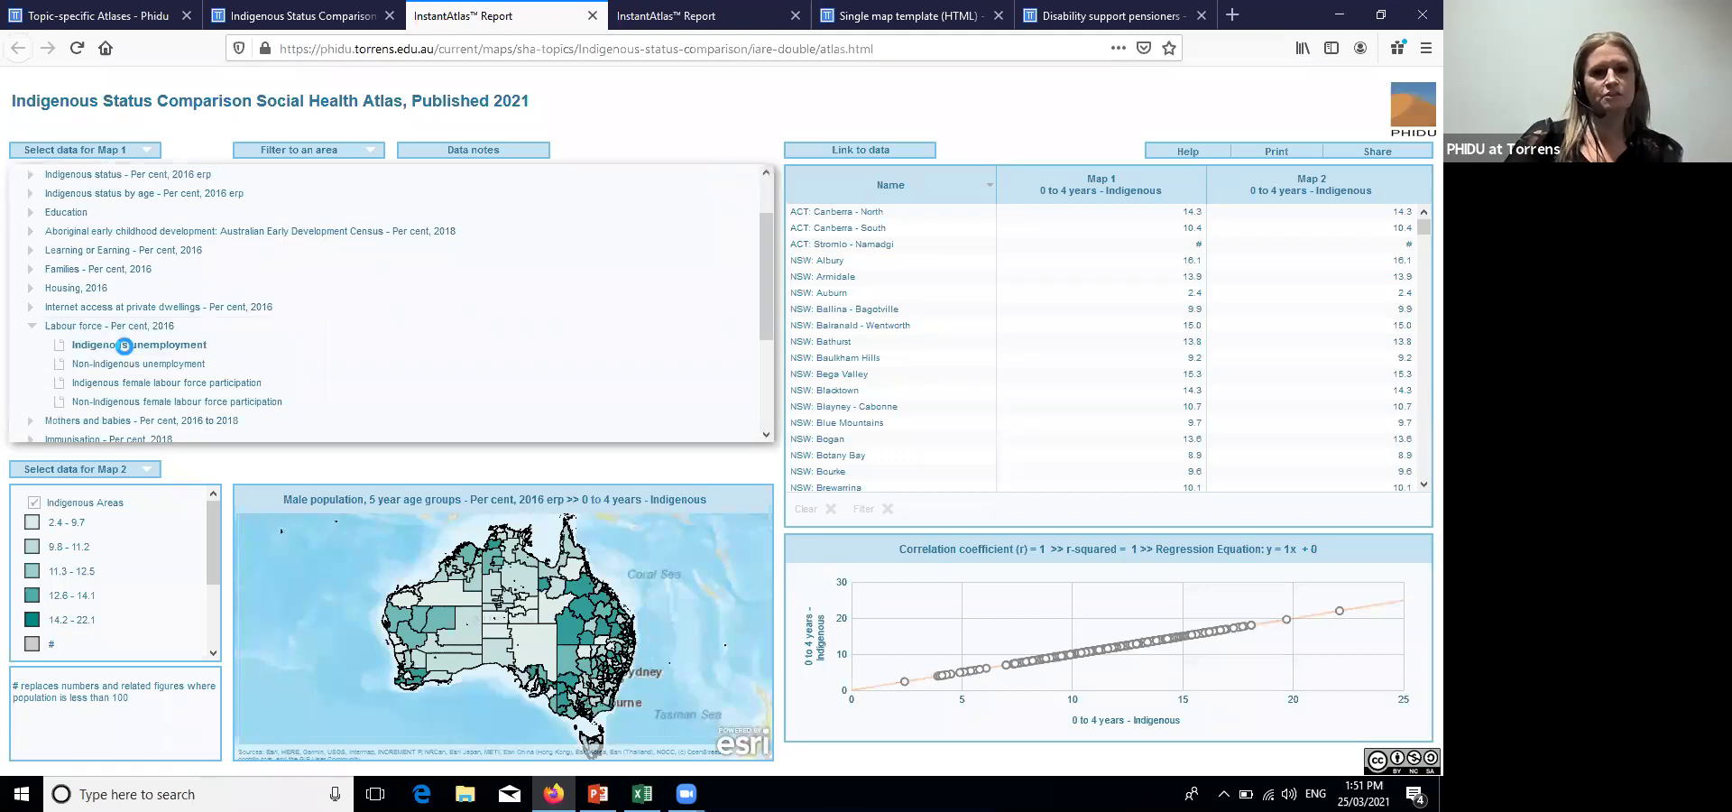
Set the Map 2 data to Indigenous persons aged 0 to 74 years from Premature mortality by sex - Standardised ratio, 2014 to 2018
left_click(128, 470)
scroll(184, 569, "down", 3)
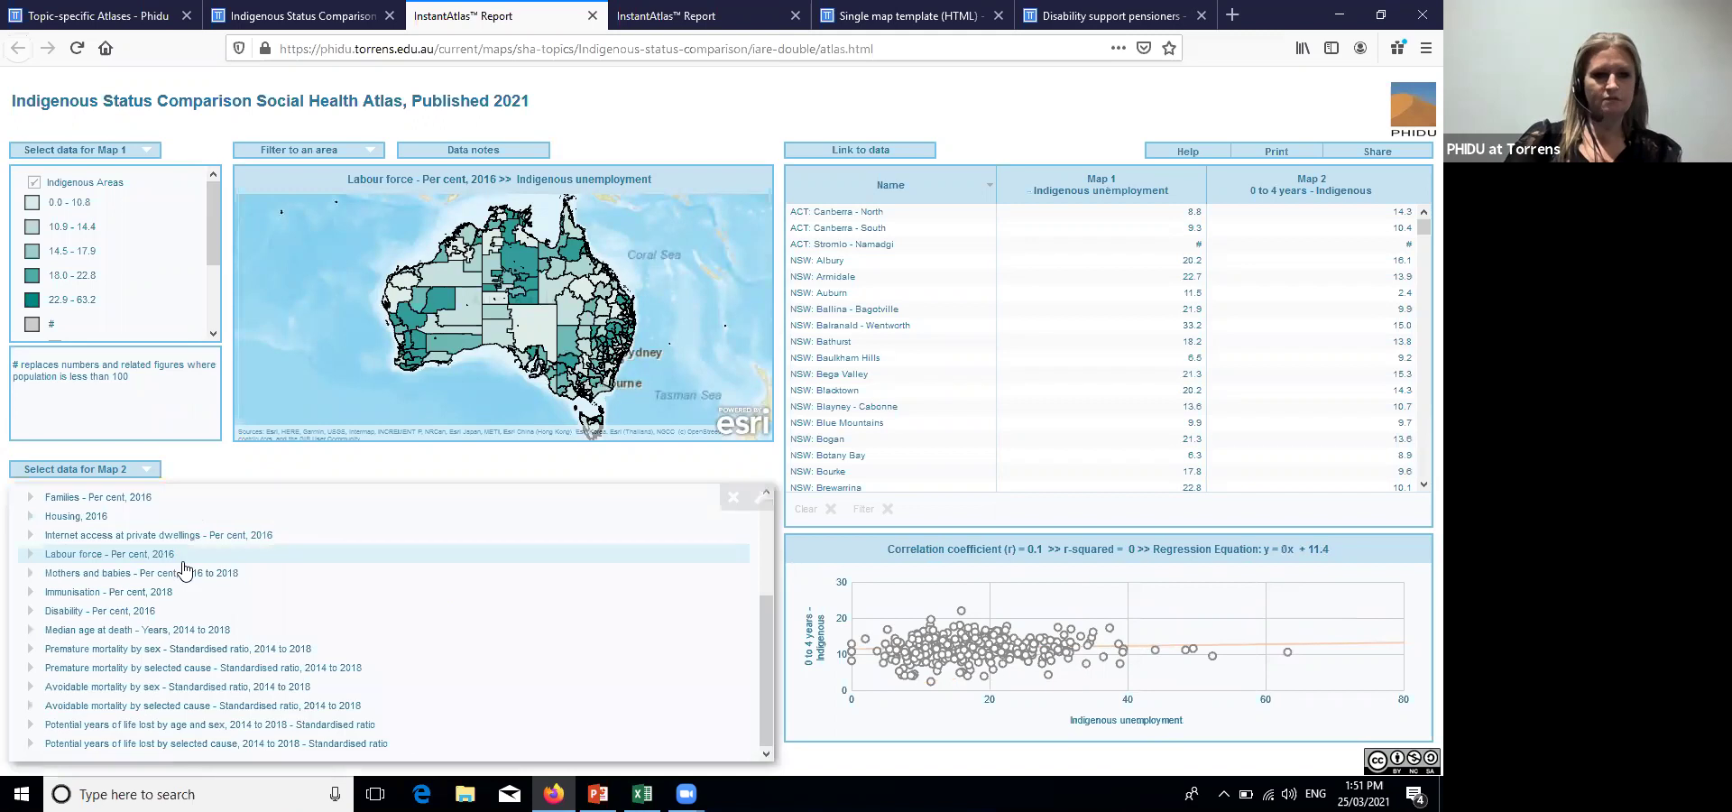
left_click(168, 650)
scroll(168, 649, "down", 5)
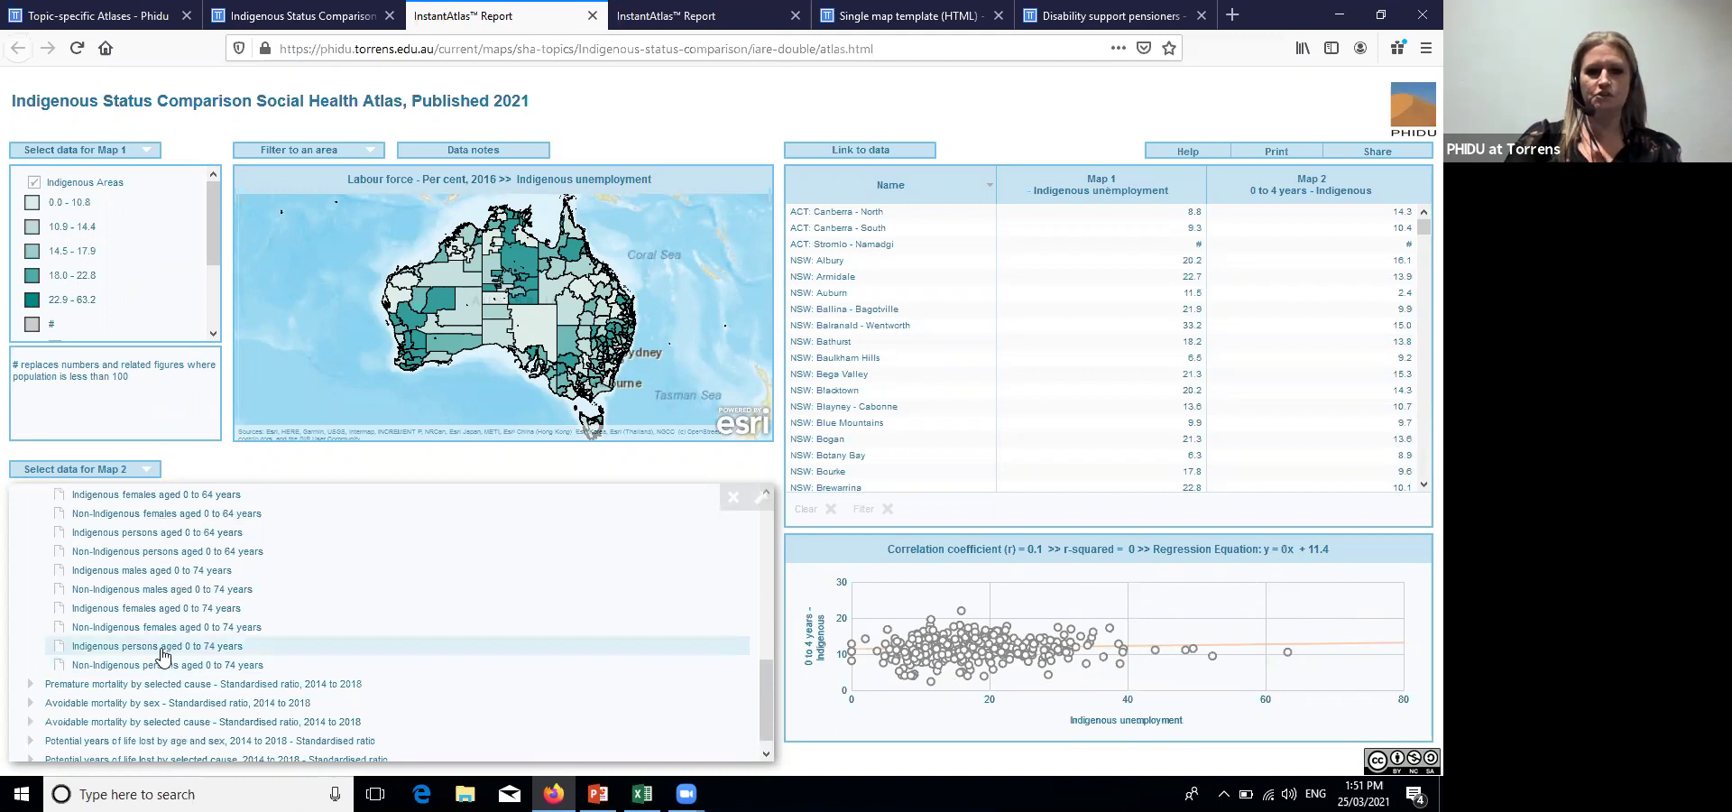
left_click(162, 648)
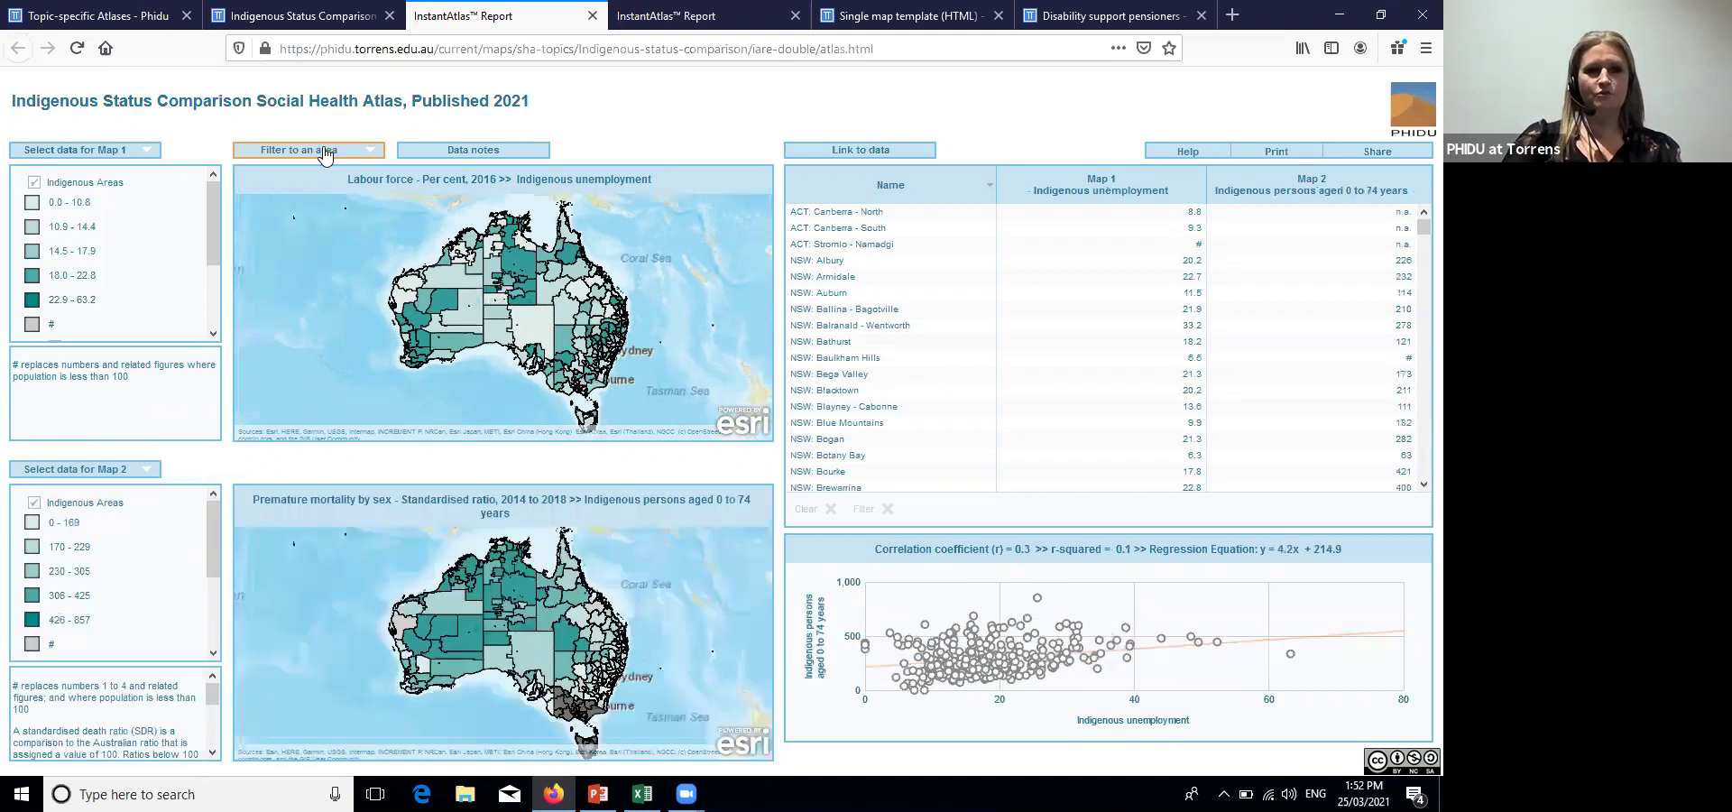
Filter both maps to New South Wales under State/Territory and inspect the Sydney - City point on the scatterplot
left_click(325, 155)
left_click(323, 188)
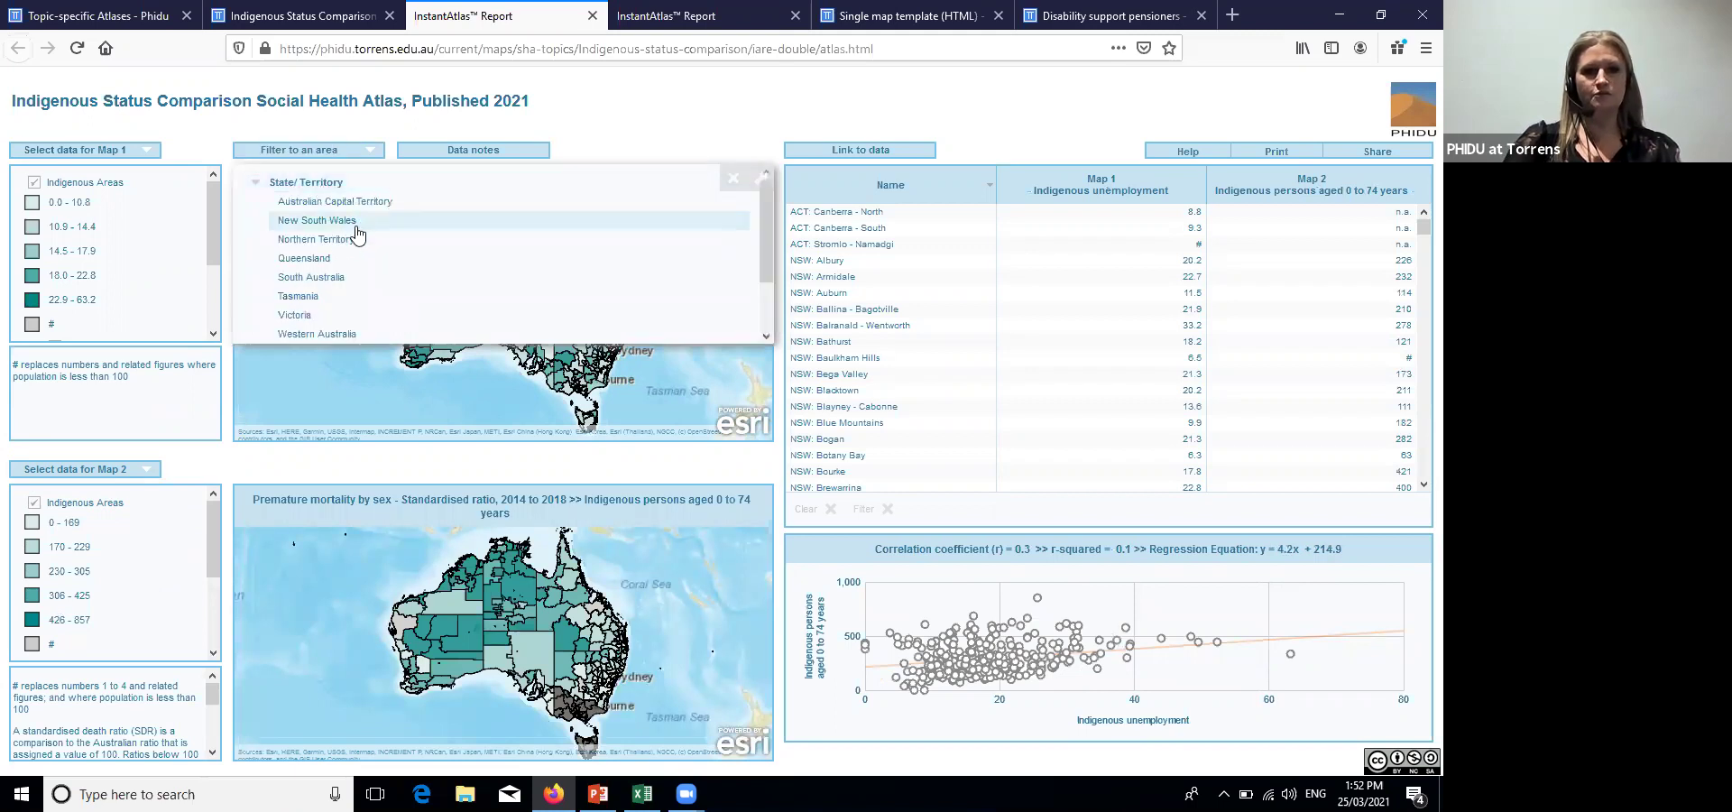
left_click(357, 225)
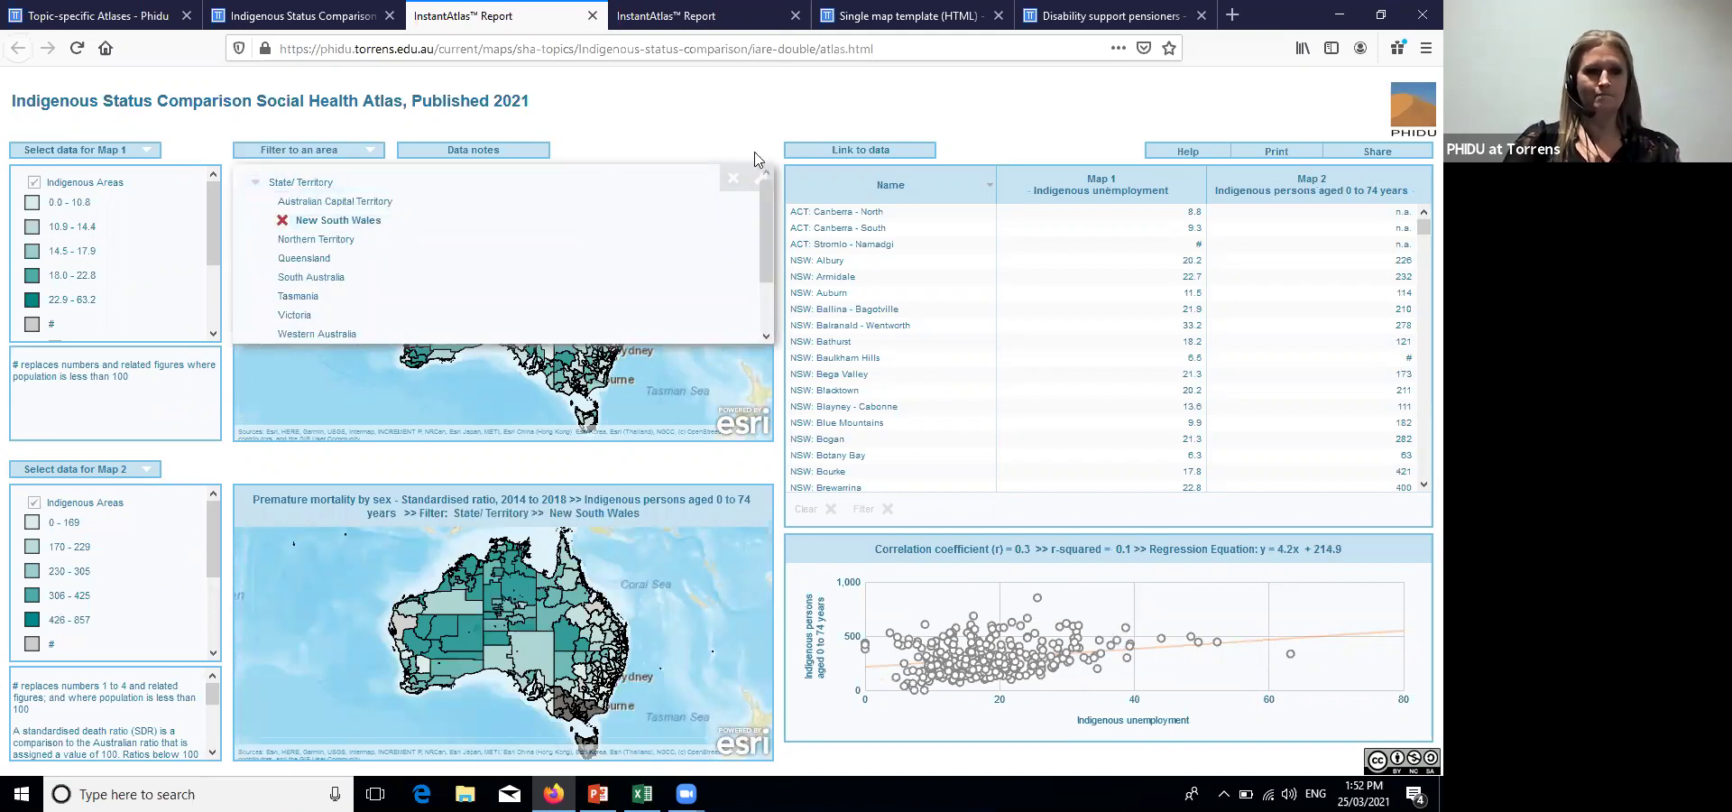
left_click(755, 158)
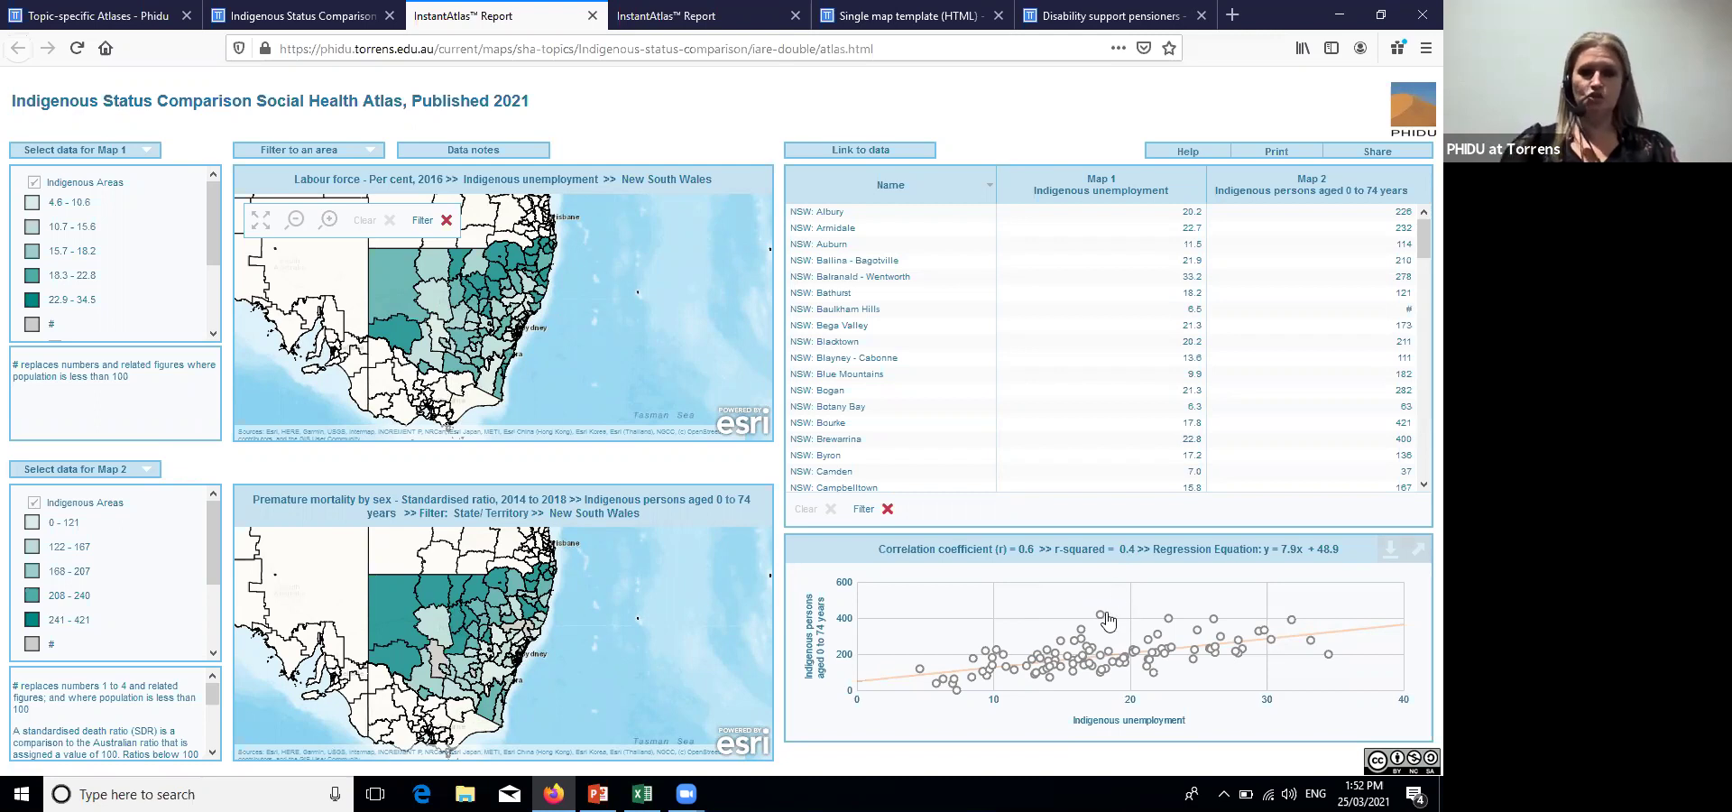
mouse_move(1081, 648)
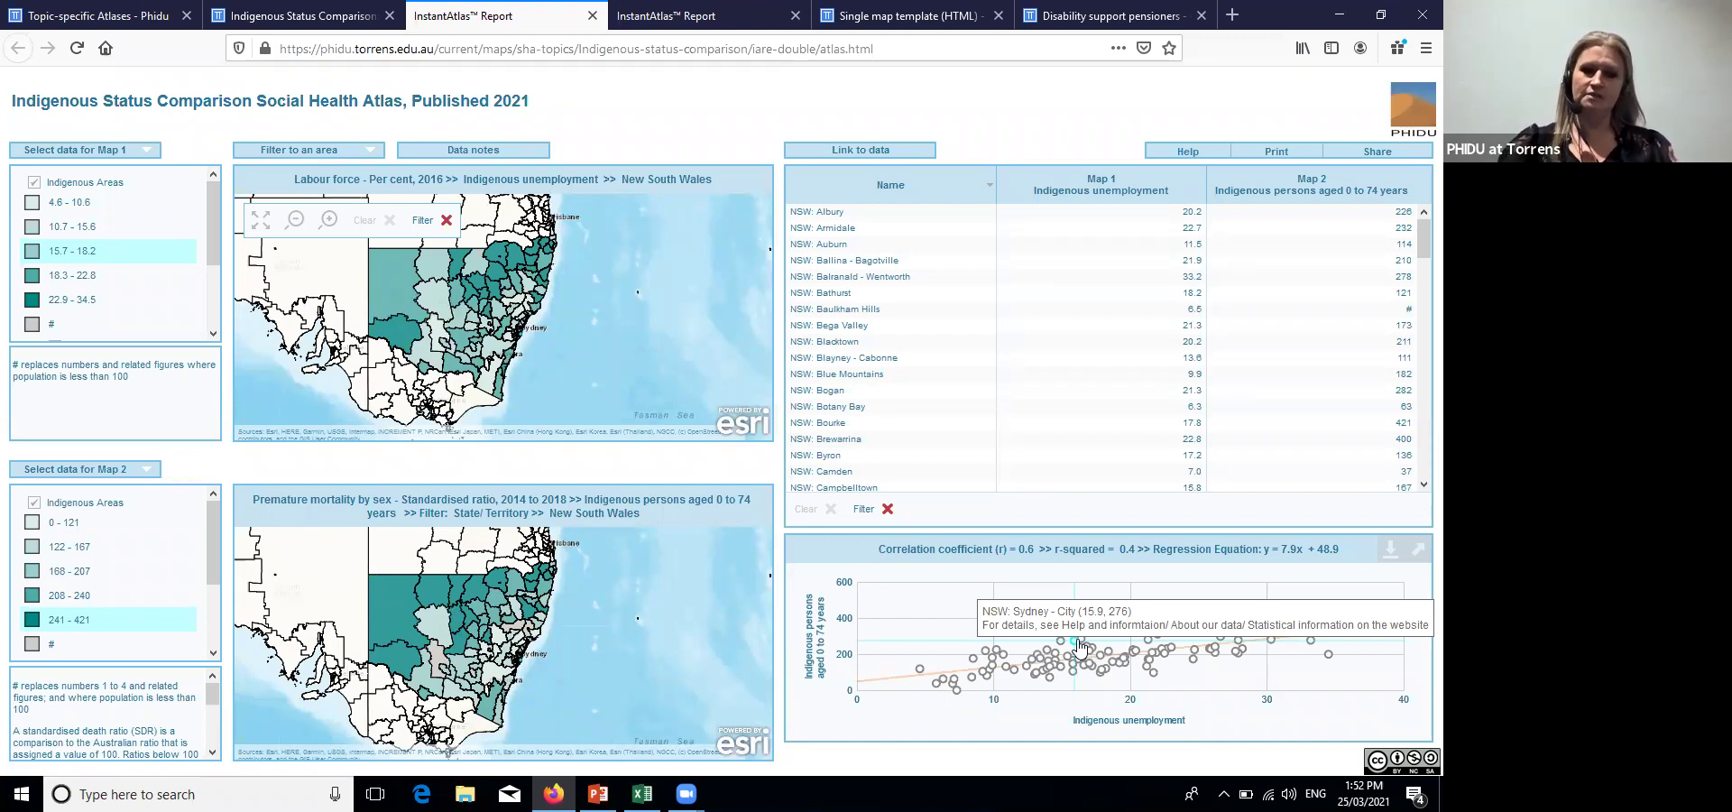
double_click(1024, 550)
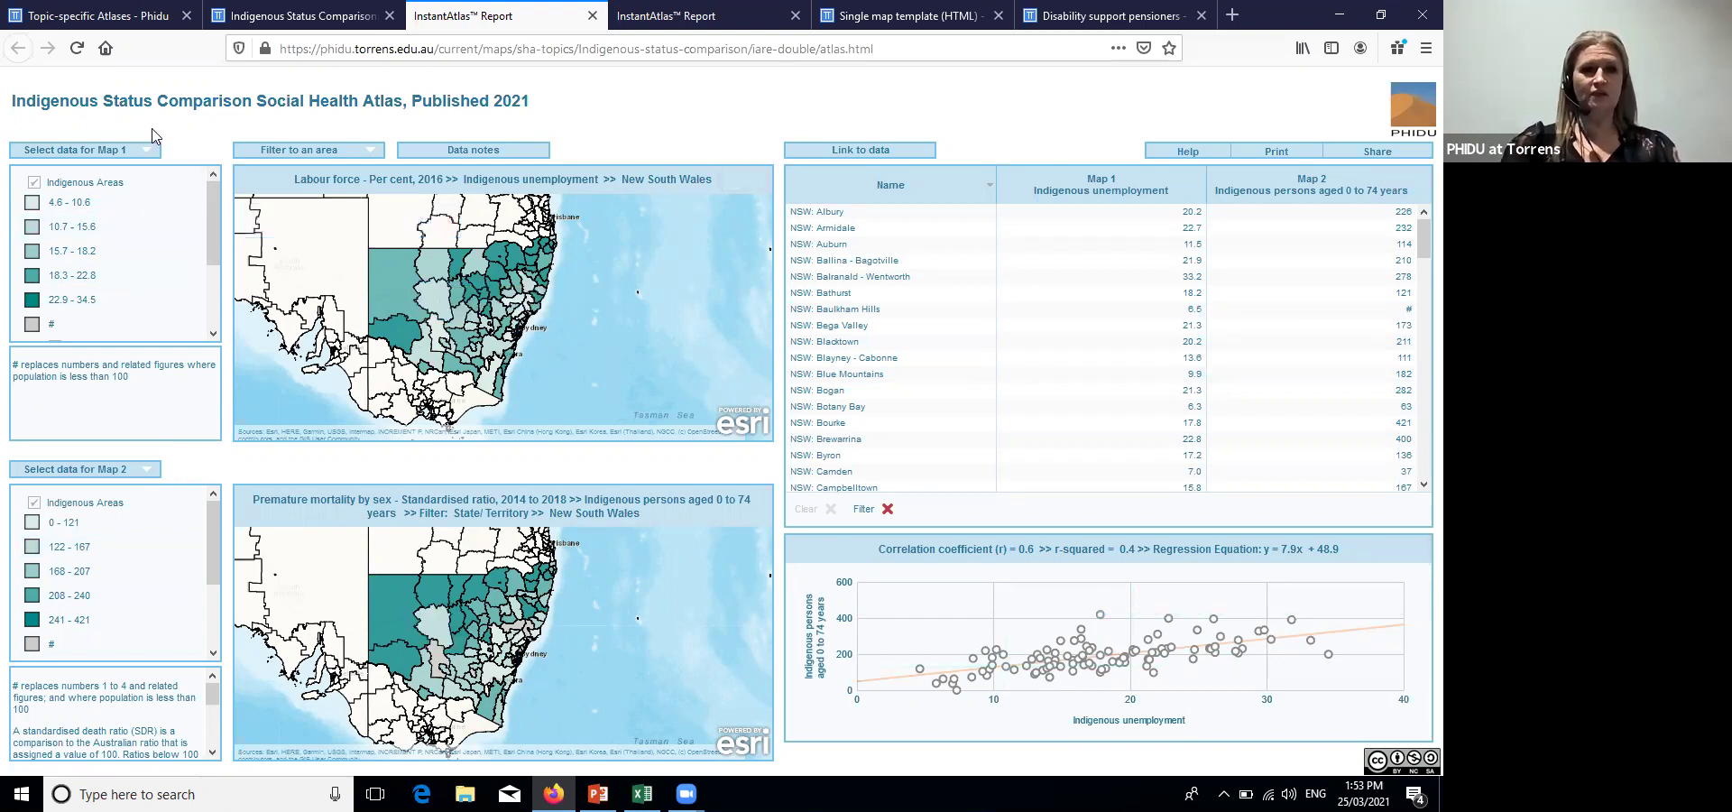
Set the Map 1 data to Housing authority dwellings being rented by Indigenous households - Per cent from the Housing, 2016 topic
left_click(94, 151)
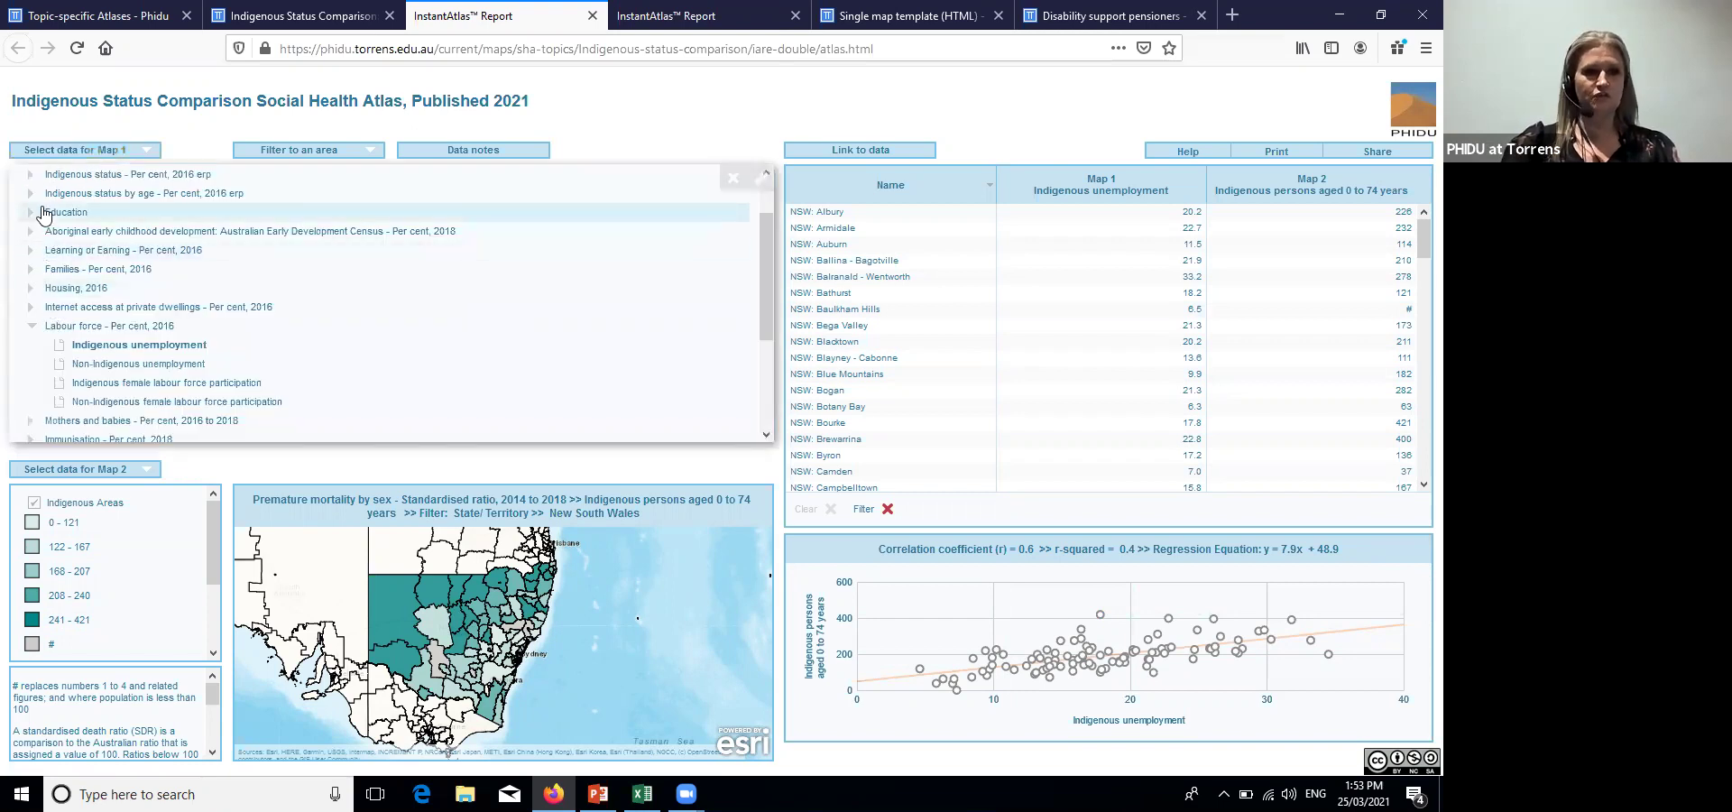
left_click(34, 289)
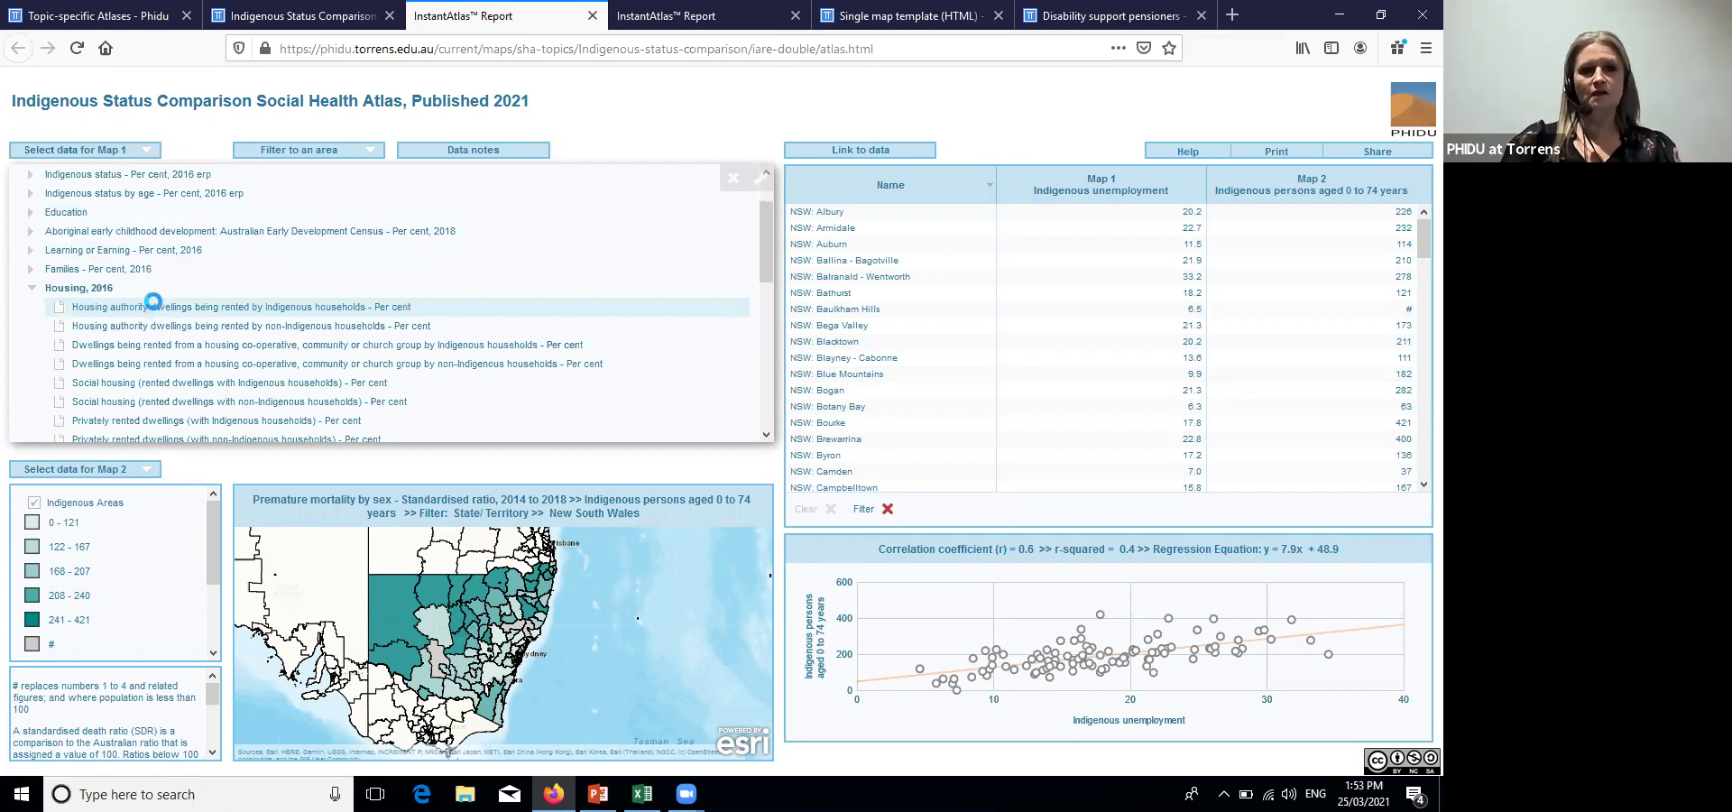
left_click(155, 309)
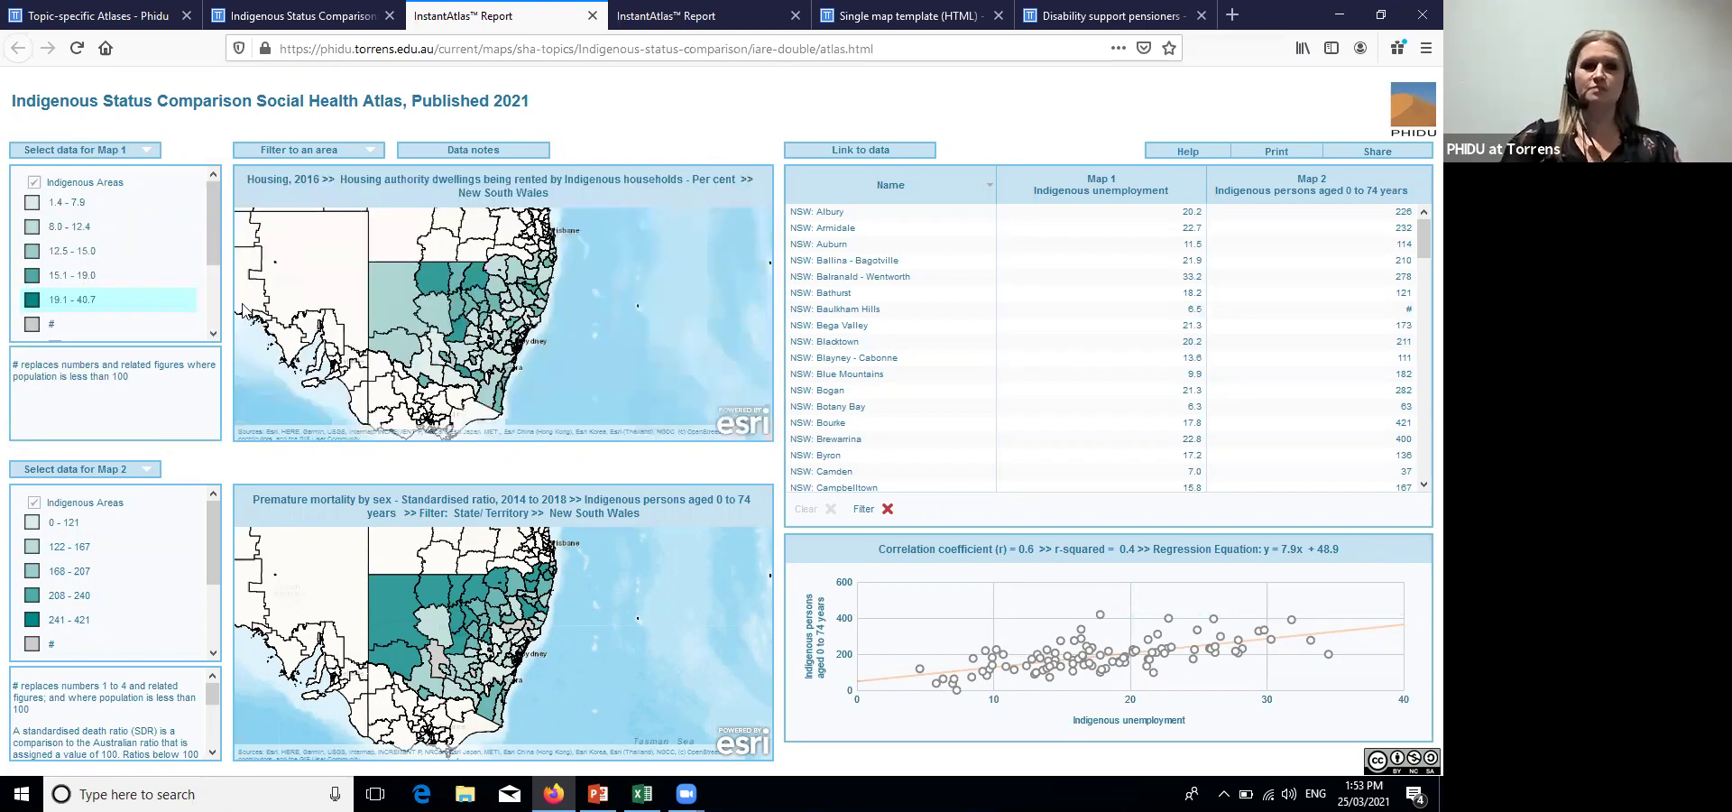
Set the Map 2 data to Housing authority dwellings being rented by non-Indigenous households - Per cent from Housing, 2016
left_click(129, 471)
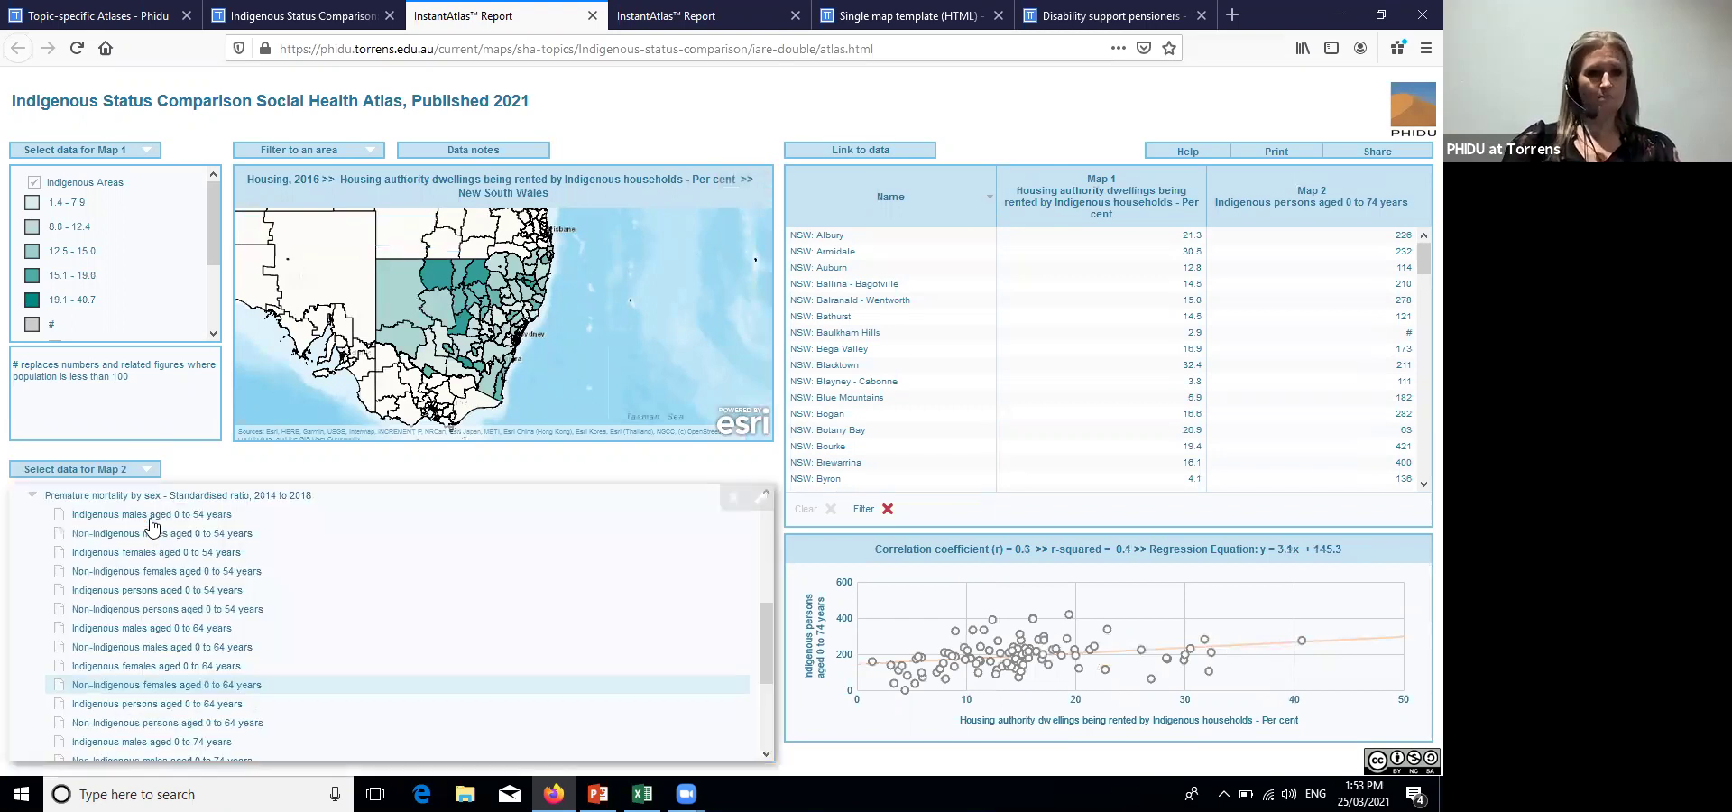
scroll(145, 523, "up", 3)
left_click(129, 522)
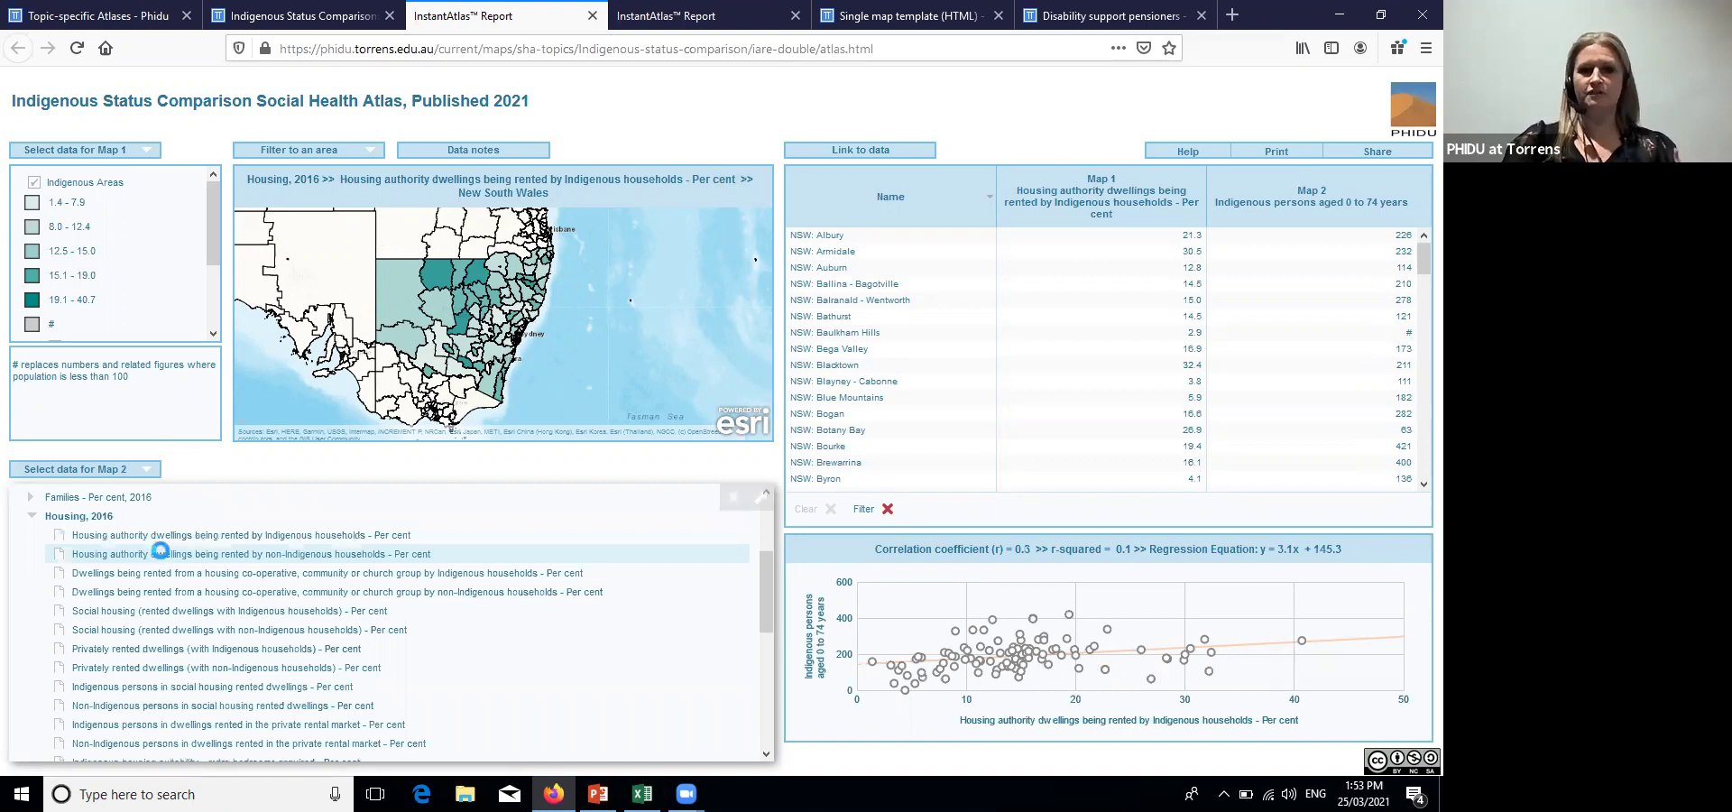
left_click(162, 557)
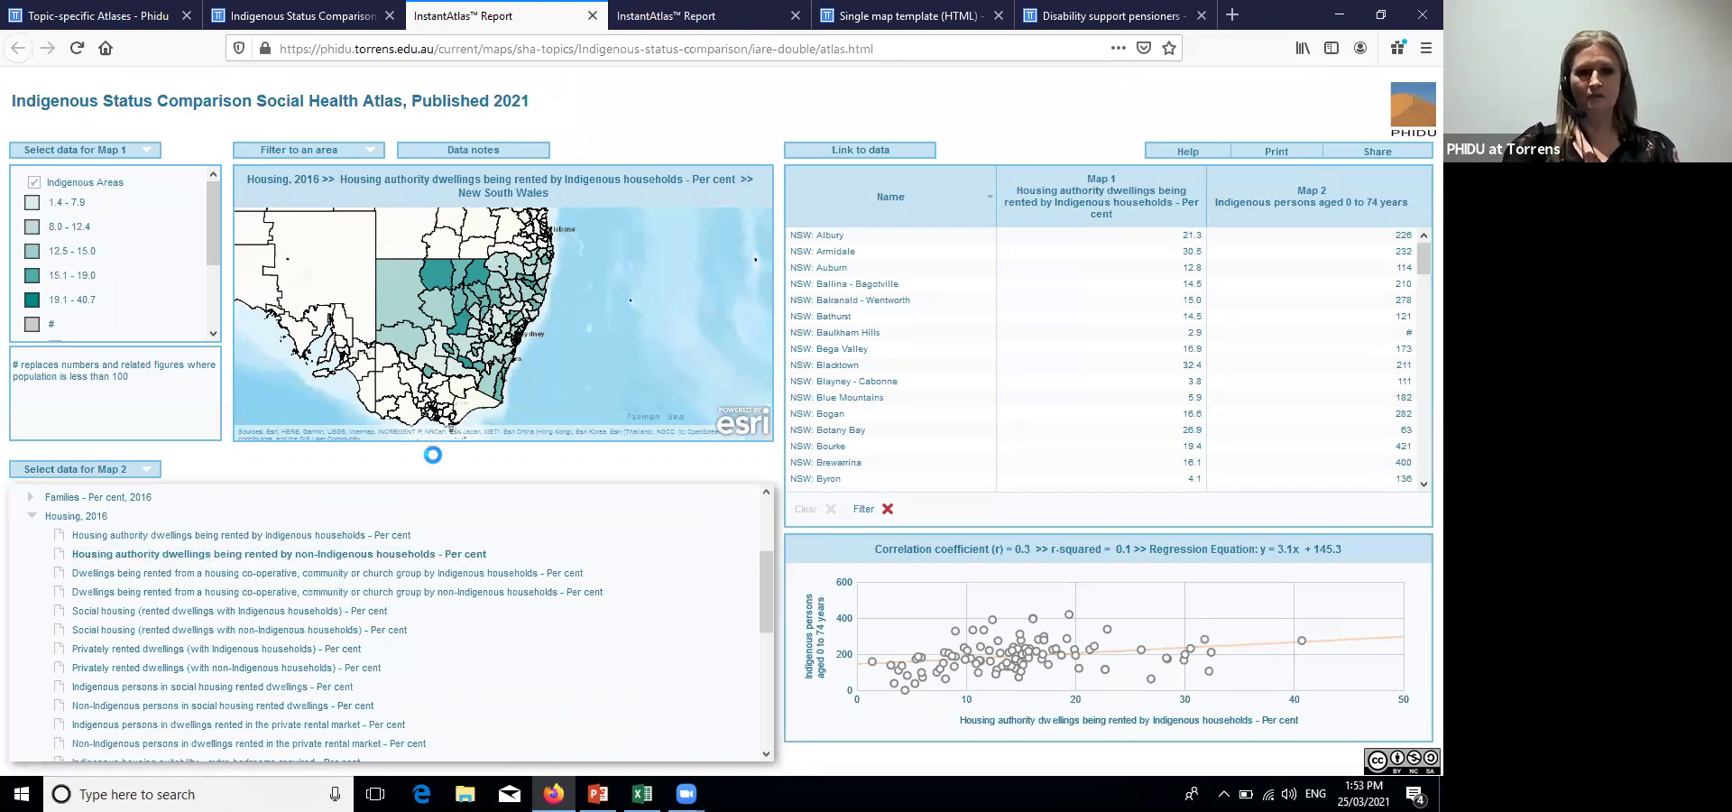
Filter both housing maps to the Sydney metropolitan area and inspect its areas on the map
left_click(283, 155)
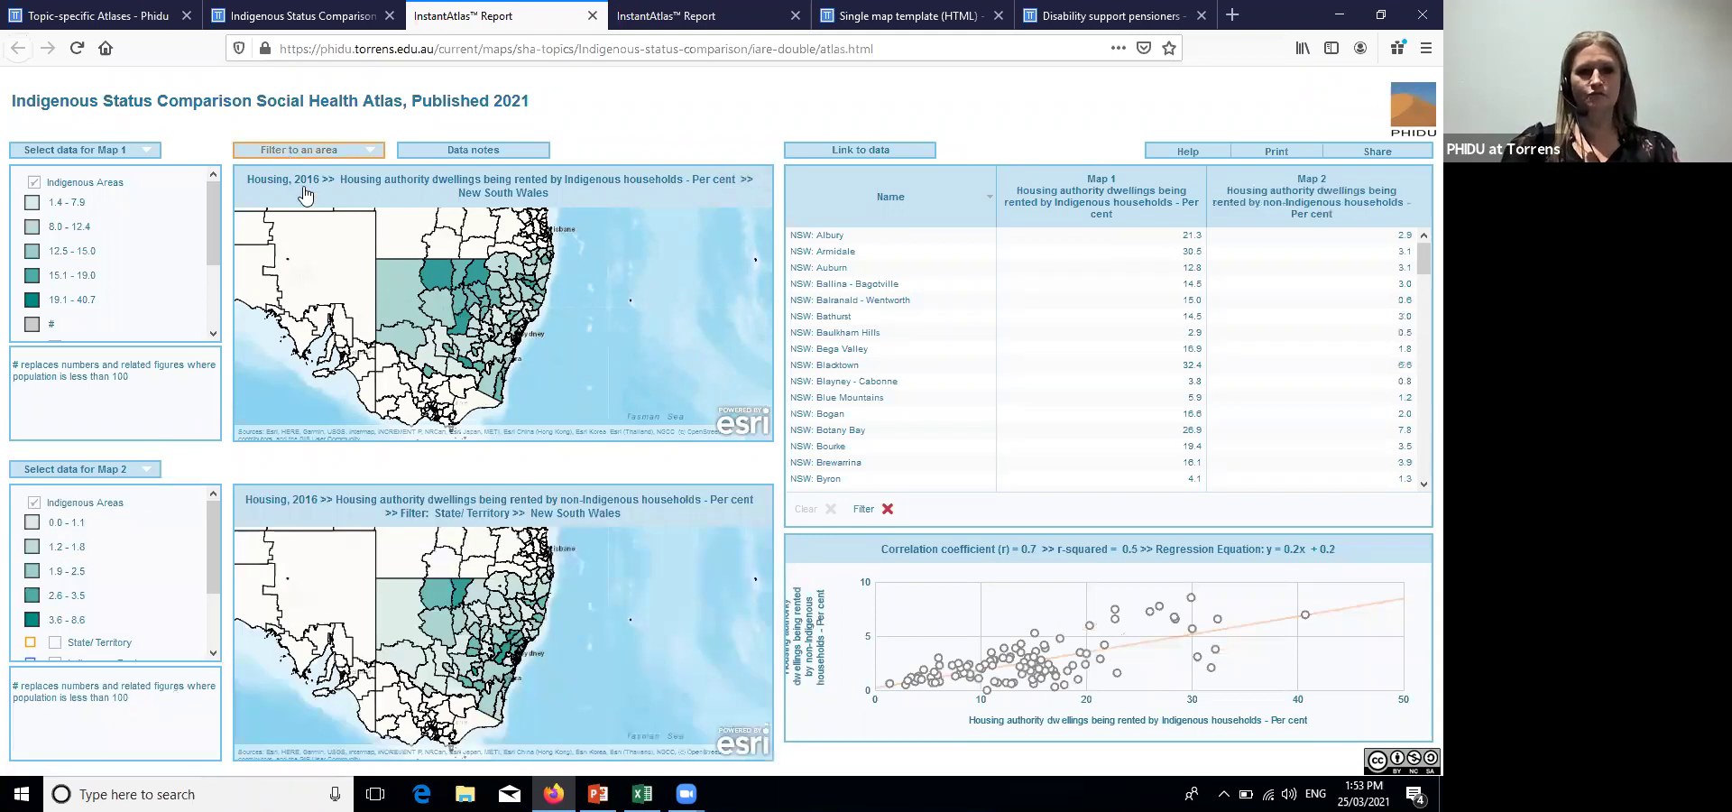
left_click(302, 185)
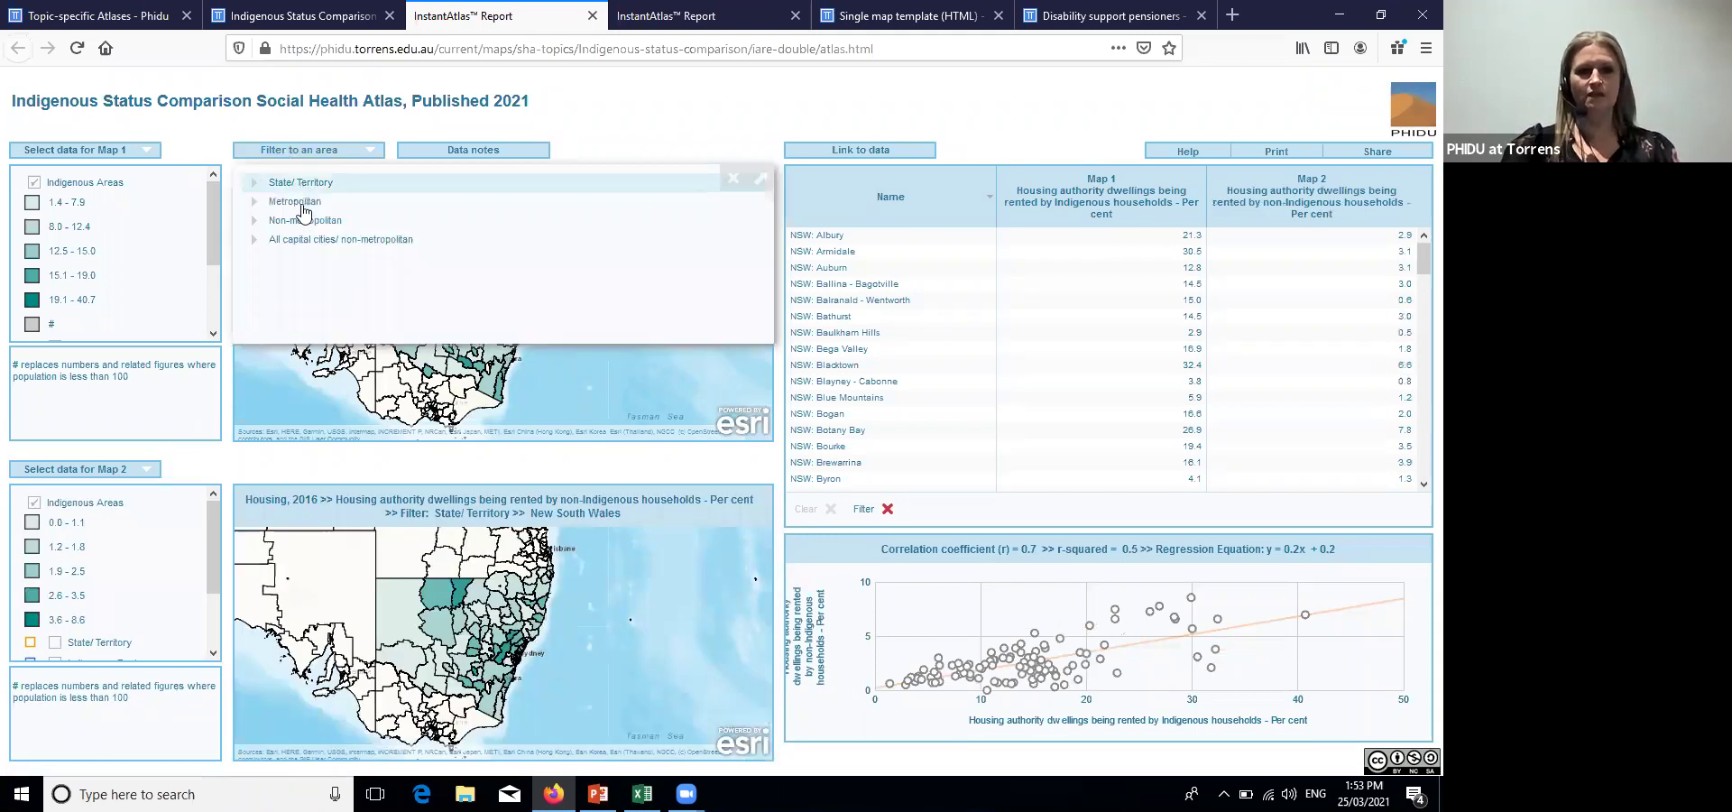
left_click(298, 202)
scroll(316, 275, "down", 2)
left_click(312, 287)
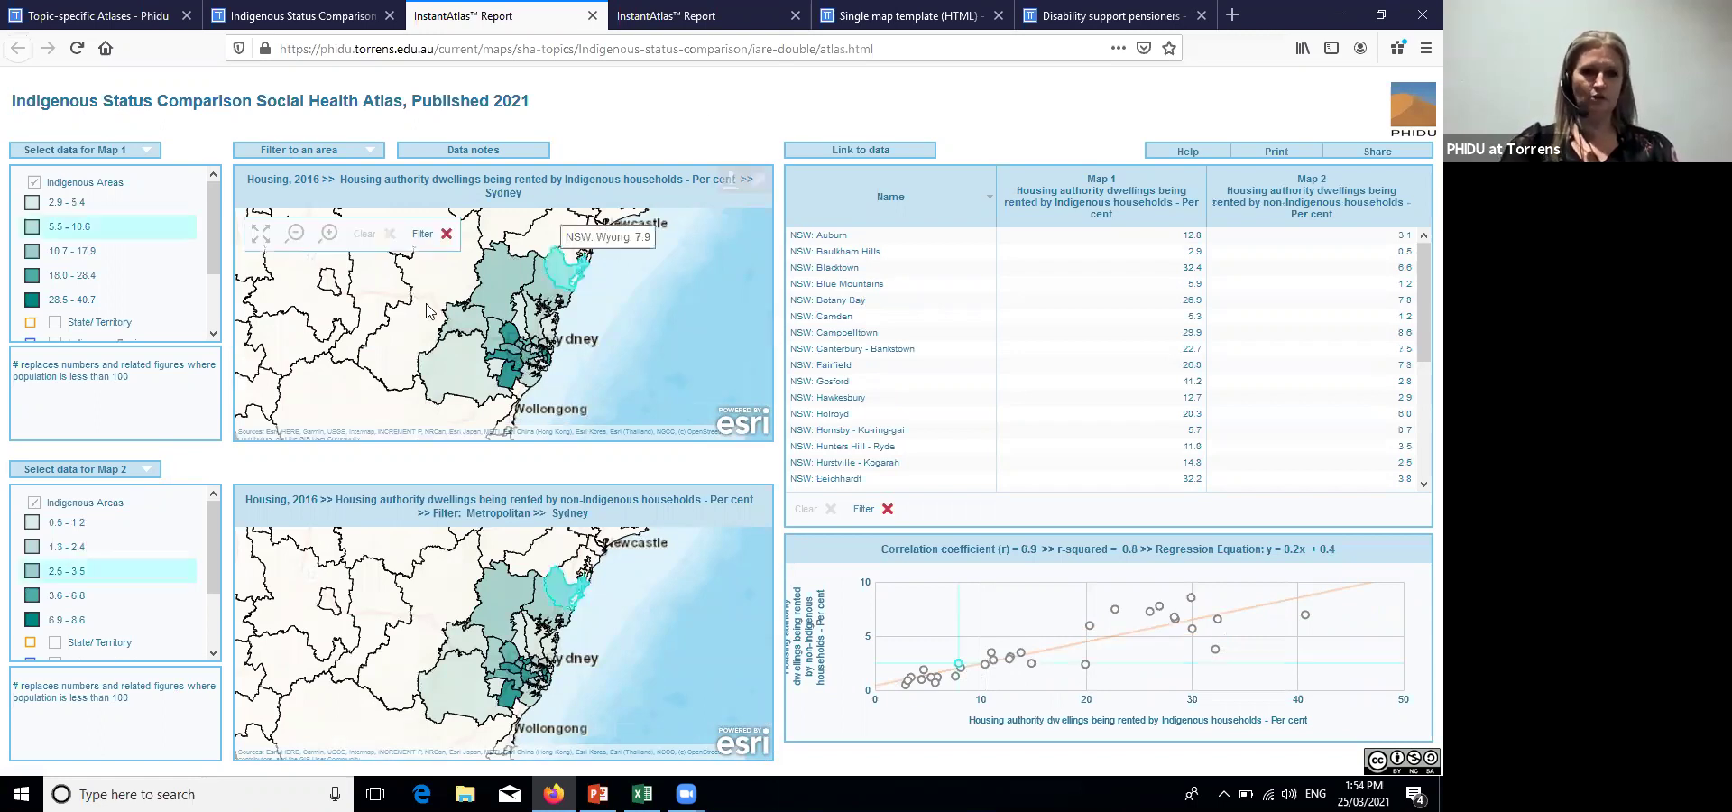
mouse_move(516, 384)
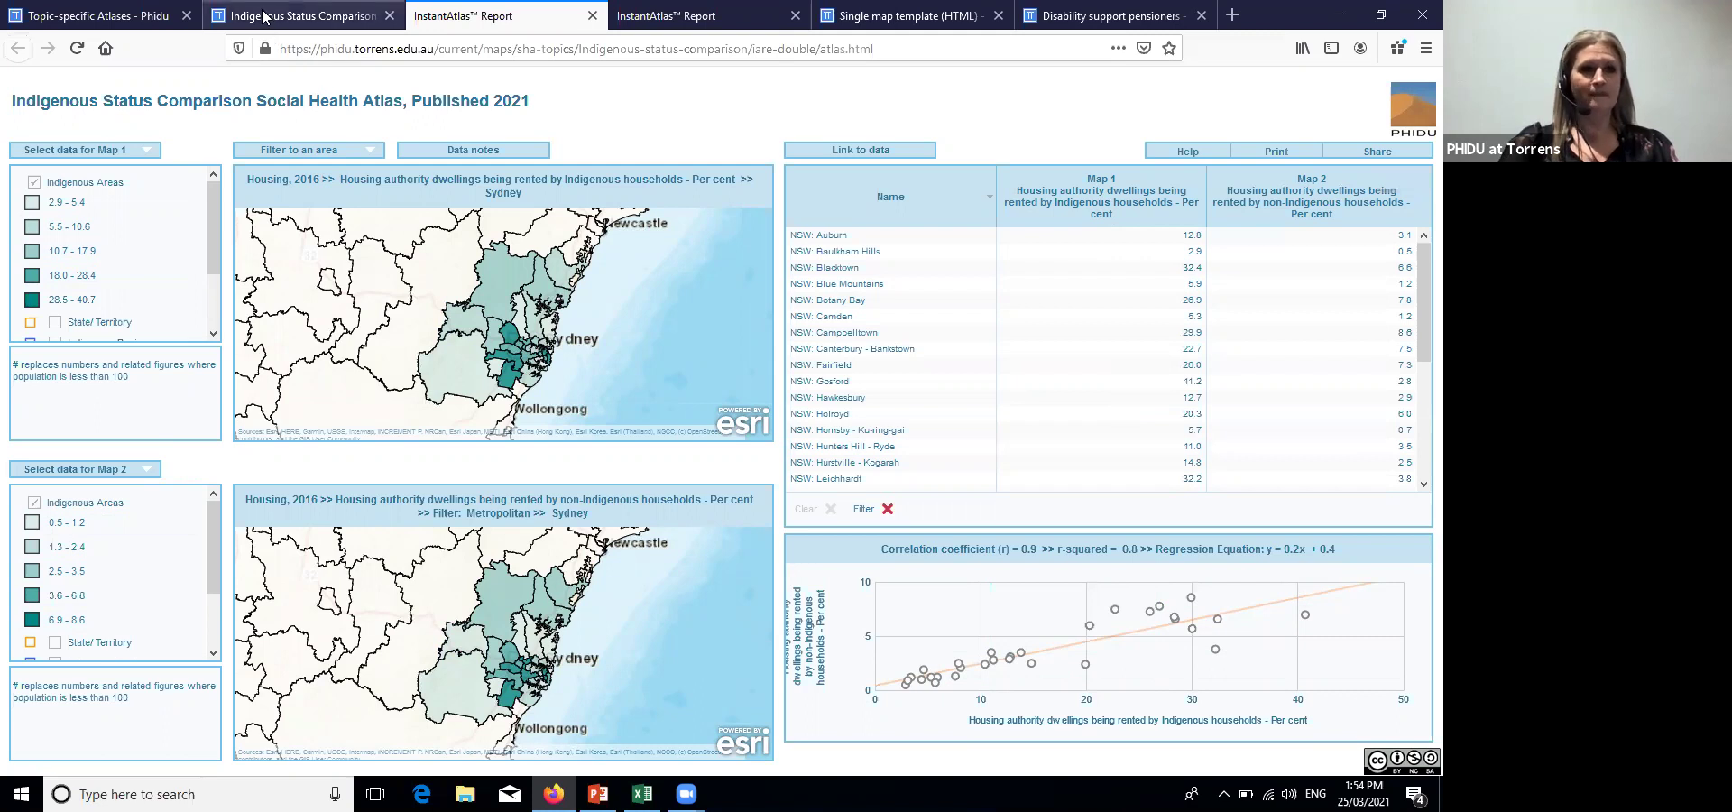
Return to the PHIDU website and open the Social Health Atlases Maps page, reloading it at the list of atlases
left_click(158, 15)
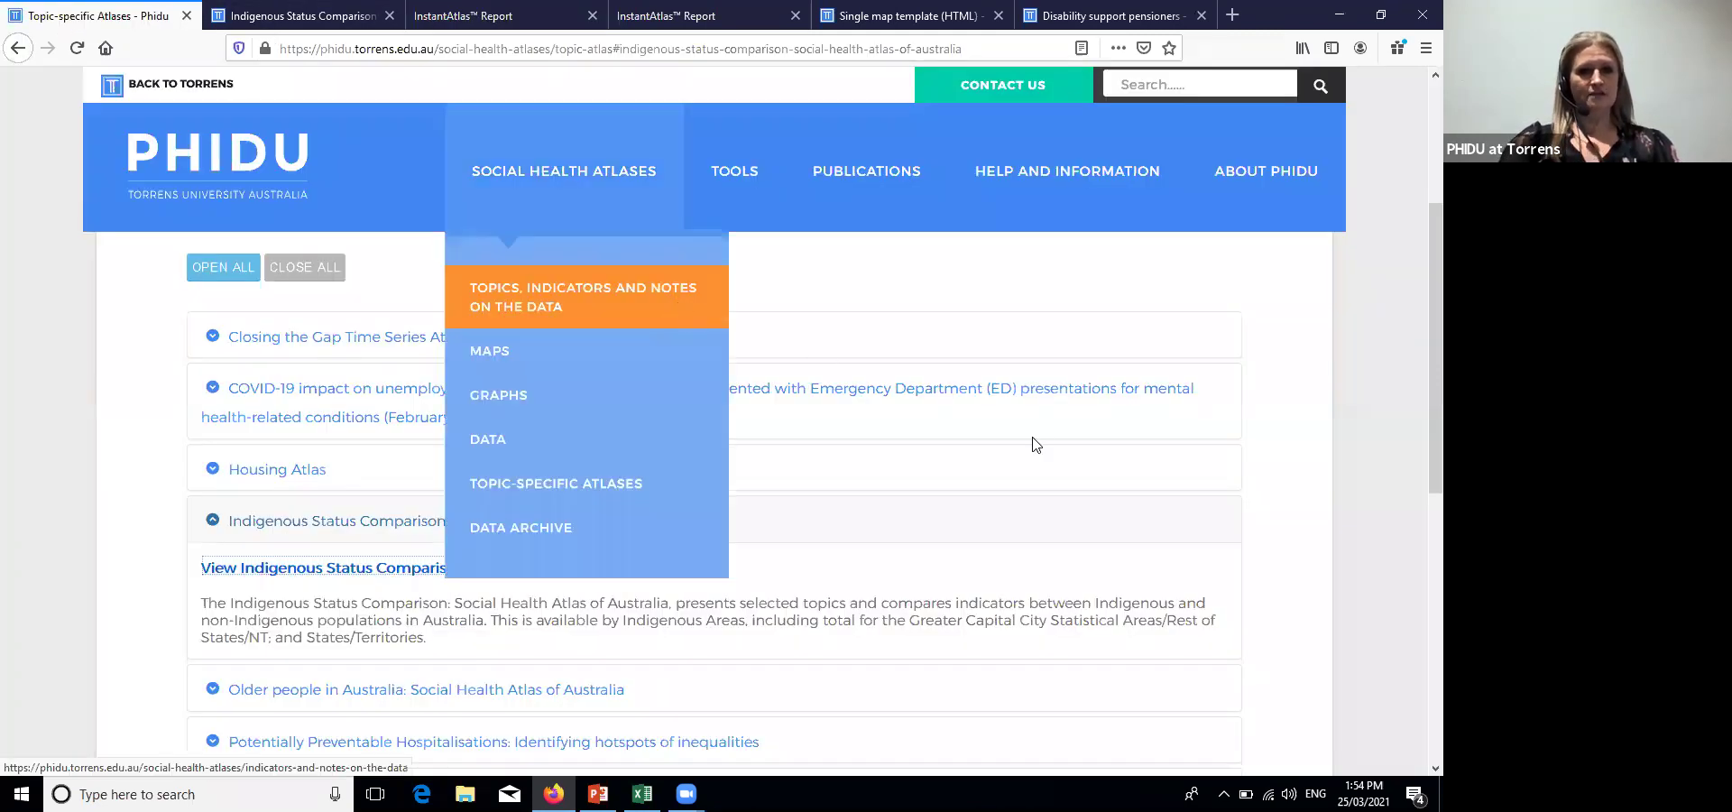
mouse_move(600, 170)
left_click(533, 353)
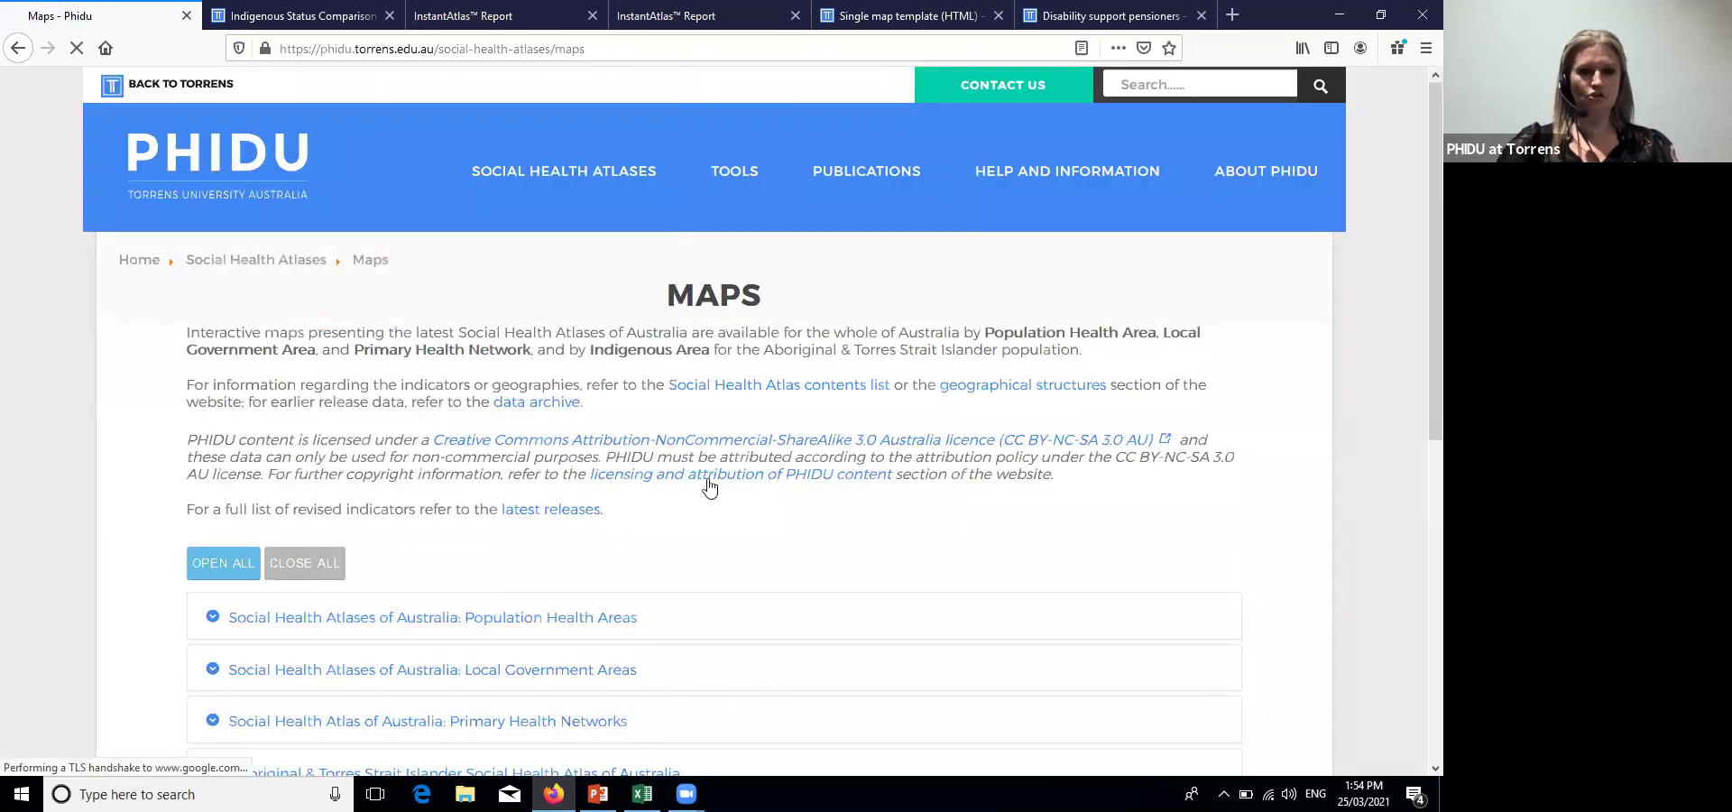
scroll(704, 478, "down", 2)
scroll(591, 354, "down", 3)
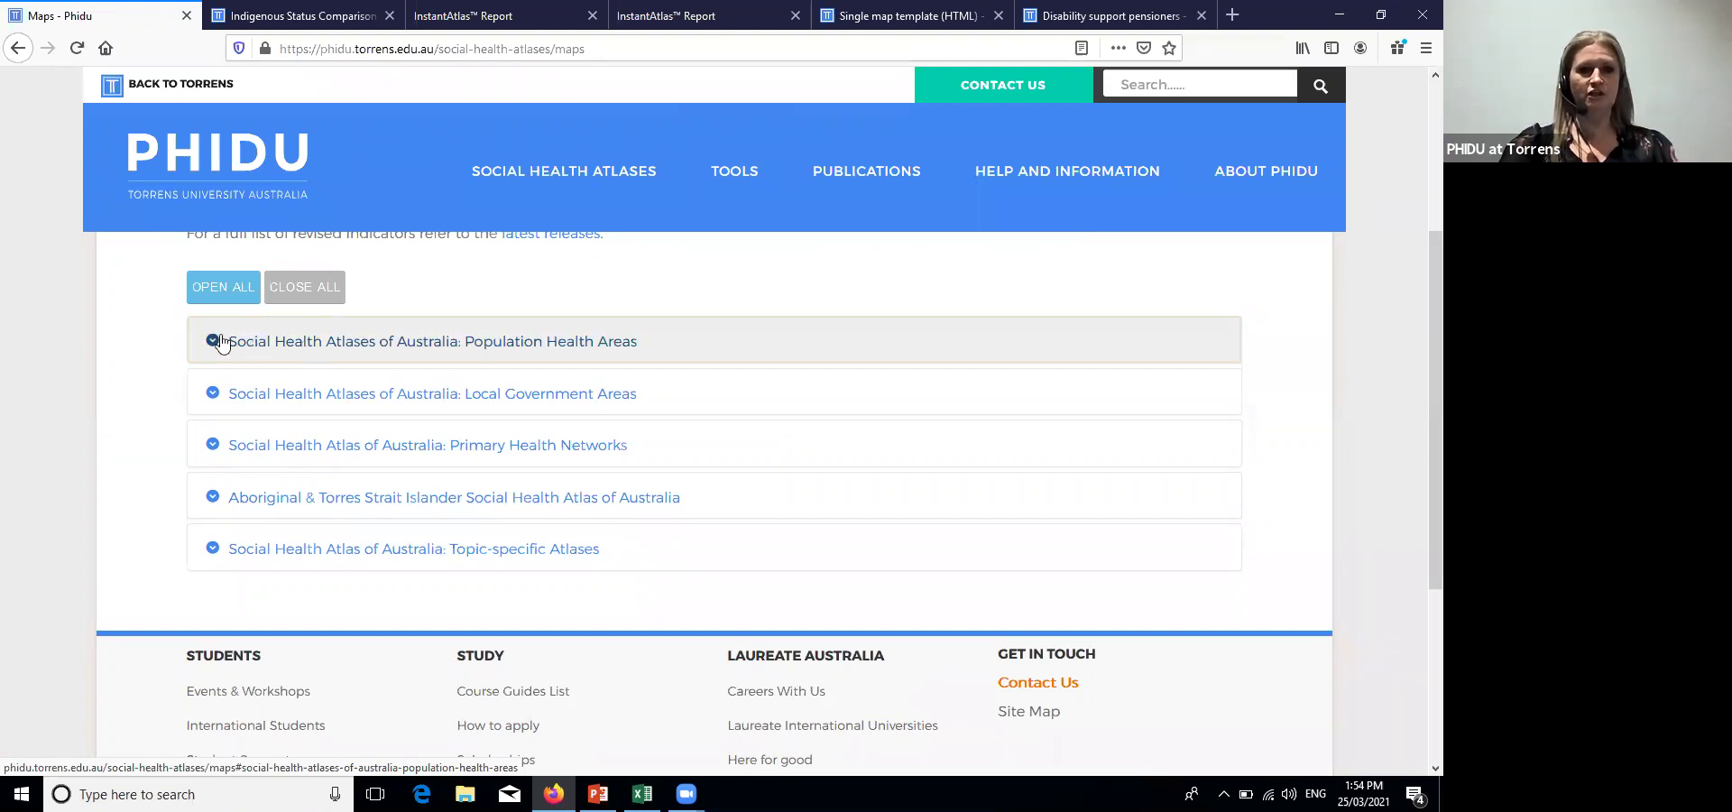
left_click(343, 54)
key("Return")
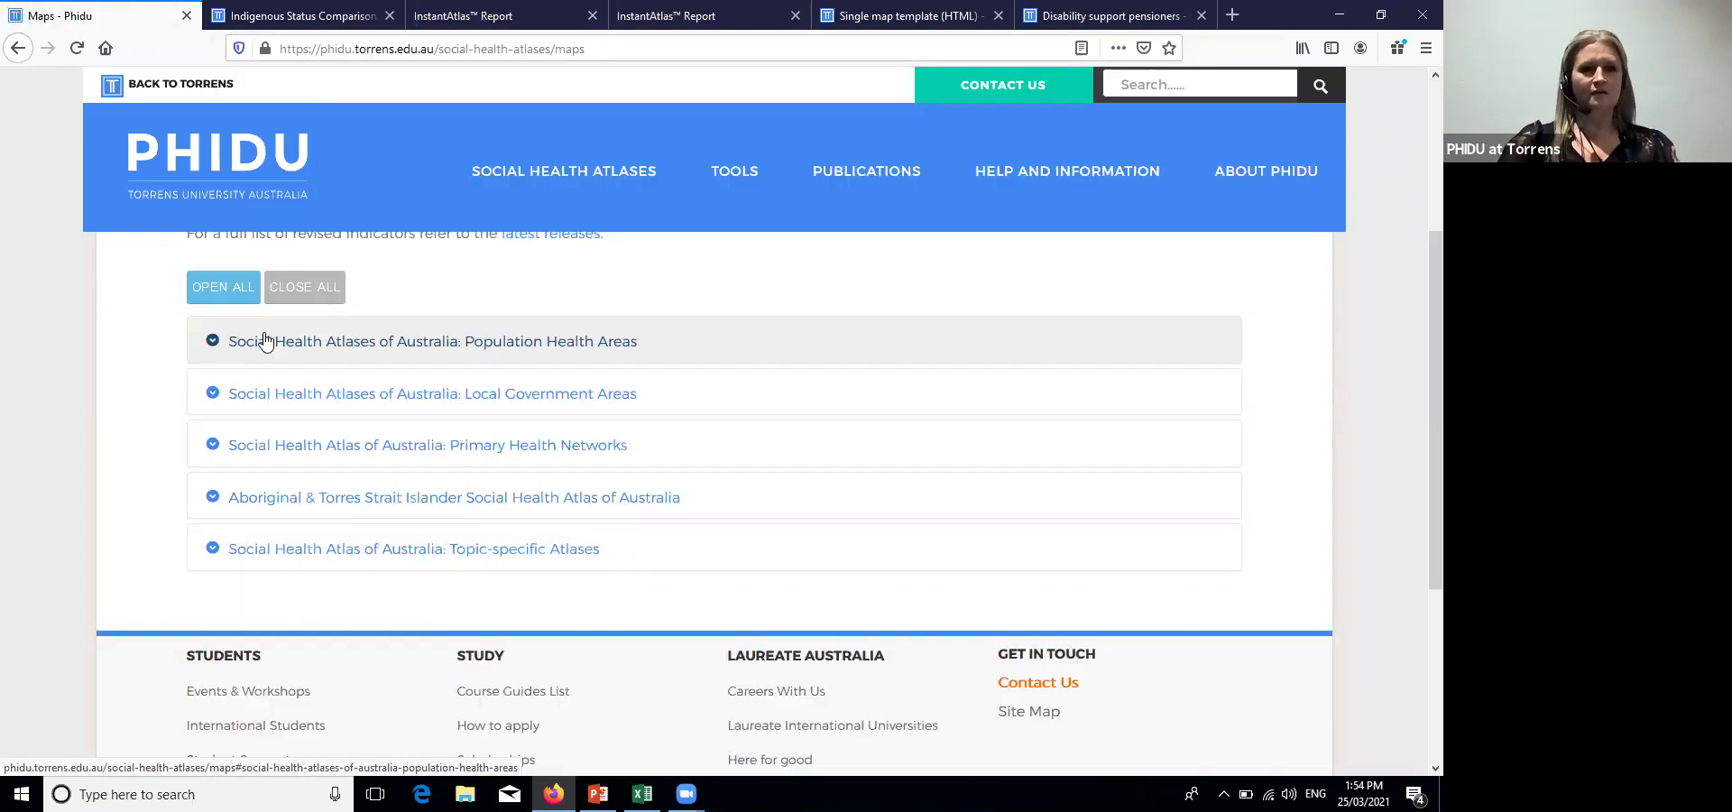
Open the South Australia PHA Area profile from the Social Health Atlases of Australia: Population Health Areas section
left_click(267, 341)
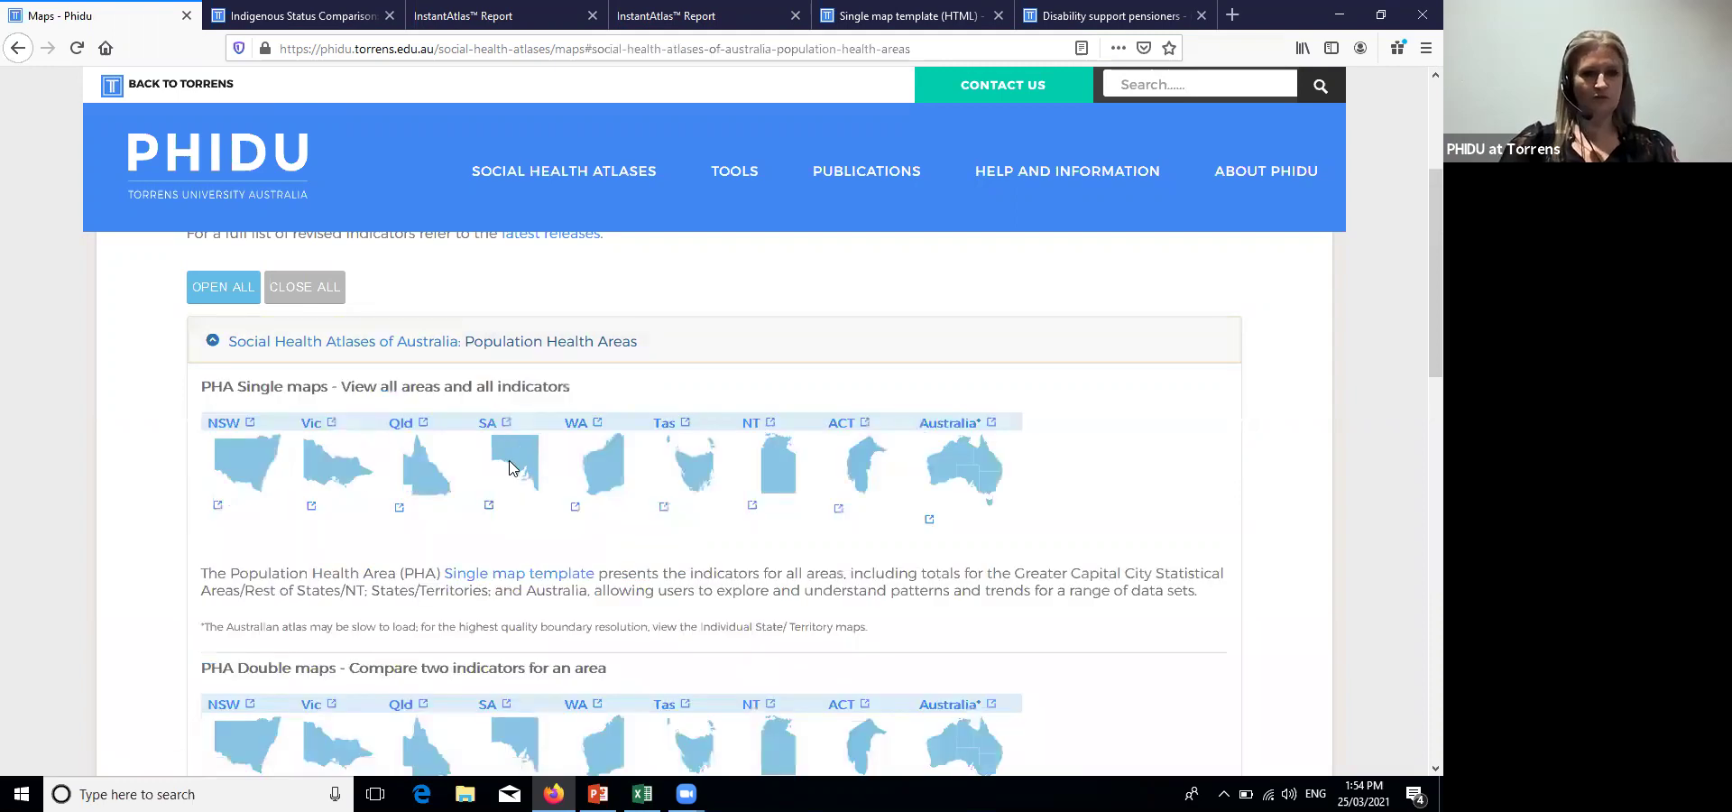
scroll(510, 467, "down", 3)
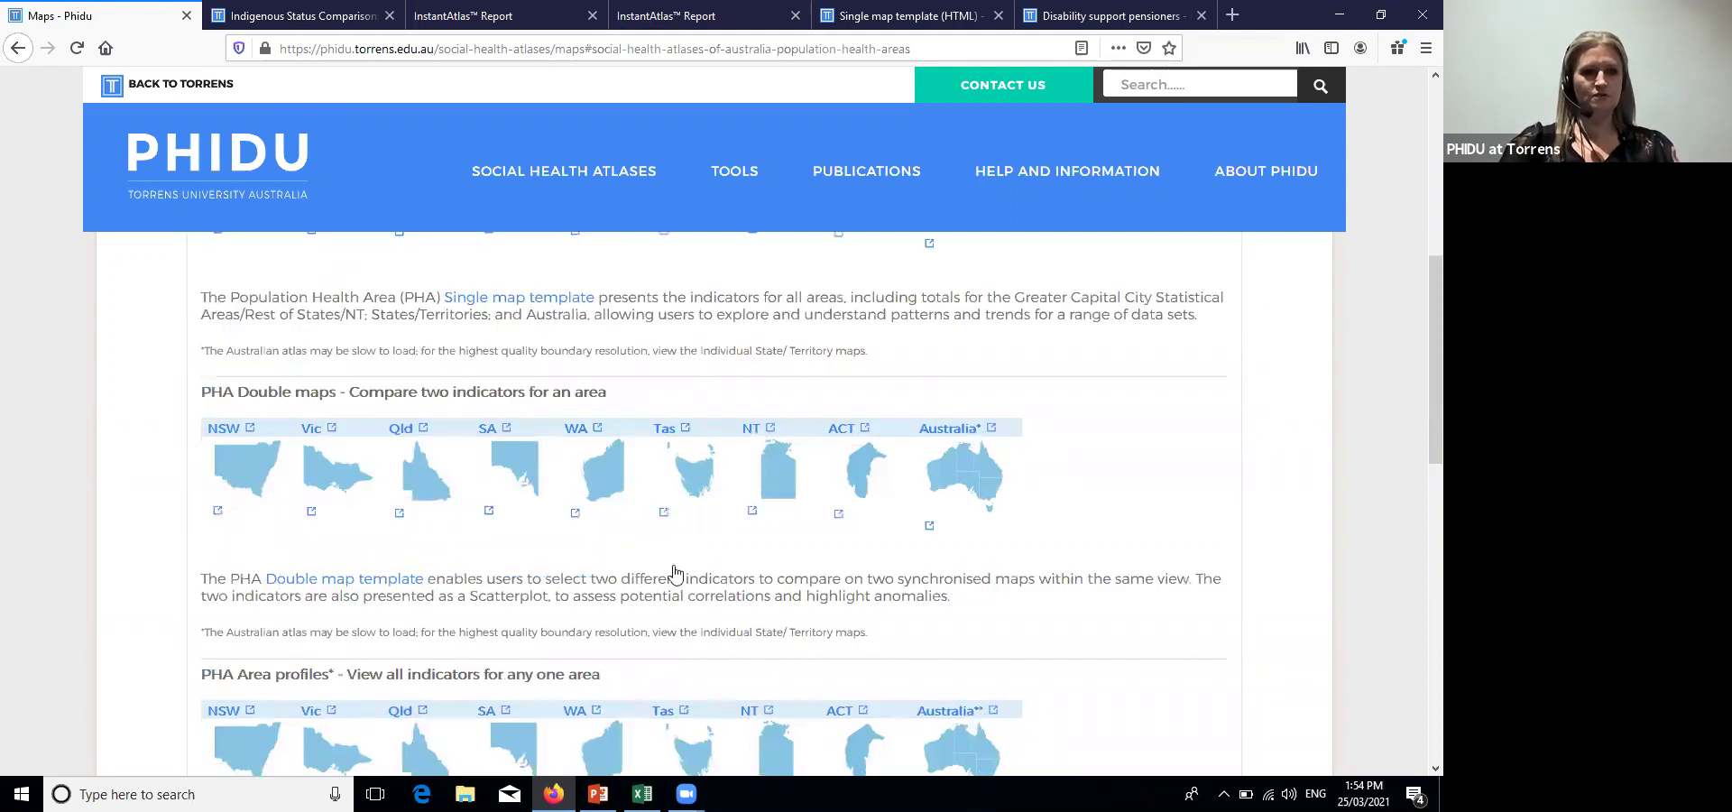
scroll(503, 561, "down", 2)
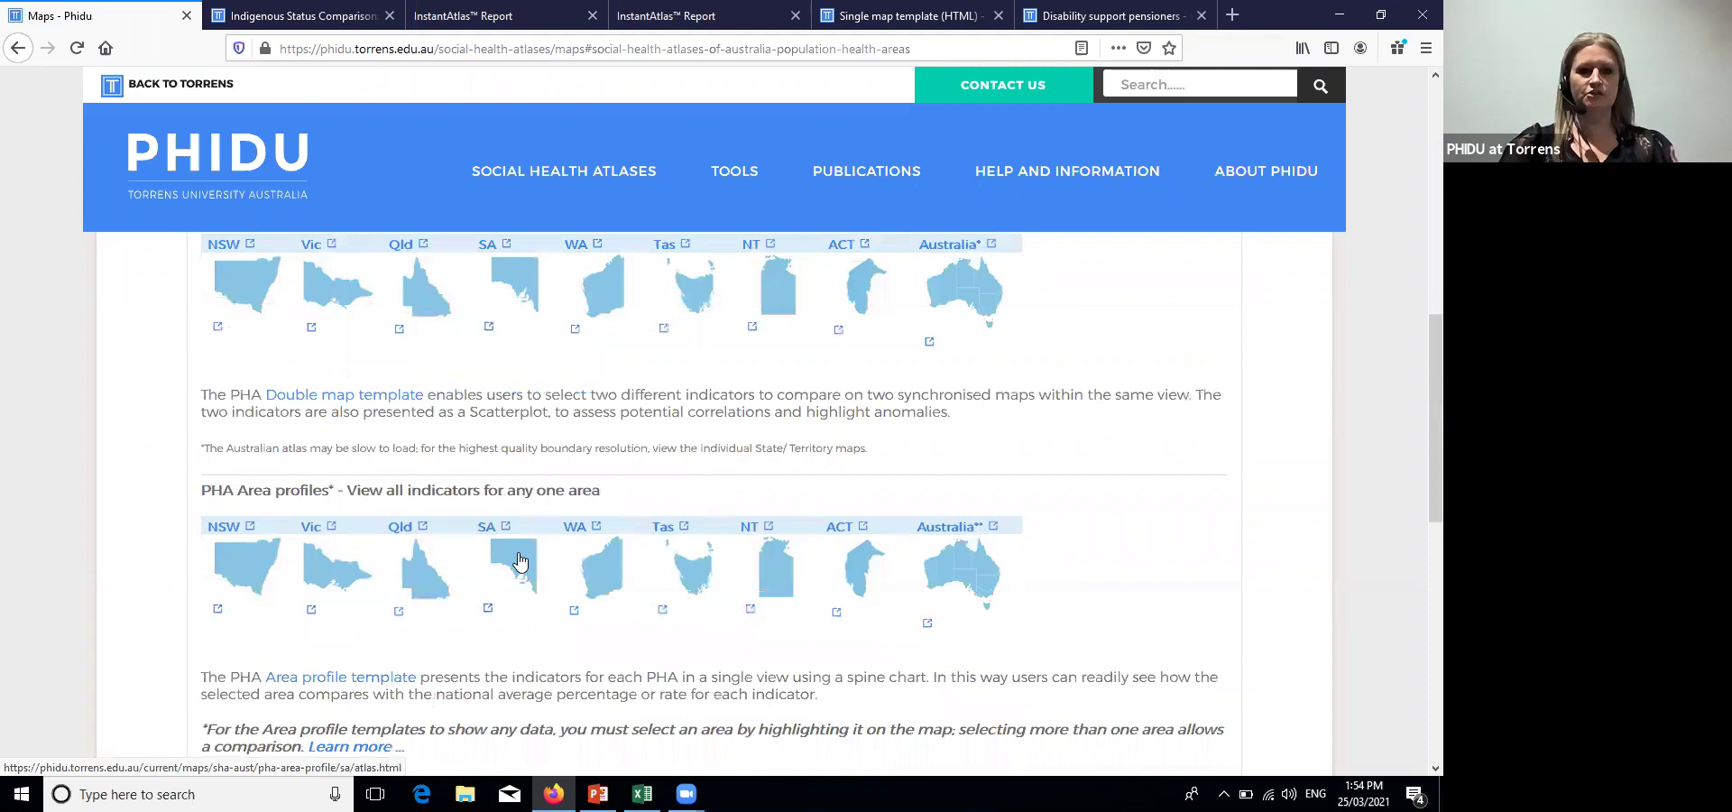
left_click(519, 562)
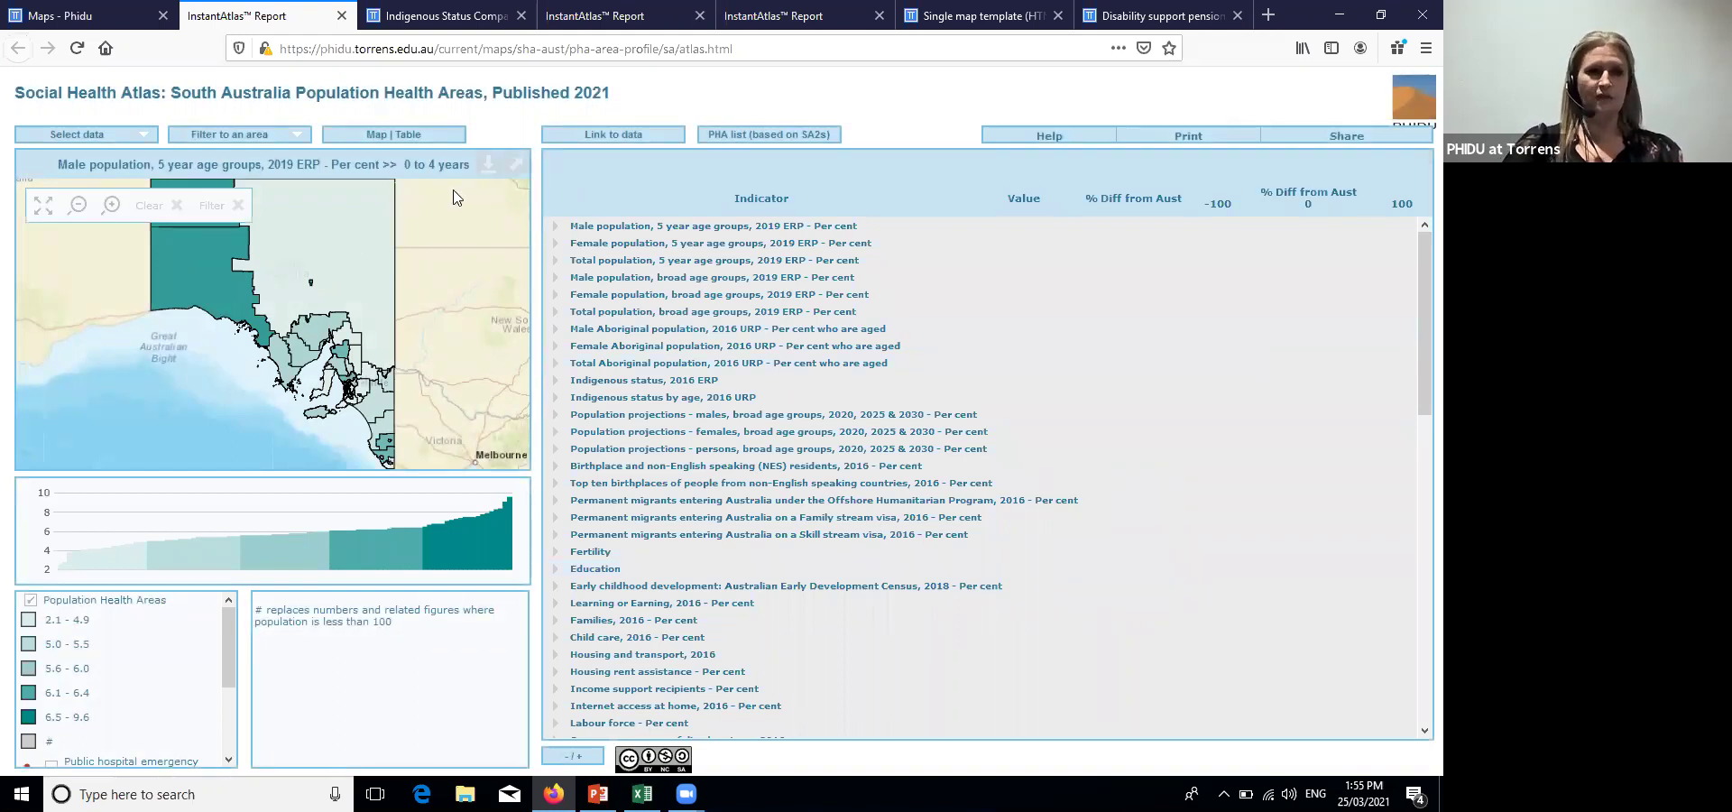
View the South Australian Population Health Areas as a table, and switch back to the map
left_click(425, 139)
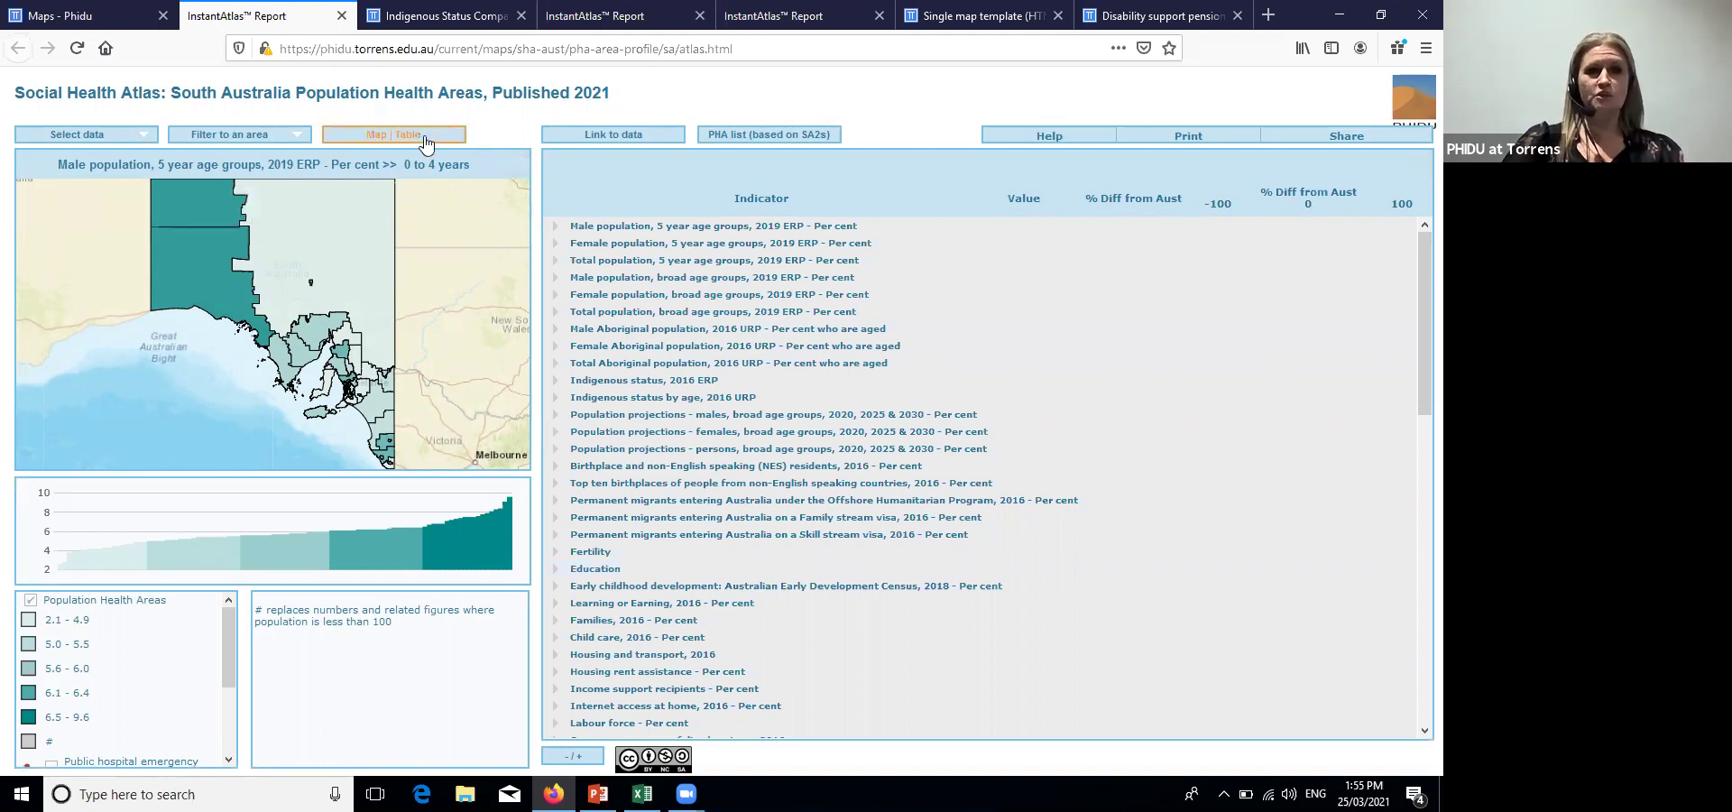
left_click(425, 142)
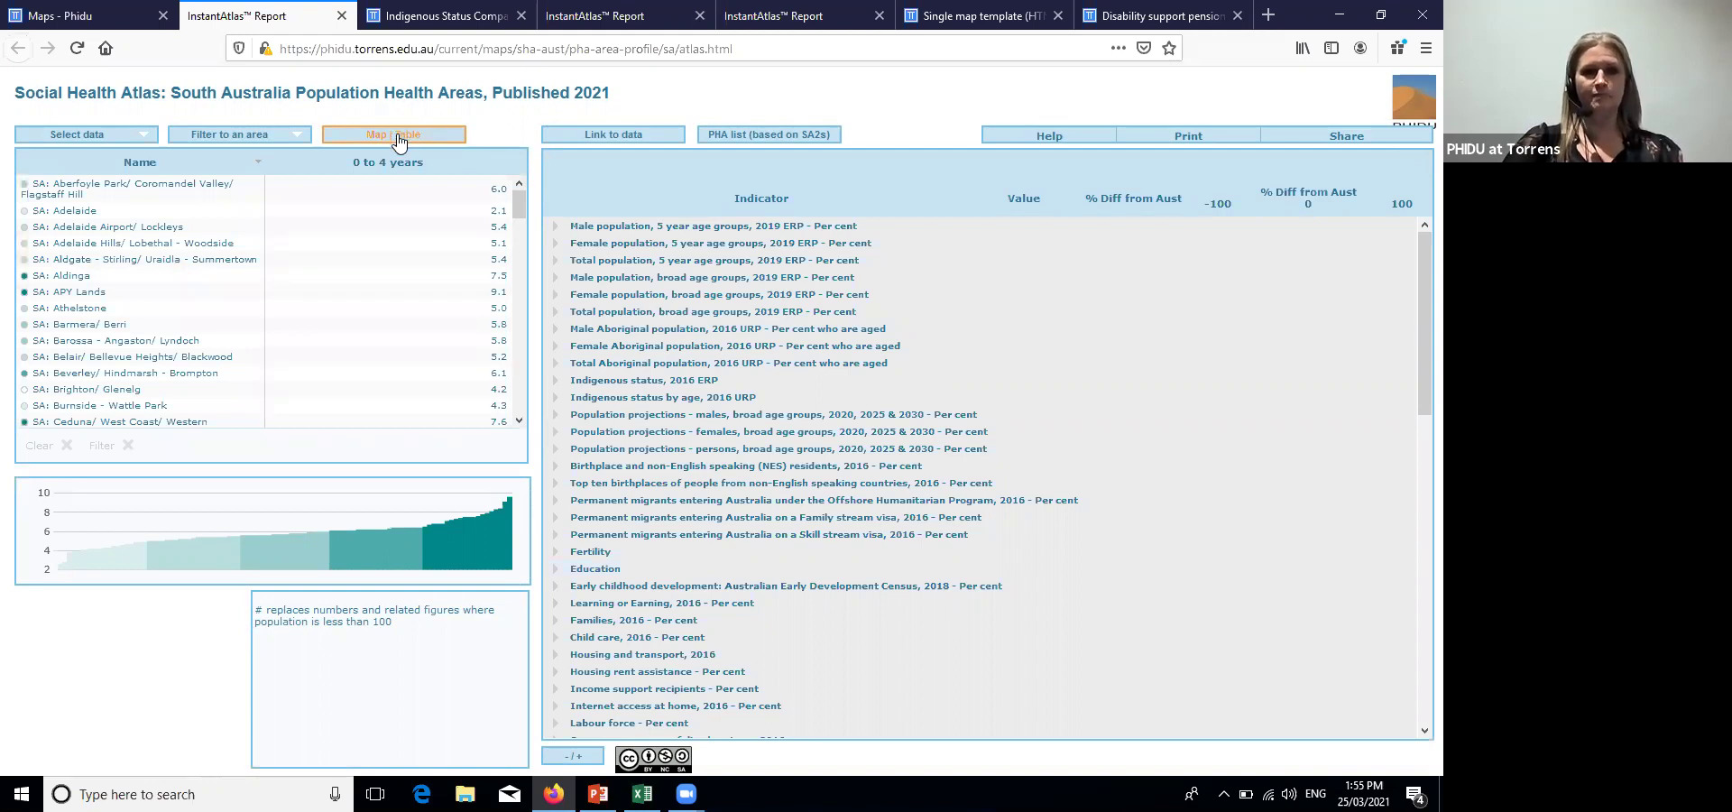
left_click(399, 142)
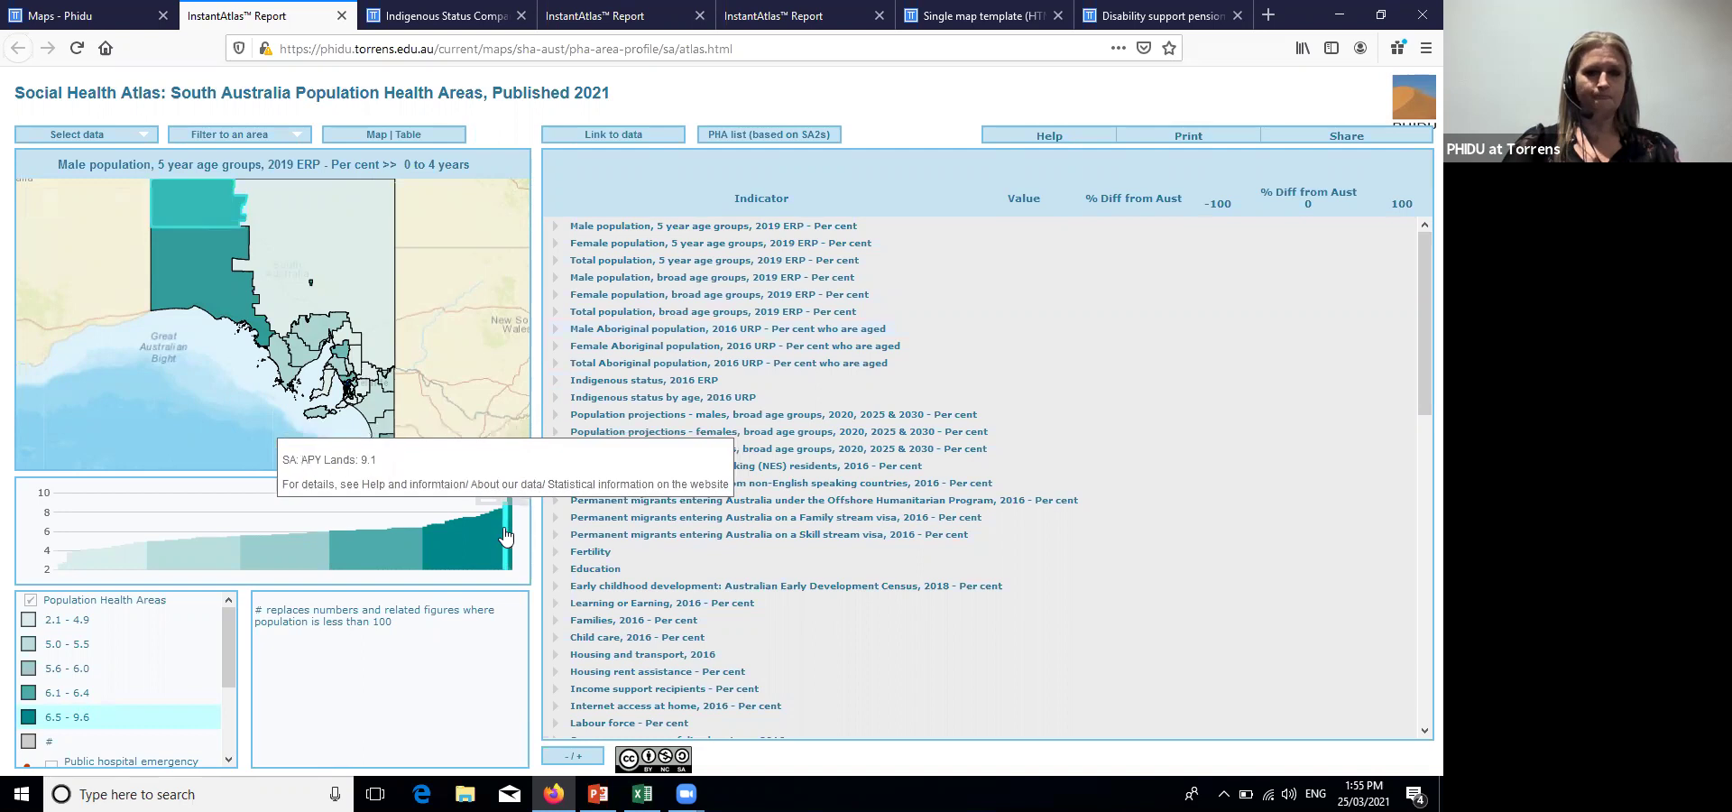
Filter the South Australian area profile to Adelaide under Capital City (GCCSA)
left_click(244, 136)
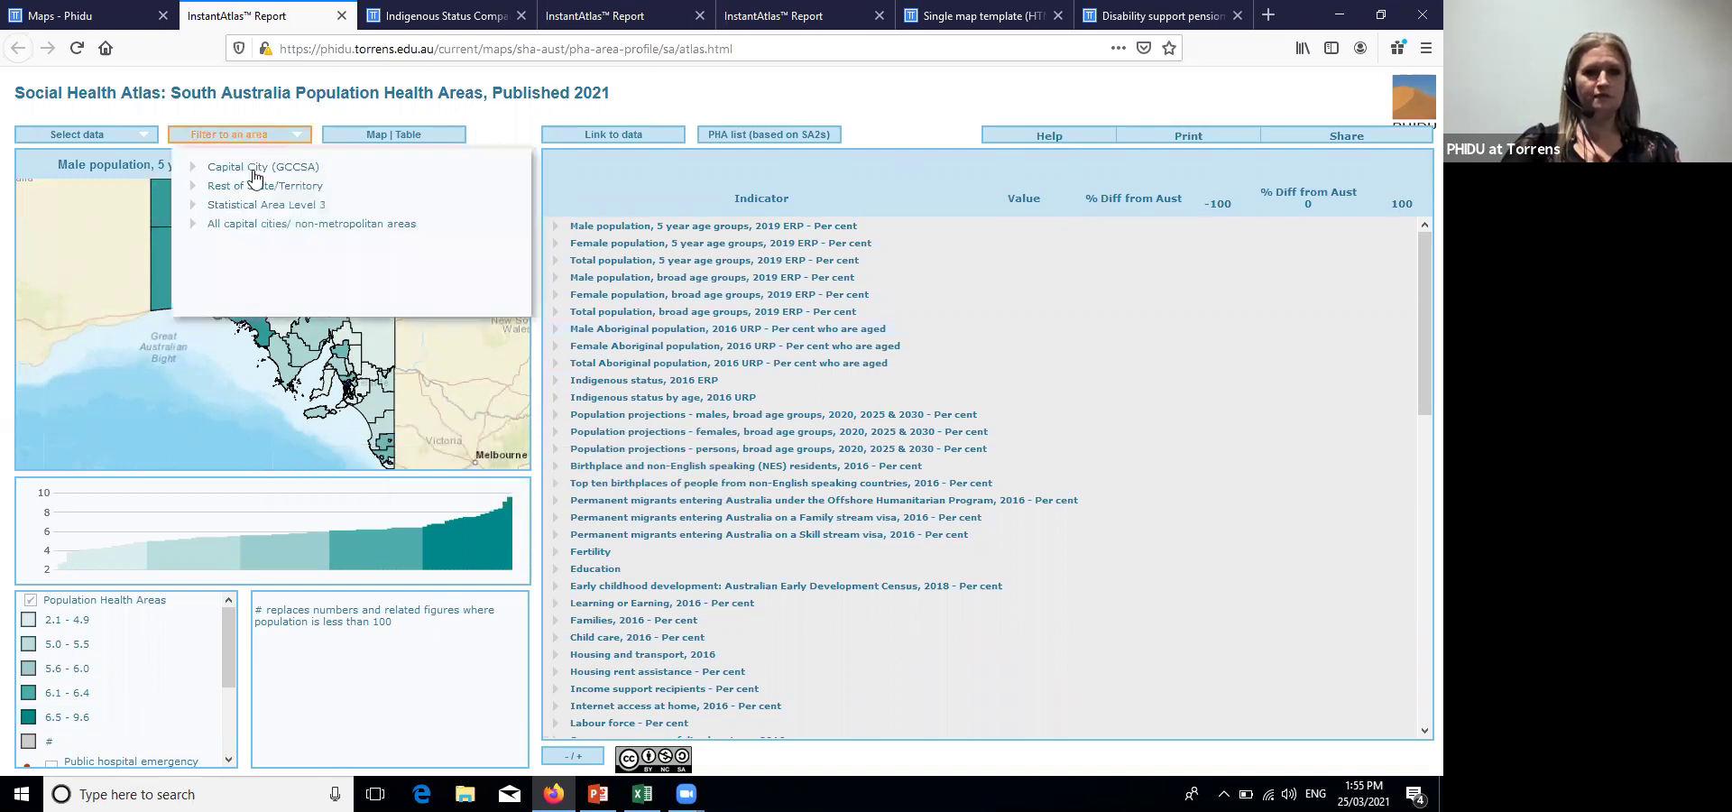
left_click(253, 169)
left_click(252, 185)
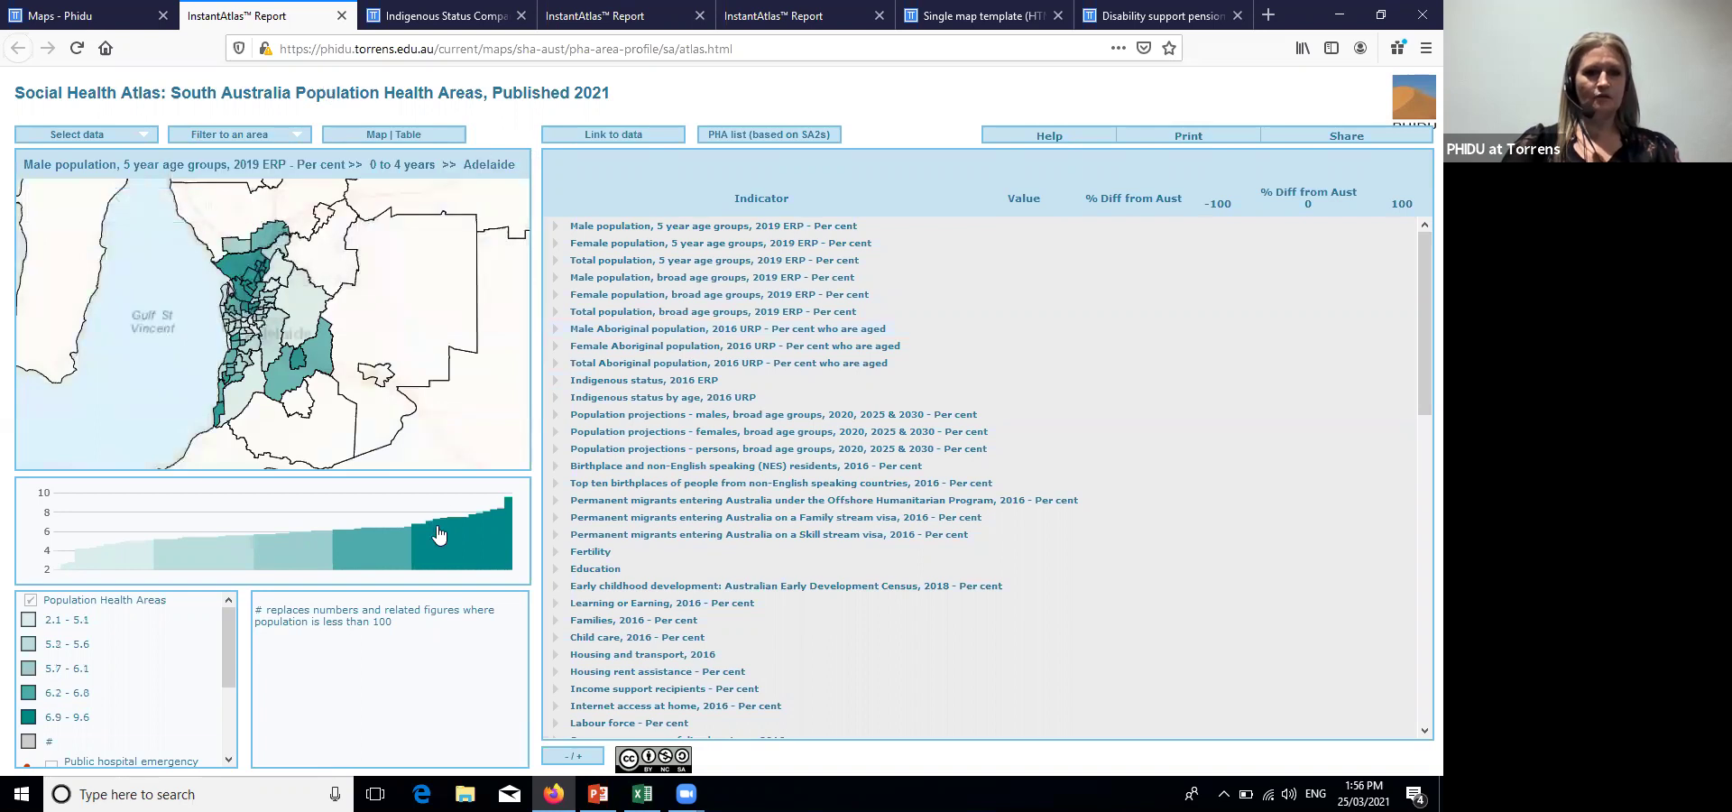
Select Playford - West in the bar chart and expand the Families, 2016 - Per cent indicators in its profile
mouse_move(505, 533)
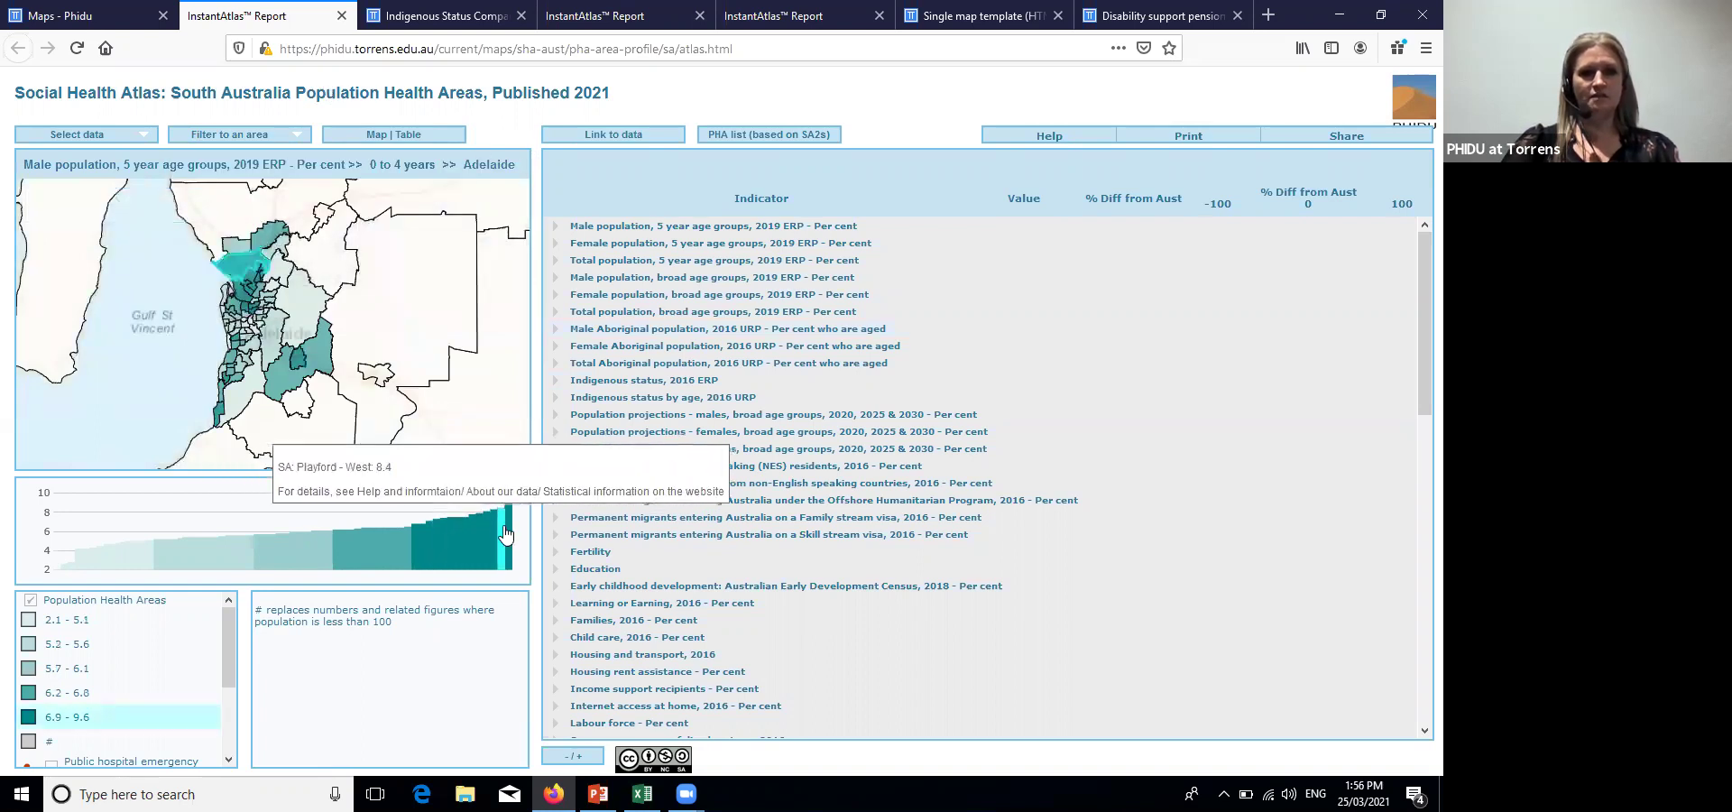
left_click(505, 535)
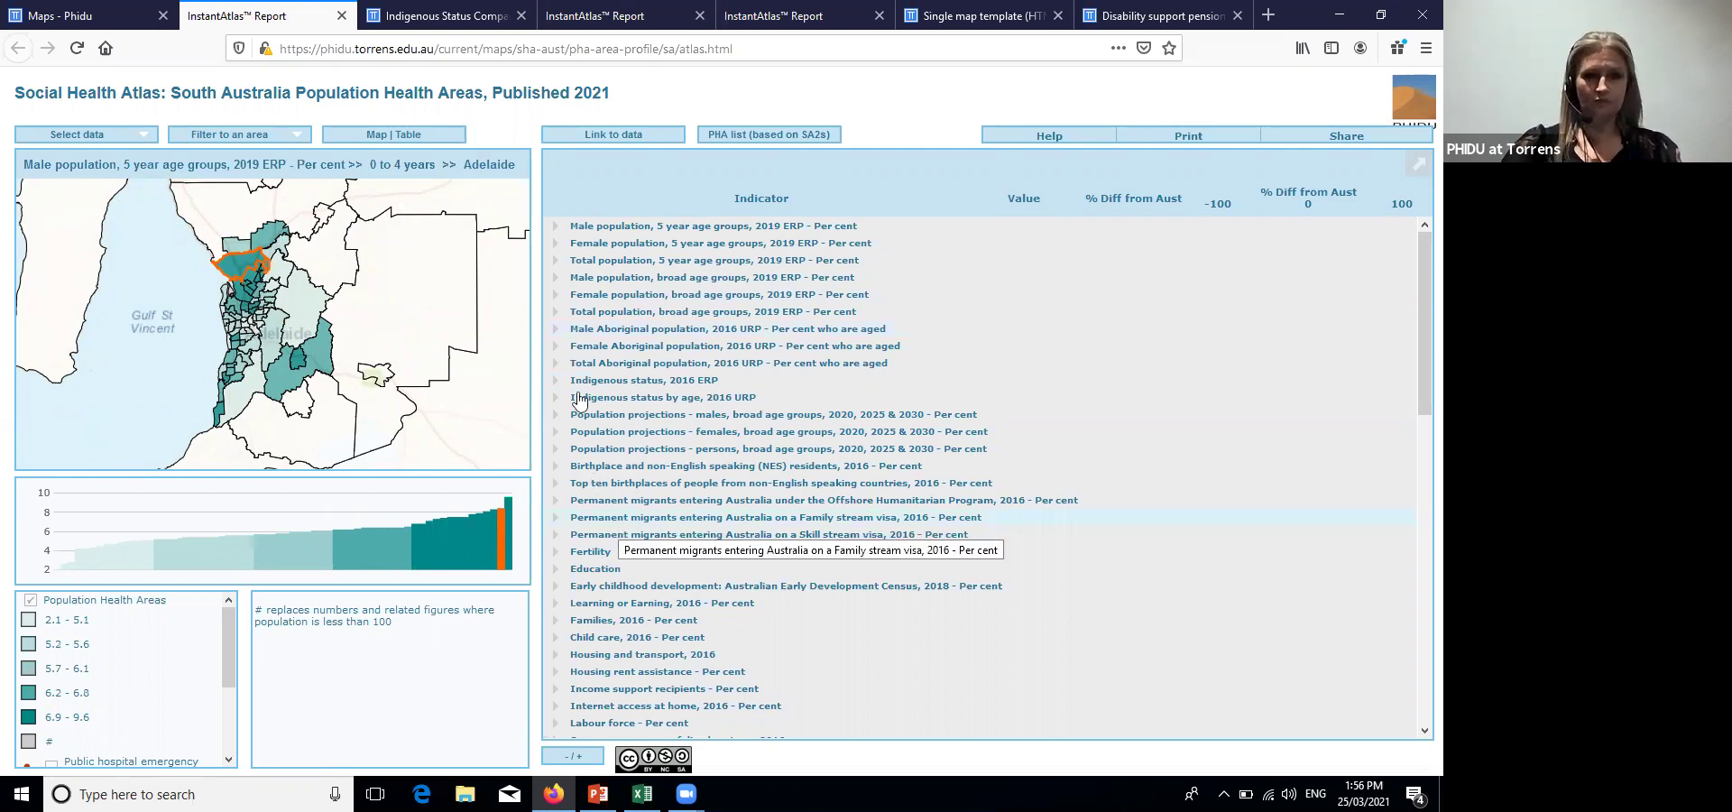
scroll(579, 574, "down", 4)
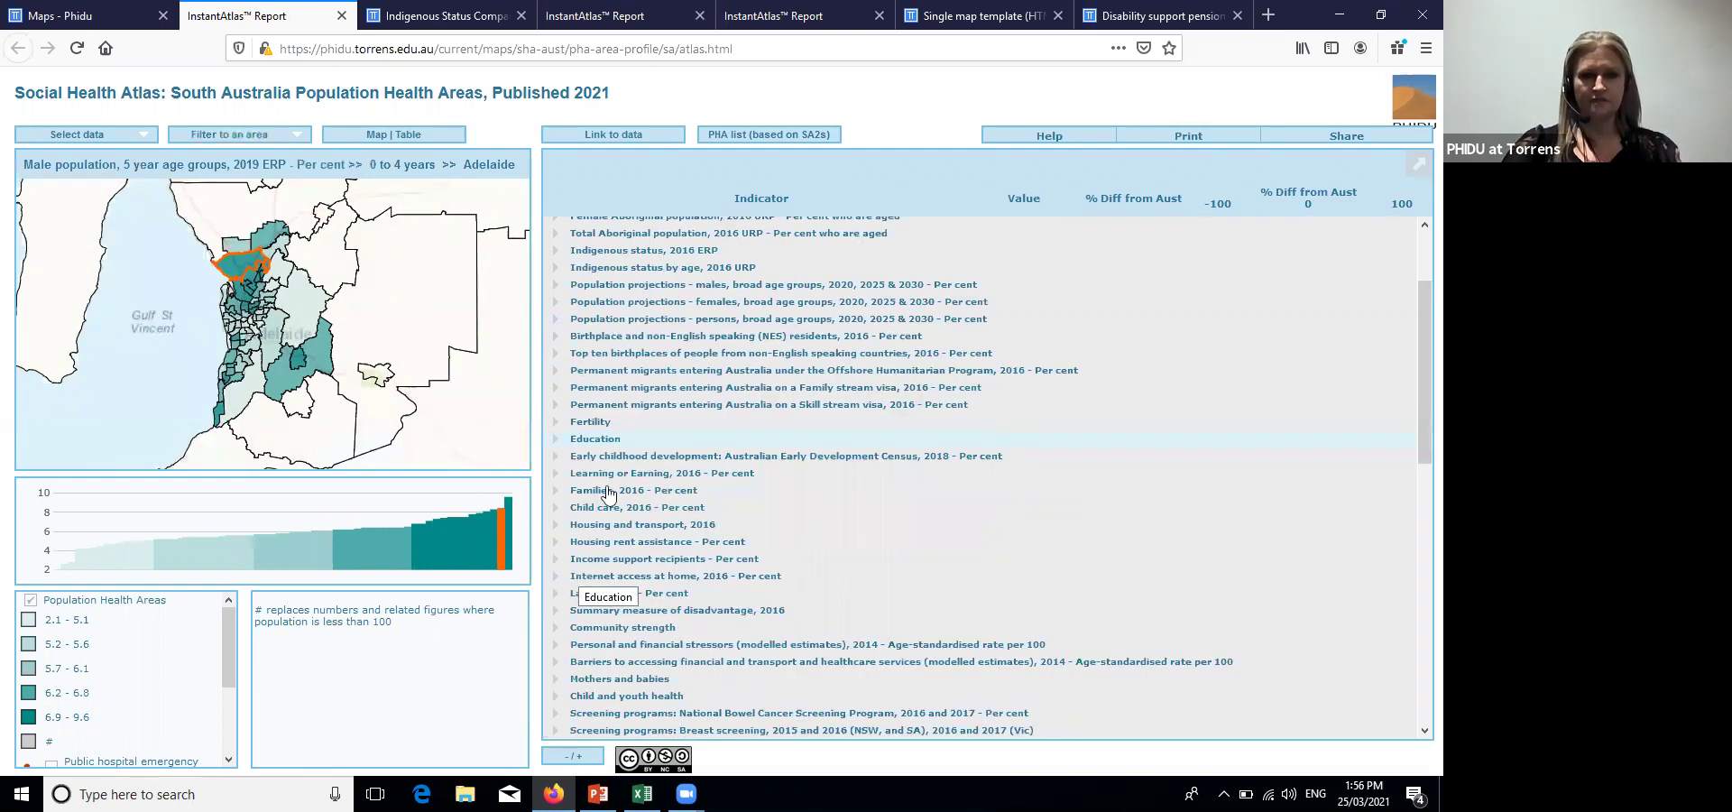
left_click(555, 410)
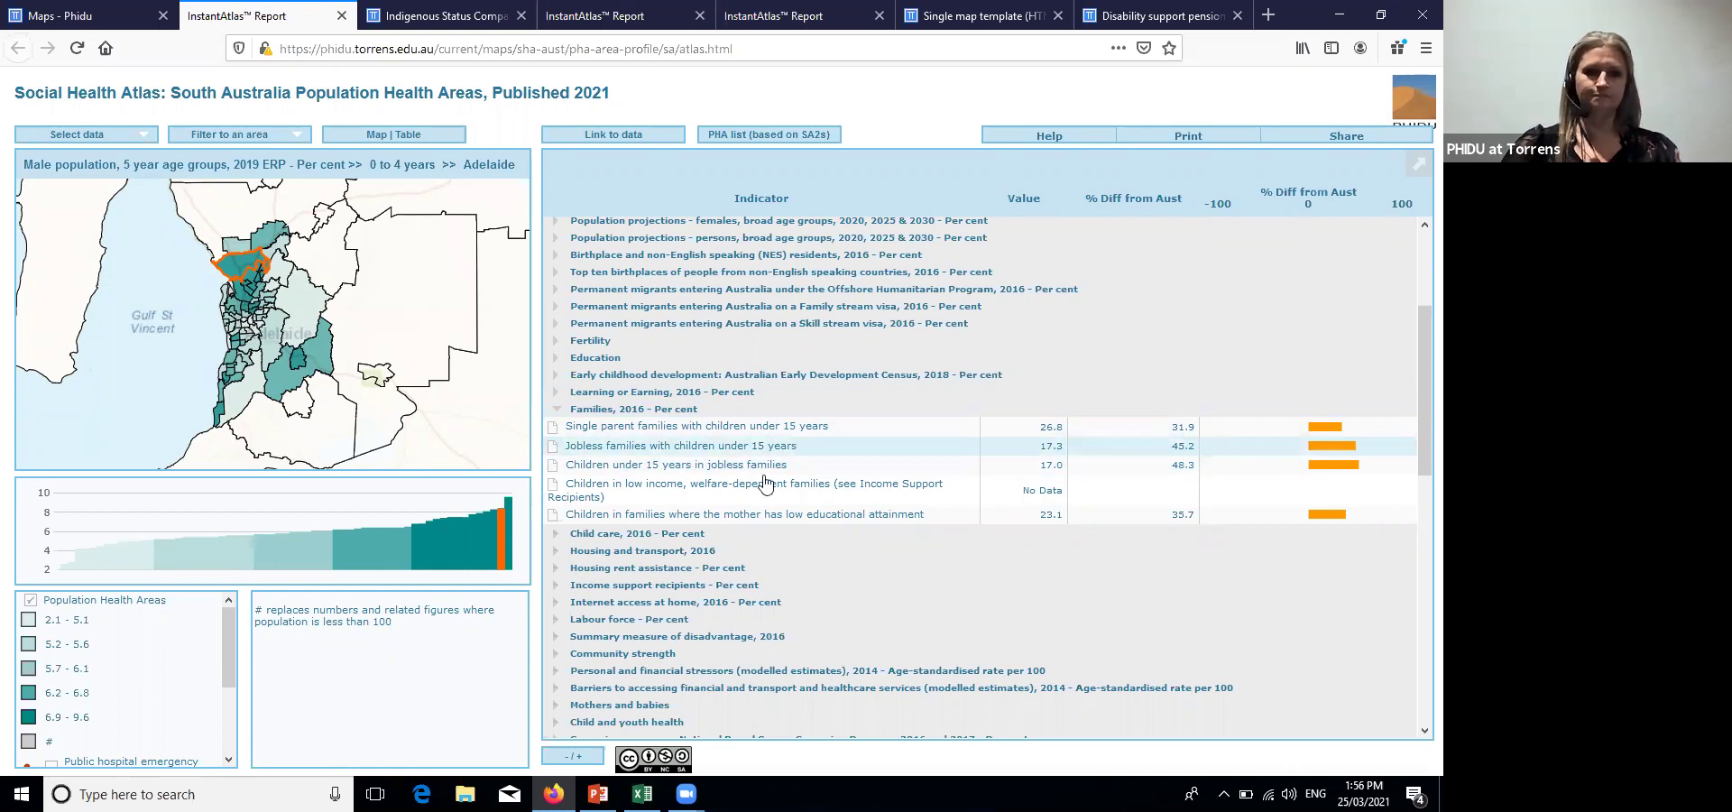
Expand the Labour force, bowel cancer screening, female cancer incidence, Median age at death and Same-day admissions for renal dialysis indicators in the area profile
scroll(611, 465, "down", 3)
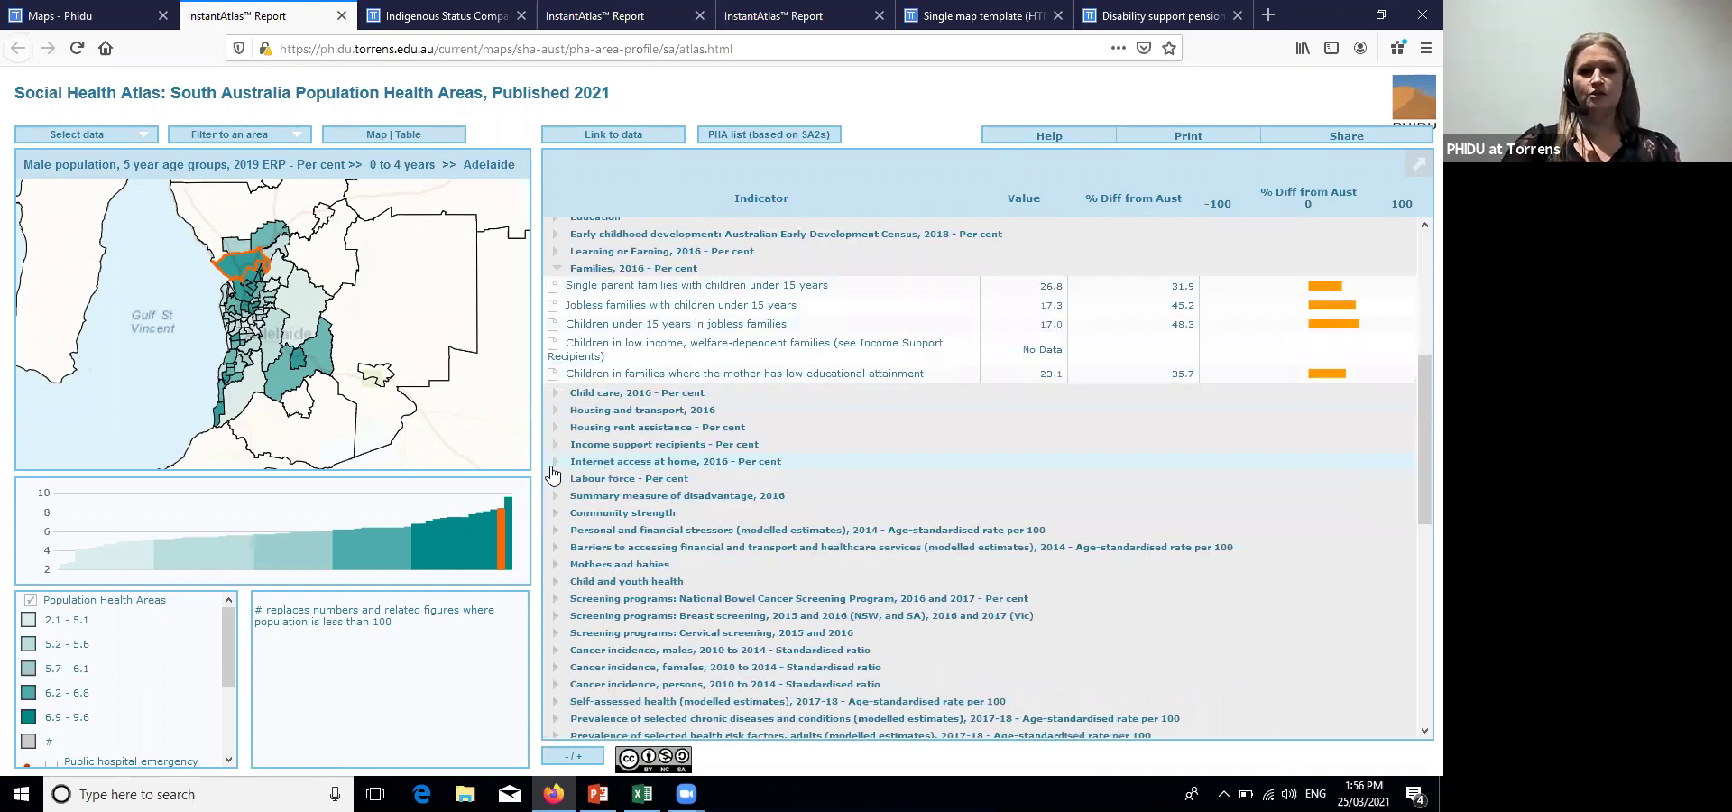
left_click(556, 479)
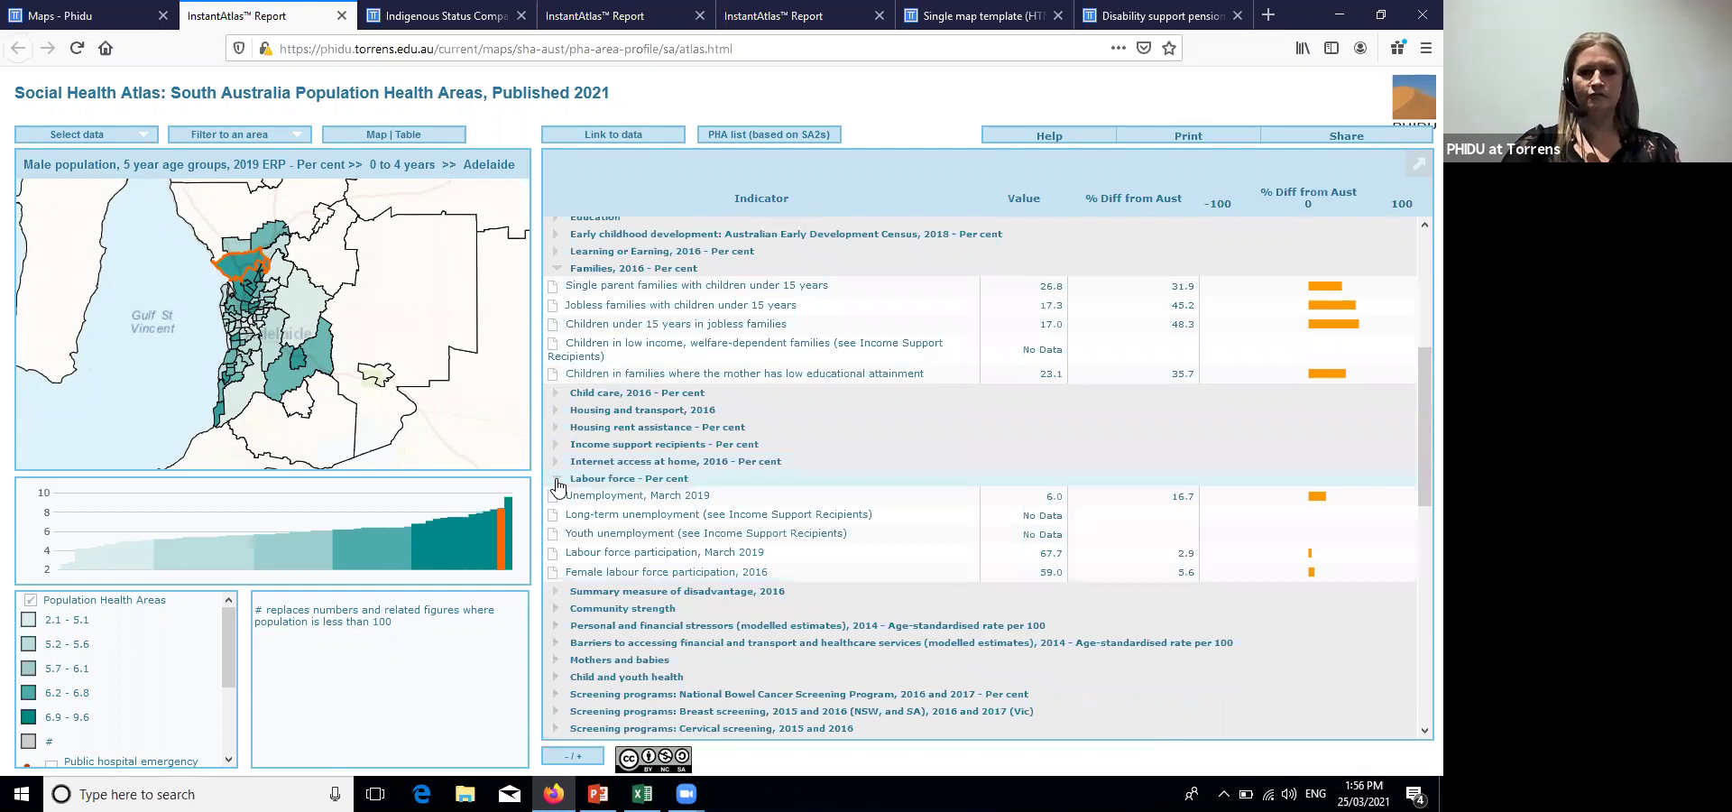
scroll(558, 488, "down", 4)
left_click(556, 484)
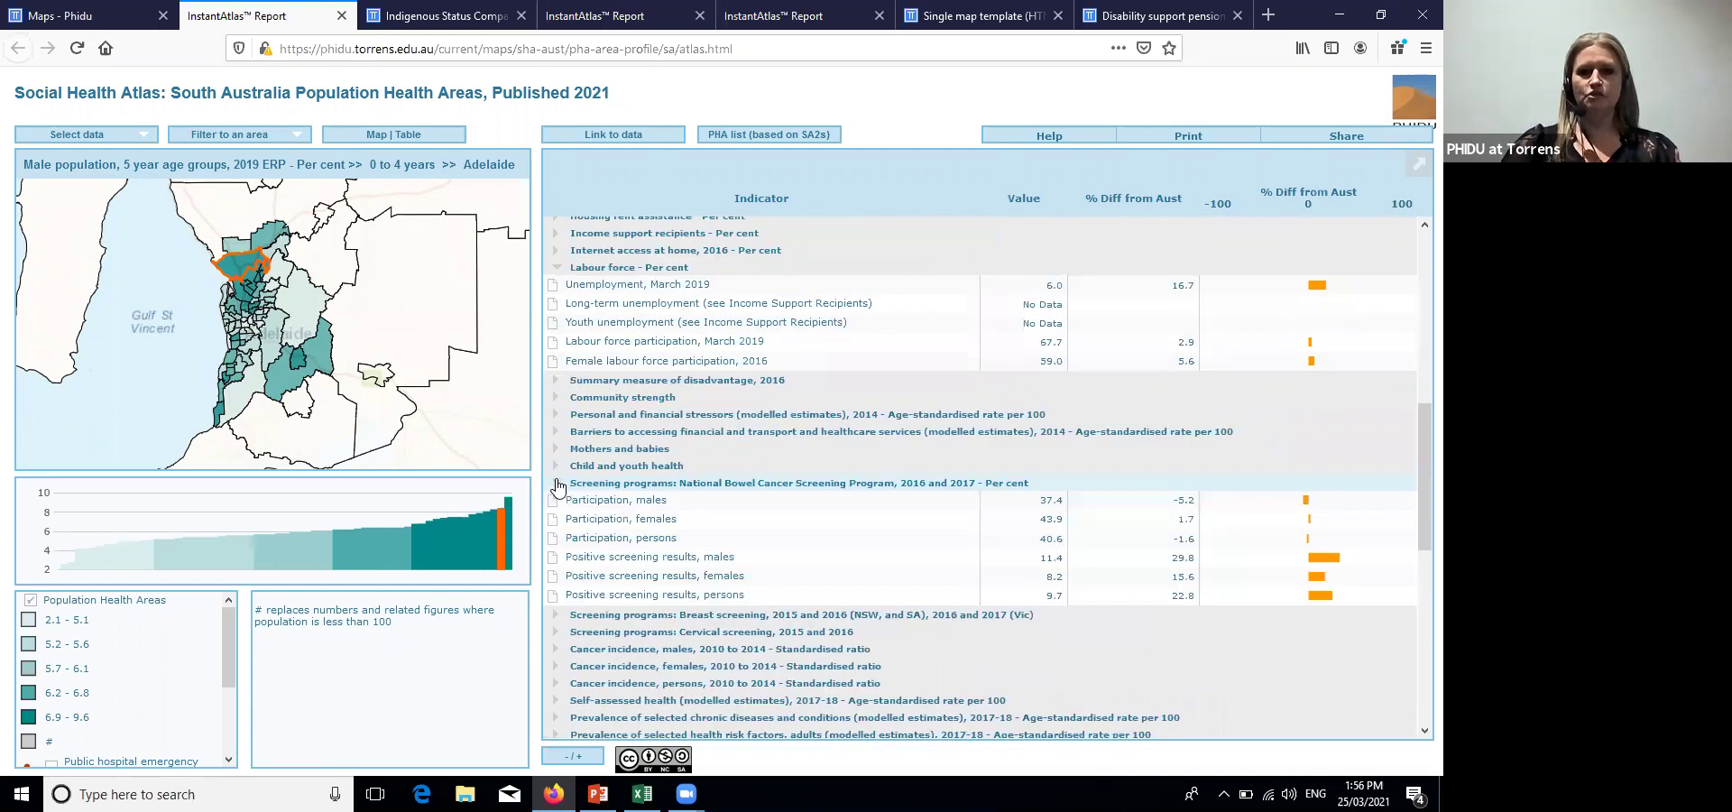
scroll(557, 533, "down", 3)
left_click(557, 527)
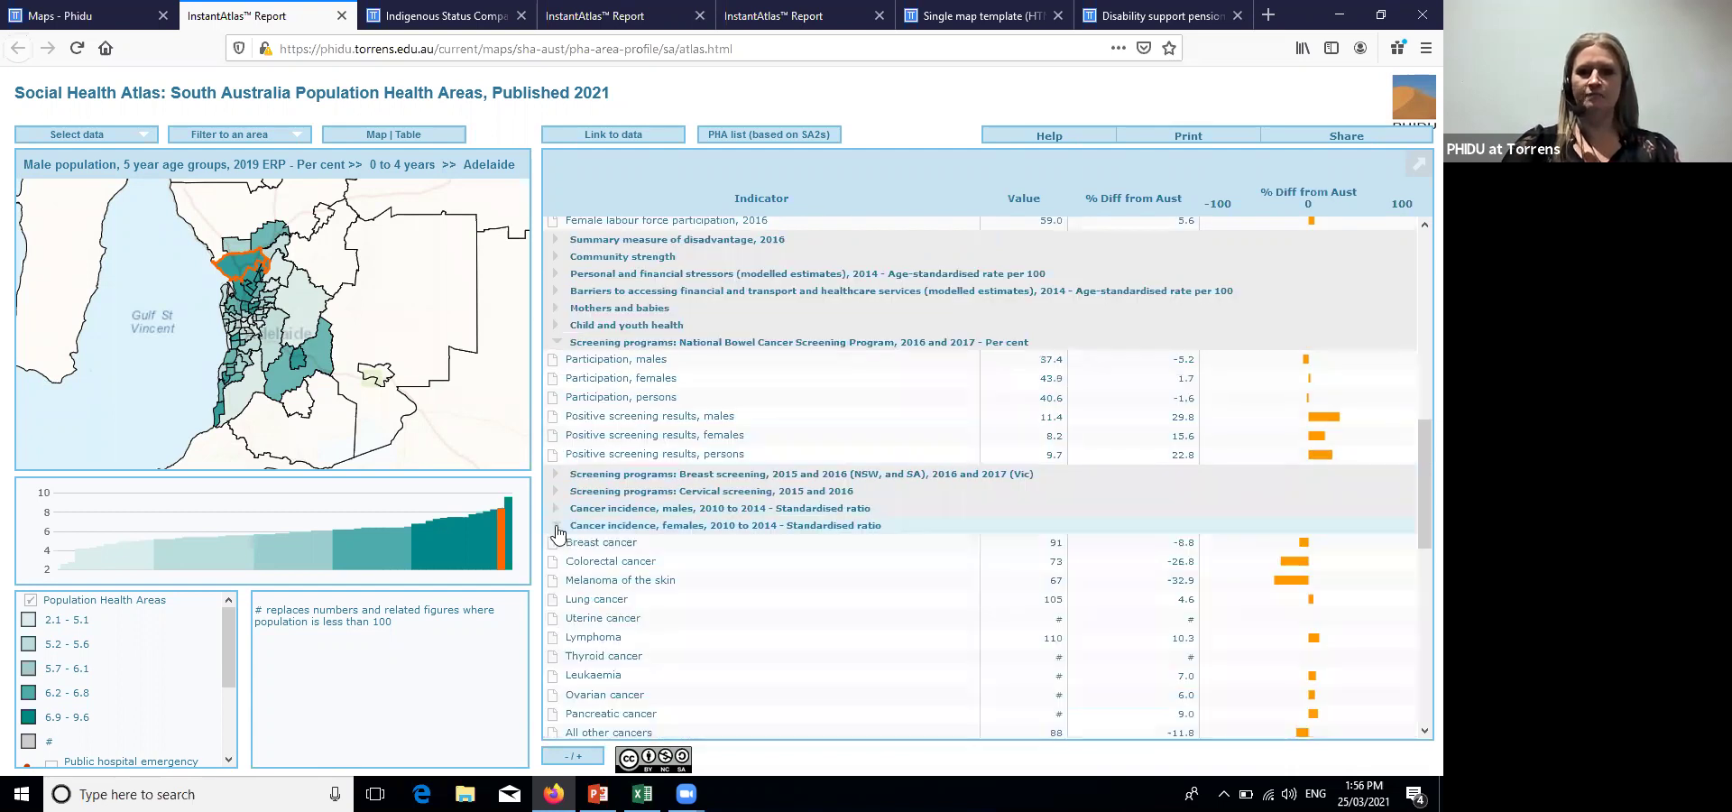
scroll(557, 534, "down", 7)
scroll(557, 533, "down", 6)
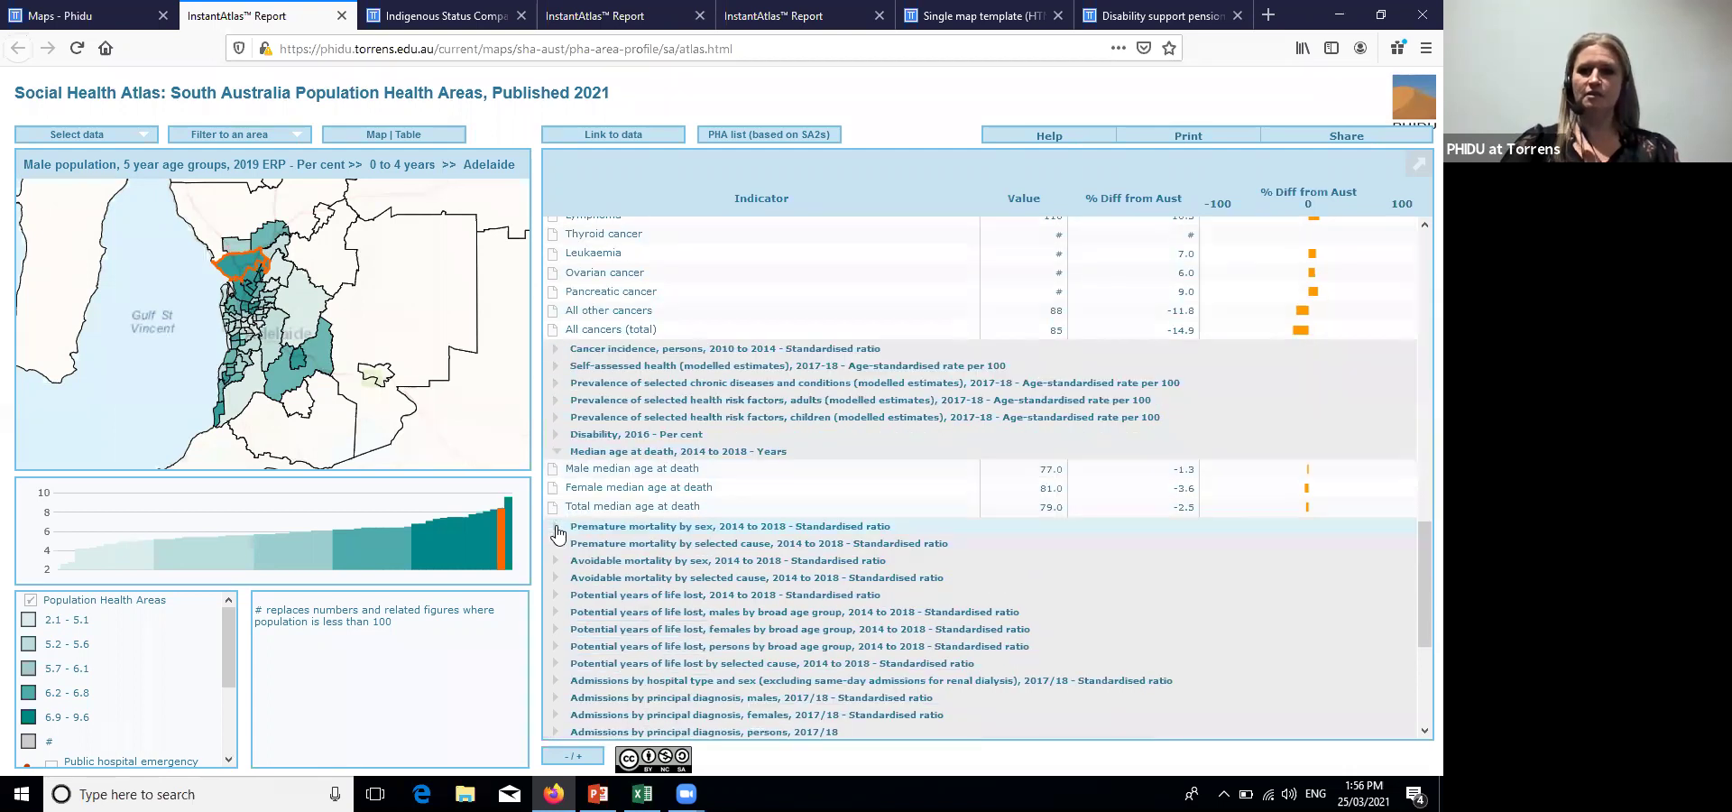
left_click(555, 527)
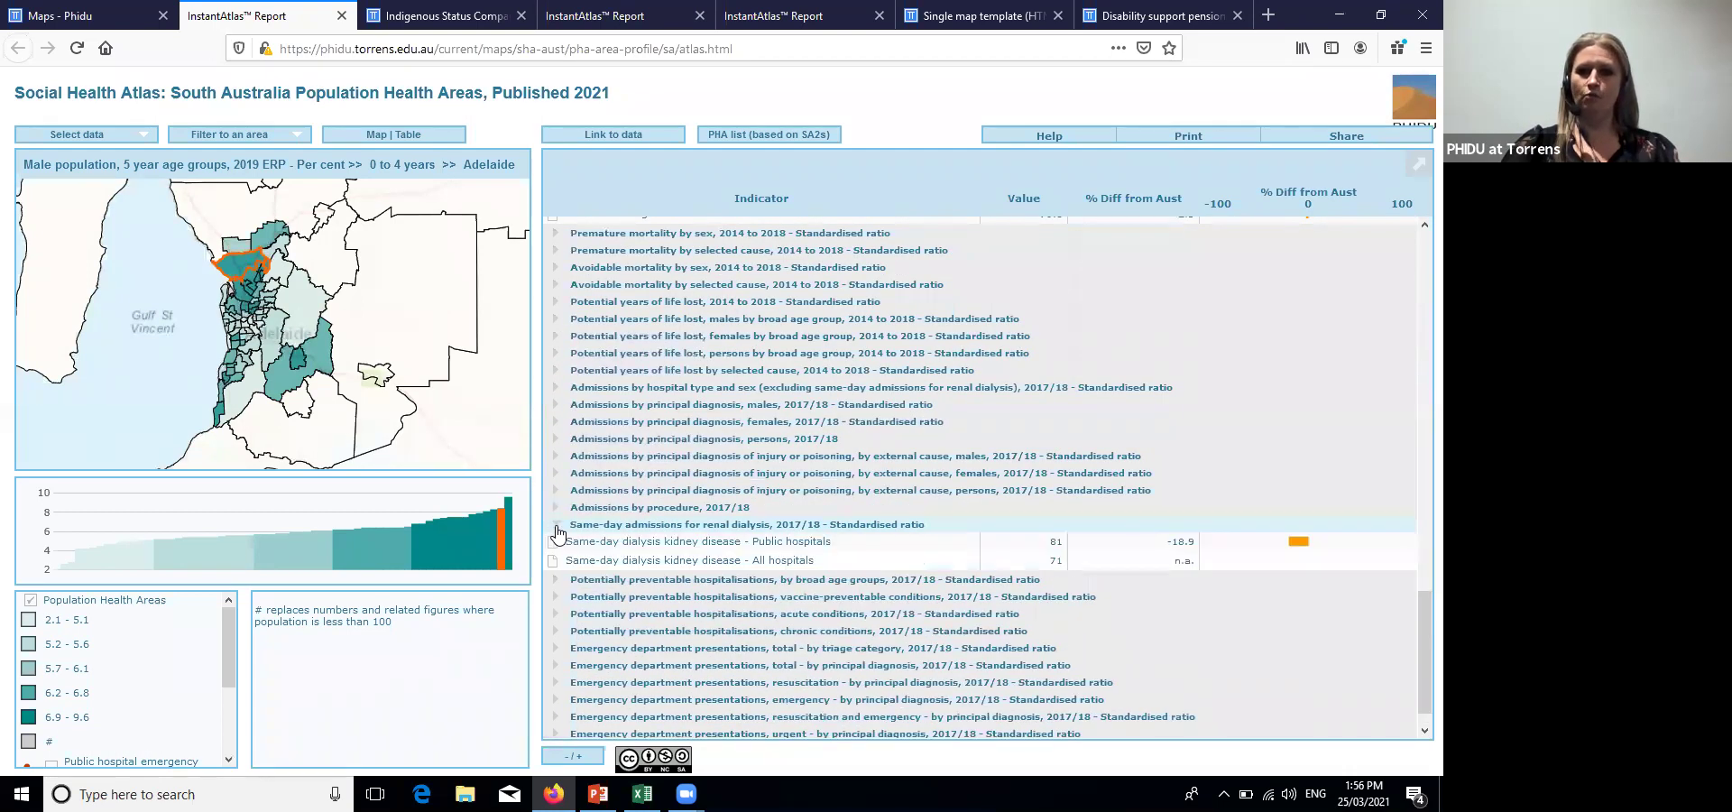
Collapse all indicator groups in the profile, expand them all to browse the values, and collapse them again
left_click(567, 760)
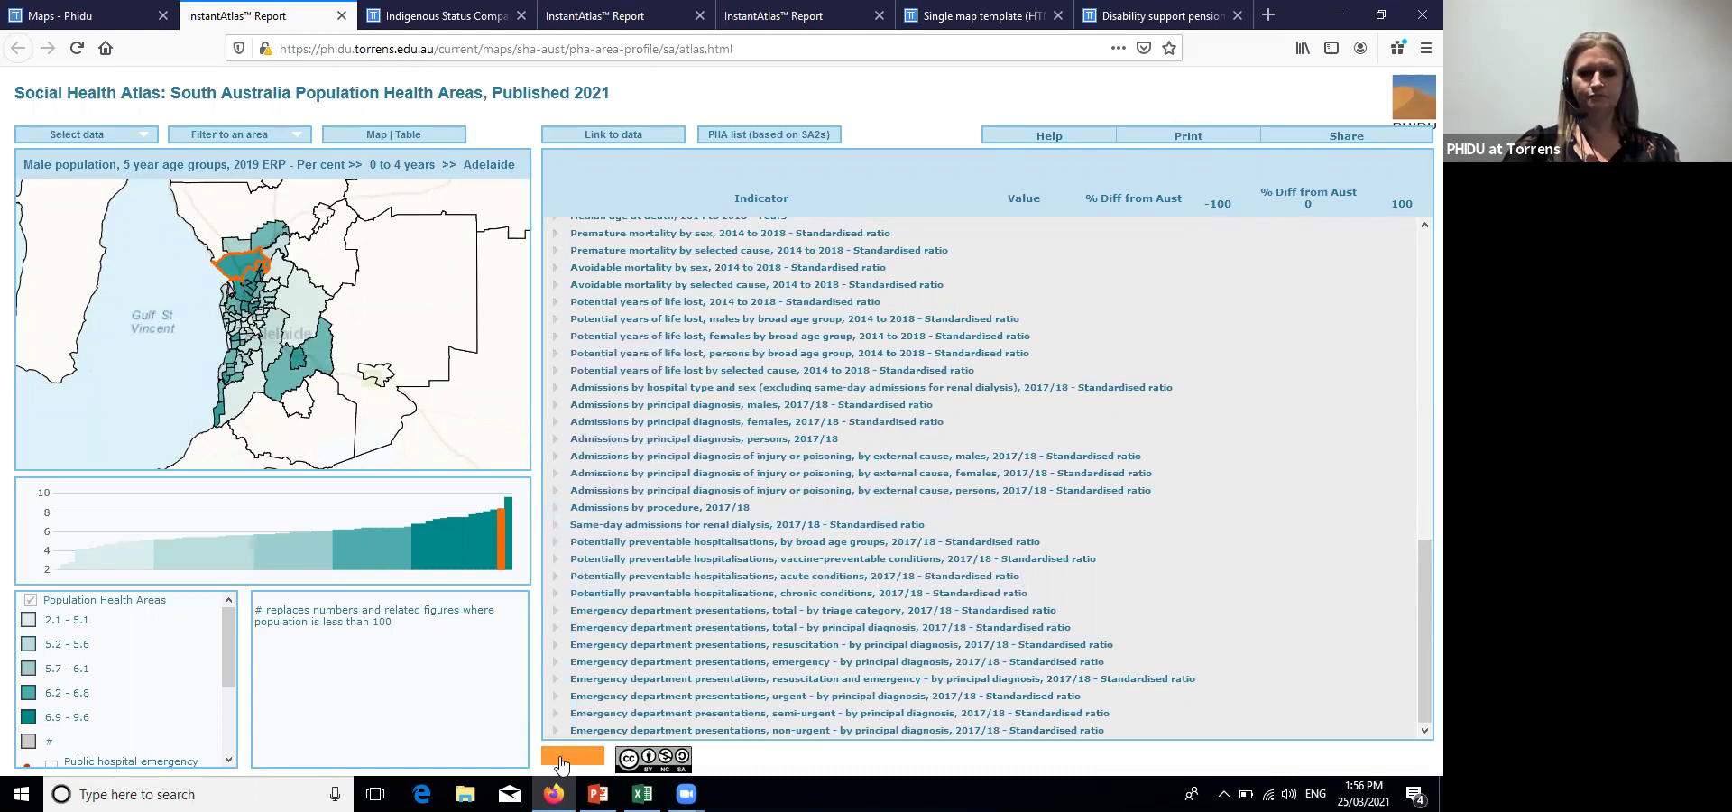
left_click(560, 763)
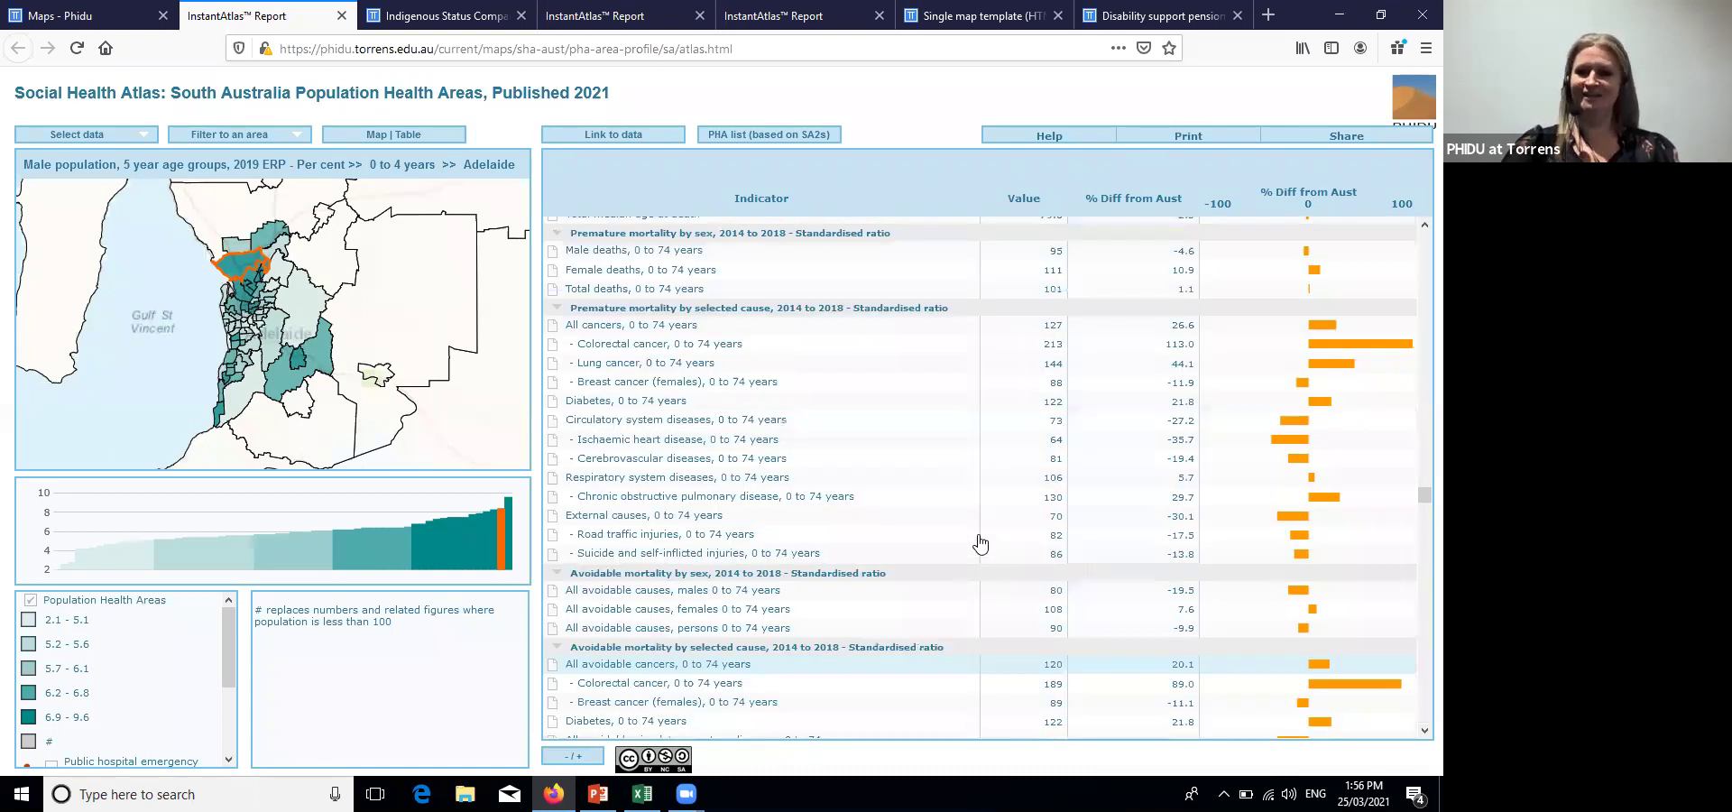
scroll(980, 543, "up", 10)
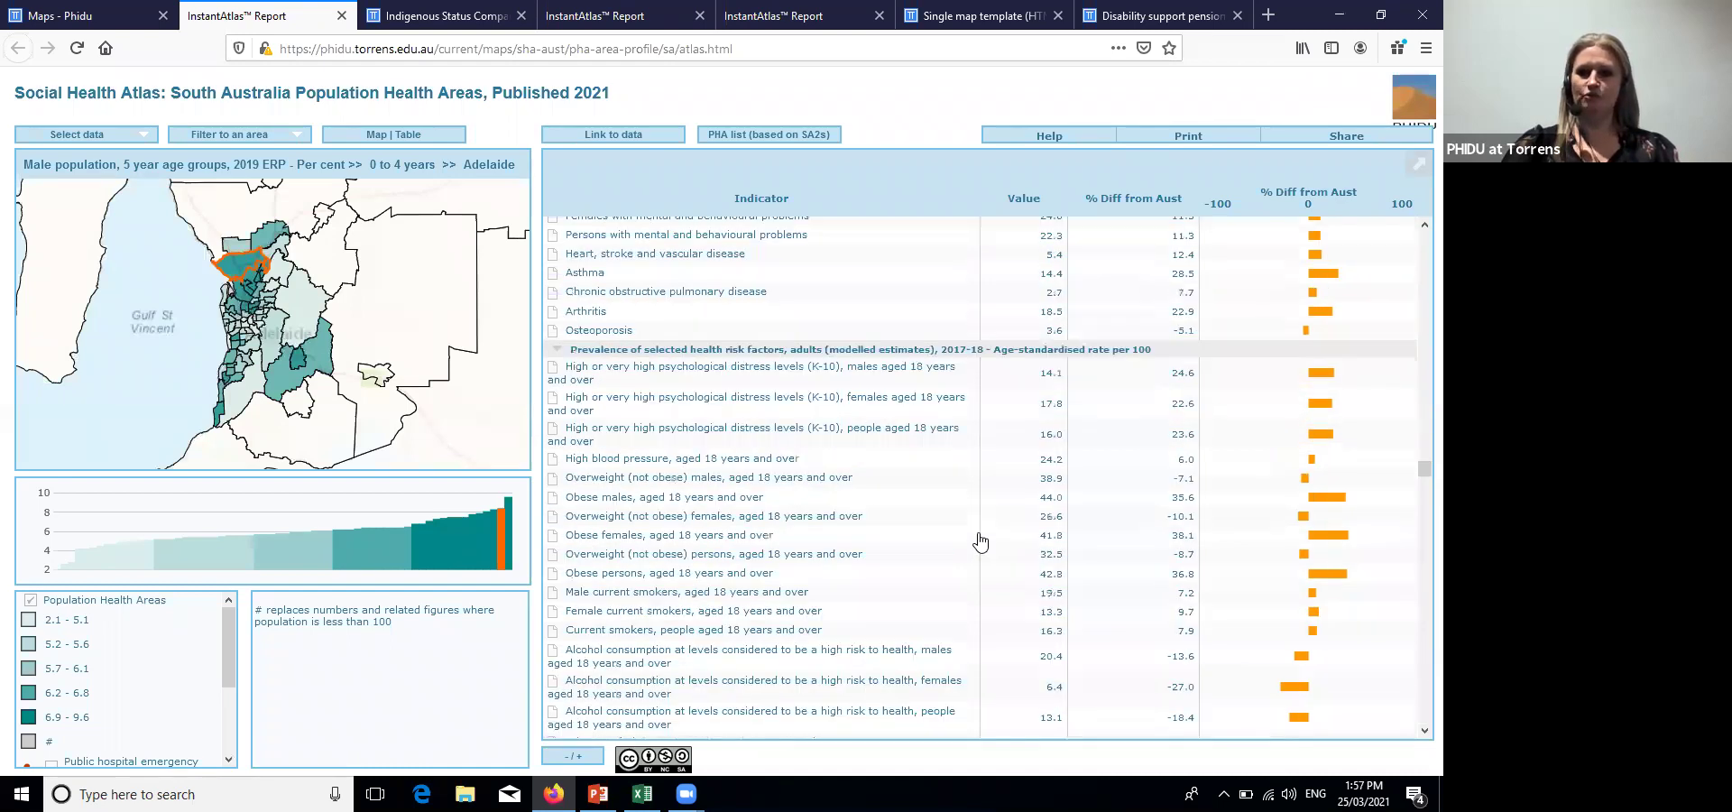
scroll(981, 541, "up", 3)
scroll(1022, 540, "up", 5)
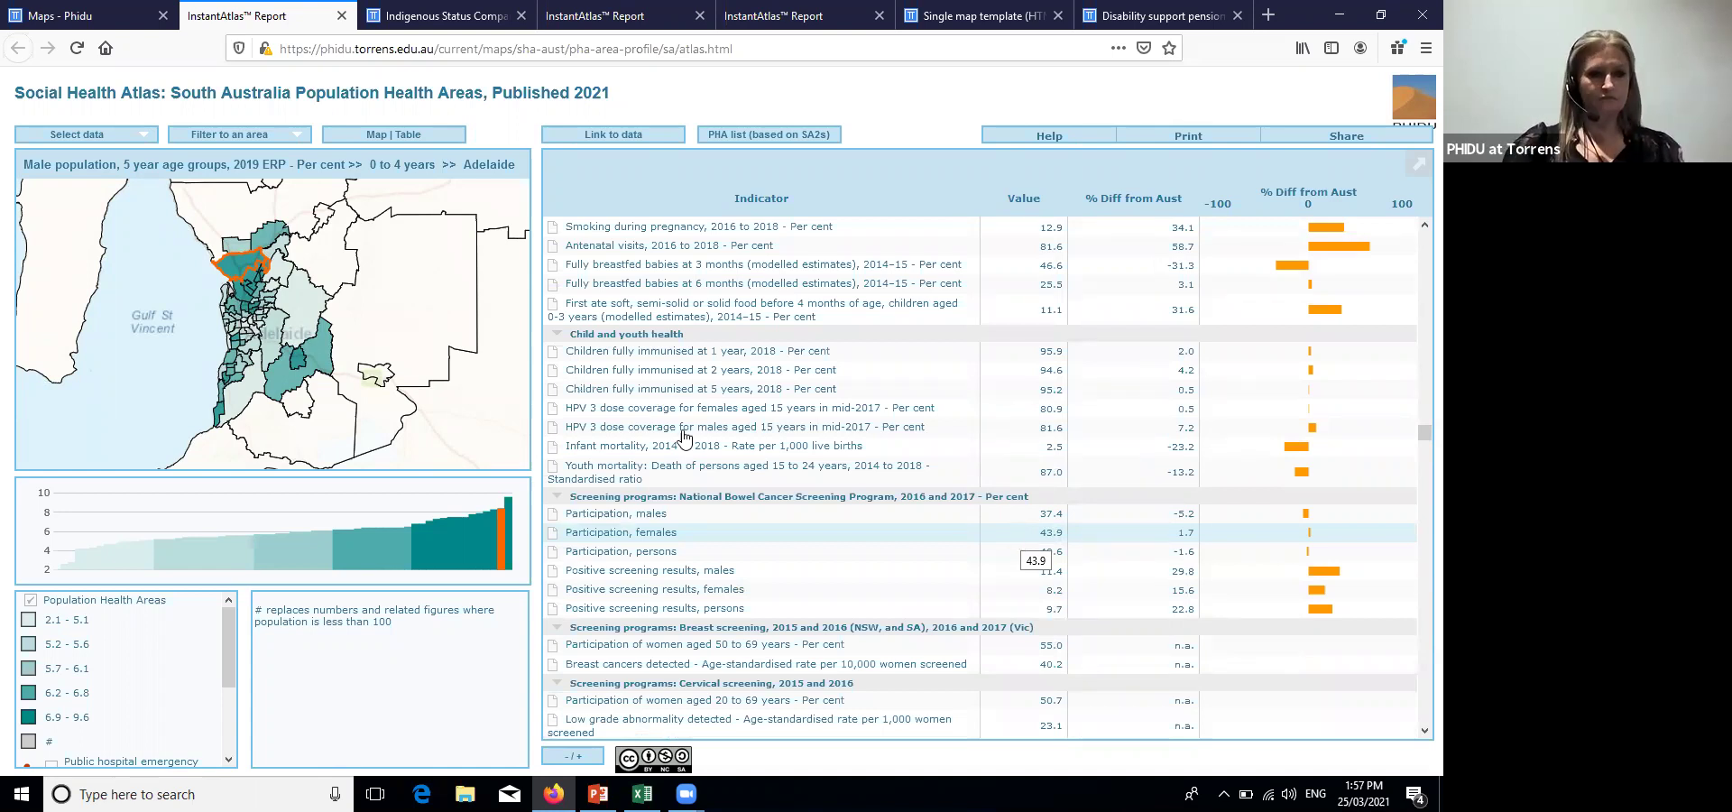
left_click(568, 760)
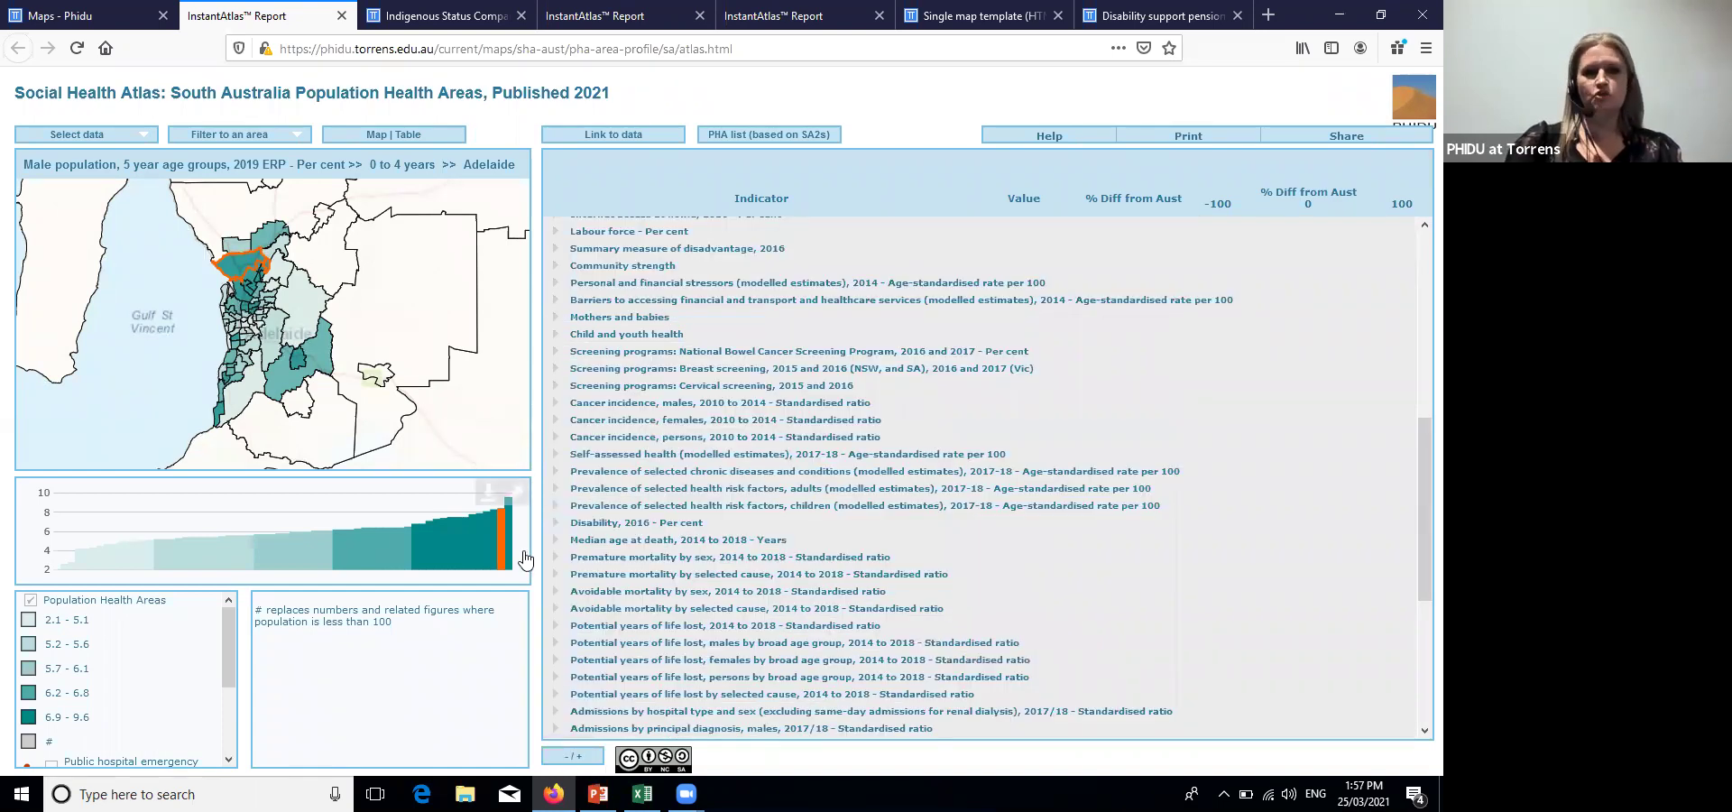
Select the area with the highest bar in the chart and add Aldgate - Stirling/ Uraidla - Summertown from the map for comparison
mouse_move(503, 545)
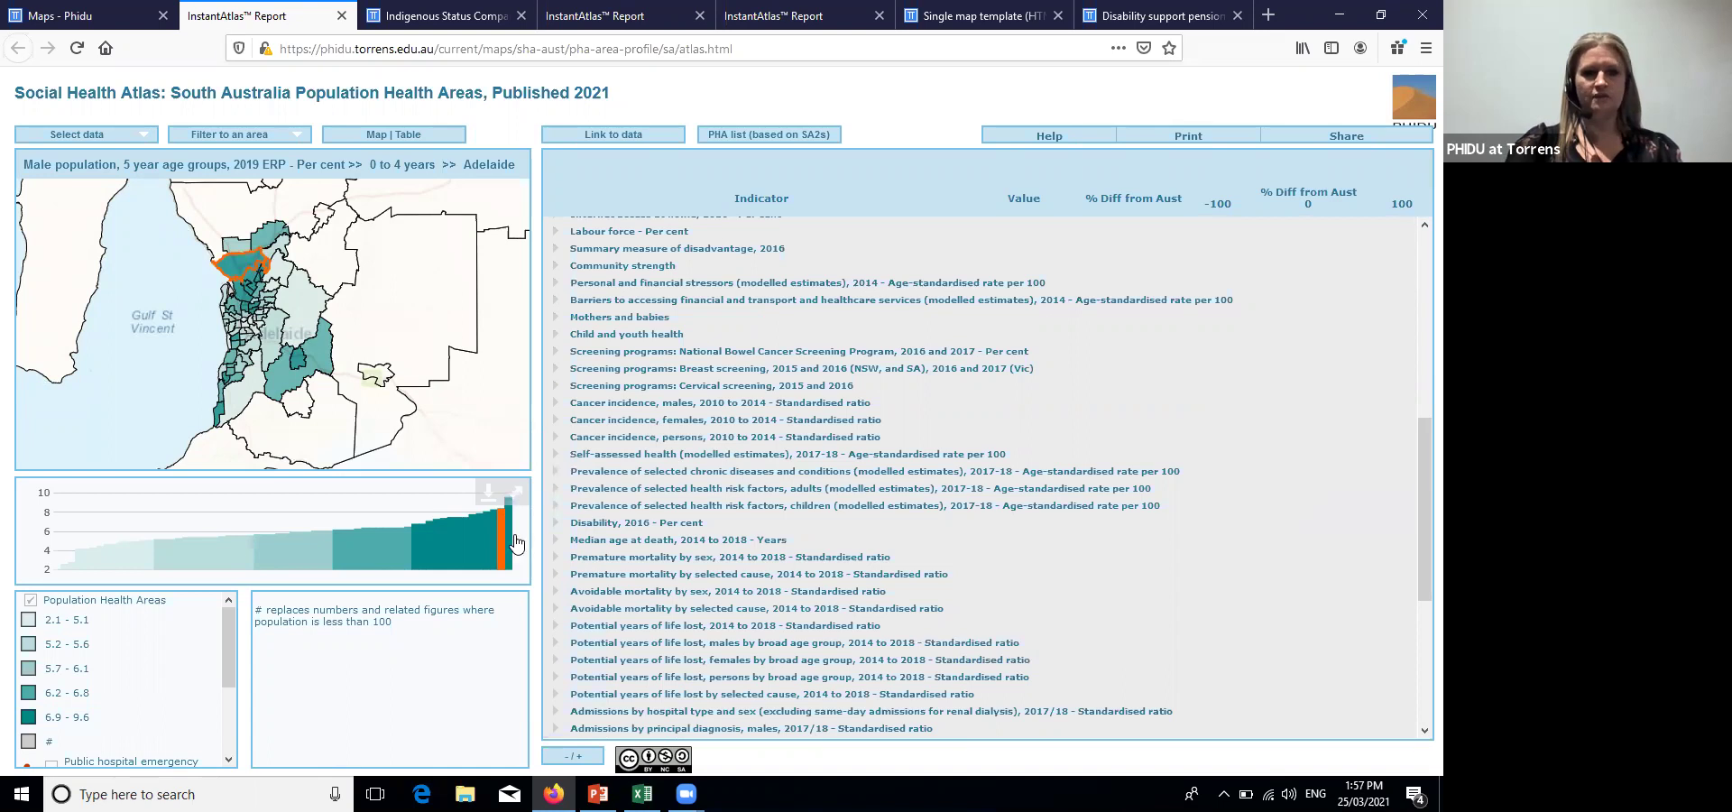
left_click(509, 541)
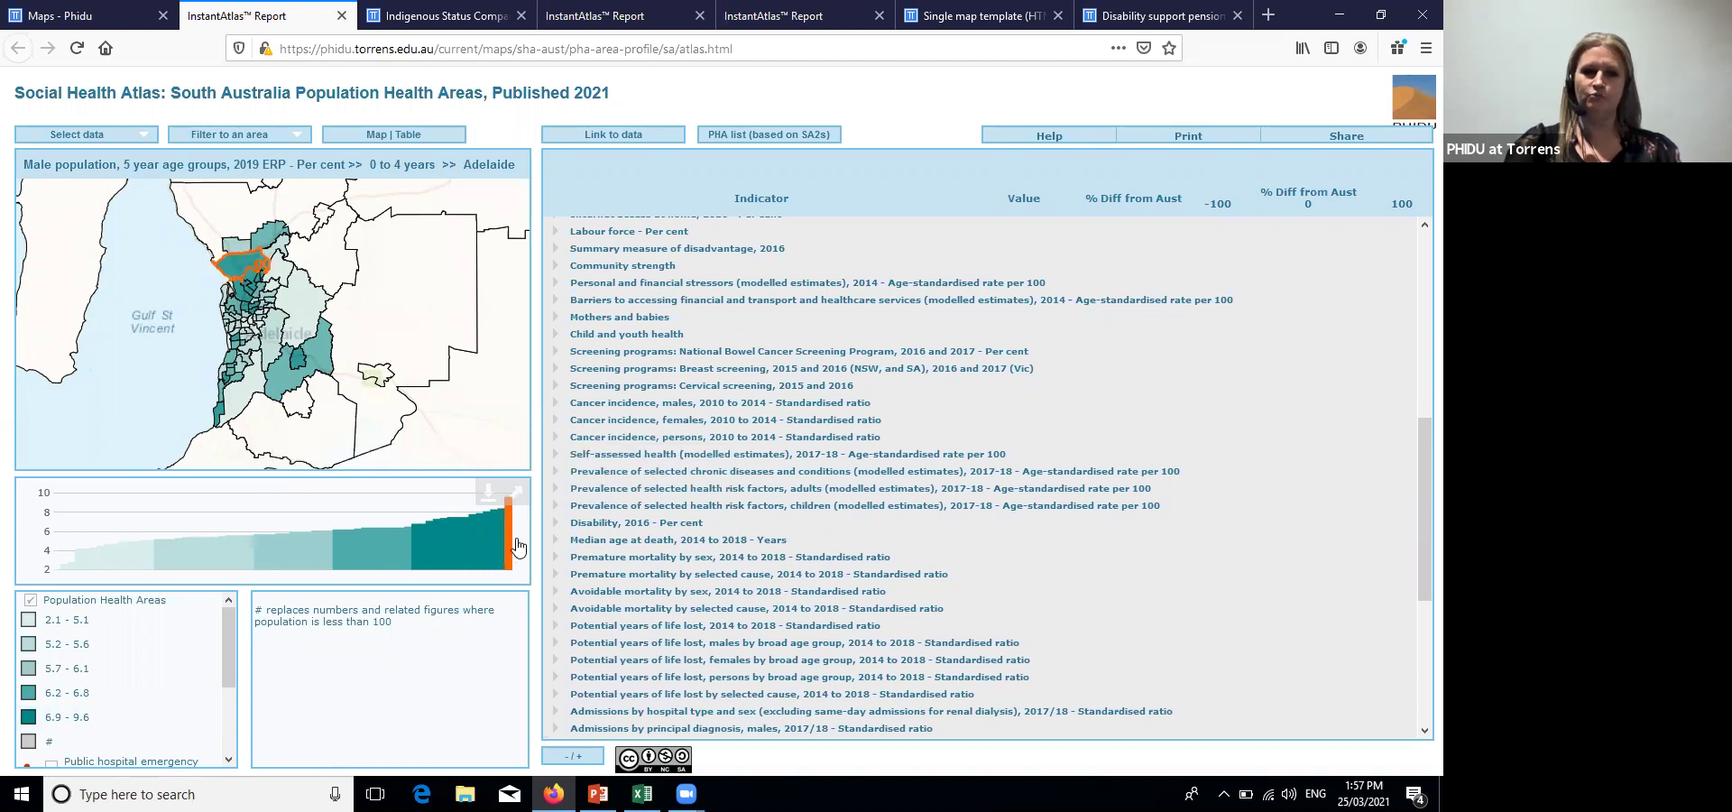
left_click(273, 350)
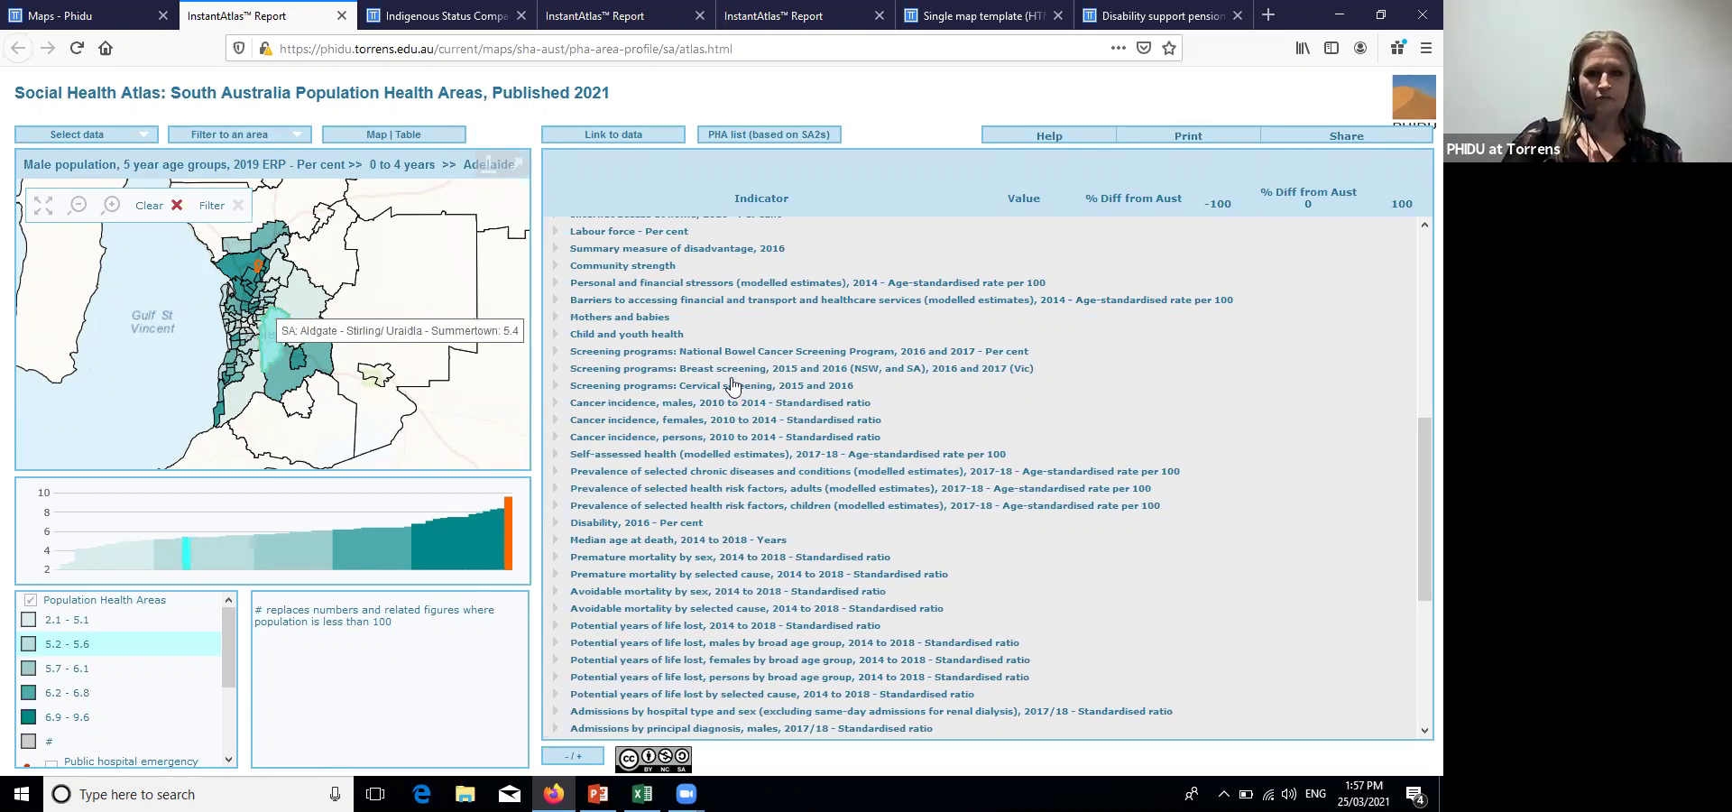
Expand the Indigenous status, 2016 ERP and Learning or Earning, 2016 - Per cent indicators to compare the two selected areas
scroll(733, 386, "up", 10)
left_click(556, 382)
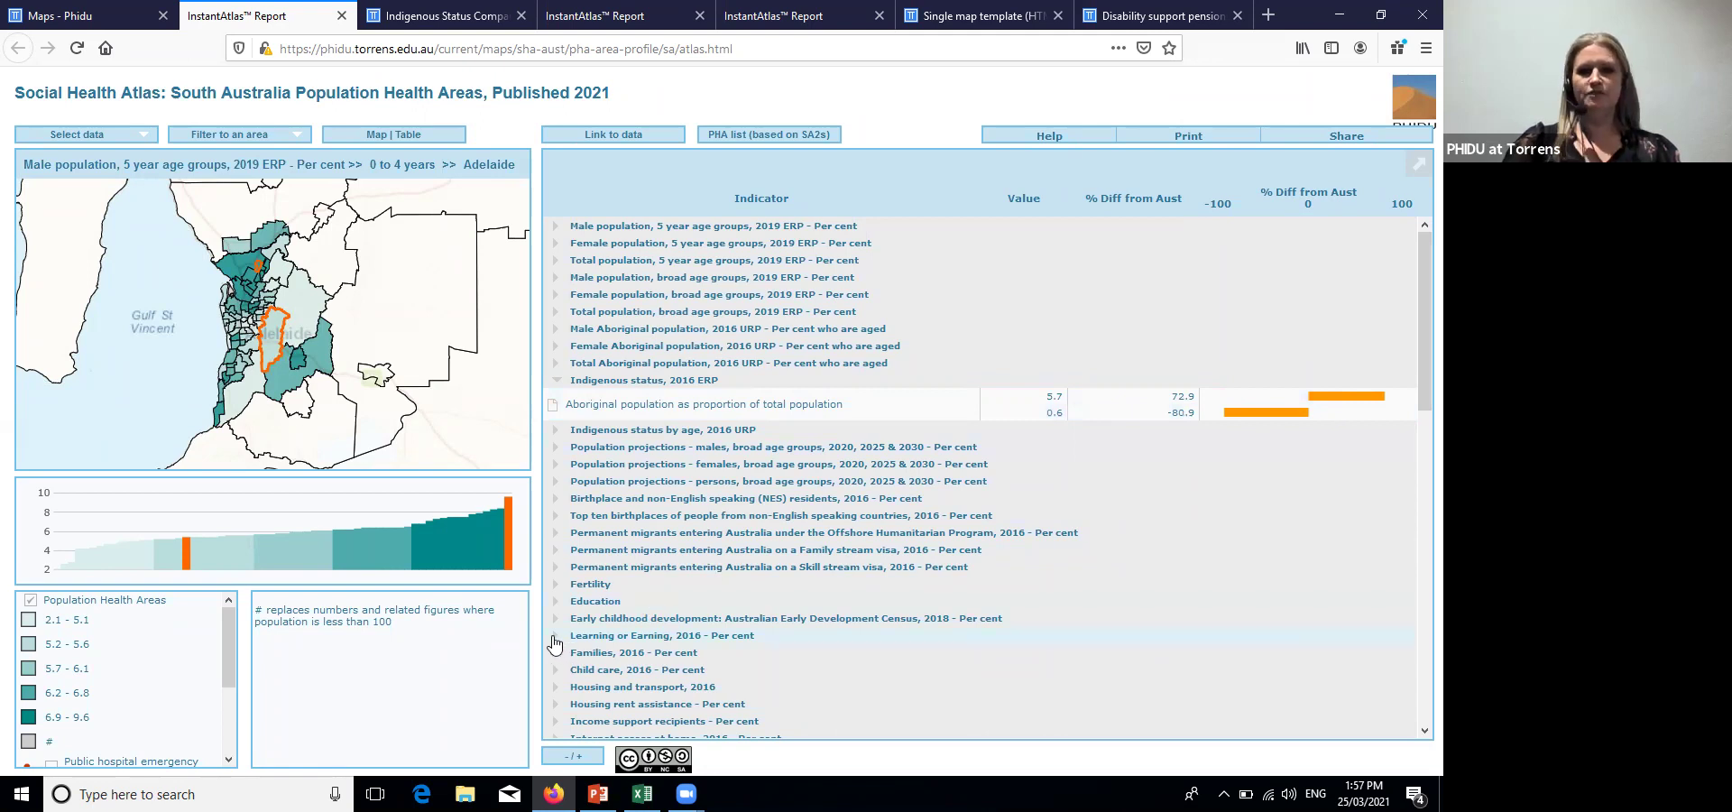
left_click(554, 636)
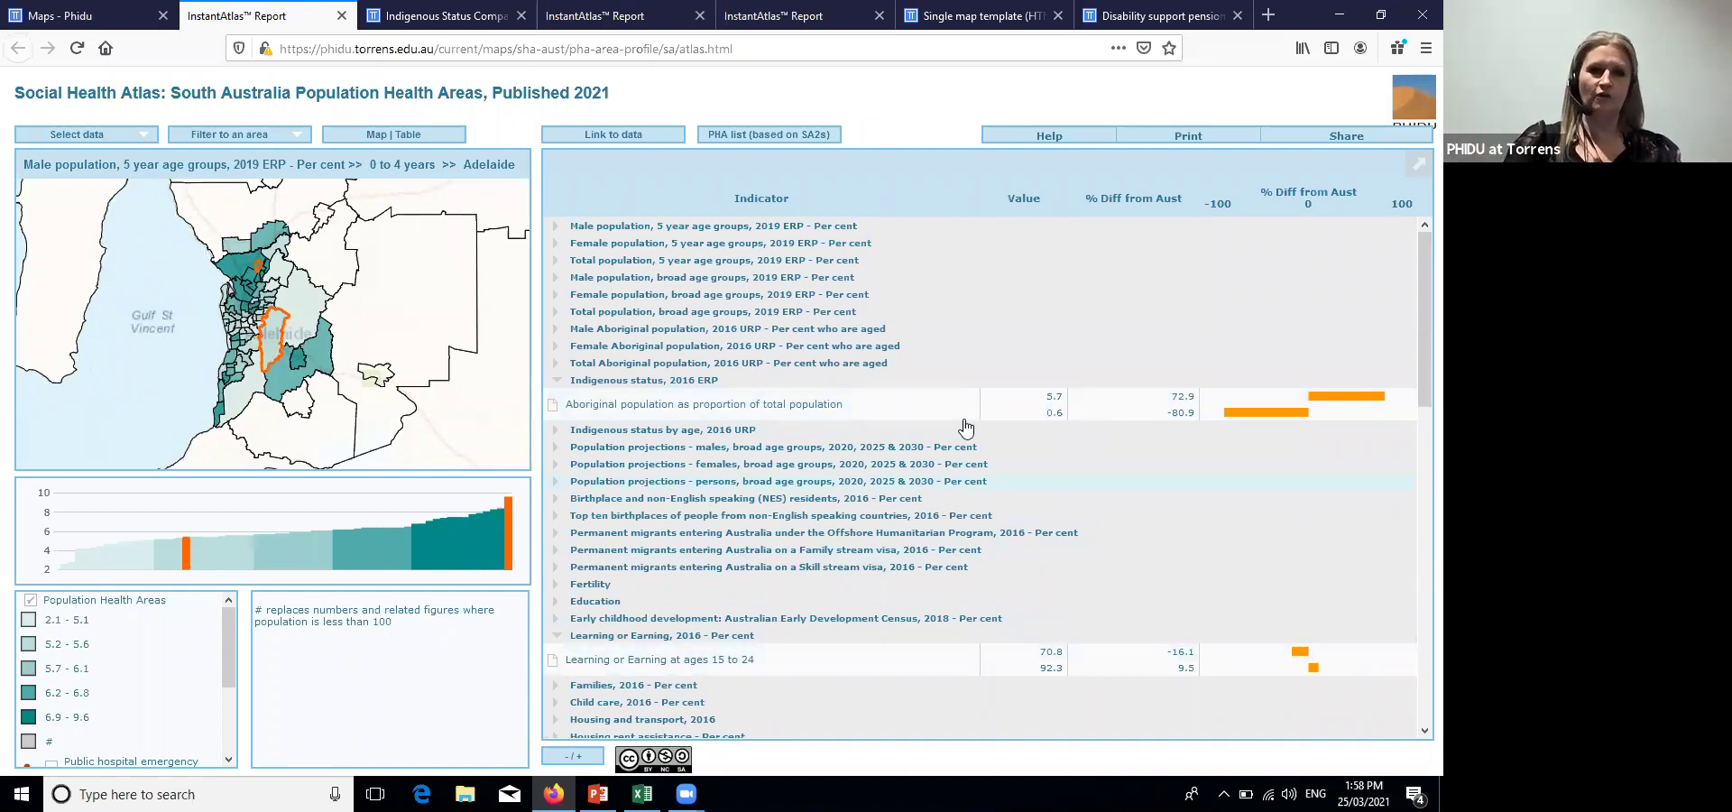
Return to the PHIDU Maps page and expand the Social Health Atlas of Australia: Primary Health Networks section
left_click(107, 16)
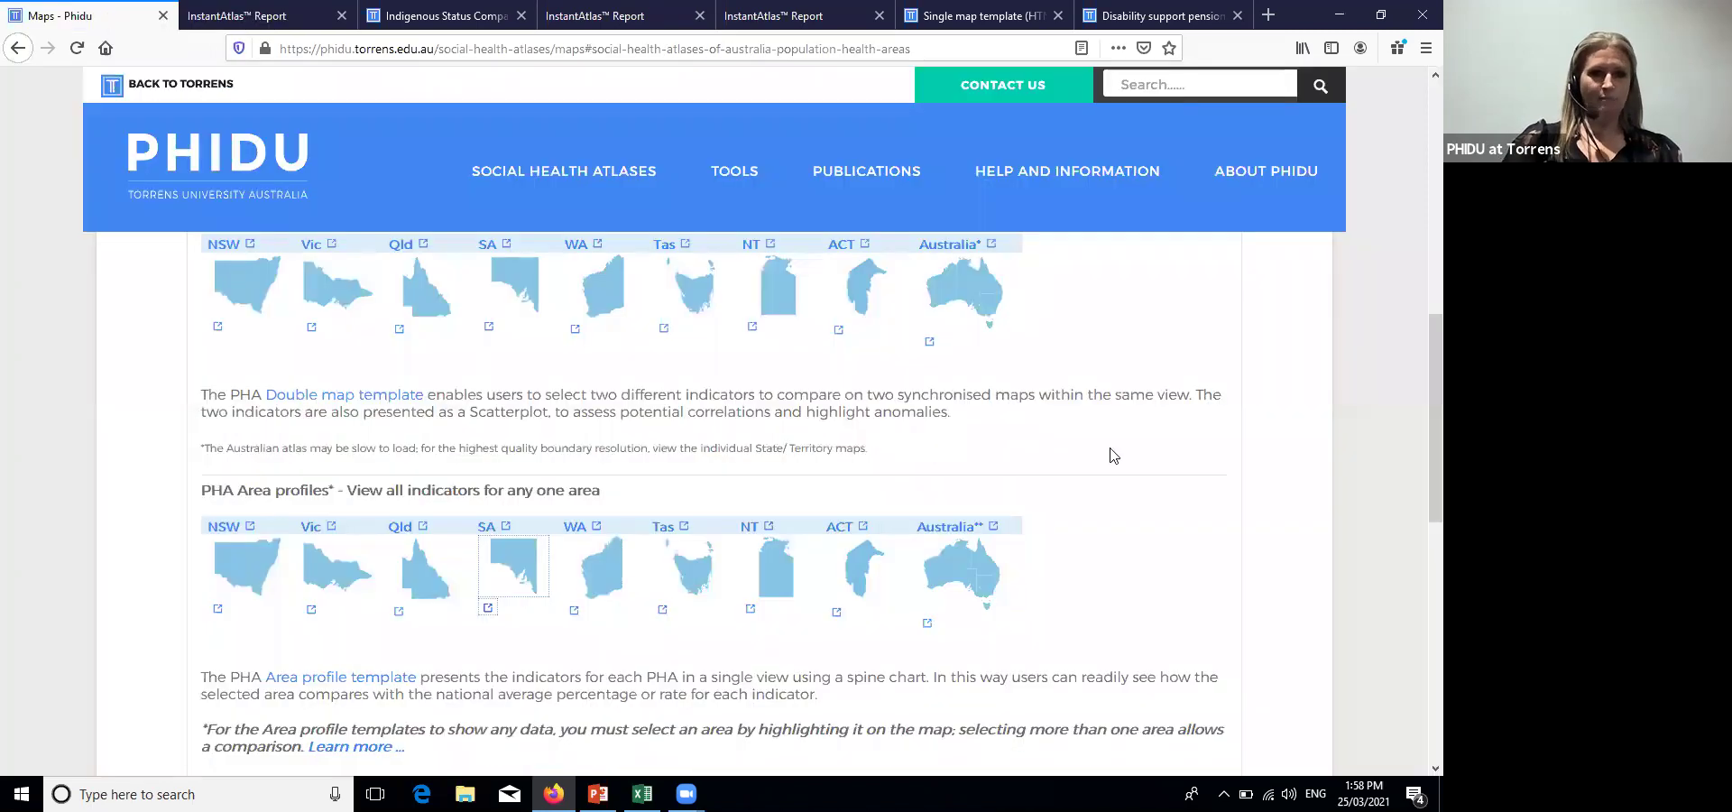
scroll(1197, 494, "up", 4)
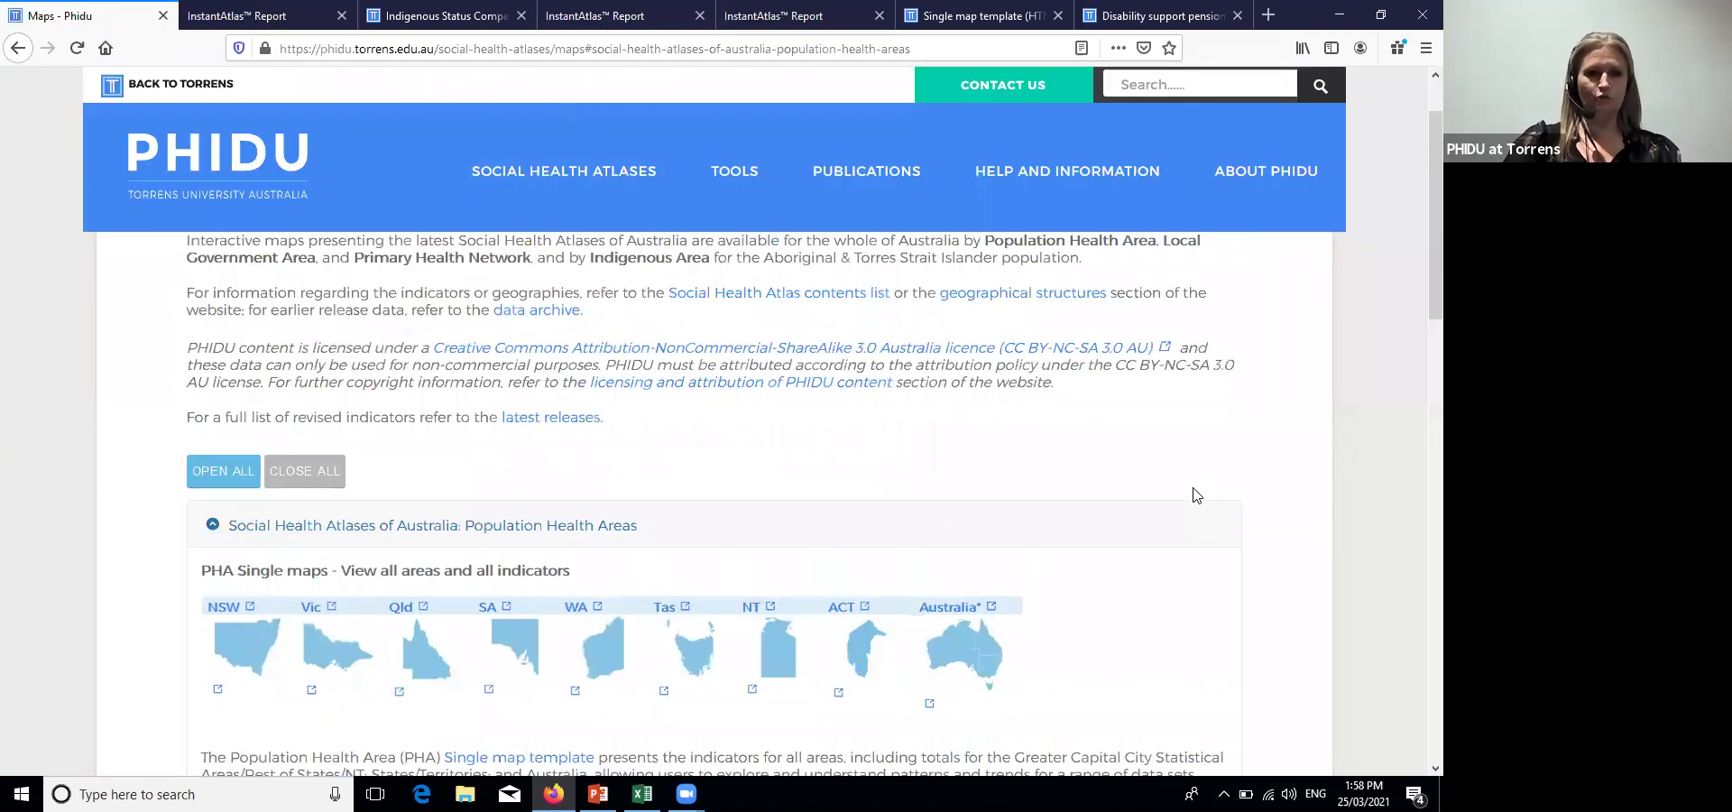
scroll(1197, 494, "down", 12)
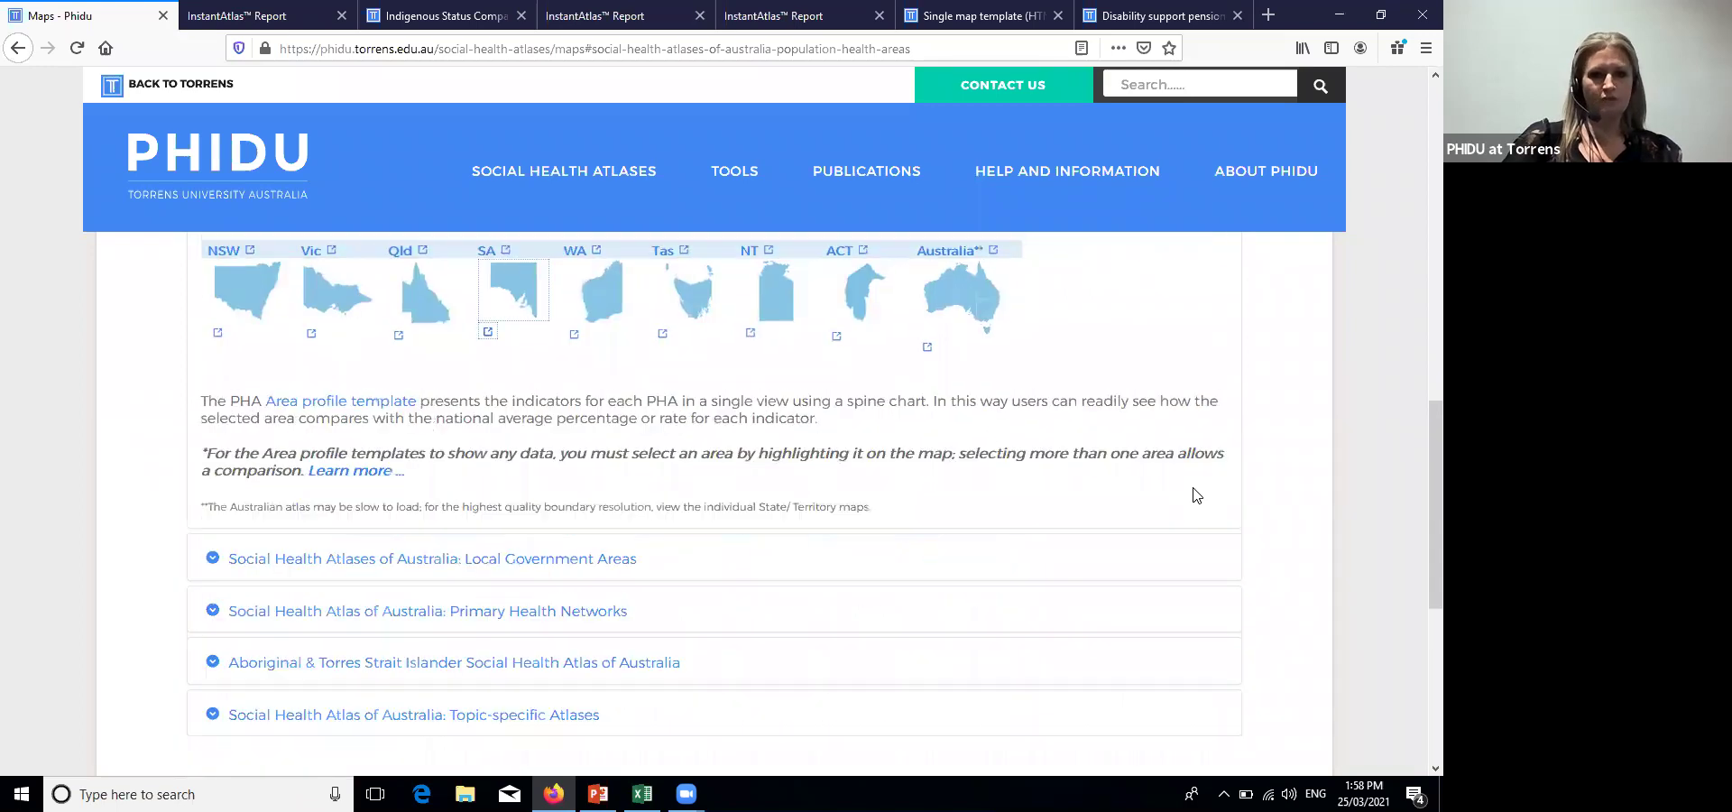
scroll(282, 433, "up", 1)
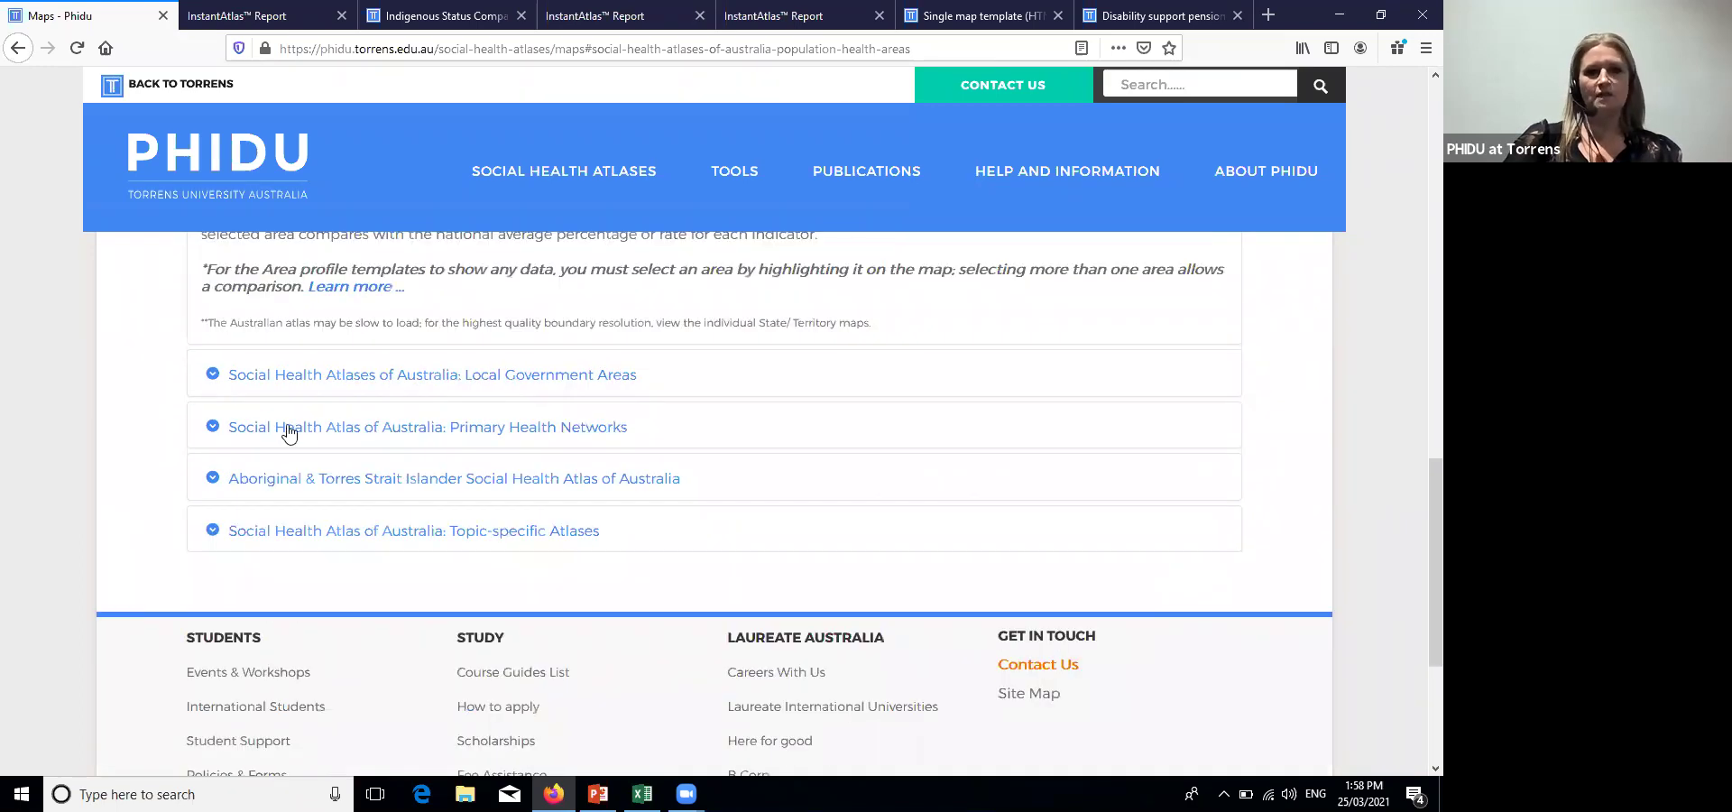
left_click(268, 427)
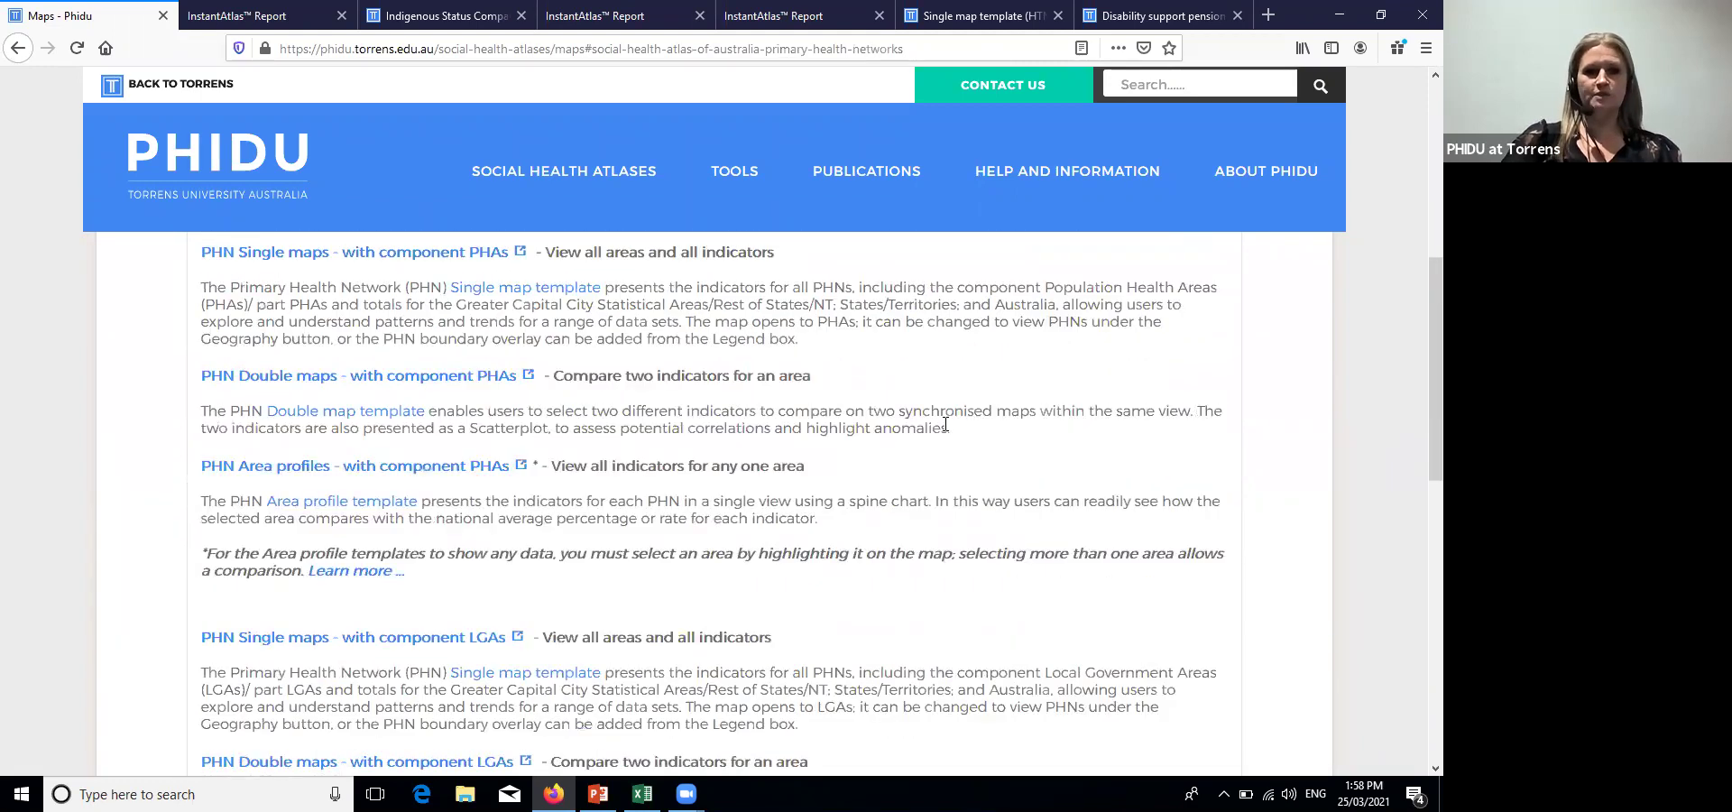
Open the PHN Single maps with component LGAs and set the map's geography to LGAs in PHNs
scroll(945, 424, "up", 1)
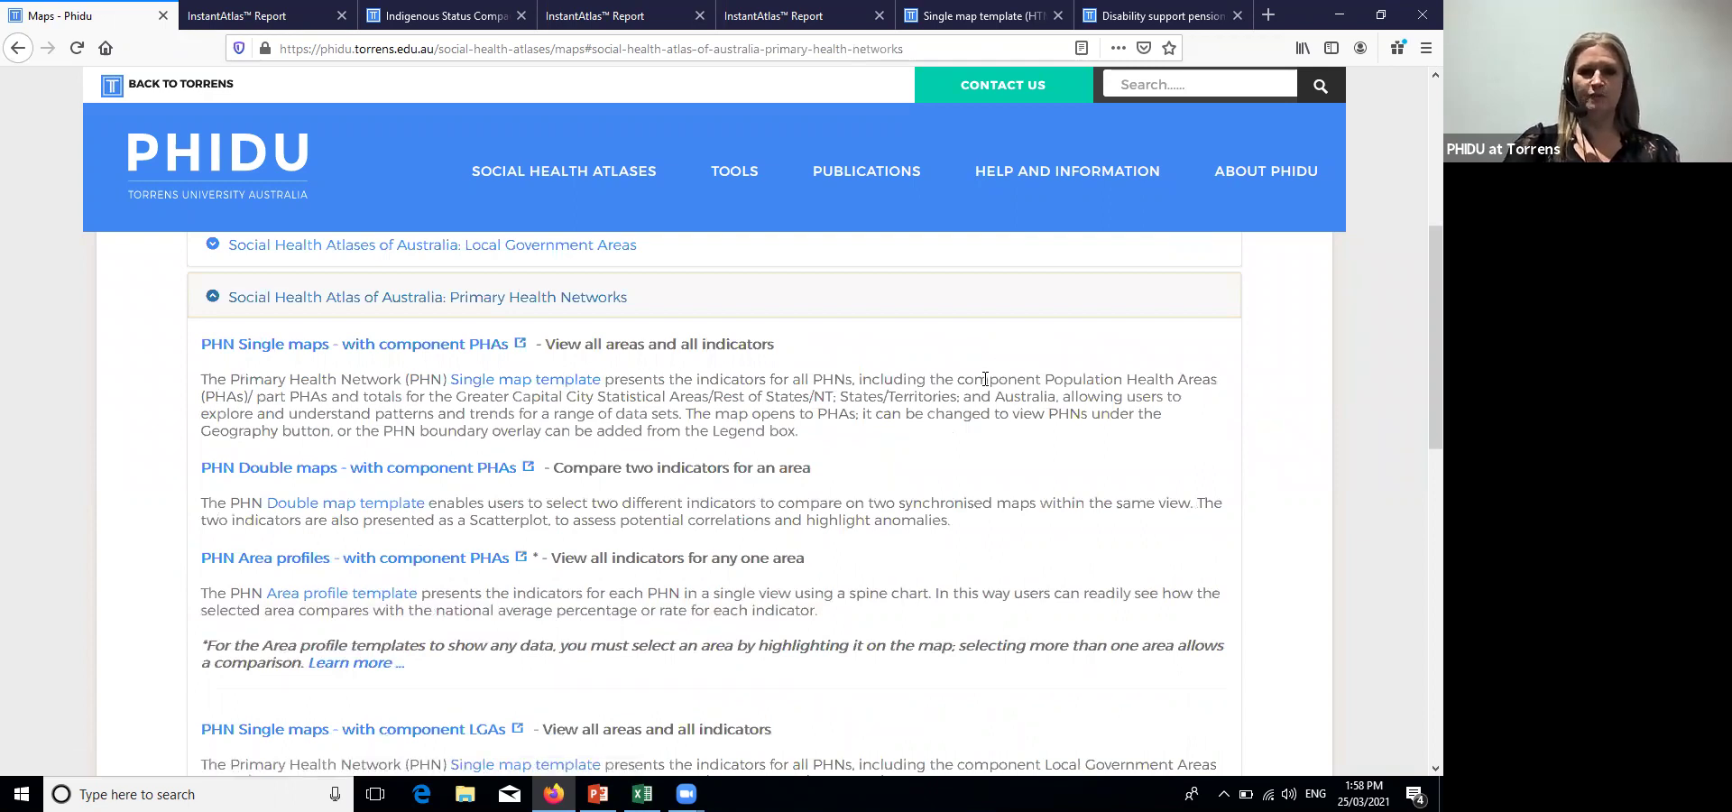
scroll(989, 379, "down", 4)
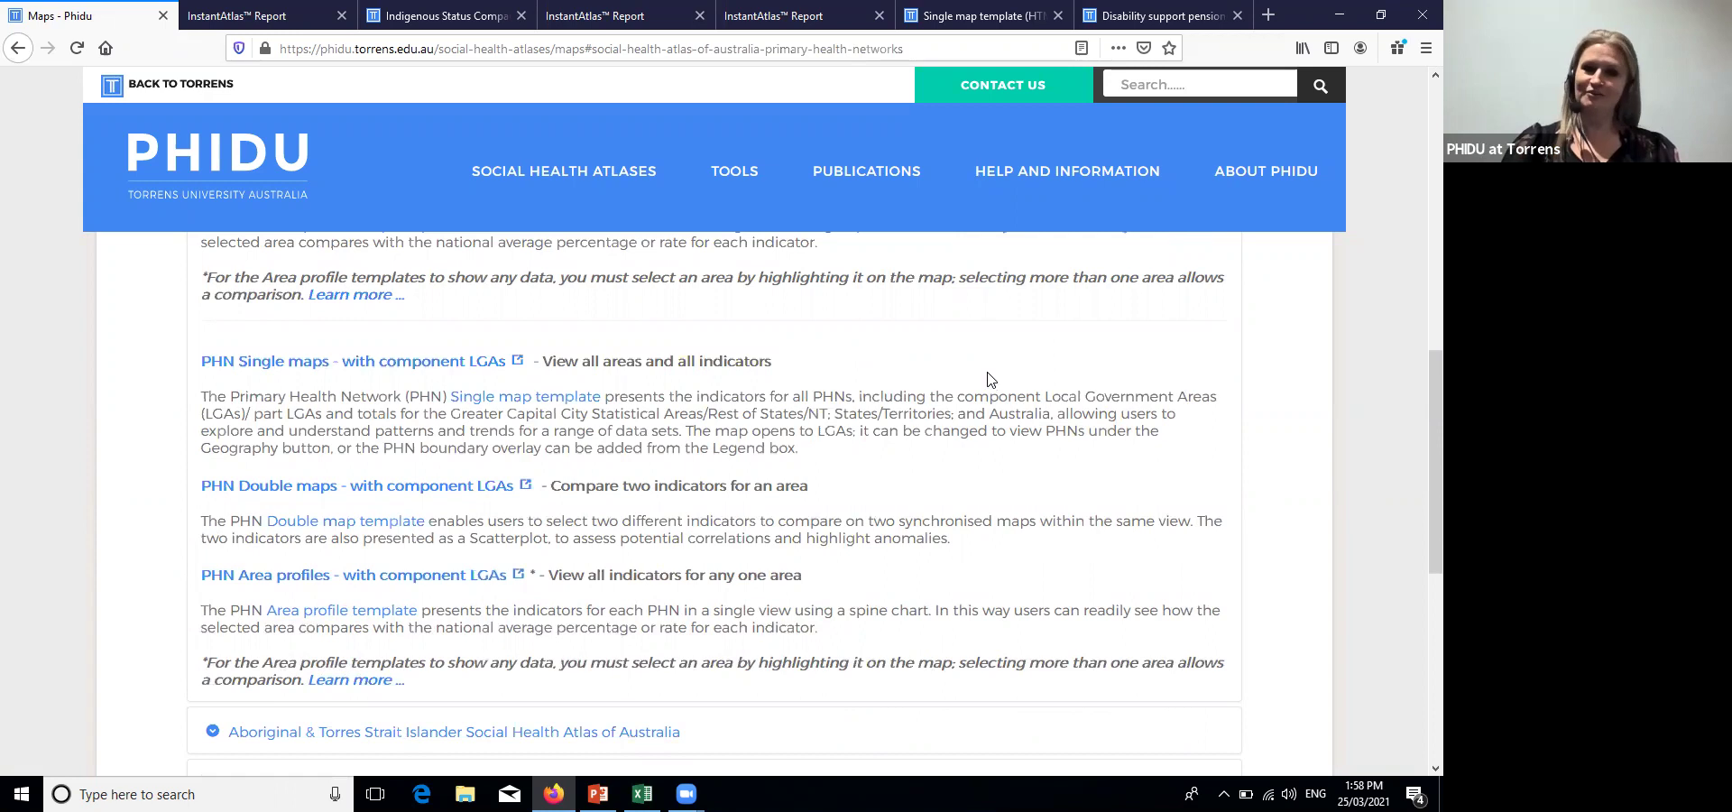
scroll(902, 401, "down", 1)
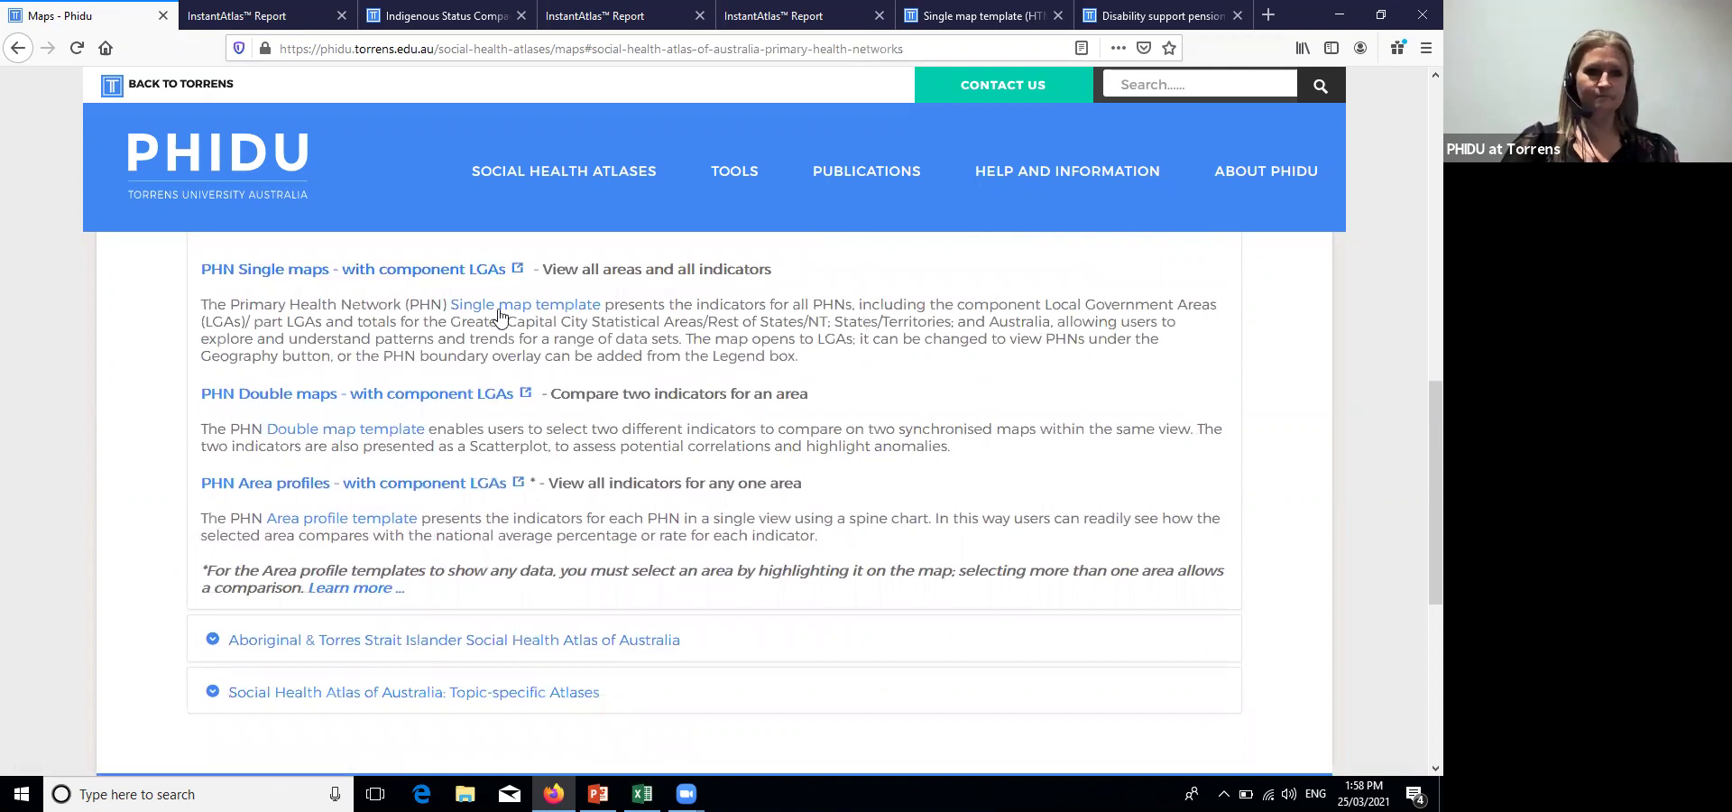
left_click(286, 271)
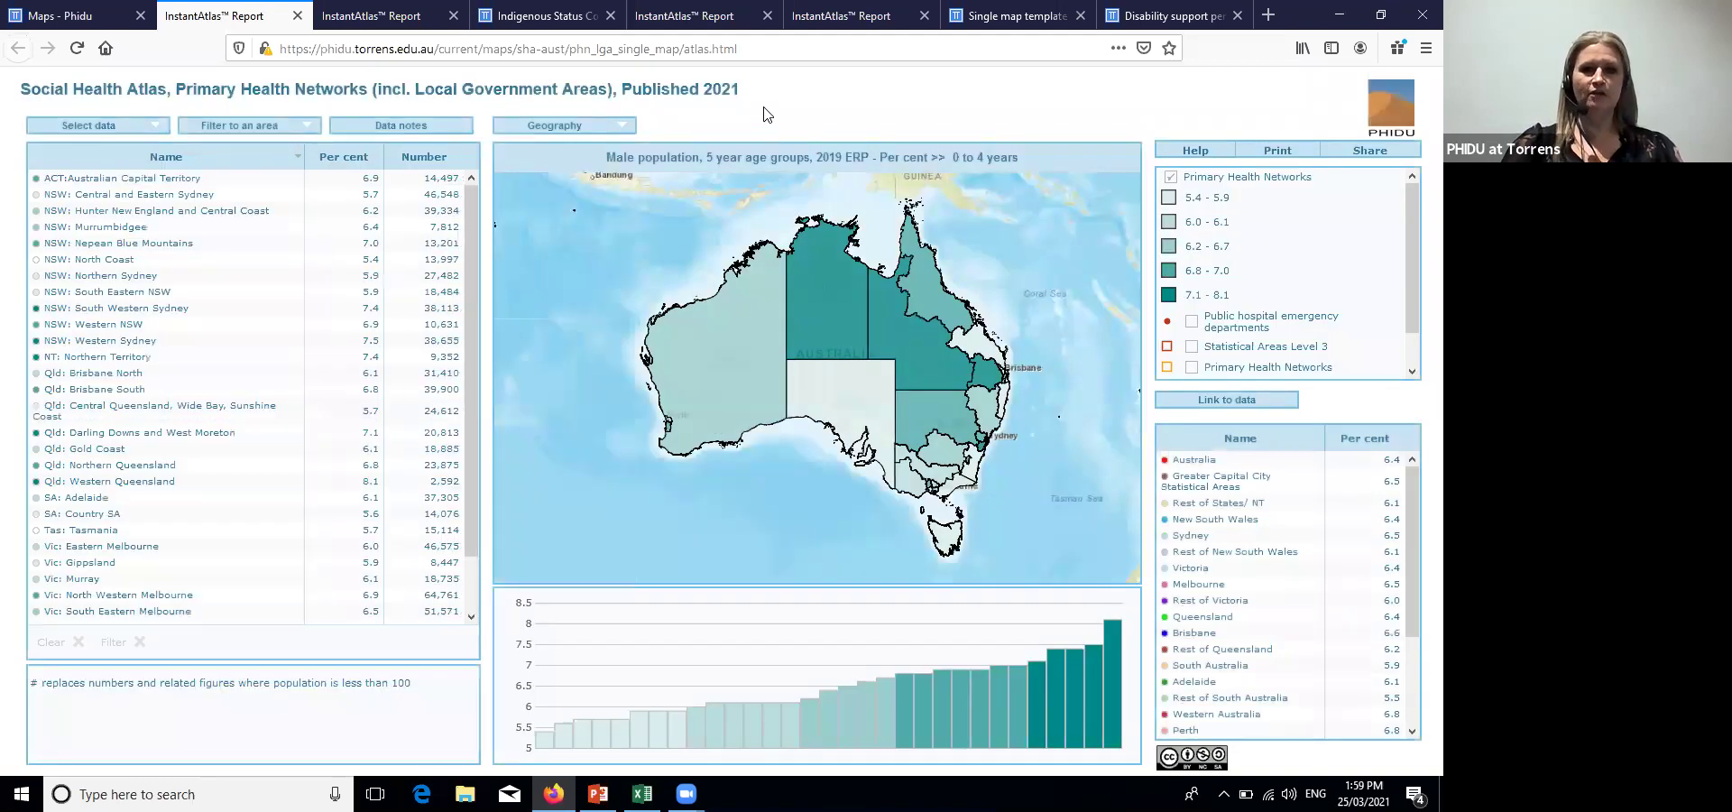
left_click(577, 127)
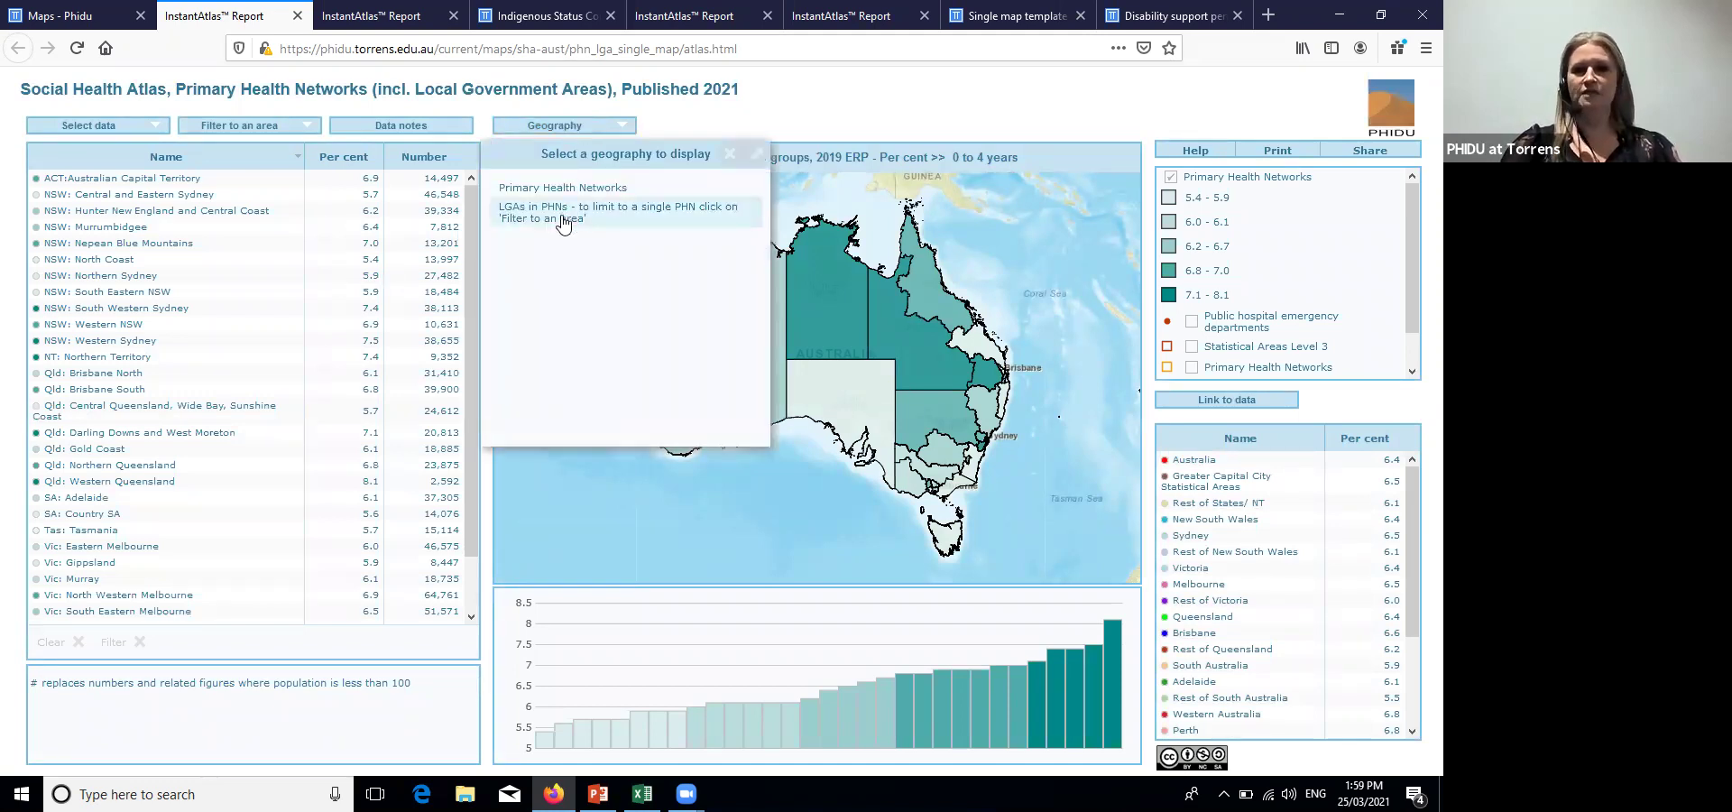
left_click(561, 211)
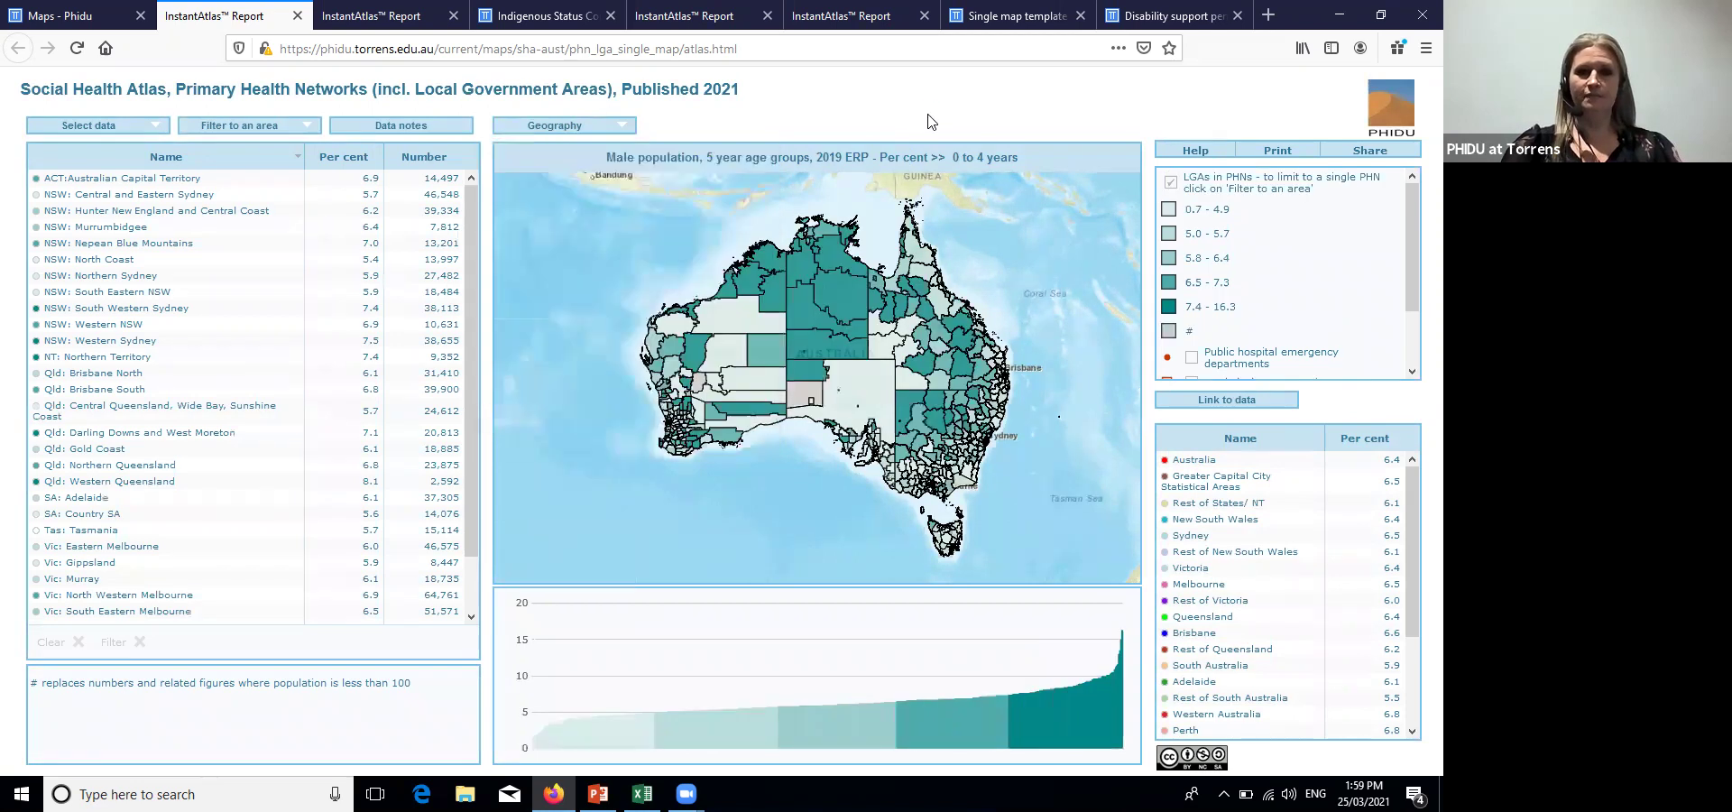
Filter the Primary Health Networks map to the North Coast Primary Health Network
left_click(232, 128)
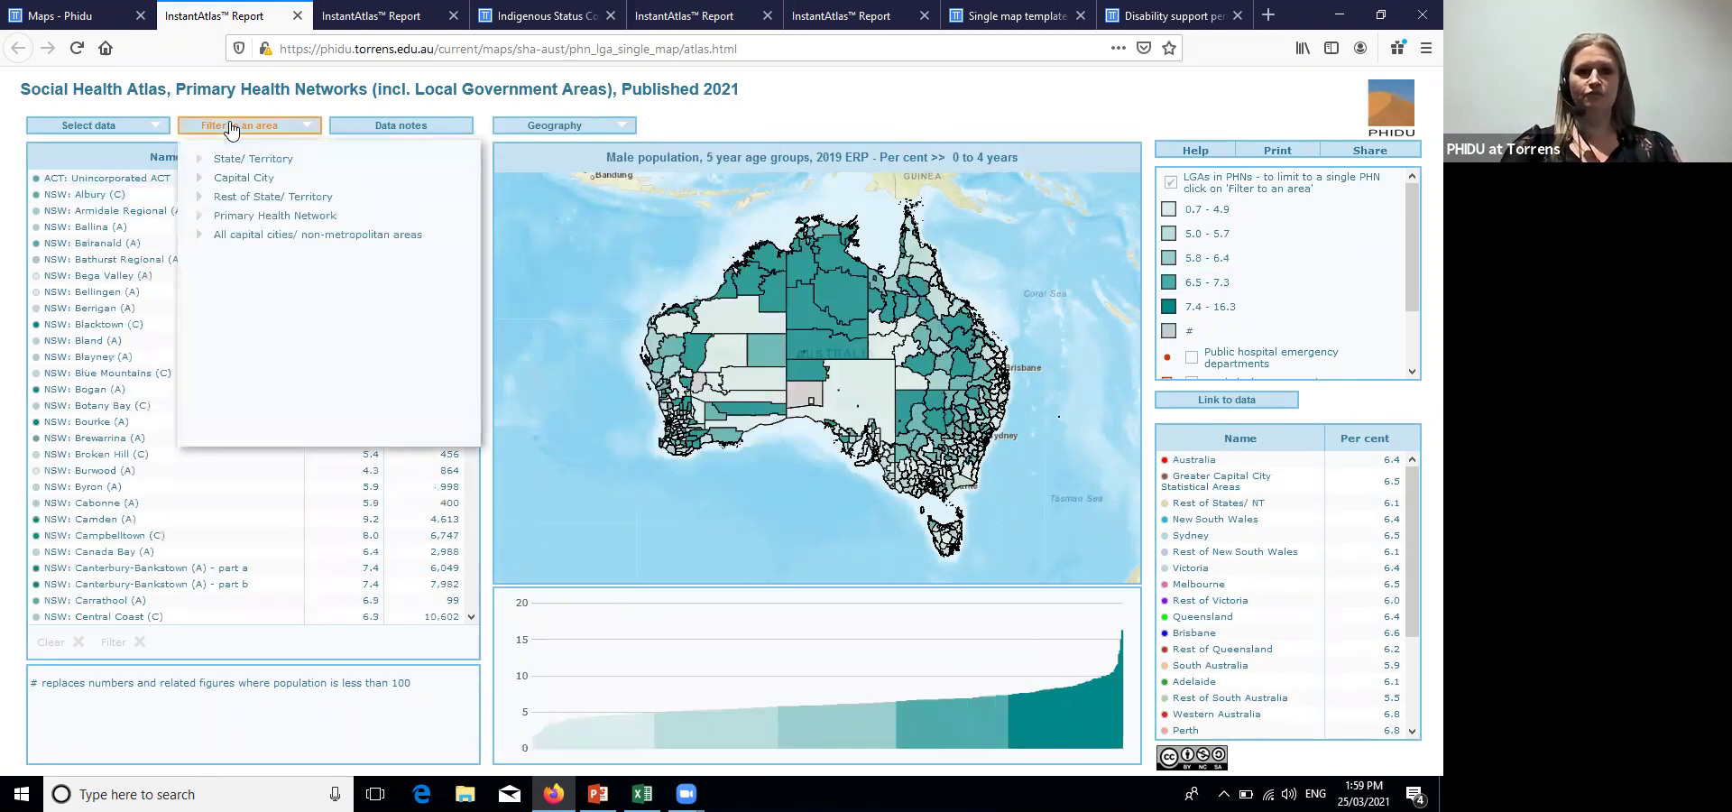
left_click(244, 218)
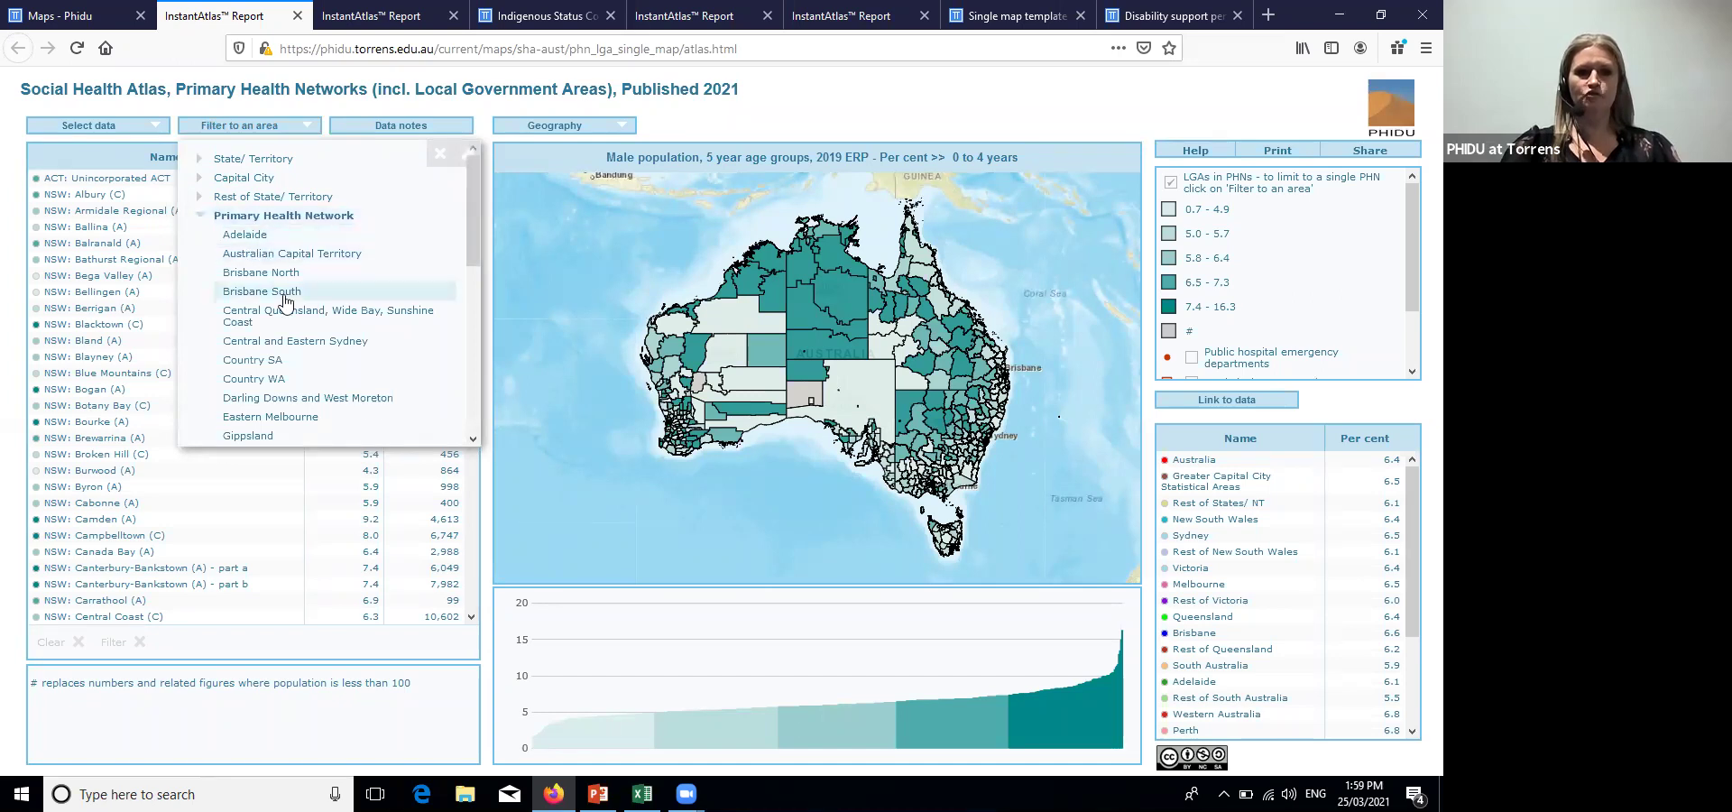
scroll(298, 345, "down", 3)
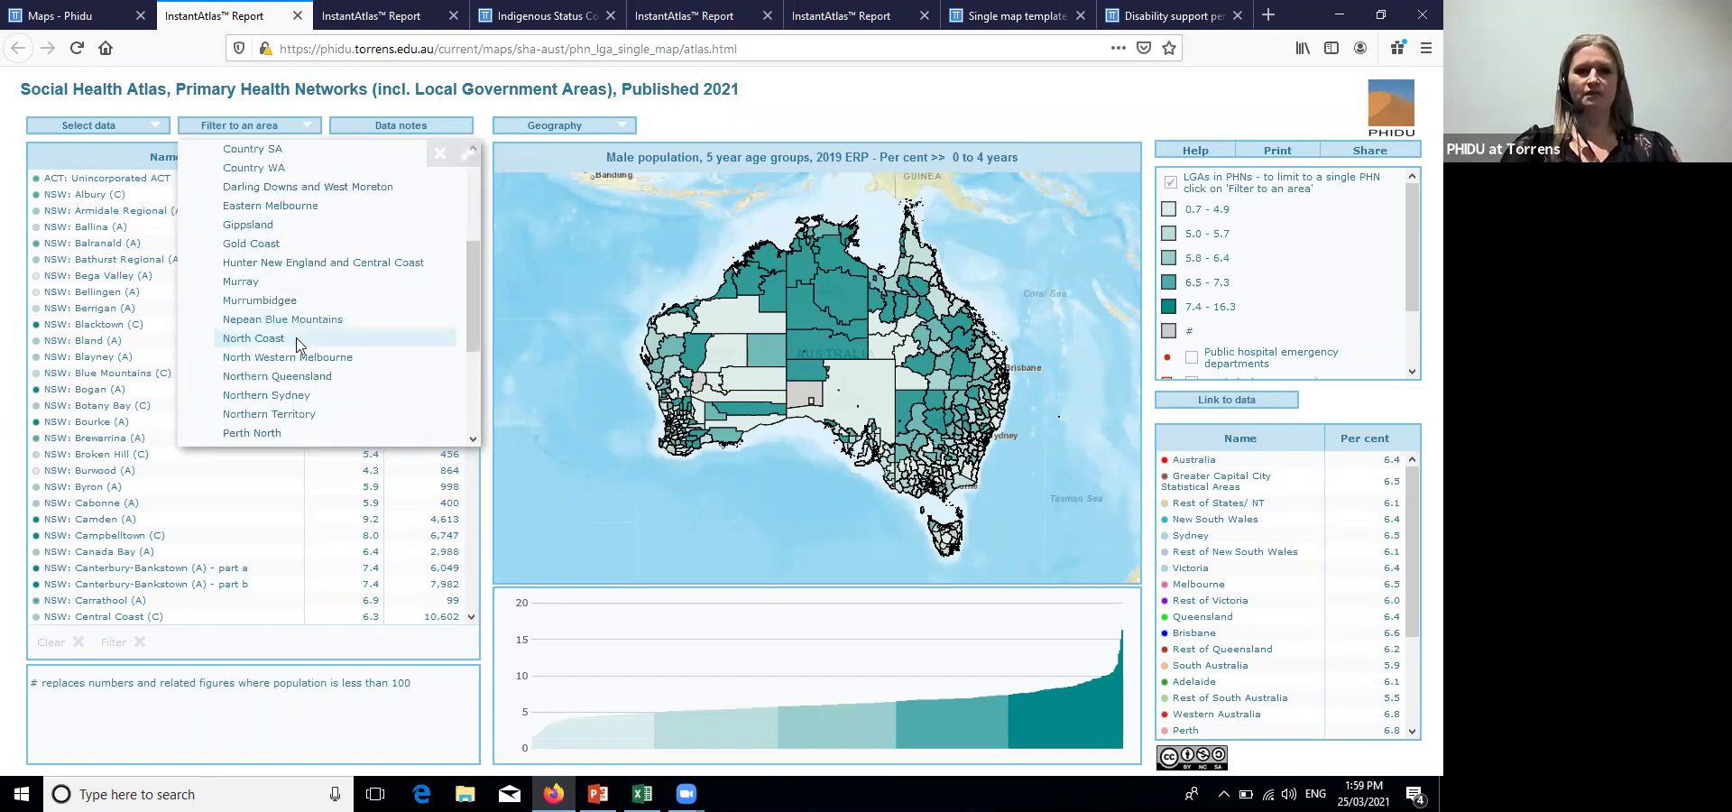
left_click(299, 341)
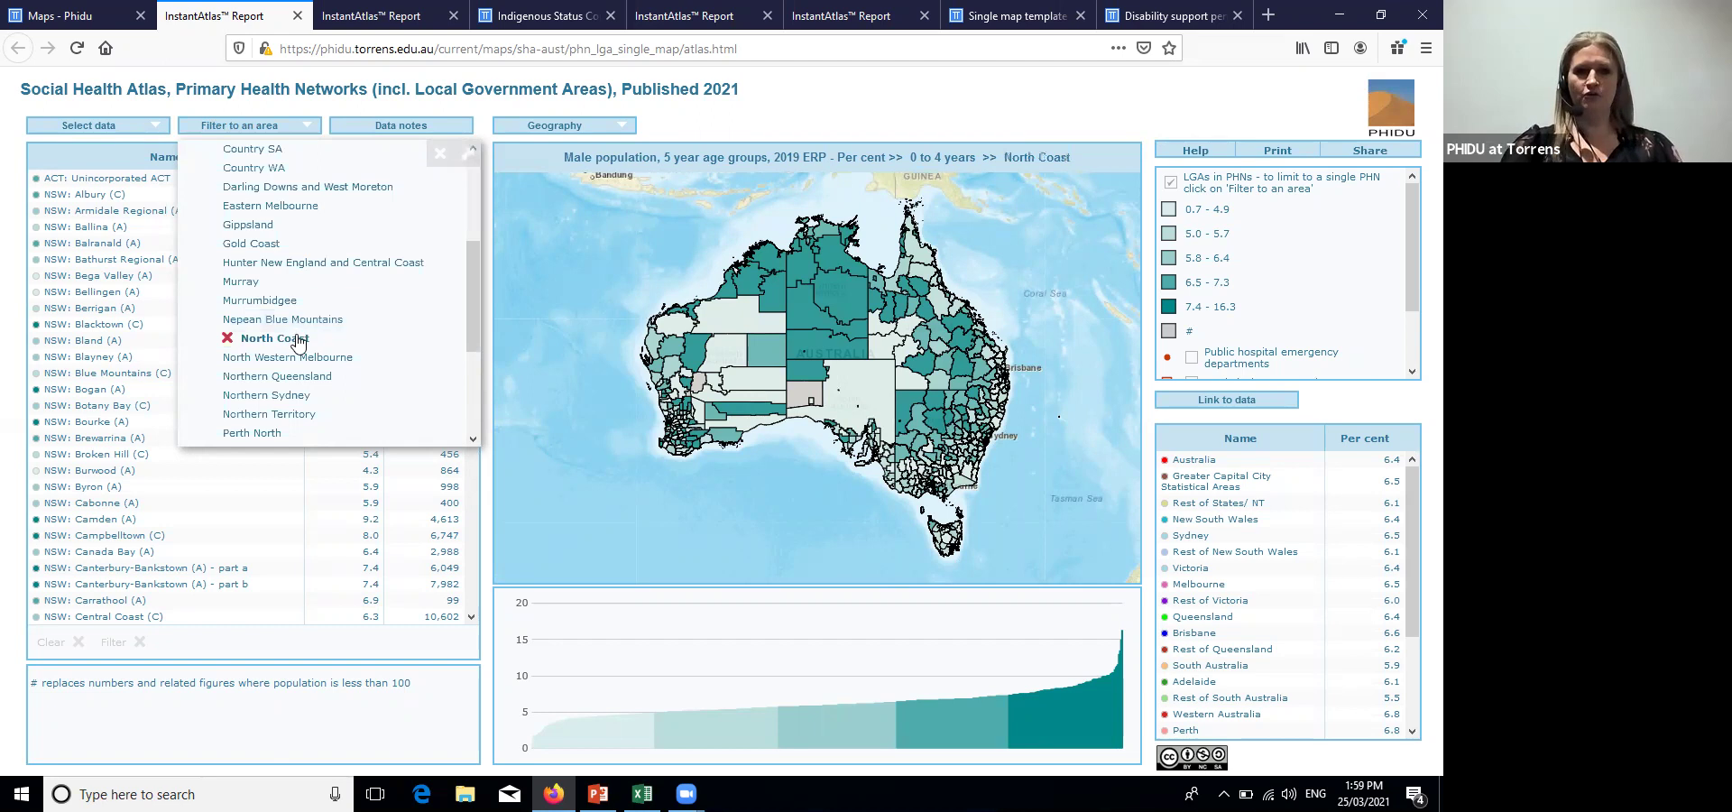
left_click(1042, 133)
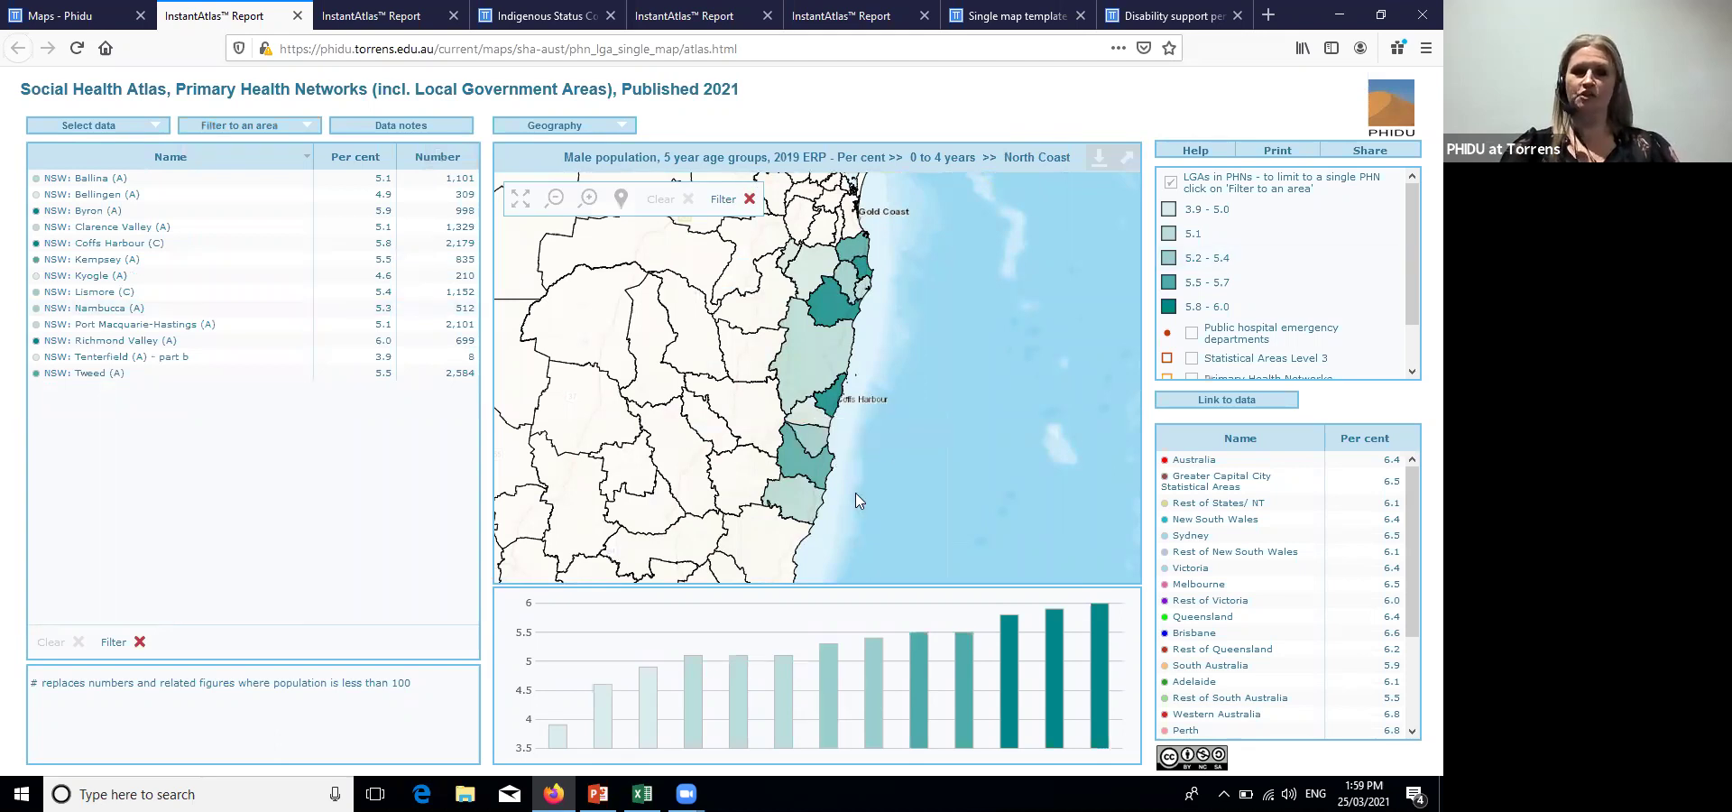
left_click(135, 373)
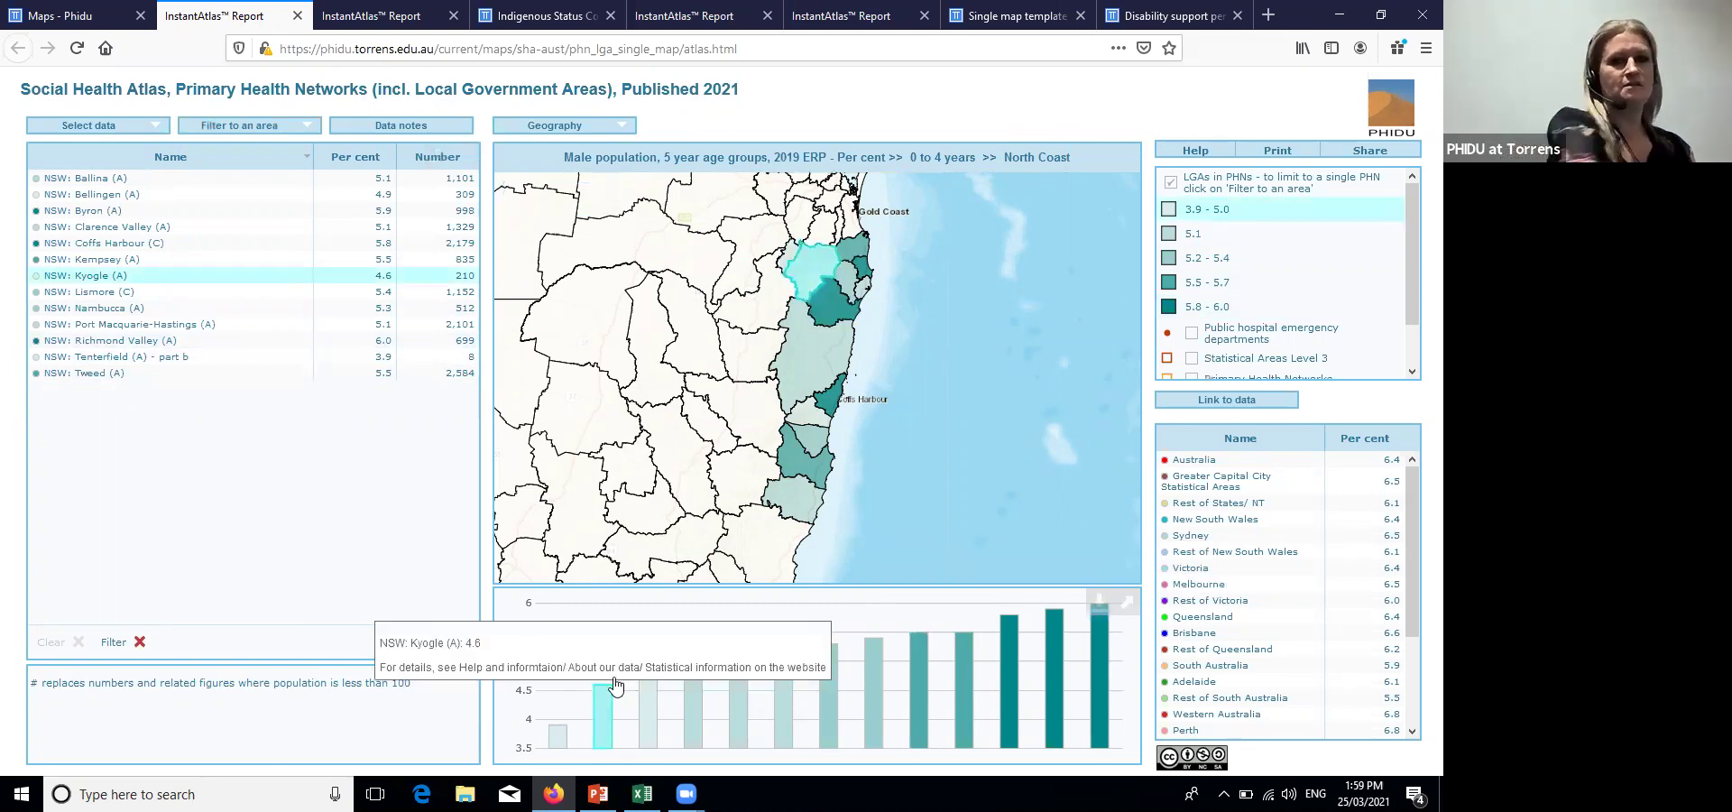
Return to the PHIDU Maps page and open the Graphs page of the Social Health Atlases
left_click(84, 13)
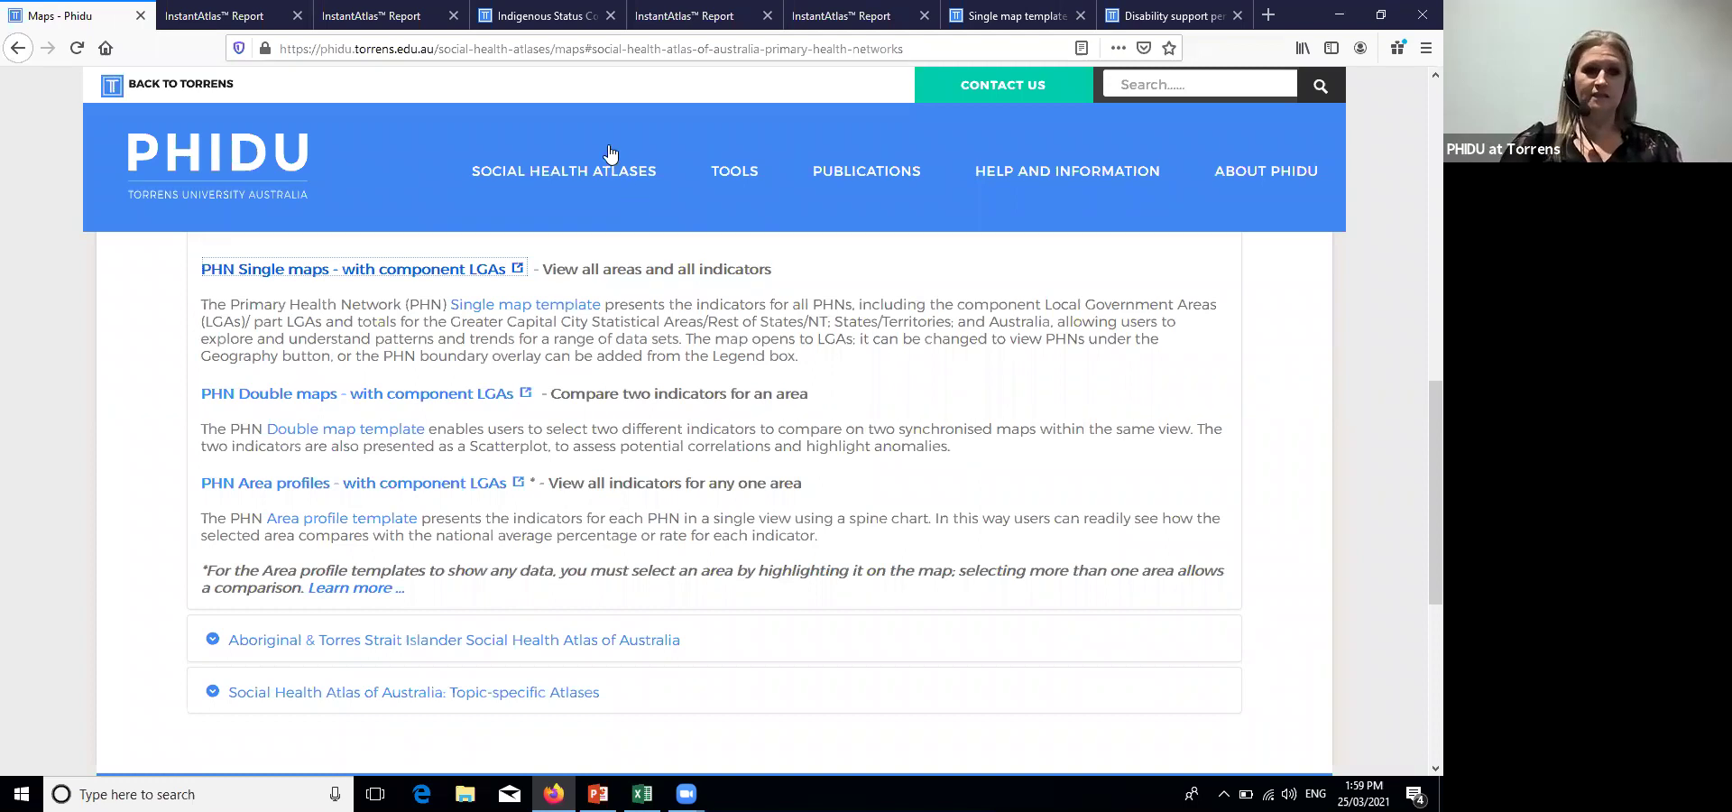
mouse_move(610, 158)
left_click(540, 395)
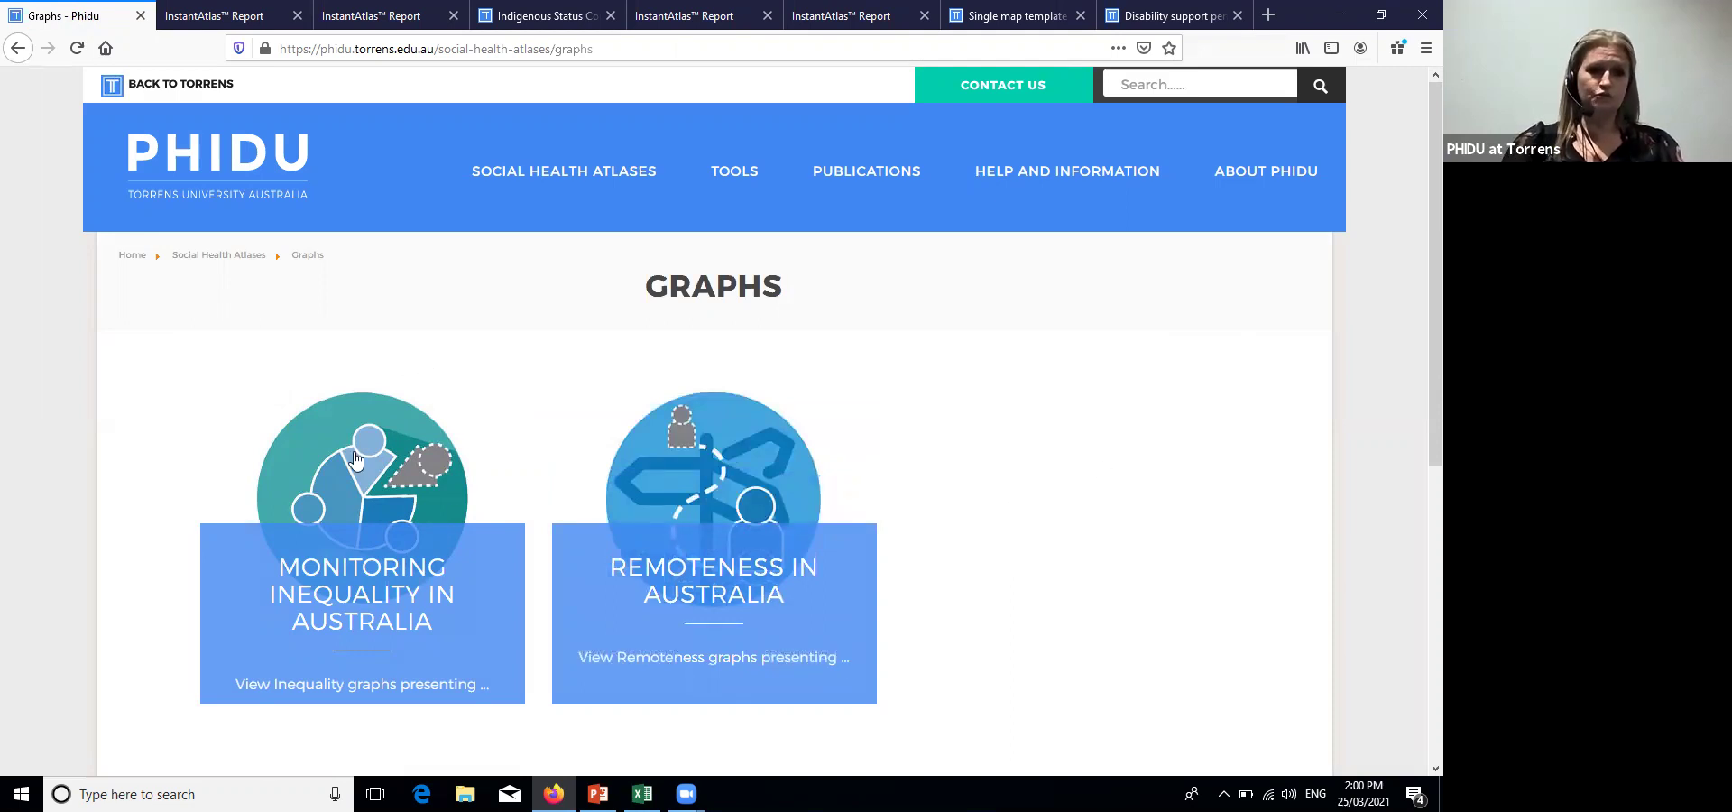
Open the whole-population Inequality graphs: Time series page under Monitoring inequality in Australia
left_click(366, 486)
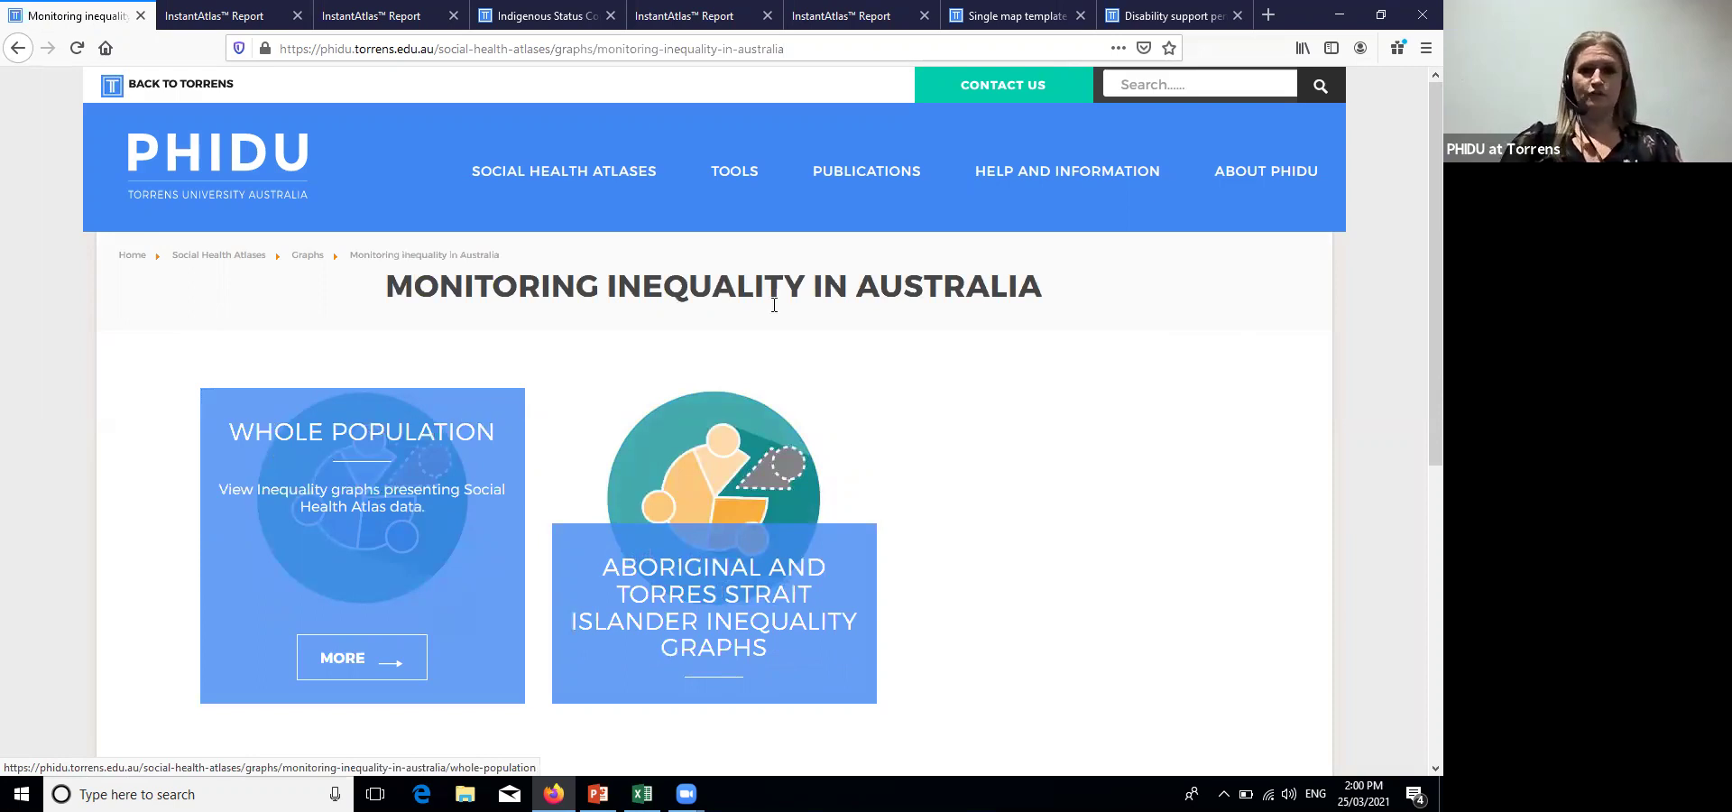
mouse_move(366, 465)
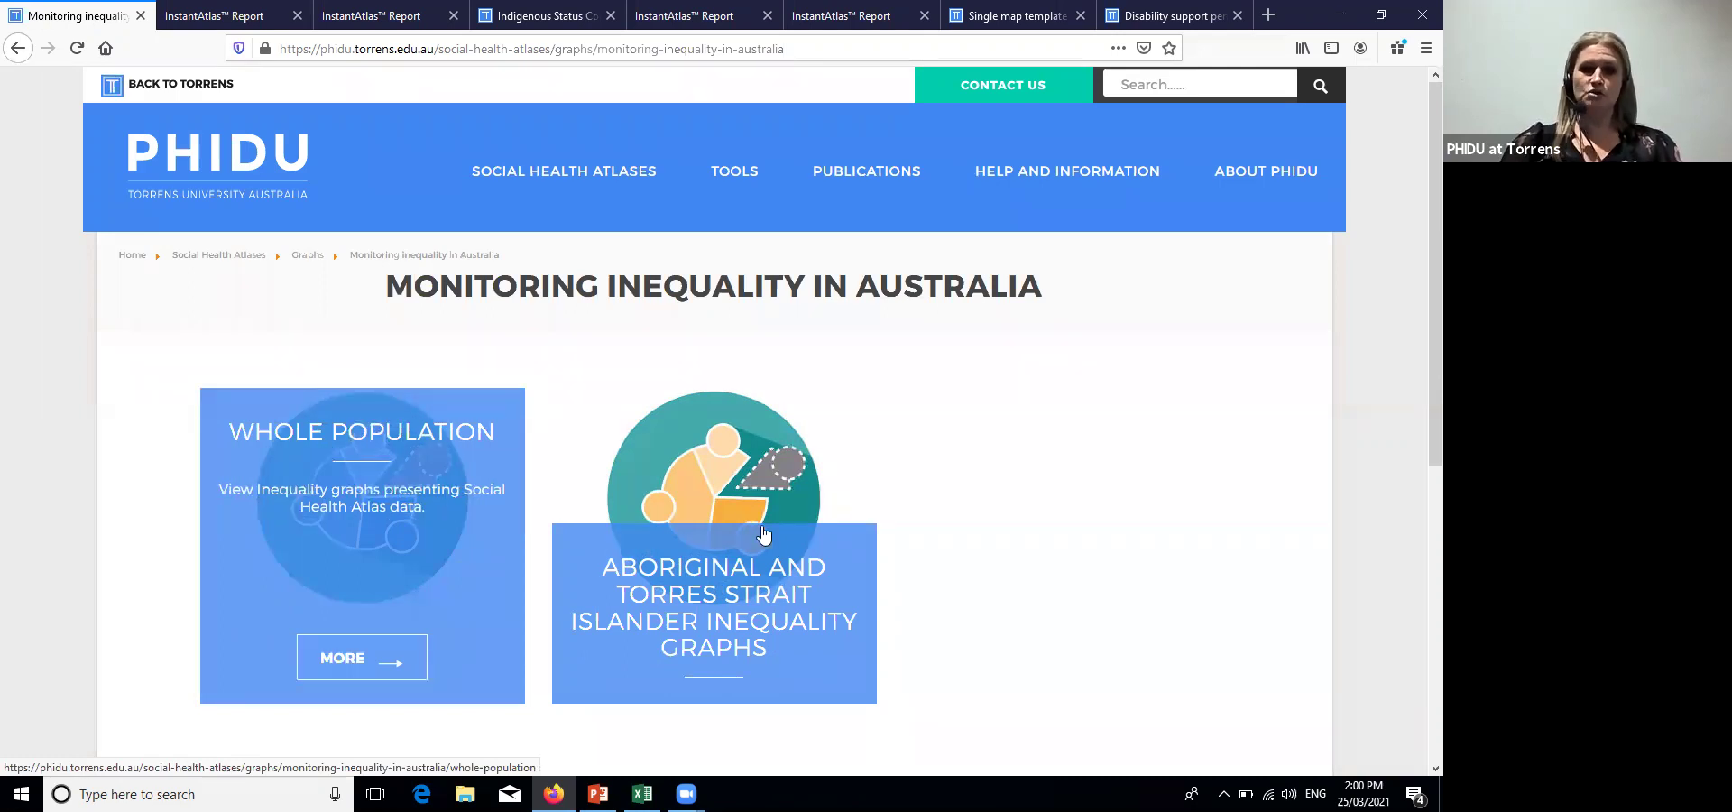
mouse_move(763, 532)
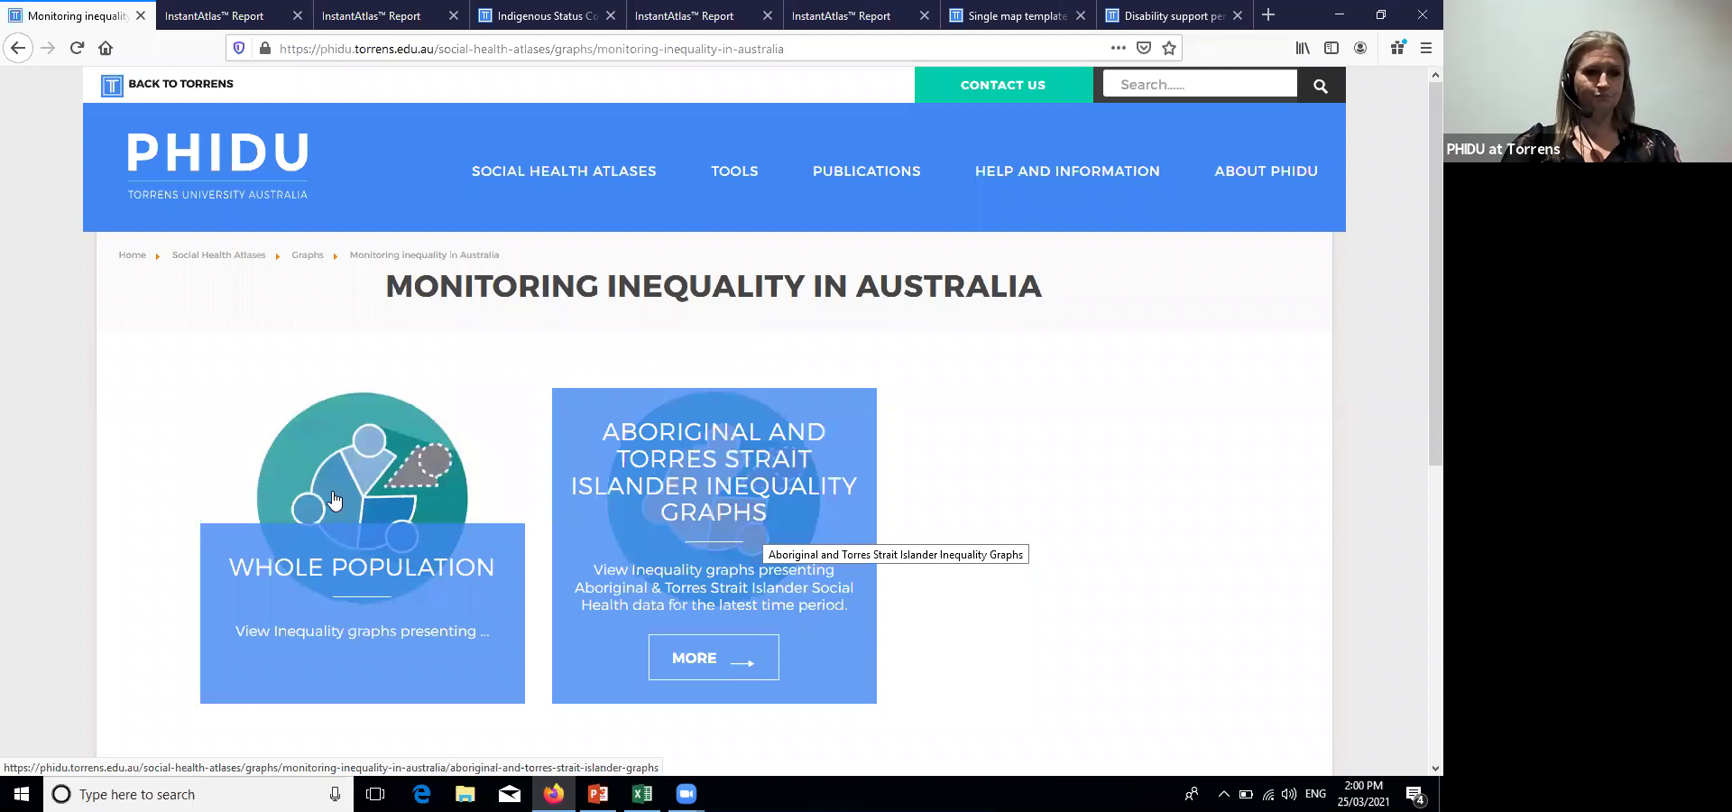
left_click(343, 458)
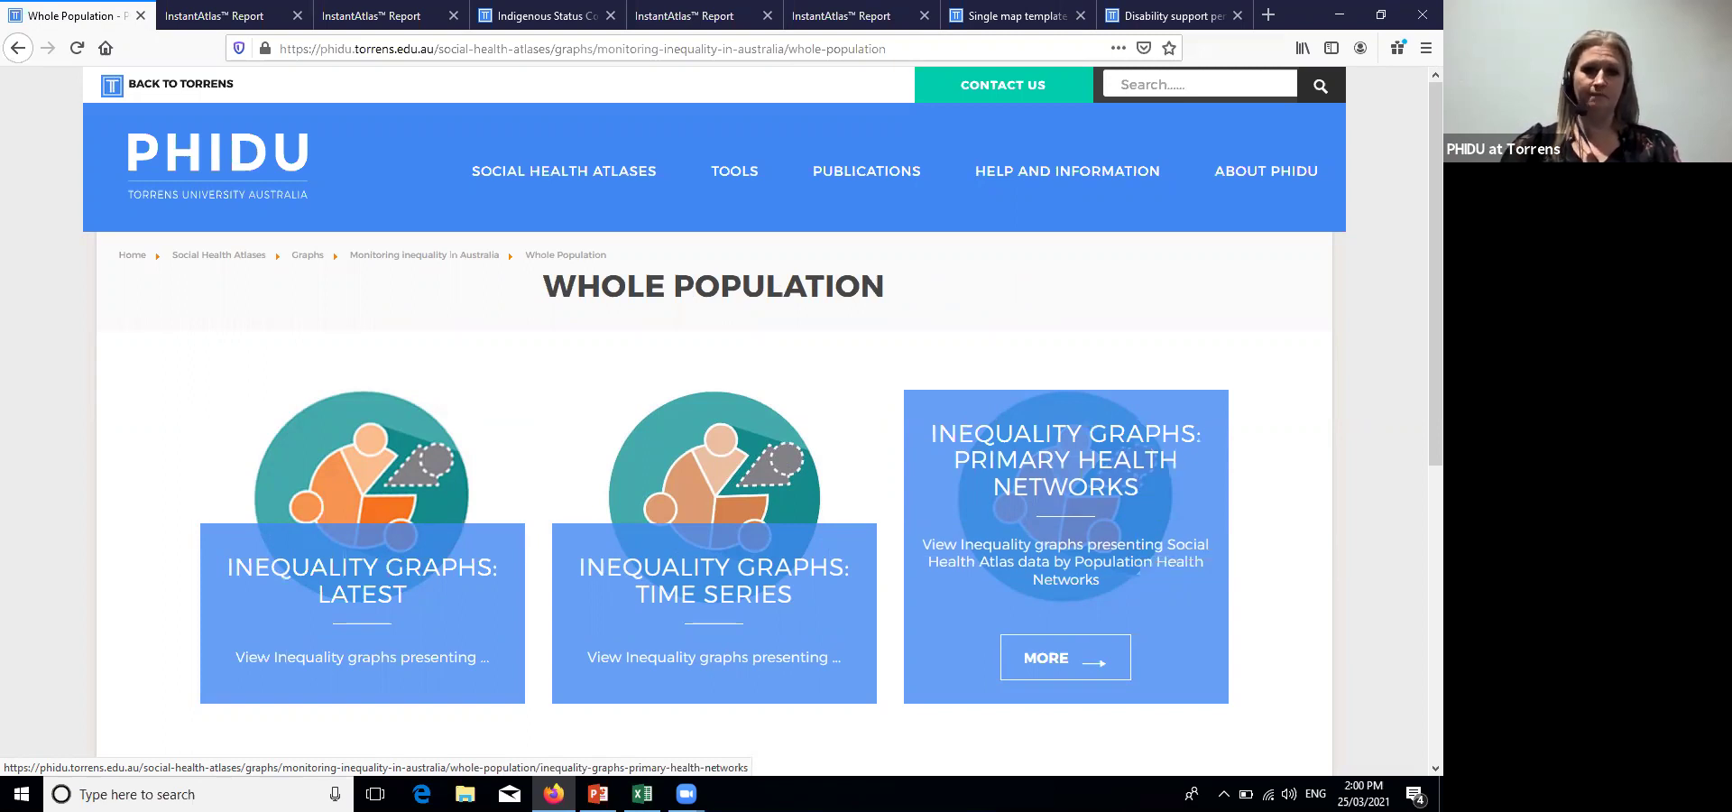
left_click(714, 487)
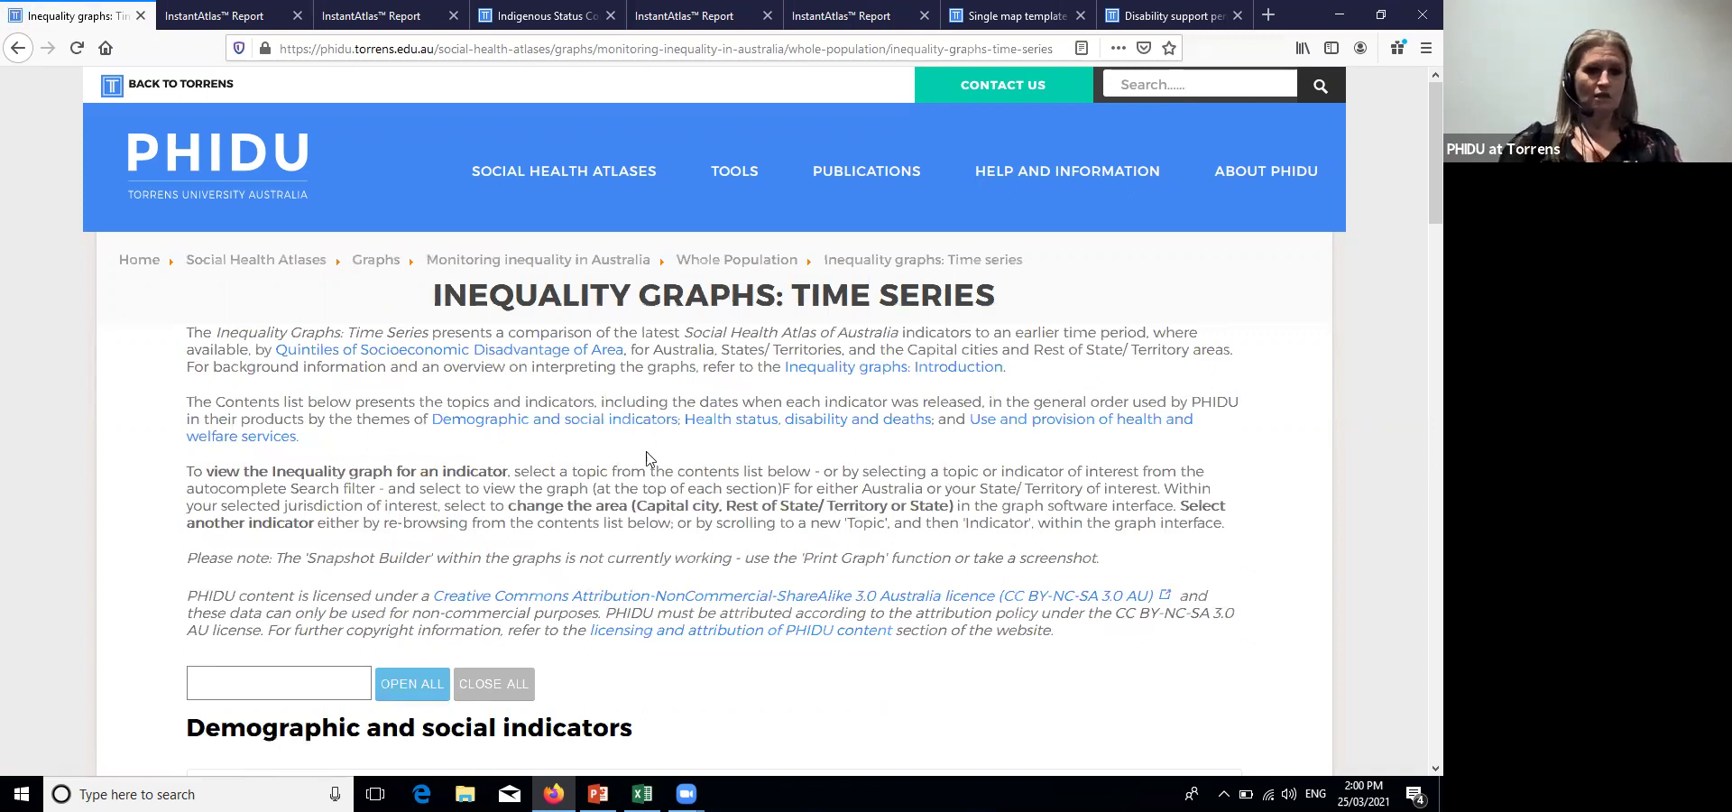
Expand the Premature mortality by sex topic and open its time series graph for Australia
scroll(646, 451, "down", 5)
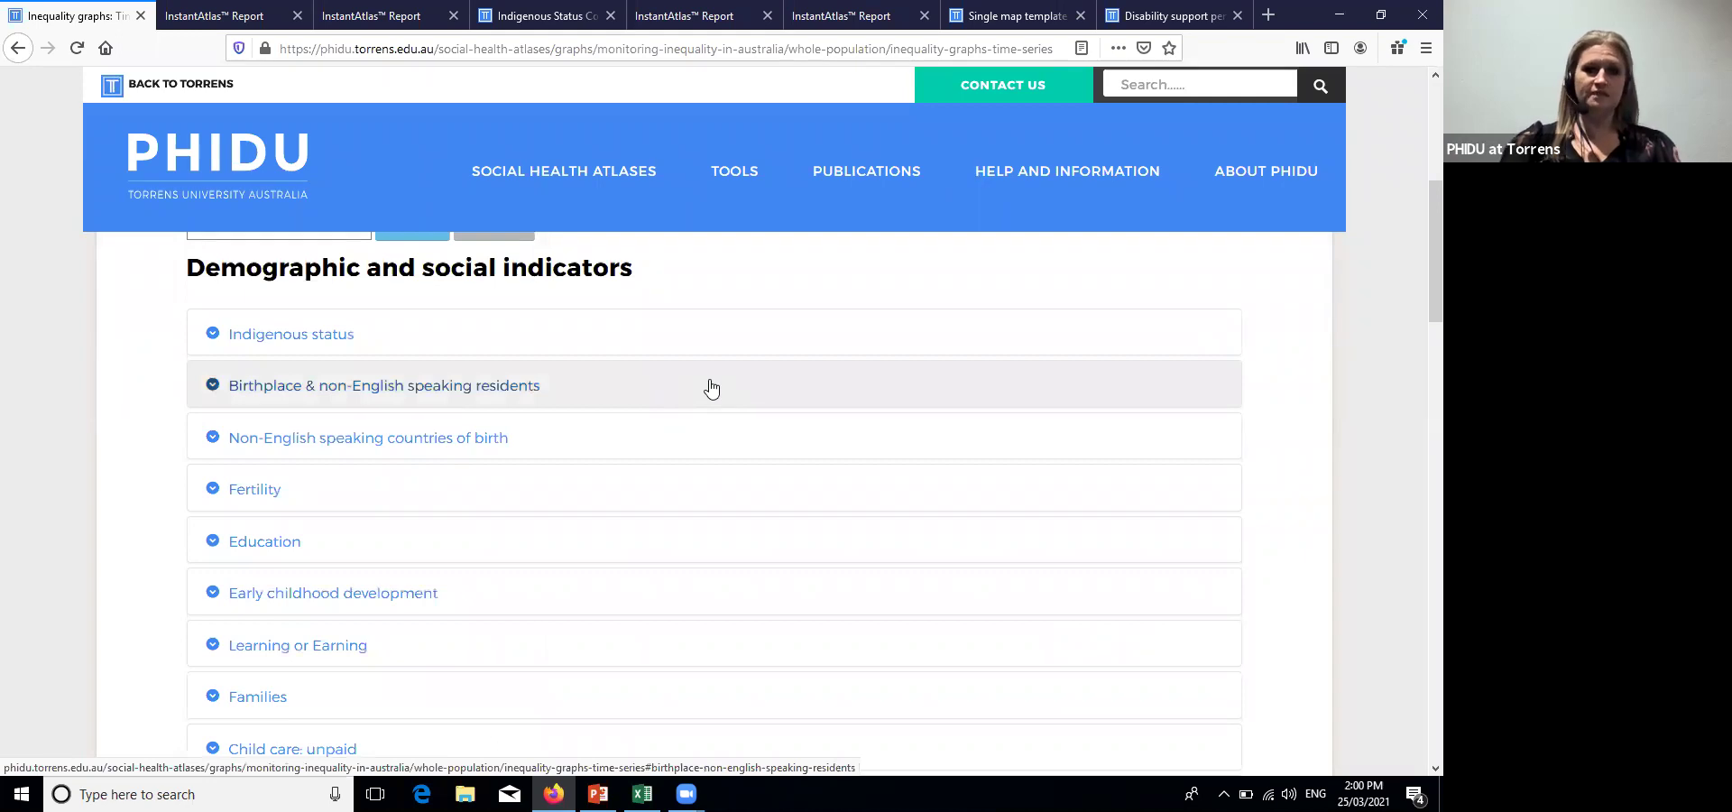
scroll(711, 388, "down", 3)
scroll(711, 388, "down", 6)
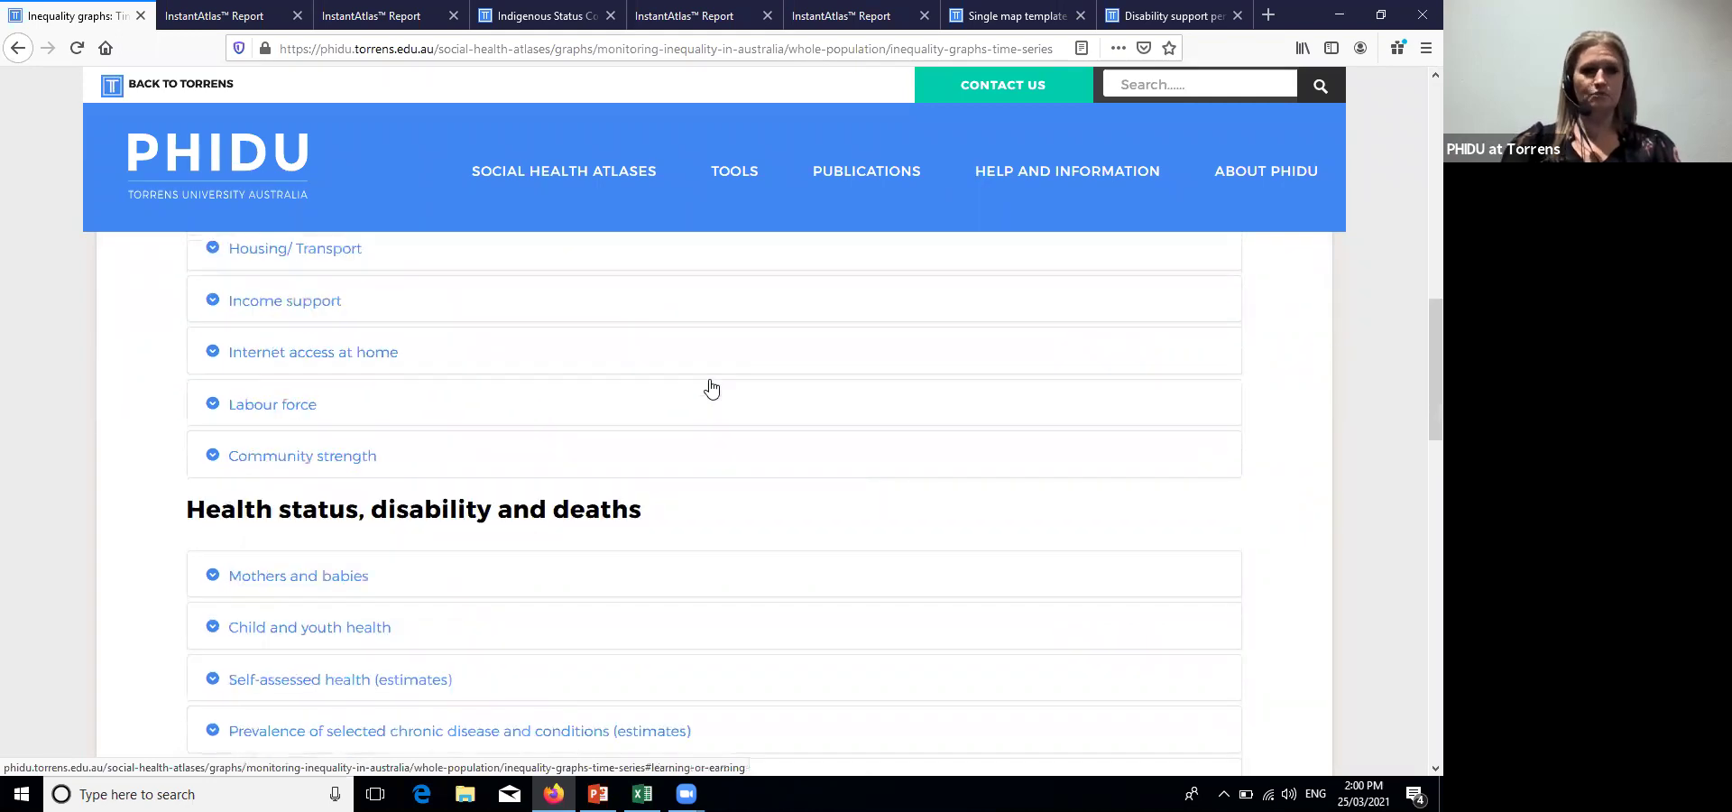
scroll(711, 388, "down", 10)
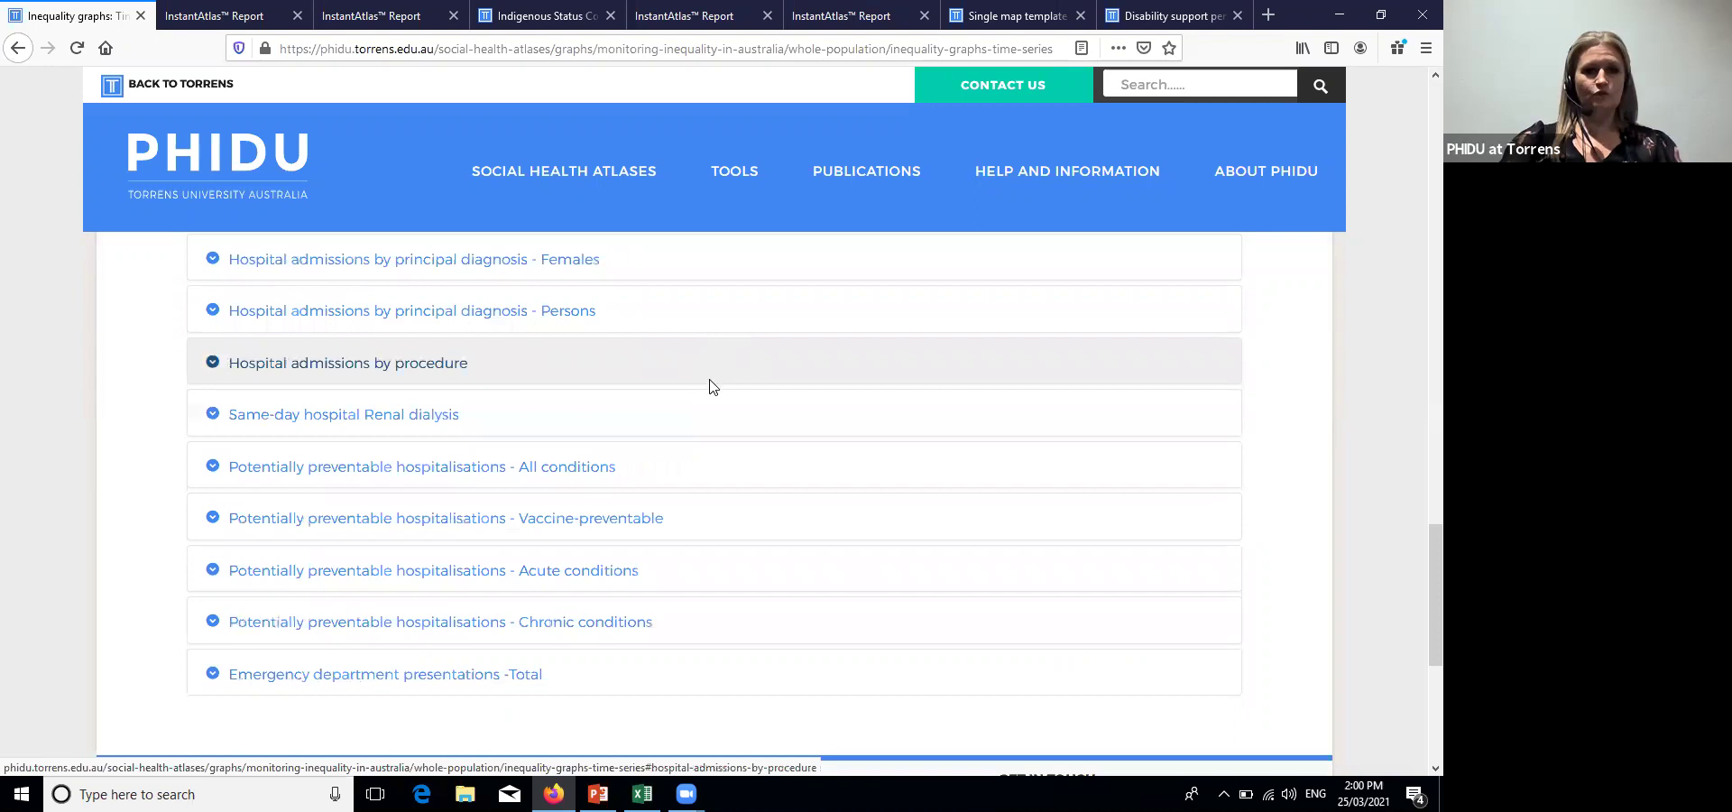
scroll(711, 388, "up", 5)
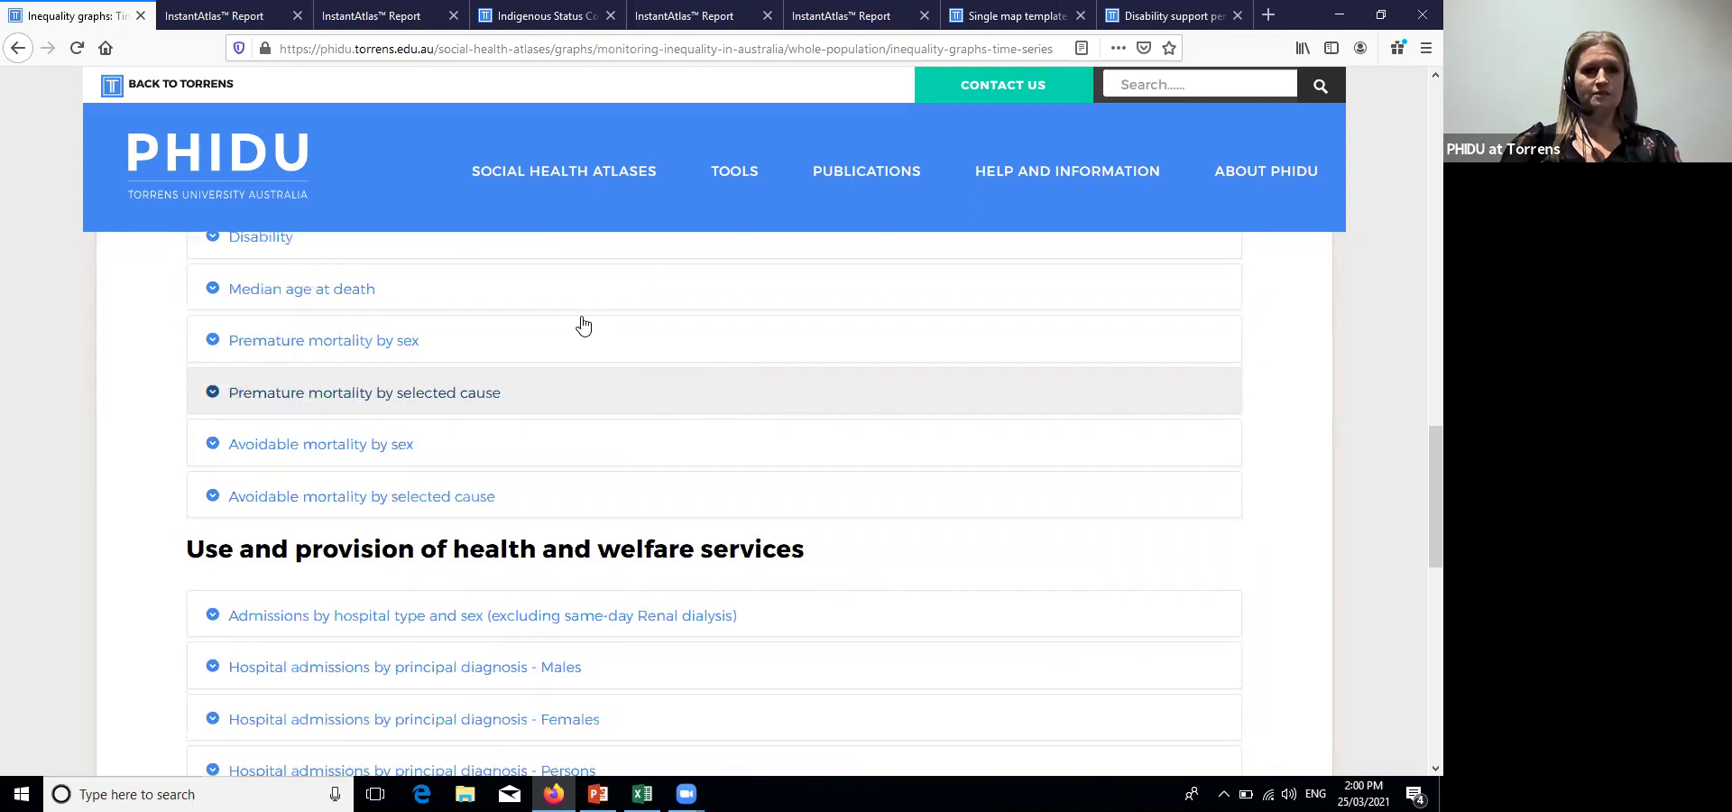
left_click(401, 349)
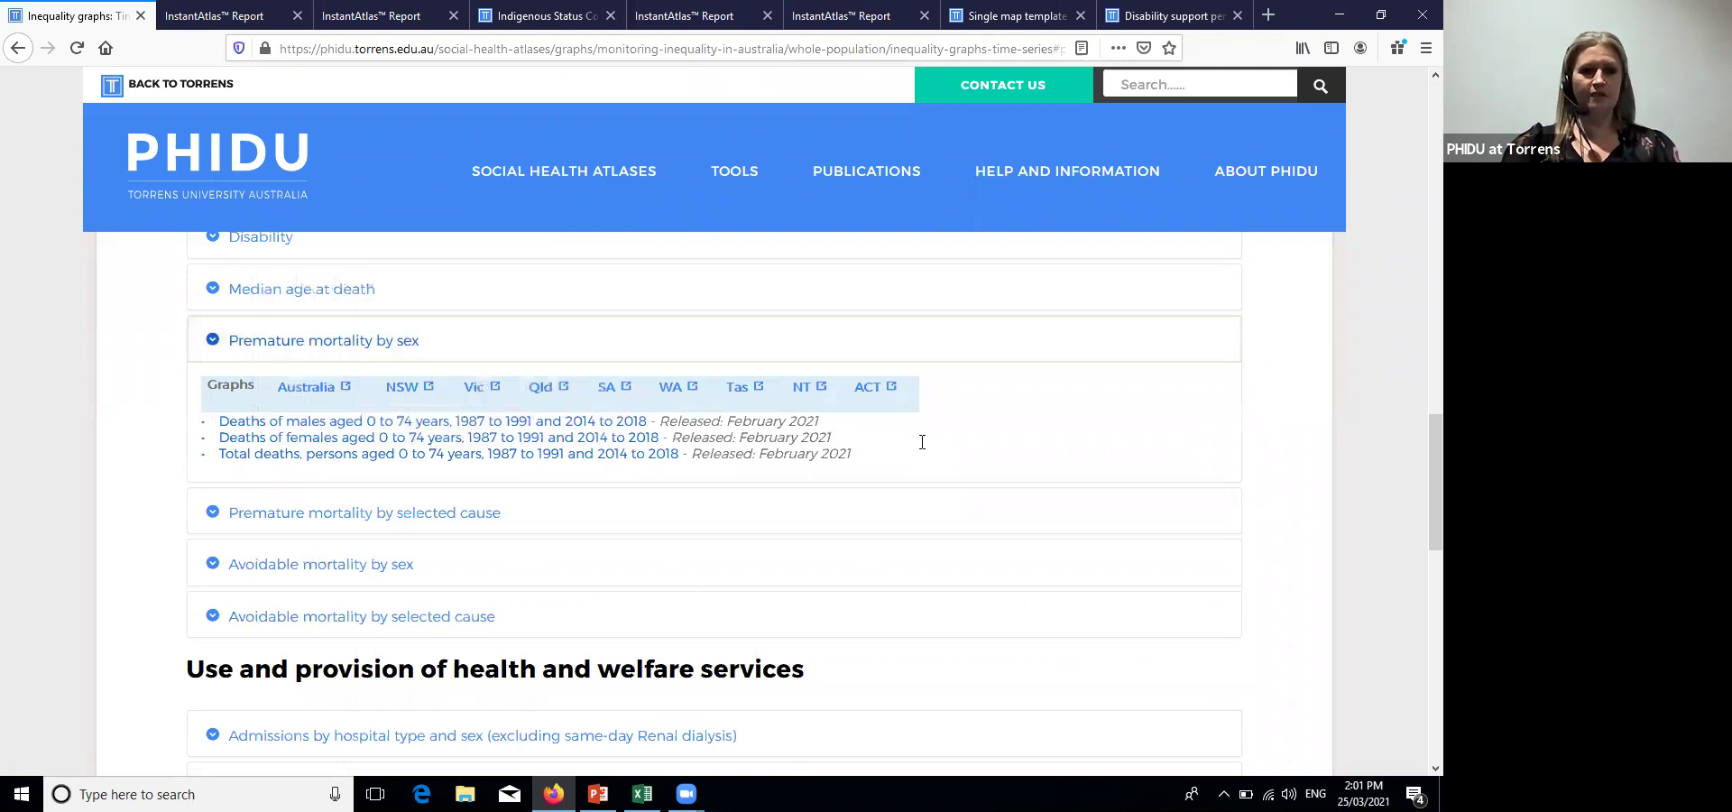
left_click(307, 388)
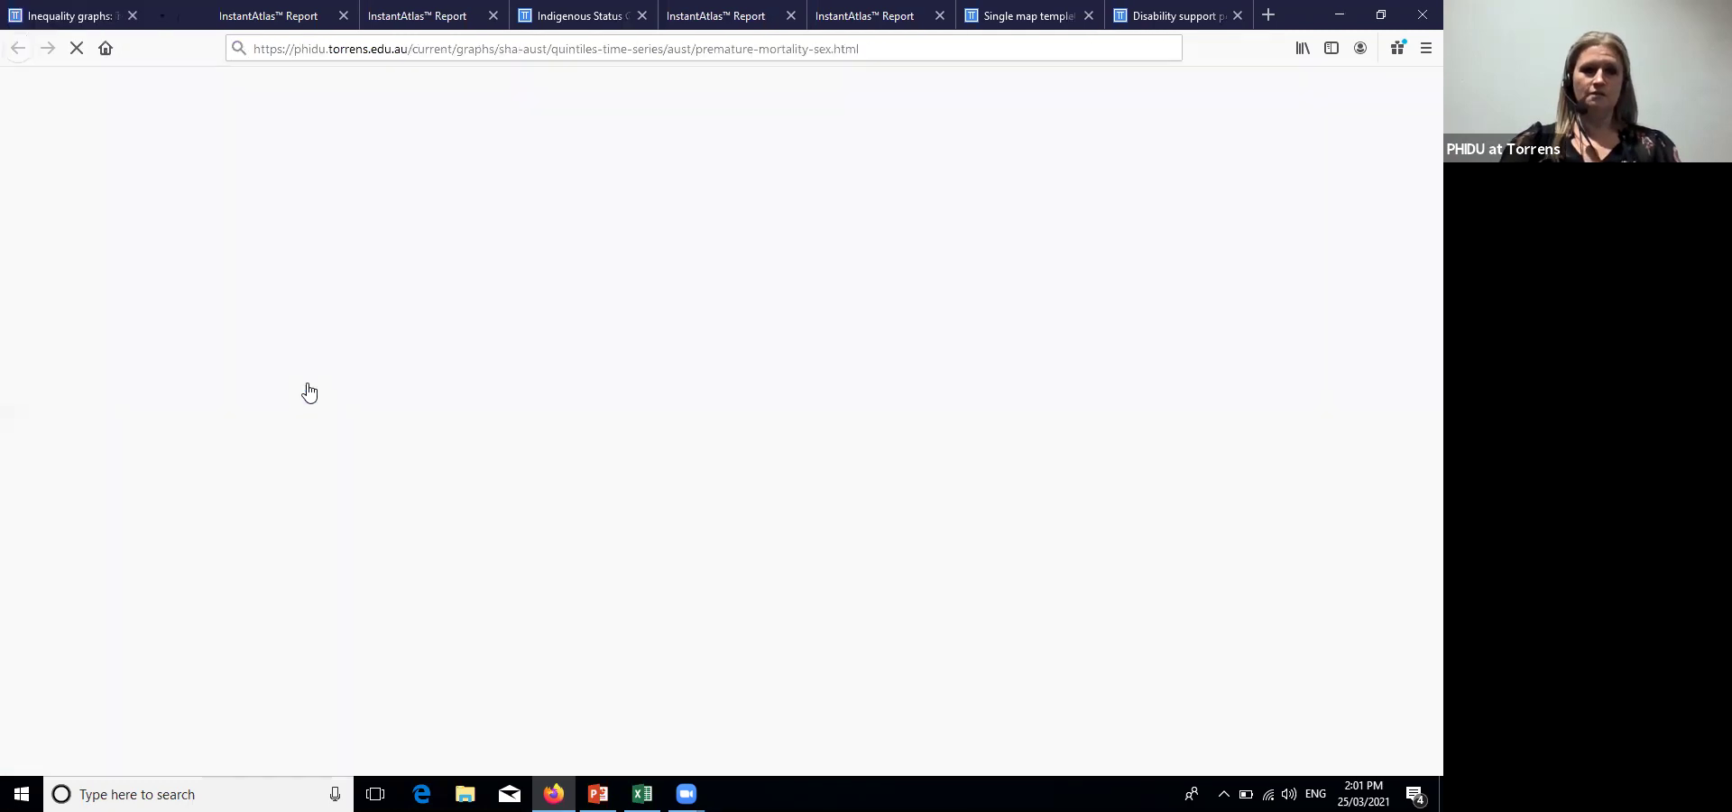
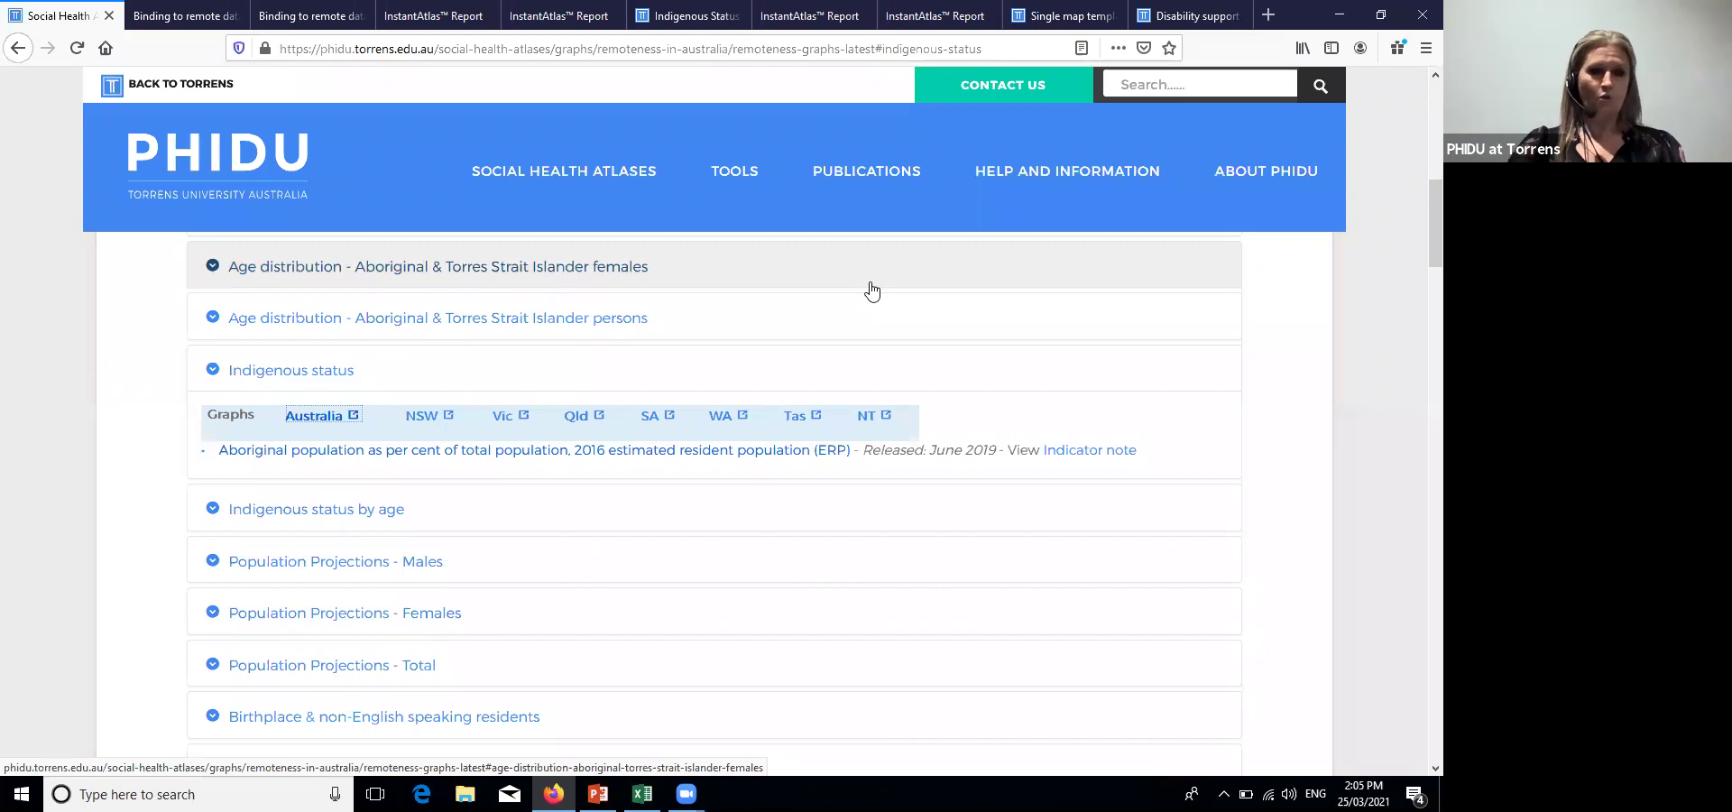
Open the Data page of the Social Health Atlases and expand the Social Health Atlas of Australia: Population Health Areas section
mouse_move(614, 167)
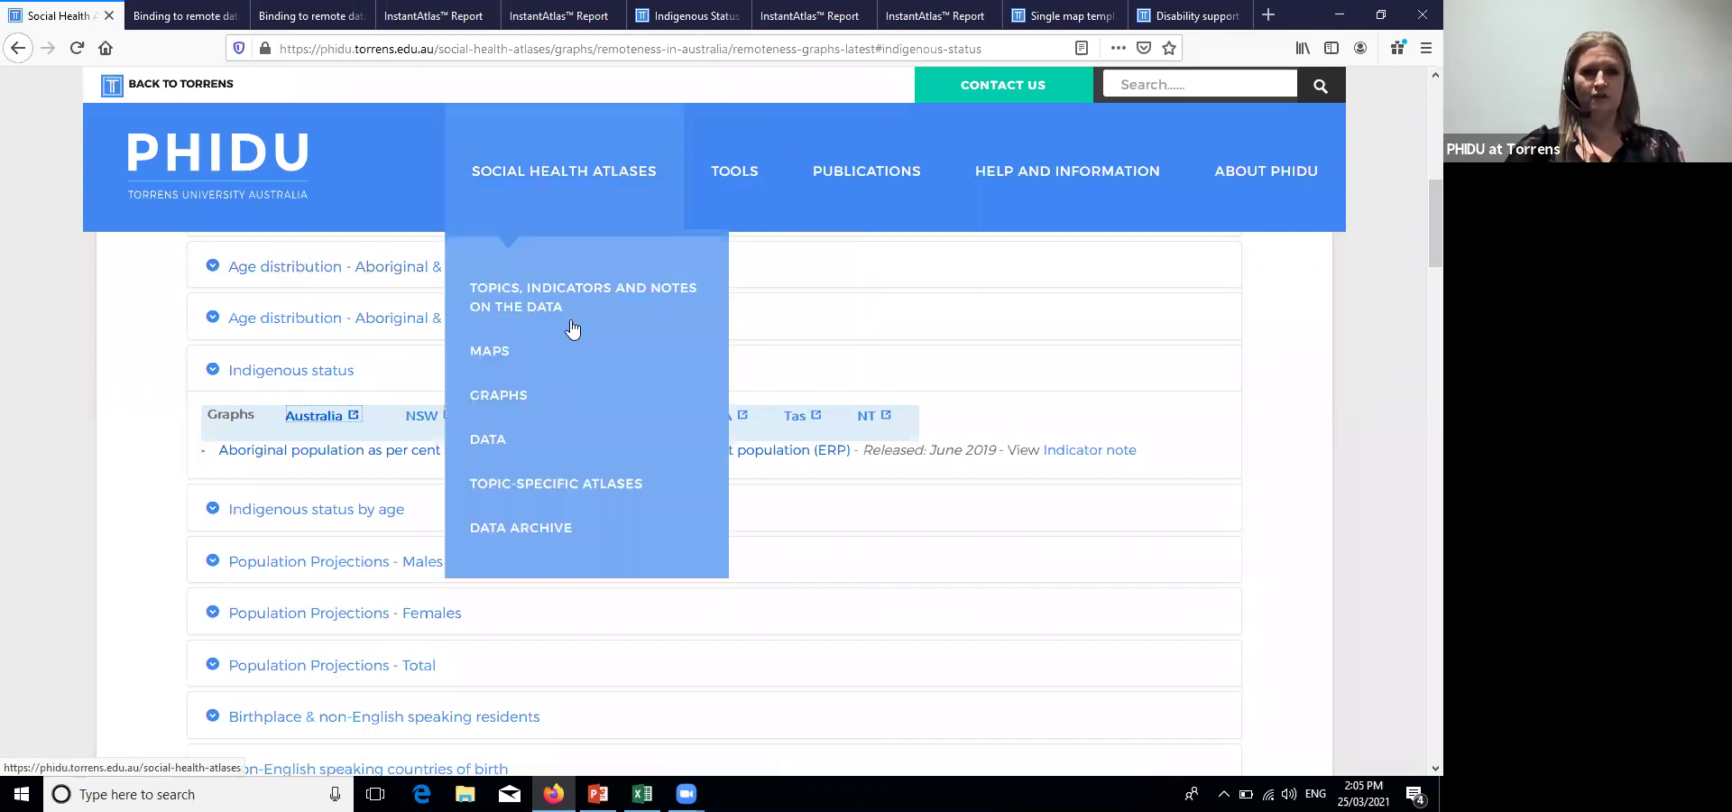
left_click(522, 449)
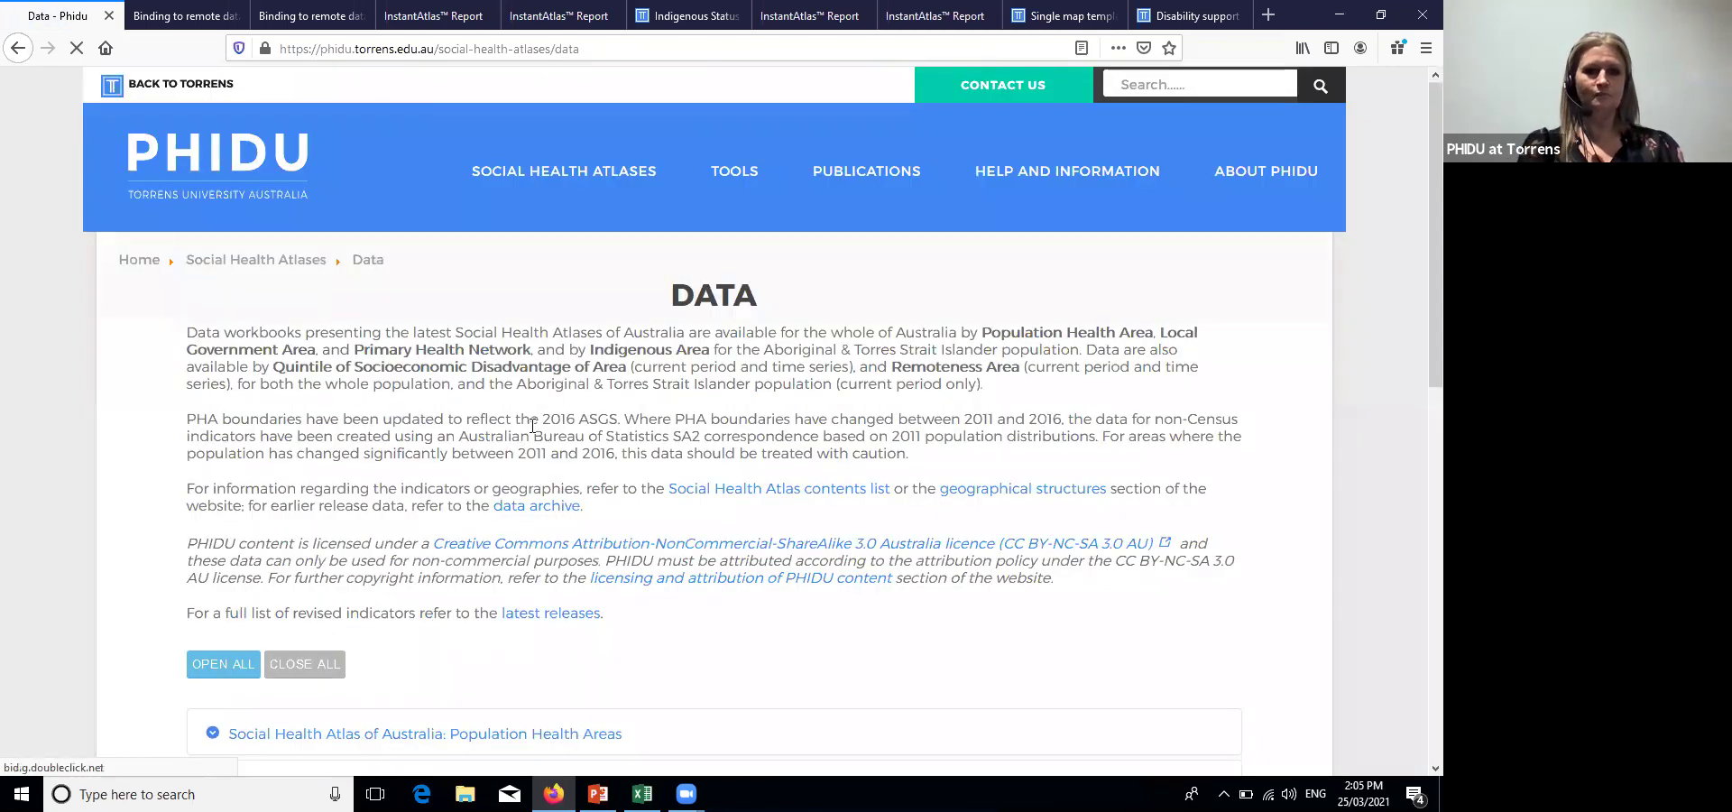
scroll(527, 440, "down", 3)
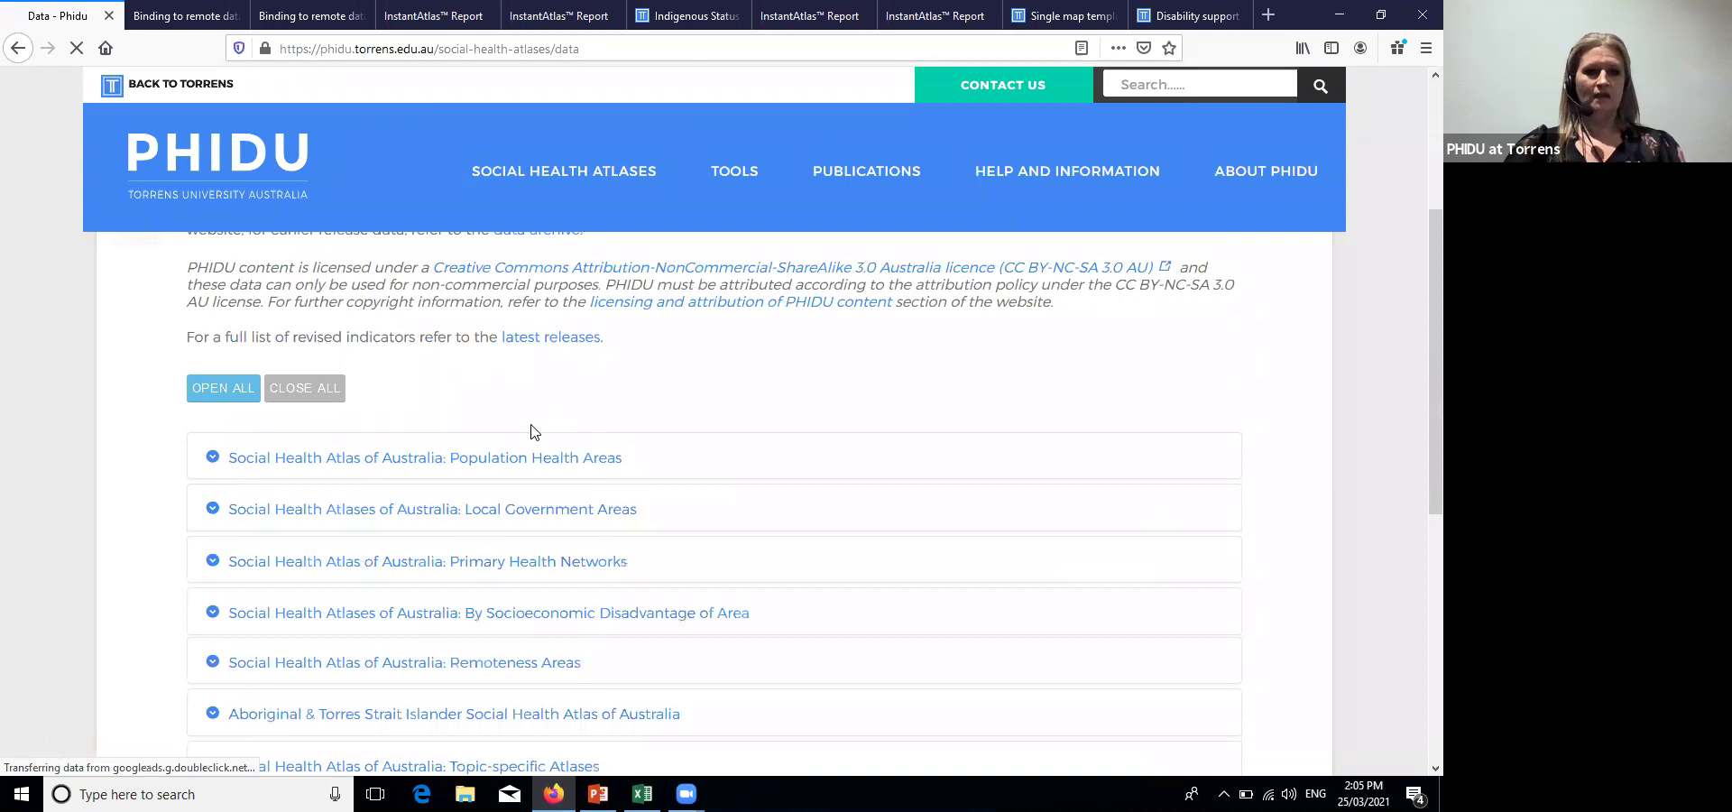
scroll(530, 431, "down", 3)
left_click(722, 429)
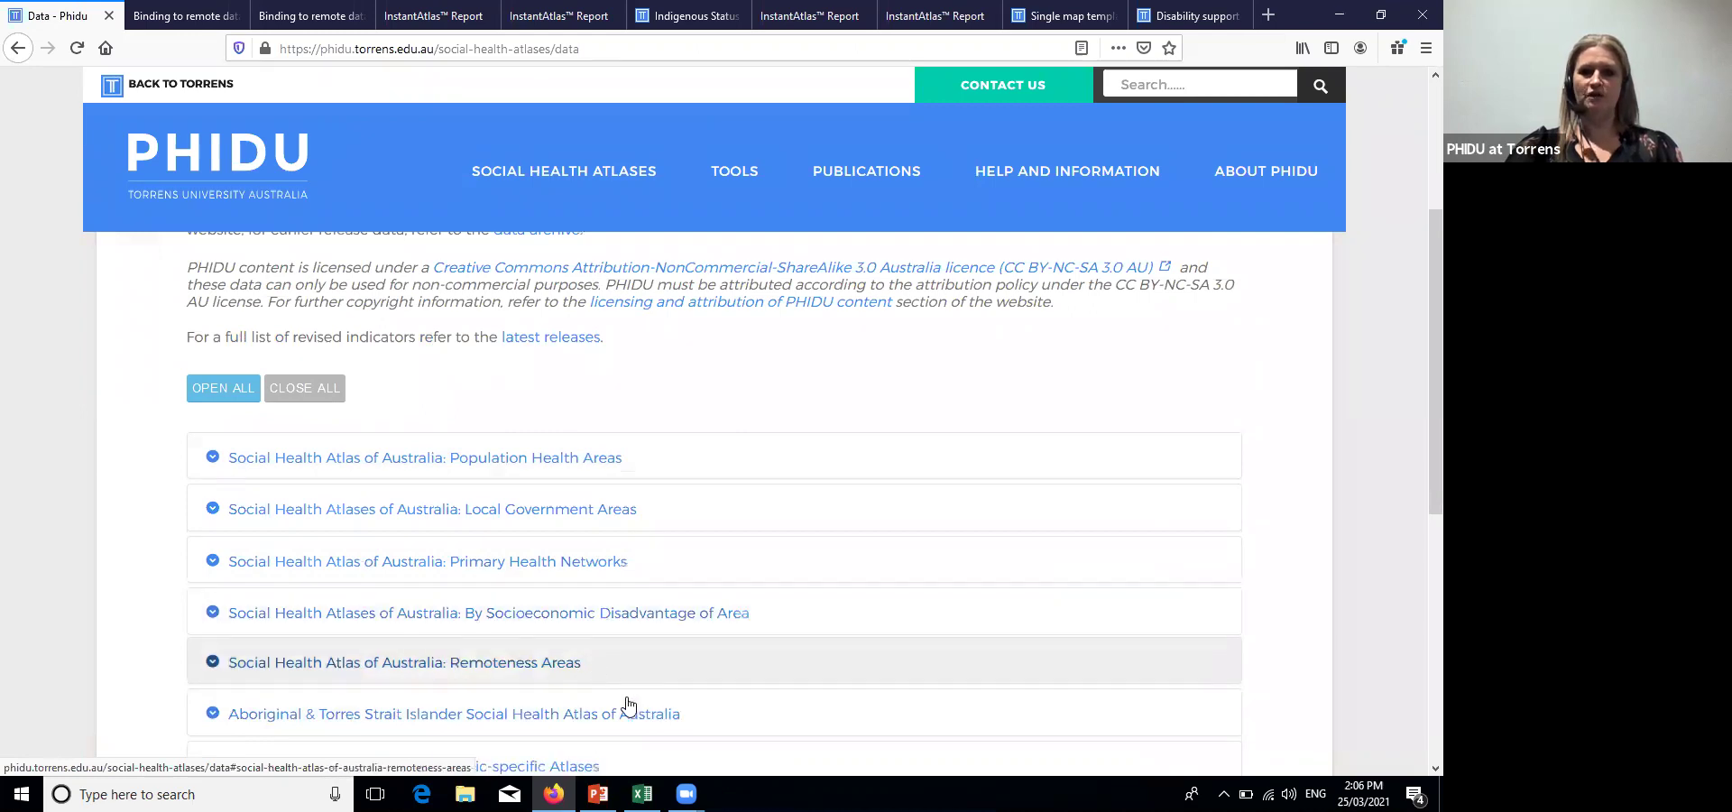
scroll(631, 713, "down", 2)
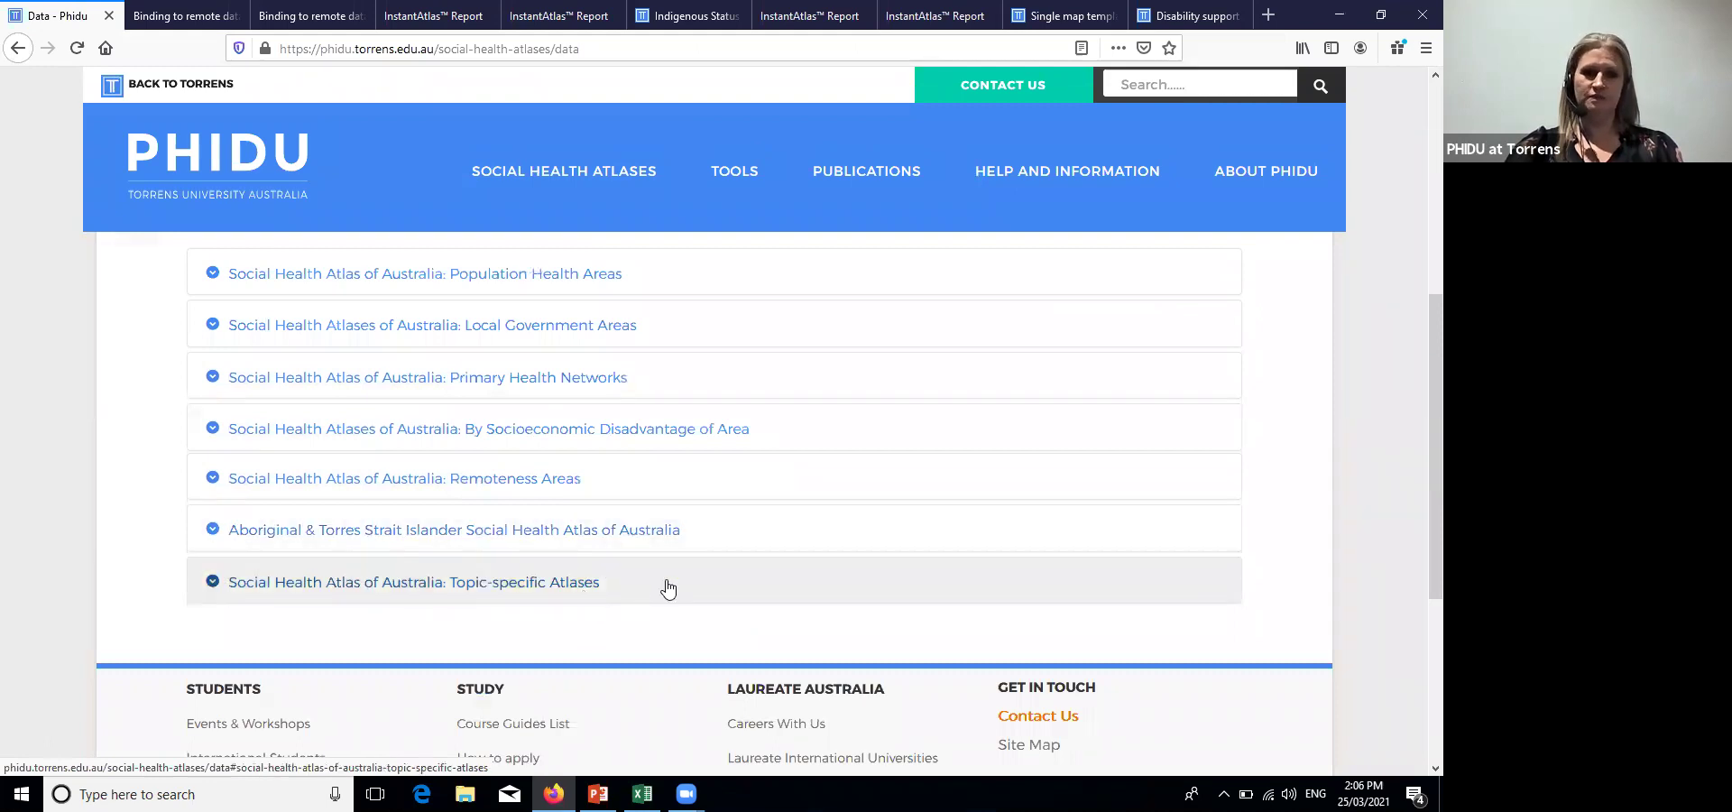
left_click(642, 283)
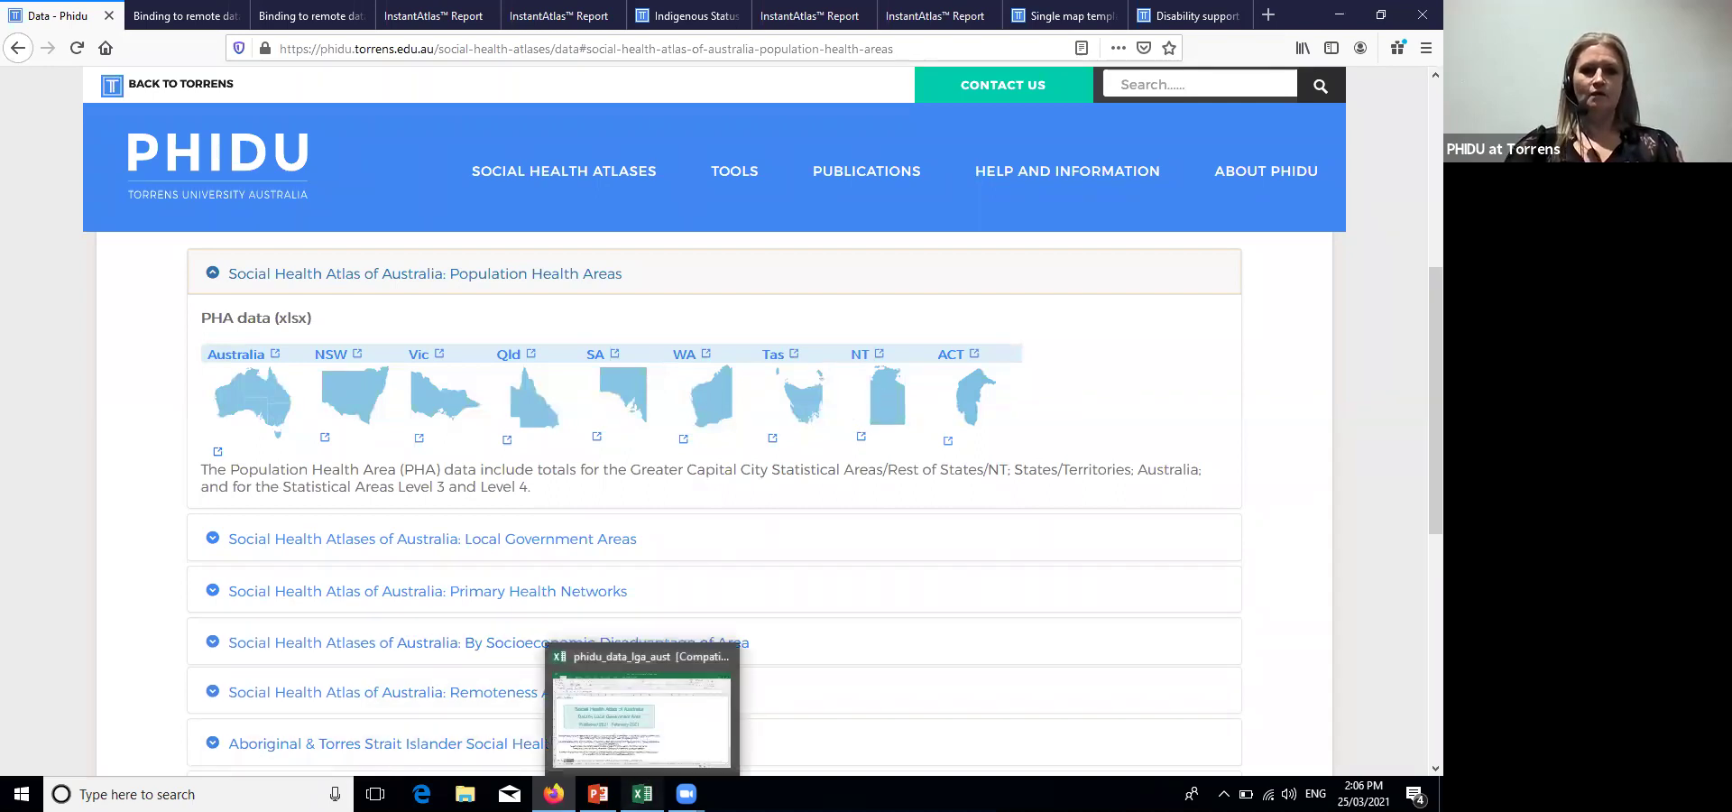
Switch to the phidu_data_lga_aust workbook in Excel and open the Birthplace & non-English speaking residents data from its Contents sheet
left_click(642, 794)
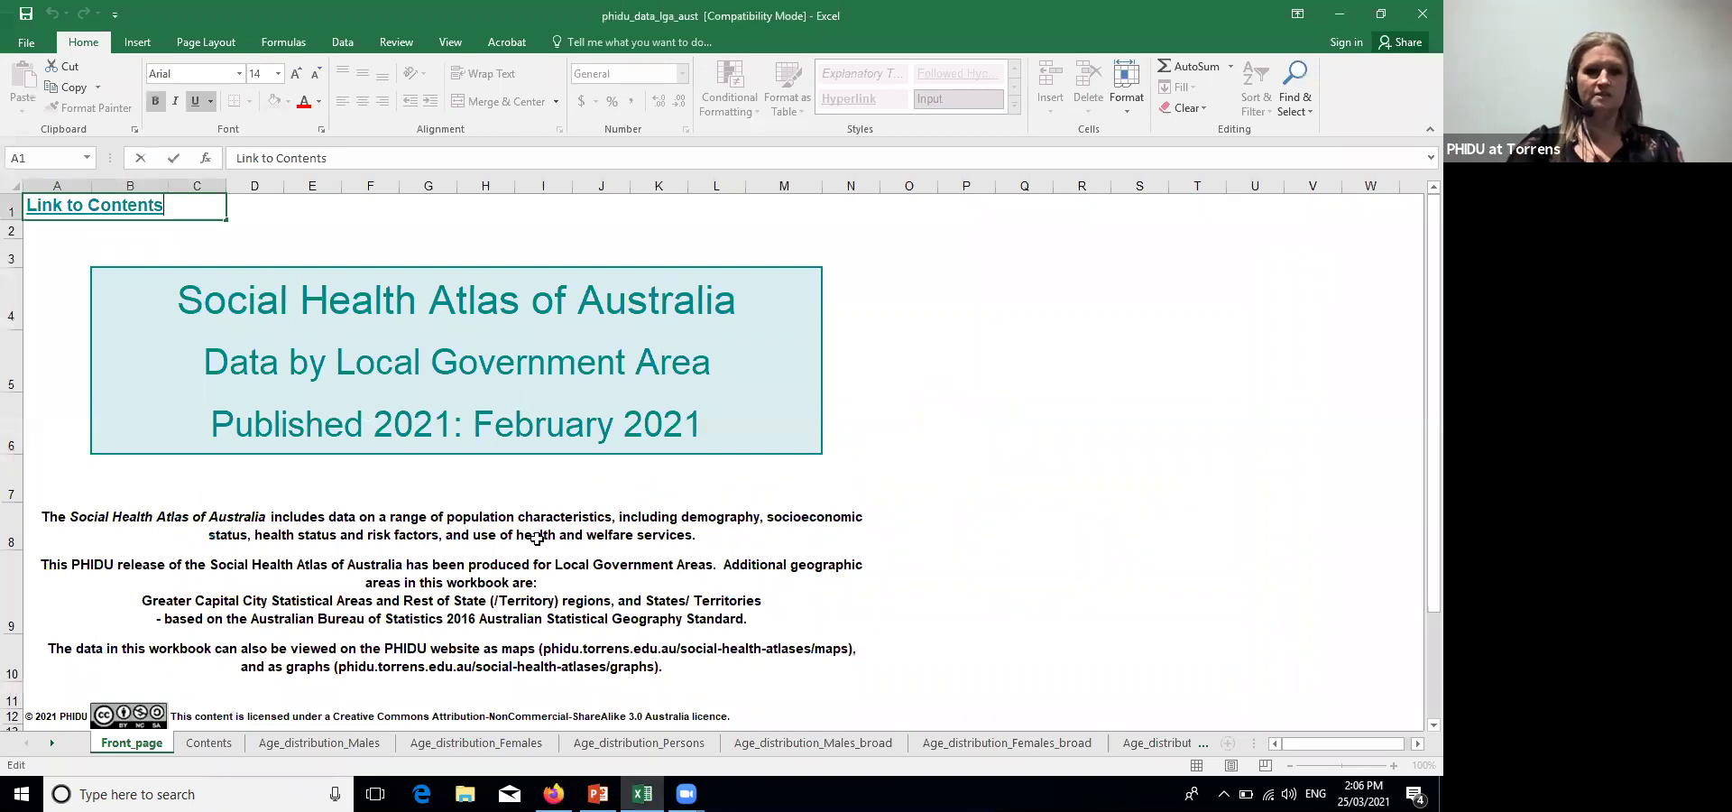
left_click(220, 745)
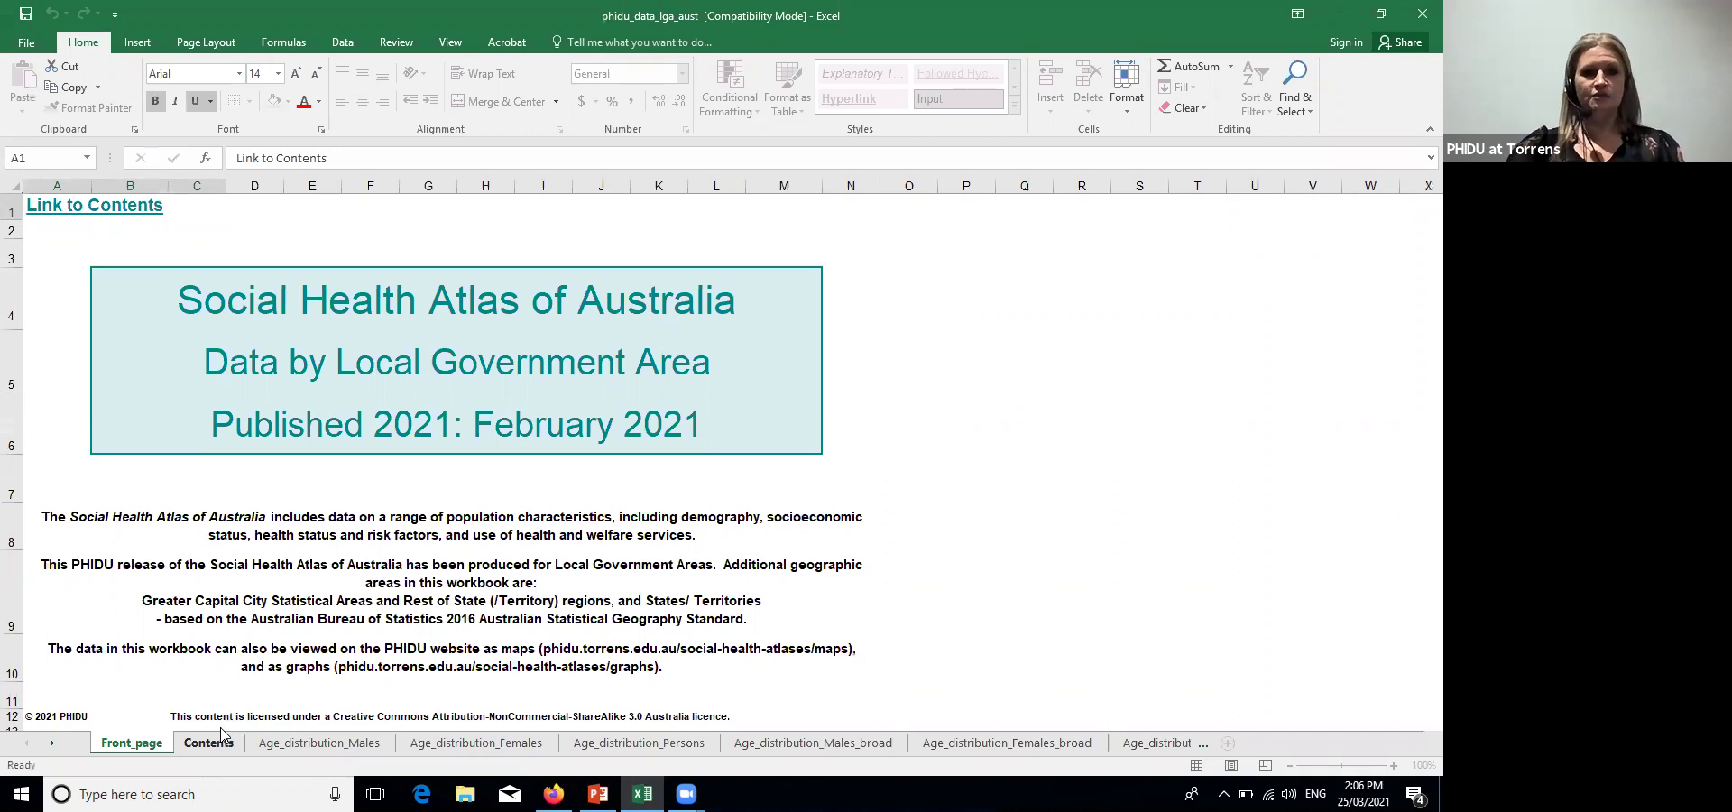
scroll(788, 471, "down", 8)
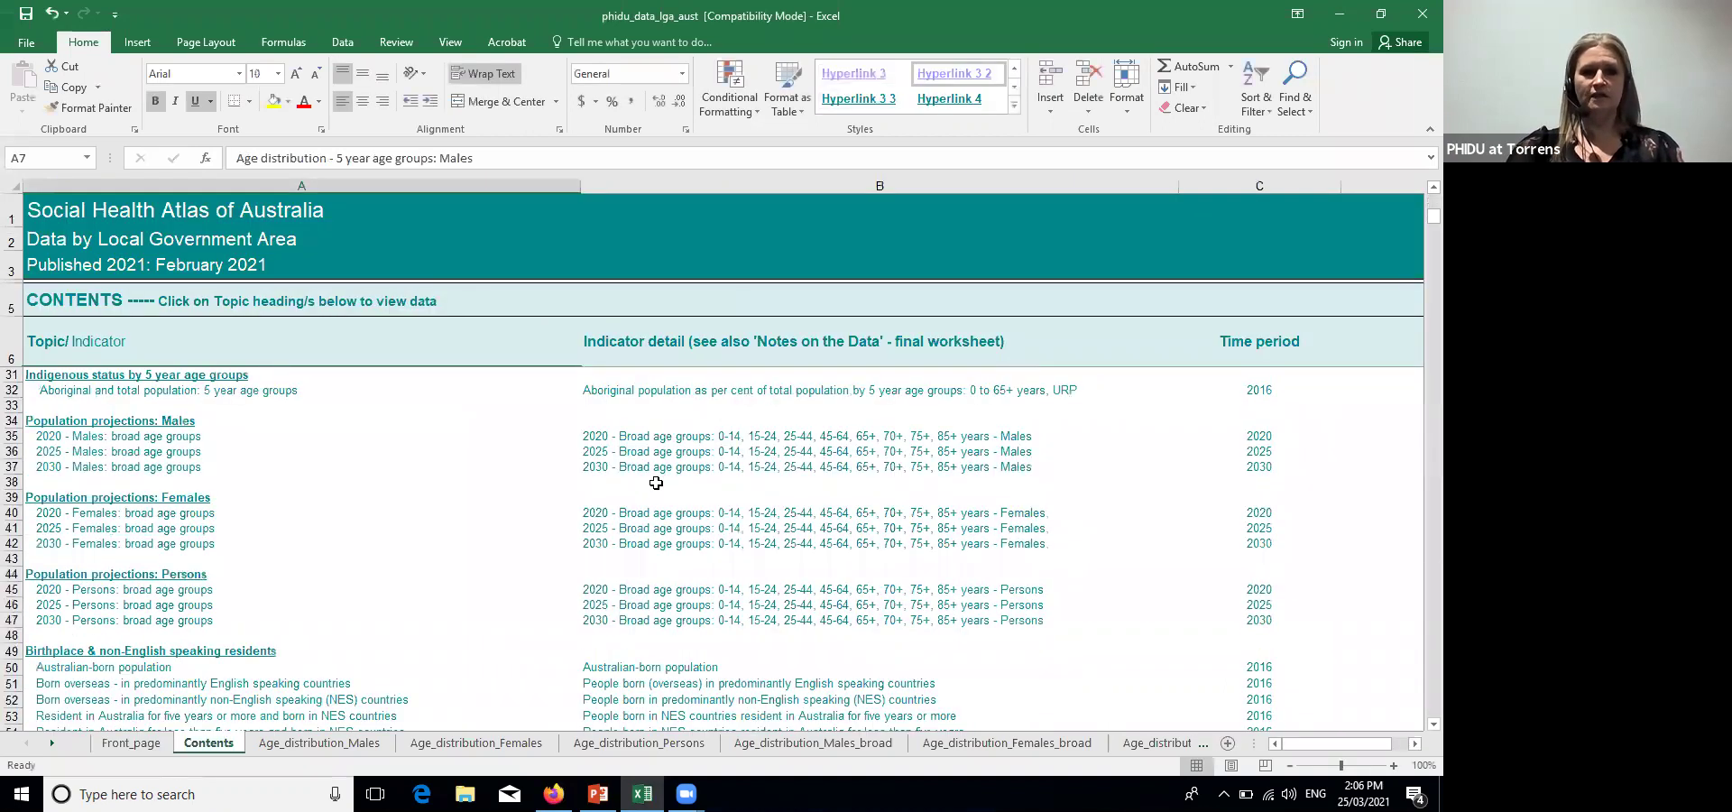
scroll(541, 483, "down", 3)
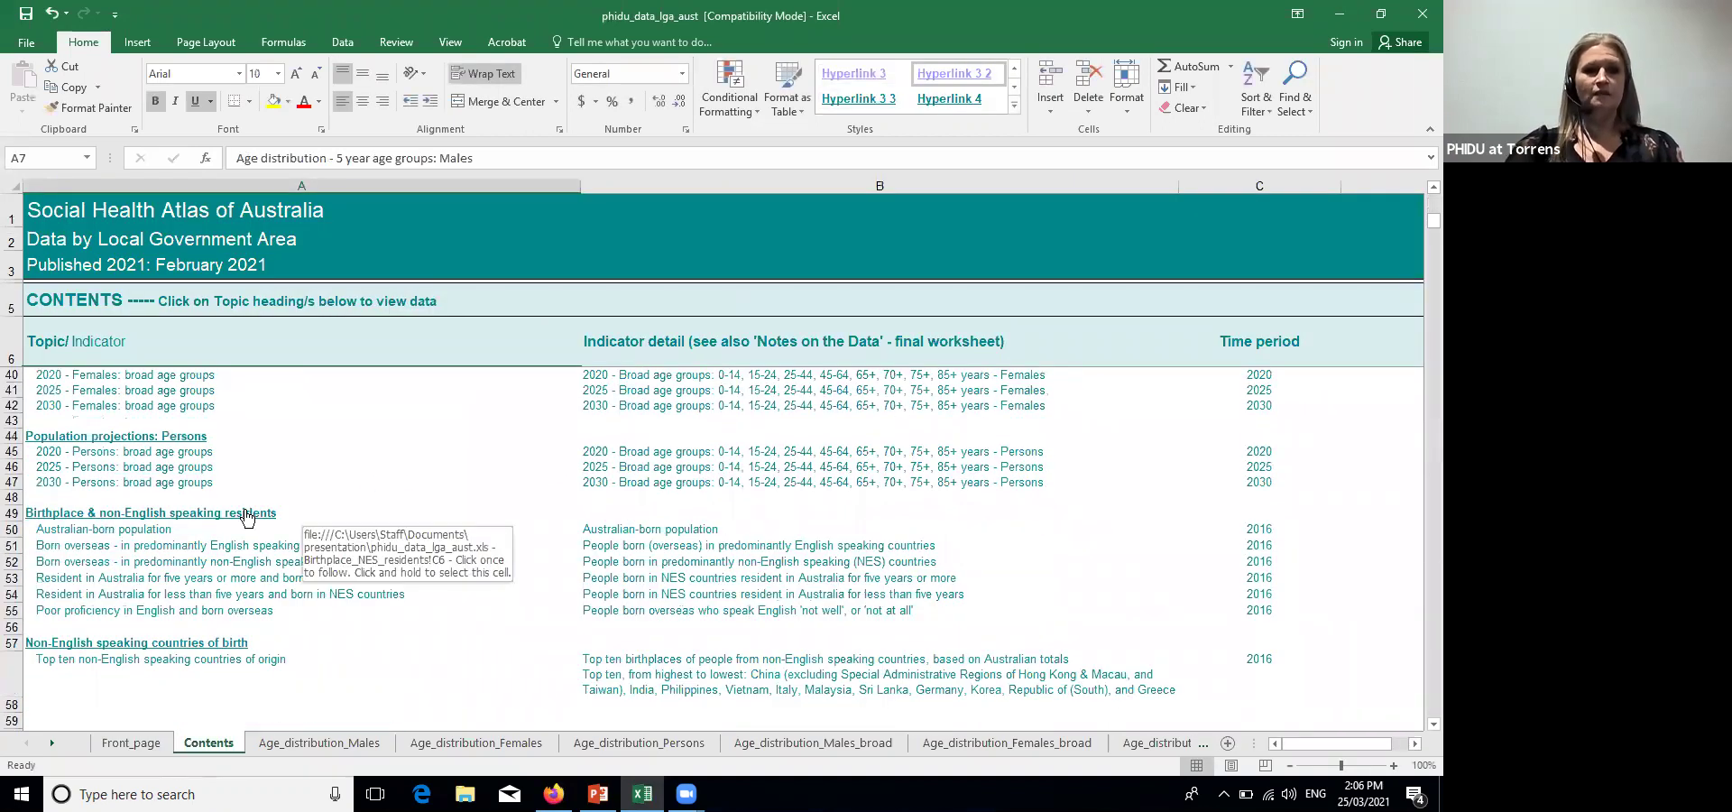
left_click(167, 513)
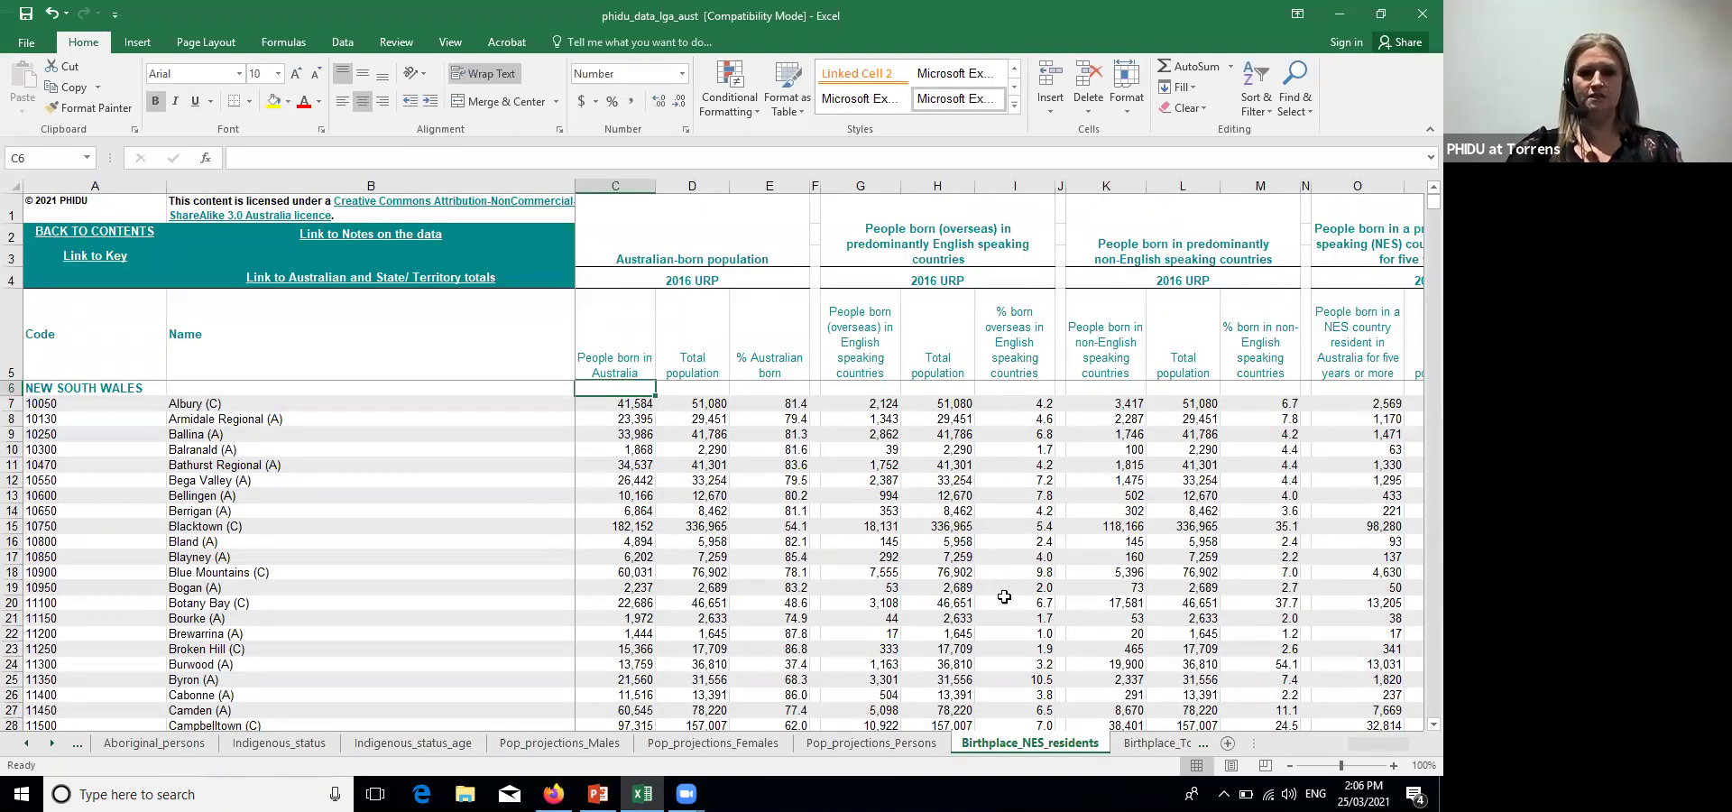
Examine the birthplace data by local government area, the Australian and State/Territory totals, and the remaining indicator columns
scroll(785, 547, "down", 7)
scroll(785, 548, "down", 20)
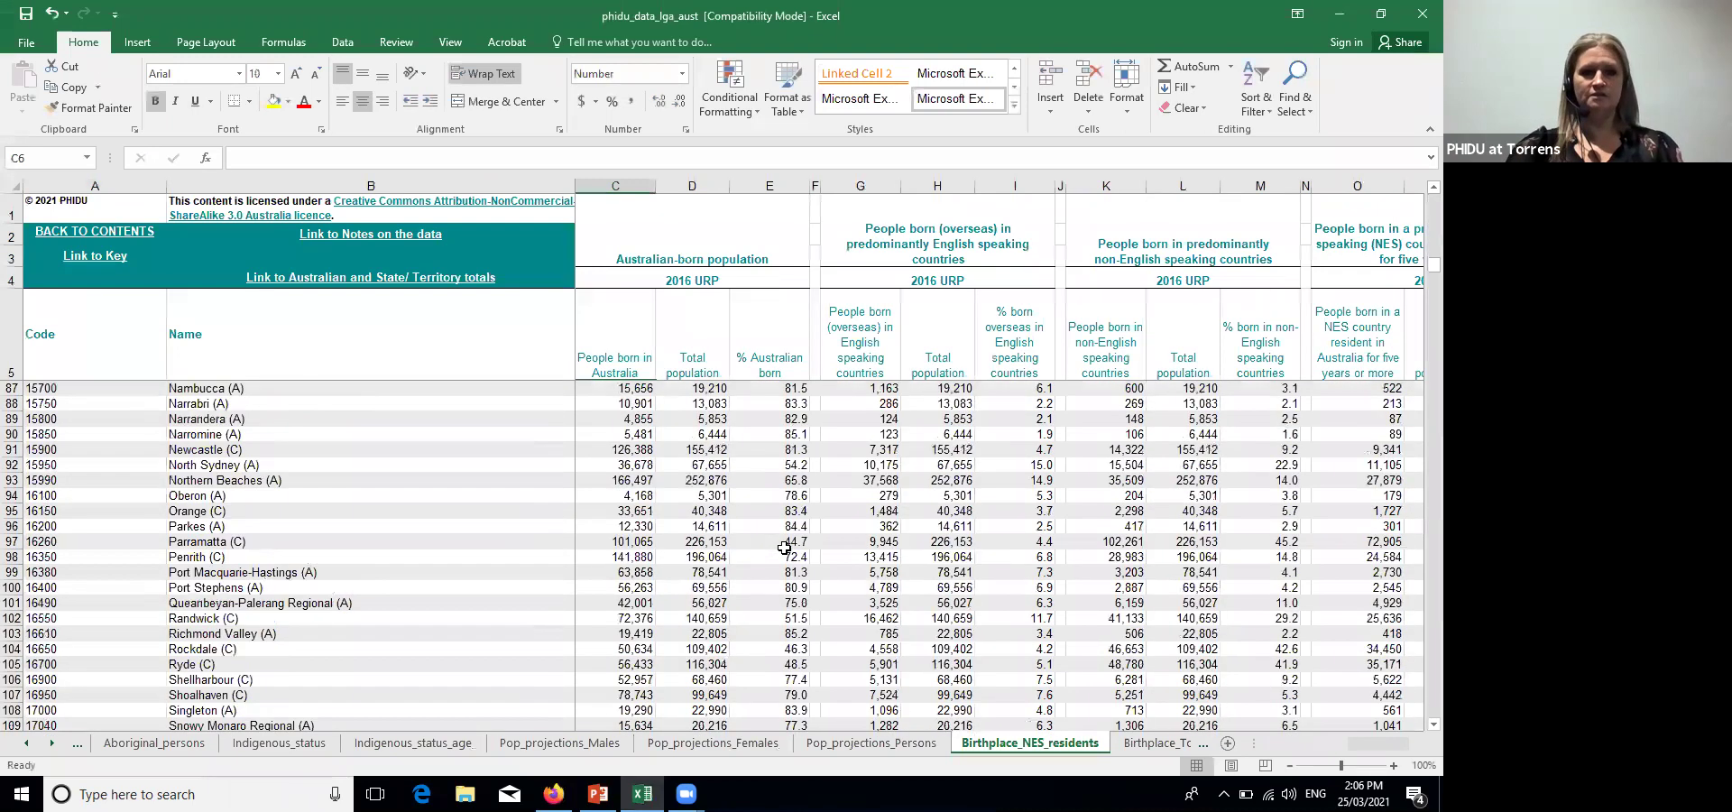
scroll(1419, 361, "down", 6)
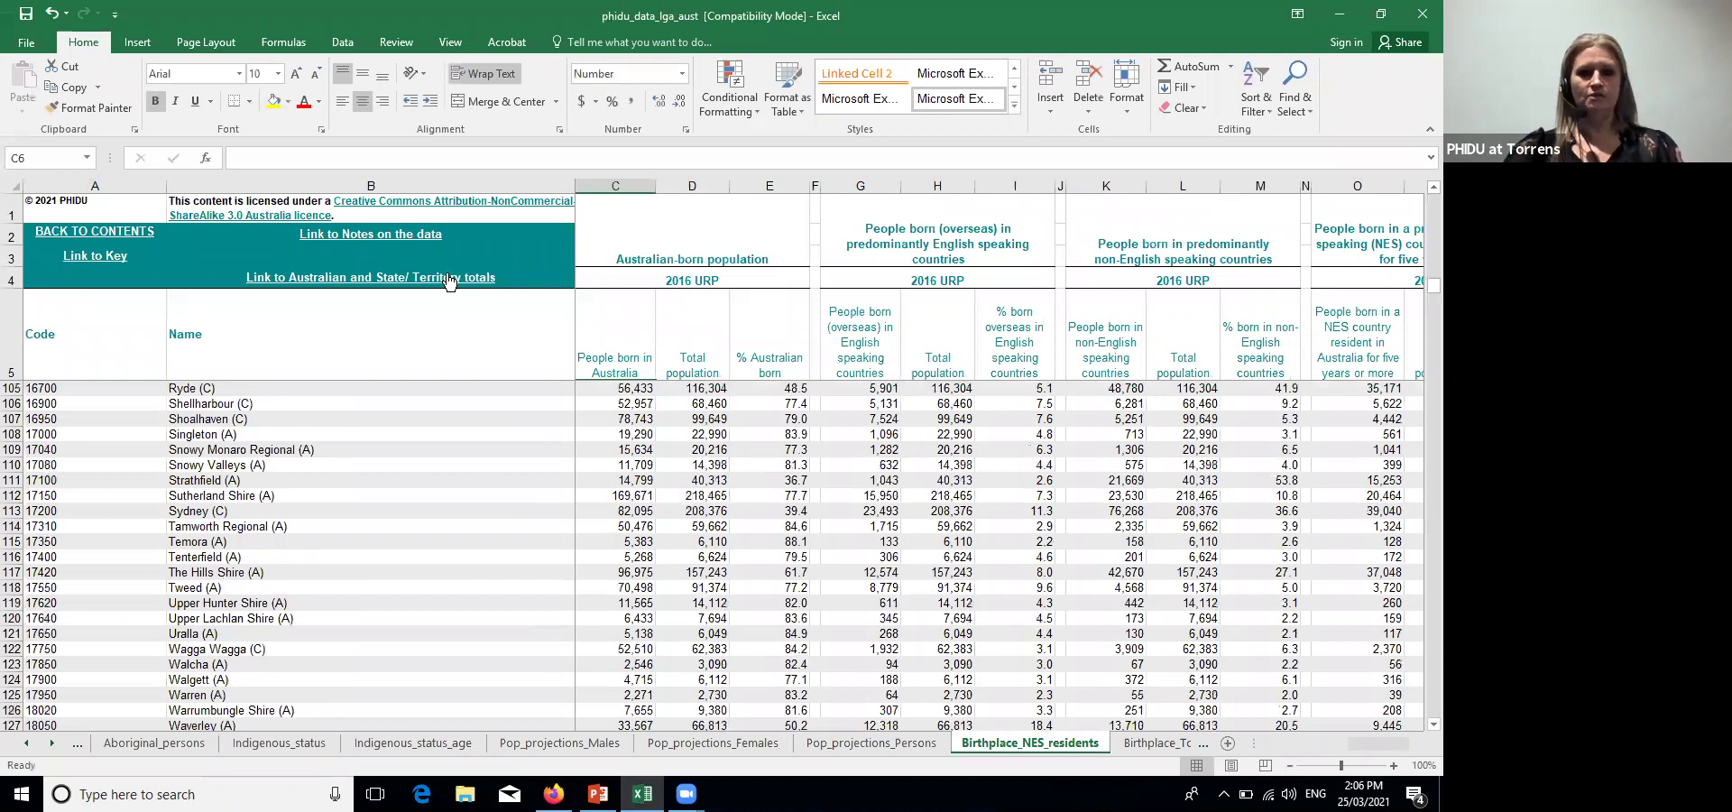
scroll(820, 625, "down", 2)
scroll(820, 625, "down", 8)
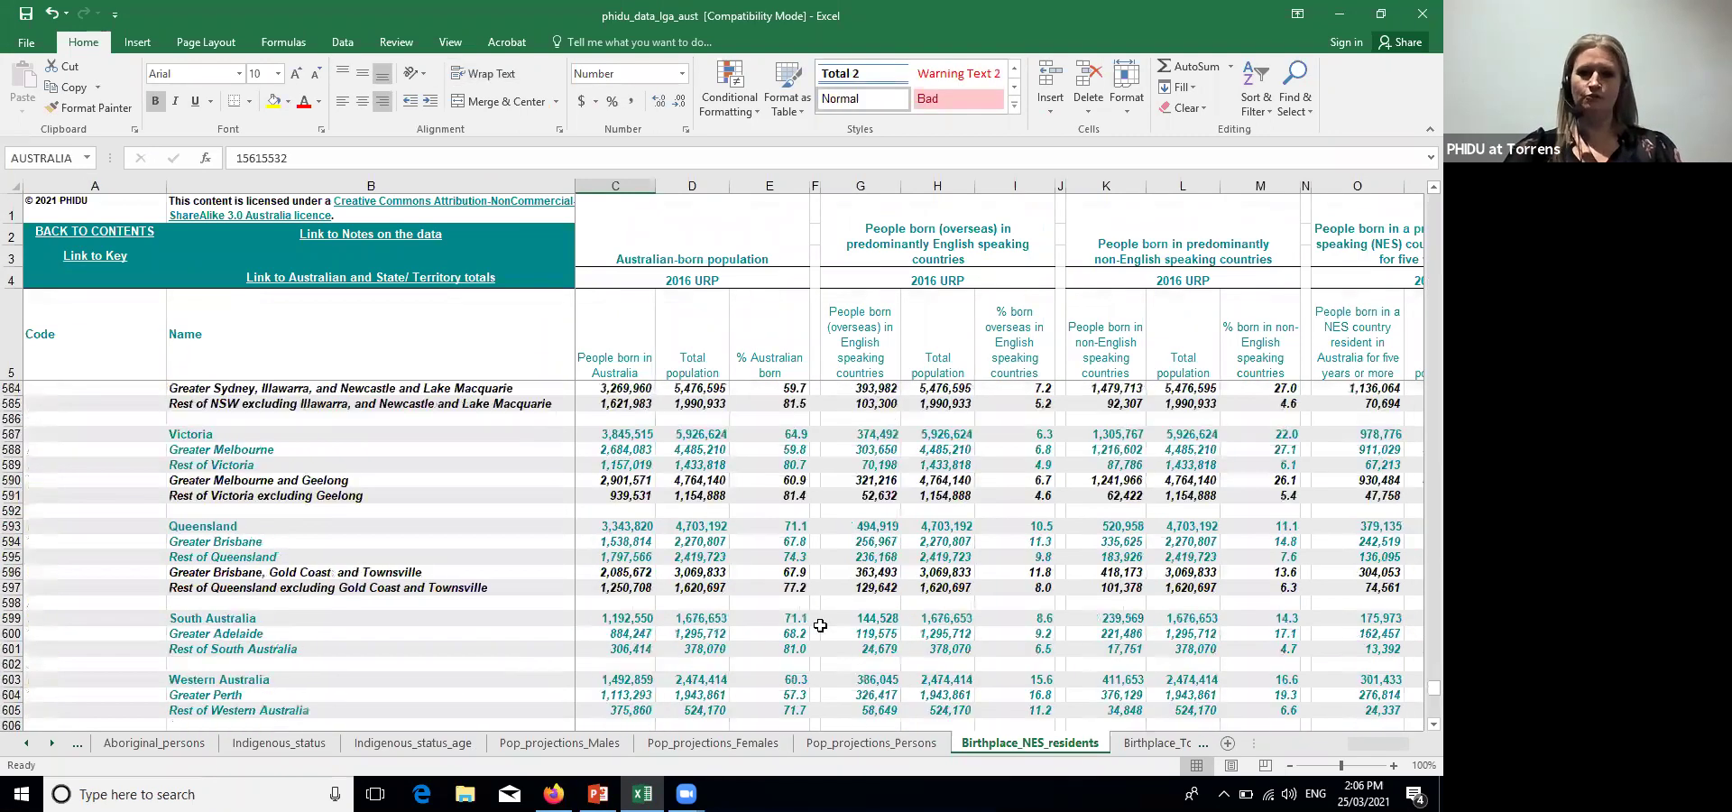
scroll(820, 625, "up", 3)
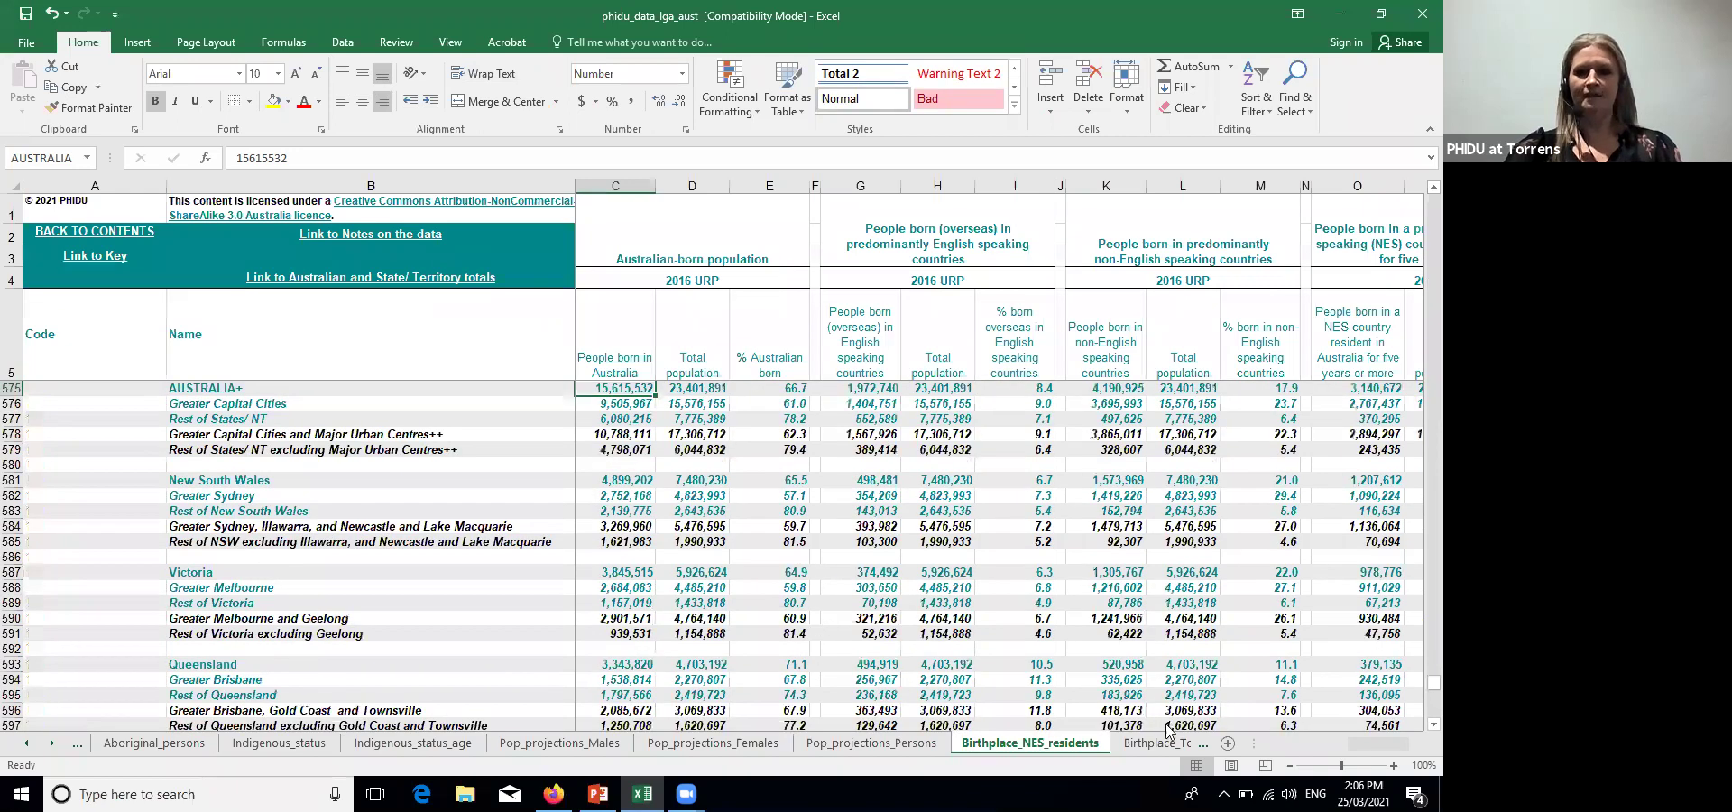
scroll(1169, 727, "up", 6)
left_click(1412, 749)
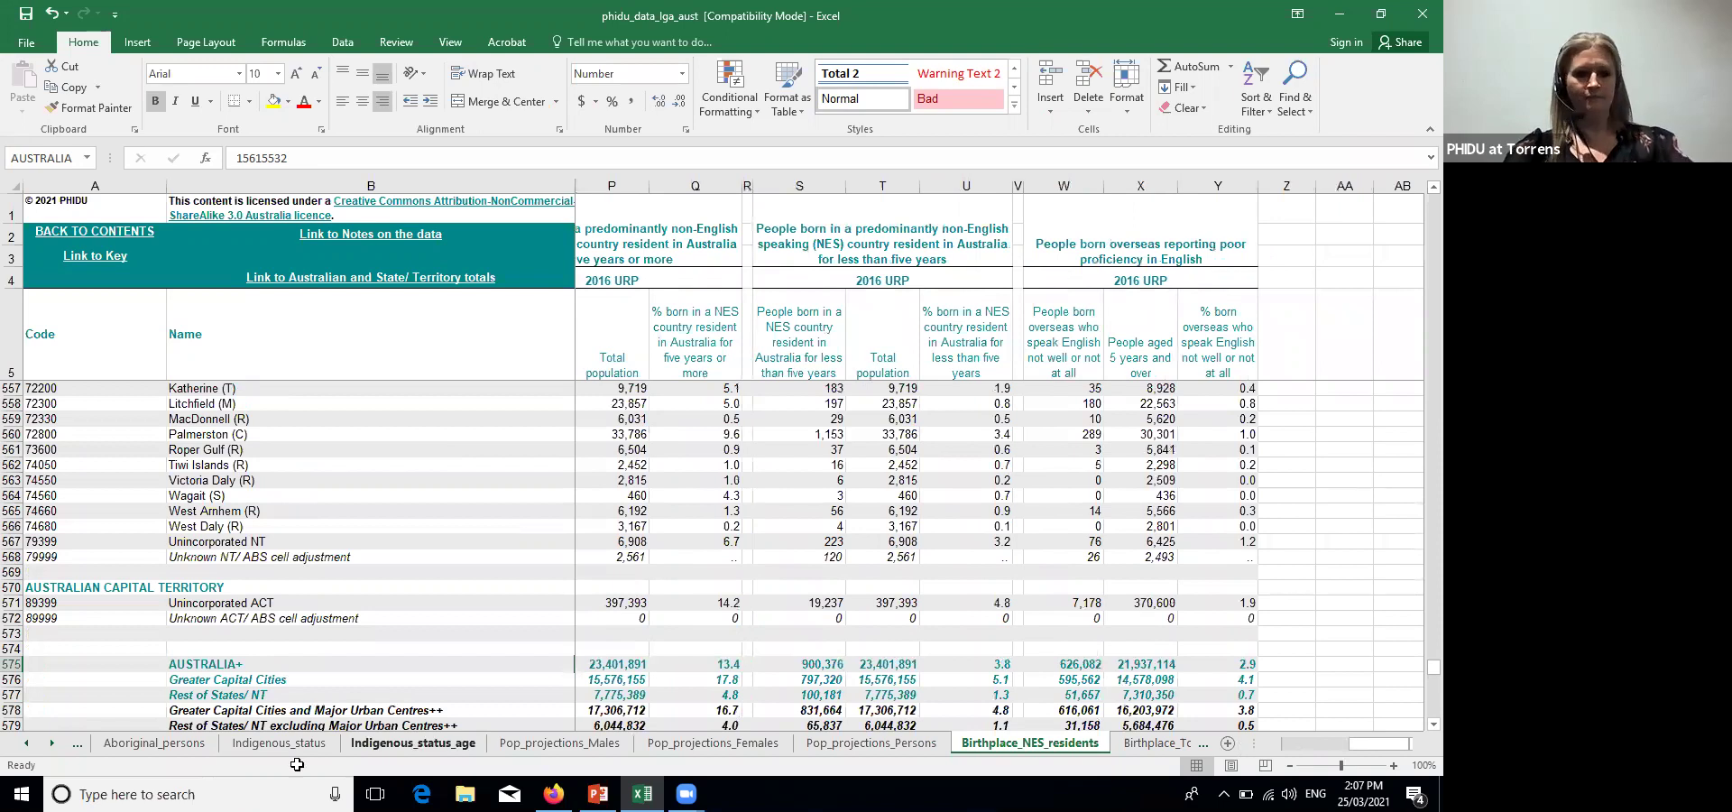
View the workbook's Key sheet and its Notes_on_the_data sheet
left_click(52, 745, "ctrl")
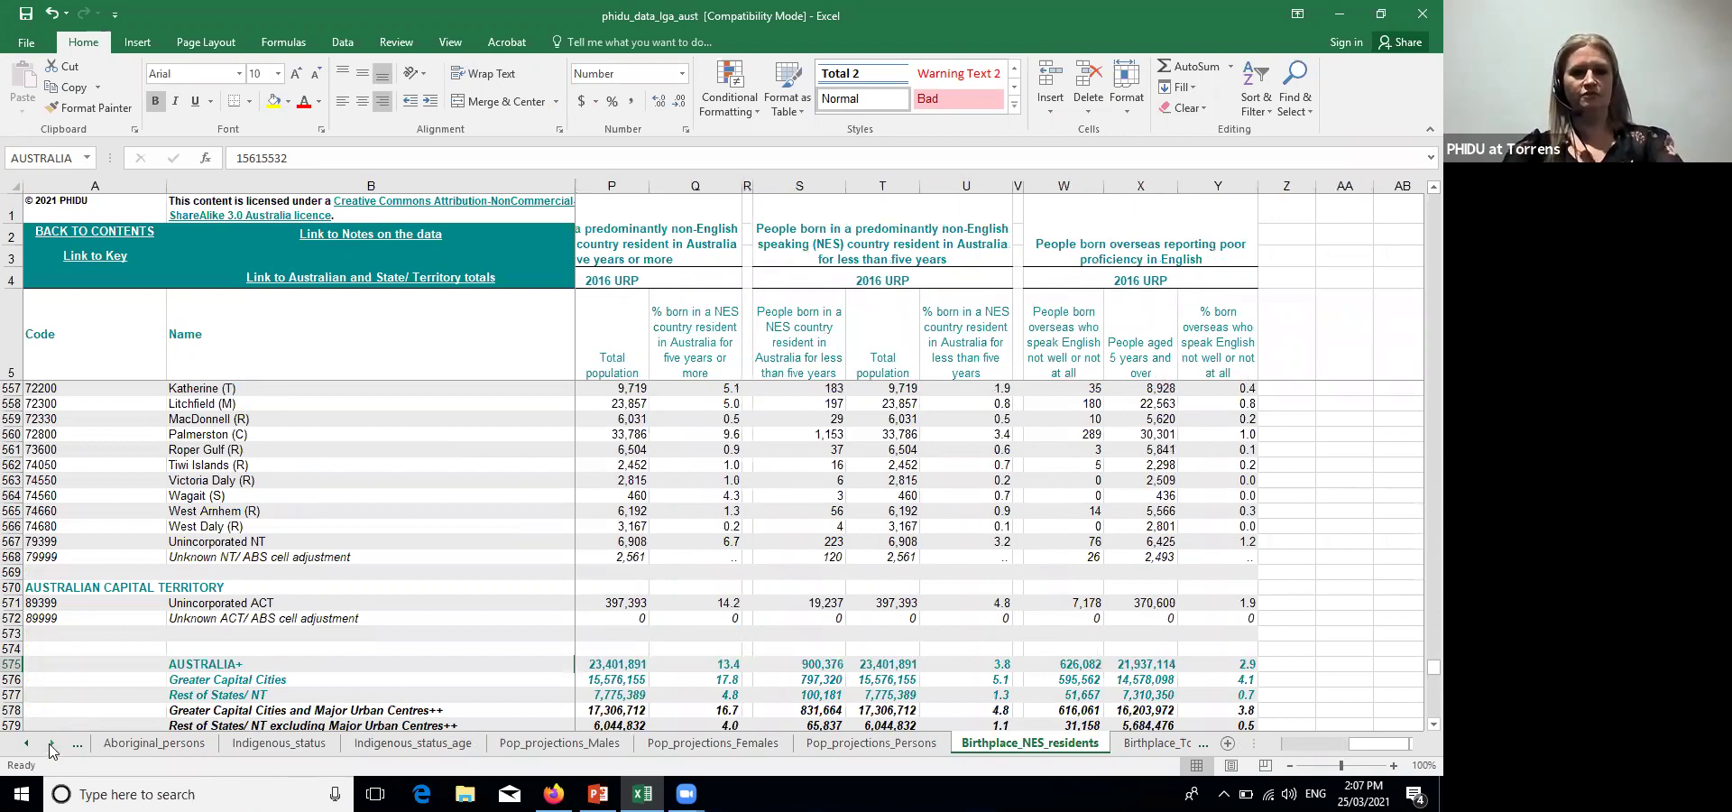
left_click(1018, 743)
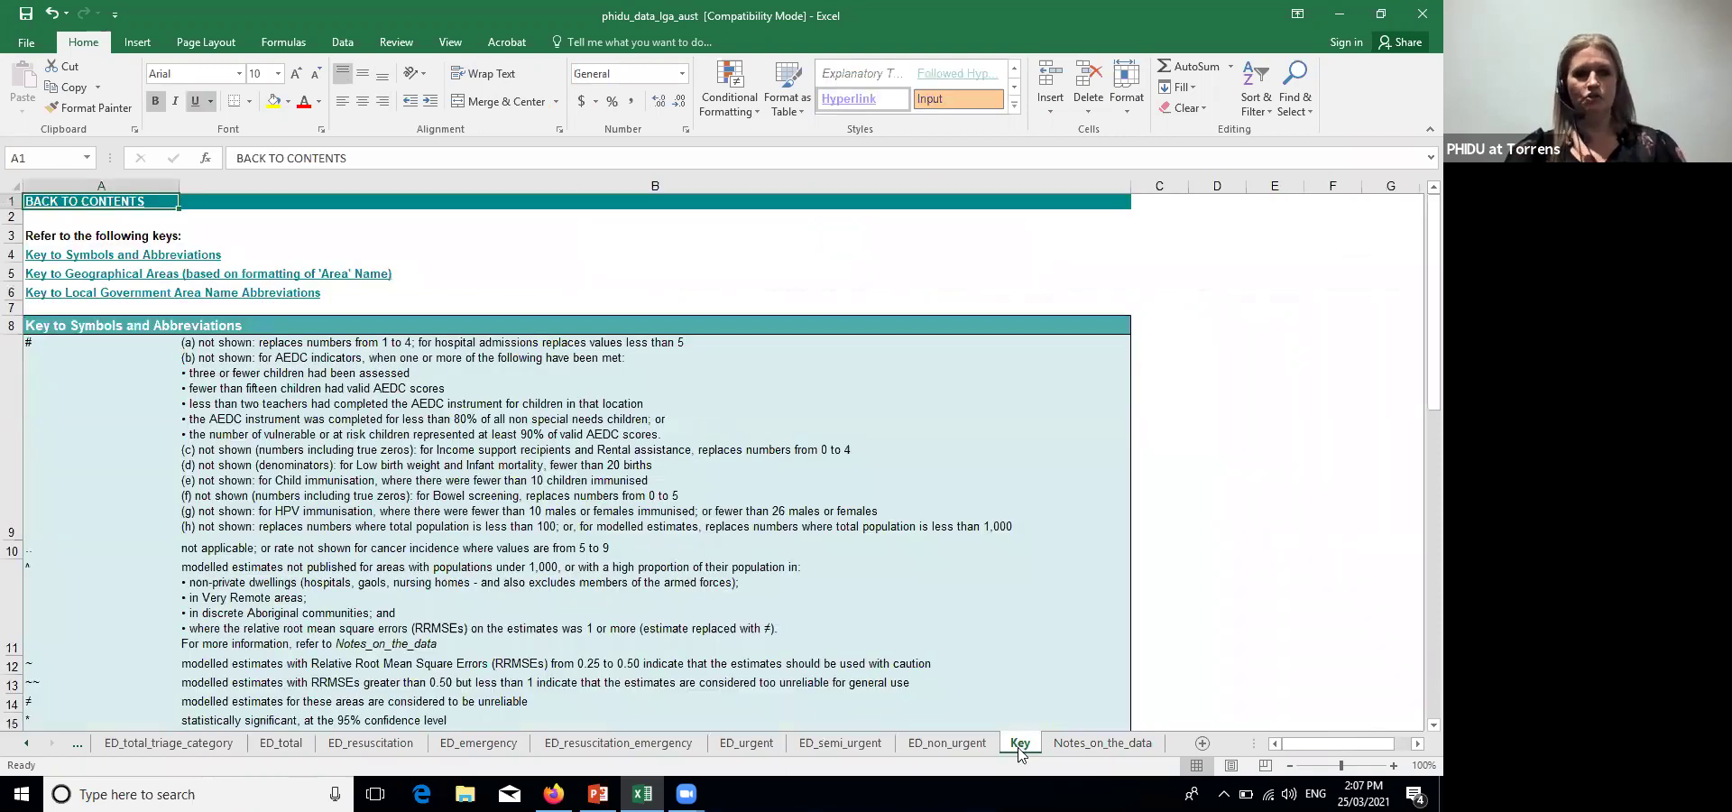
left_click(1078, 748)
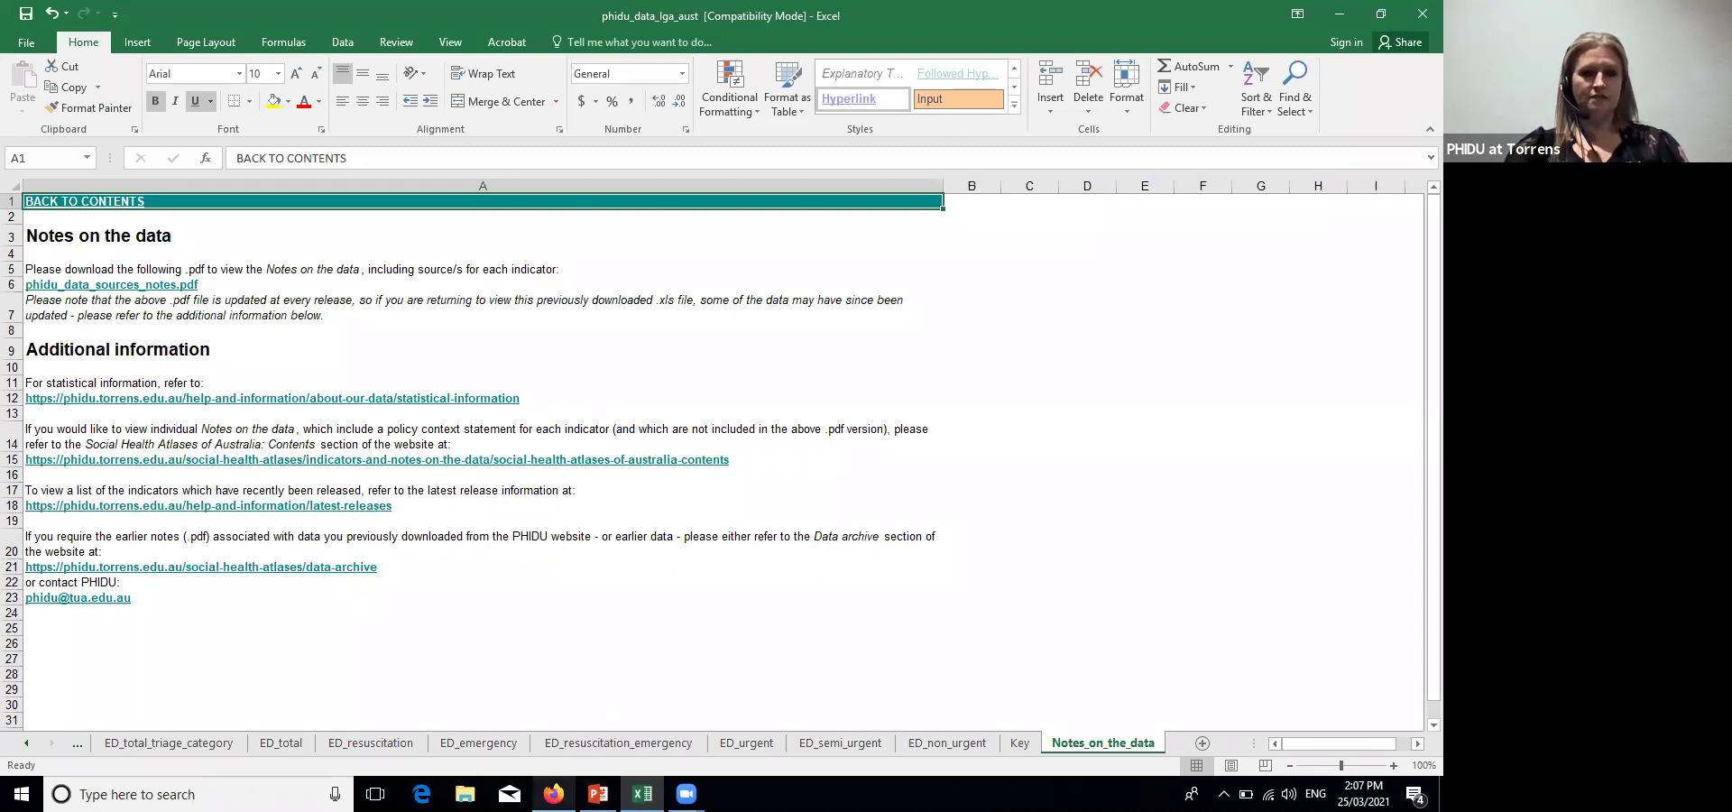
Switch back to the PHIDU website in Firefox to view the Data archive page, and open the Tools page
left_click(553, 794)
mouse_move(545, 186)
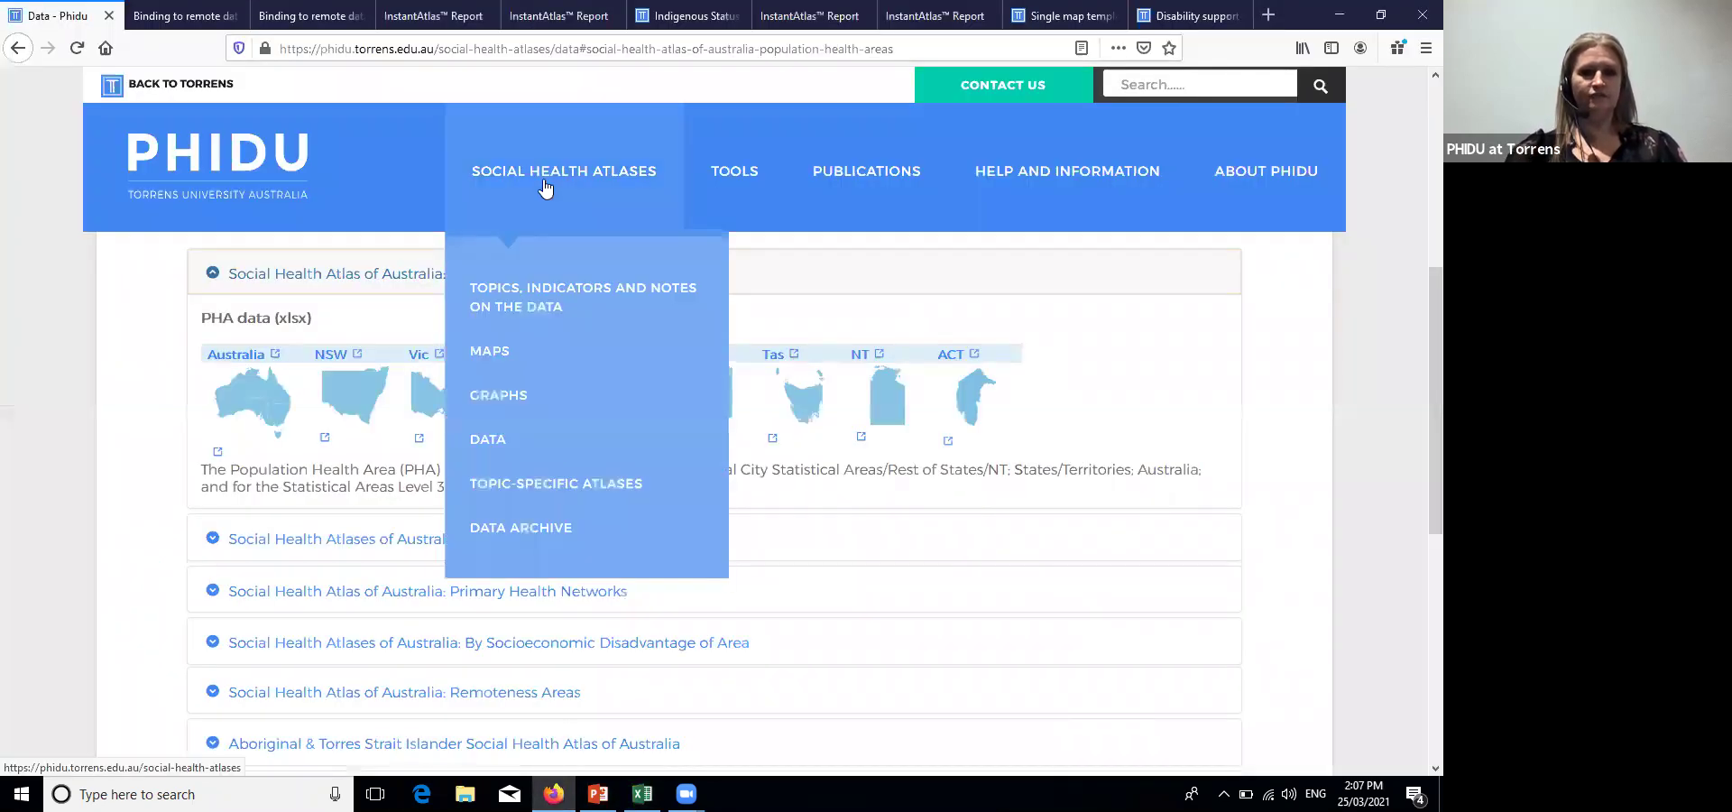
left_click(547, 539)
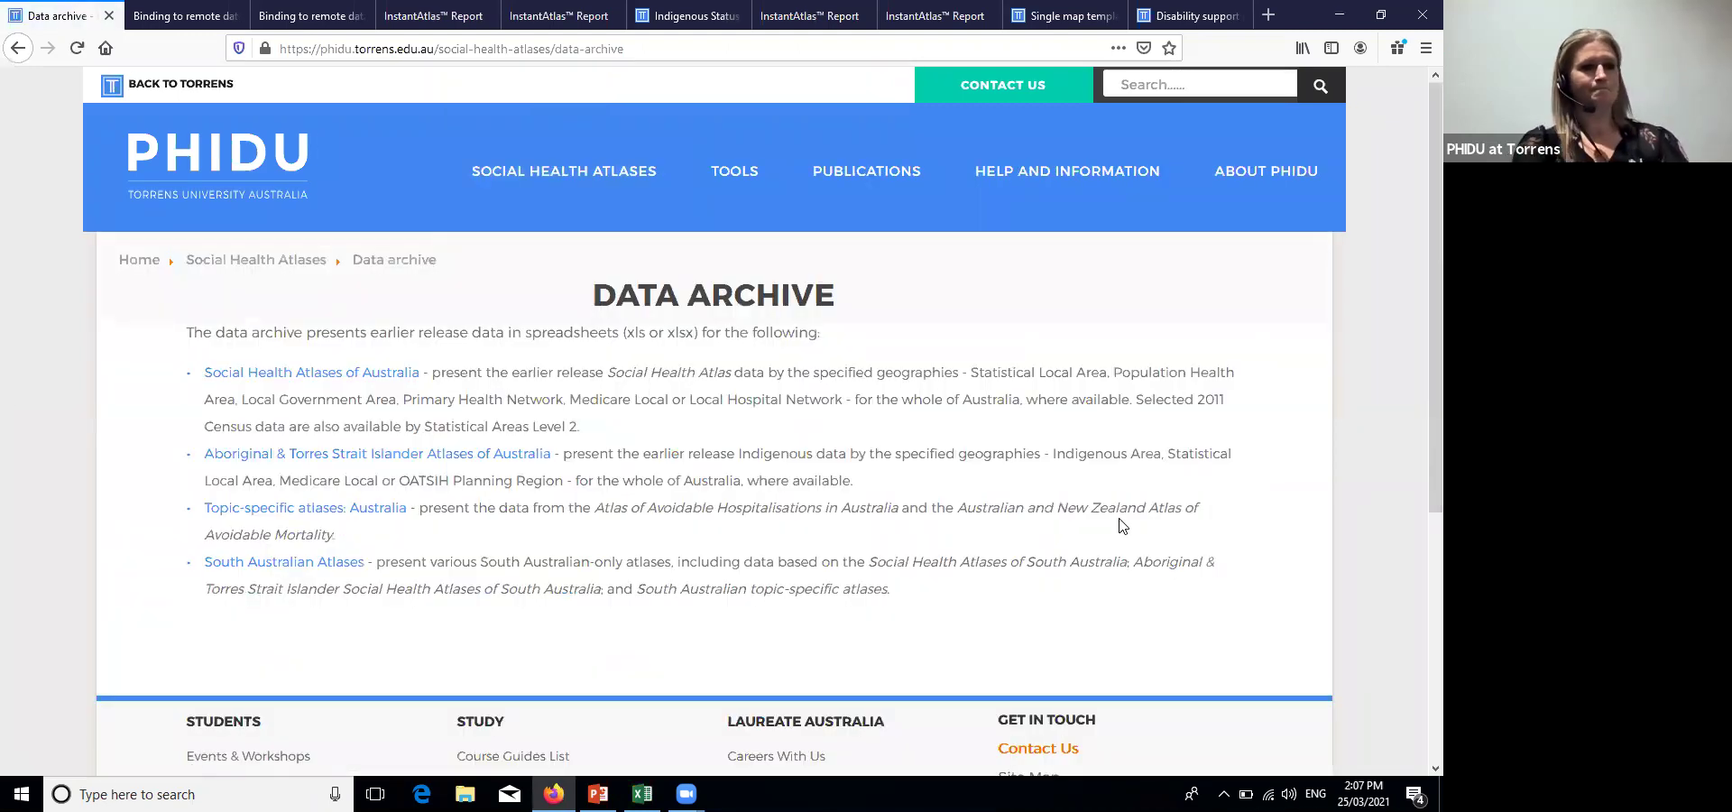
mouse_move(743, 158)
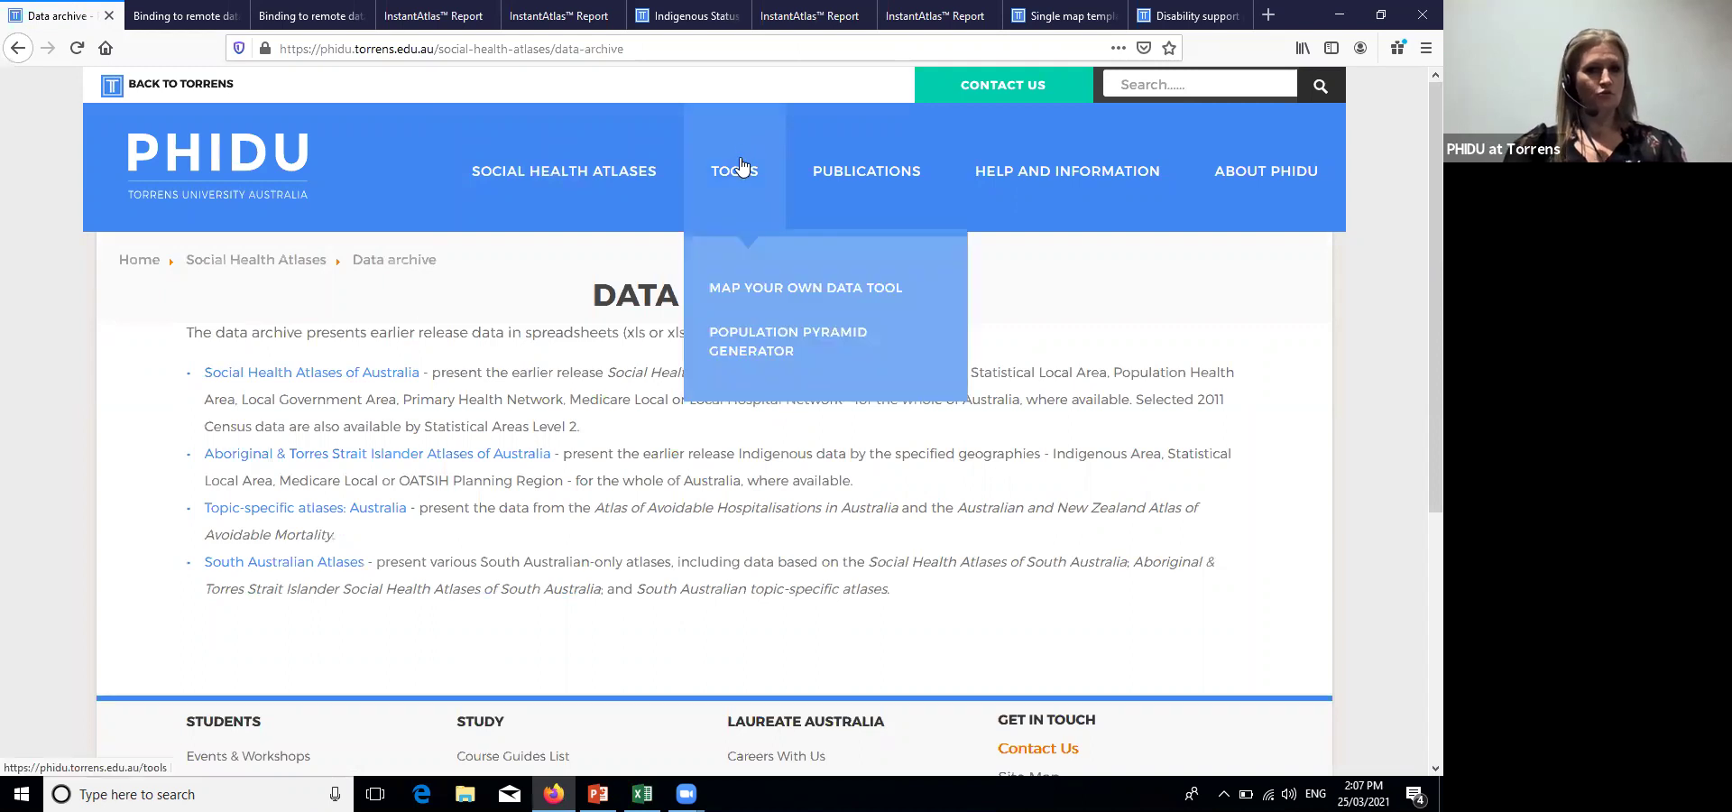
left_click(738, 177)
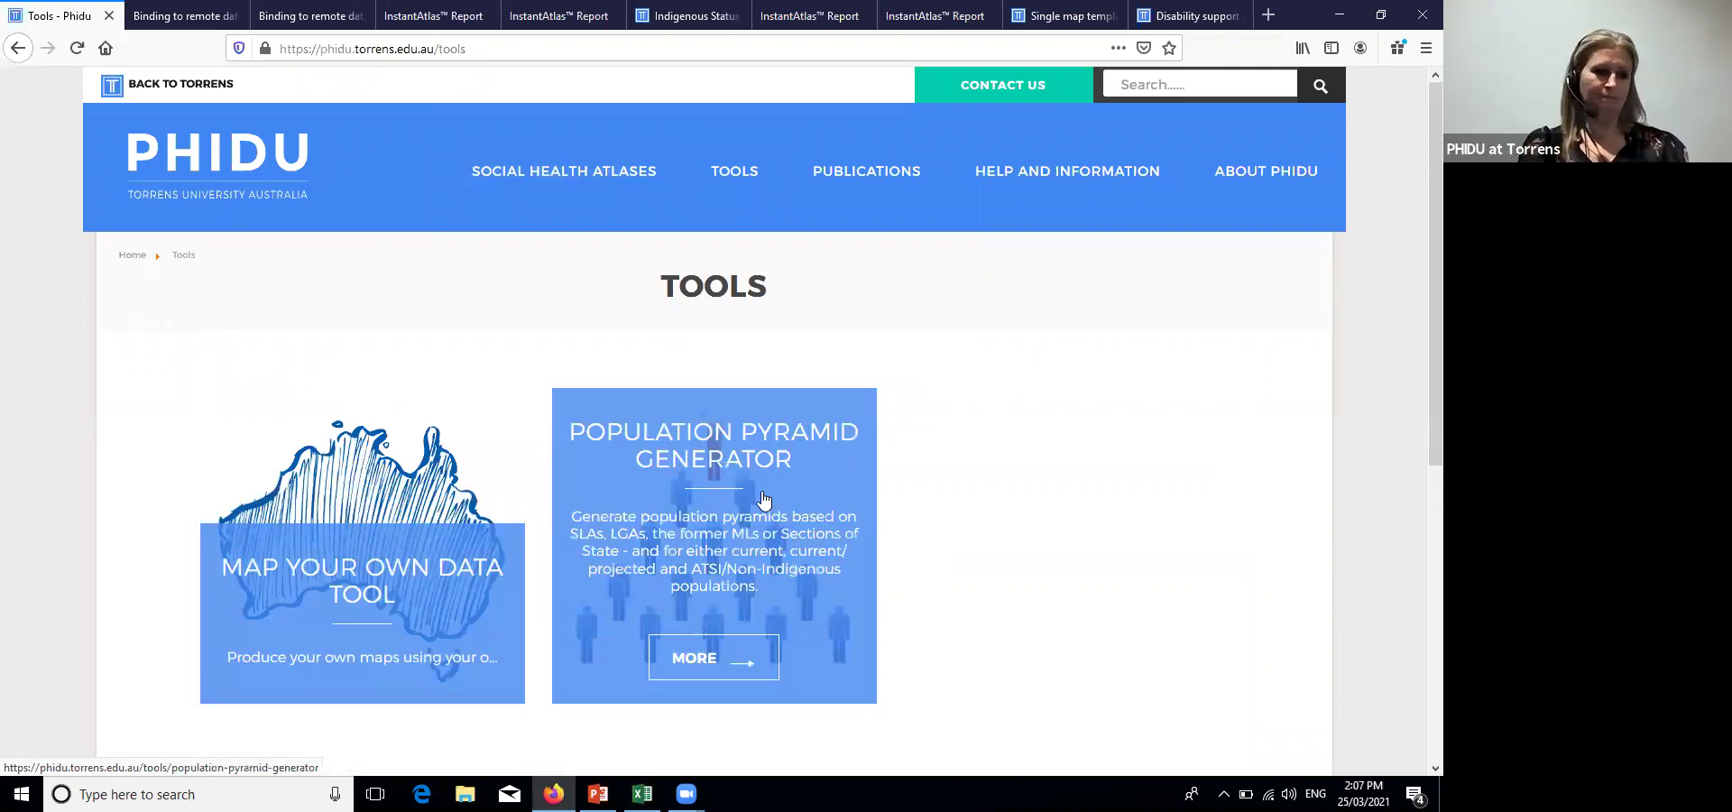
Review the Map your own data tool page, open the tool, and view its Local Government Areas Single Map
left_click(369, 480)
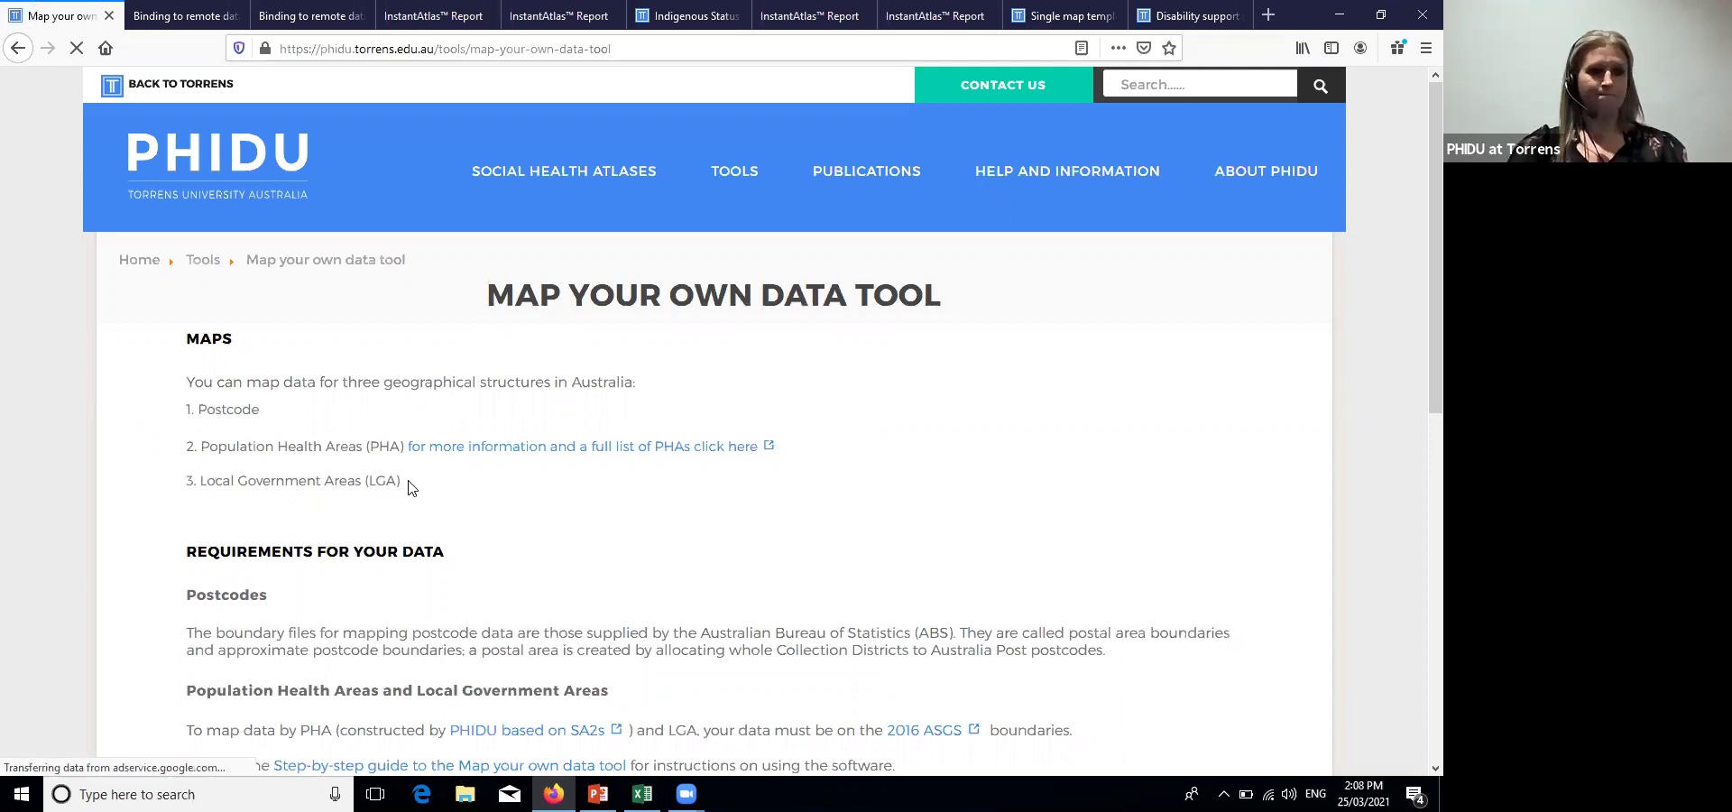
scroll(411, 487, "down", 2)
scroll(370, 496, "down", 1)
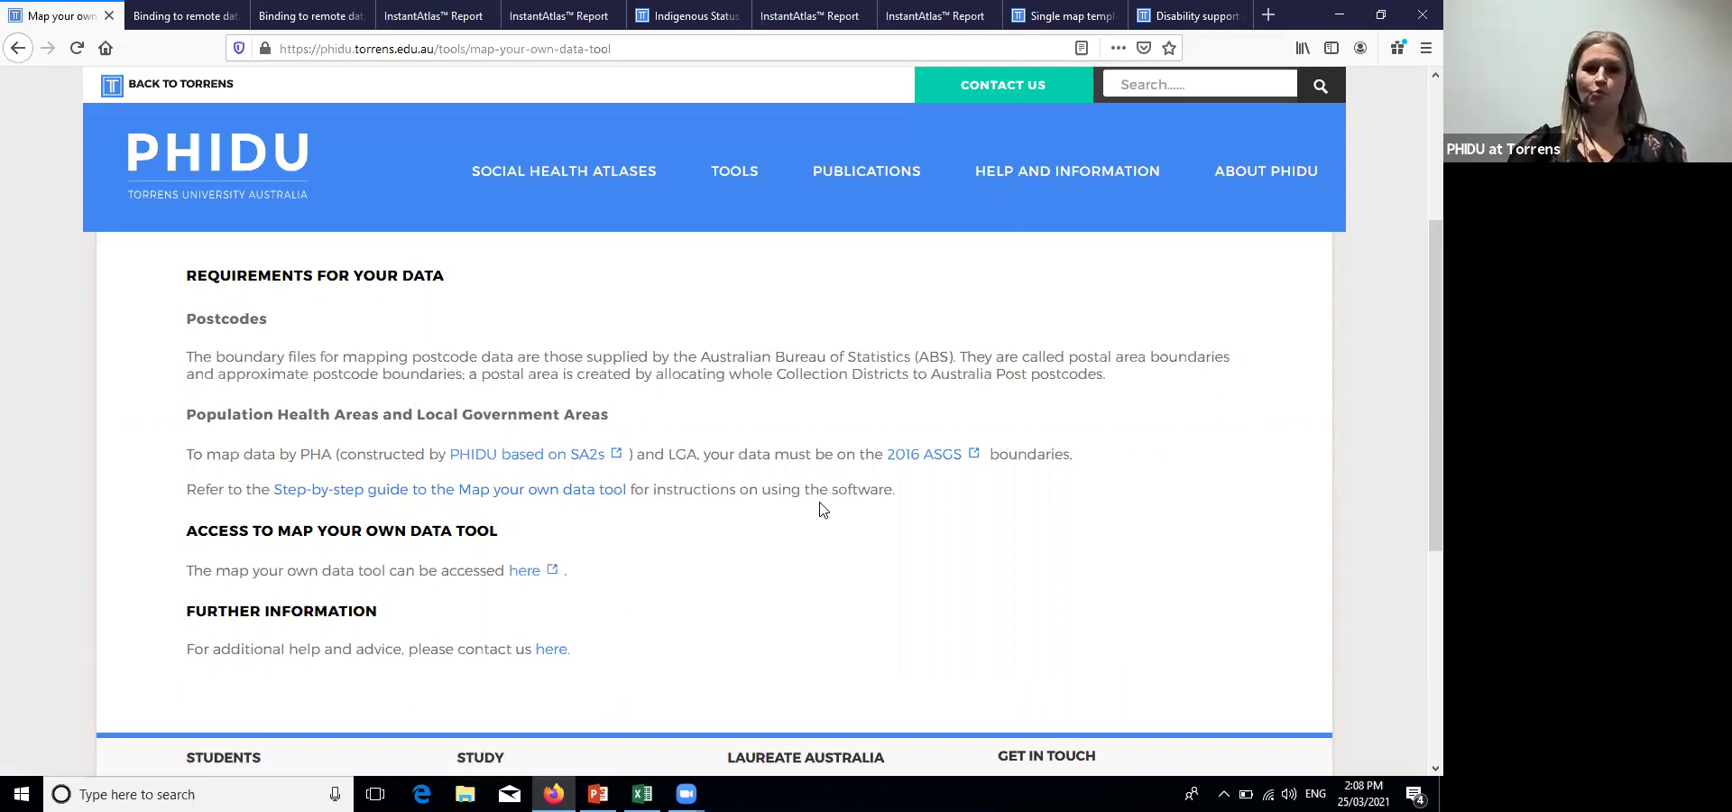
left_click(525, 572)
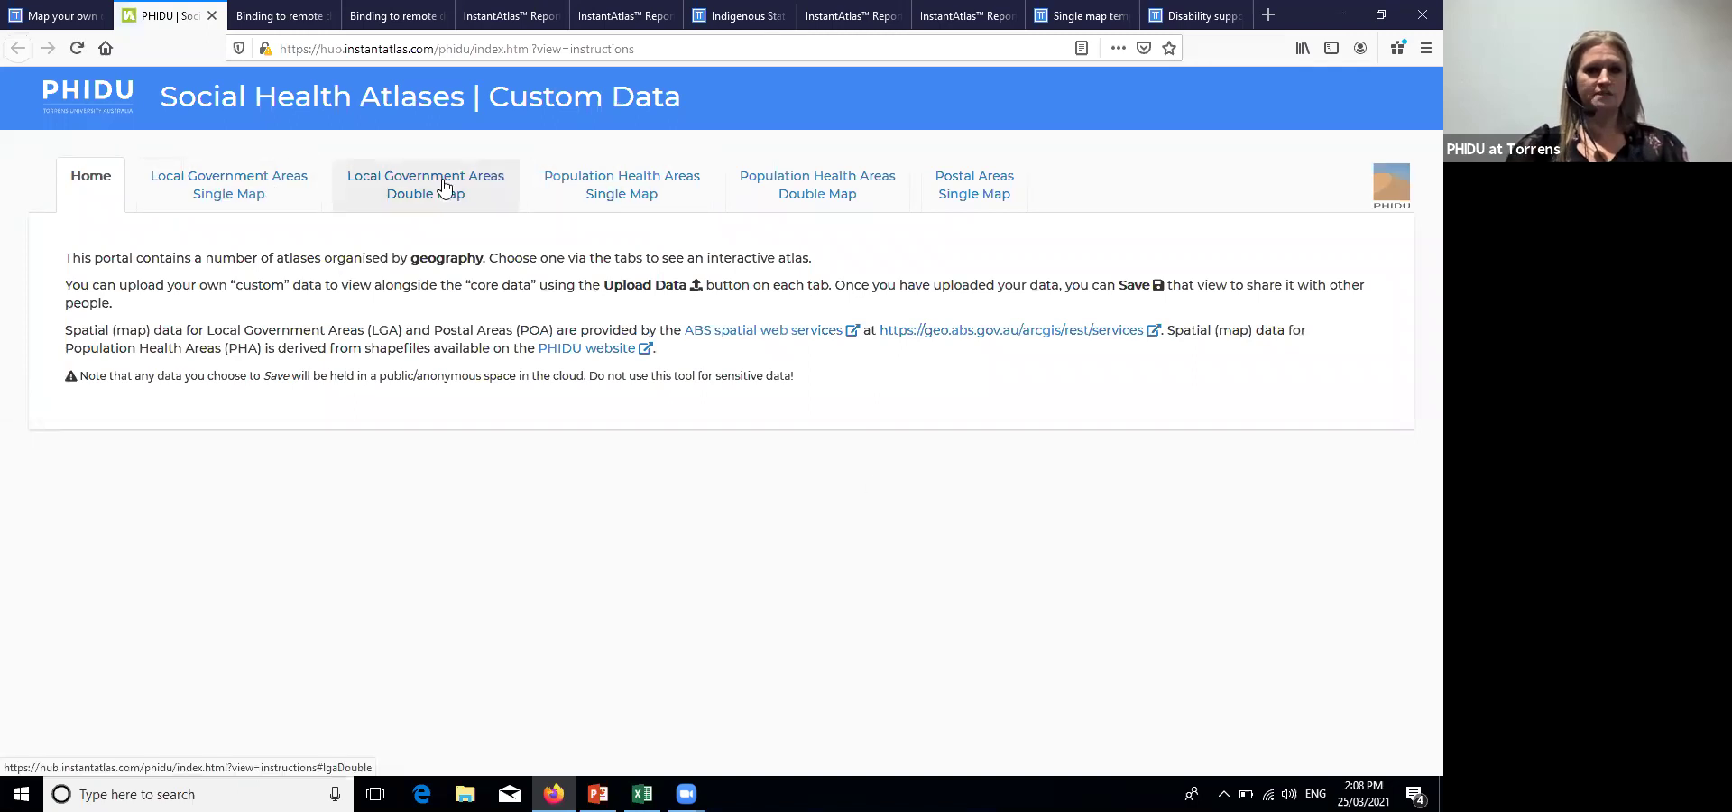
left_click(250, 175)
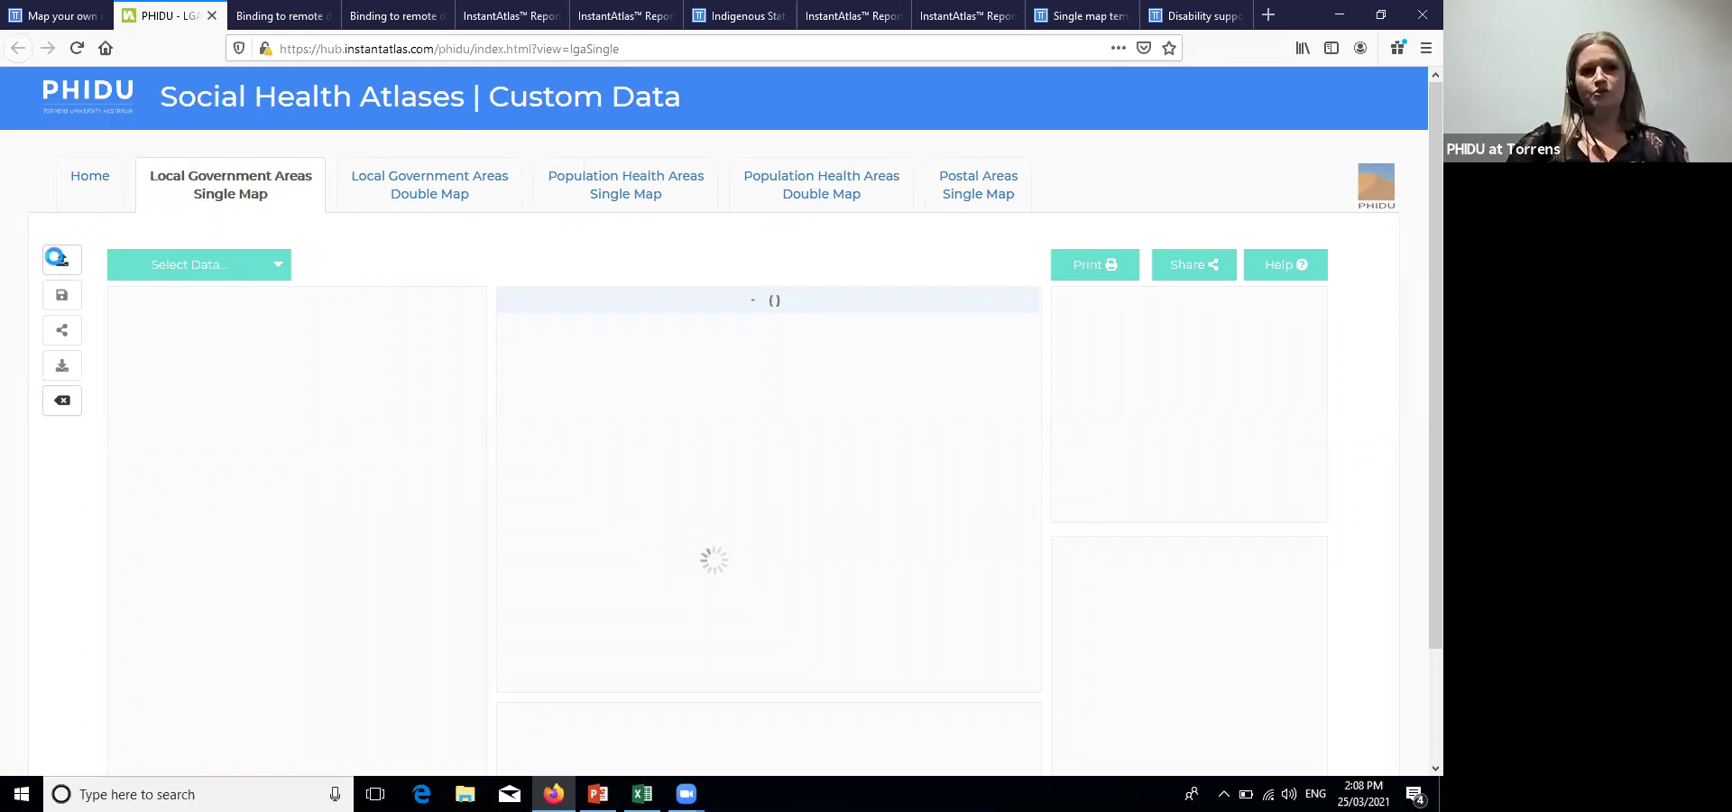
mouse_move(104, 268)
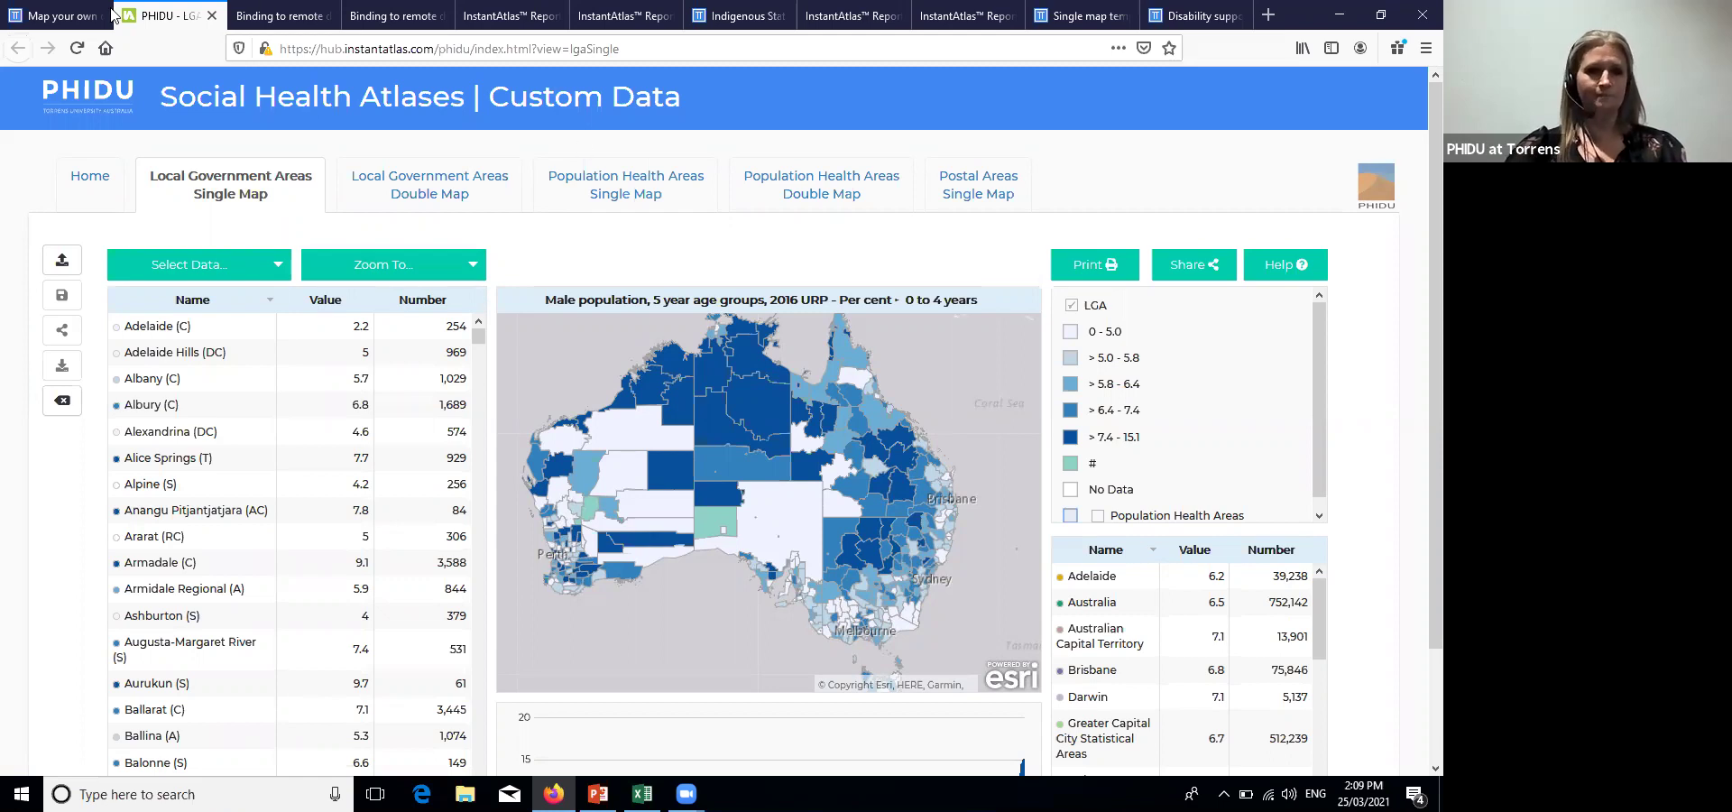
Return to the PHIDU site and open the Population pyramid generator's comparator for Populations by Indigenous status, 2016 erp
left_click(78, 16)
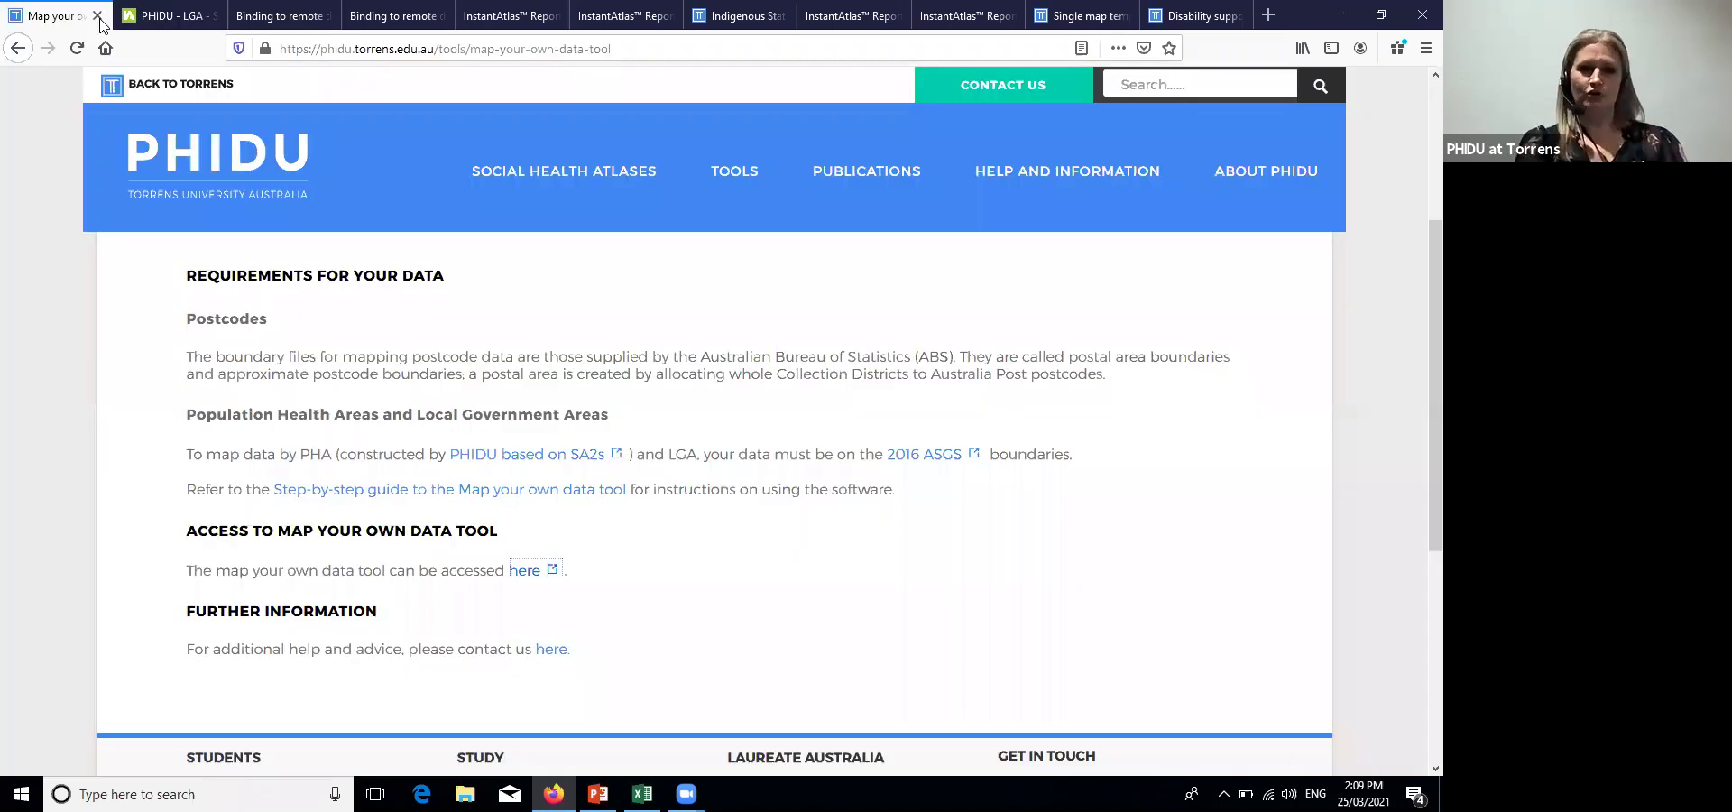
mouse_move(727, 168)
left_click(792, 348)
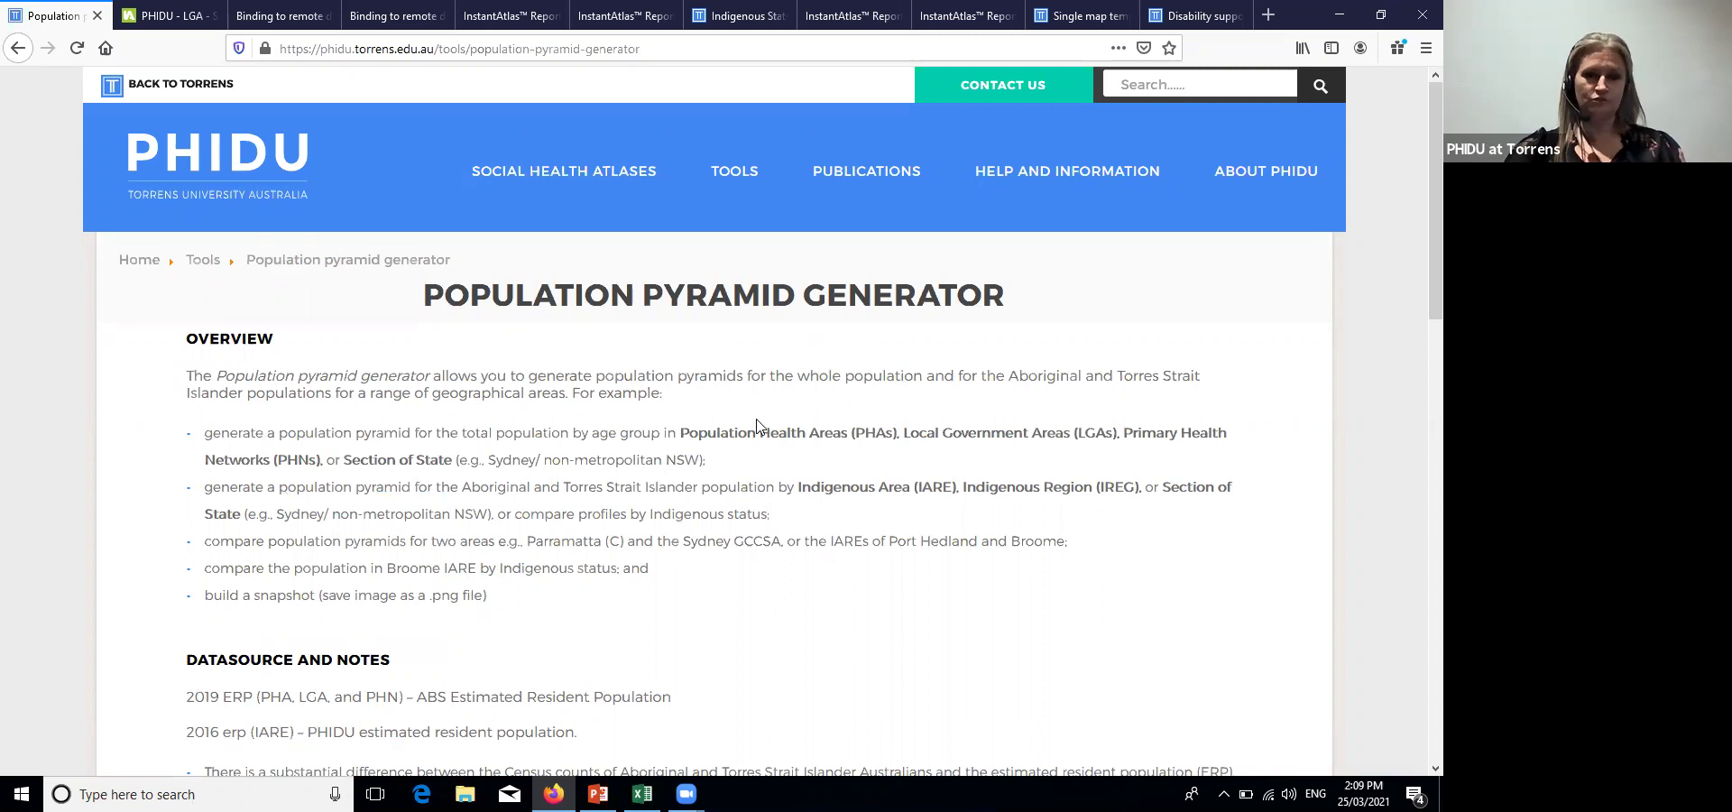
scroll(756, 424, "down", 10)
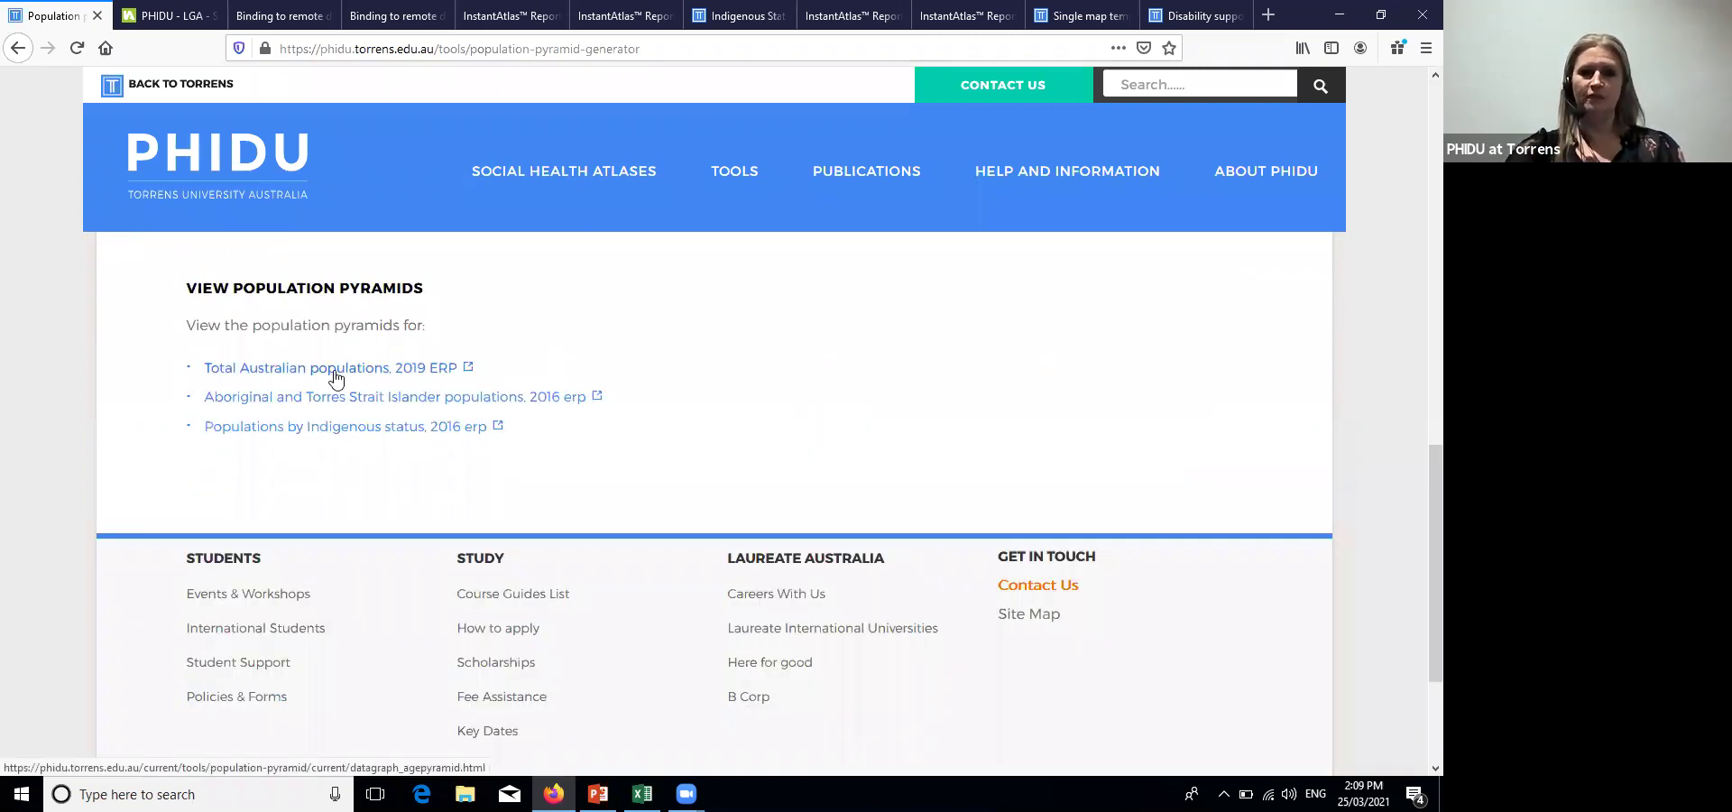
left_click(358, 437)
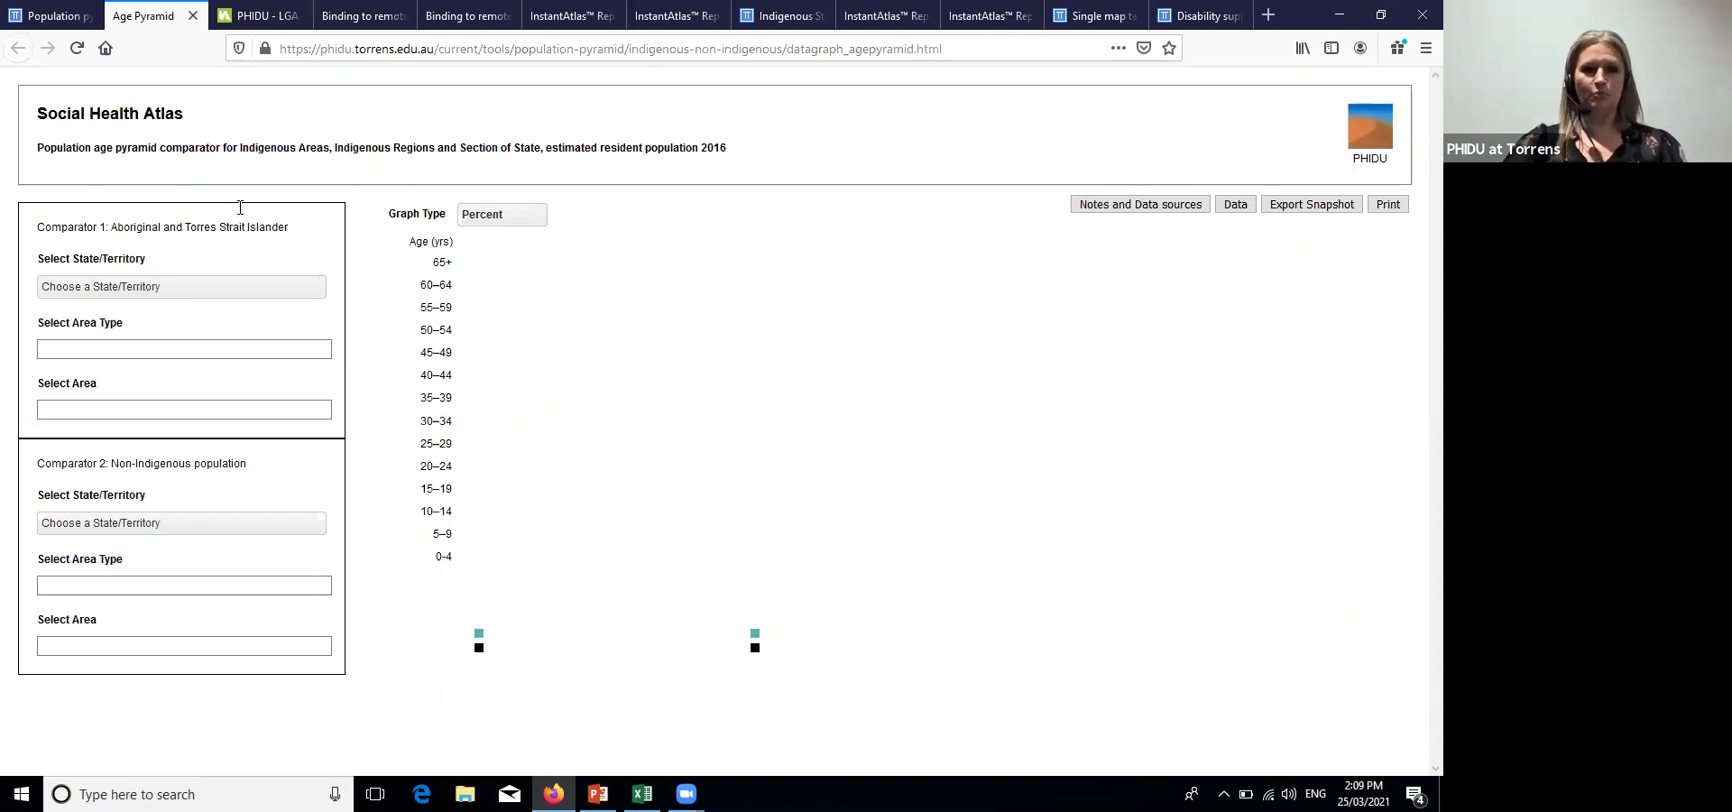
Set Comparator 1, the Aboriginal and Torres Strait Islander population, to New South Wales, area type Section of State, area Sydney
left_click(155, 287)
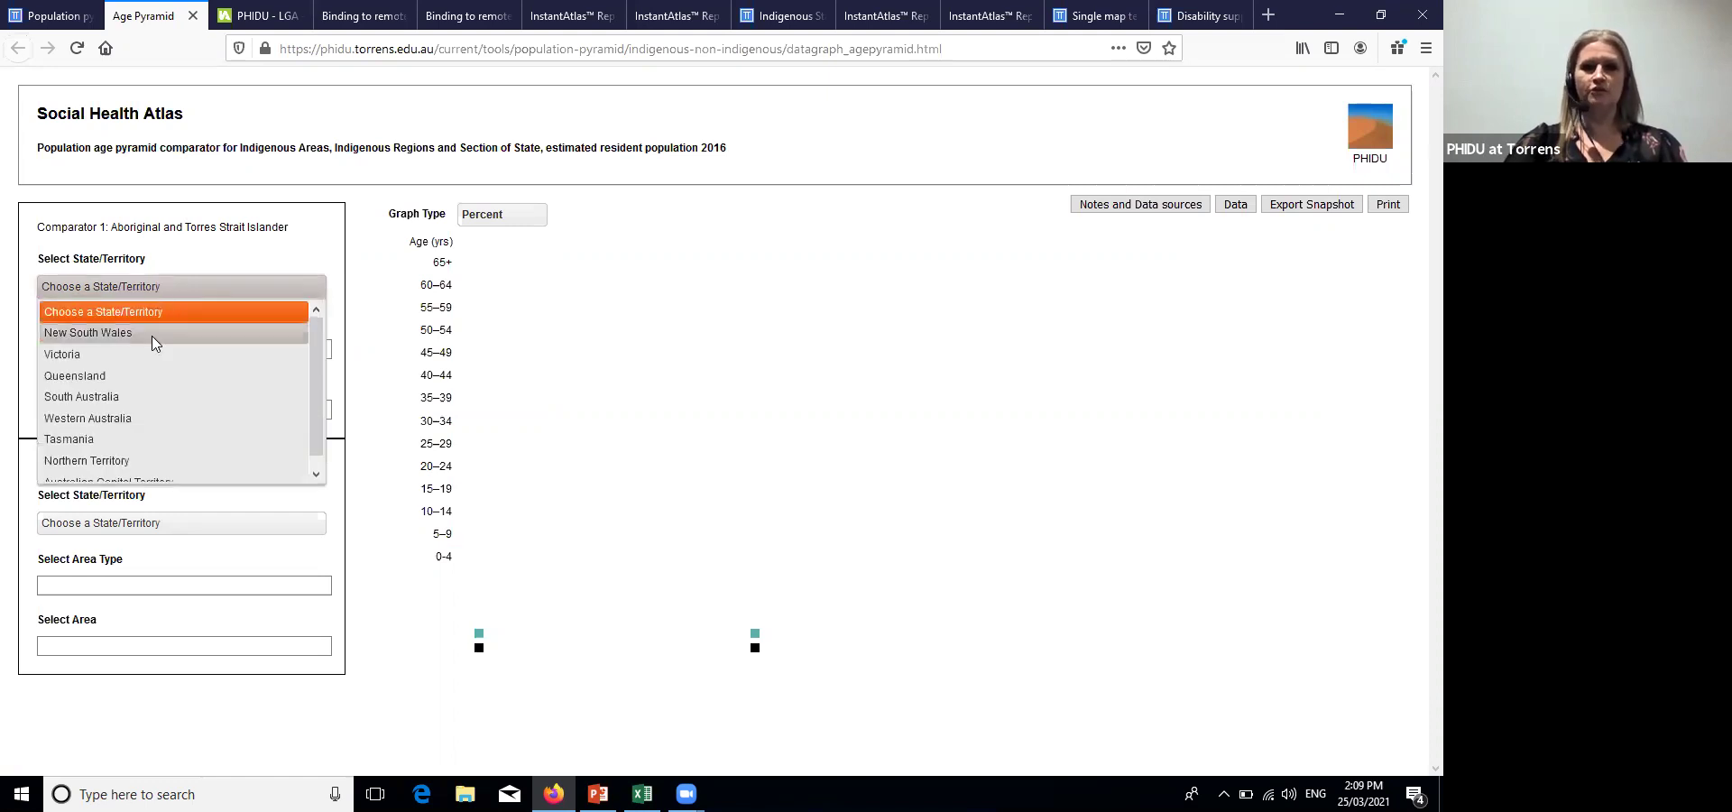
left_click(152, 333)
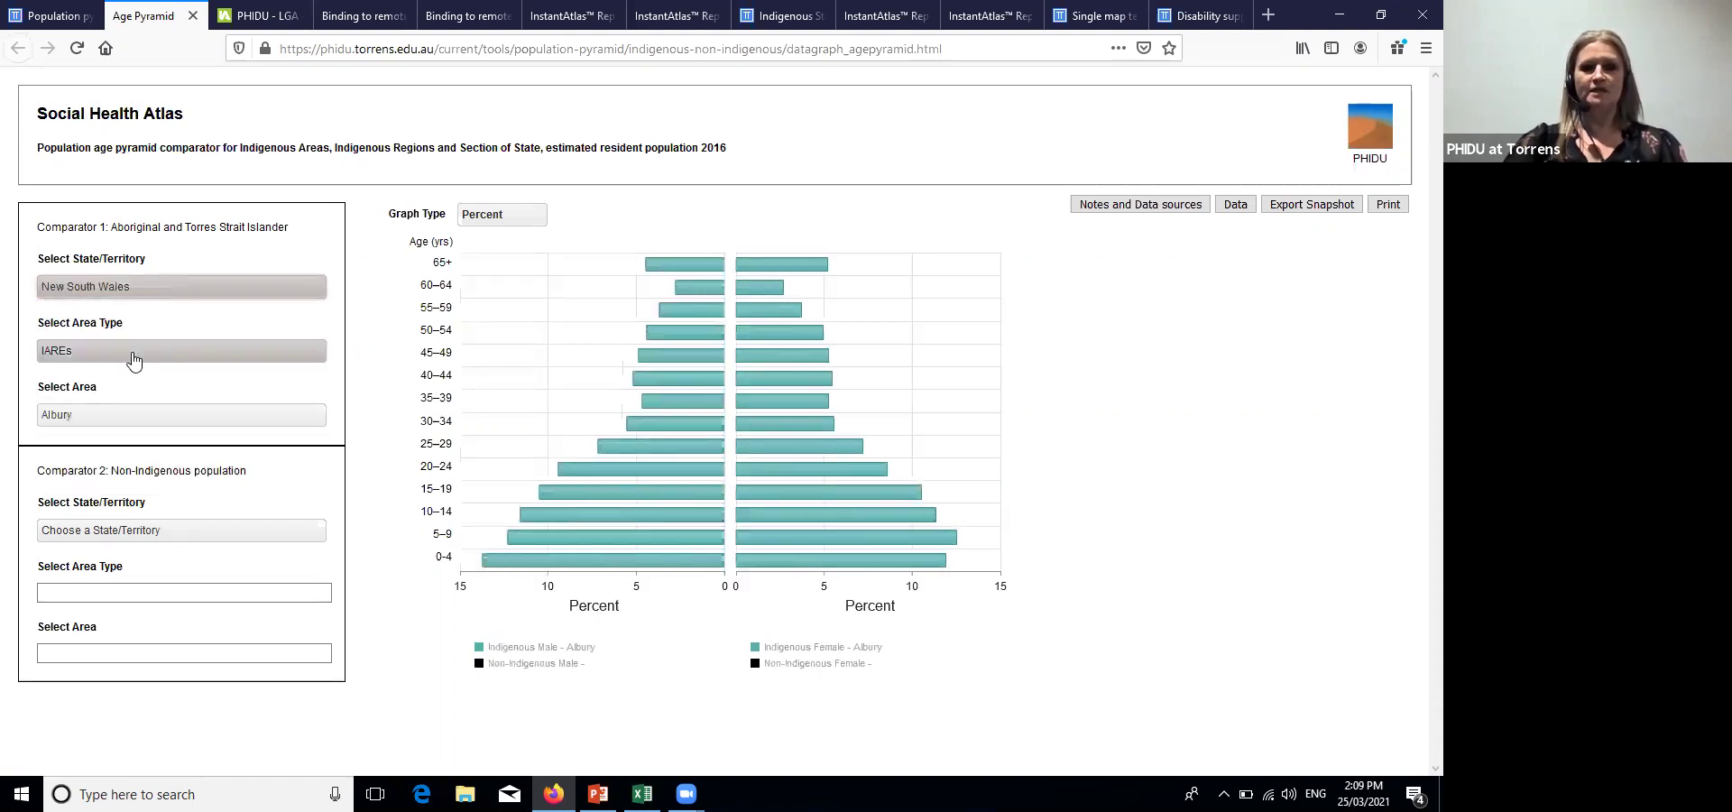
left_click(134, 359)
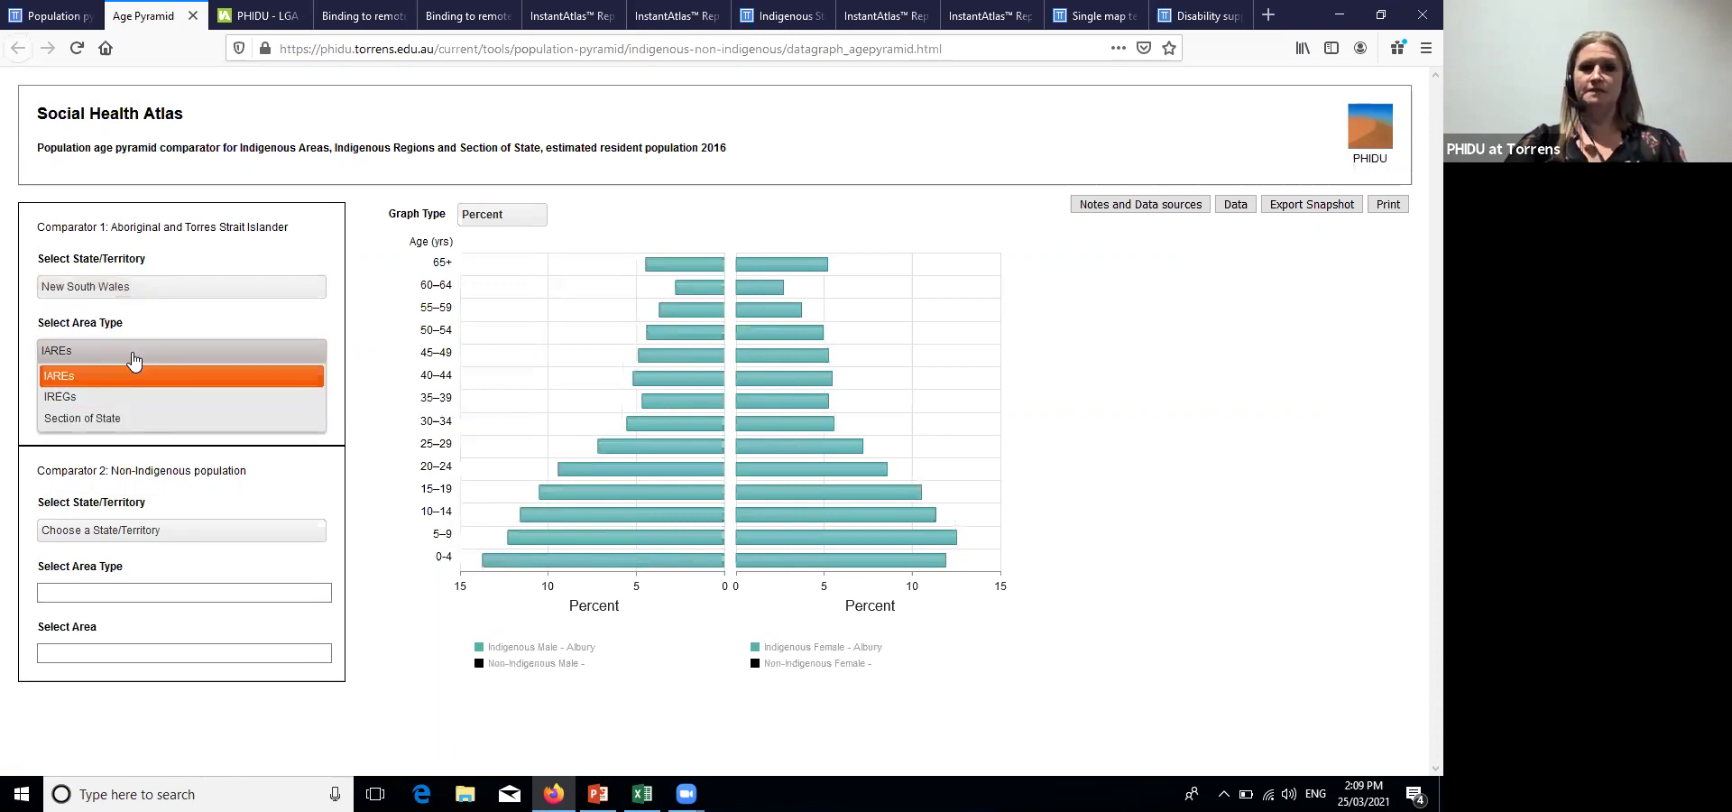
left_click(115, 418)
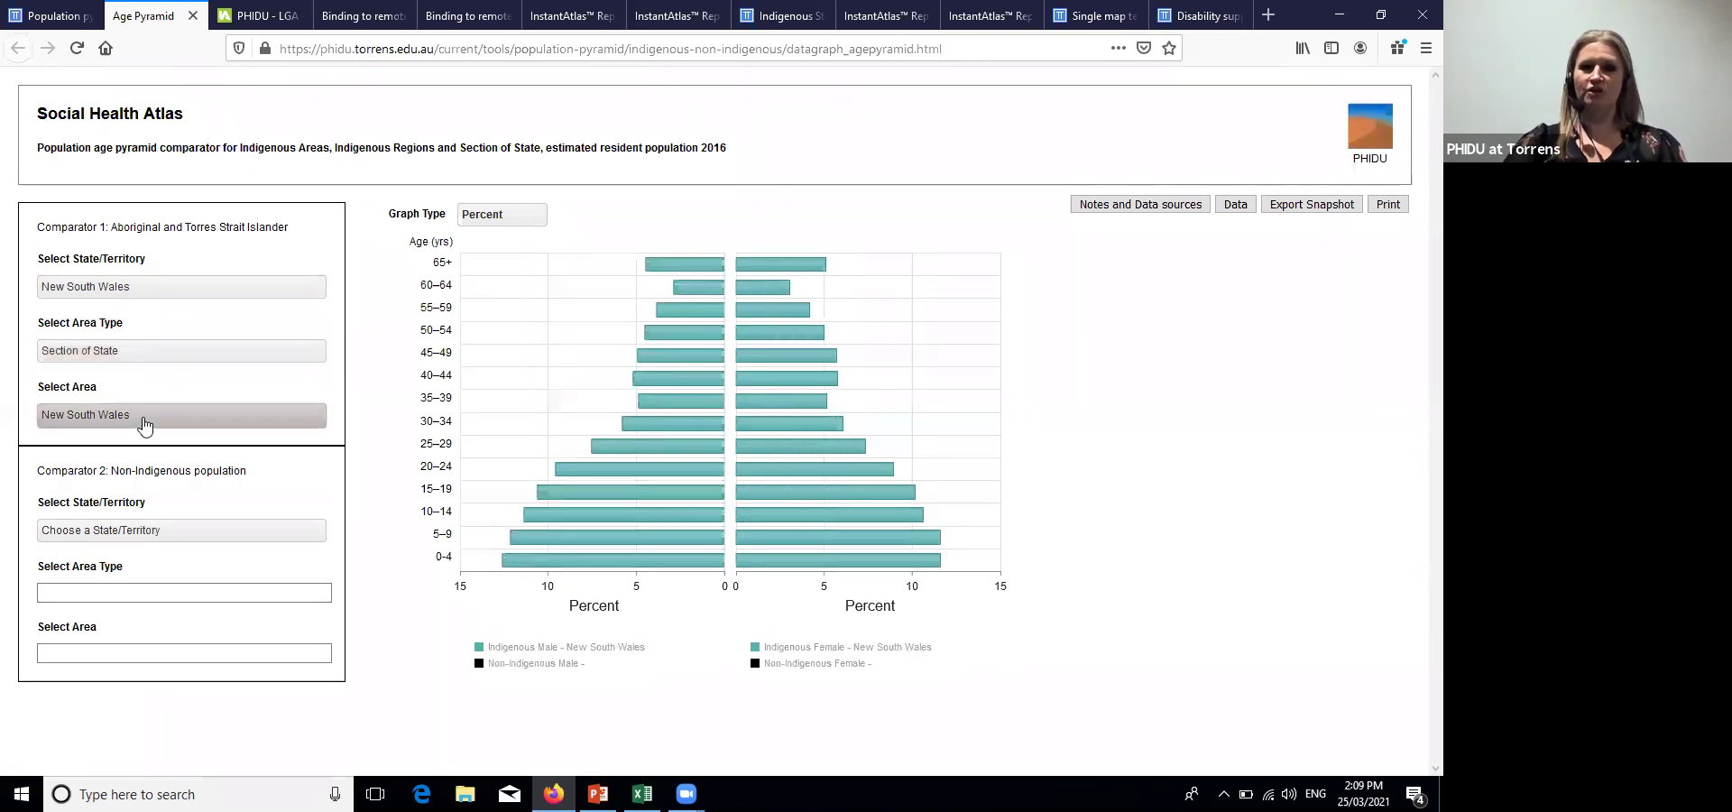
left_click(143, 417)
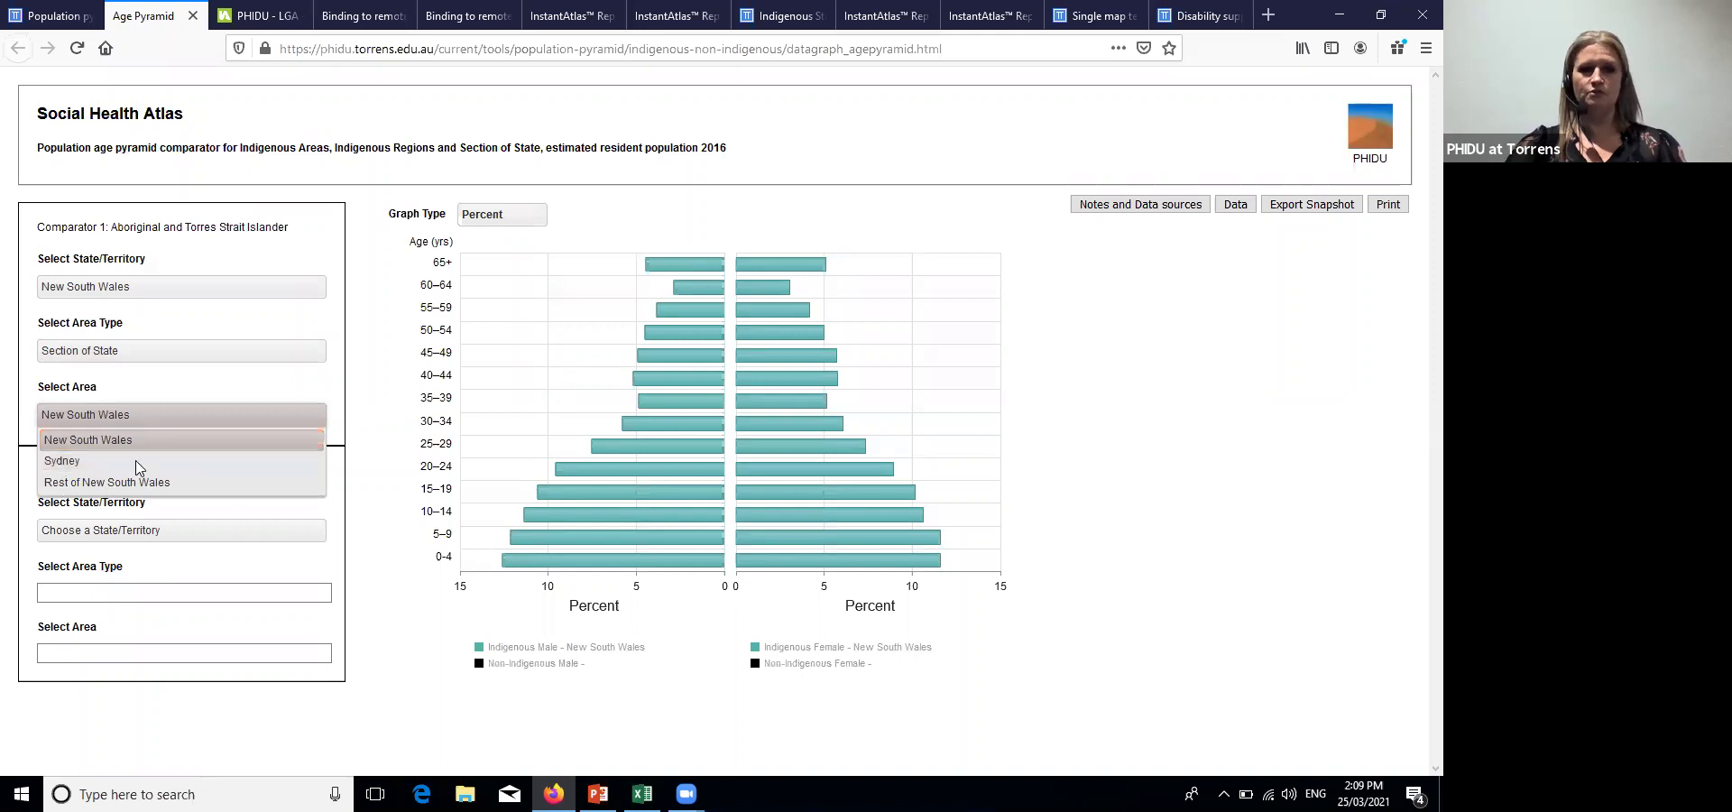
left_click(136, 461)
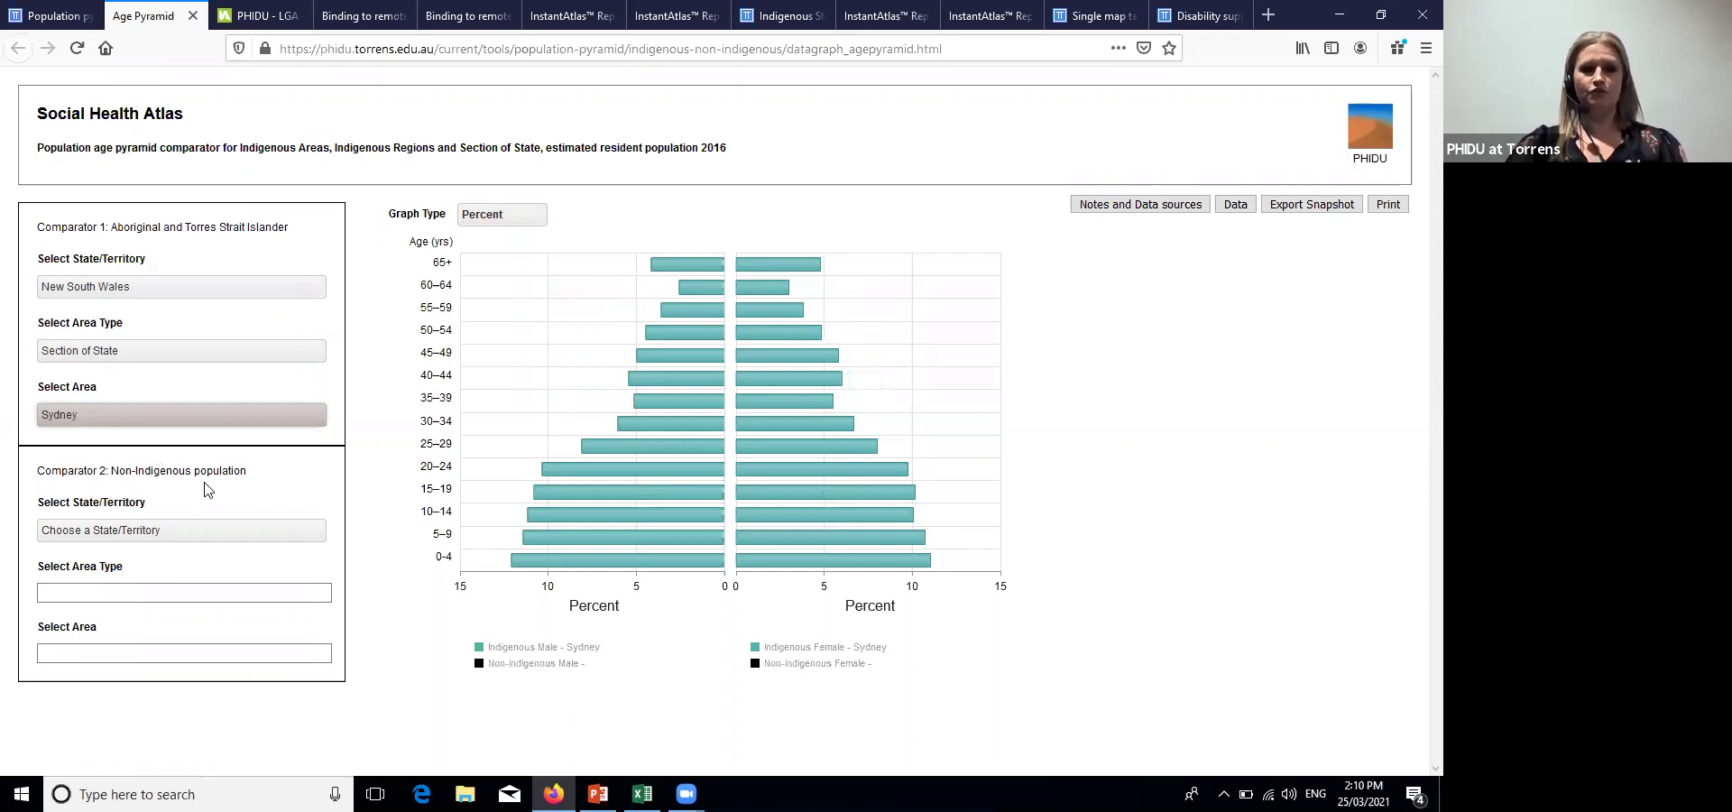
Set Comparator 2, the Non-Indigenous population, to New South Wales, Section of State, Sydney, and request the graph's data
left_click(164, 532)
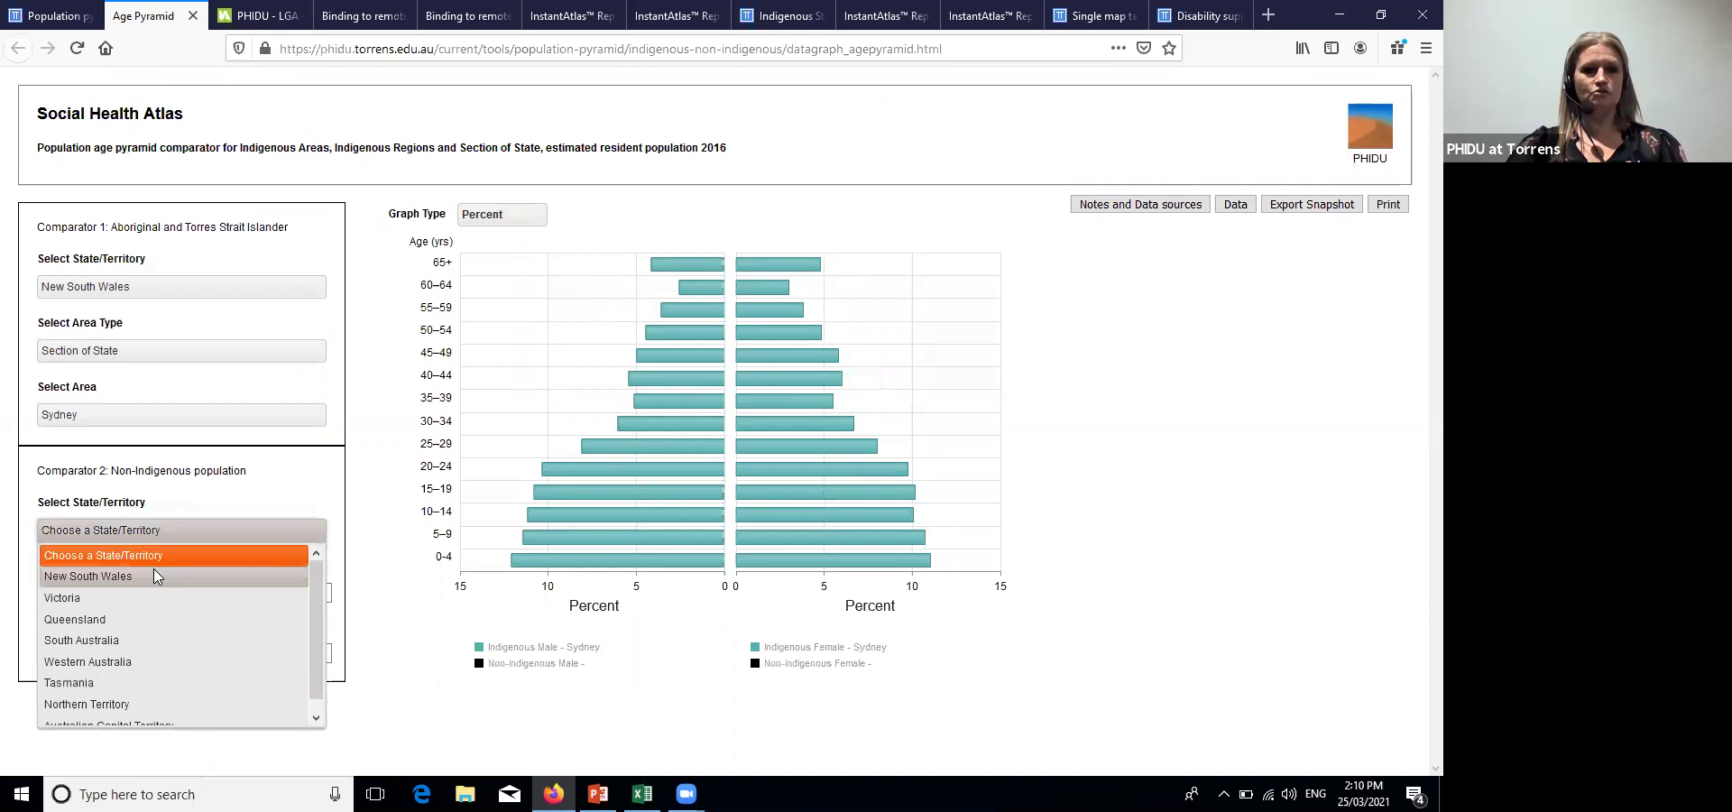
left_click(155, 576)
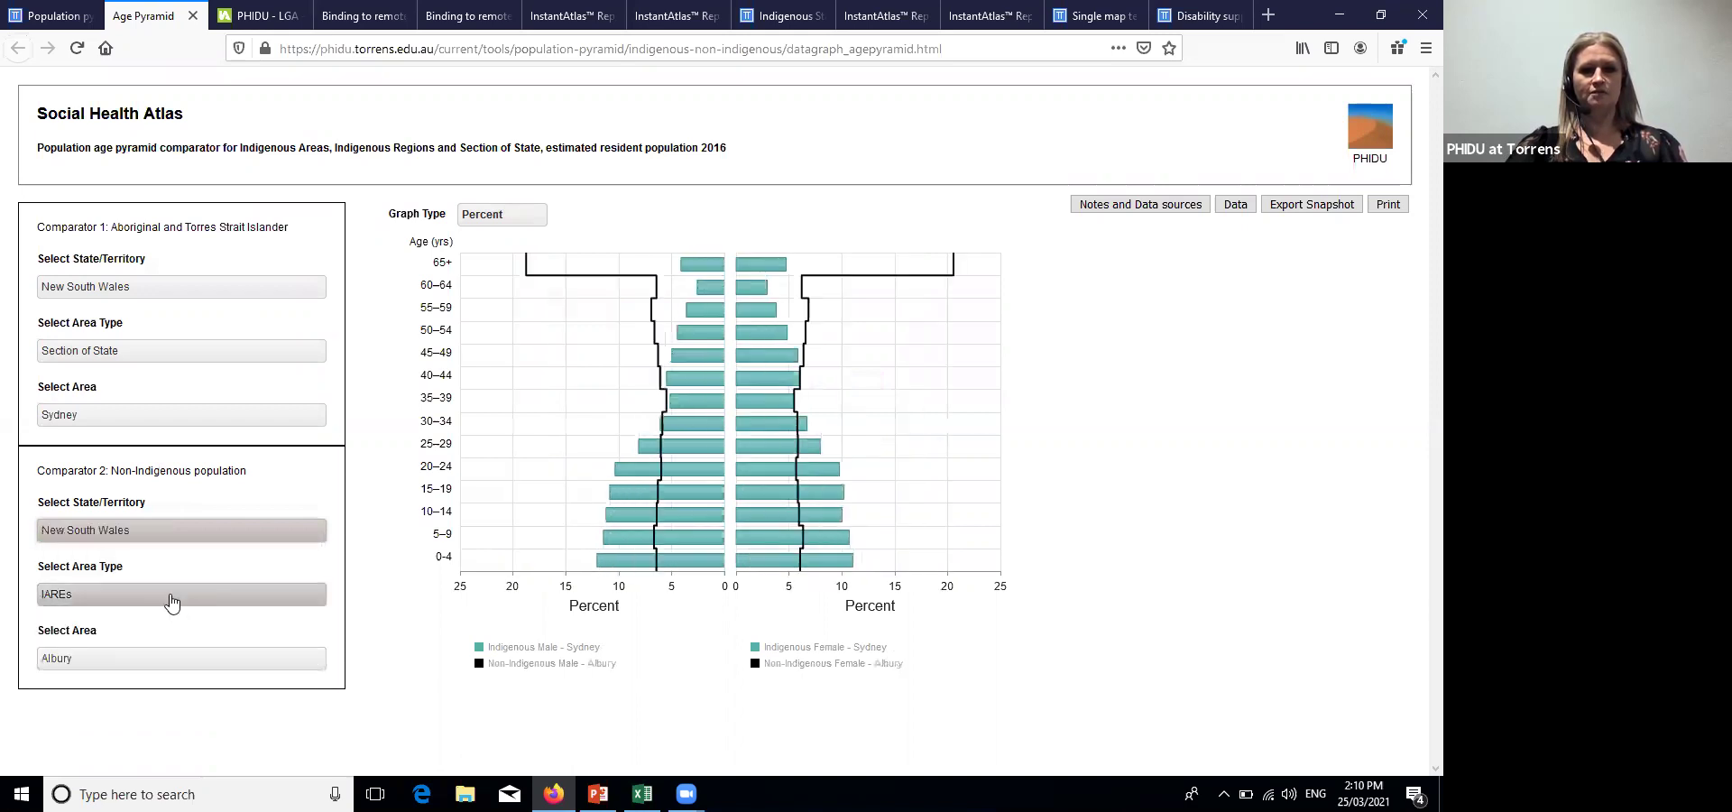
left_click(171, 603)
left_click(165, 659)
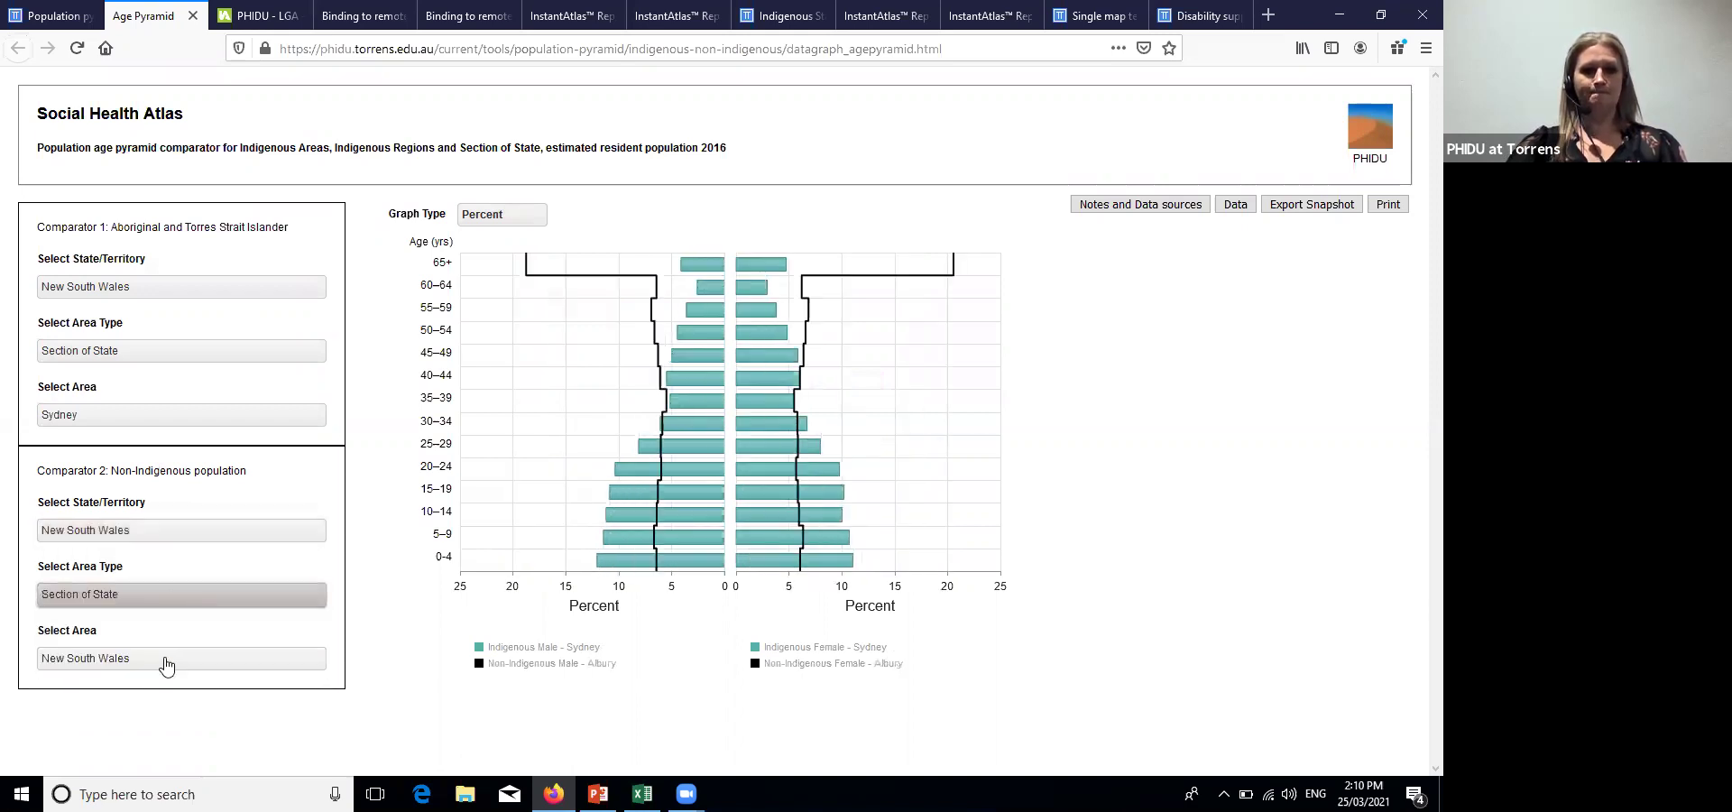
left_click(173, 663)
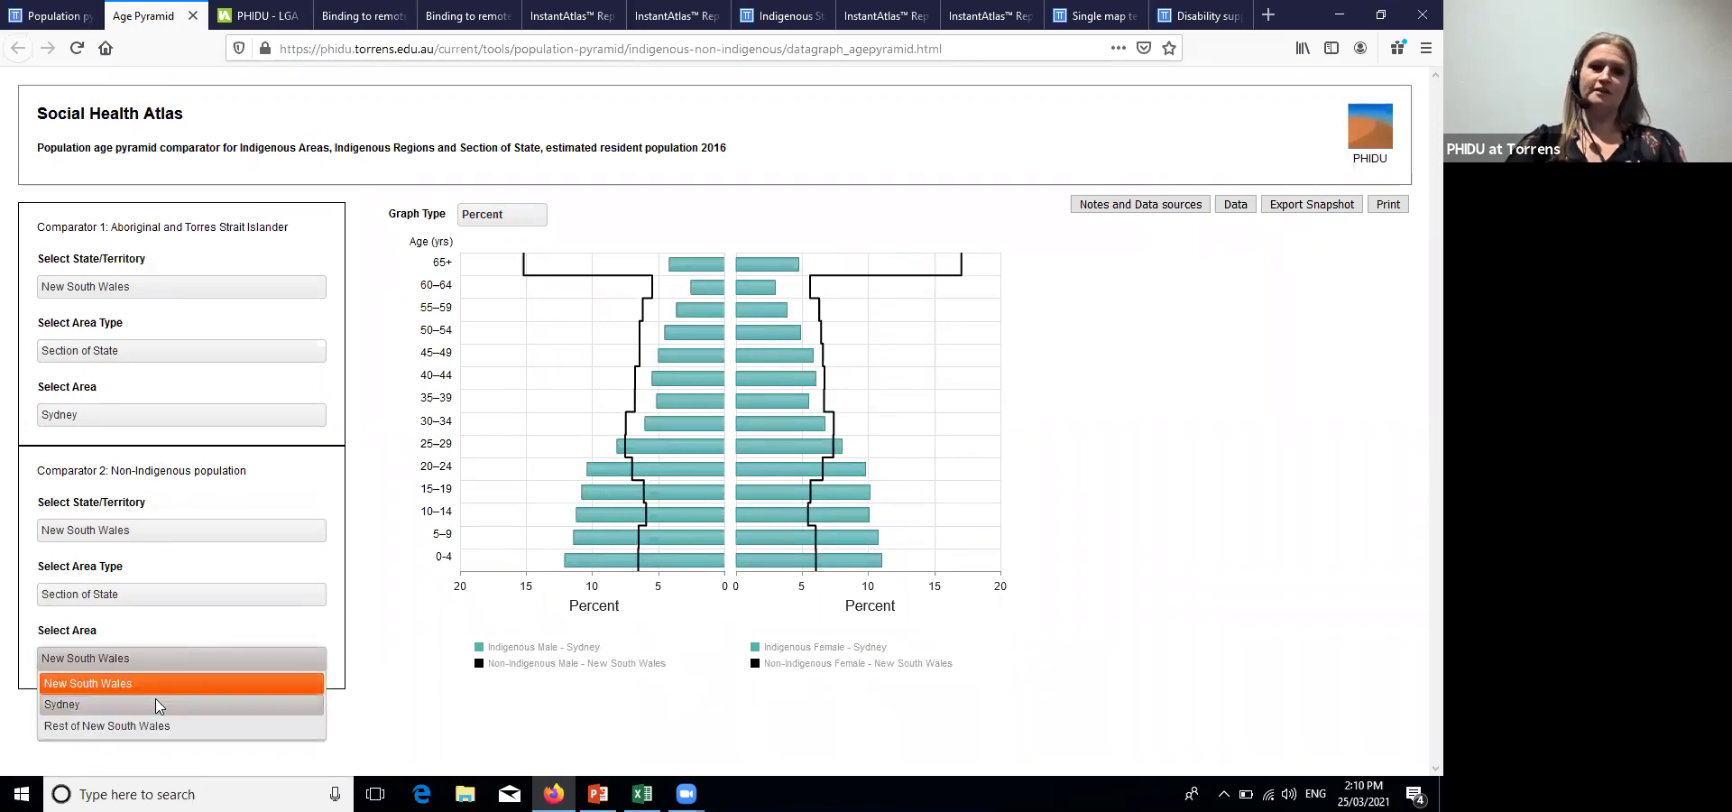
left_click(155, 705)
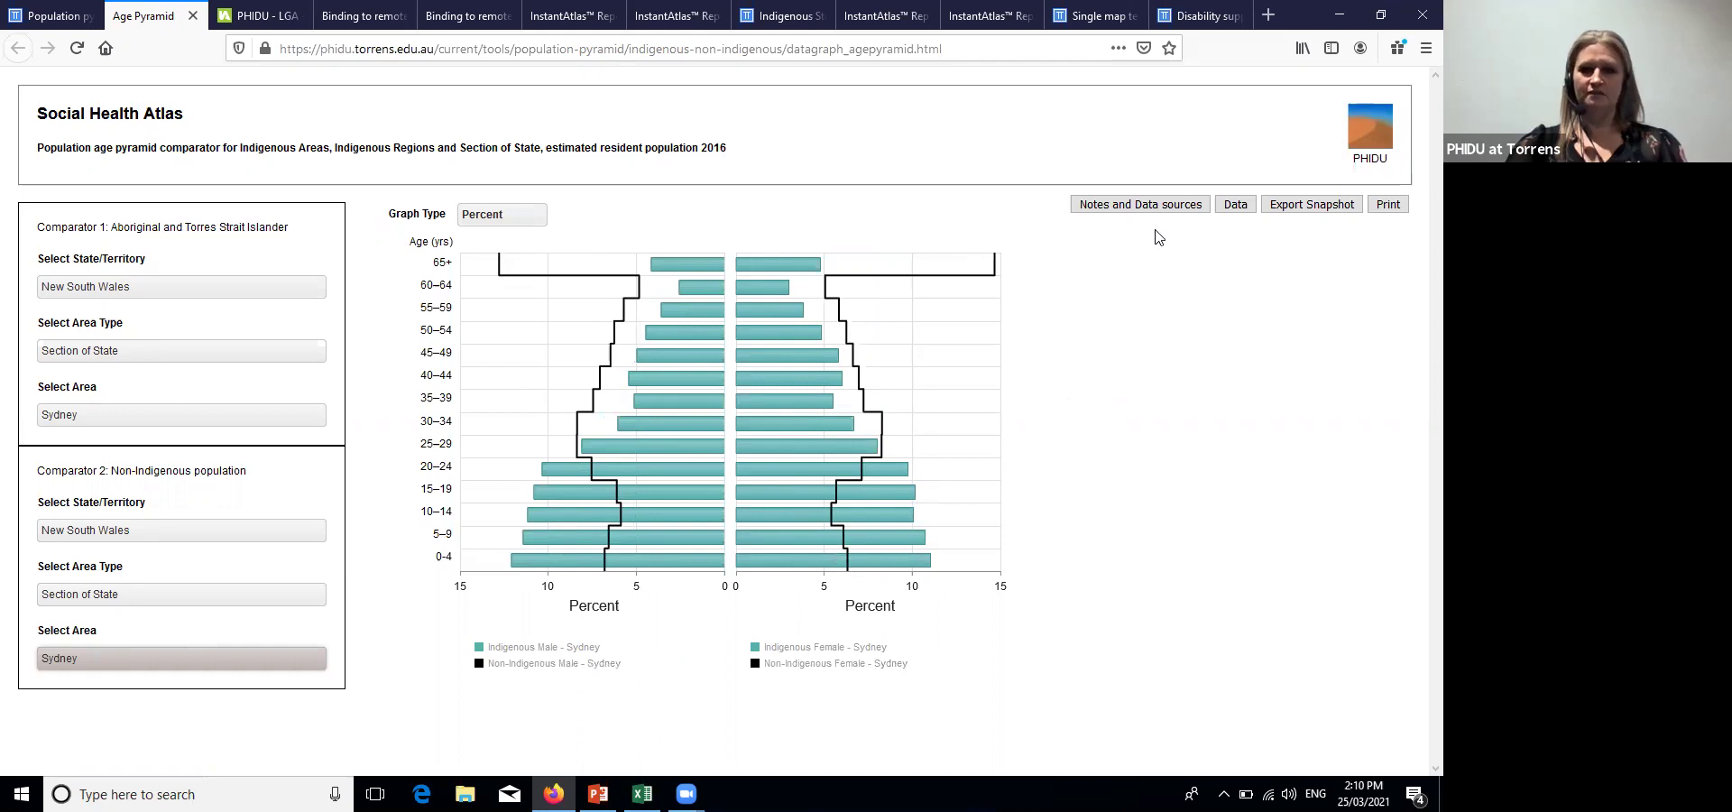
left_click(1236, 206)
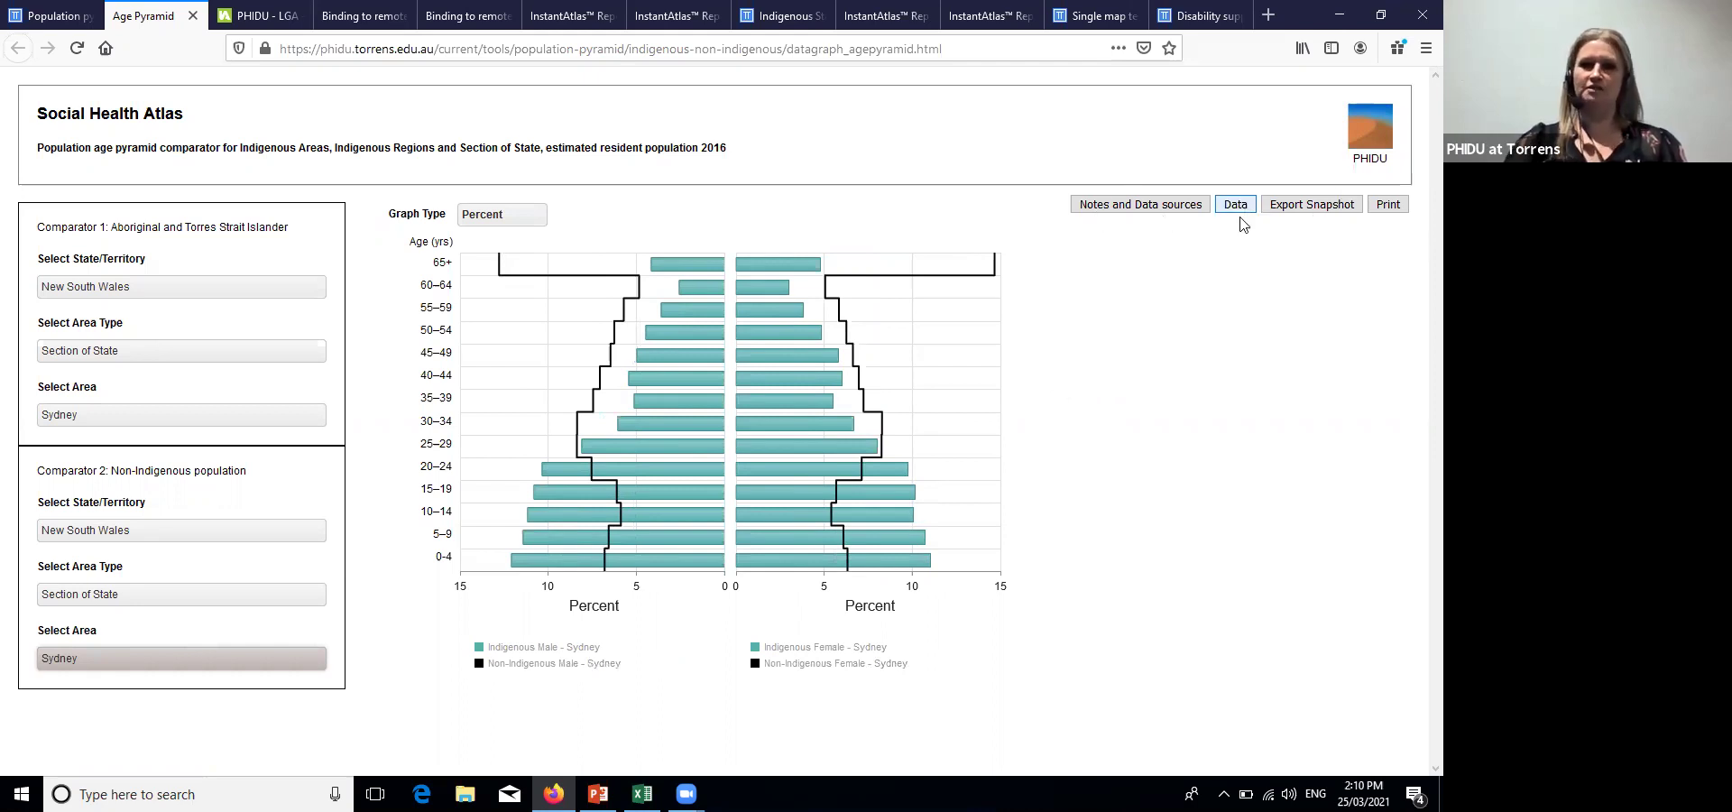
Open the Total Australian populations, 2019 ERP pyramid and set Comparator 1 to South Australia, LGAs, Victor Harbor (C)
left_click(52, 16)
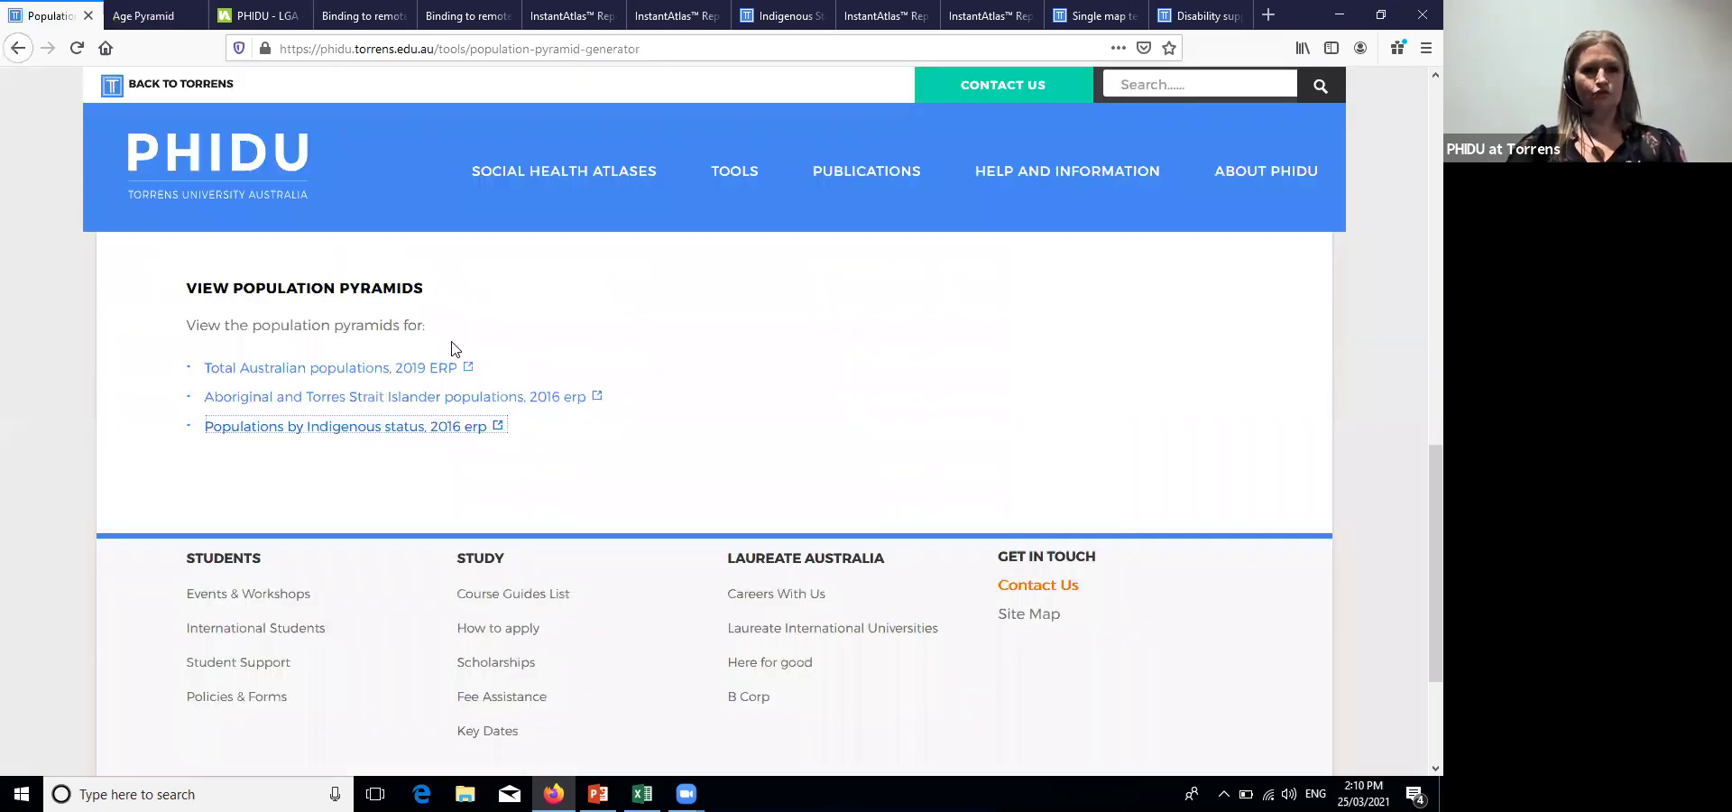
left_click(347, 368)
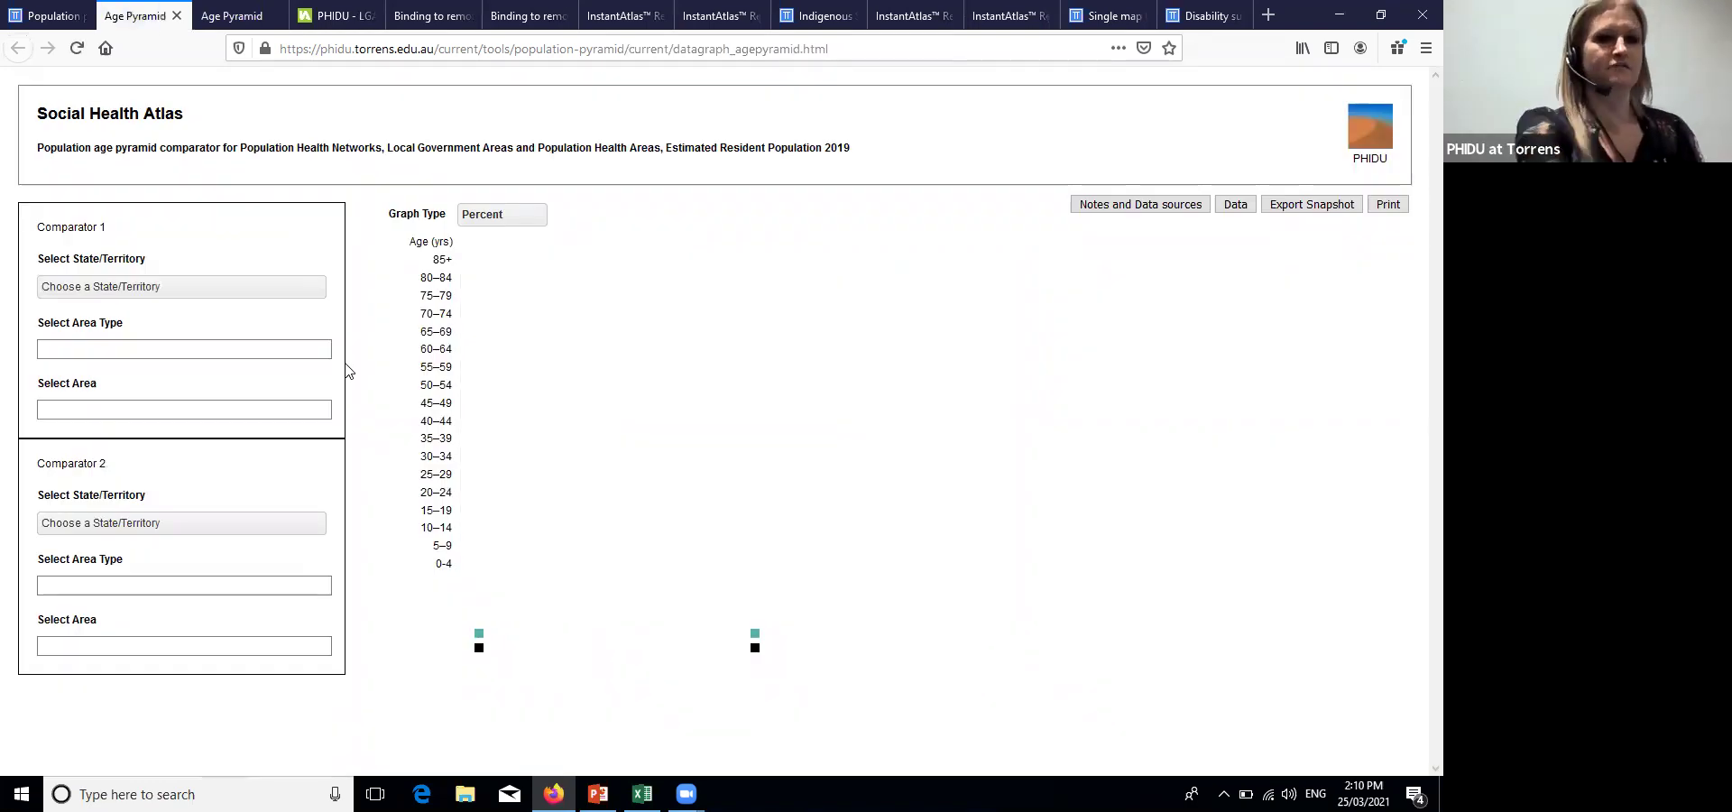
left_click(250, 289)
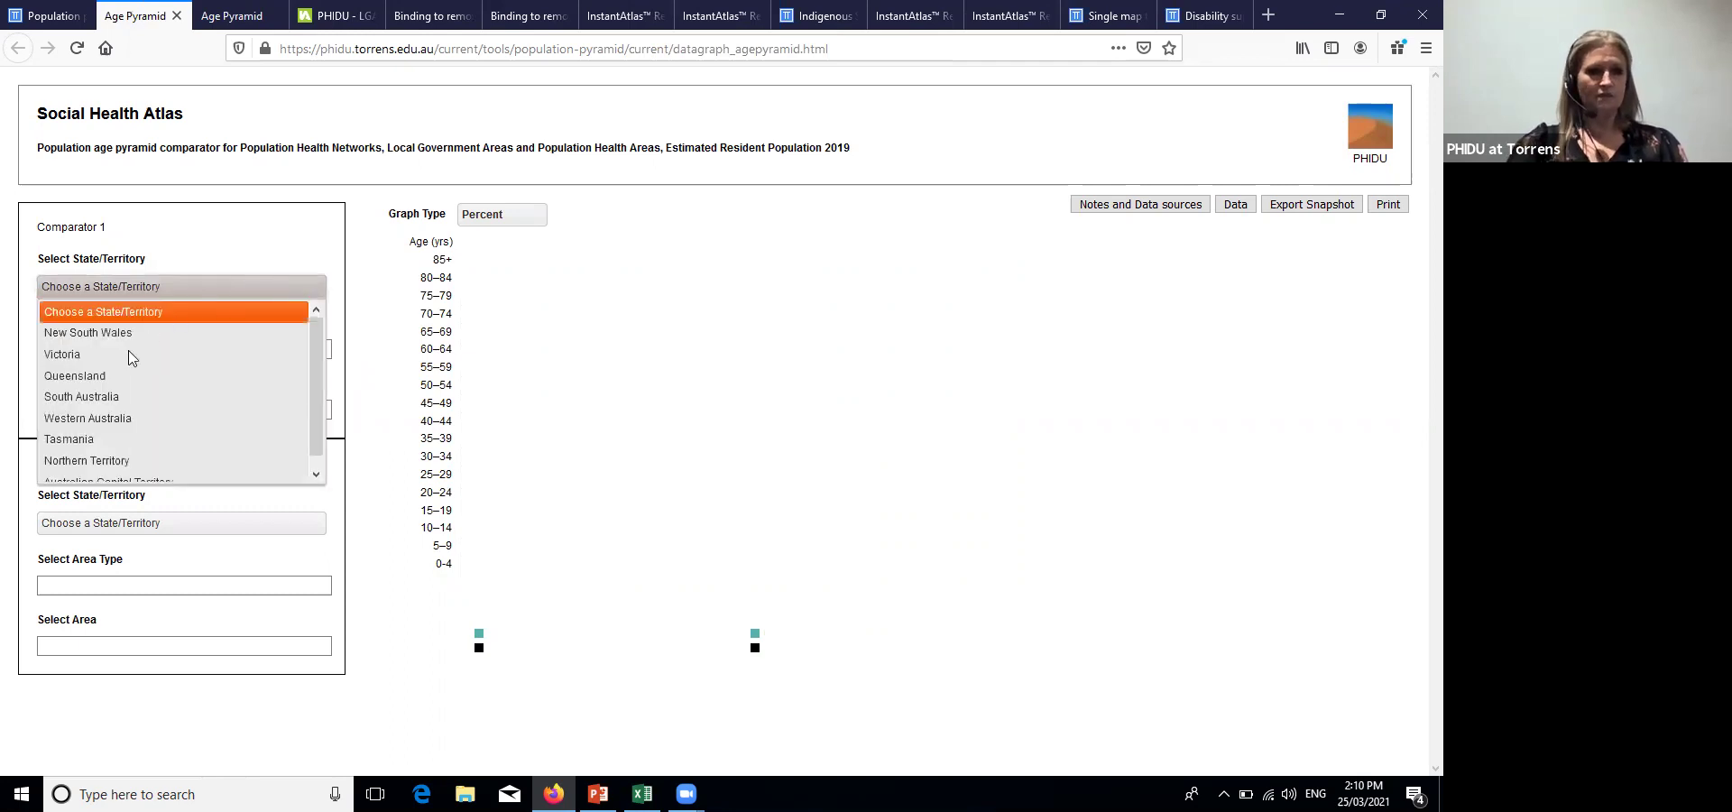
left_click(123, 397)
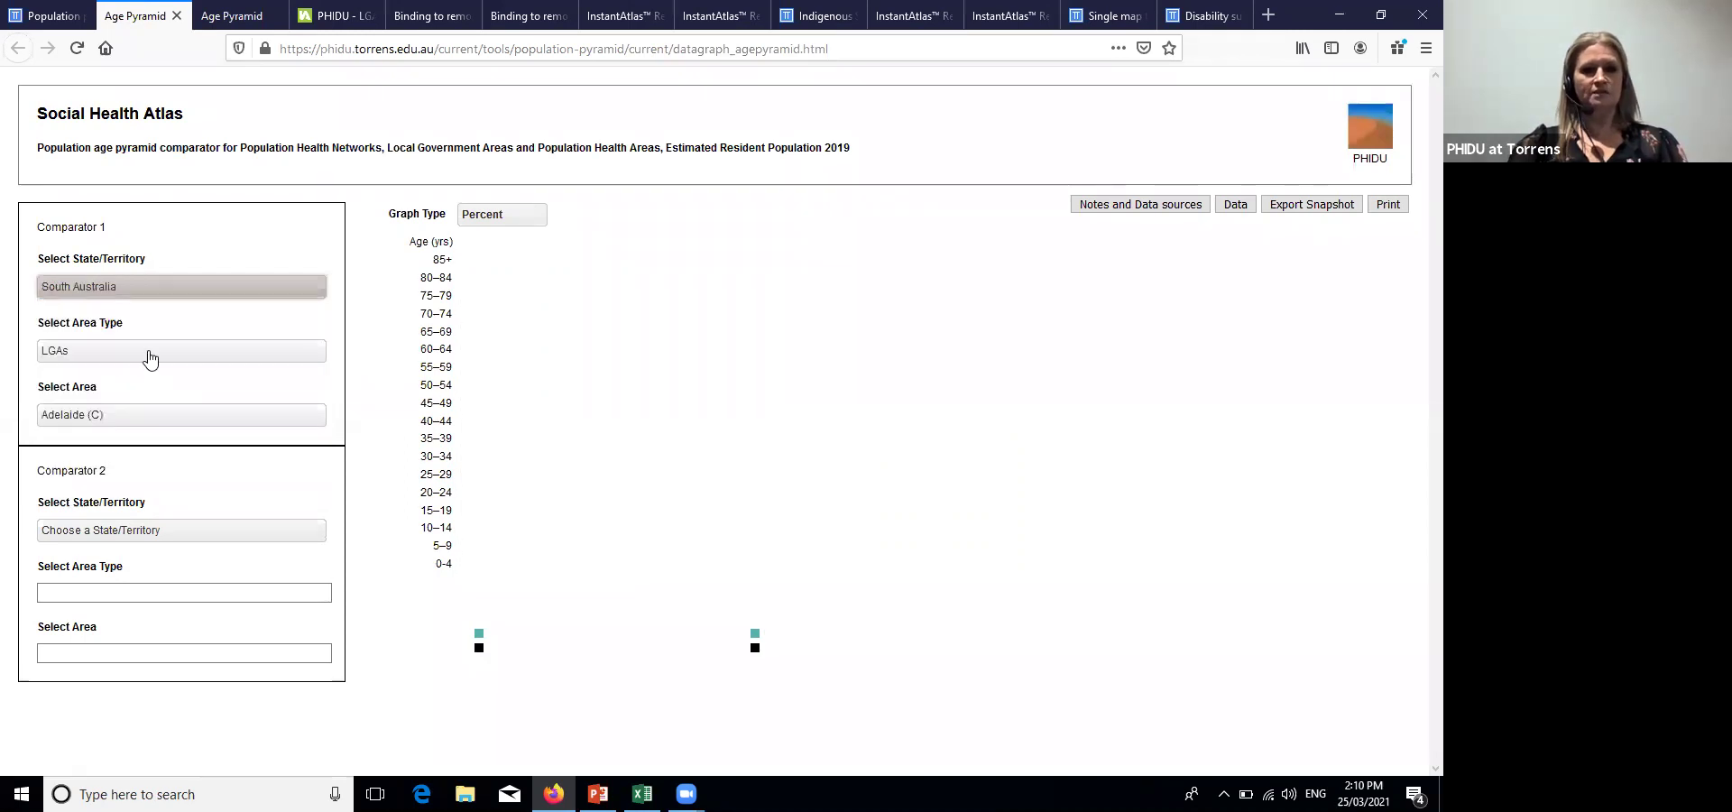
left_click(150, 359)
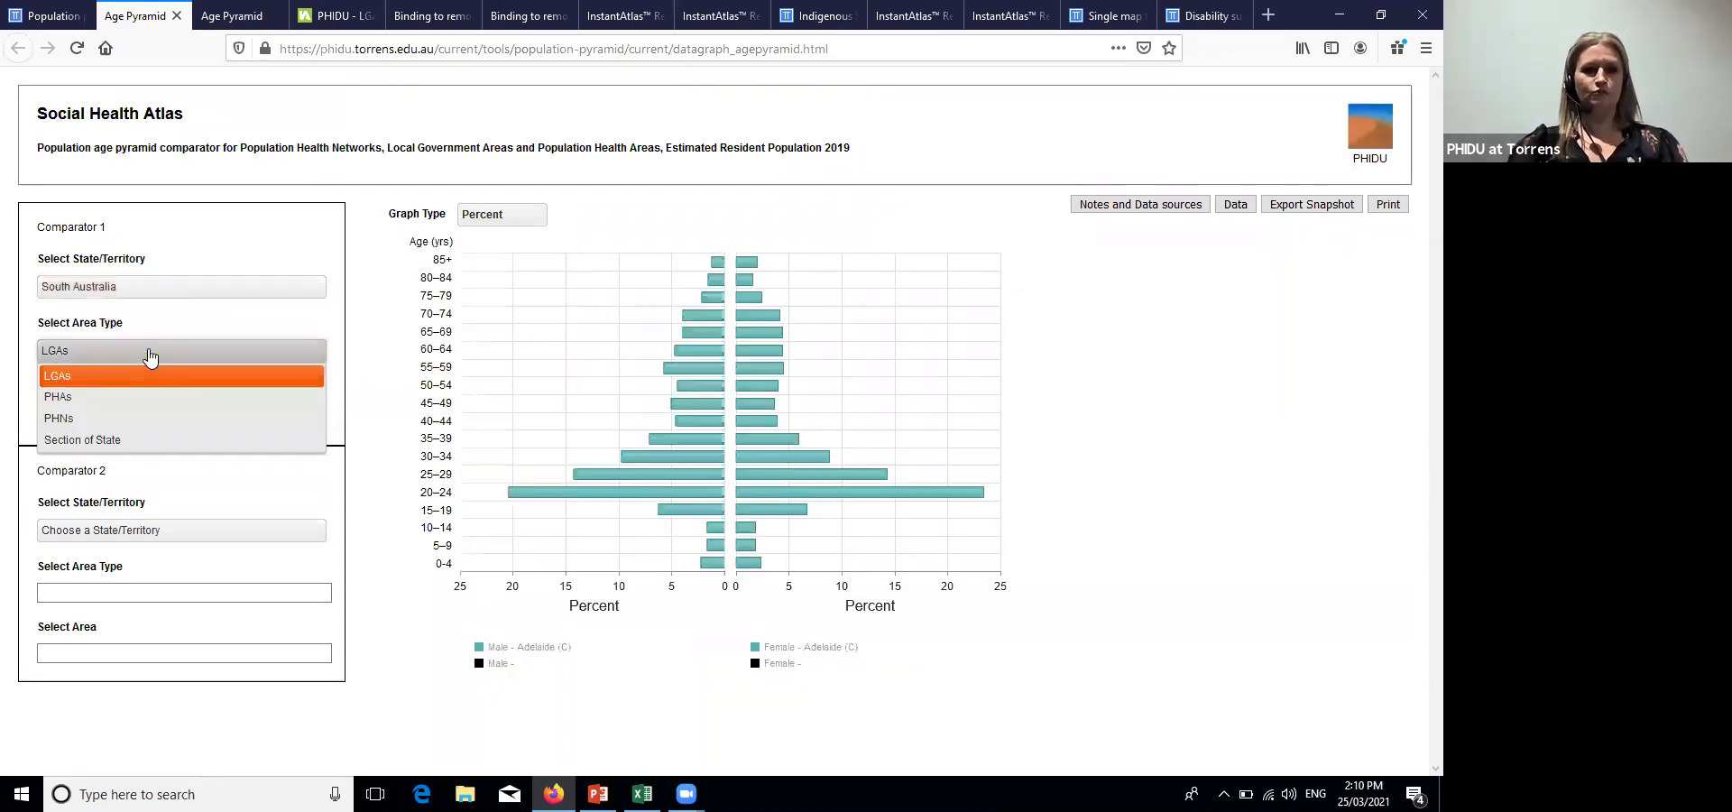
left_click(150, 358)
left_click(150, 418)
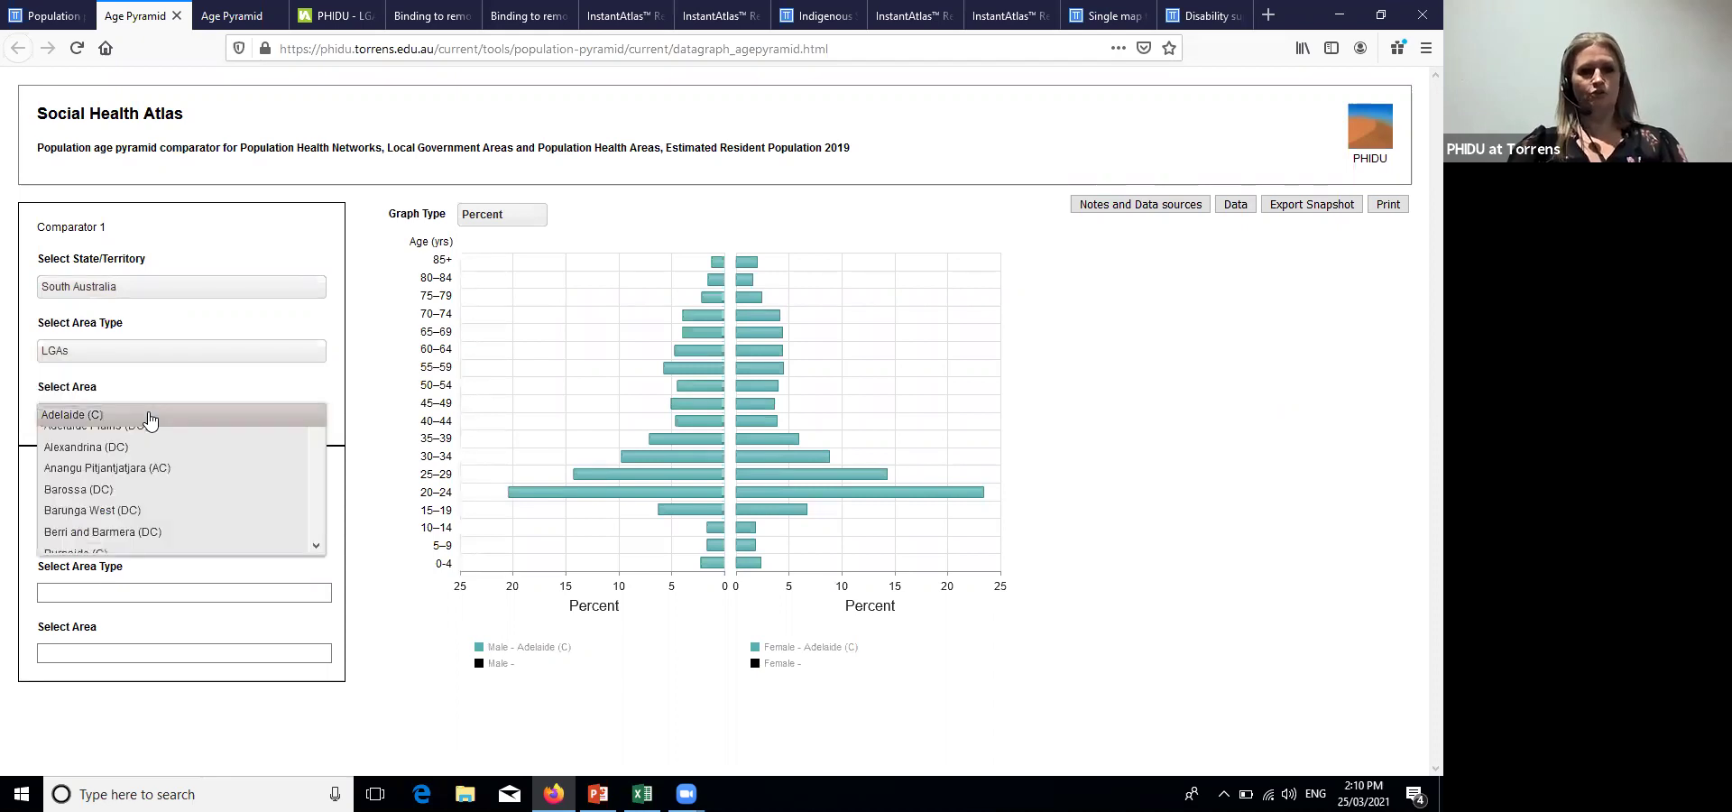
key("v")
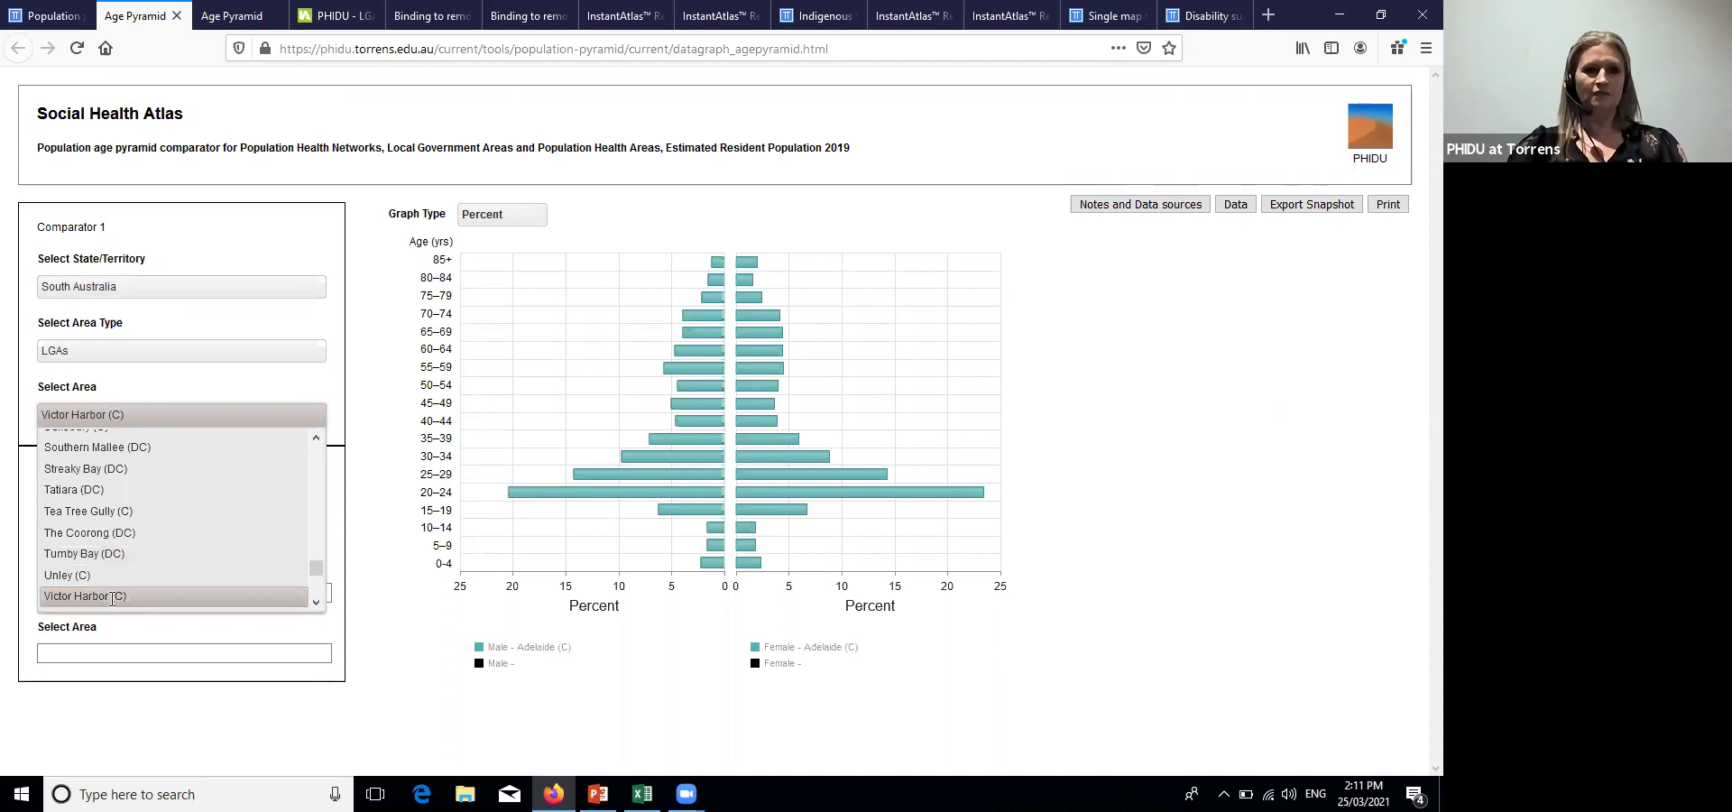
key("Return")
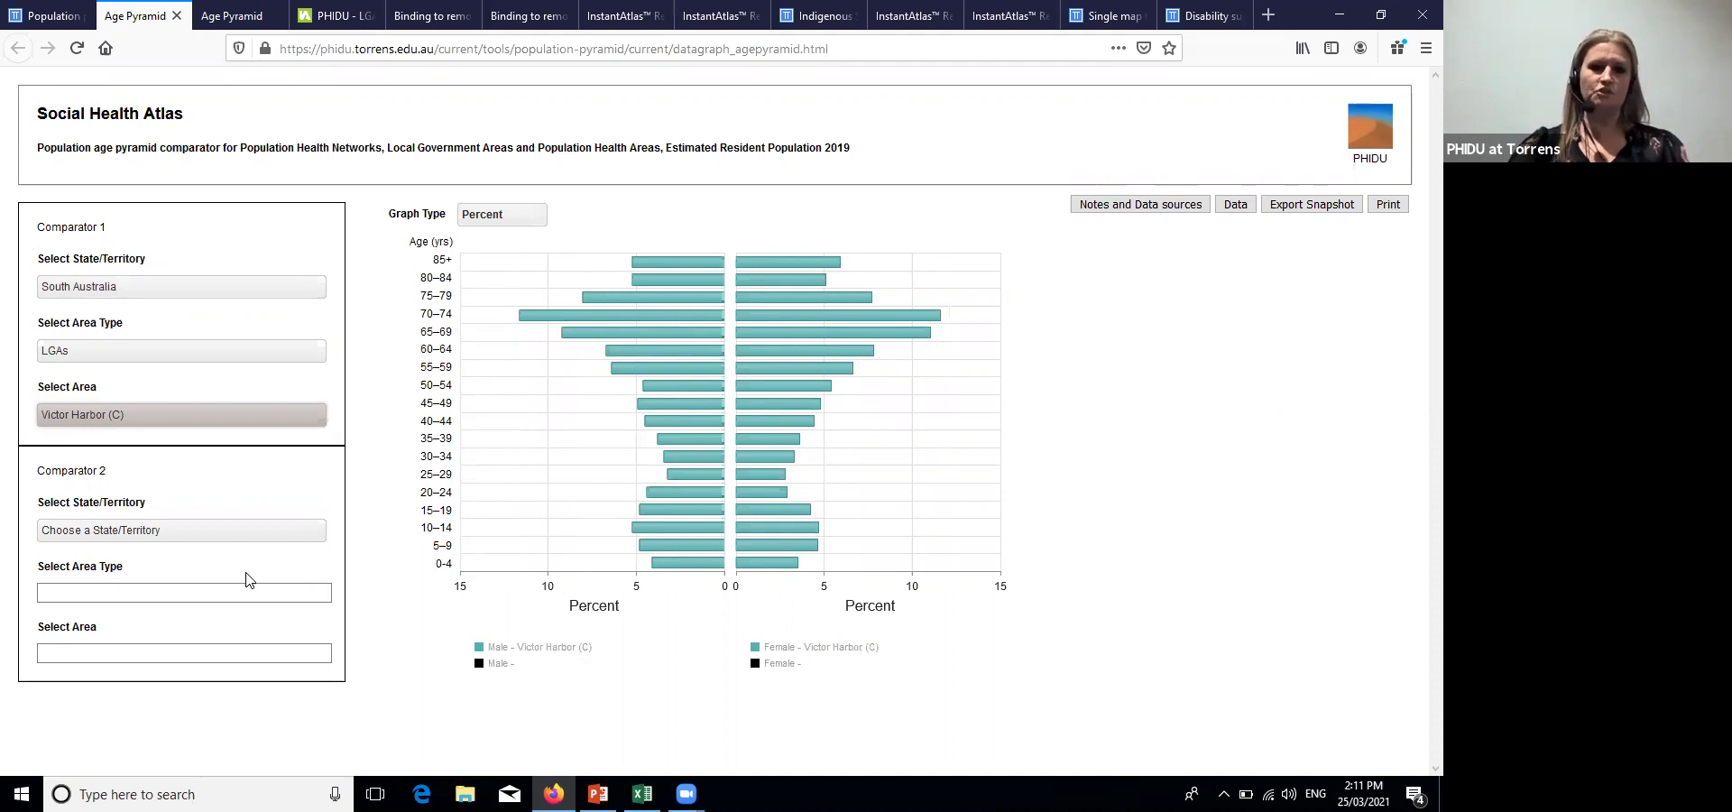
Set Comparator 2 of the total population pyramid to South Australia, area type Section of State, area South Australia
left_click(133, 534)
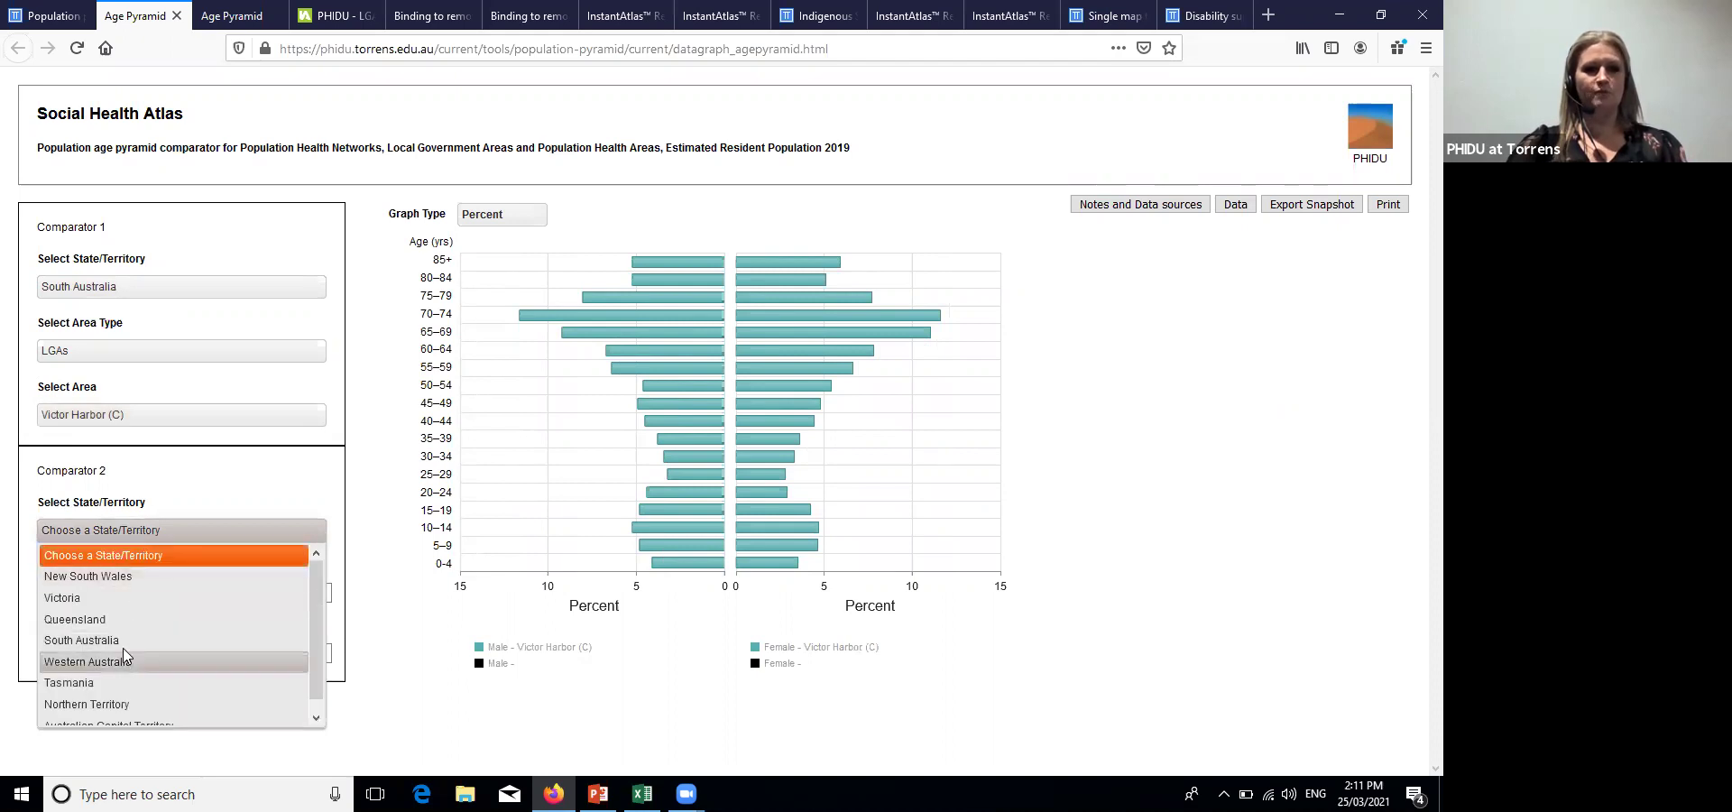
left_click(119, 640)
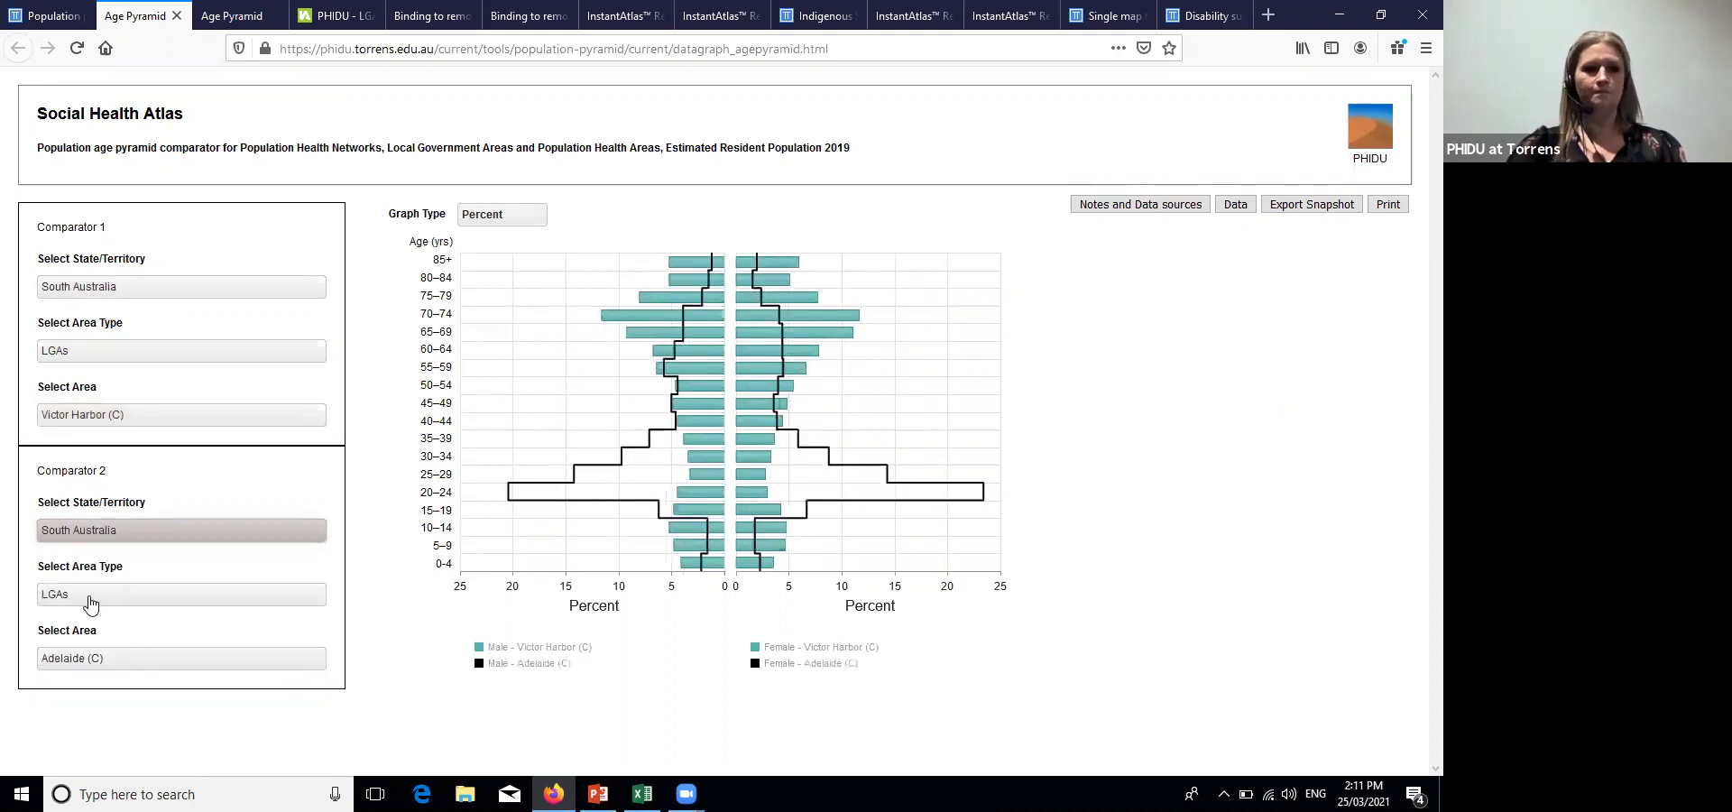
left_click(90, 602)
left_click(131, 685)
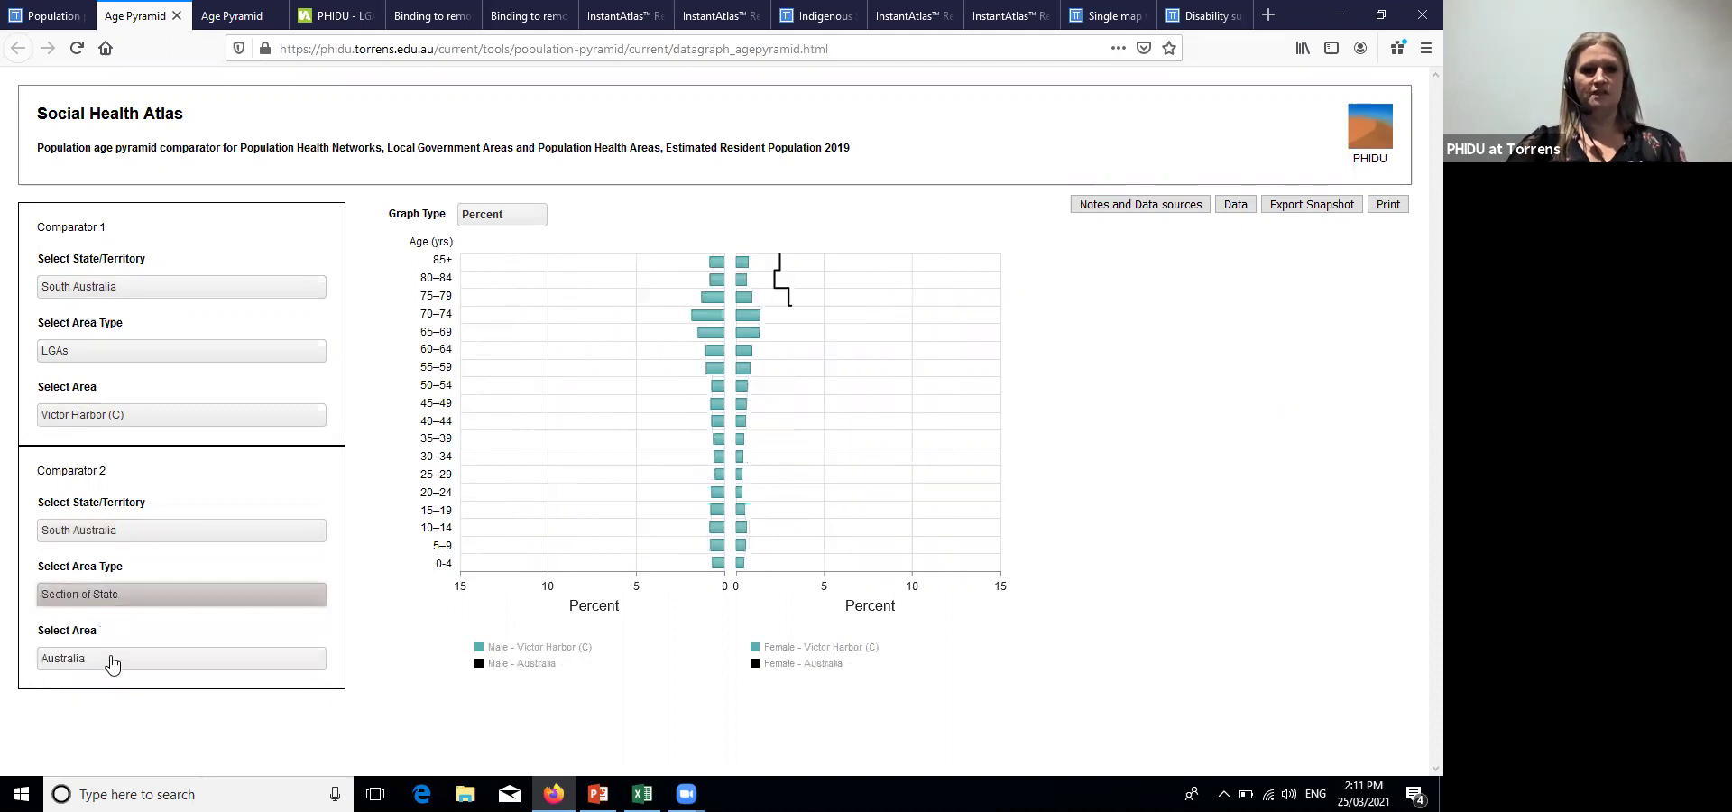
left_click(112, 664)
scroll(112, 664, "down", 1)
scroll(108, 617, "down", 1)
scroll(105, 608, "down", 3)
left_click(118, 505)
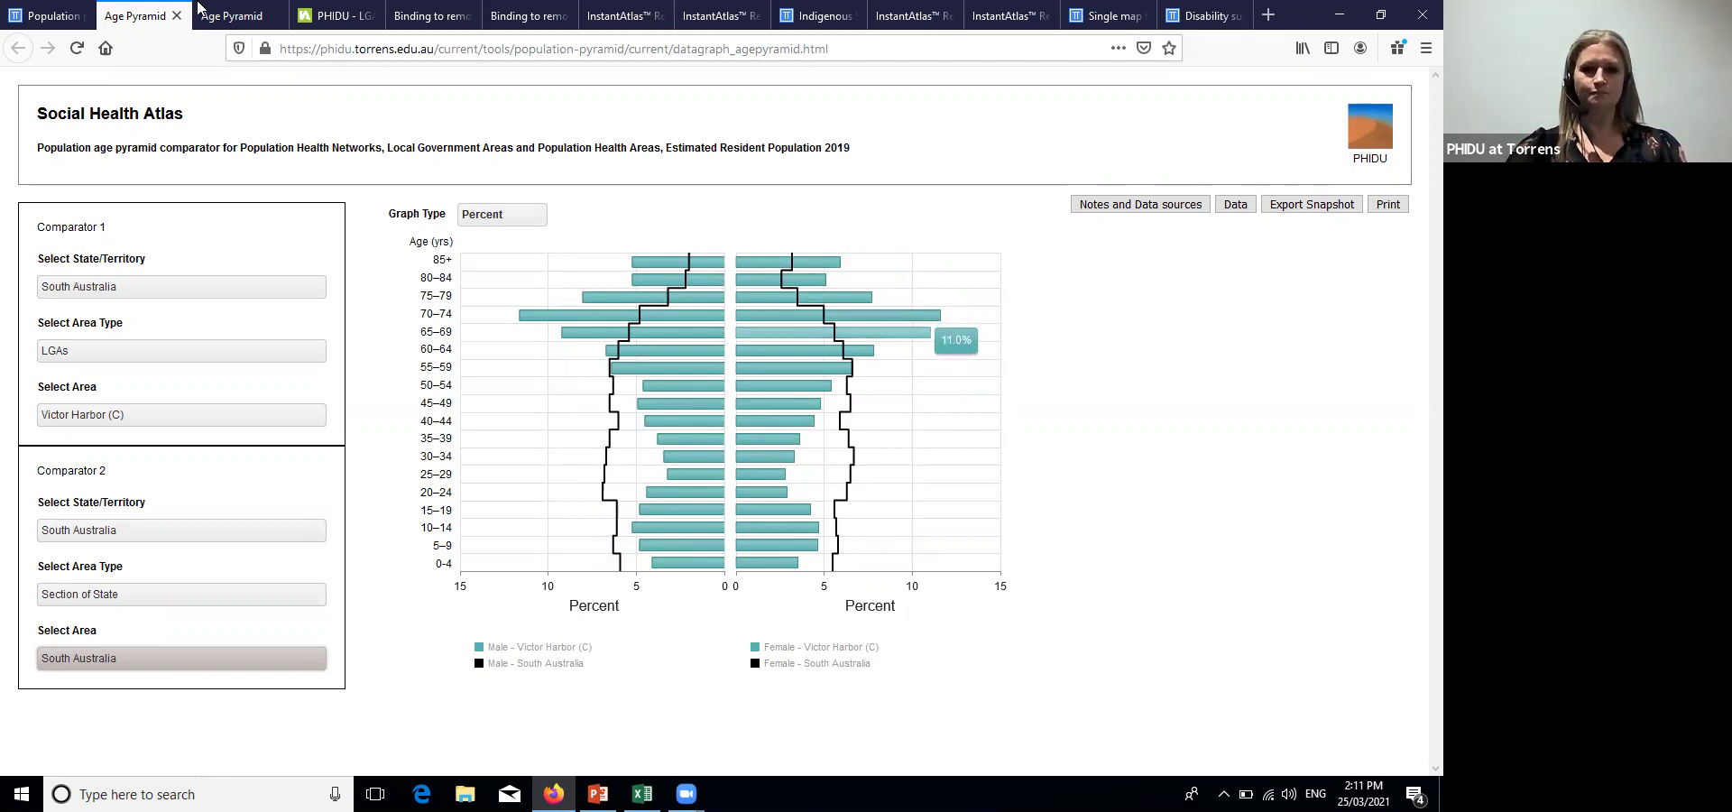
Return to the PHIDU website's population pyramid page and open the site's Publications page
left_click(51, 16)
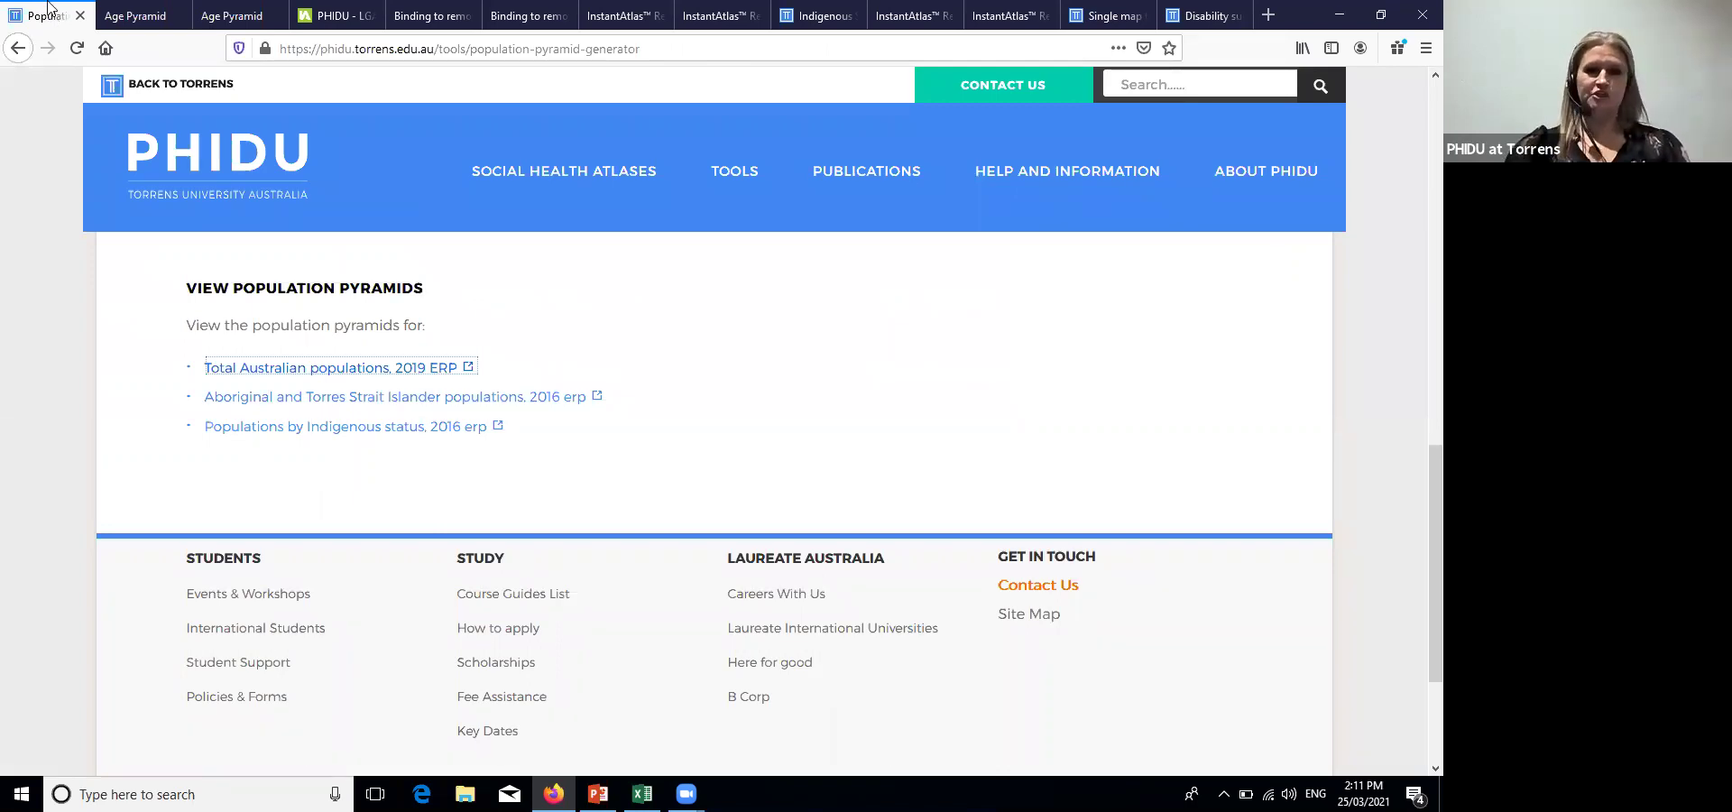
left_click(857, 185)
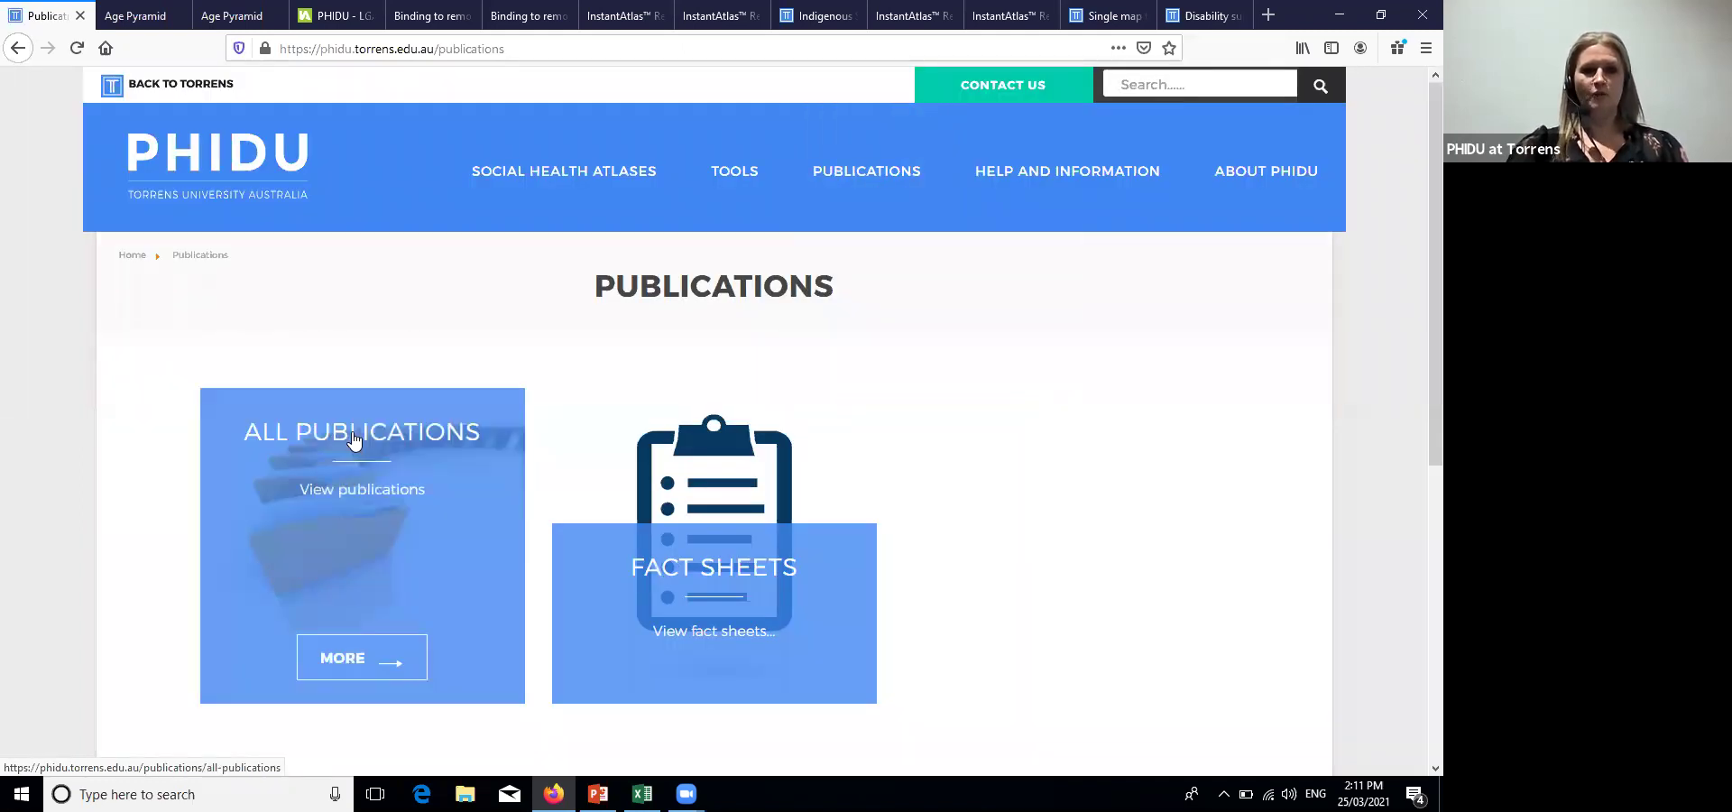
Look through the All Publications list and open the Fact Sheets page of the publications section
left_click(352, 433)
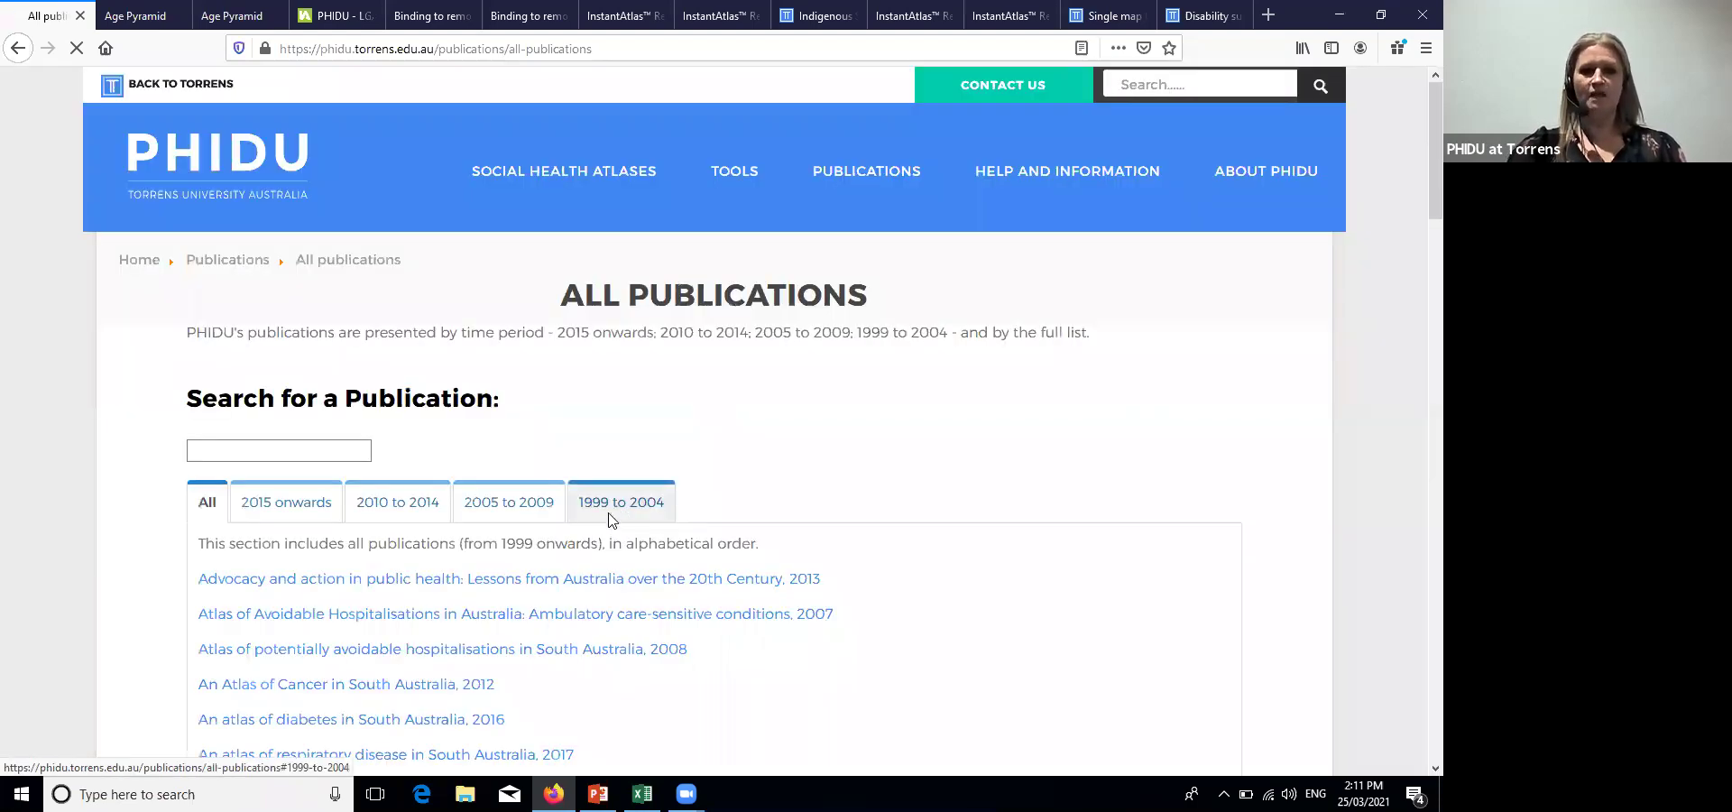
scroll(610, 519, "down", 2)
scroll(297, 352, "up", 1)
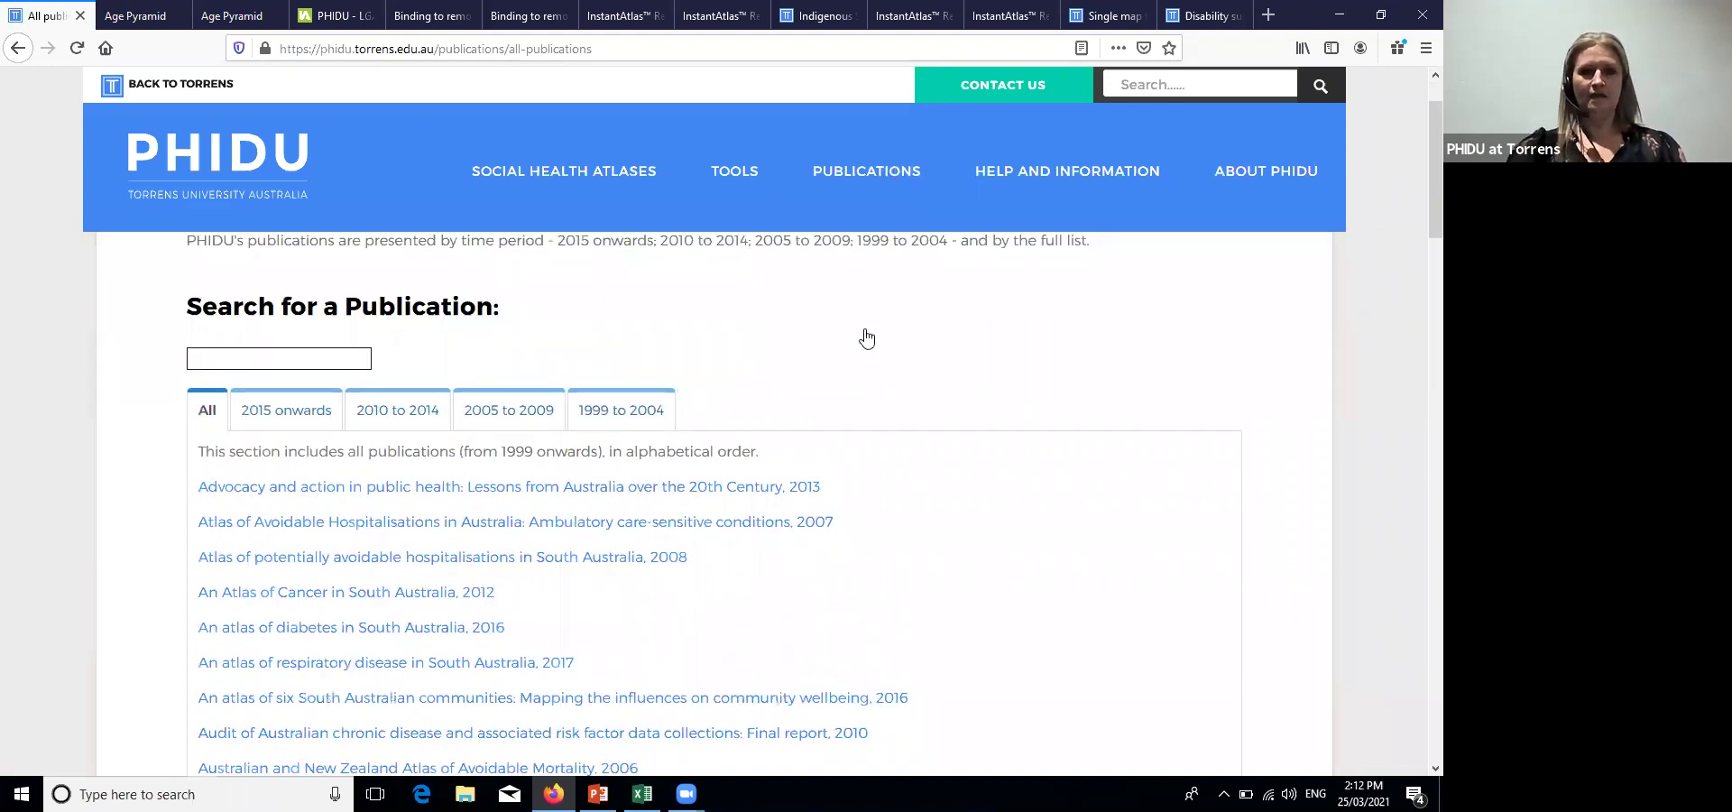
left_click(913, 332)
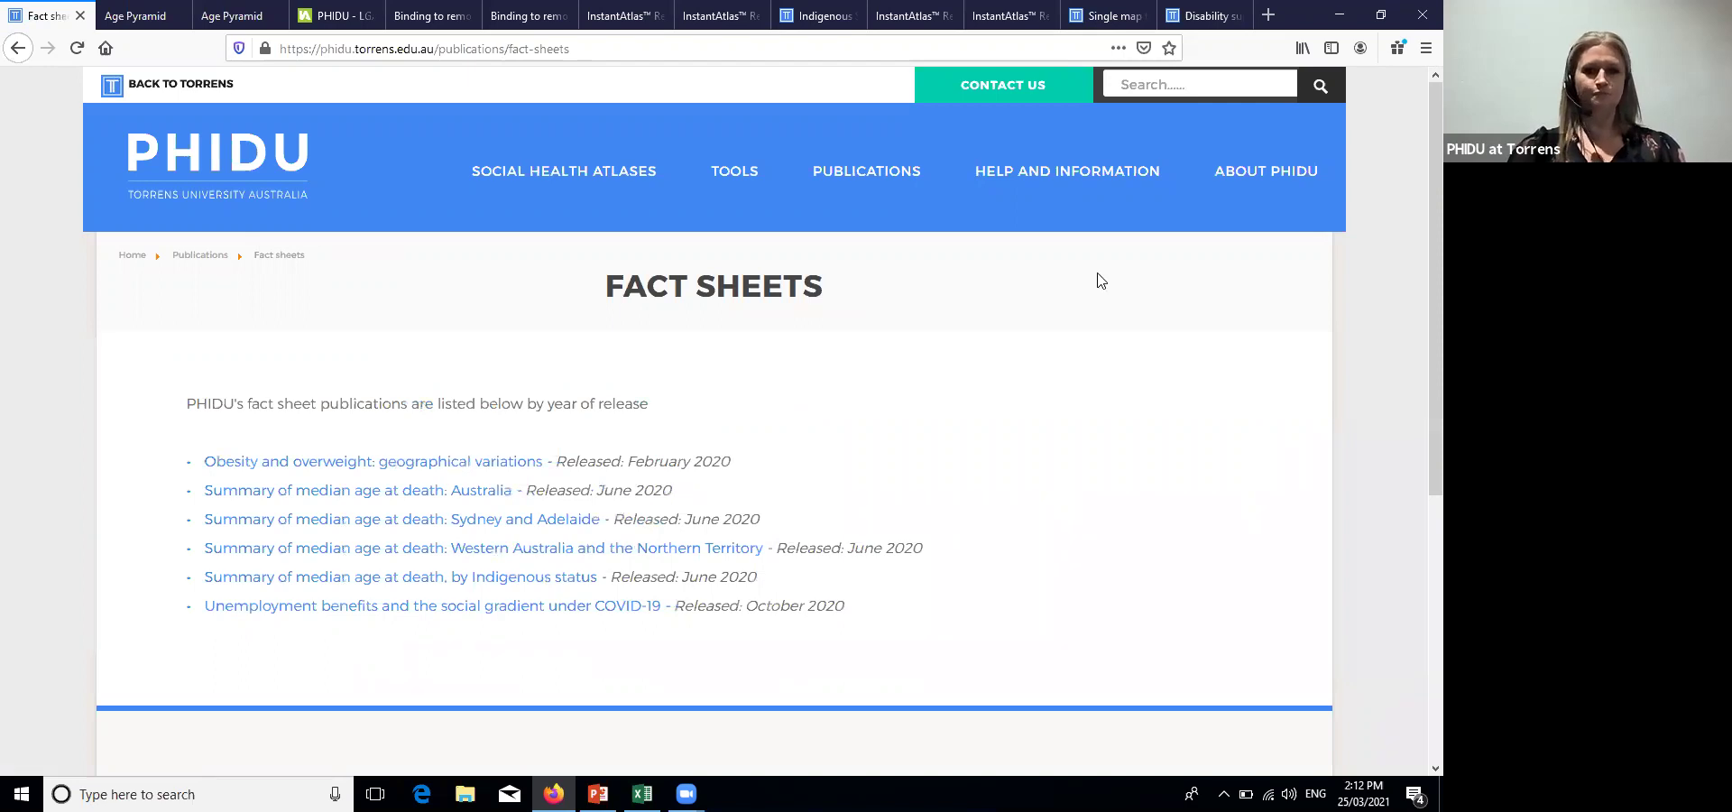
Open the Help and Information section and view its Latest Releases page
mouse_move(1073, 176)
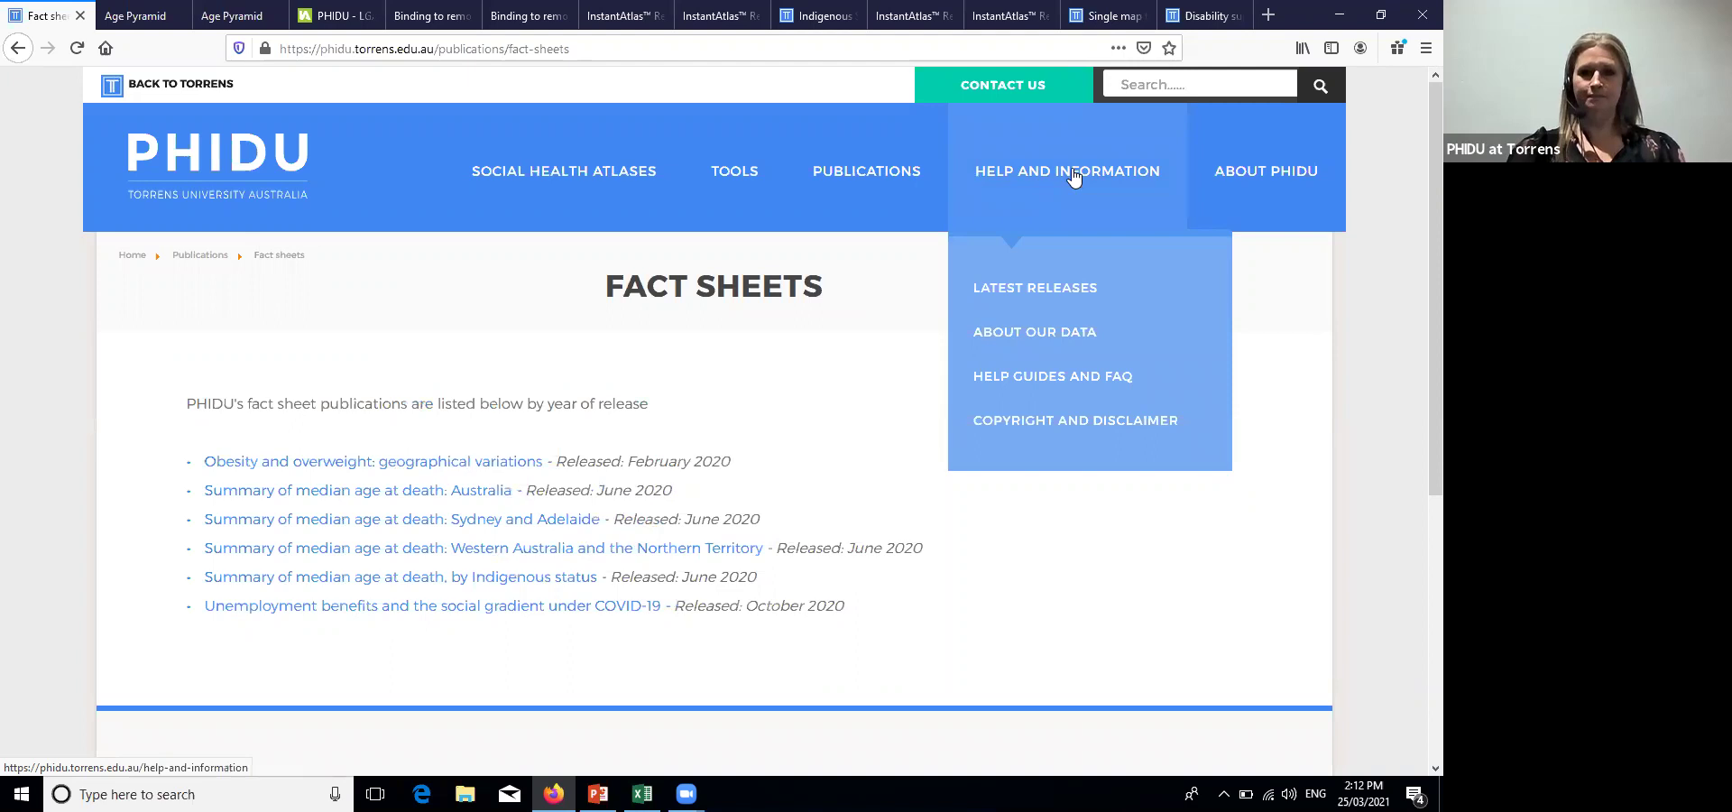
left_click(1073, 177)
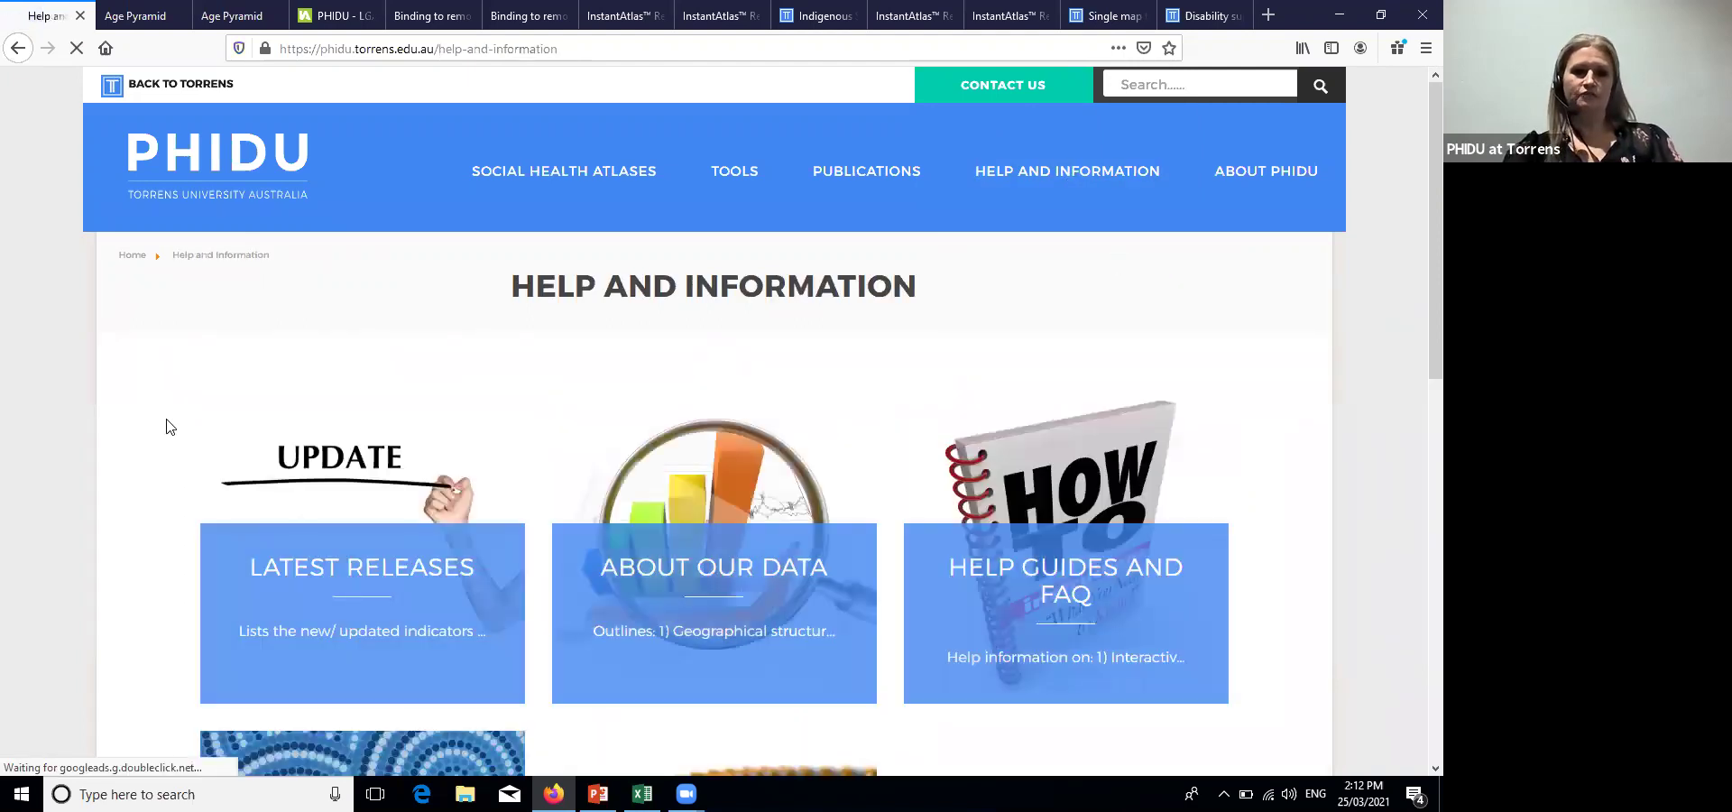
scroll(352, 411, "down", 2)
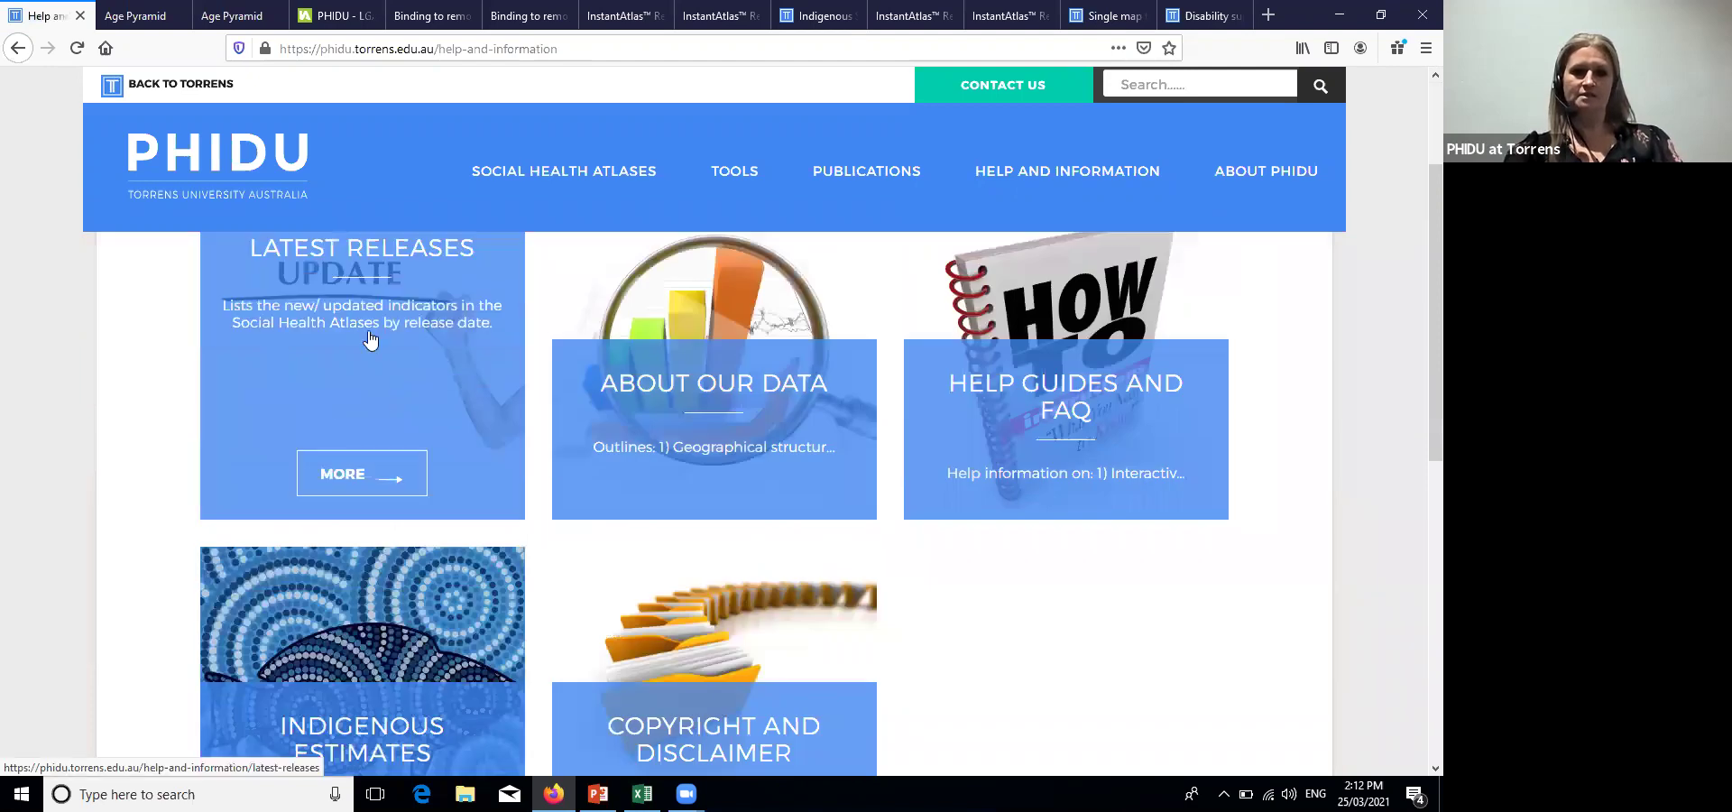
left_click(370, 336)
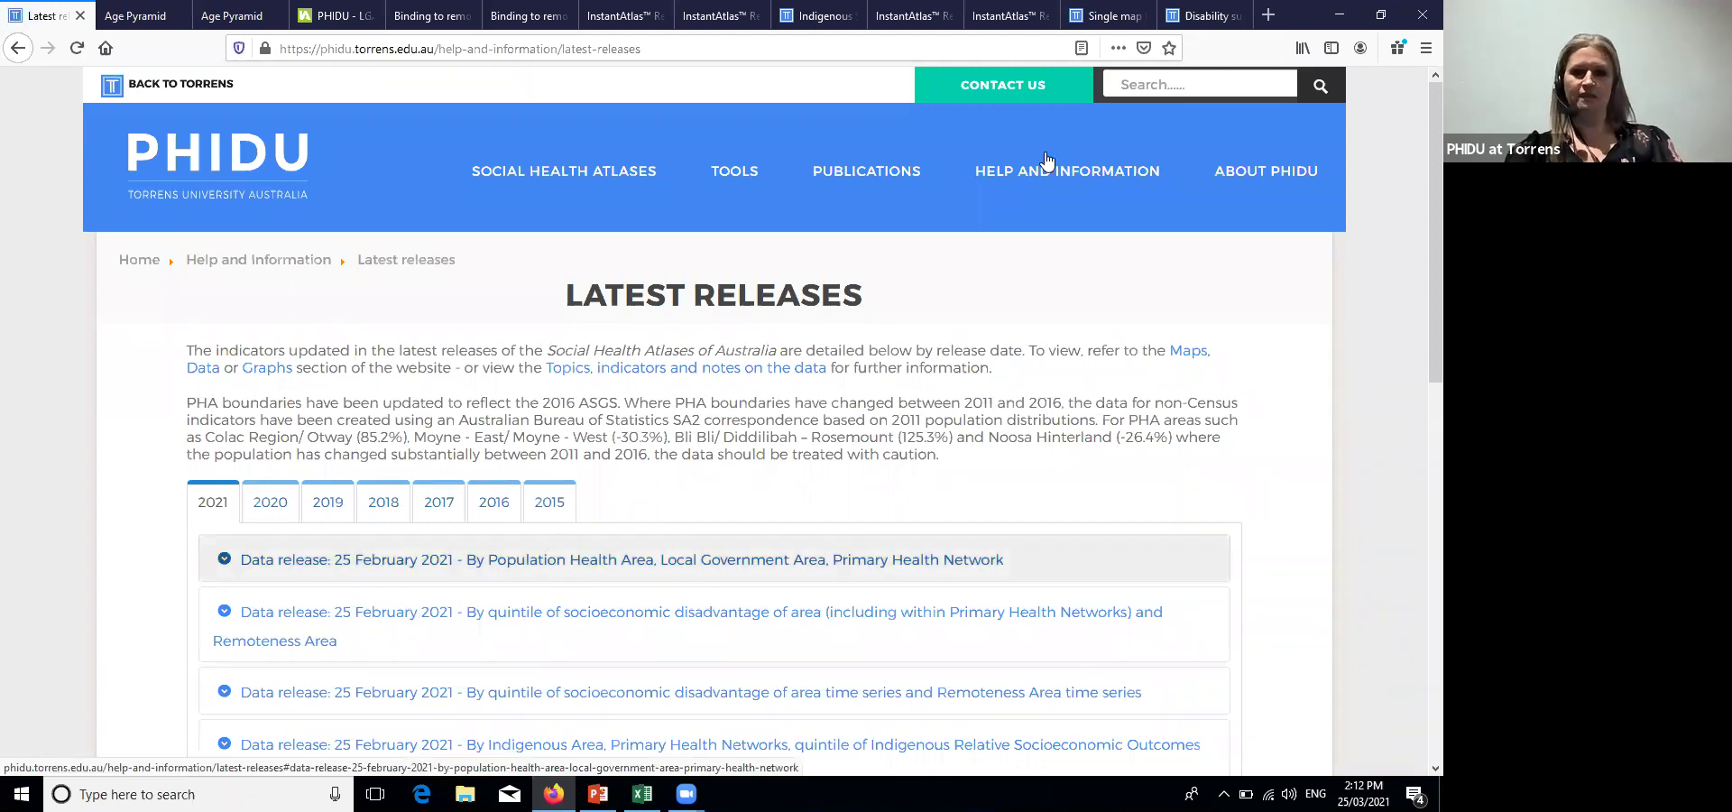
Return to Help and Information, open Help Guides and FAQ, and look over the available guides and video tutorials
mouse_move(1046, 160)
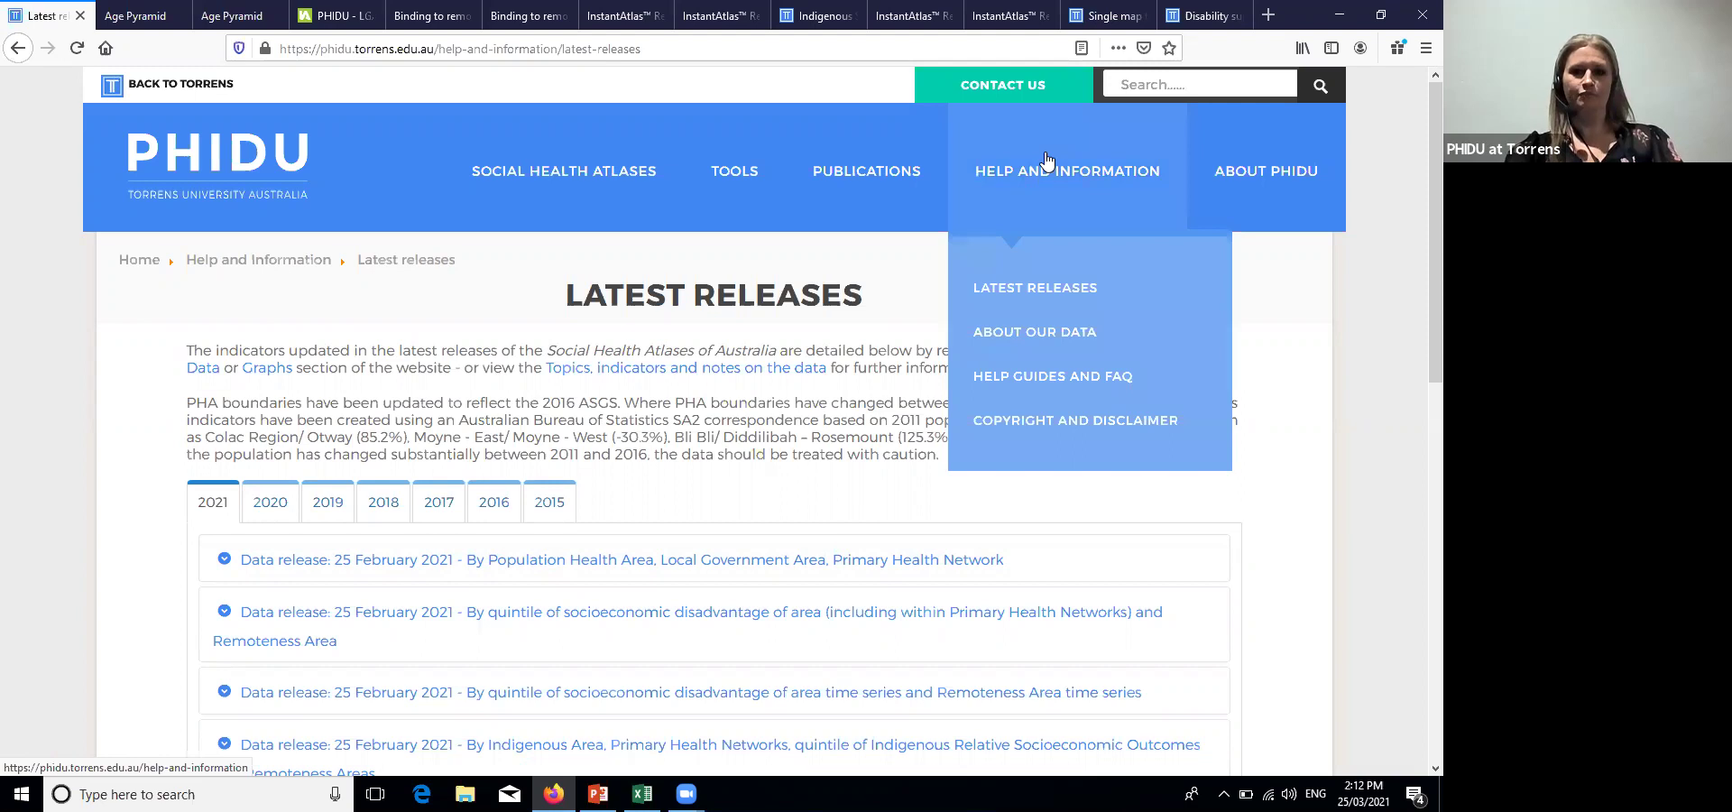
left_click(1046, 160)
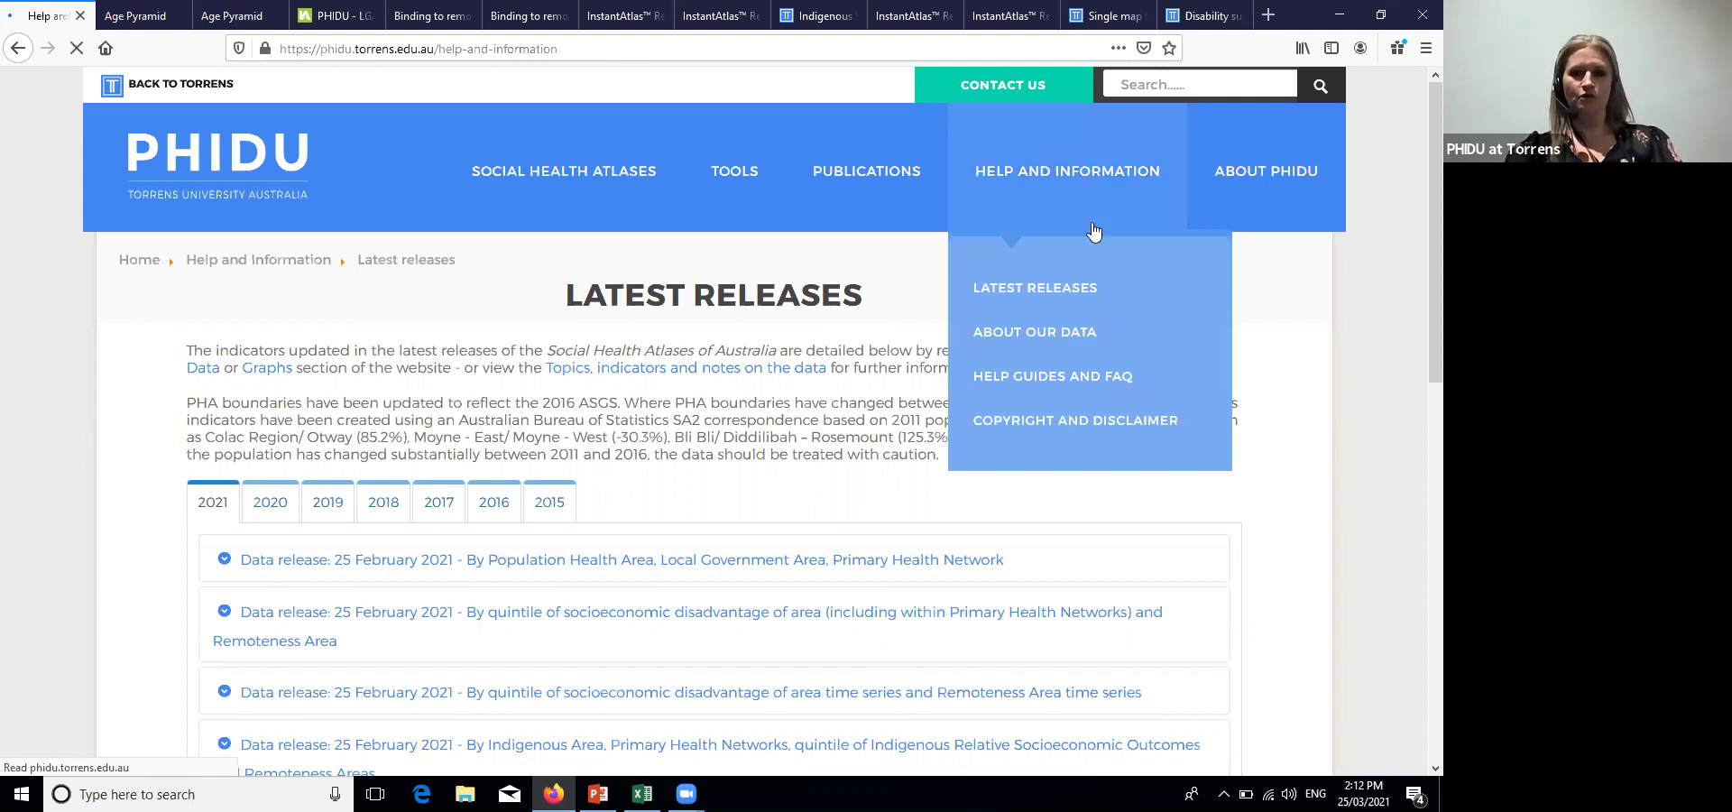
mouse_move(735, 542)
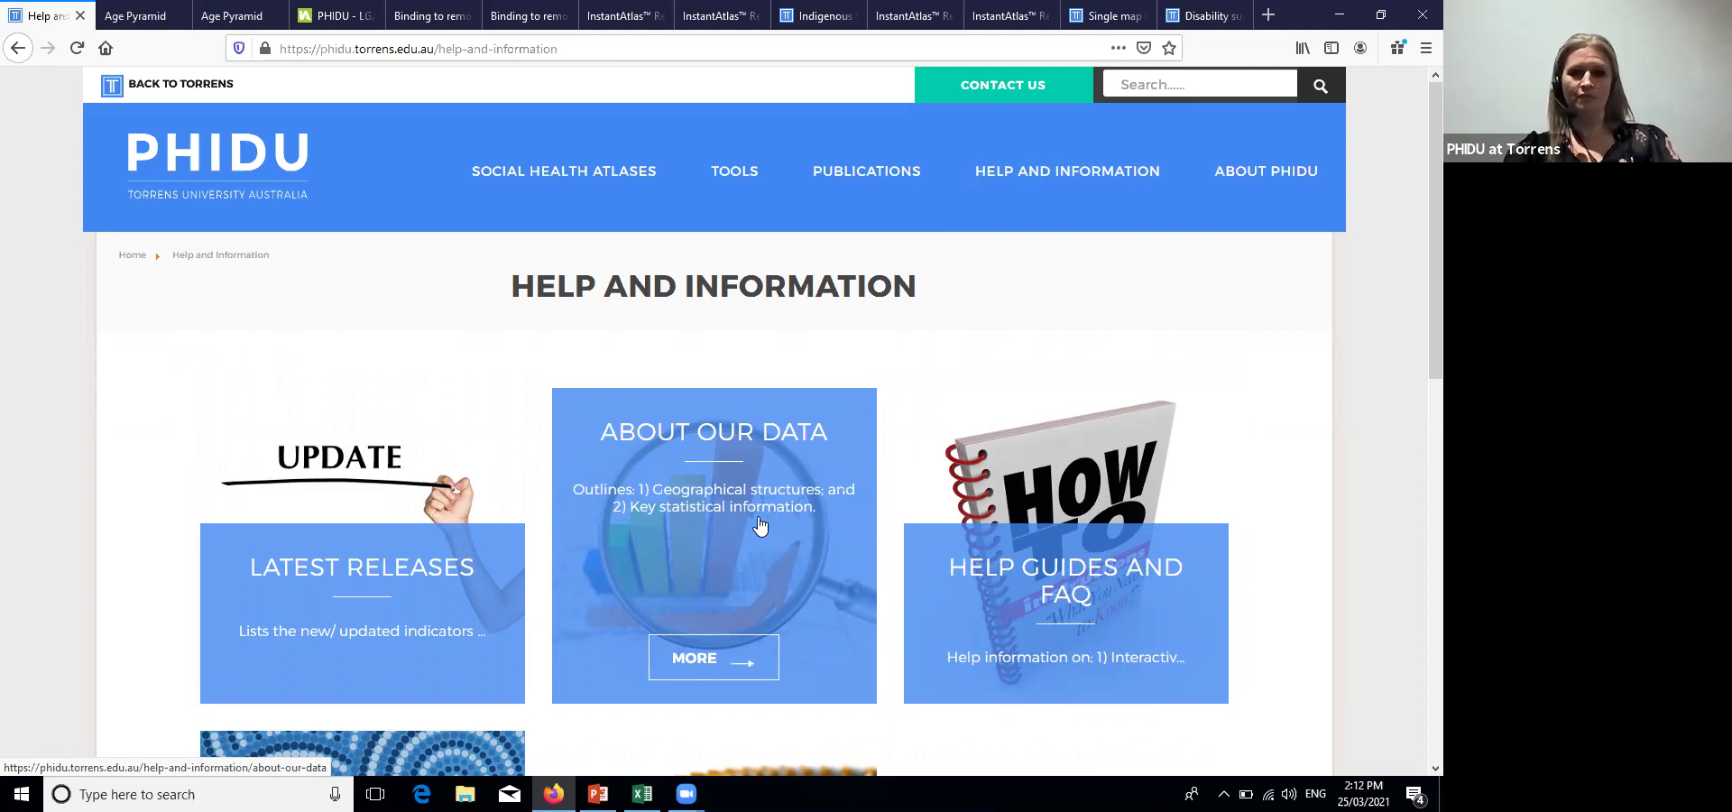
left_click(1100, 475)
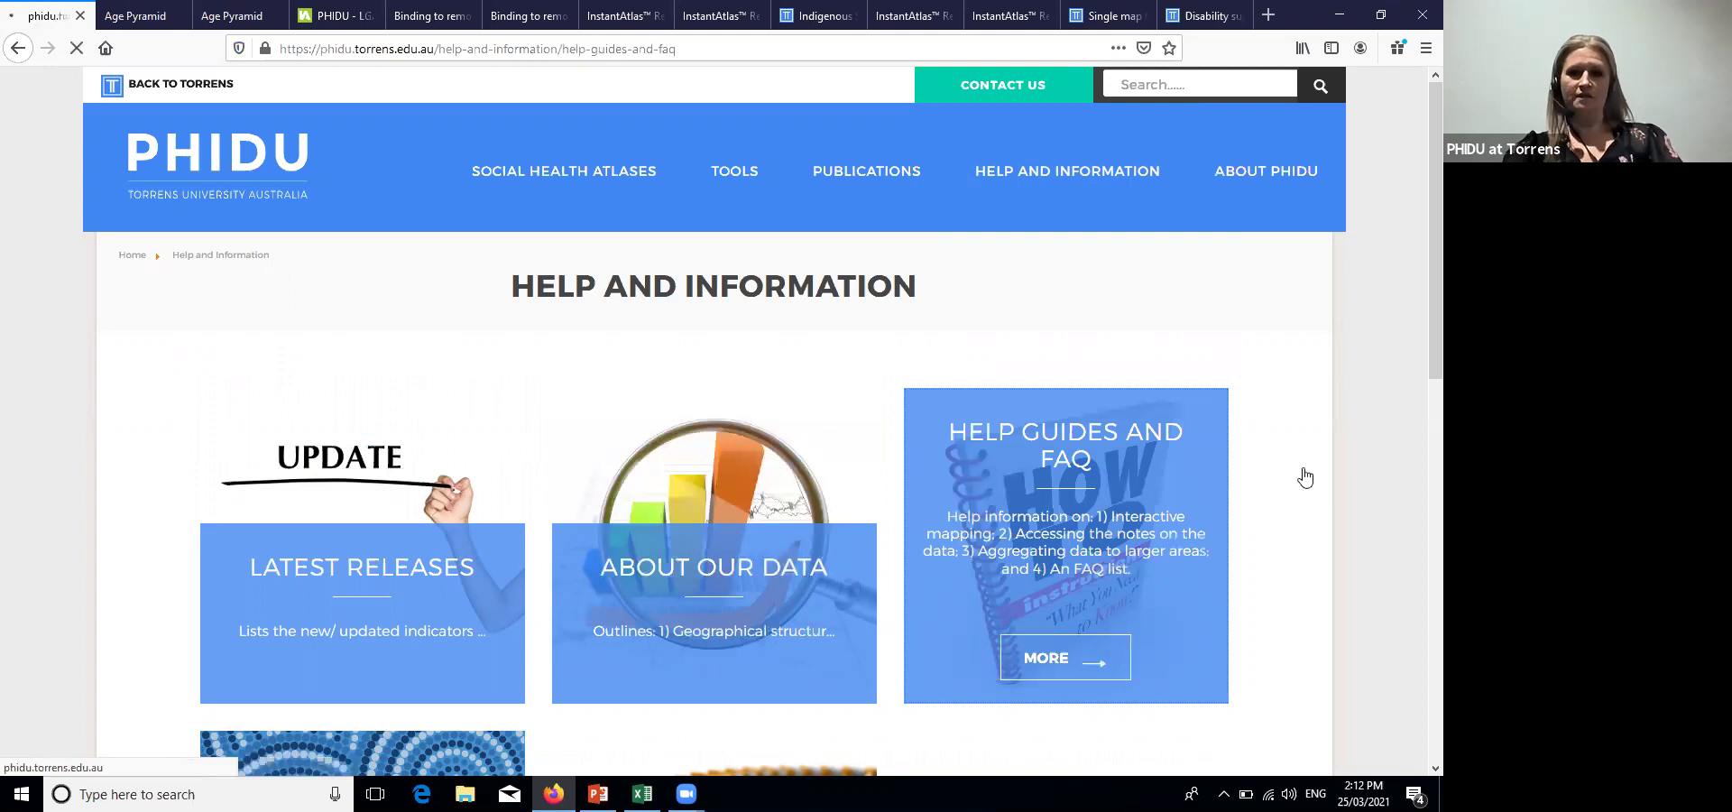
scroll(1304, 473, "down", 2)
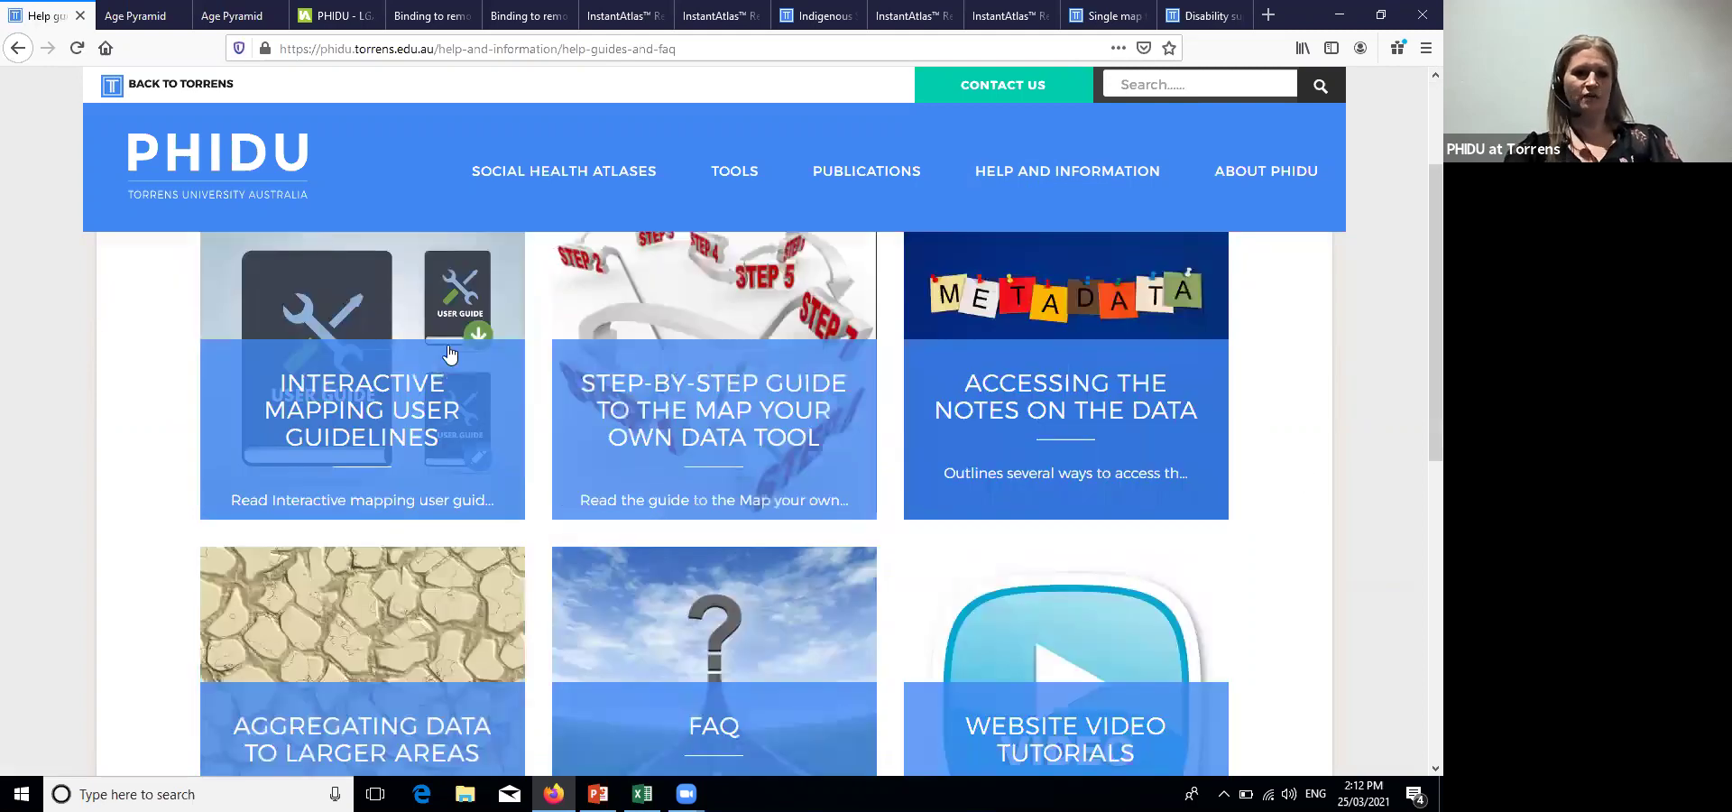
mouse_move(388, 351)
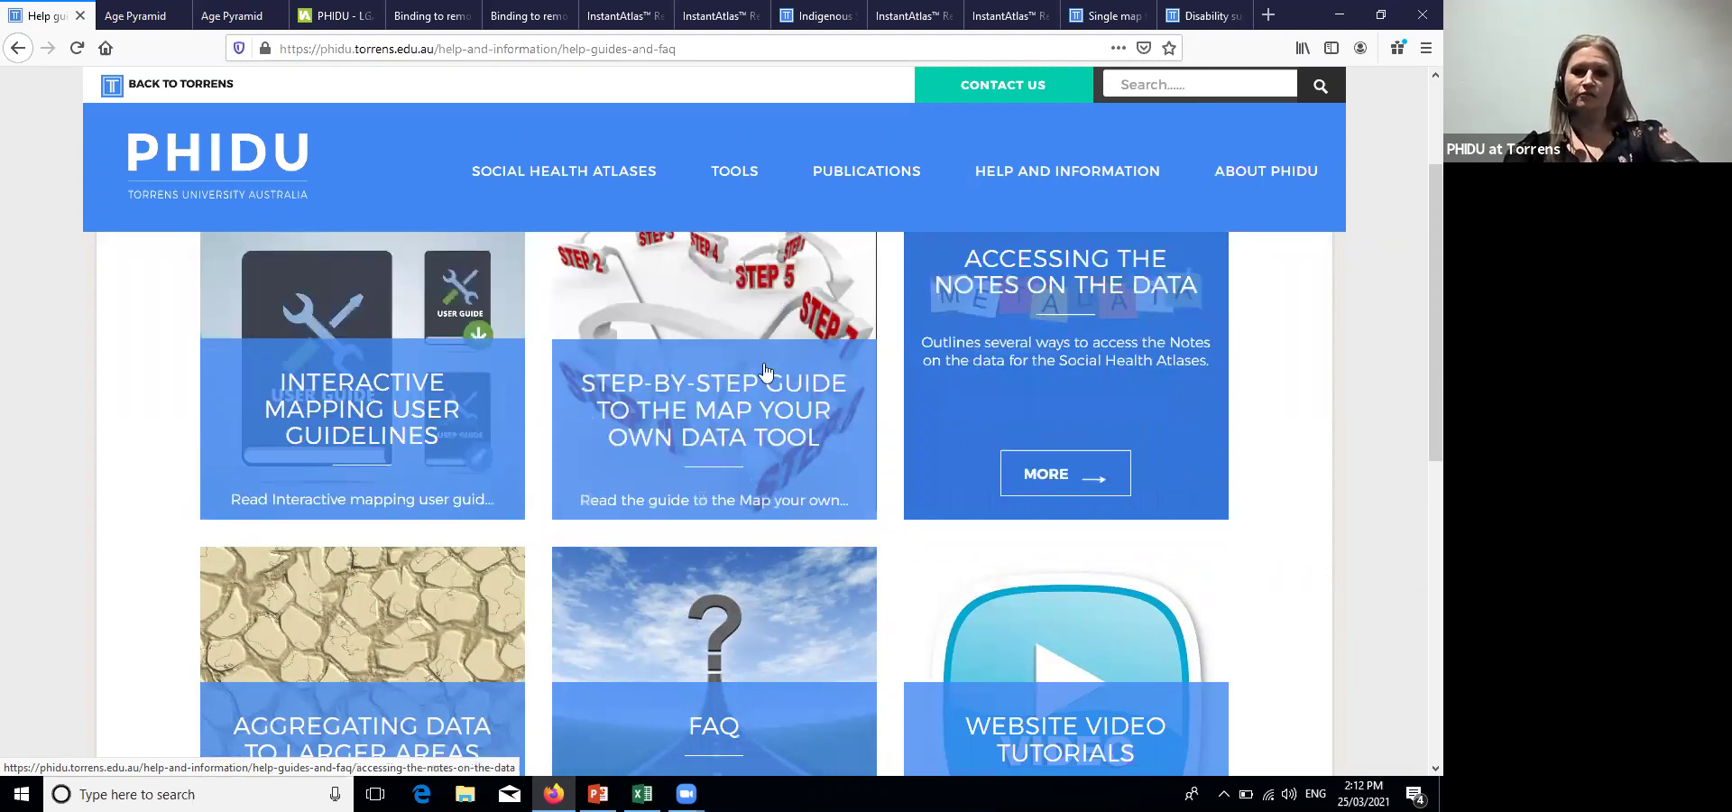
scroll(715, 515, "down", 2)
mouse_move(1187, 534)
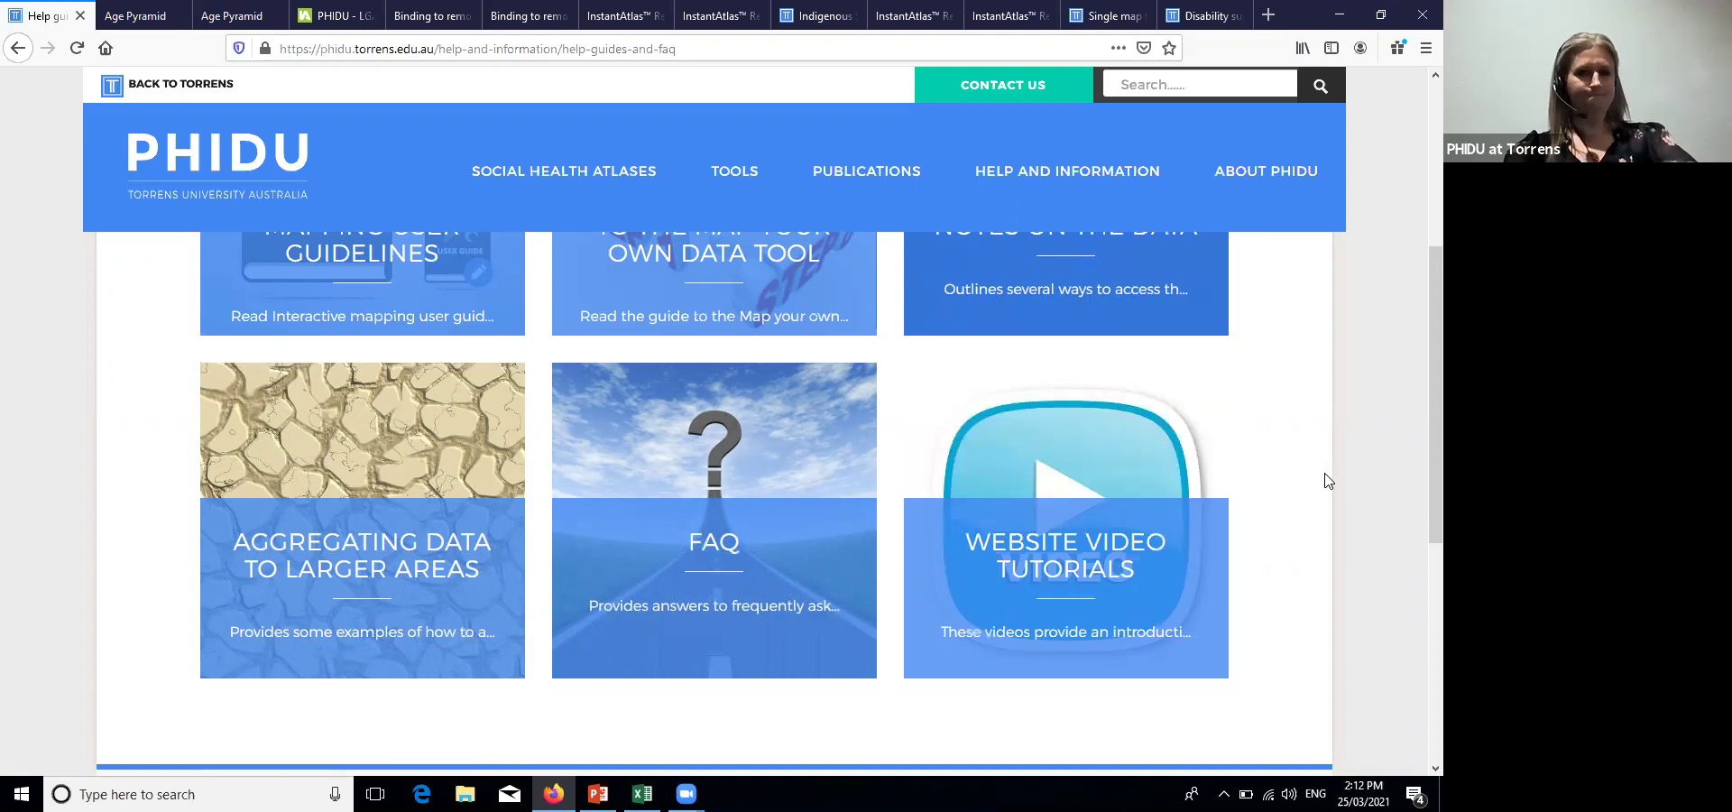
scroll(1330, 419, "up", 1)
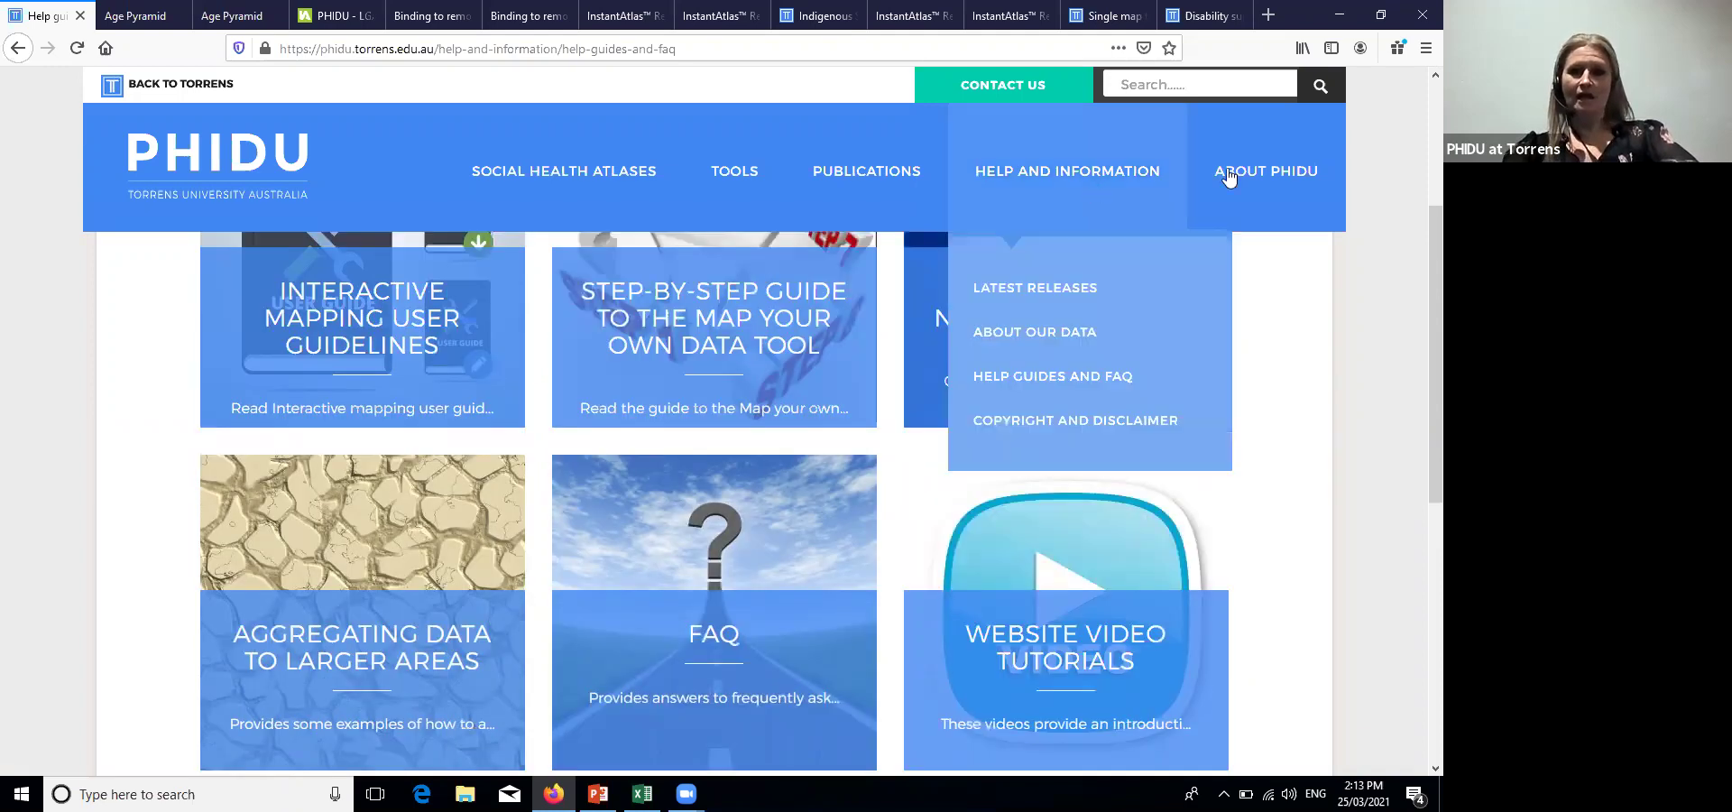
Open the Contact Us page and review the staff contact information and mailing list form
left_click(1007, 91)
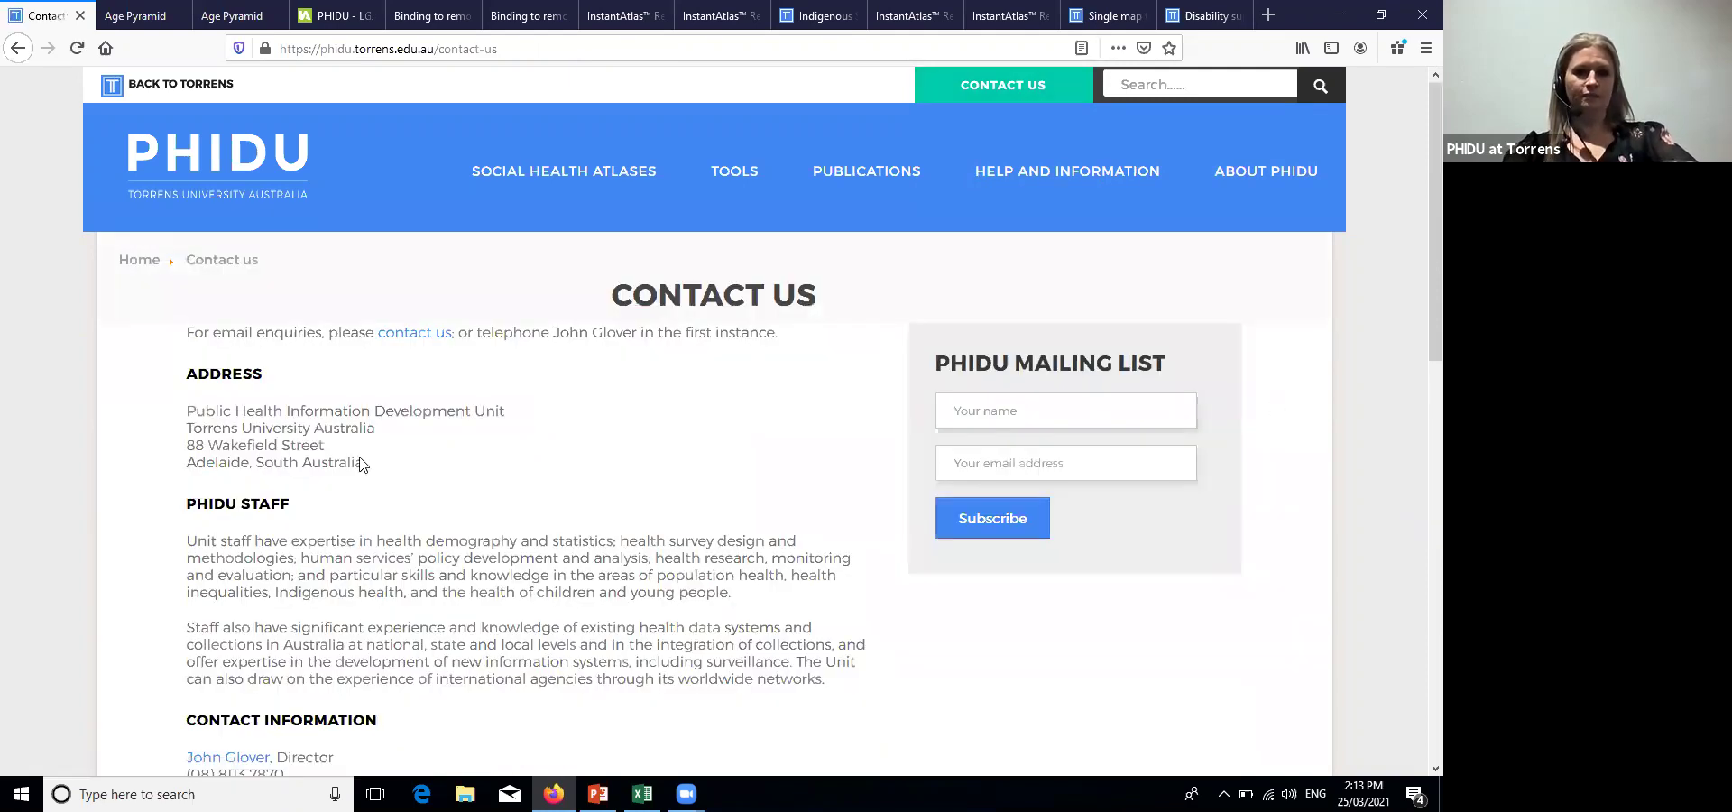
scroll(395, 621, "down", 3)
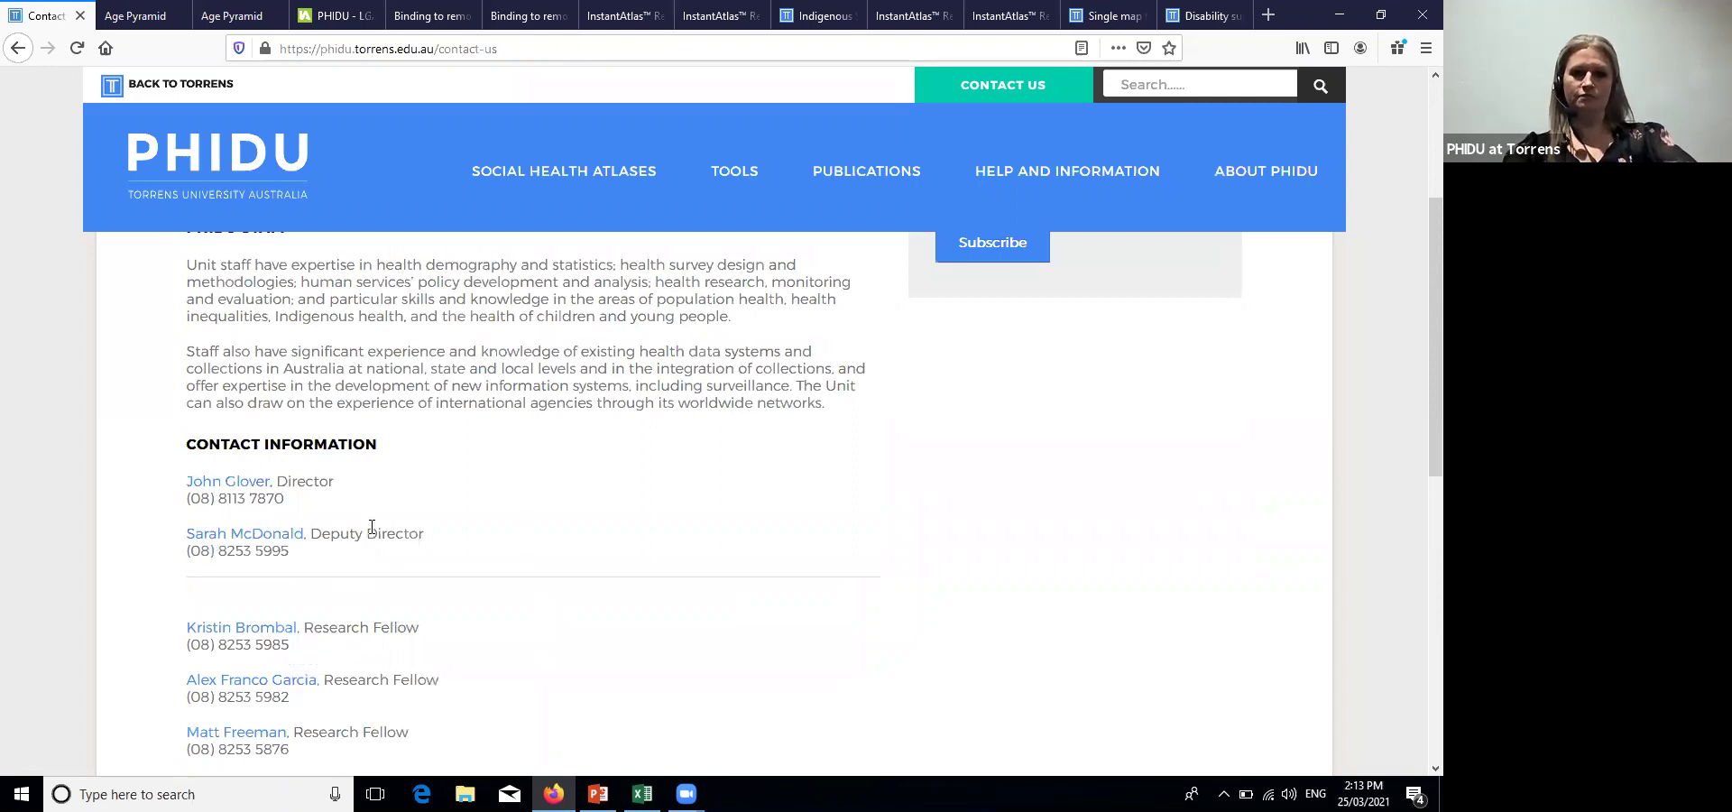
scroll(413, 563, "down", 2)
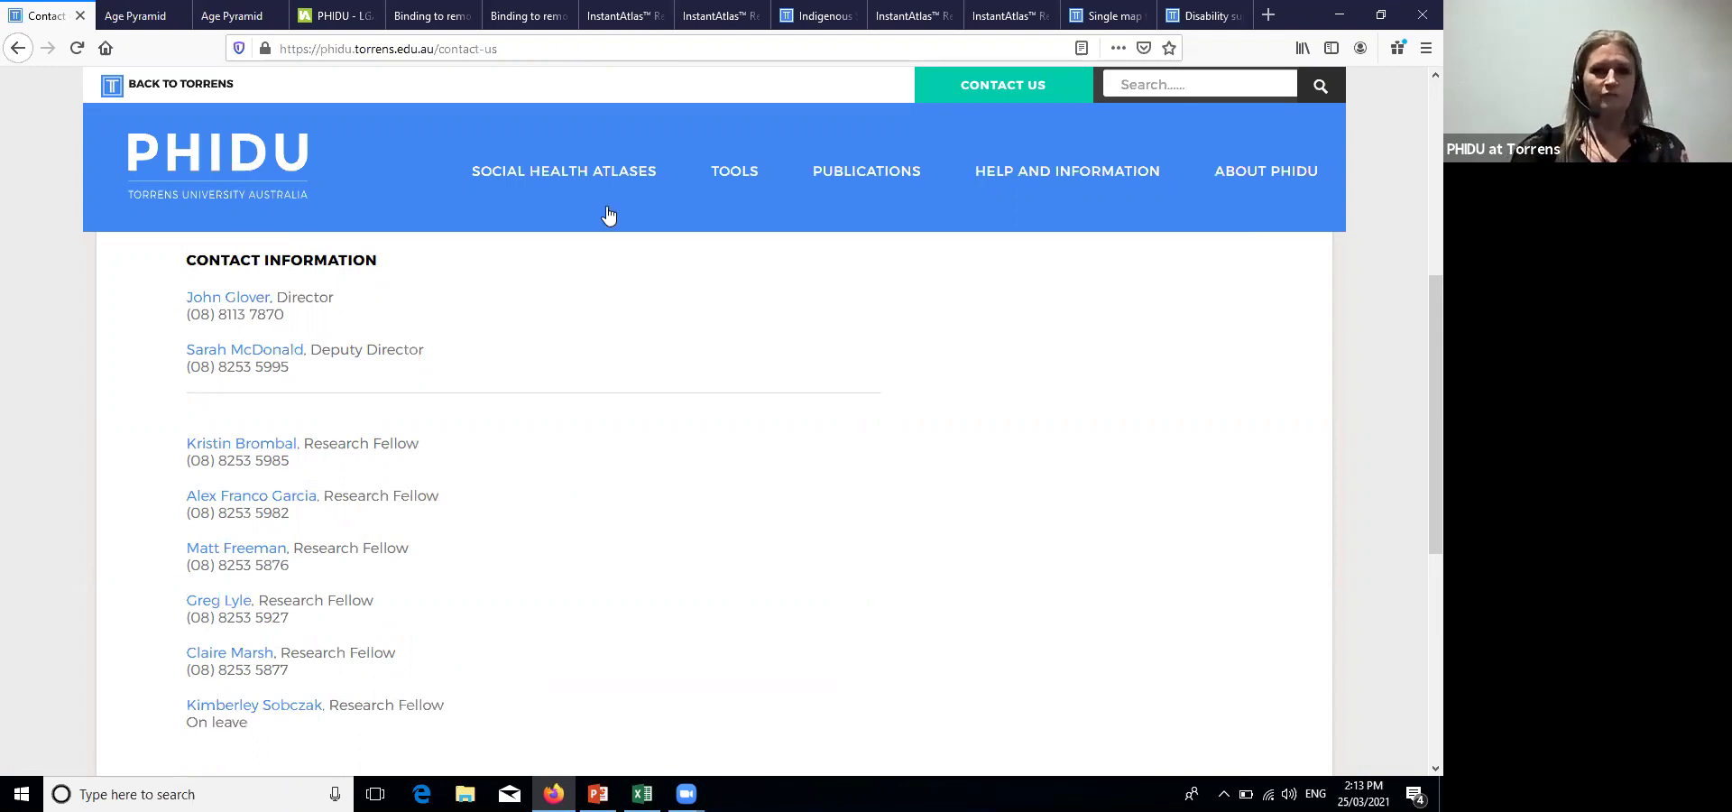
left_click(572, 170)
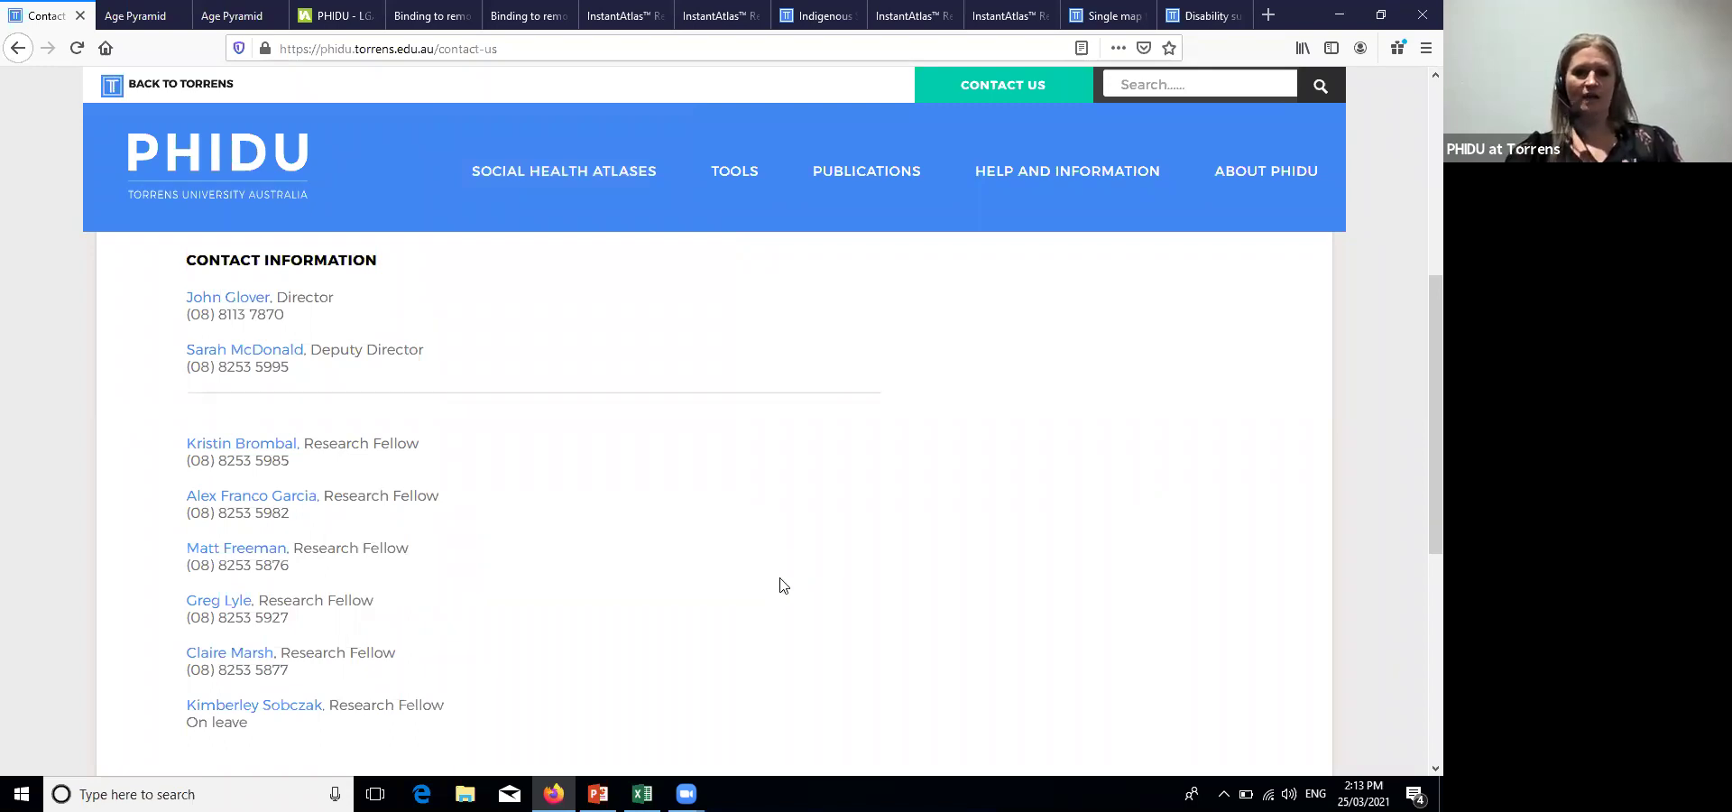
scroll(1028, 582, "up", 2)
scroll(1184, 588, "up", 3)
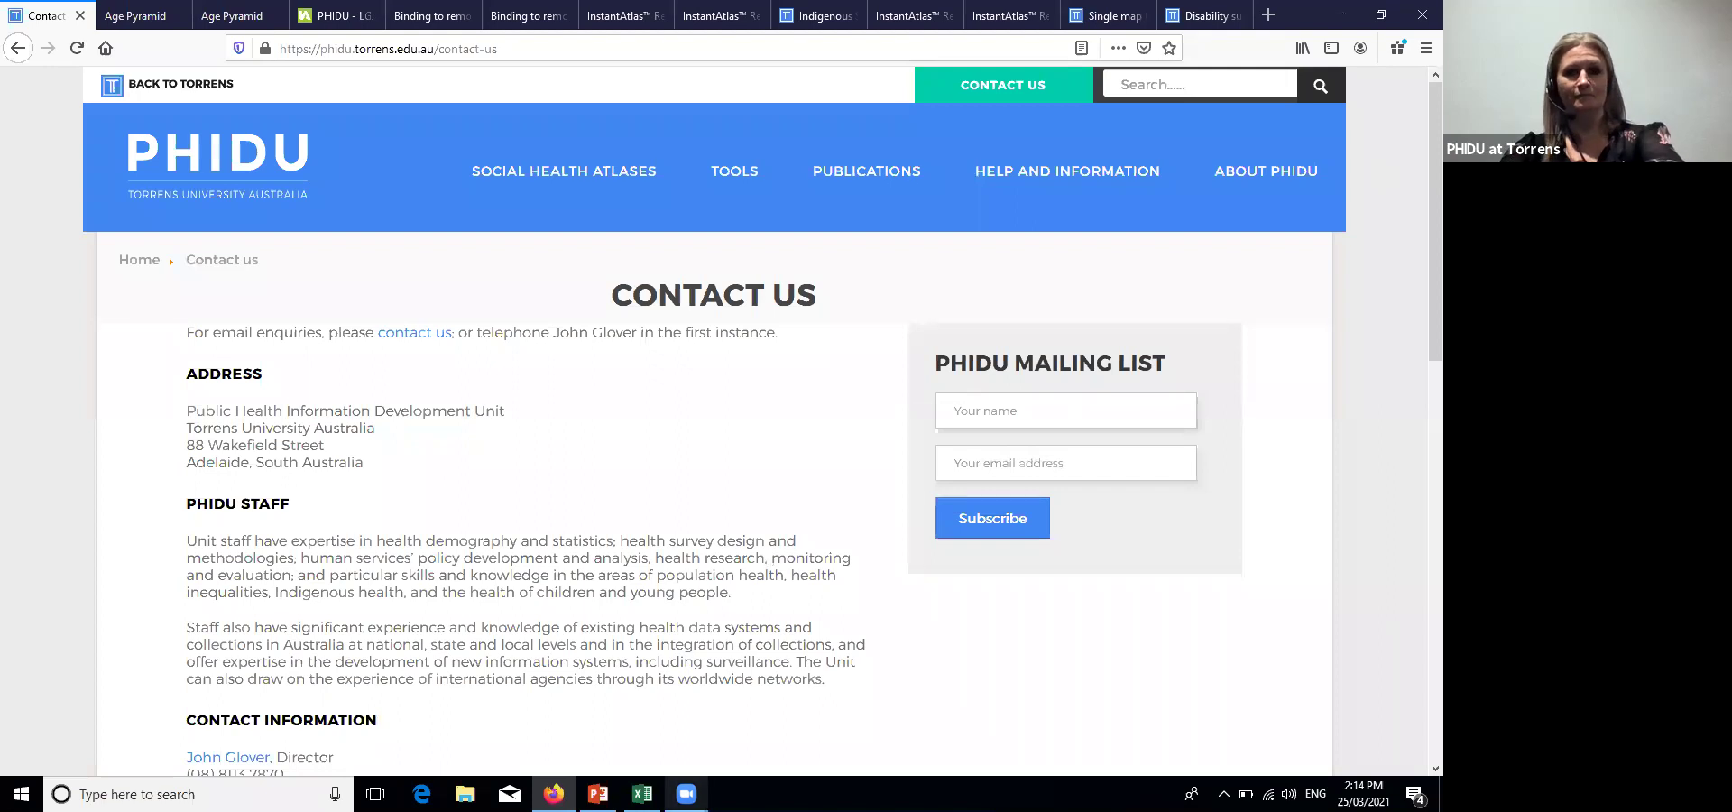
Close the Zoom home window and switch to the Zoom meeting controls
mouse_move(687, 794)
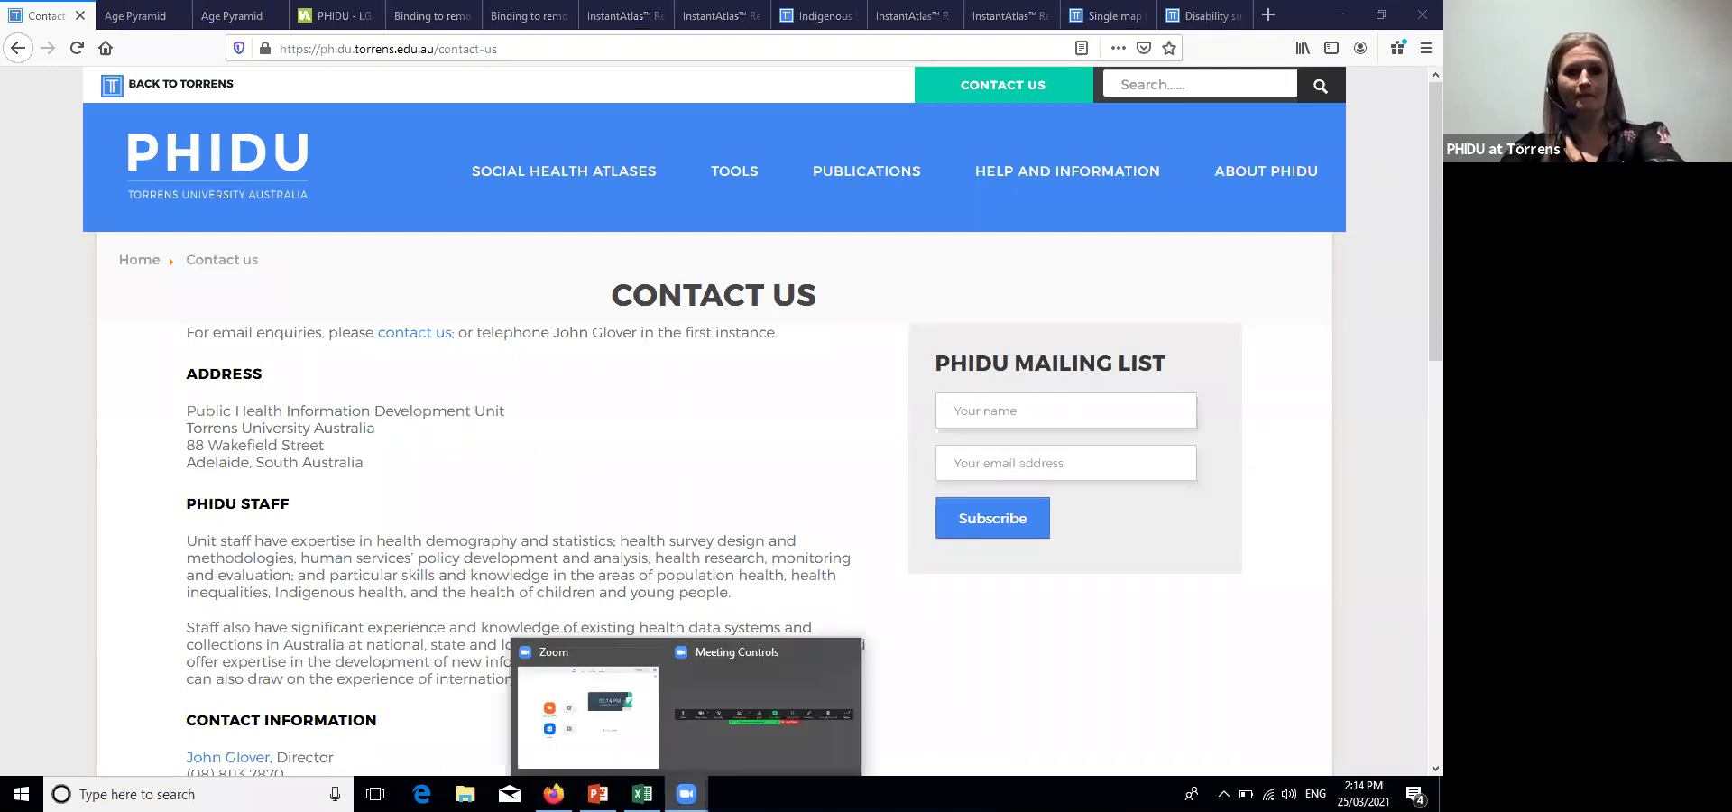
left_click(651, 651)
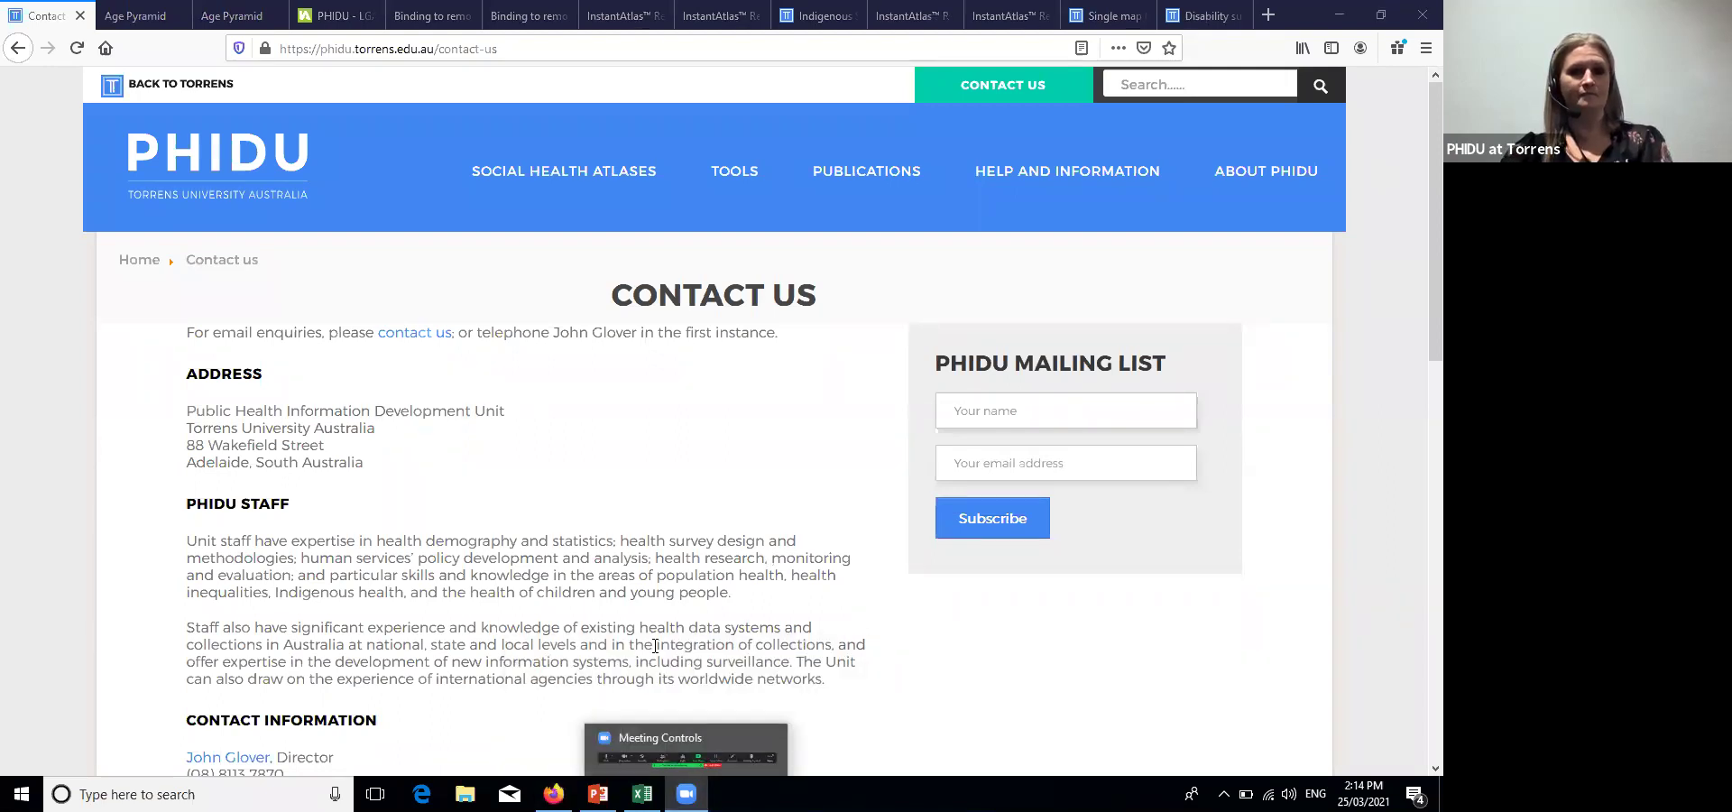
left_click(767, 740)
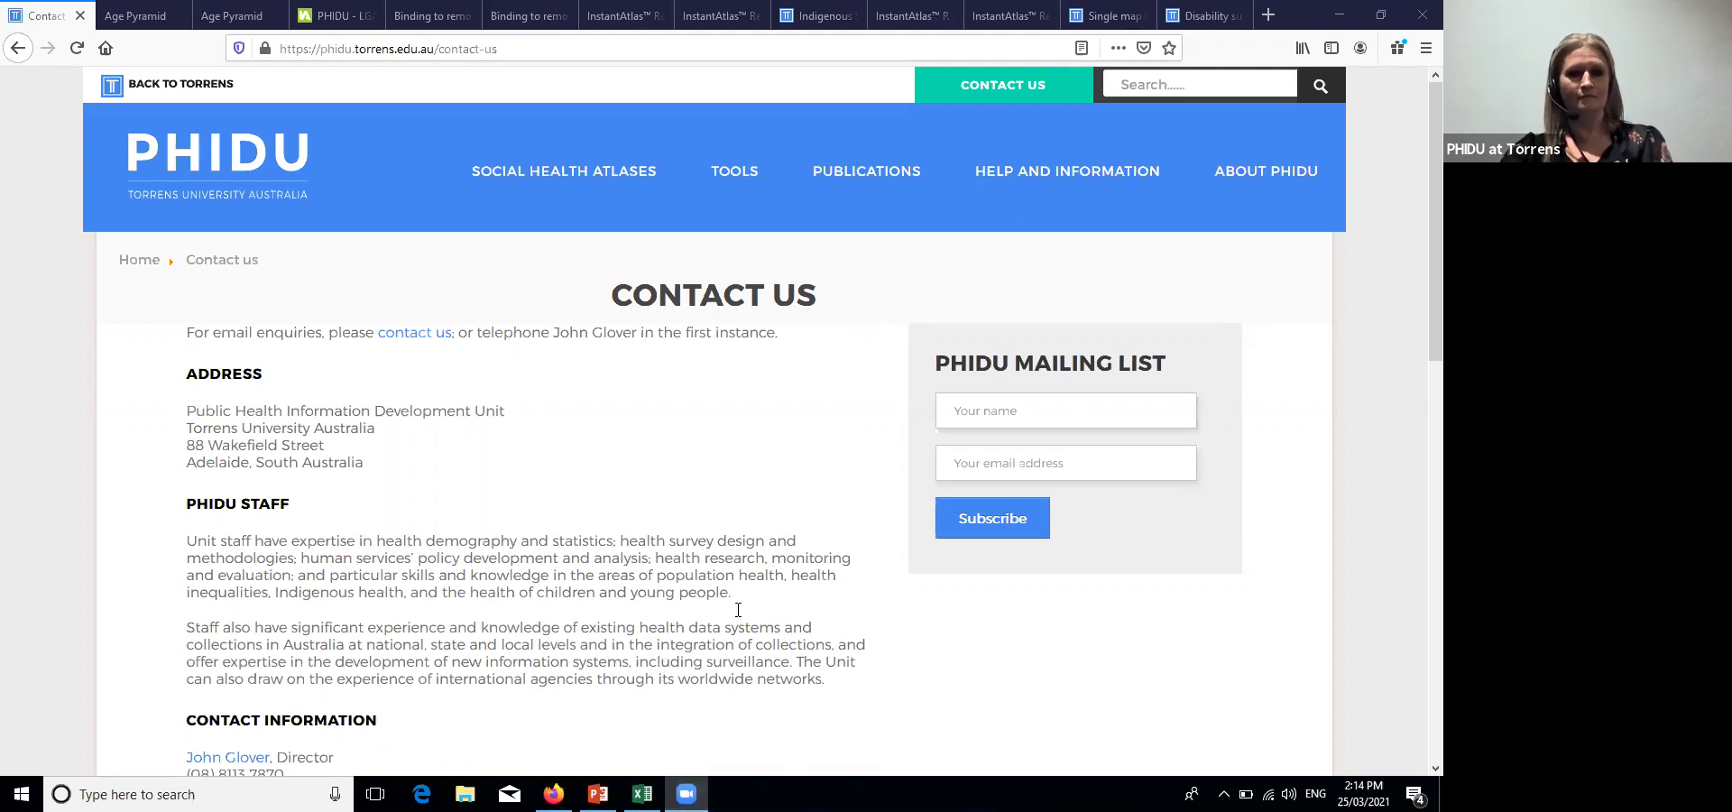